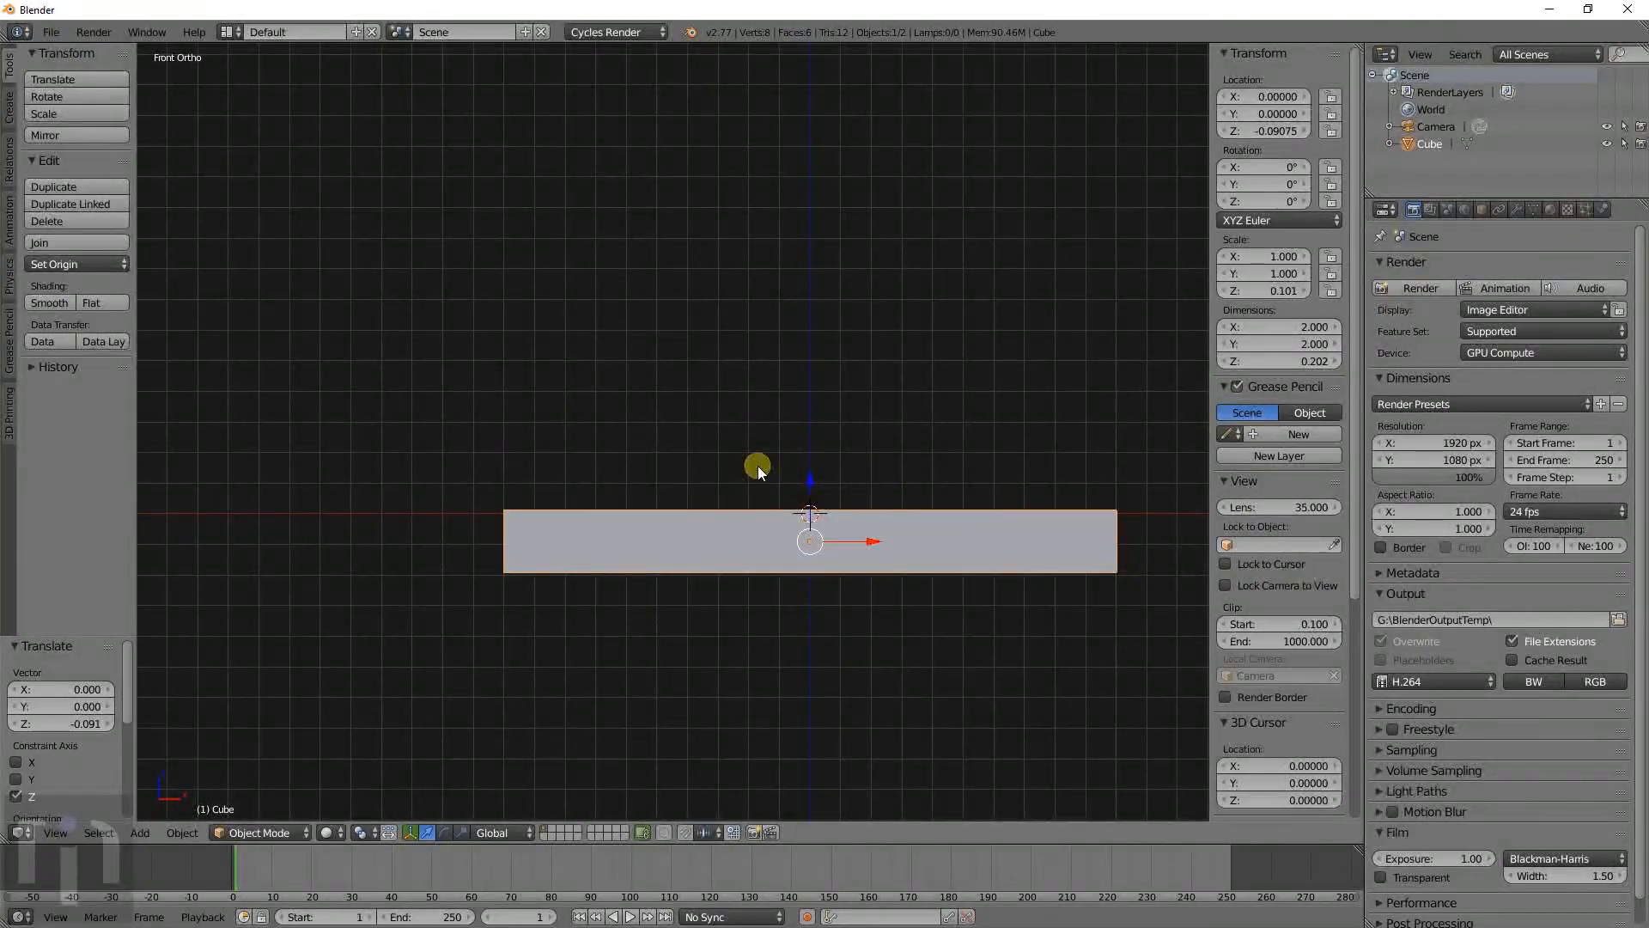
Add a bolt mesh to the scene at the 3D cursor above the flattened cube.
key(shift+a)
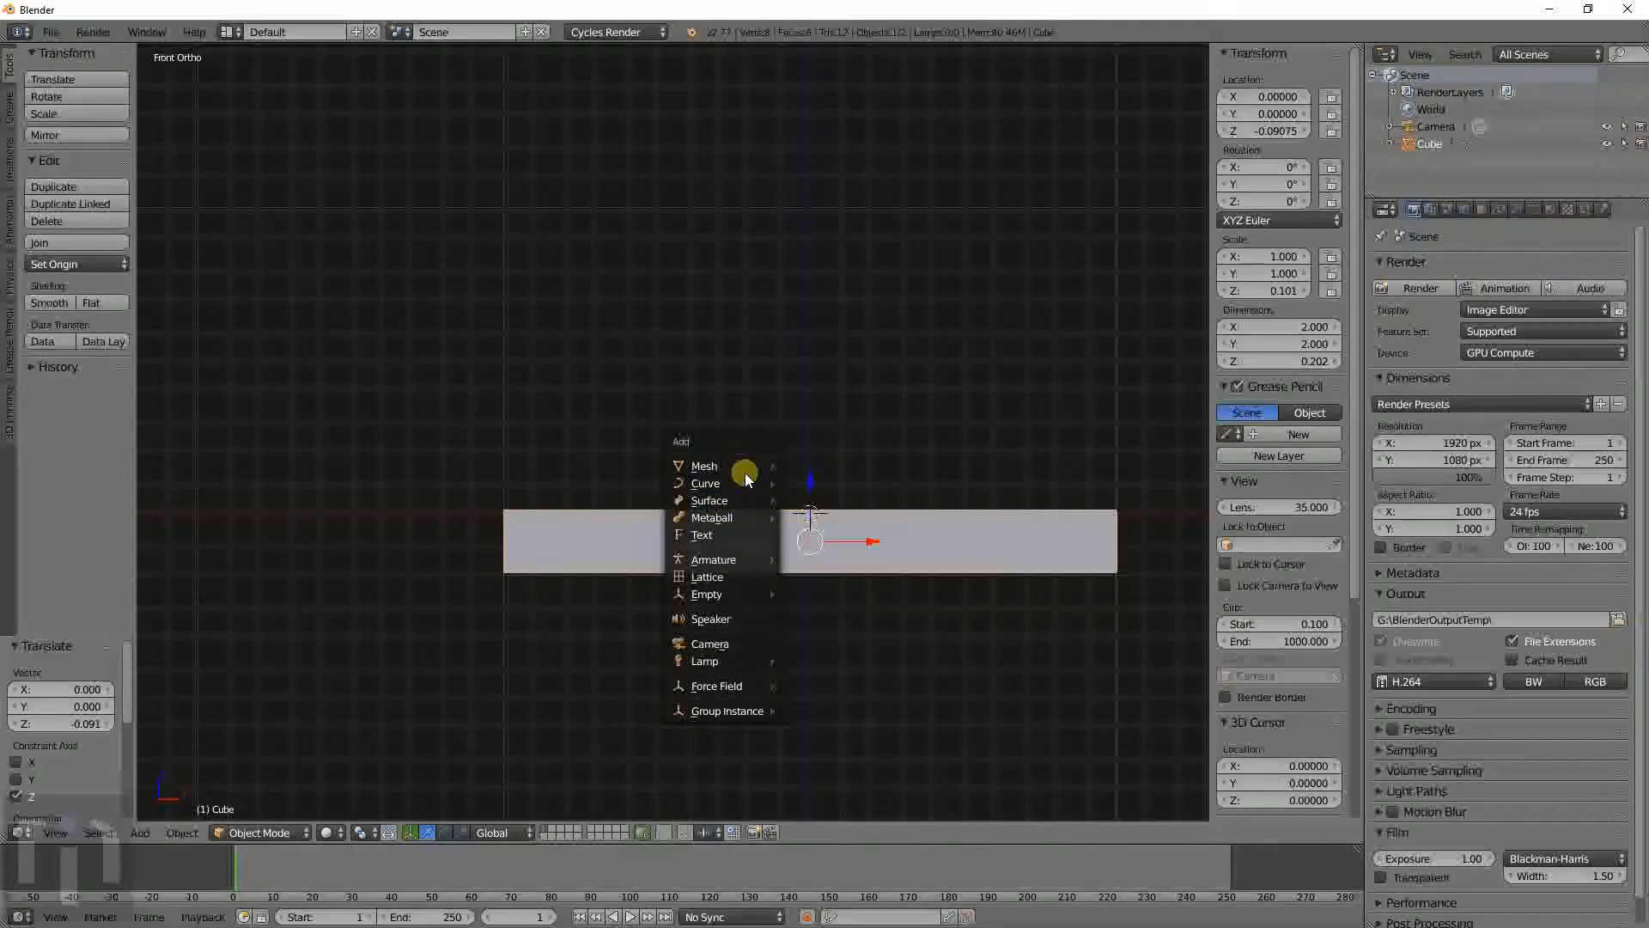
mouse_move(744, 469)
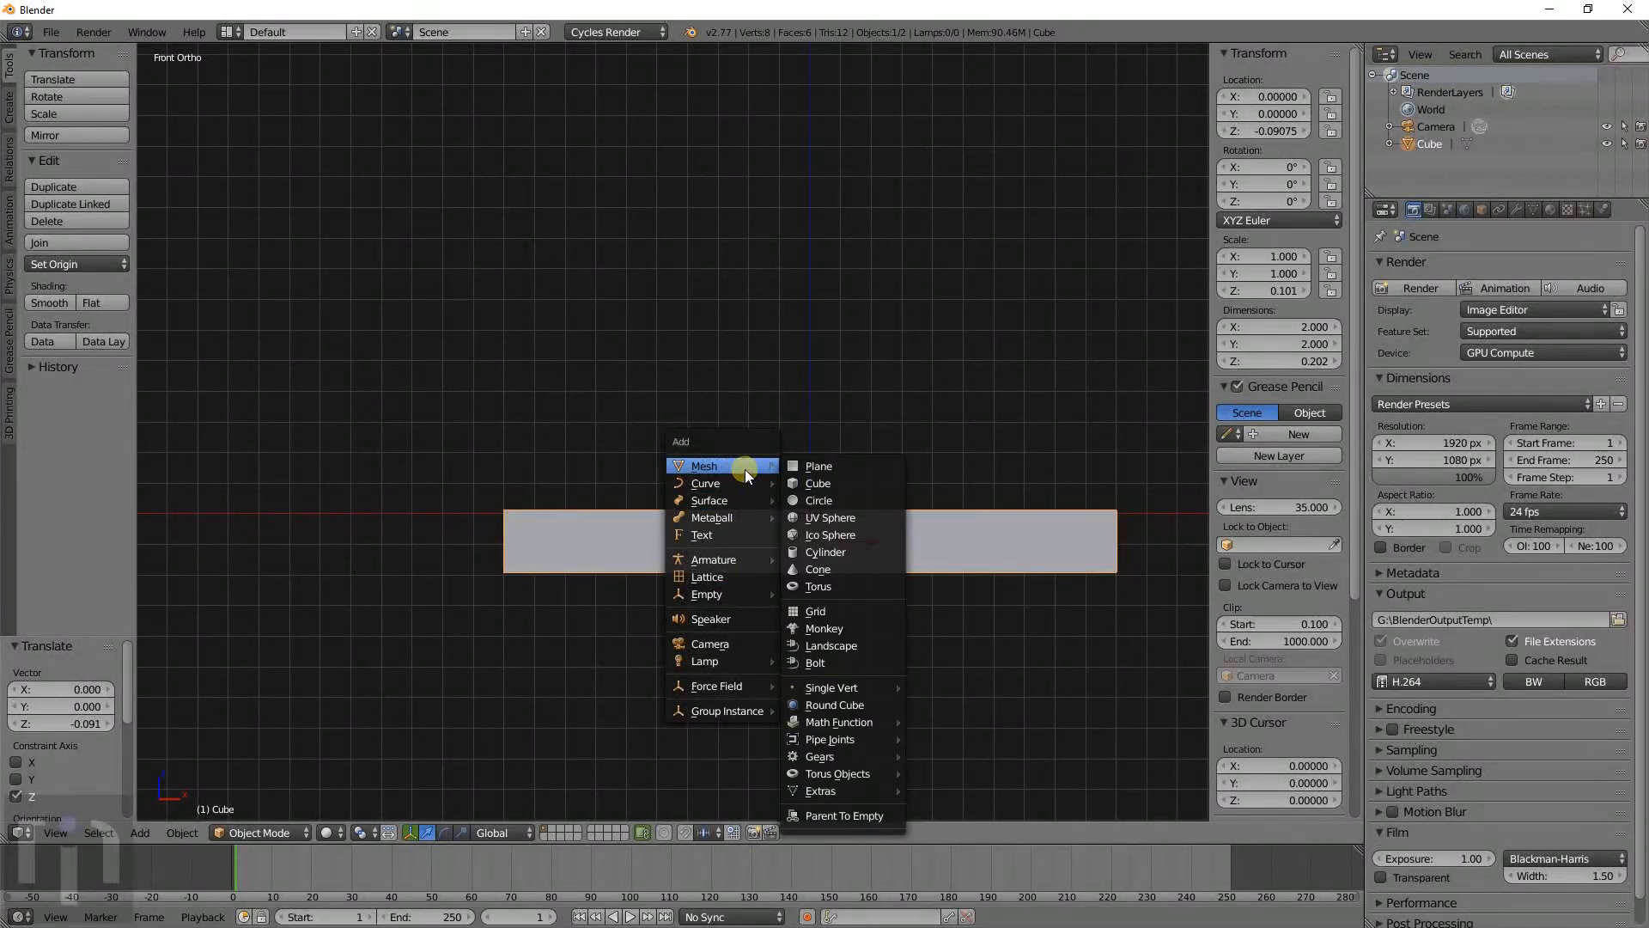
click(841, 662)
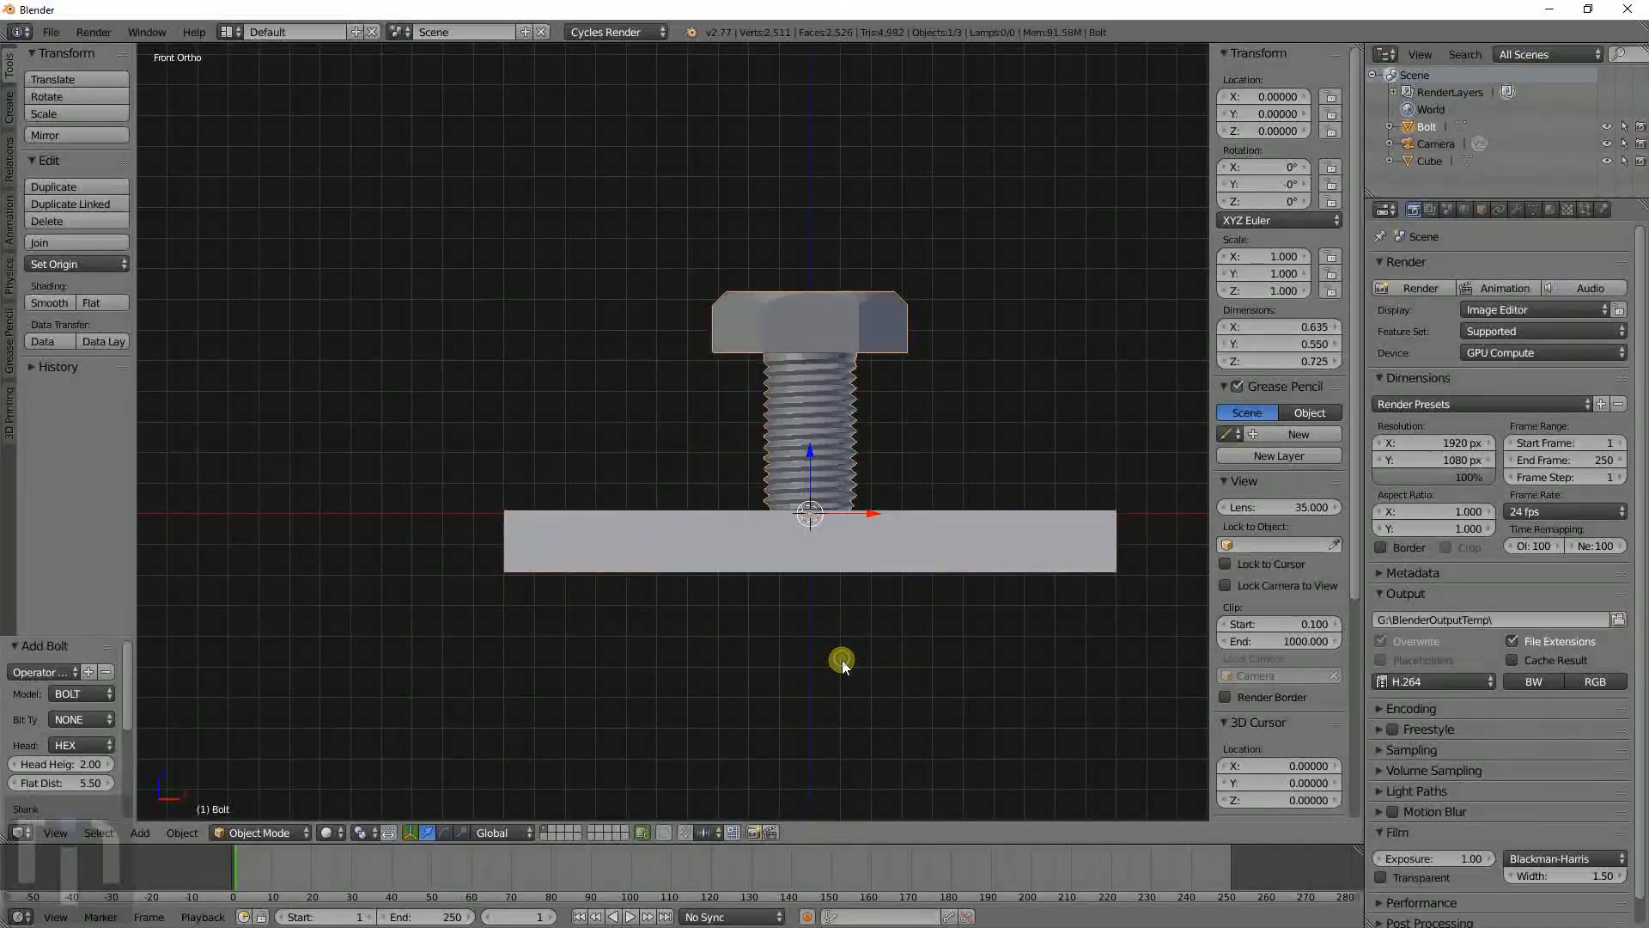
Set the new bolt's bit type to Allen and its head type to Cap.
click(67, 692)
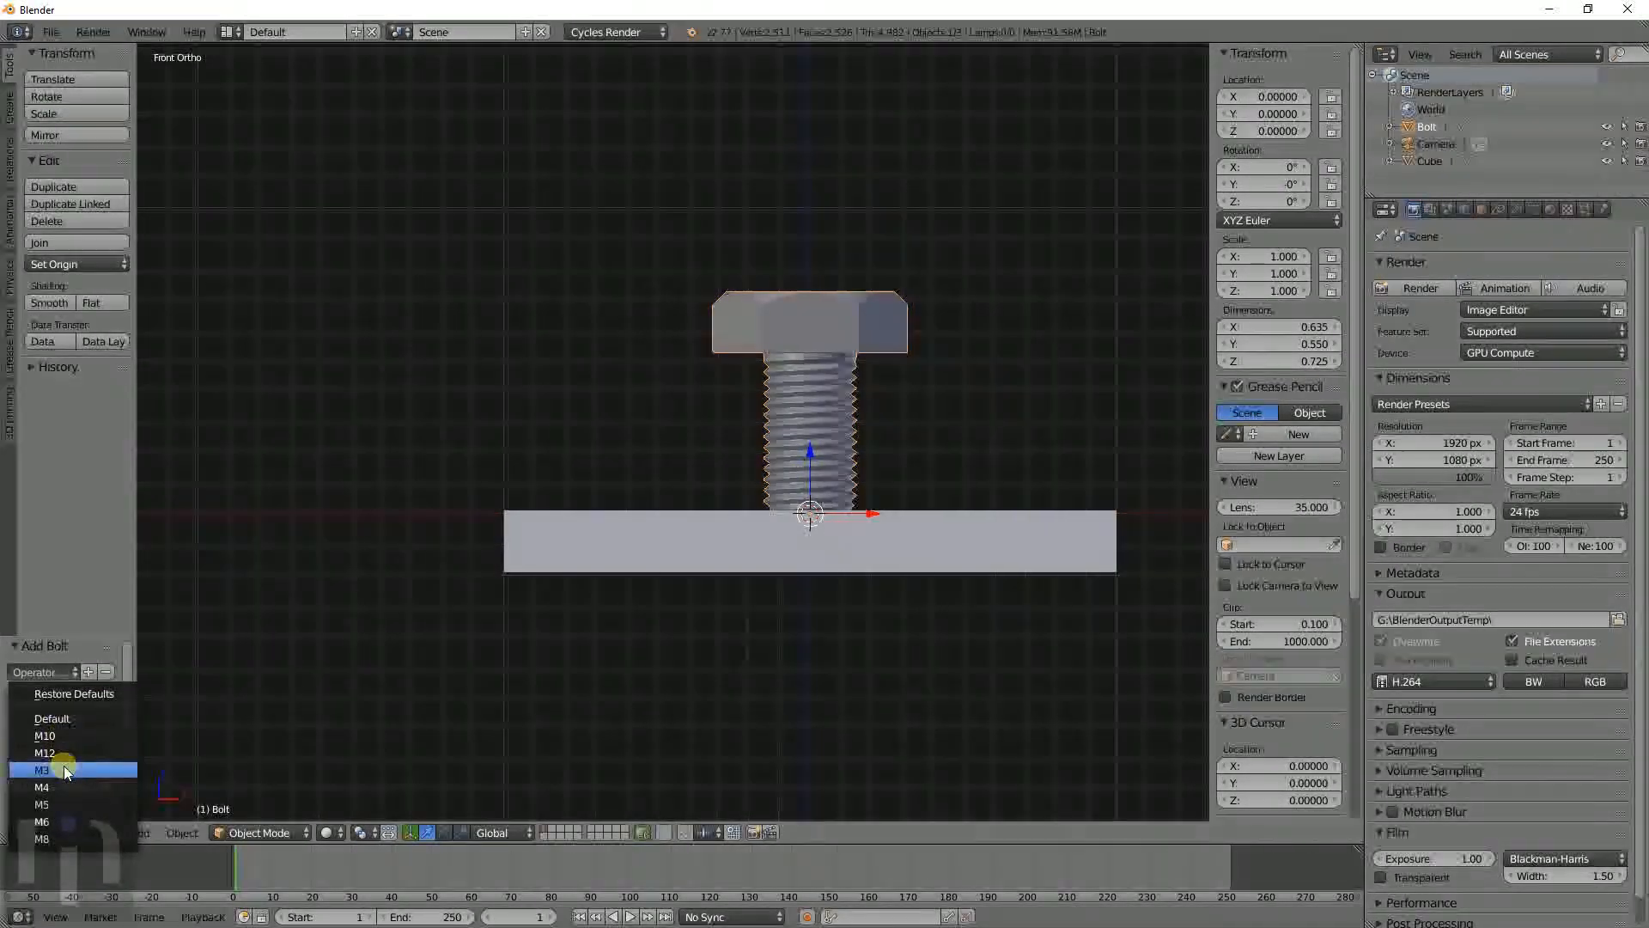
click(76, 738)
click(88, 672)
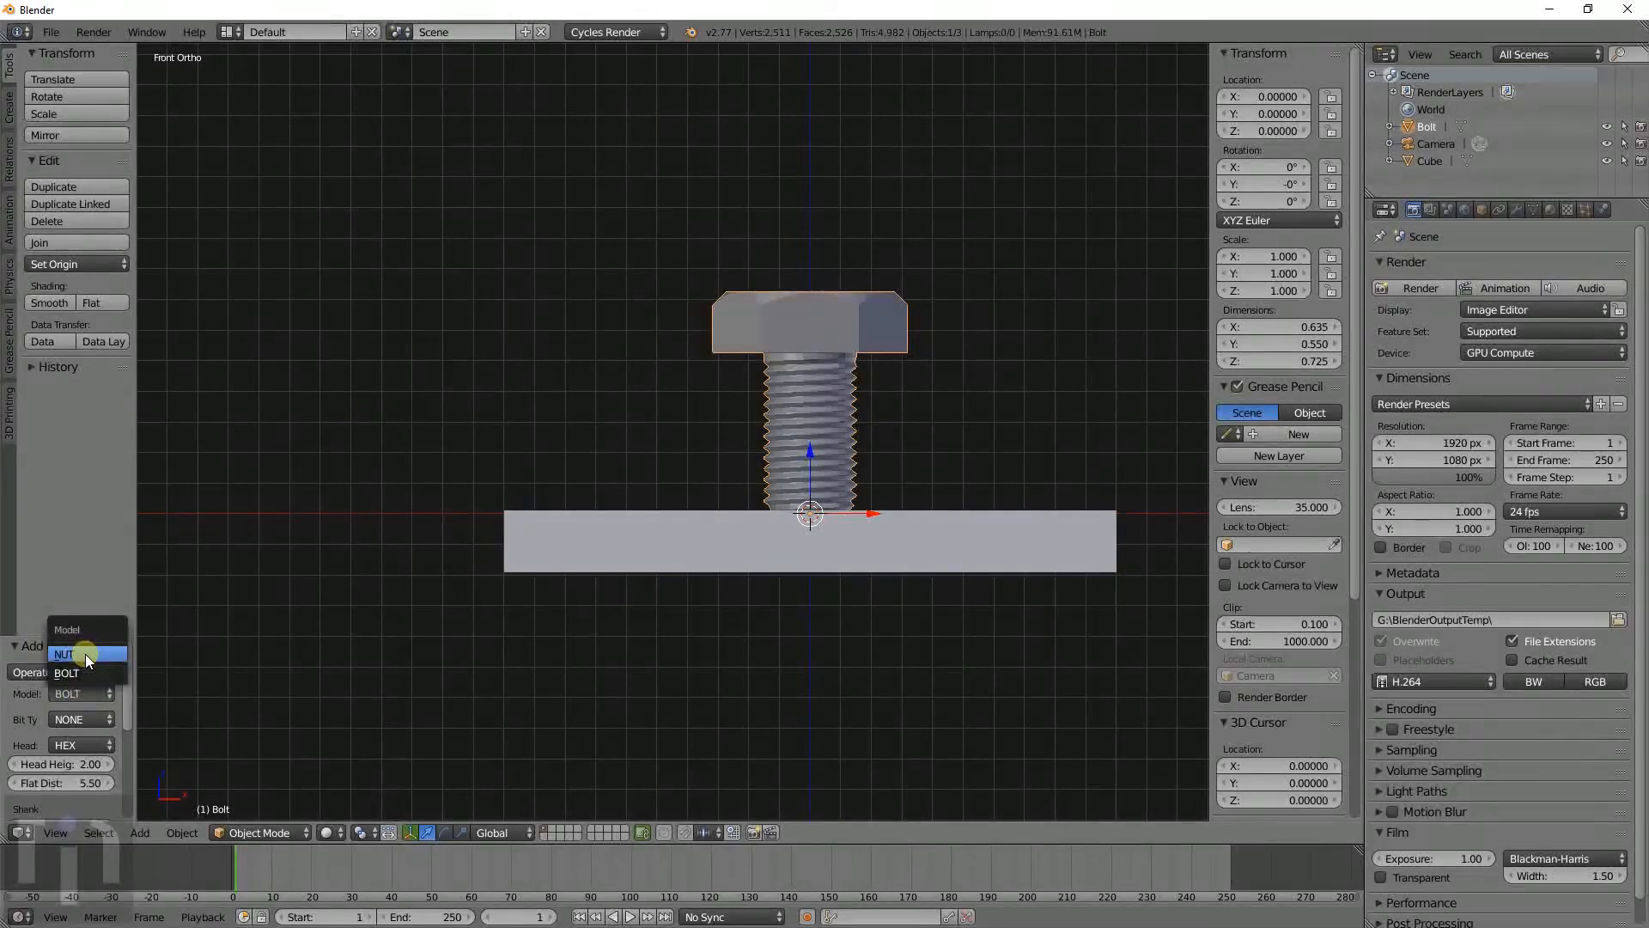
click(83, 718)
click(91, 681)
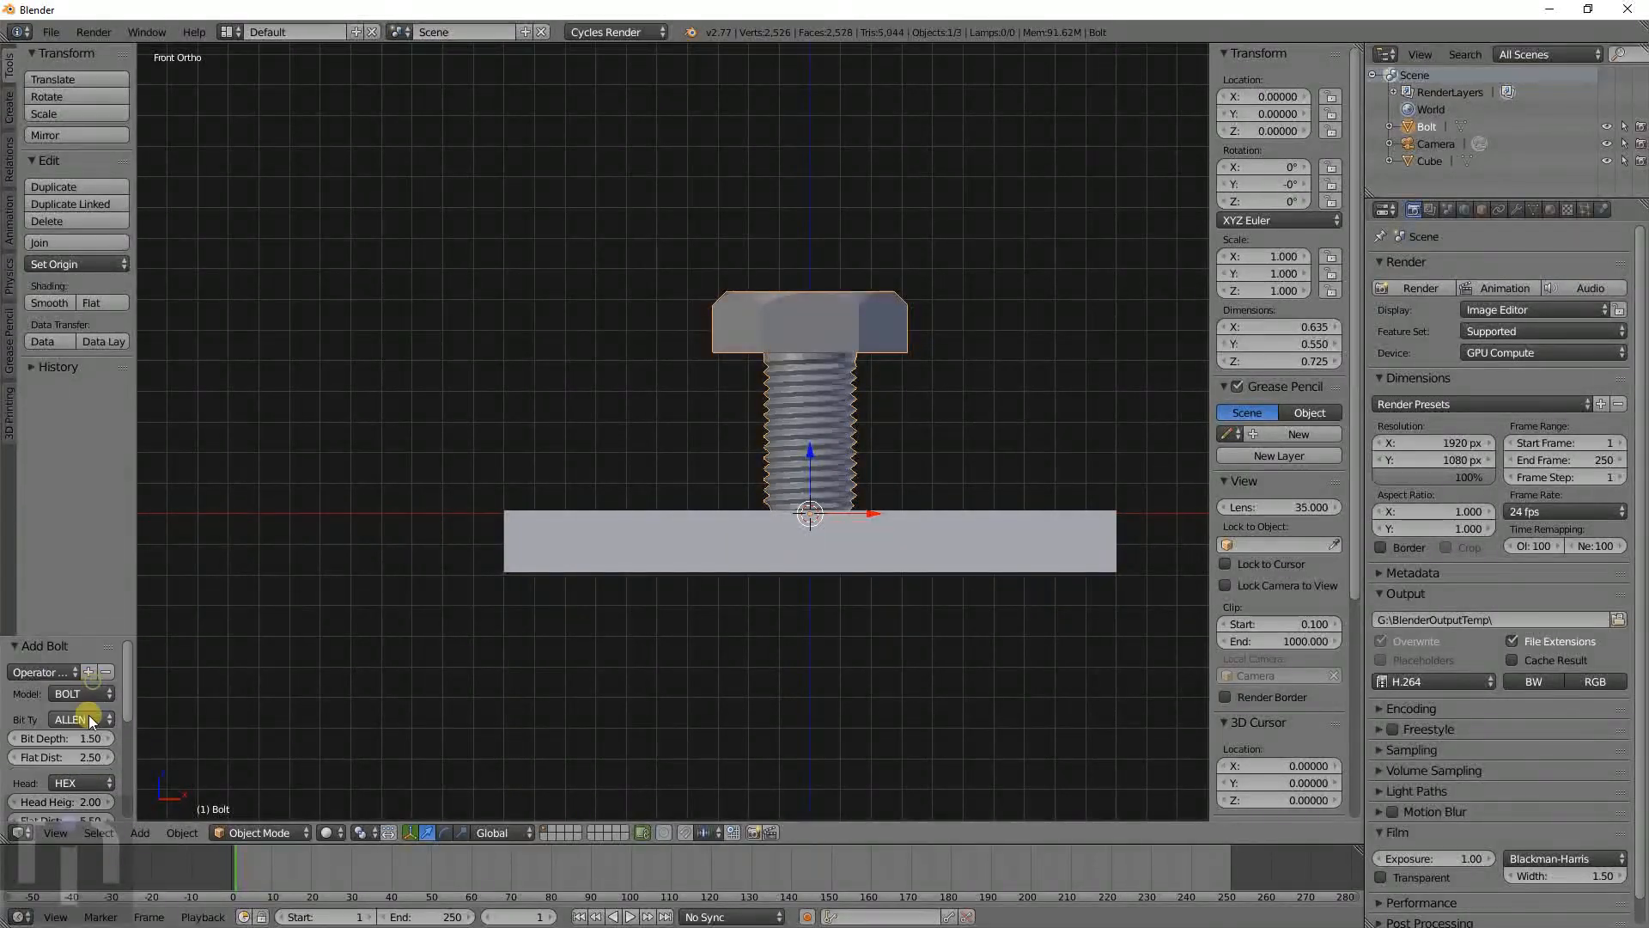
click(82, 783)
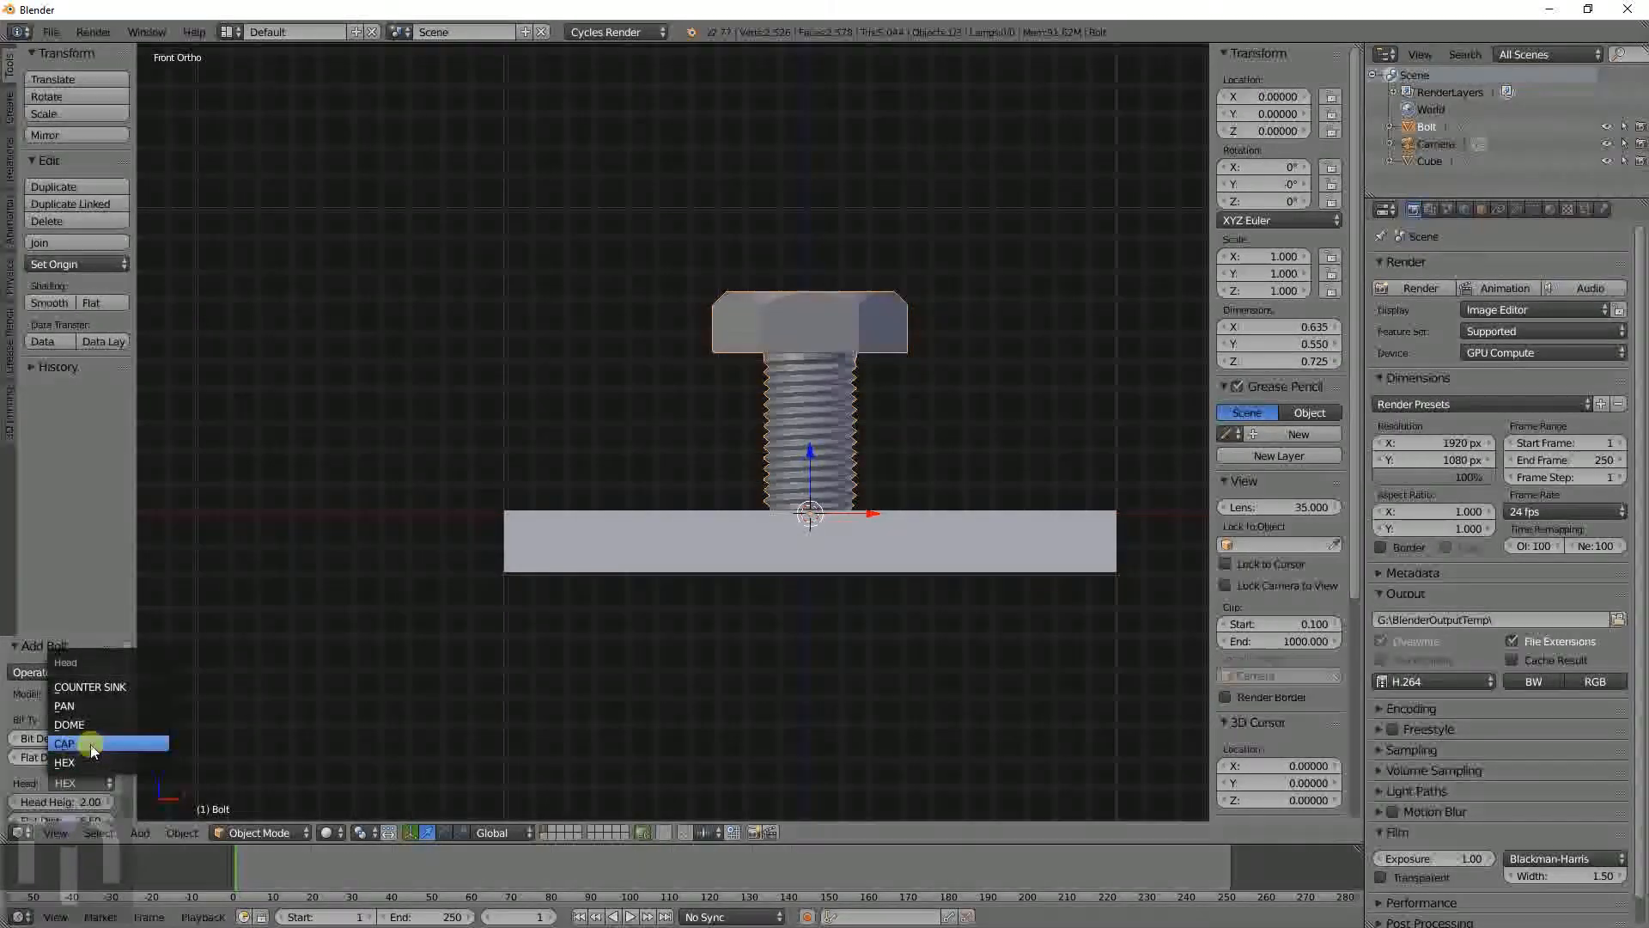
click(68, 748)
Set the bolt's thread length to 20.
click(1263, 257)
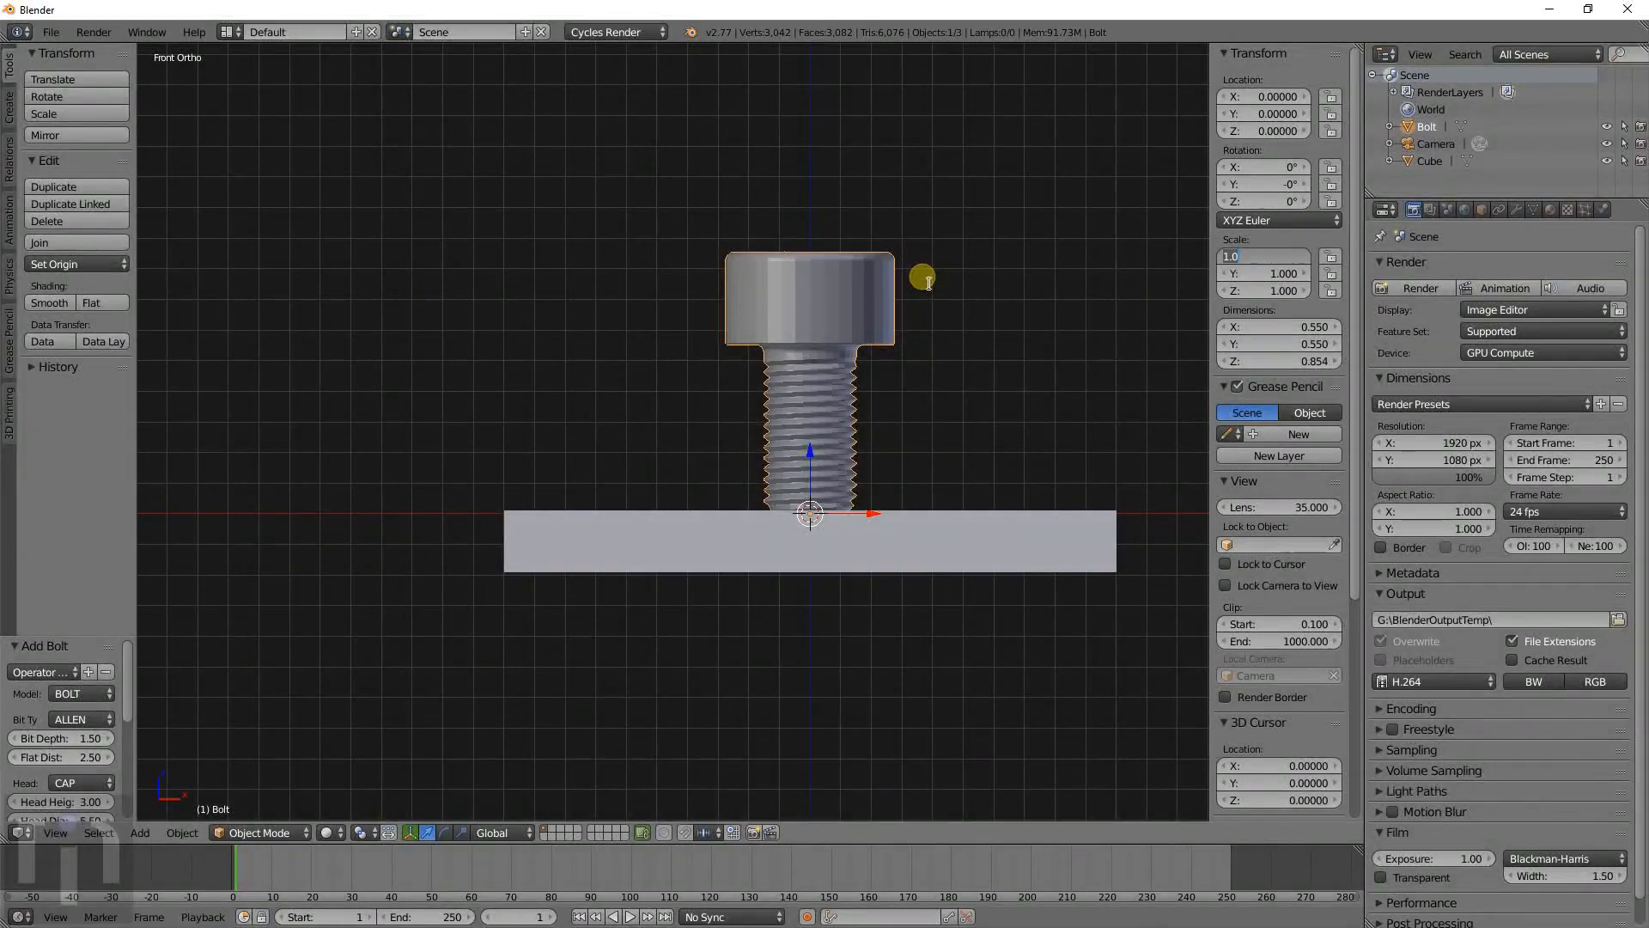
scroll(52, 786, down, 5)
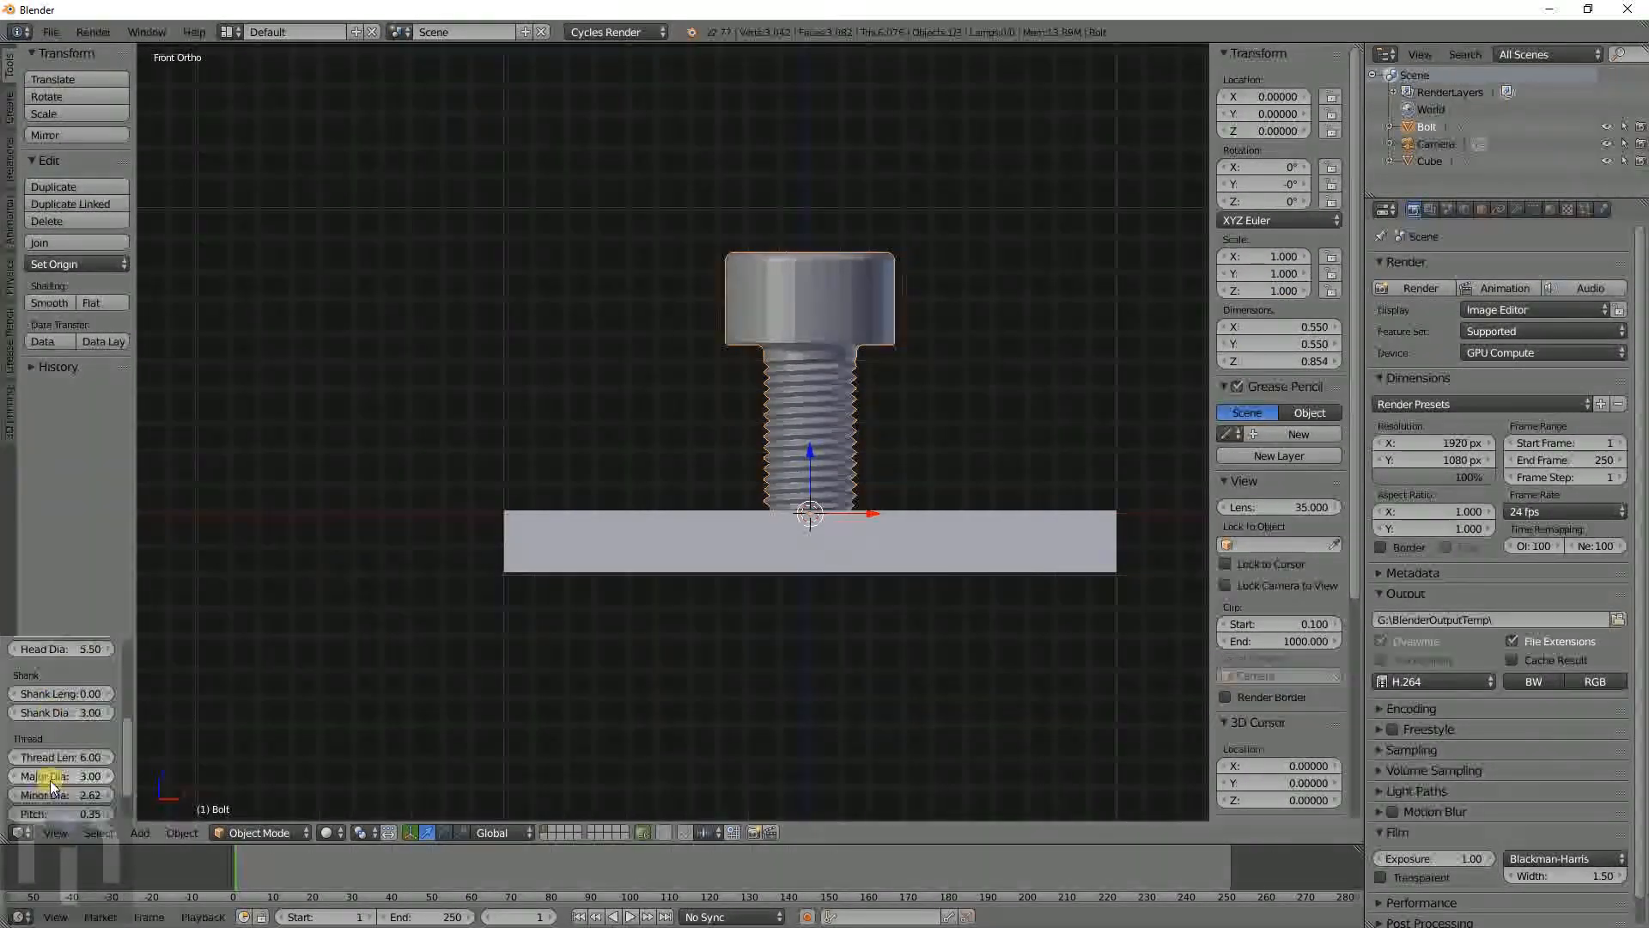
click(67, 758)
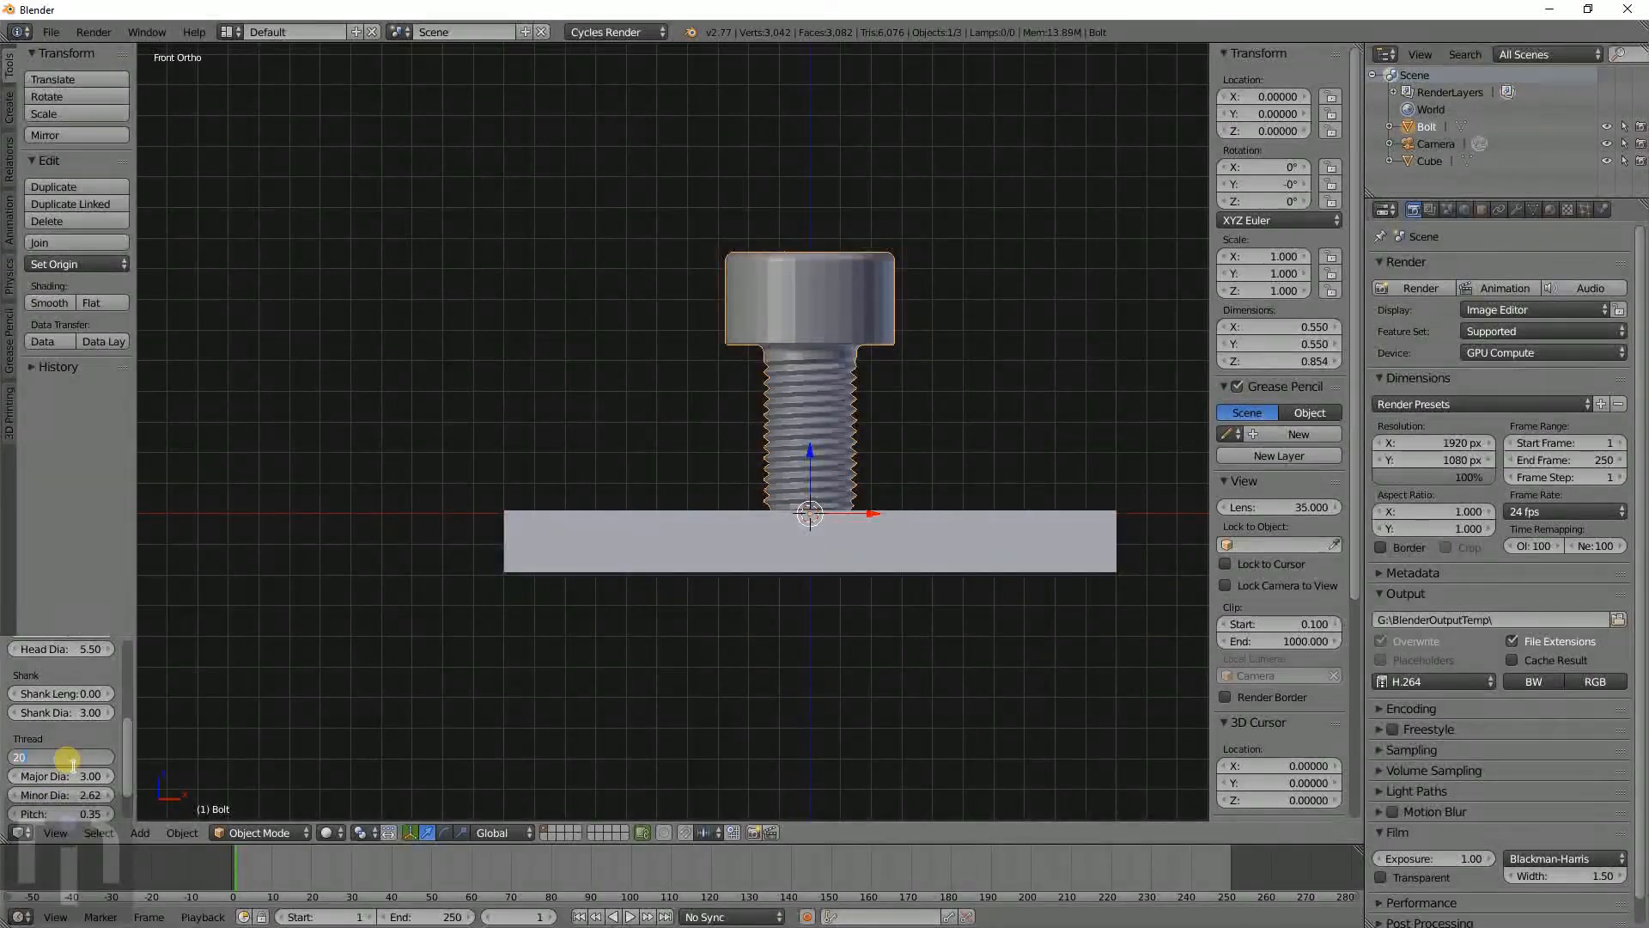
text(20)
key(Return)
Scale the bolt to 10 on the X, Y and Z axes.
scroll(899, 325, down, 3)
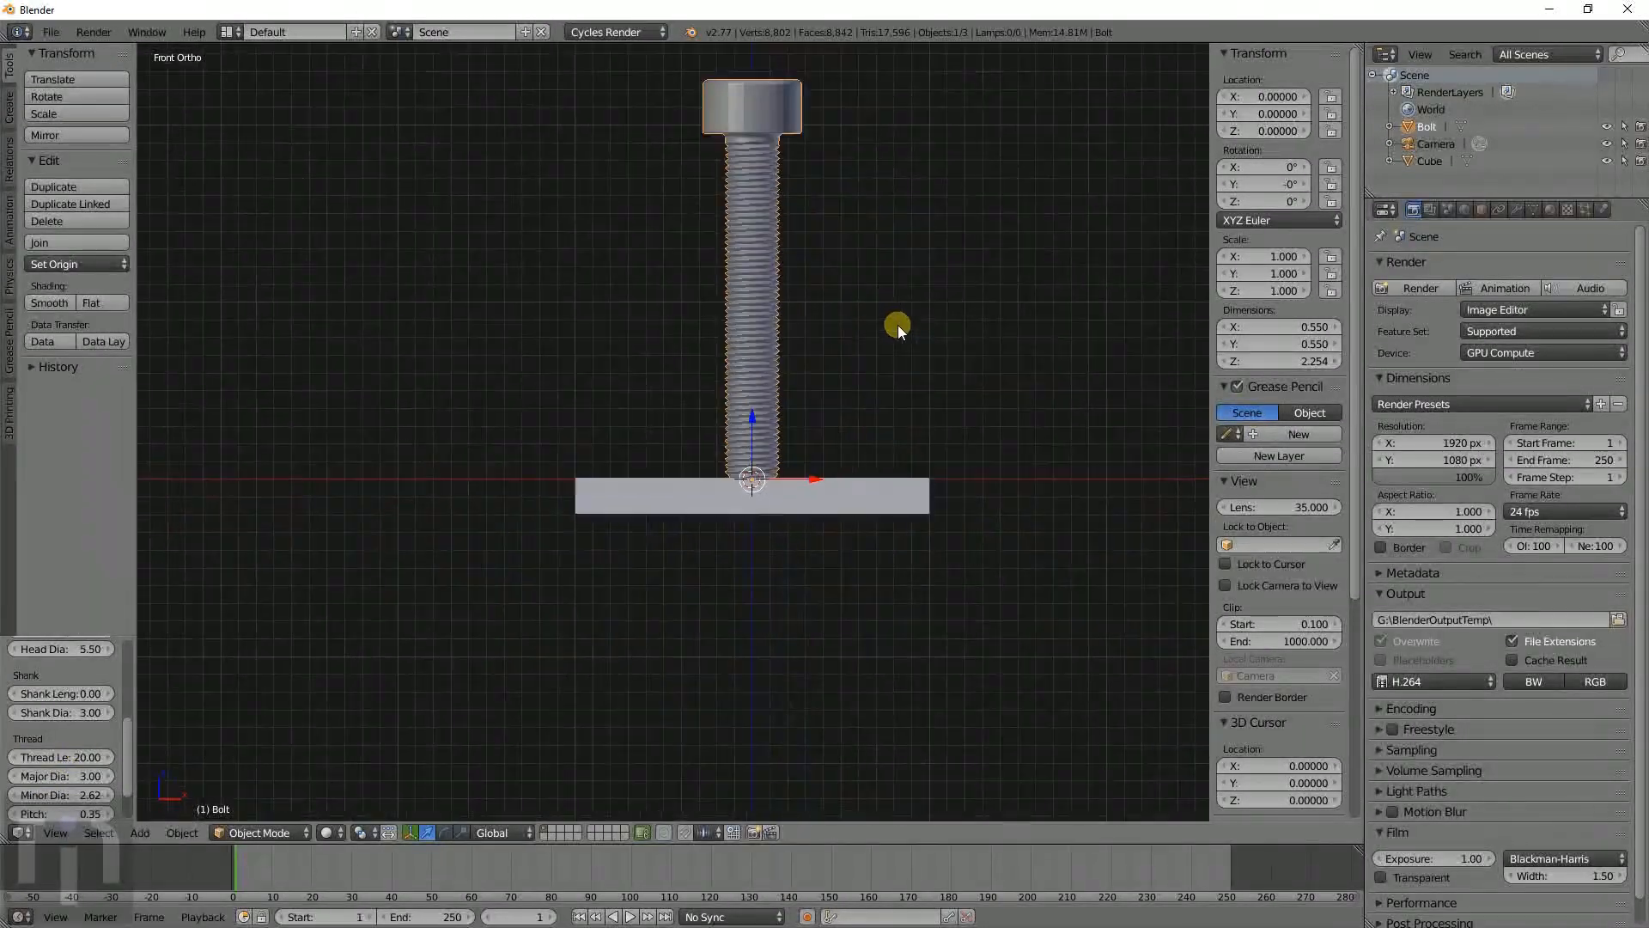
shift+middle_drag(881, 277, 841, 405)
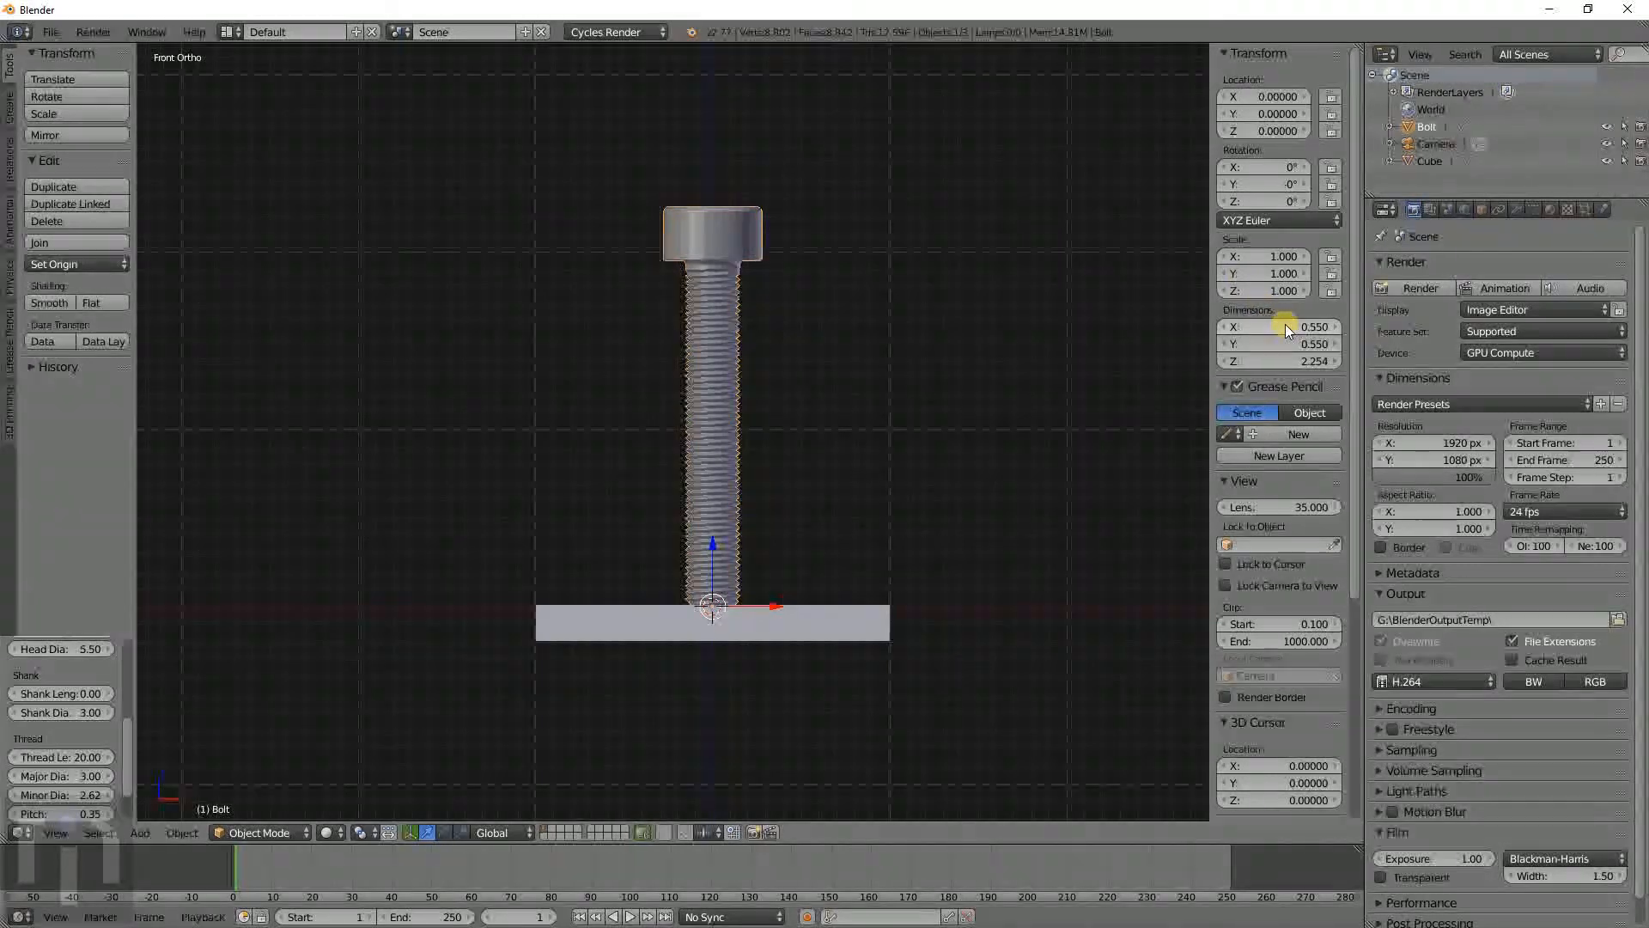
click(1265, 257)
text(10)
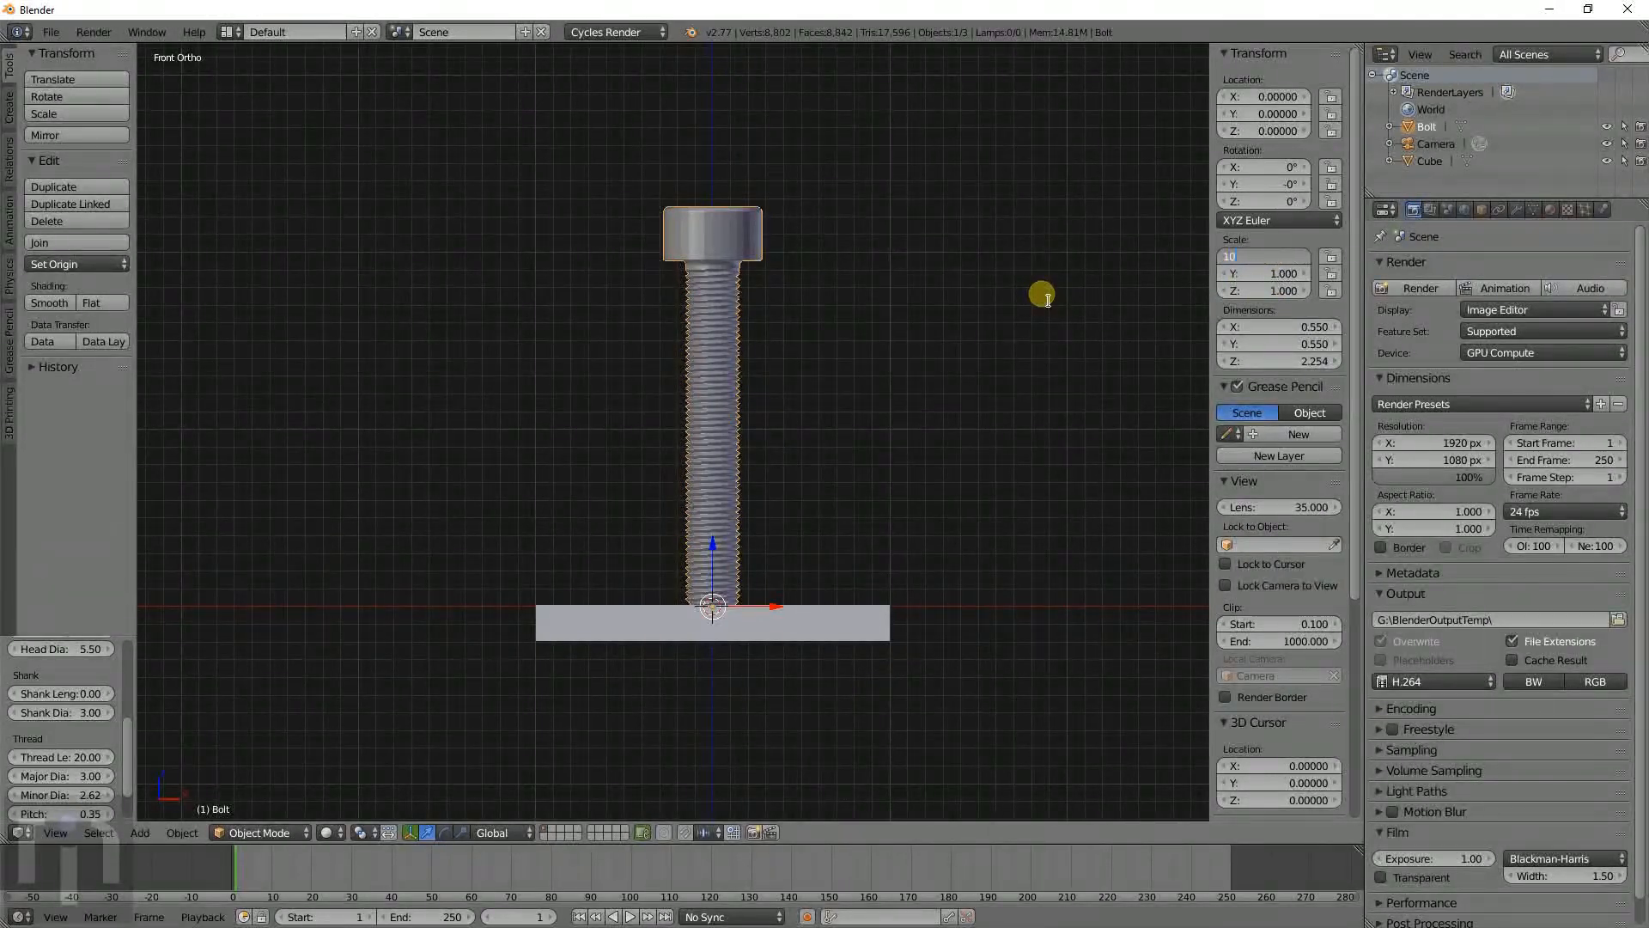
key(Tab)
text(10)
key(Tab)
text(10)
key(Return)
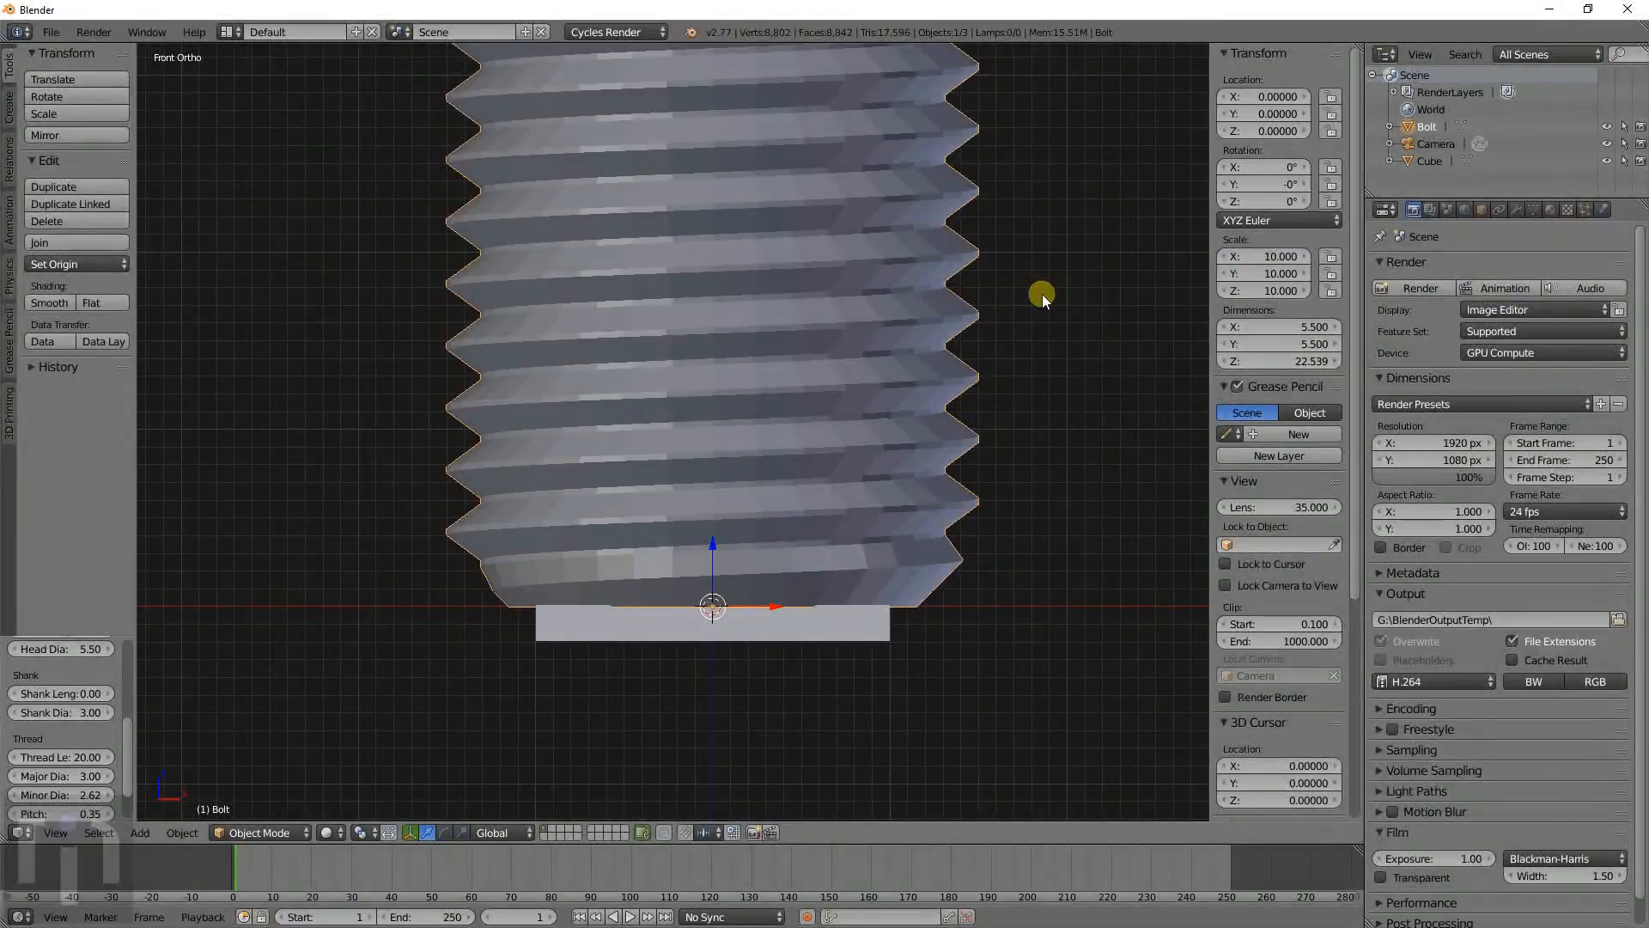
Move the small flattened cube away from the bolt's tip to about X 12, Z 1.5.
scroll(1036, 292, down, 10)
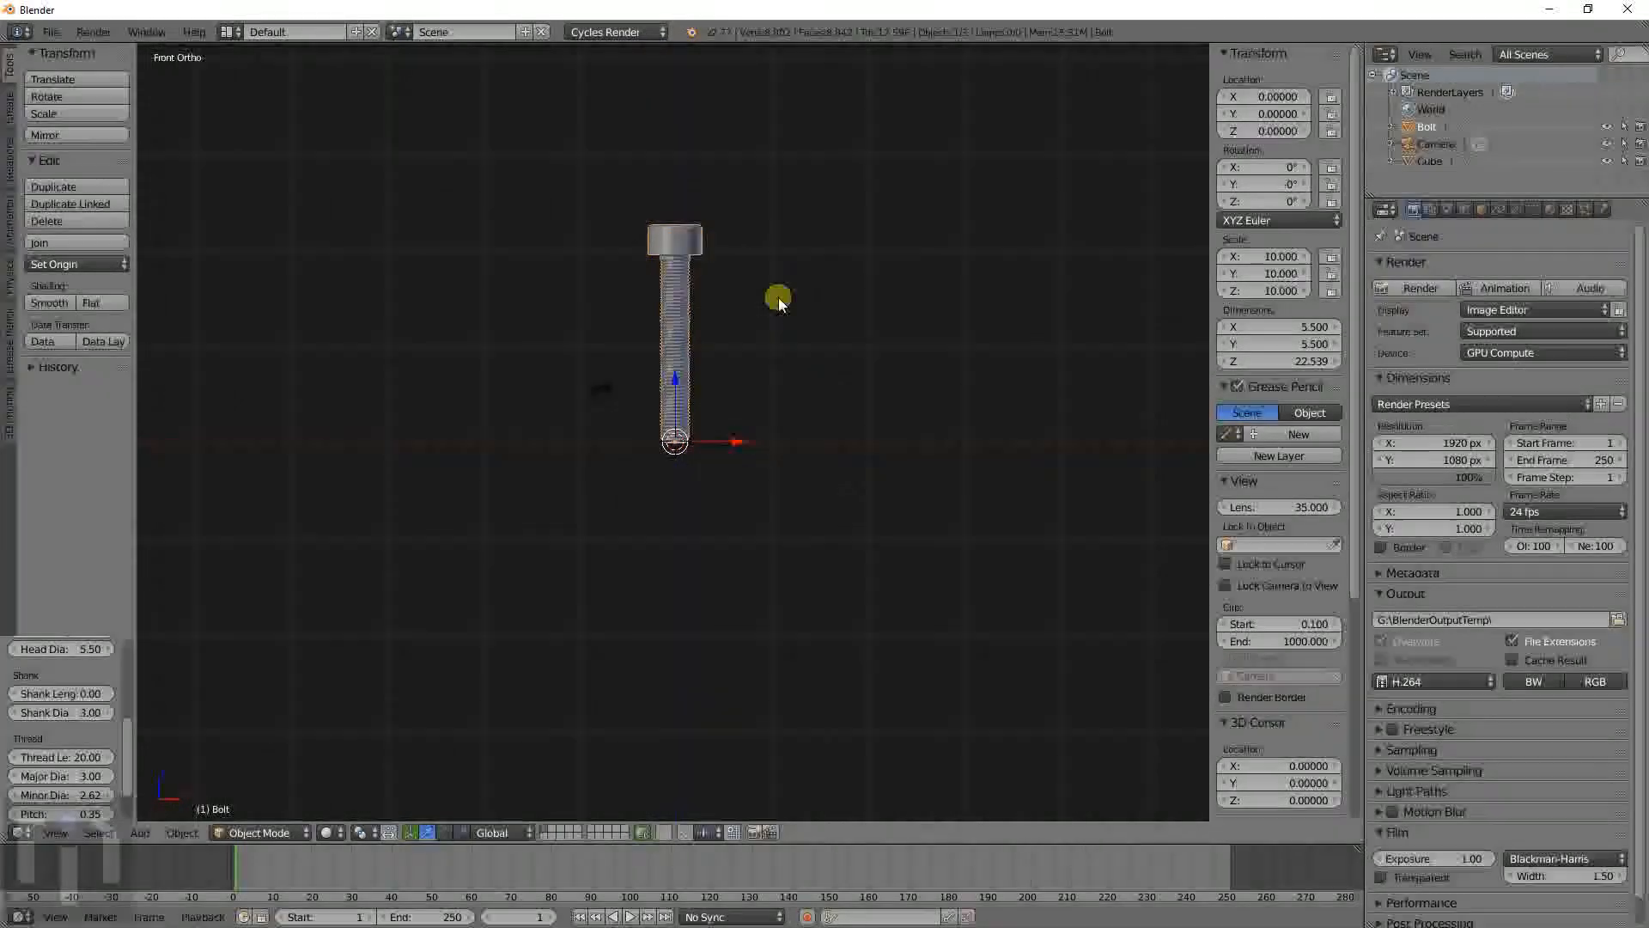
scroll(778, 297, up, 5)
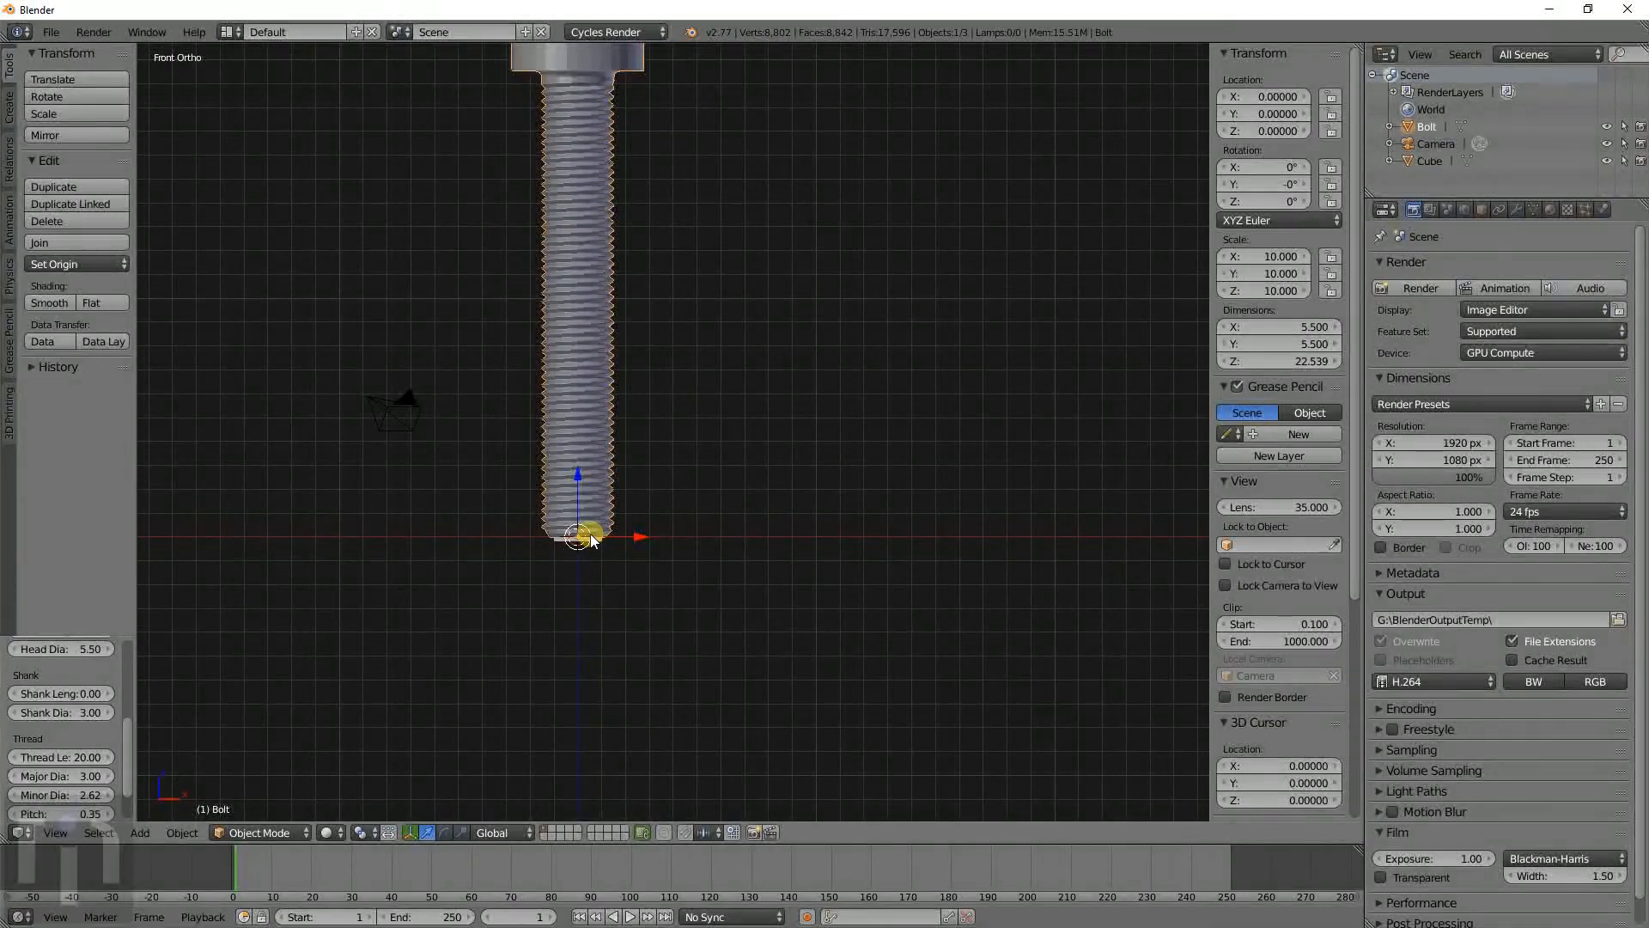
right_click(591, 535)
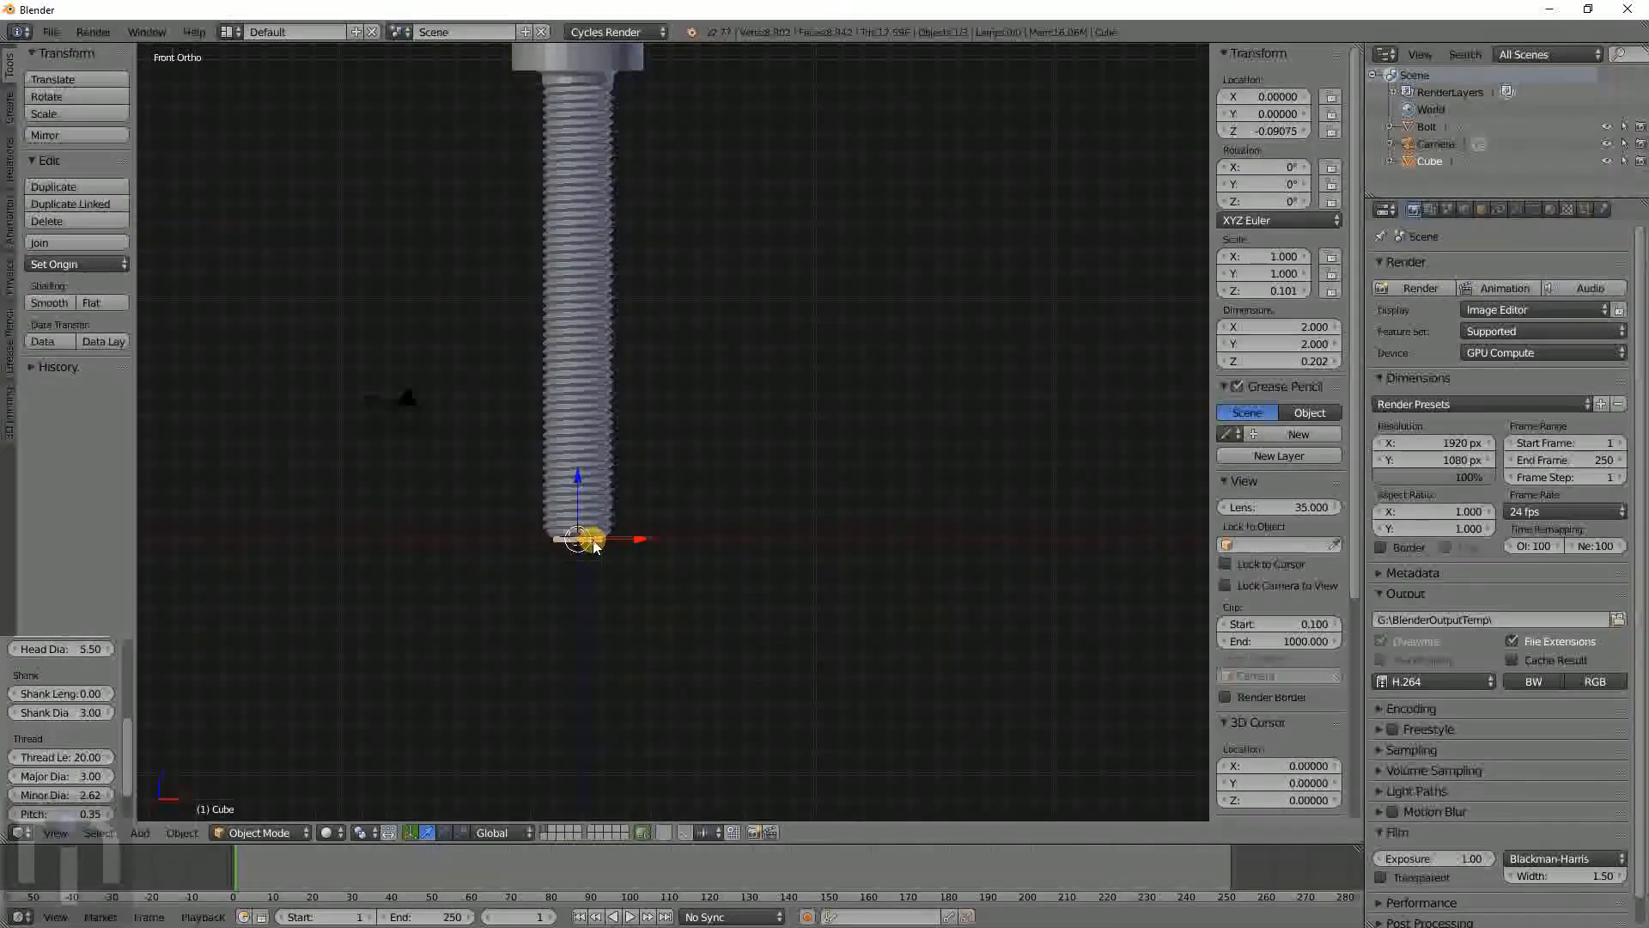
key(g)
click(880, 507)
Rotate the bolt 90° about the X axis so it lies horizontally along Y.
right_click(553, 358)
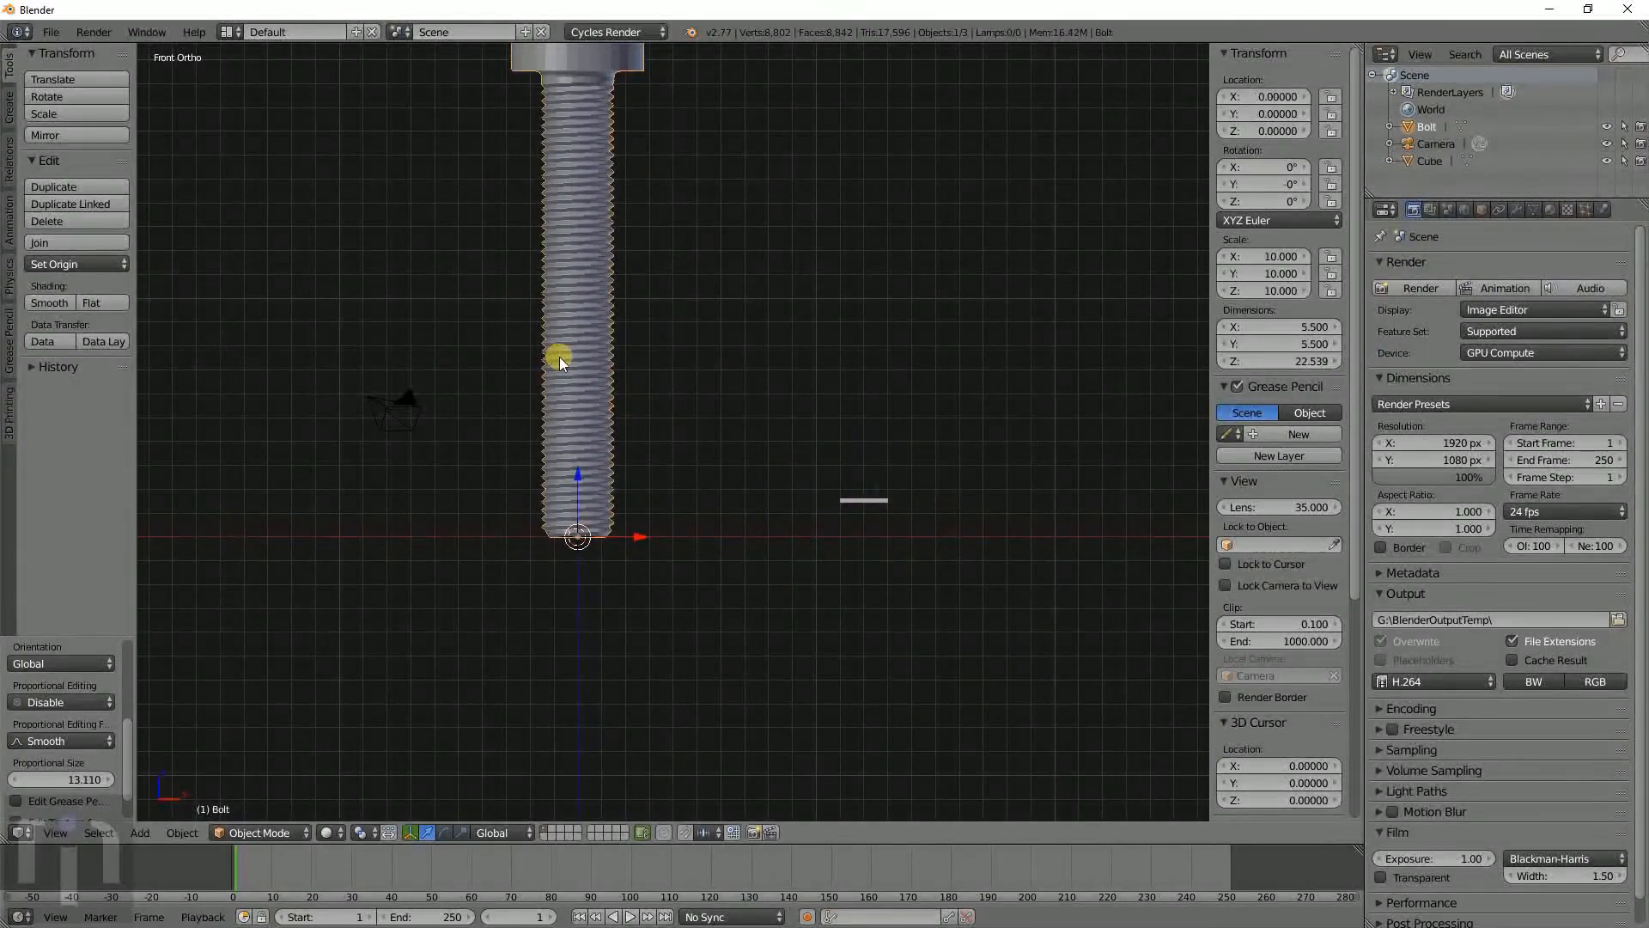
text(gx90)
key(Return)
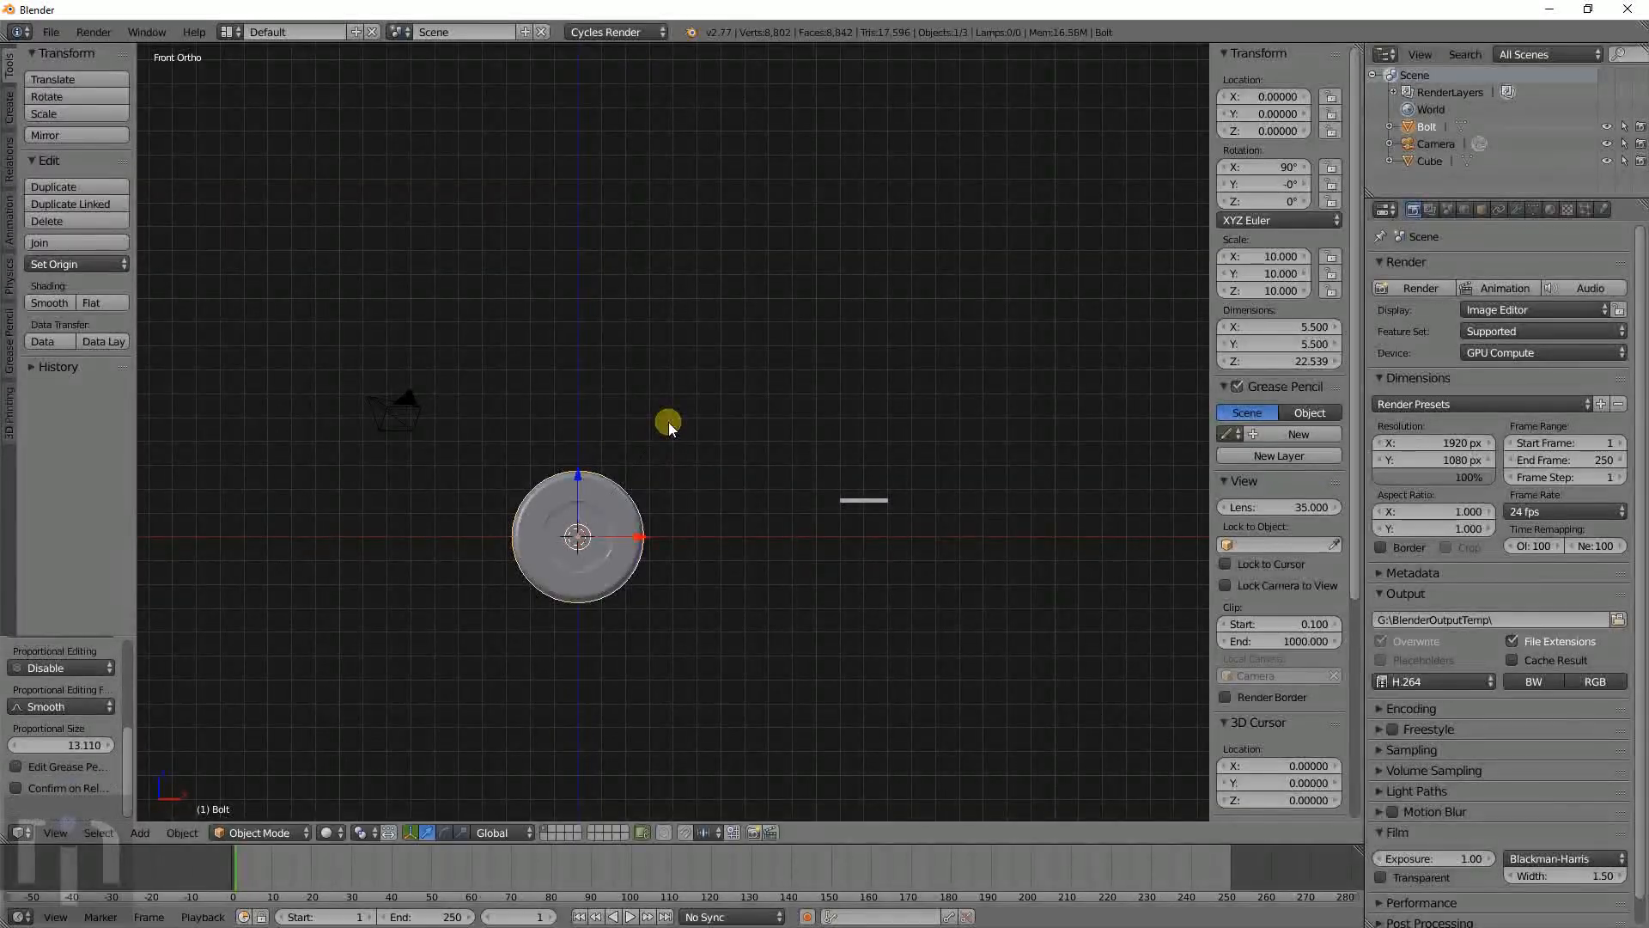
Scale the flattened cube up to about 33.3 wide and move it next to the bolt head at about X 19.2, Z -1.8.
right_click(842, 475)
shift+middle_drag(836, 560, 545, 449)
key(s)
click(806, 364)
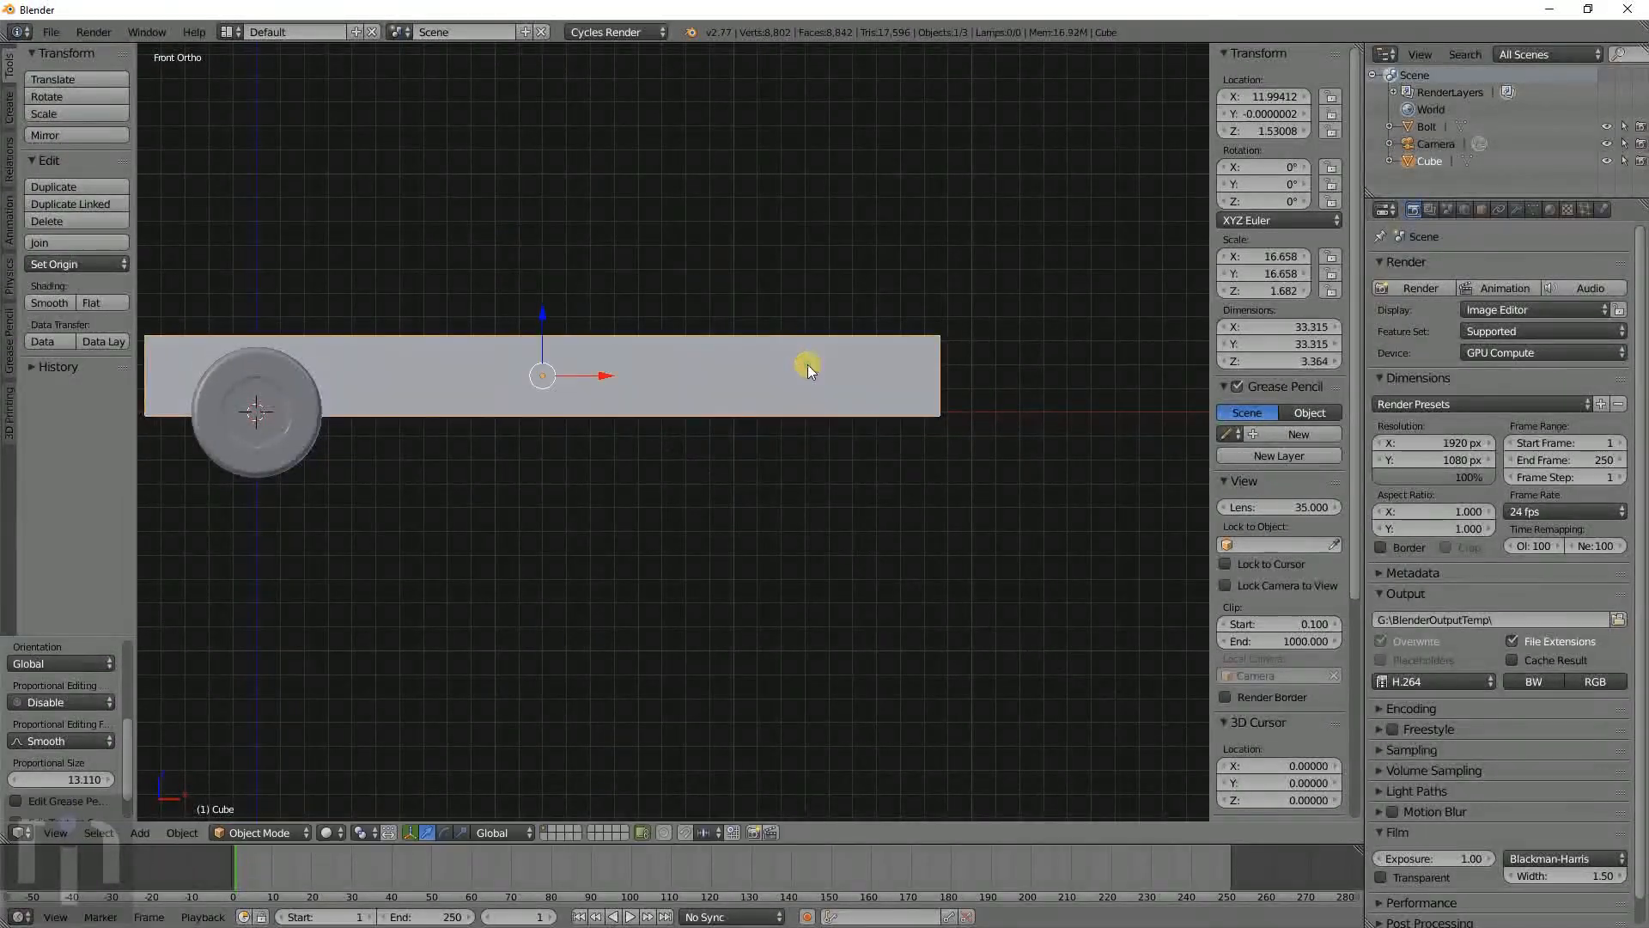
key(g)
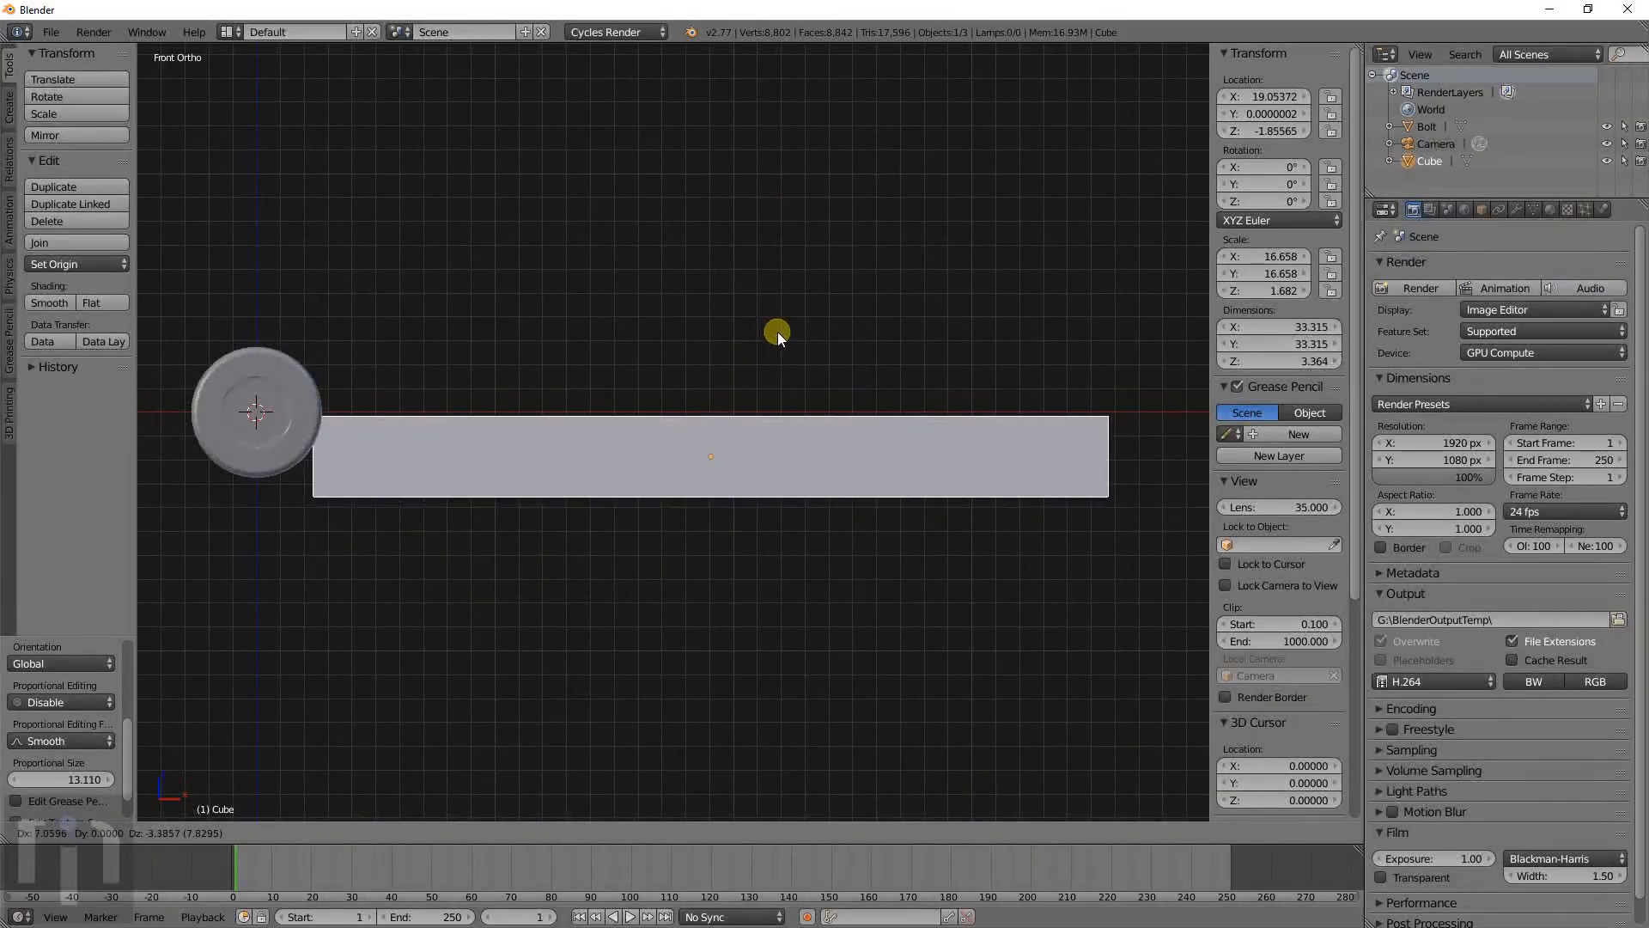
click(779, 333)
Enlarge the slab to about 78.5 in width and depth and stretch it along Z to about 17.5 thick.
scroll(769, 343, down, 4)
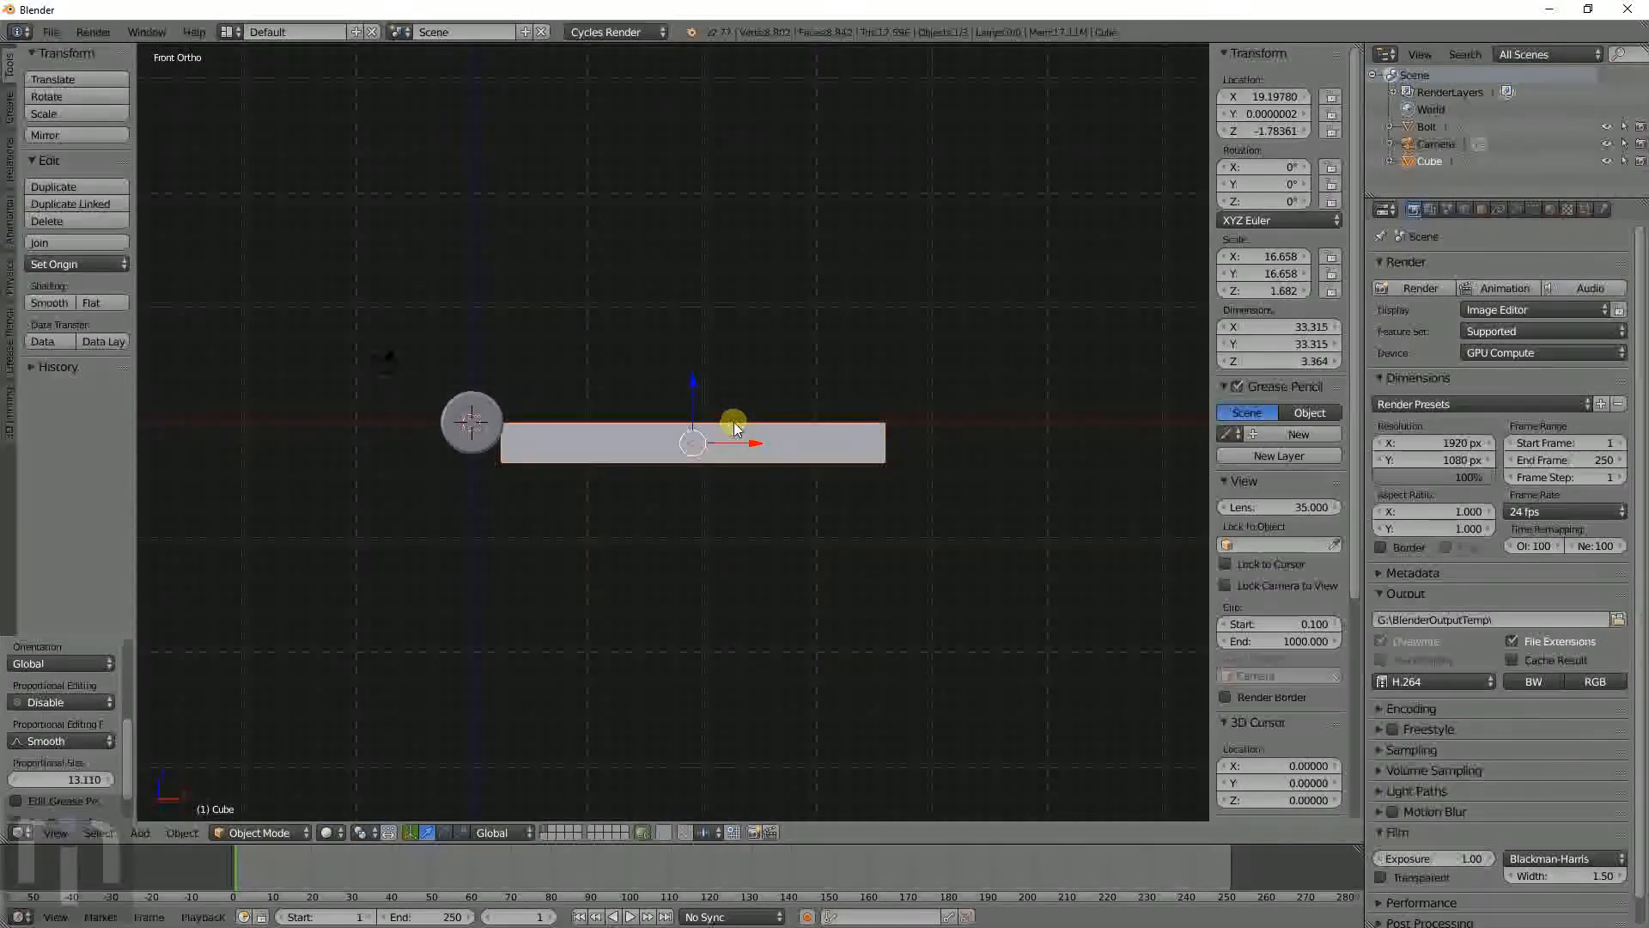
key(s)
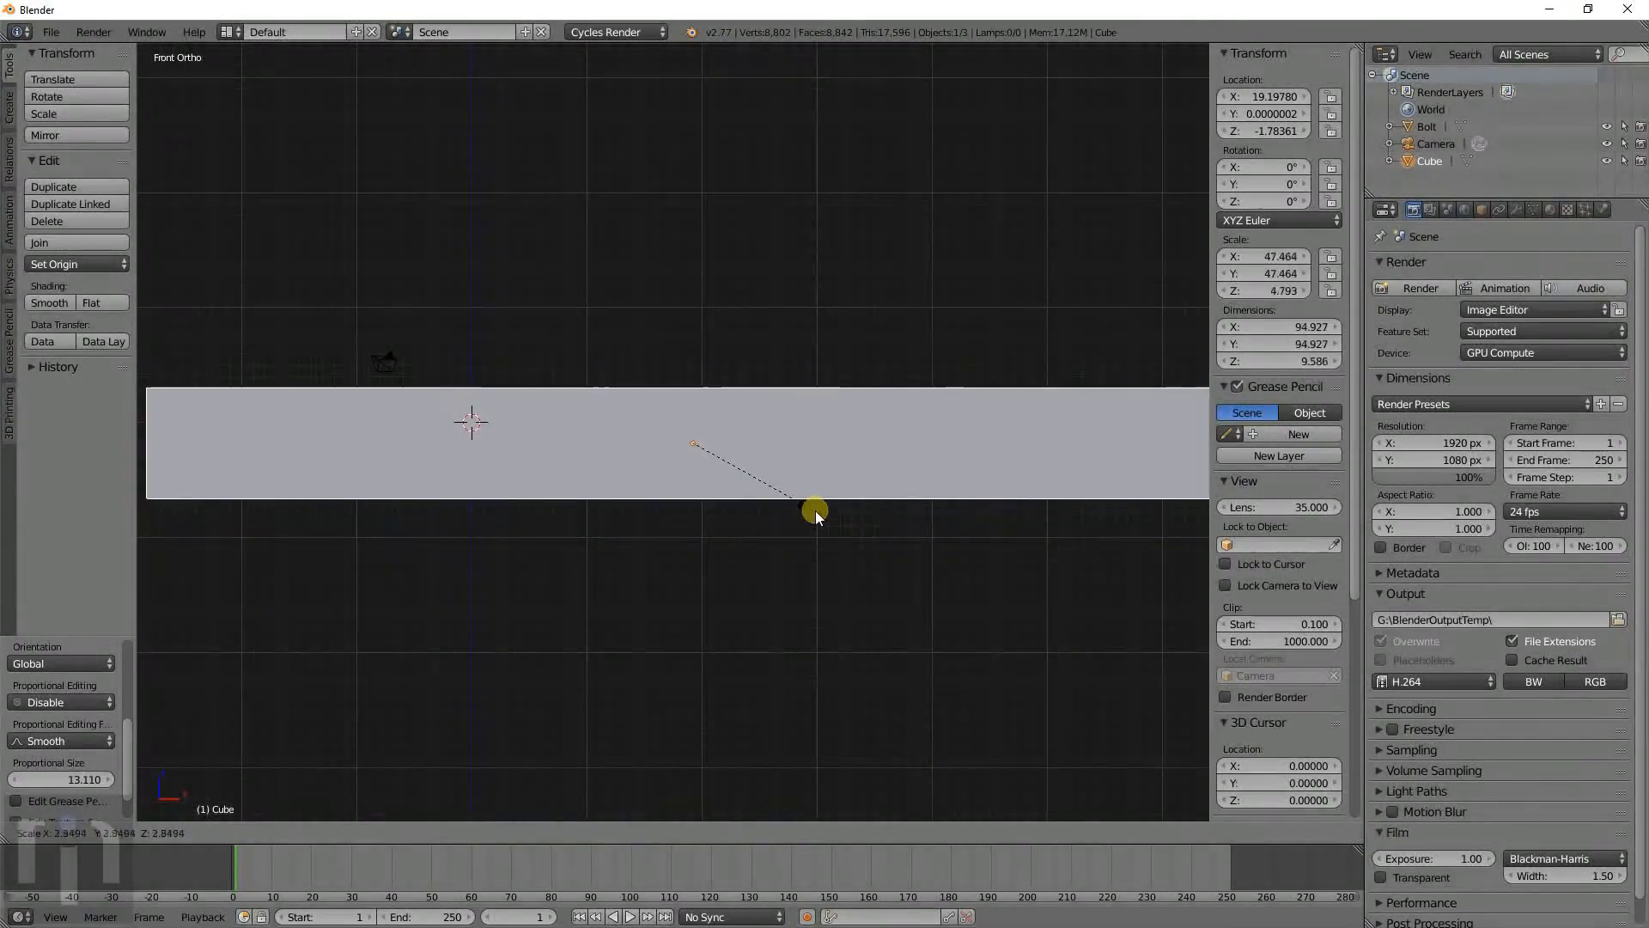
click(791, 506)
key(s)
key(z)
click(753, 629)
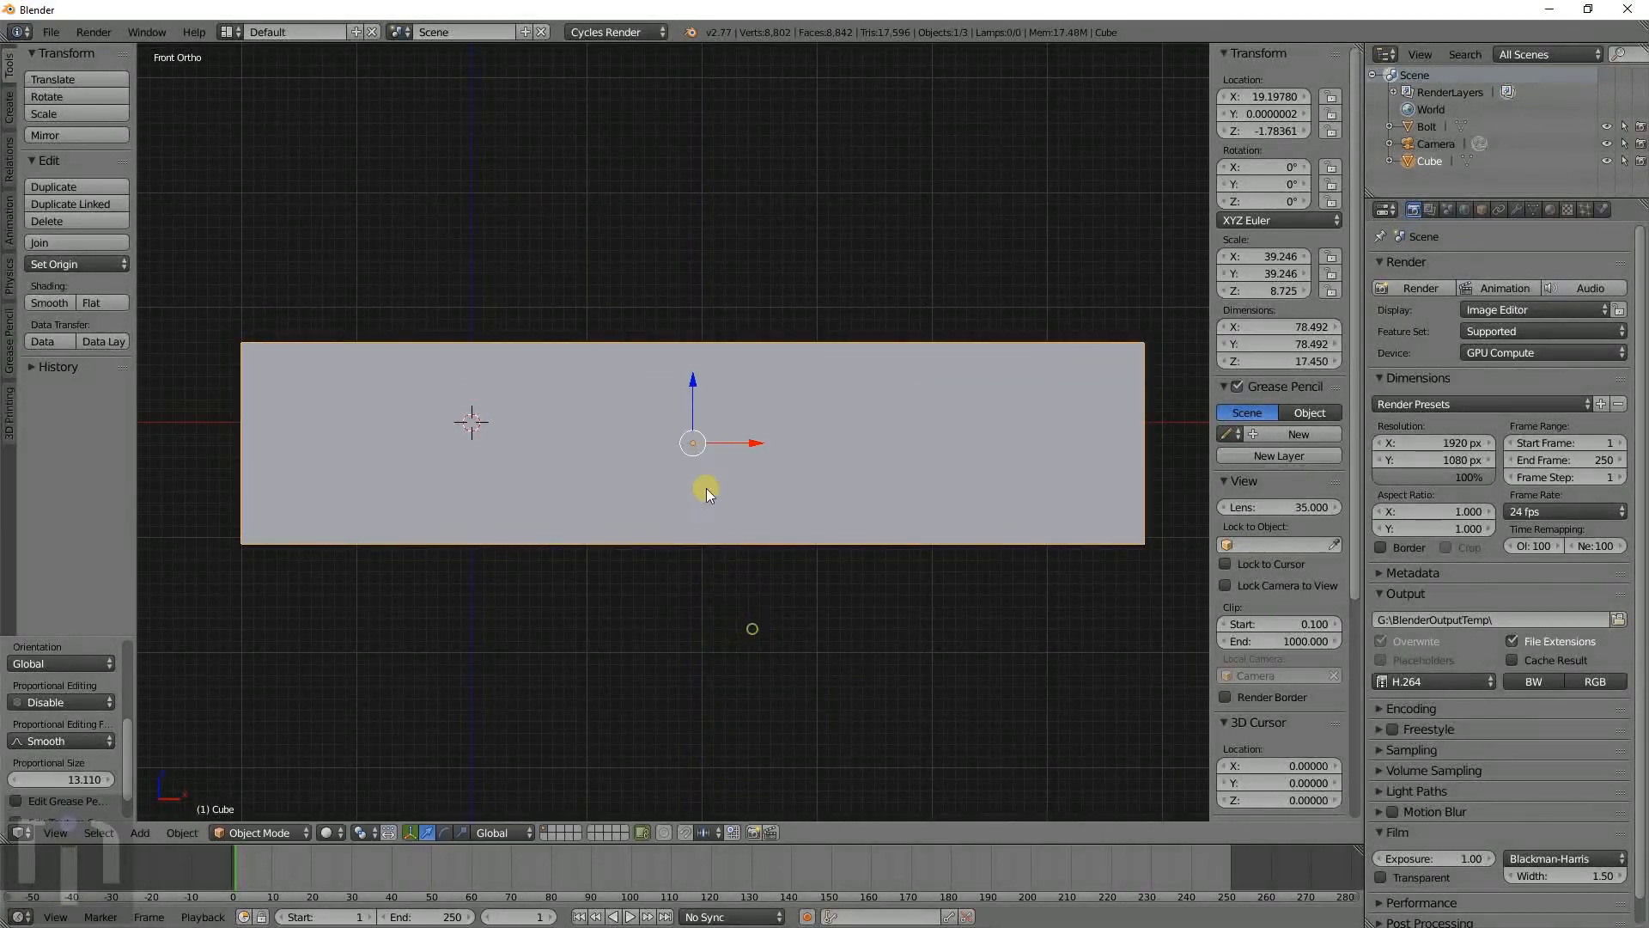
Move the slab to about X 39.1, Z -9 so its upper corner meets the bolt's centre.
key(g)
key(z)
click(718, 227)
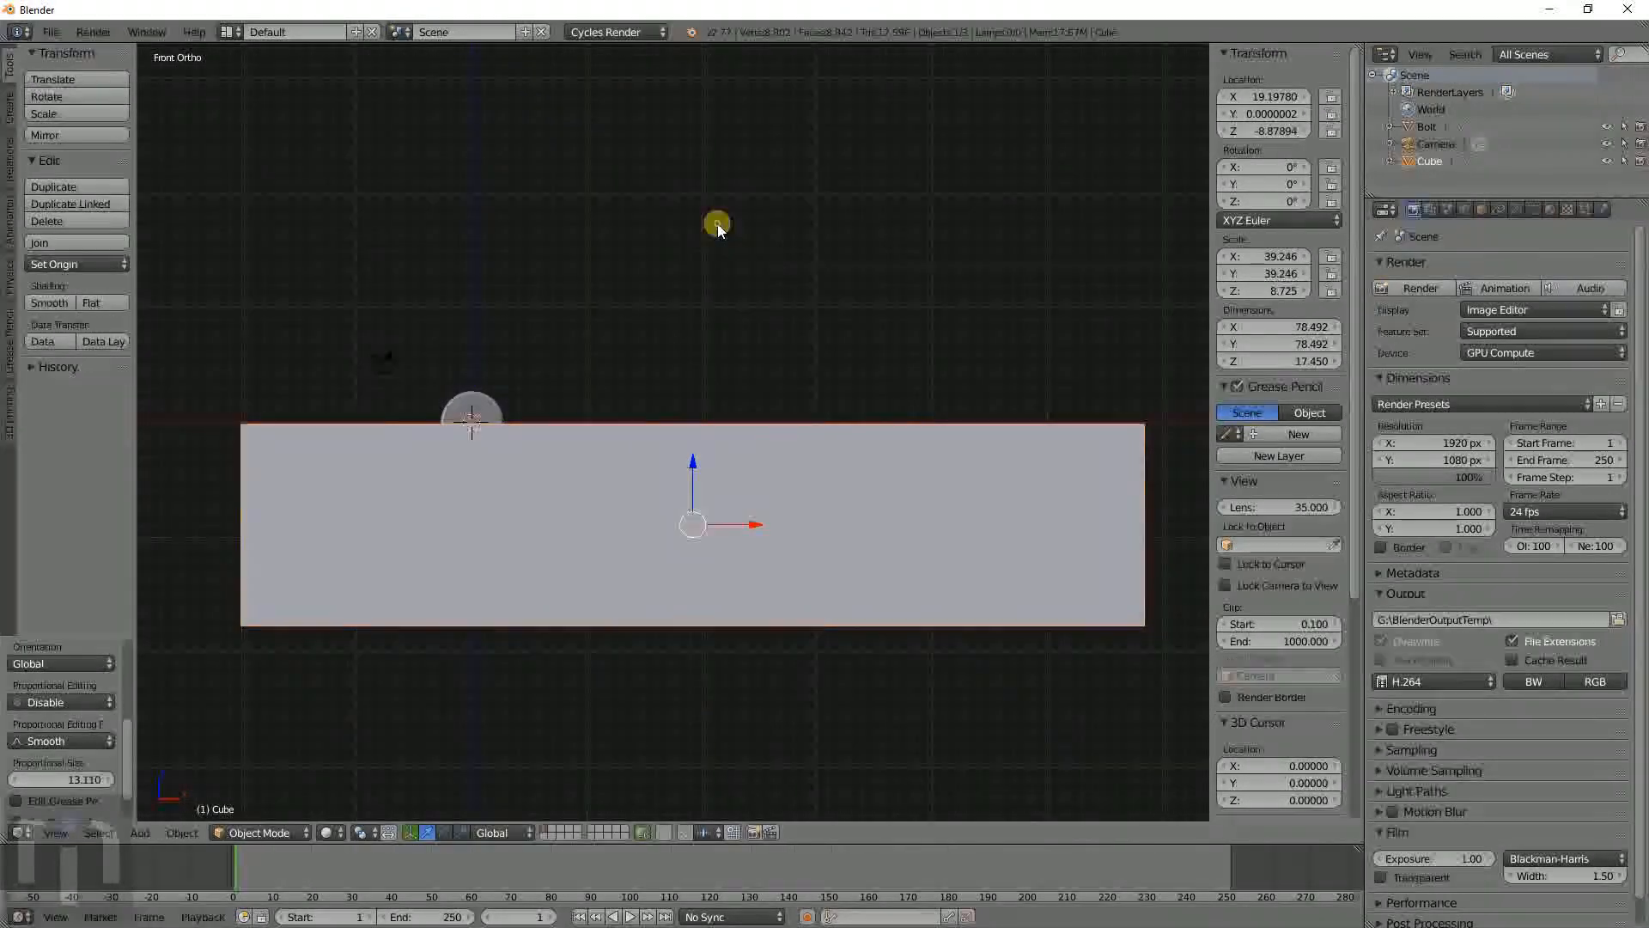
key(g)
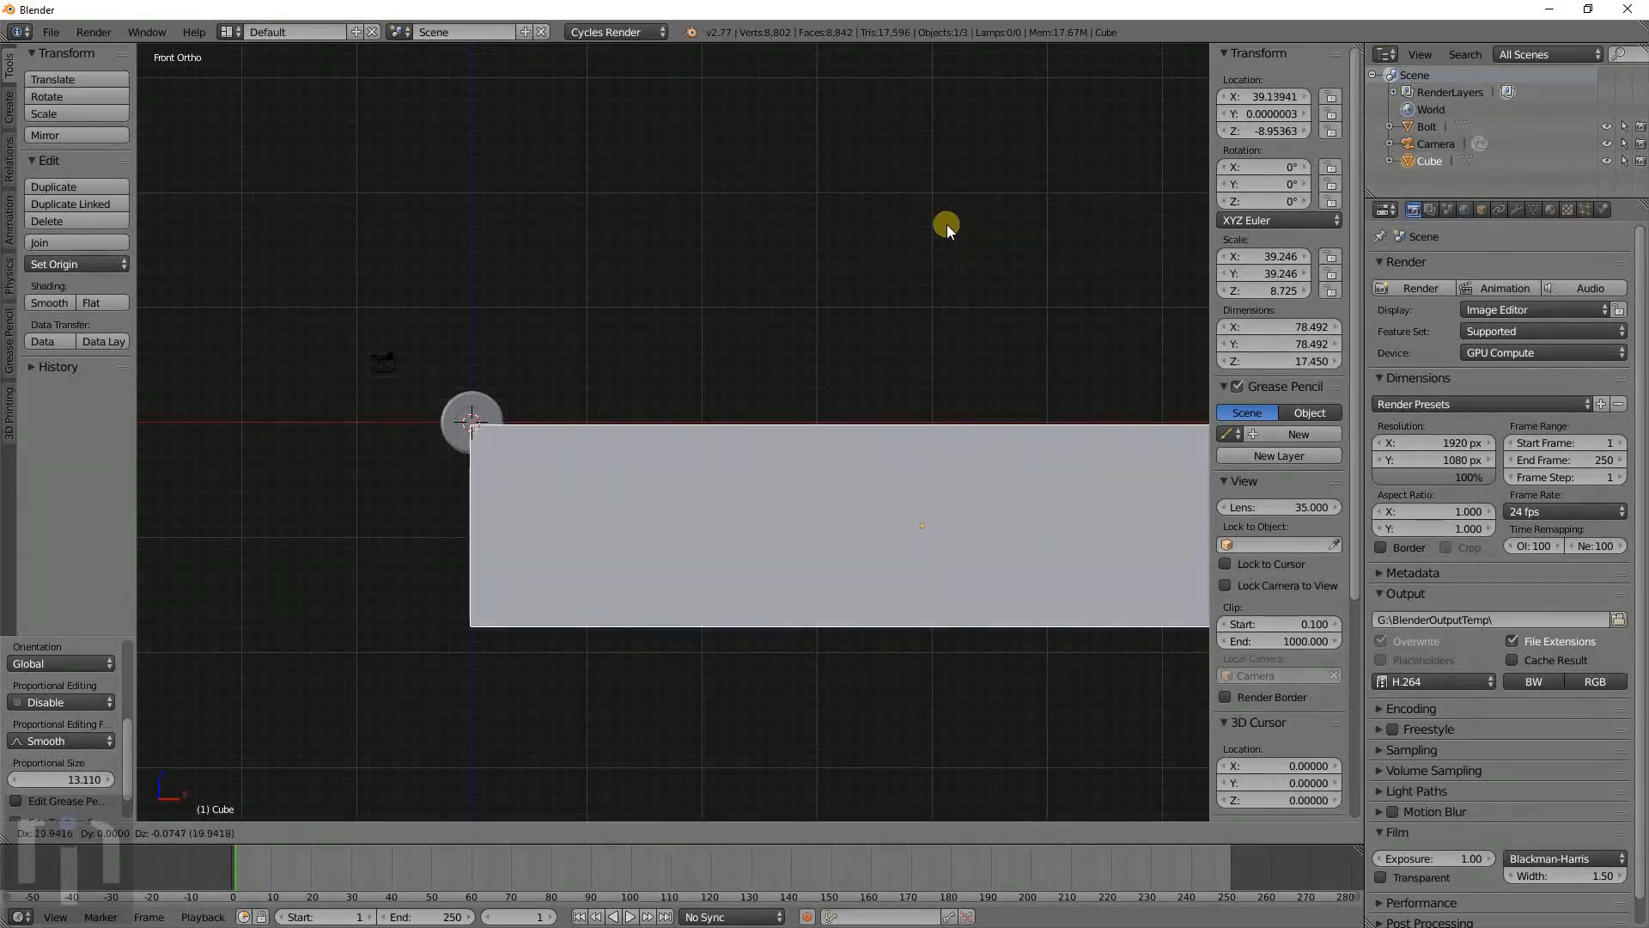
click(944, 225)
Slide the bolt along Y to about -20.5 so its head sits just outside the slab's edge.
middle_drag(849, 368, 823, 447)
scroll(773, 451, down, 8)
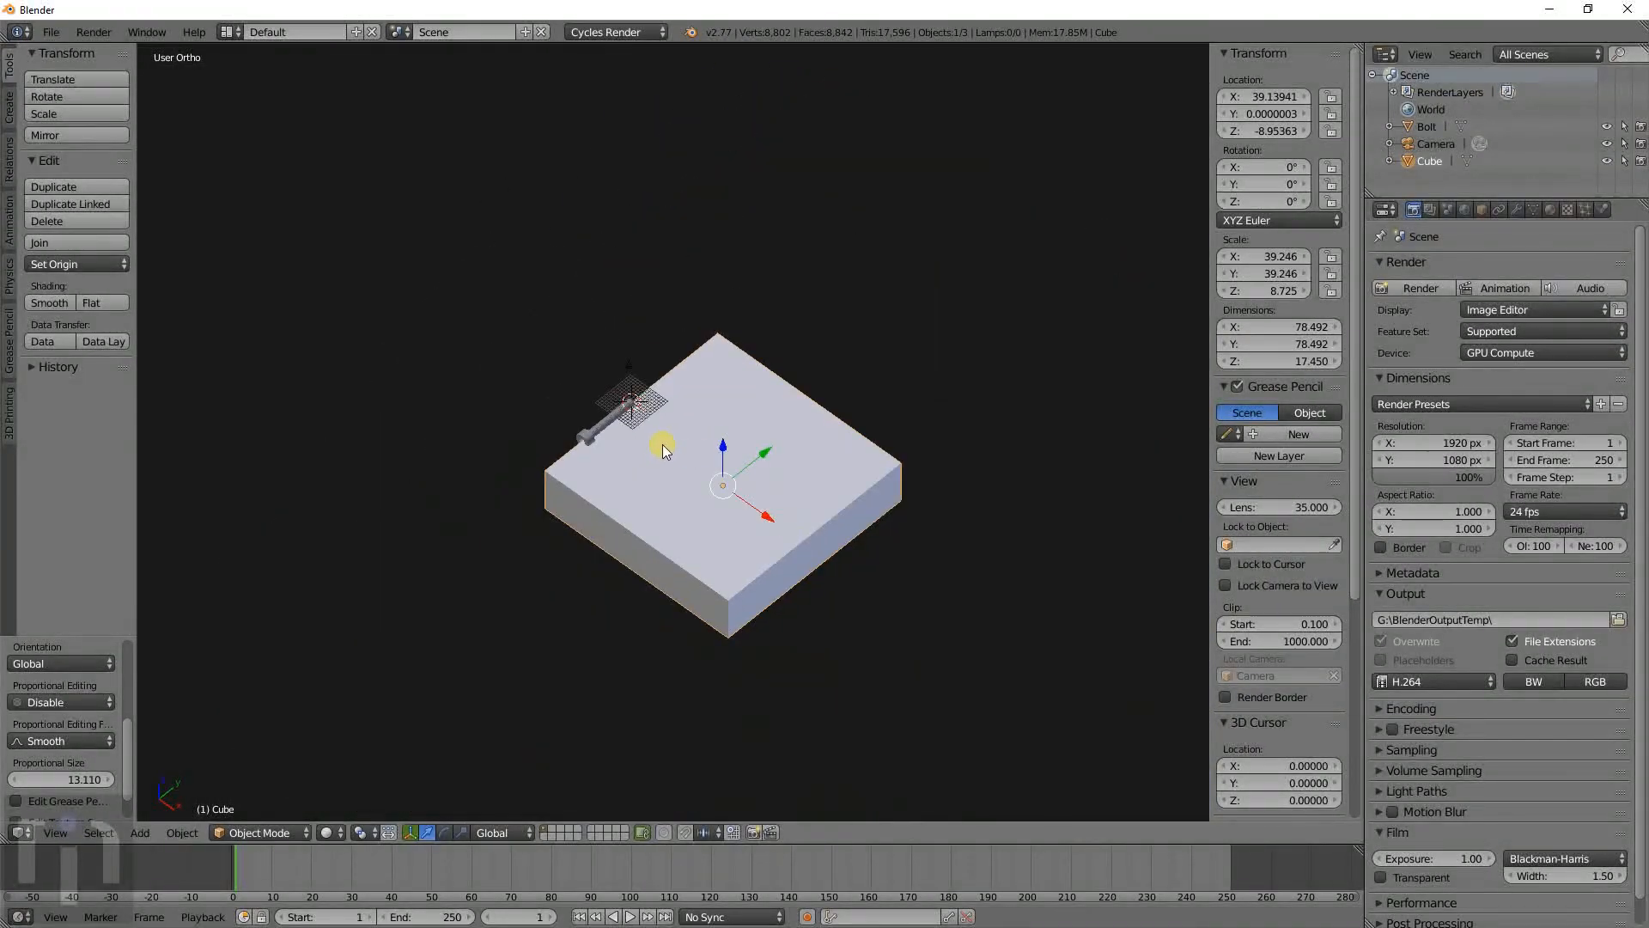
middle_drag(662, 445, 939, 442)
scroll(791, 449, up, 8)
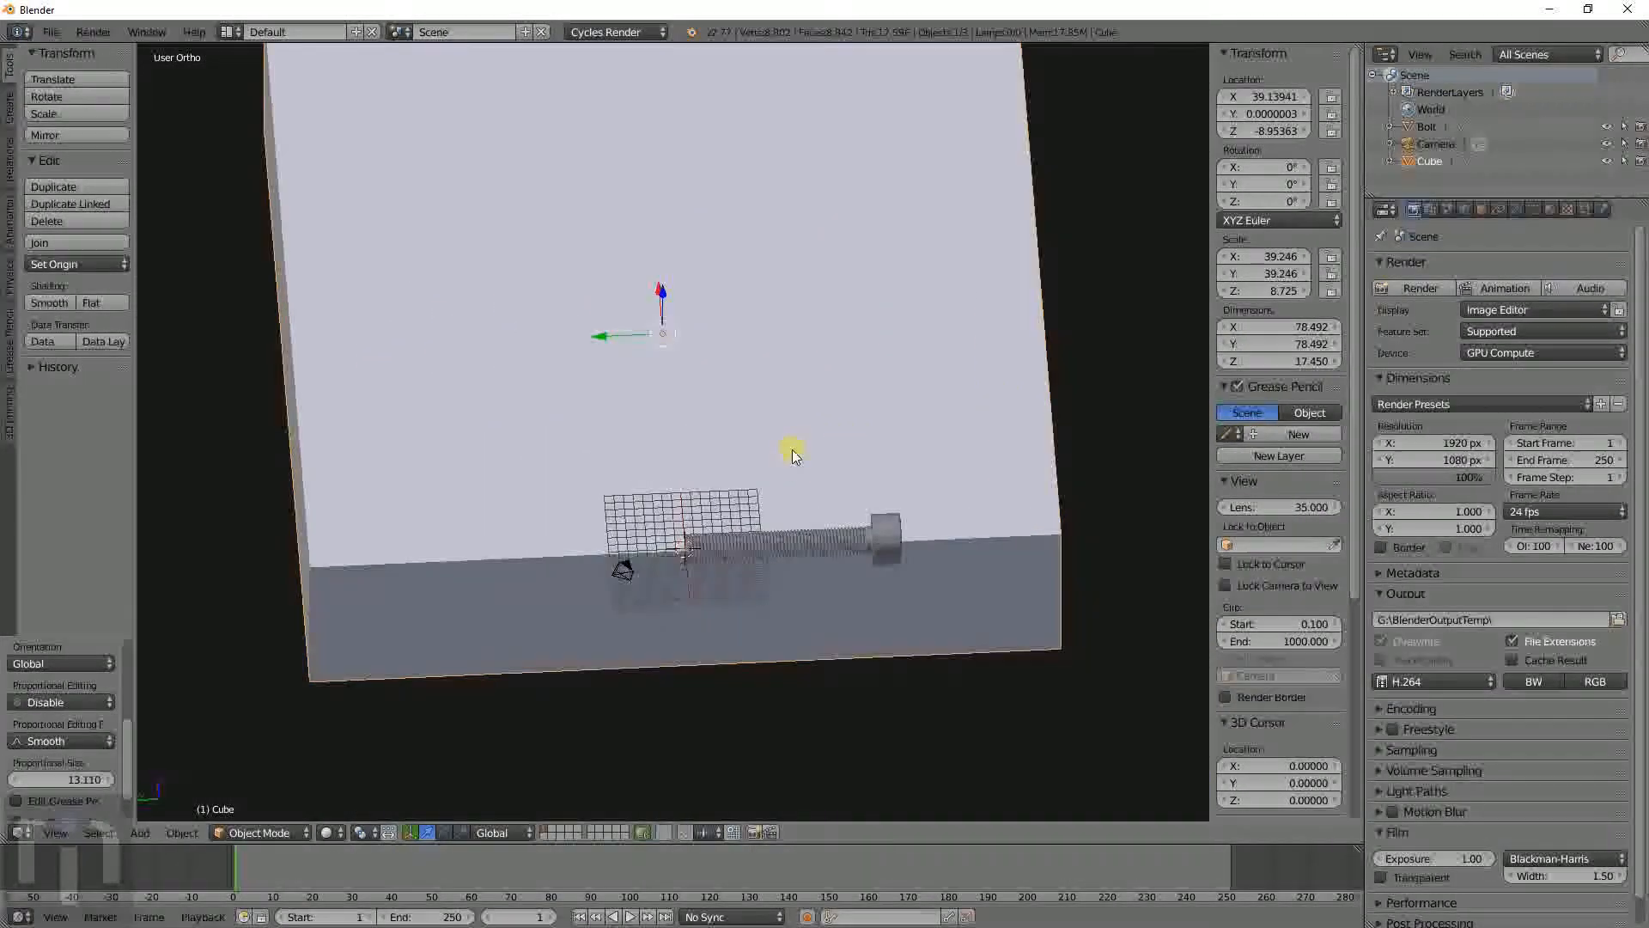
right_click(813, 539)
key(g)
key(z)
key(y)
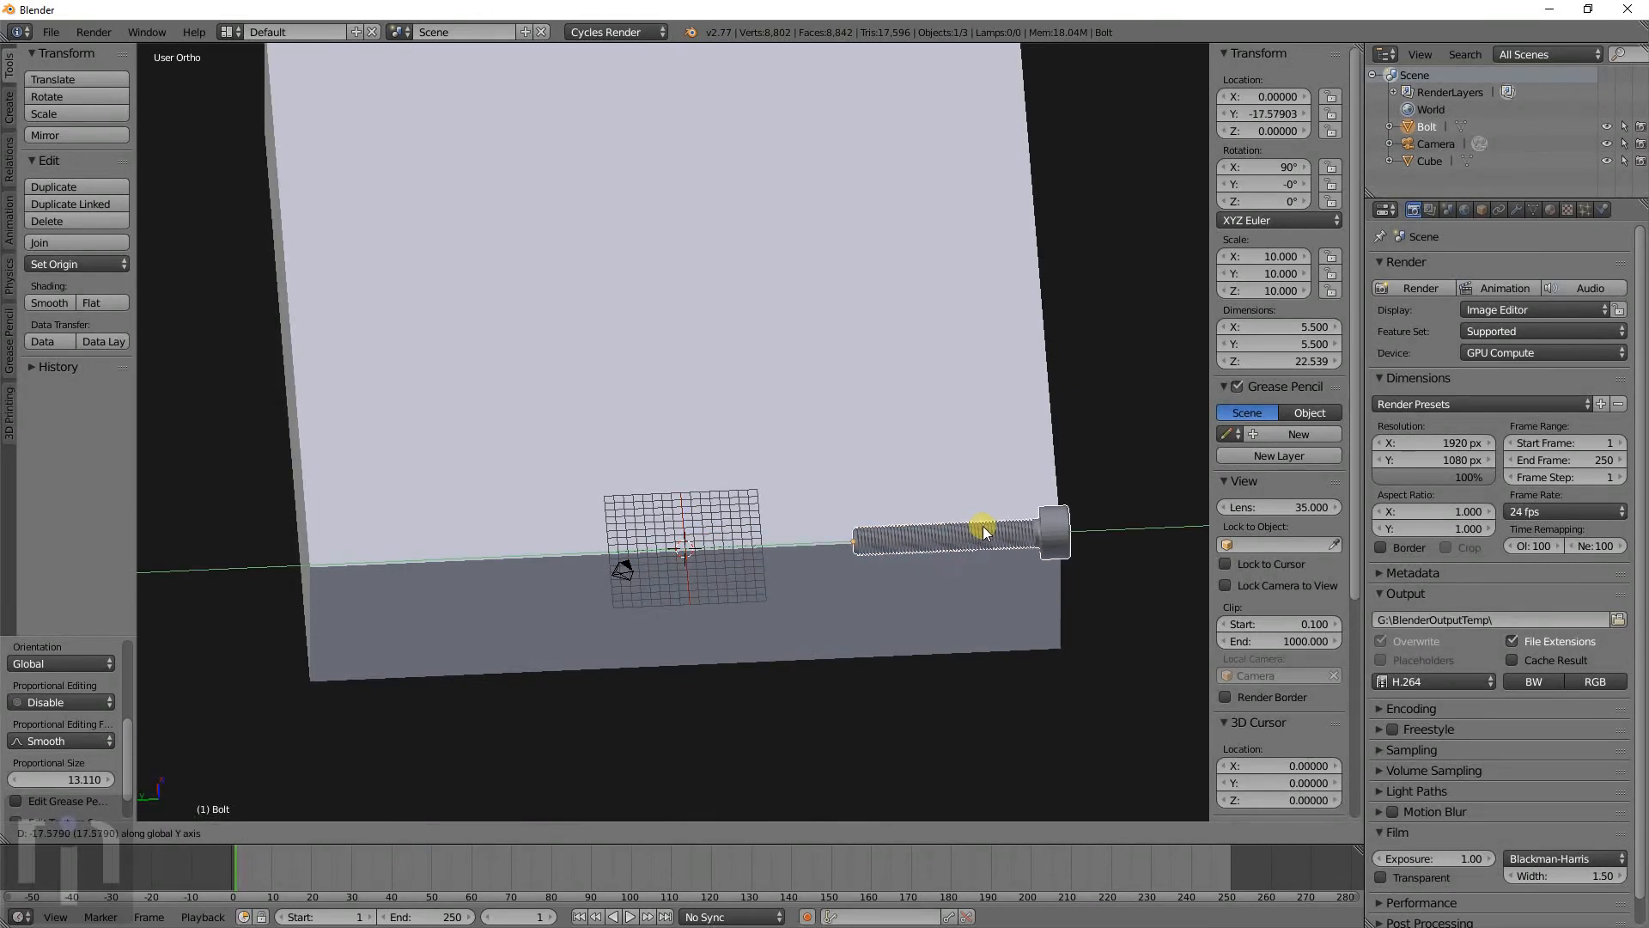
click(1010, 538)
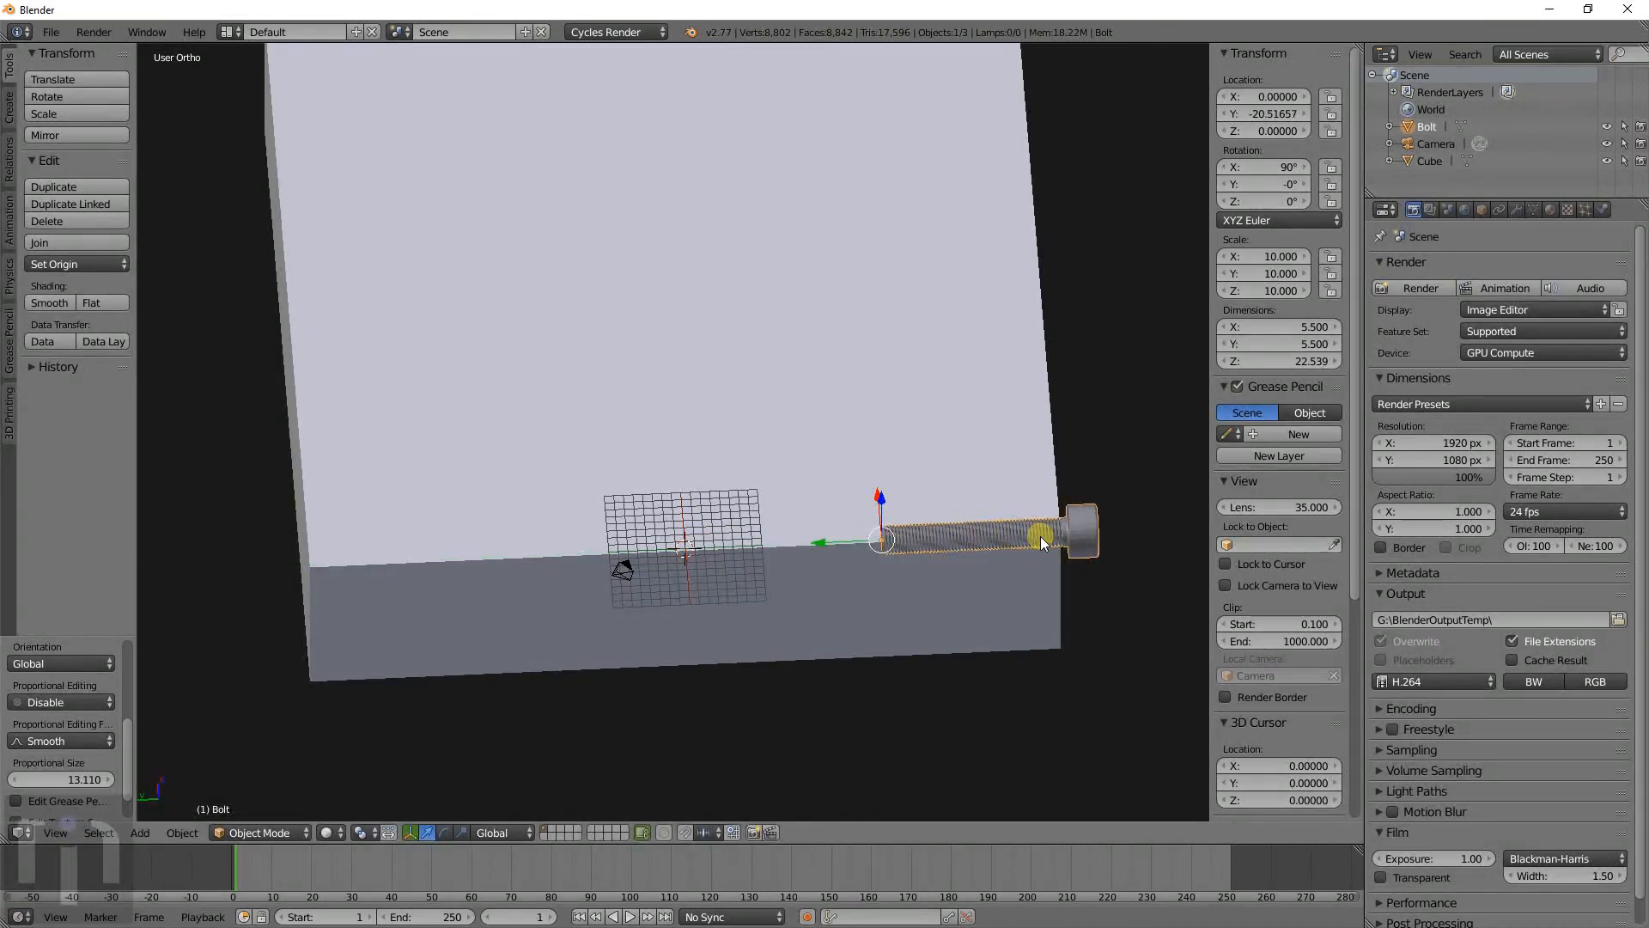
In front wireframe view, duplicate the slab and raise the copy along Z so it overlaps the original's upper part.
key(KP_1)
right_click(987, 519)
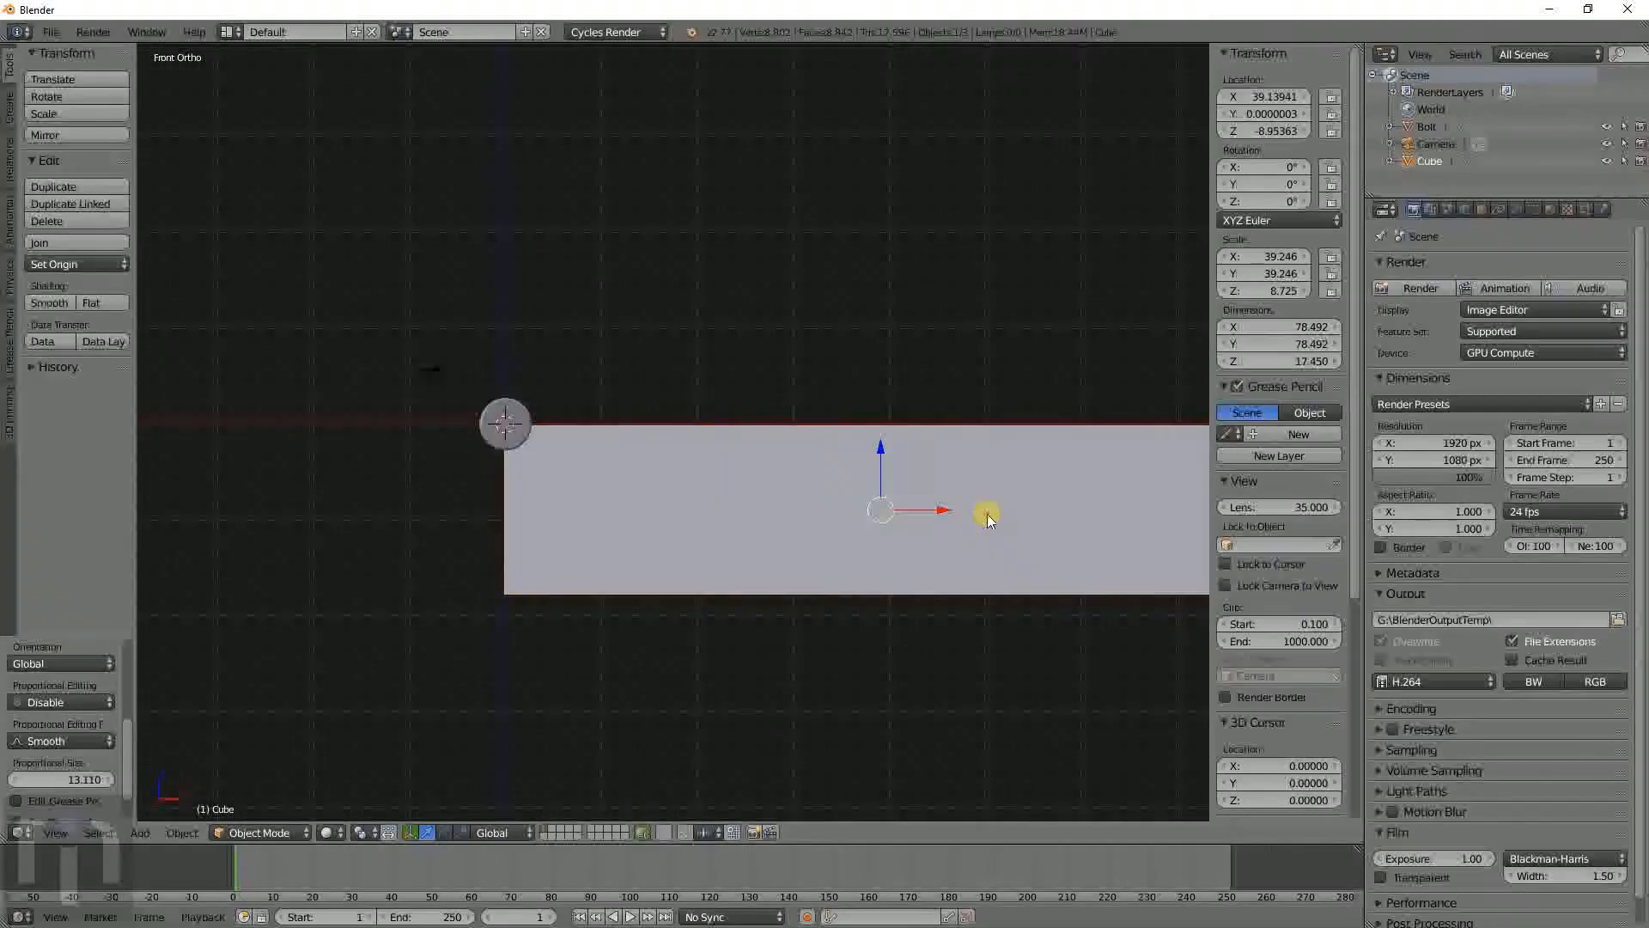
key(z)
key(shift+d)
key(z)
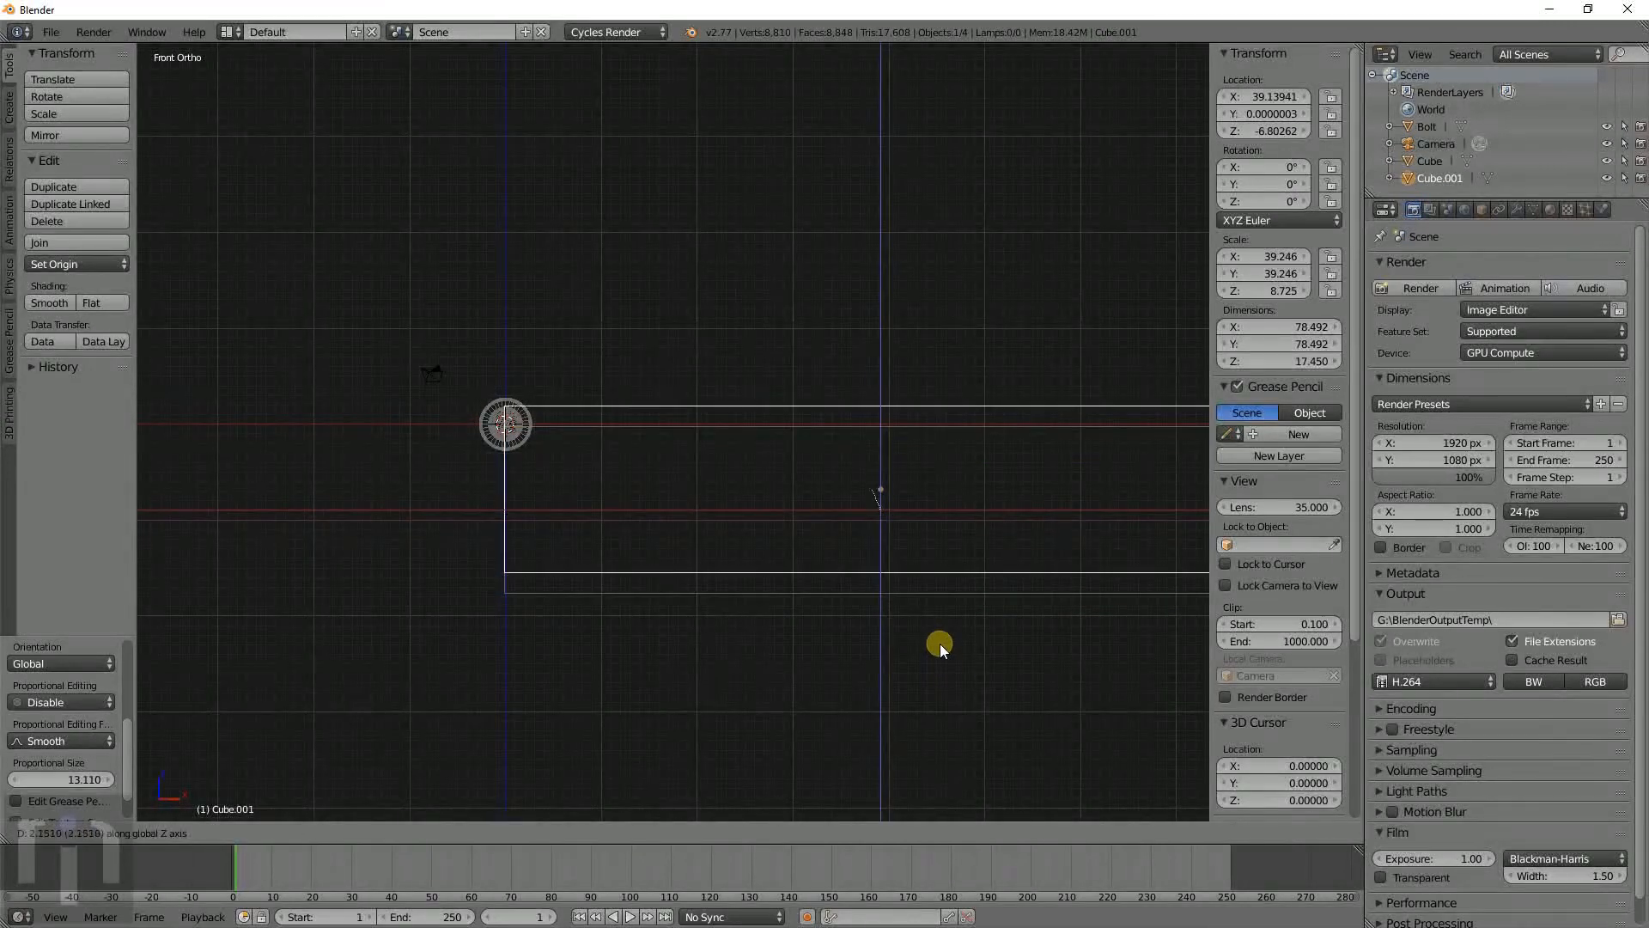
click(941, 552)
Turn on the Screencast Keys display.
scroll(1275, 746, down, 5)
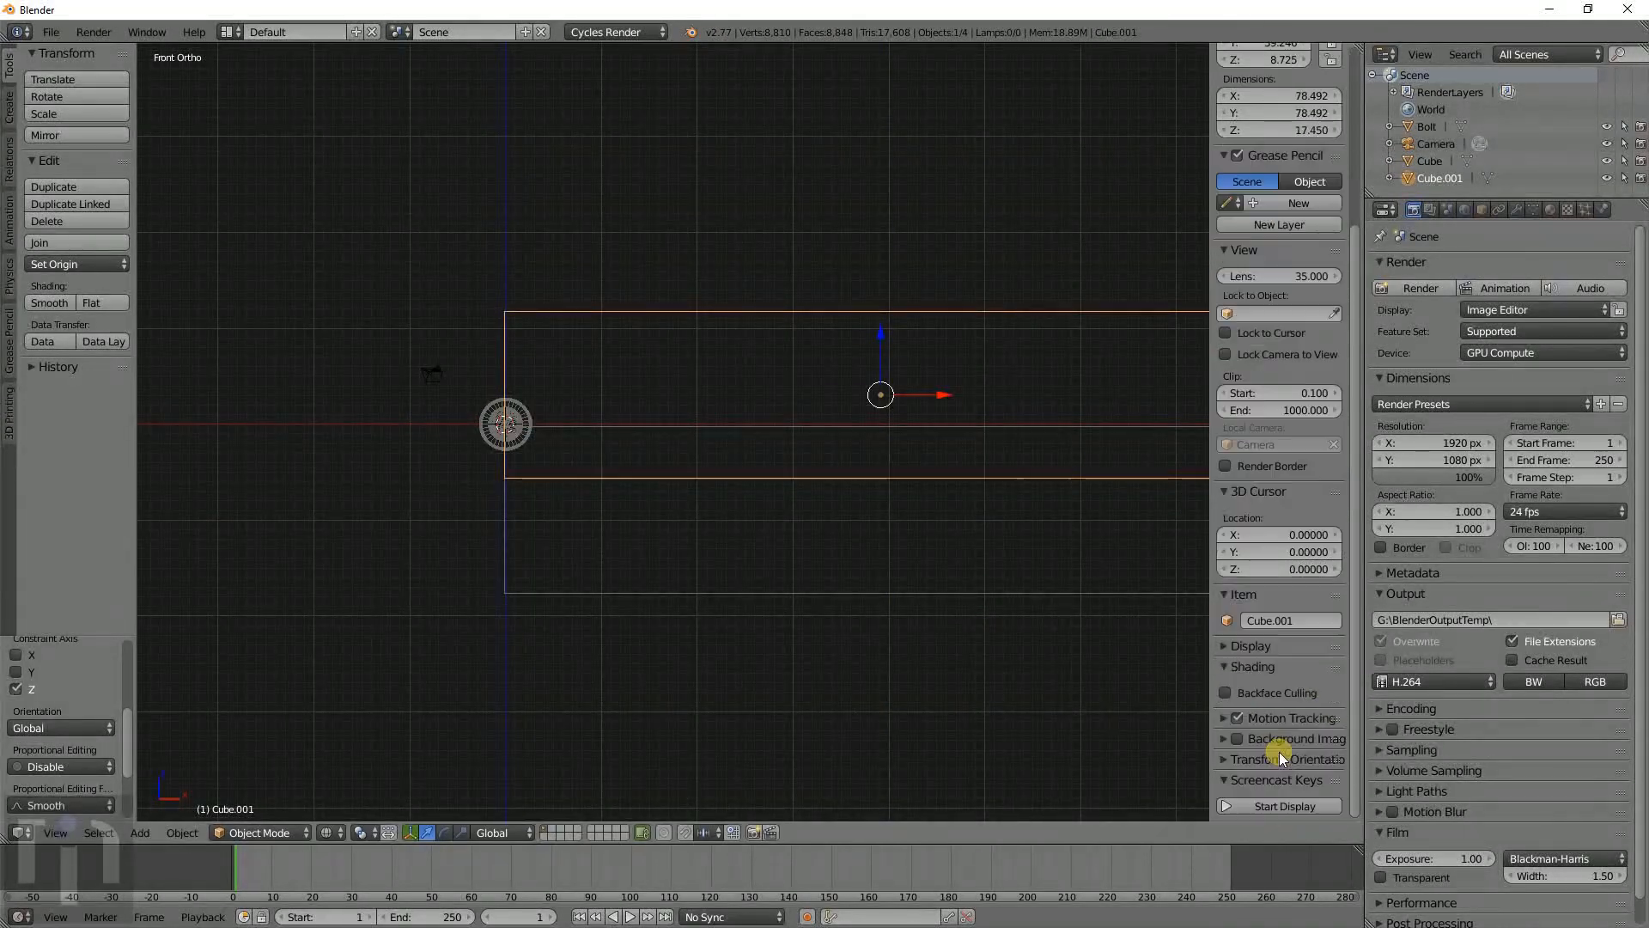
click(1280, 807)
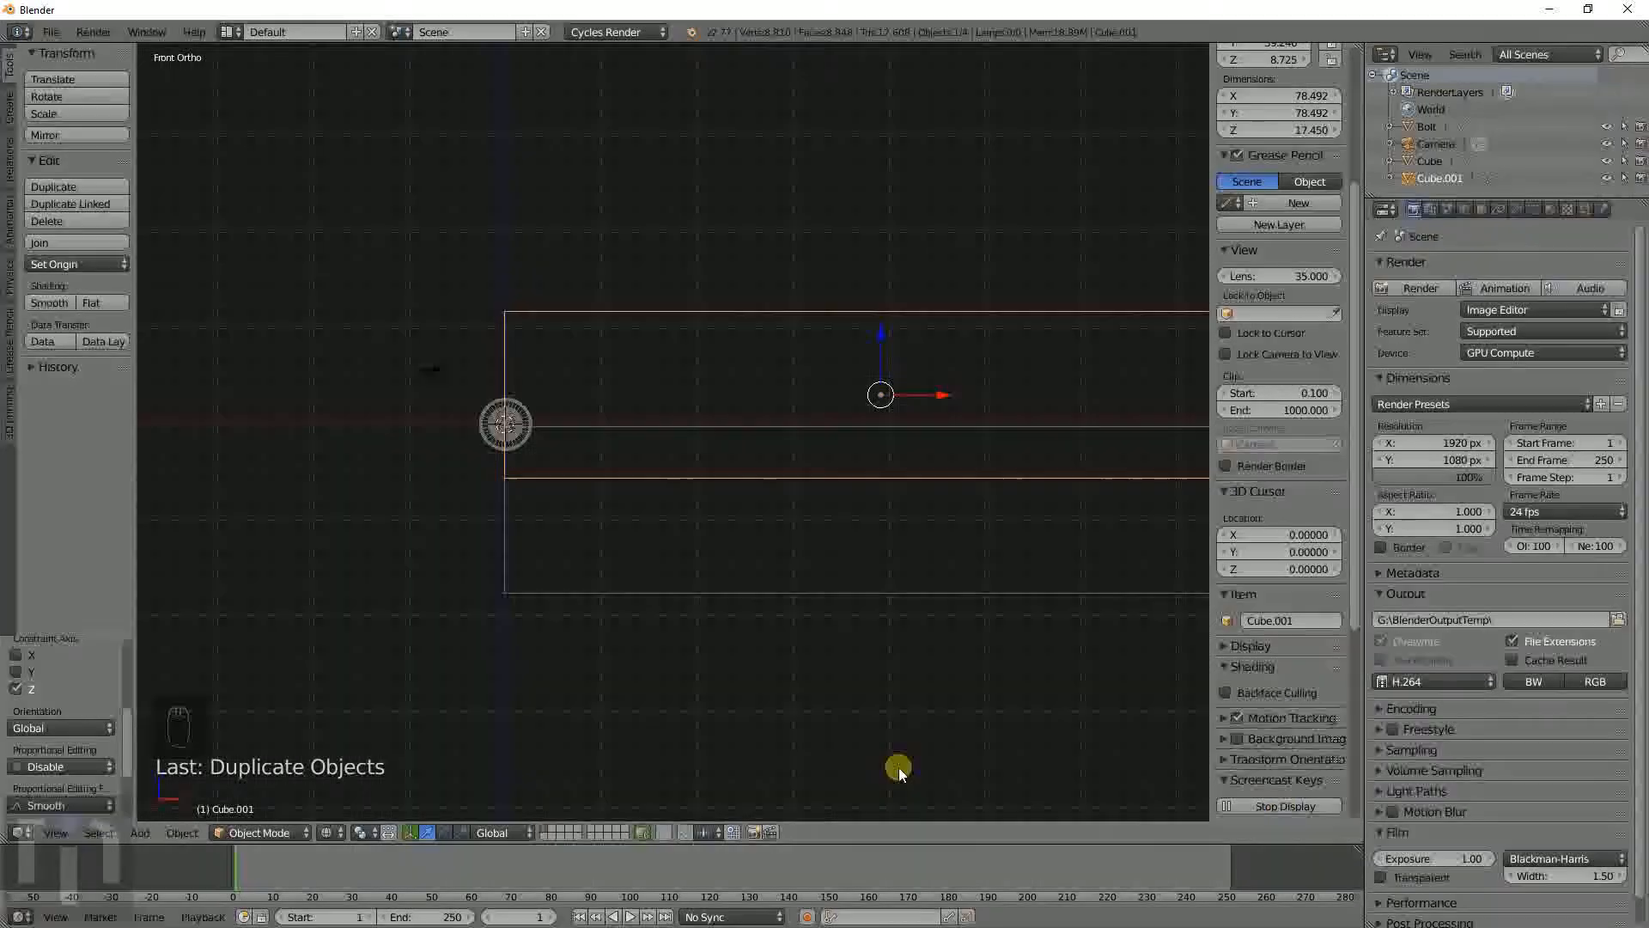
Flatten the copied slab along Z to about 1.99 thick and lower it to sit just above the original slab's upper face.
key(s)
key(z)
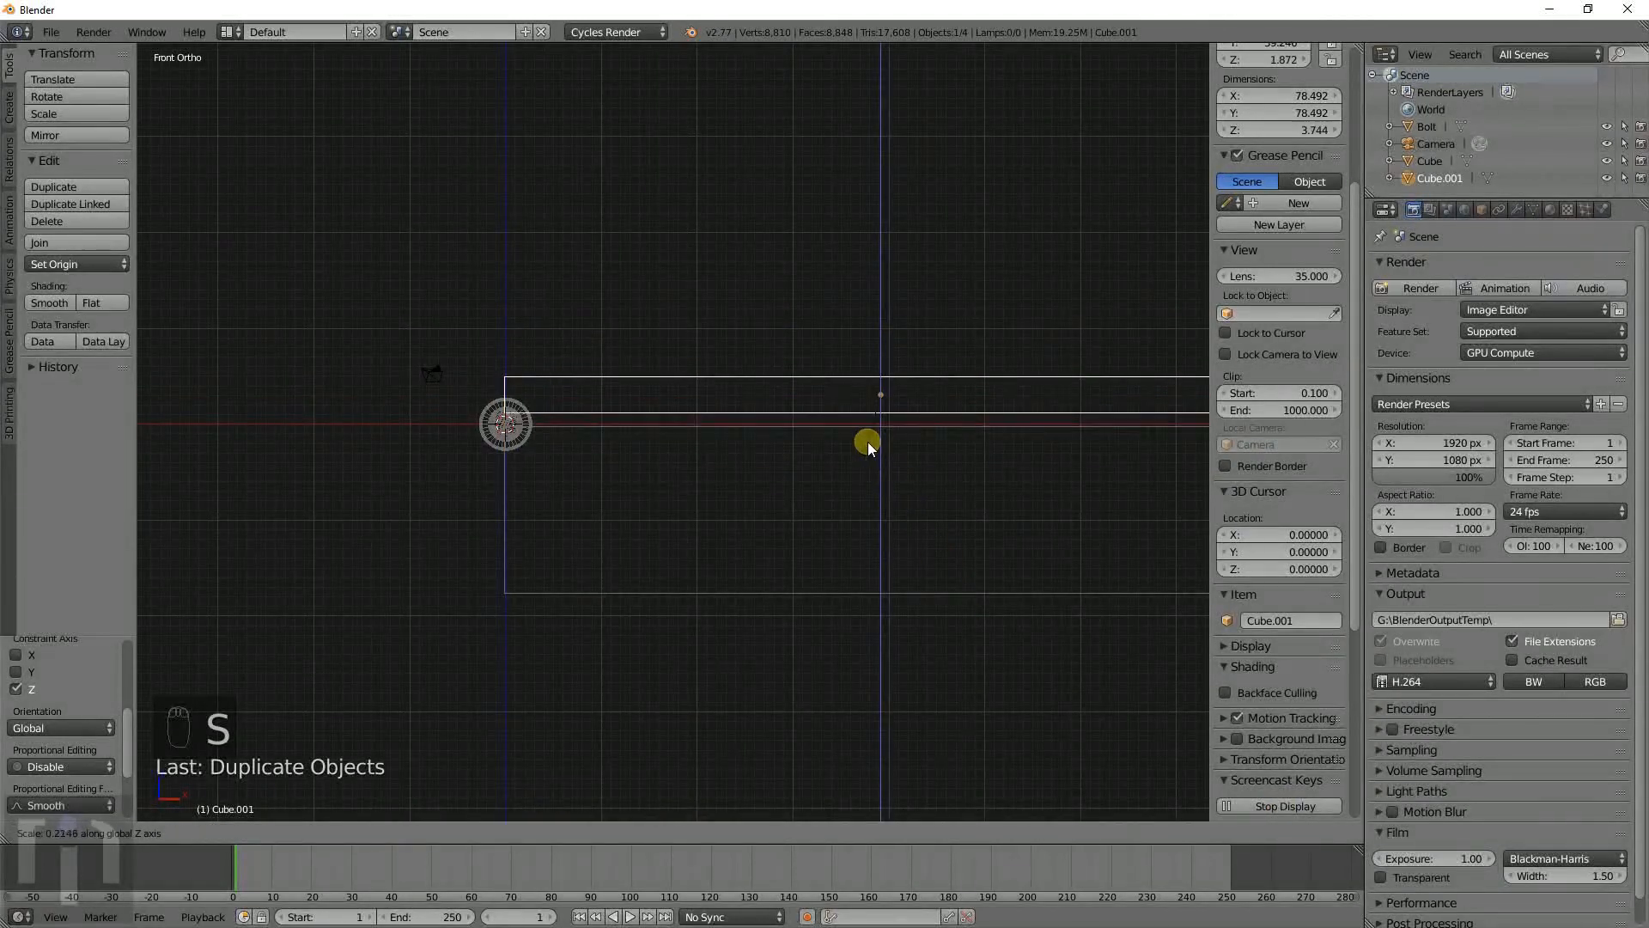
click(874, 420)
scroll(802, 416, up, 4)
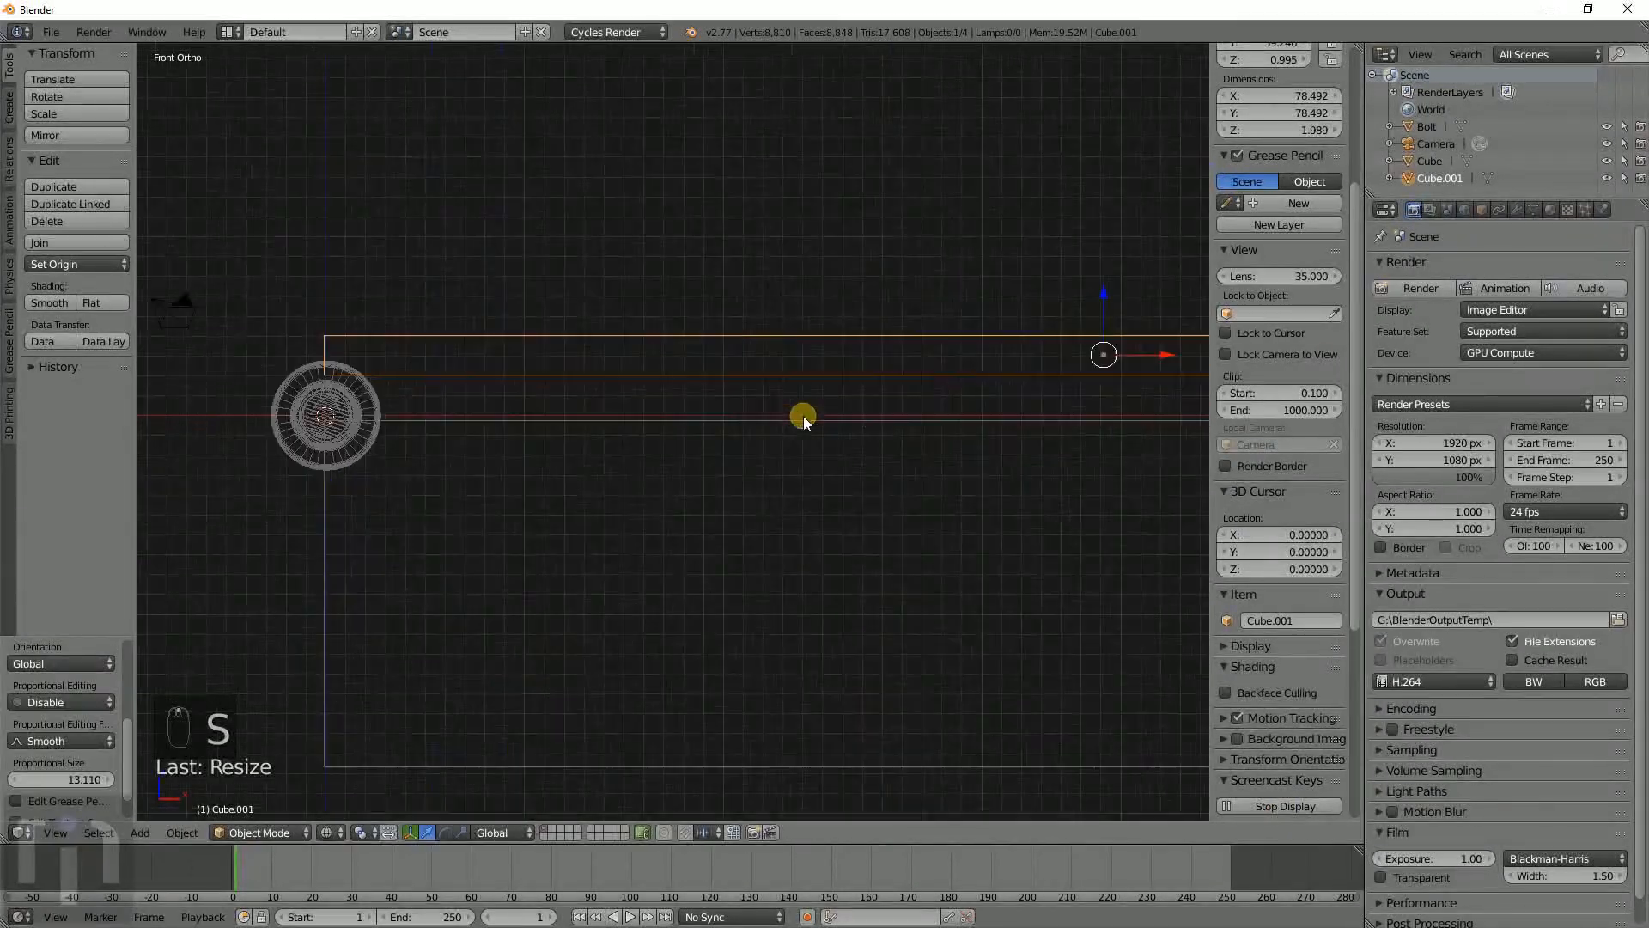
scroll(802, 416, up, 1)
key(g)
click(826, 419)
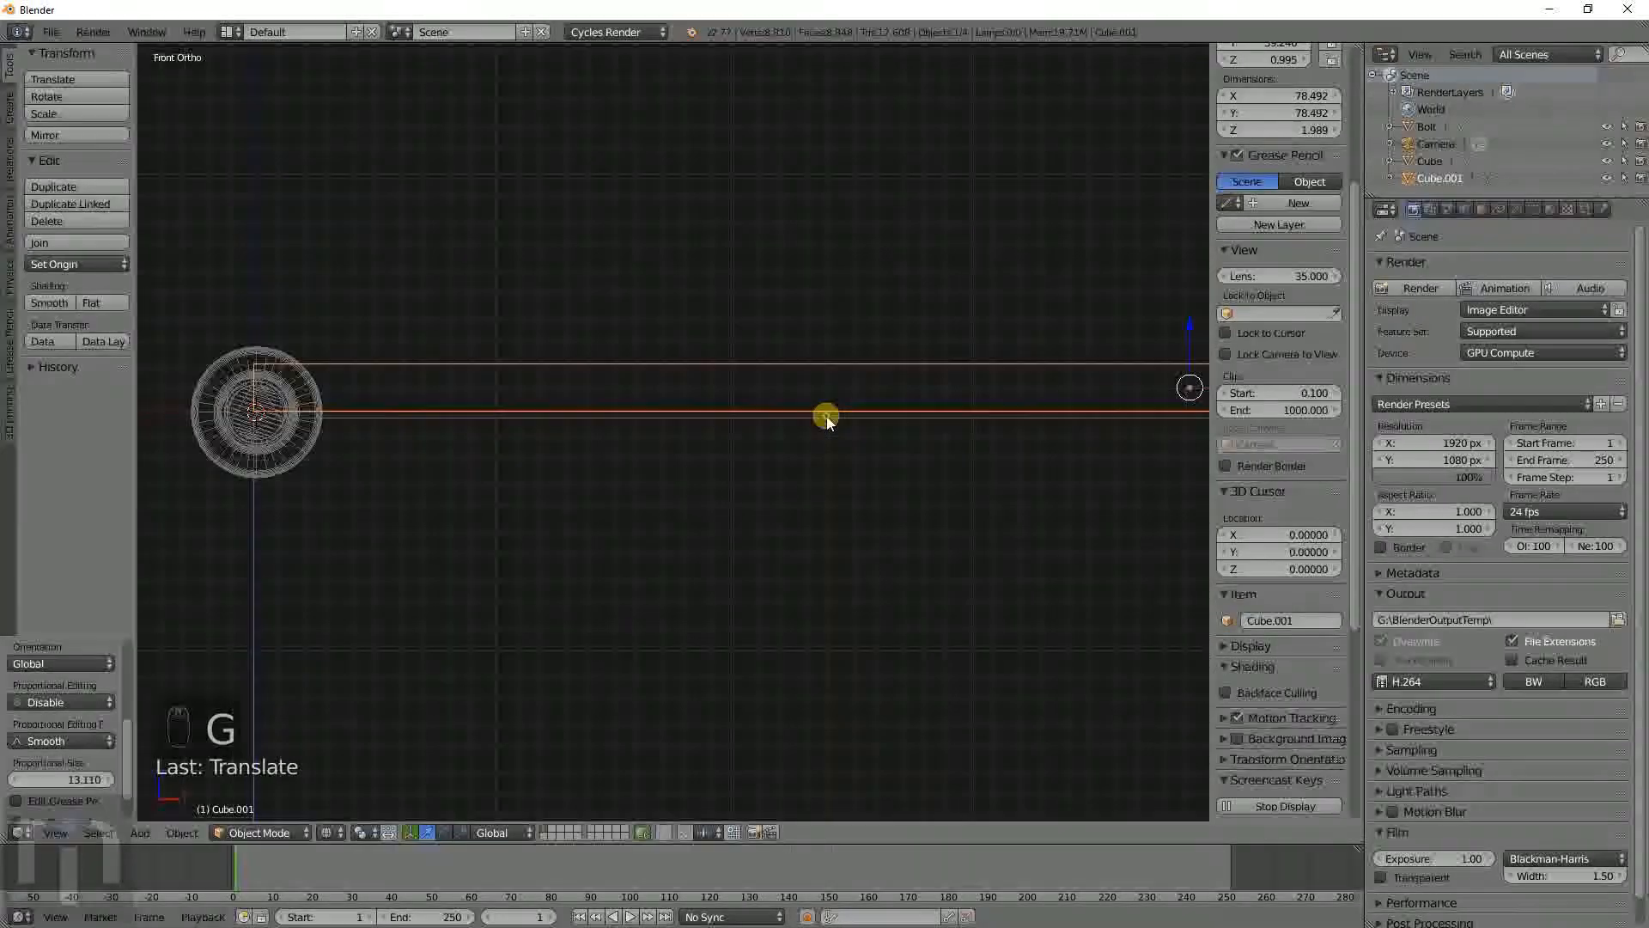
Set the thin slab's Z dimension to 2.
scroll(1249, 293, up, 6)
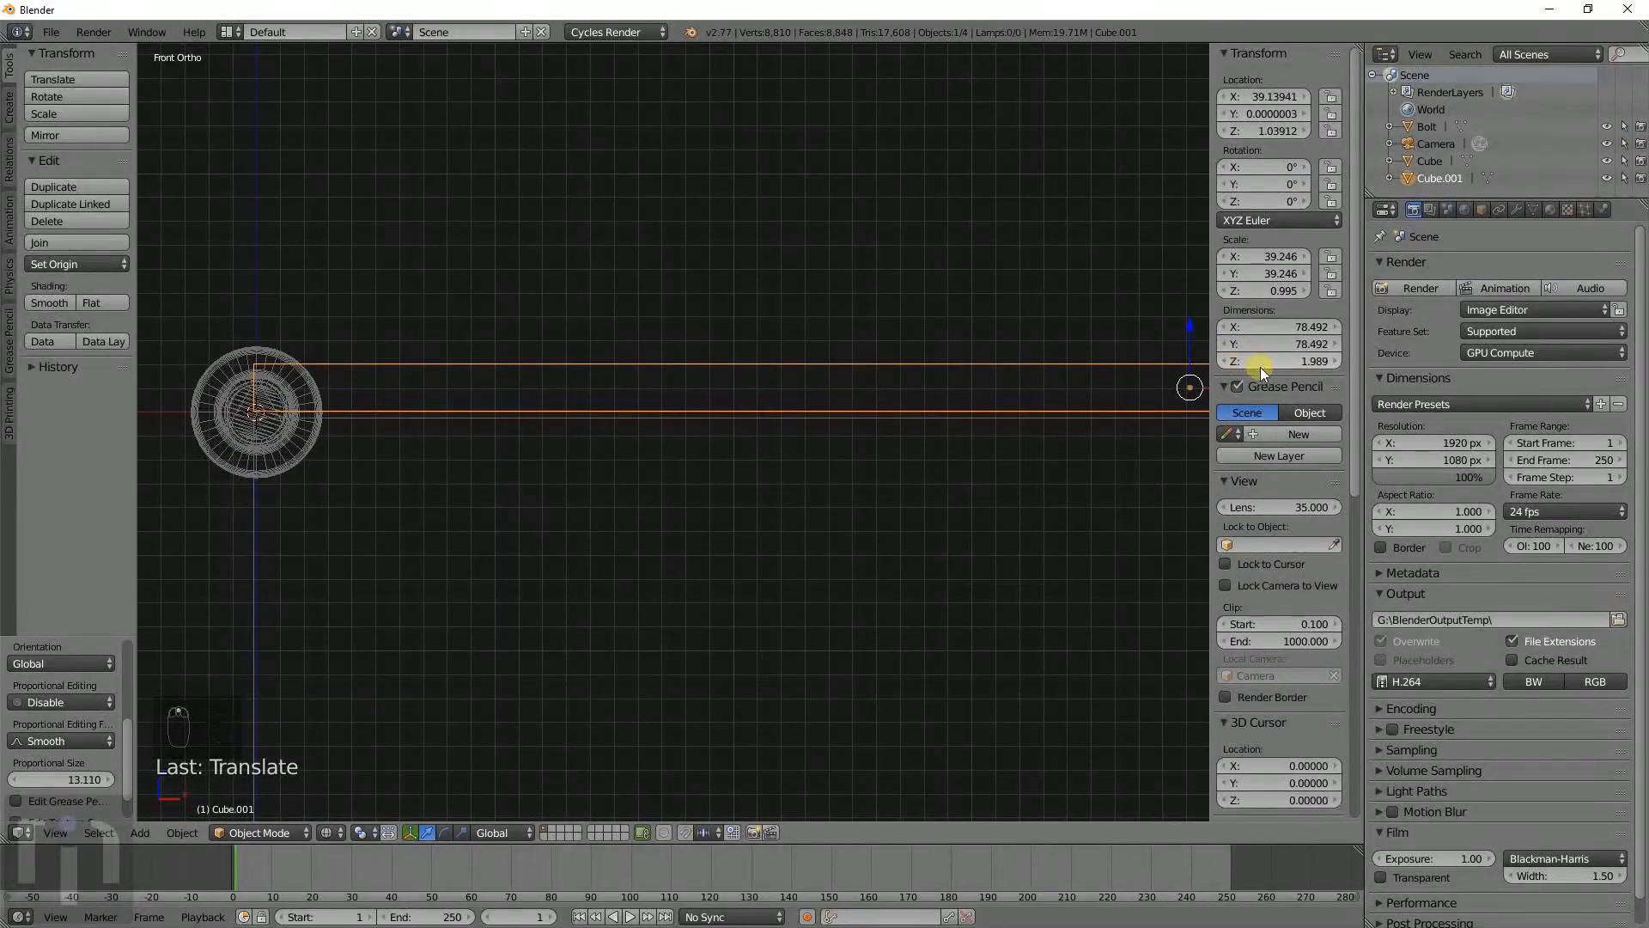
click(1260, 368)
text(2)
key(Return)
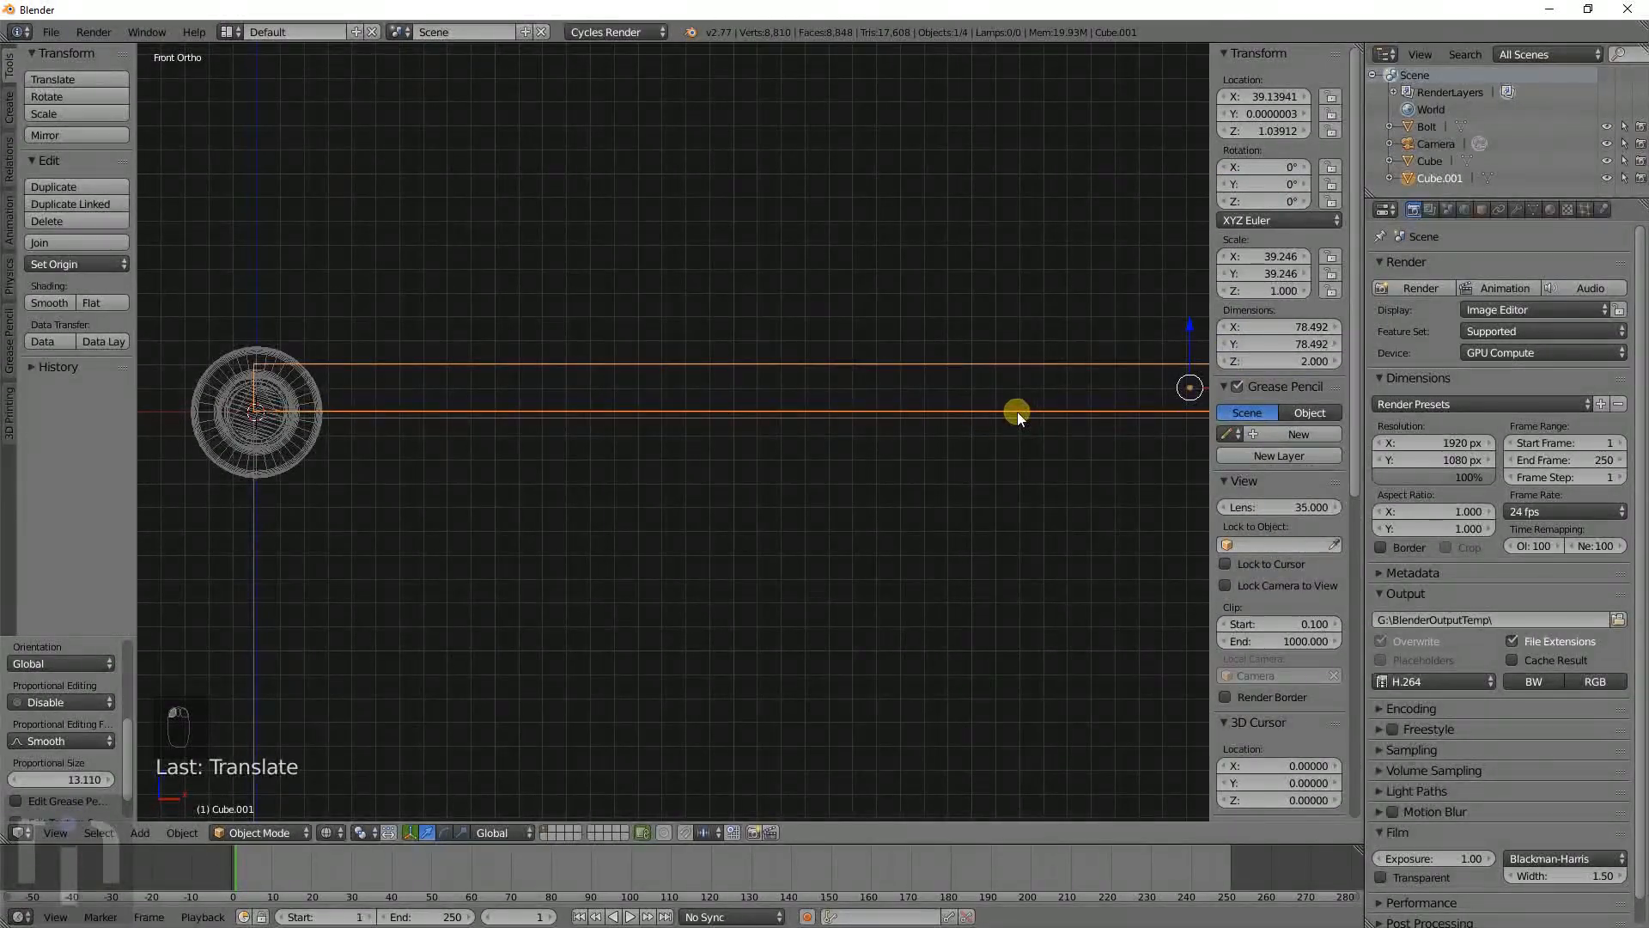
Move the bolt away from the slabs' corner into the empty space beside them.
shift+middle_drag(442, 408, 754, 379)
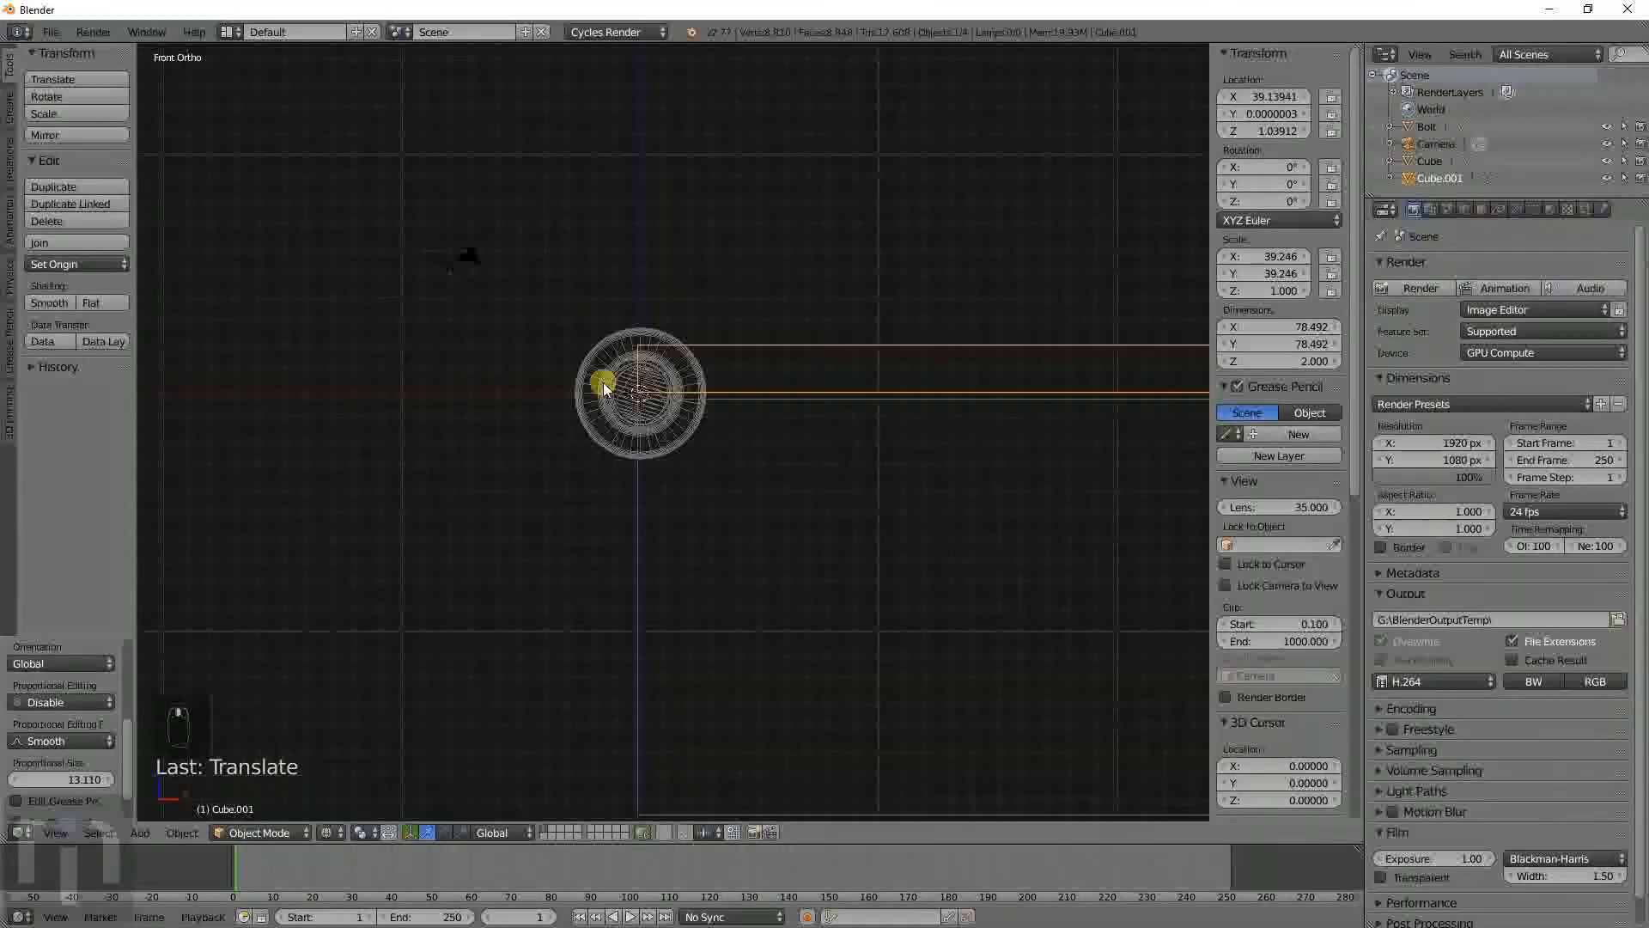
right_click(603, 383)
key(g)
click(213, 282)
Set the thick slab's Z dimension to 18.
right_click(772, 402)
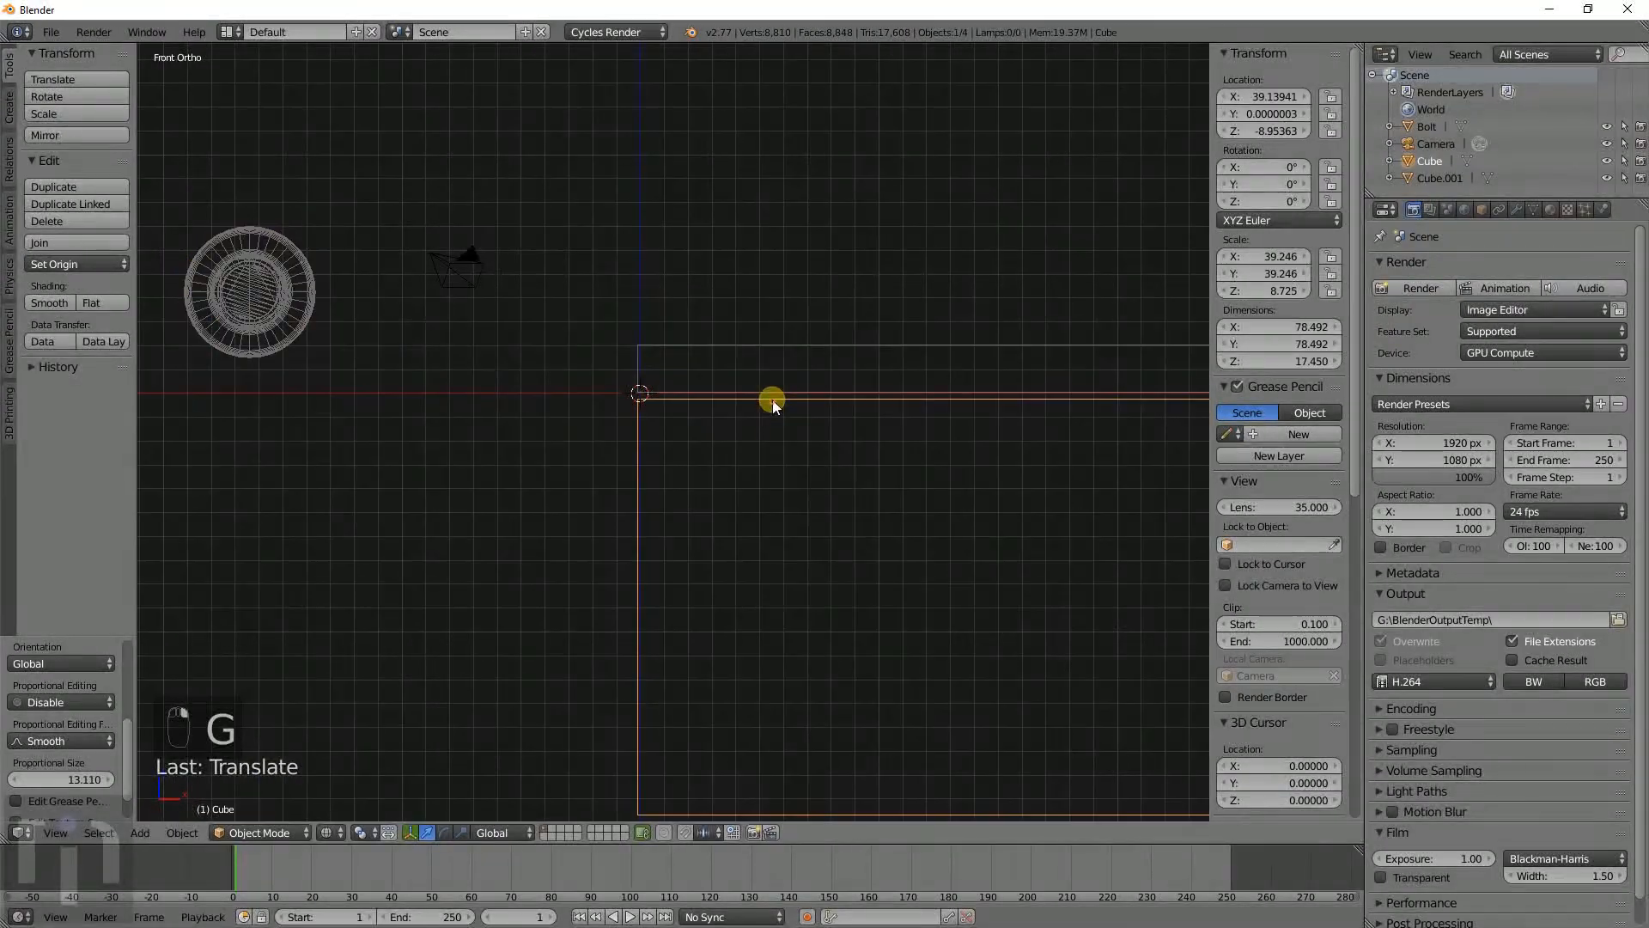
click(1288, 361)
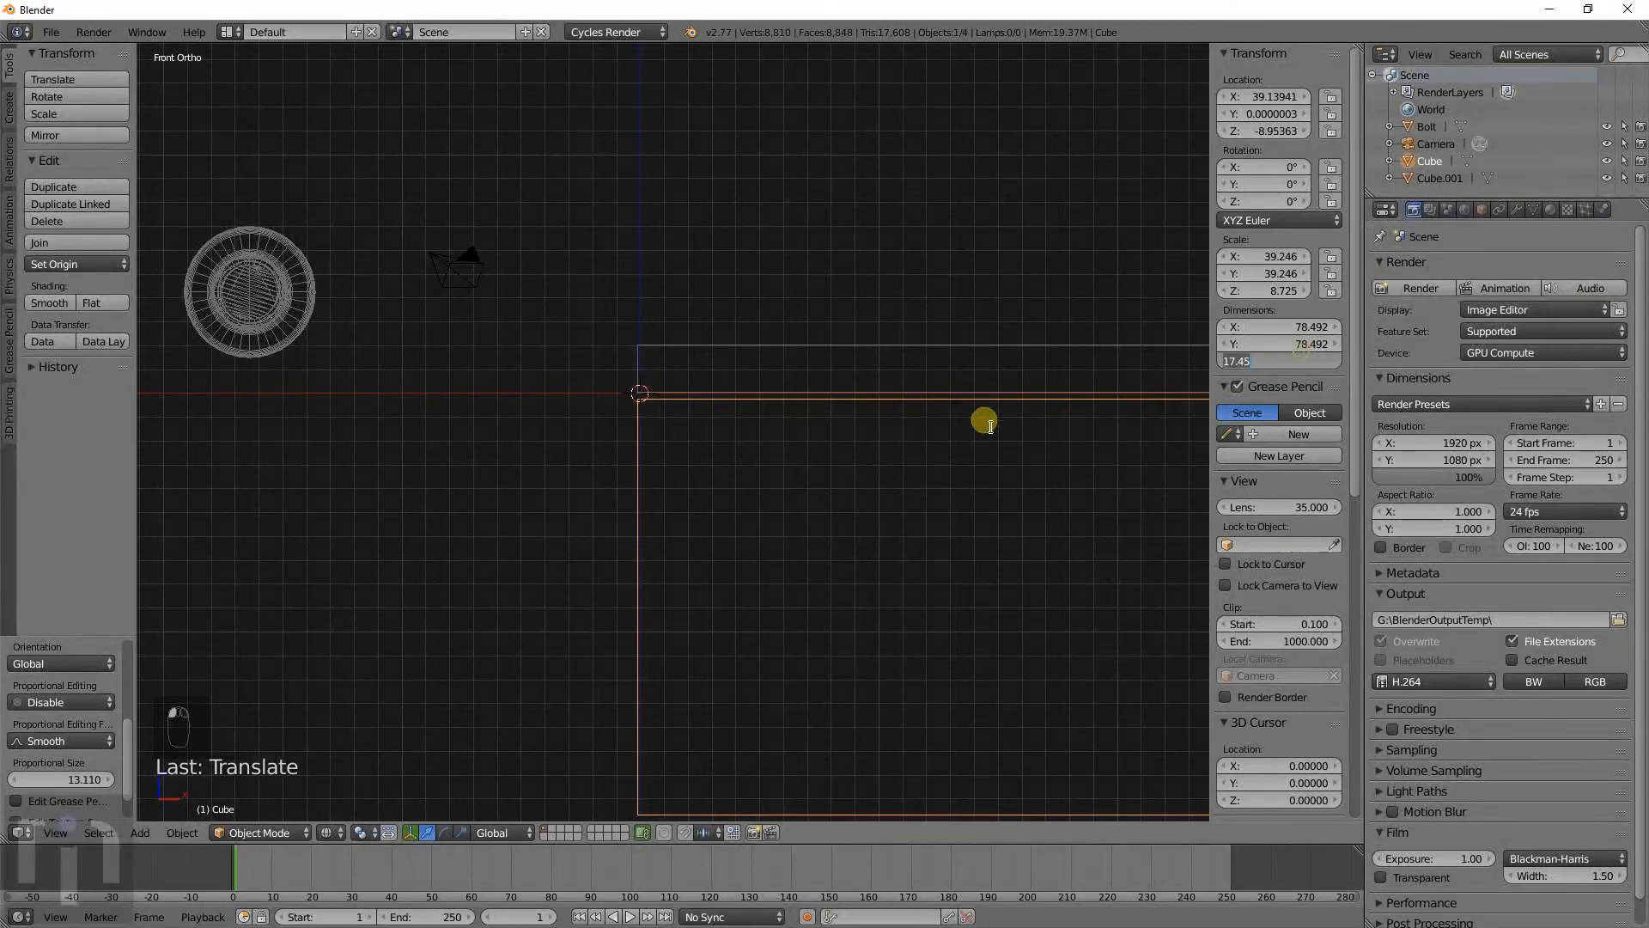
key(Return)
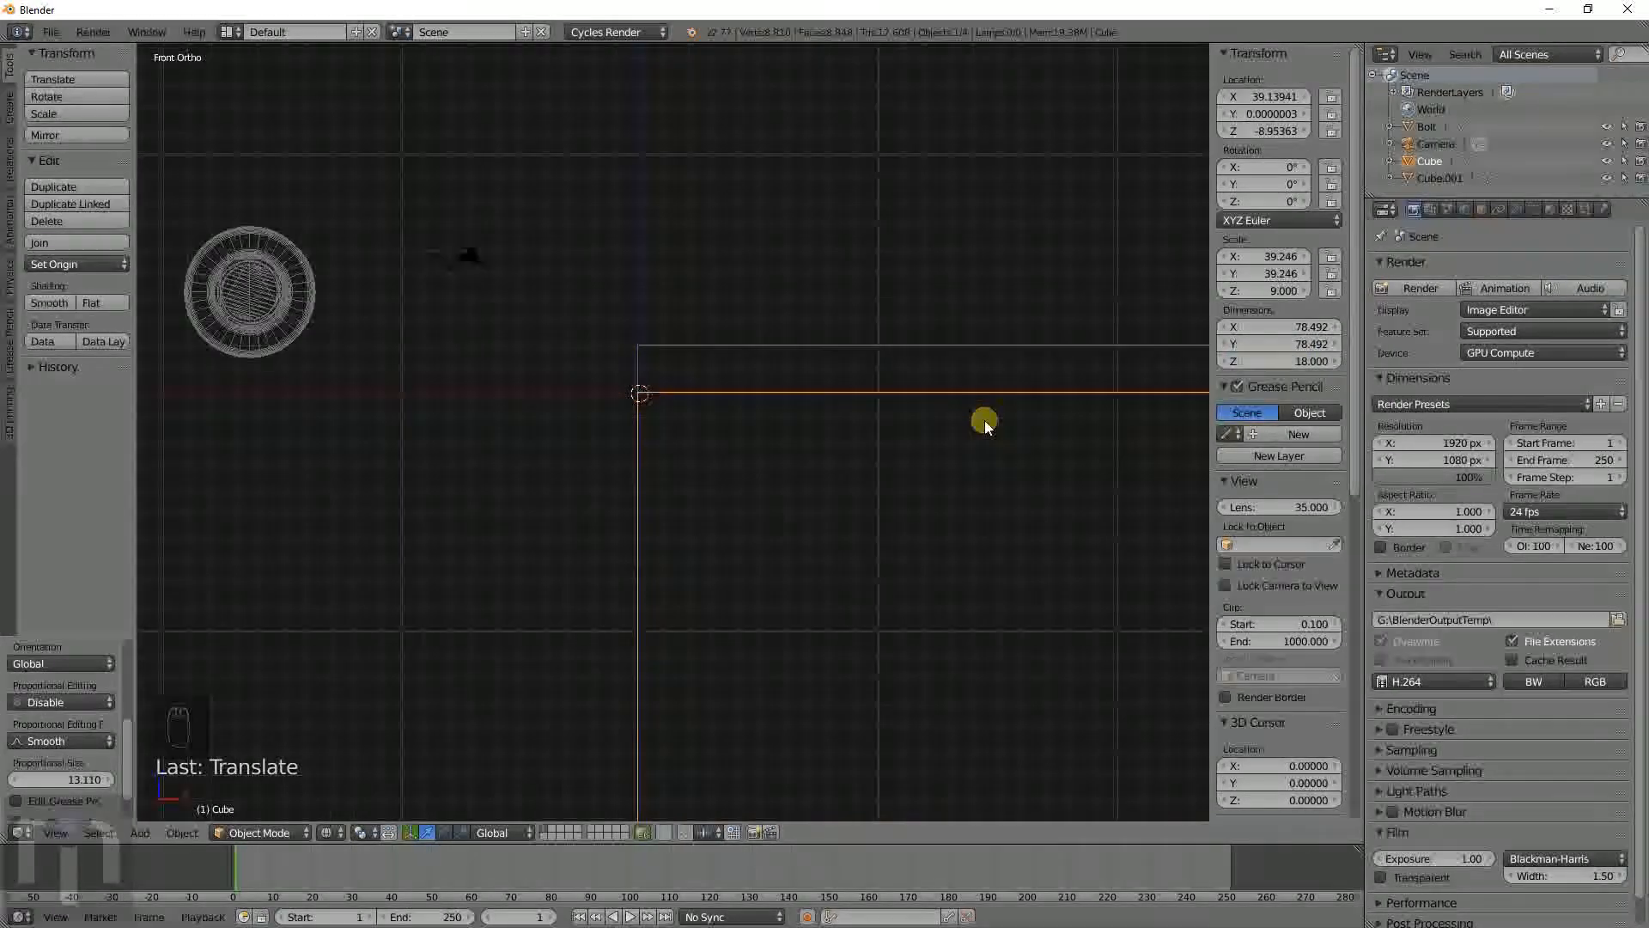
Move the thick slab along Z to about -9.03, leaving a very slim gap beneath the thin slab.
key(g)
key(z)
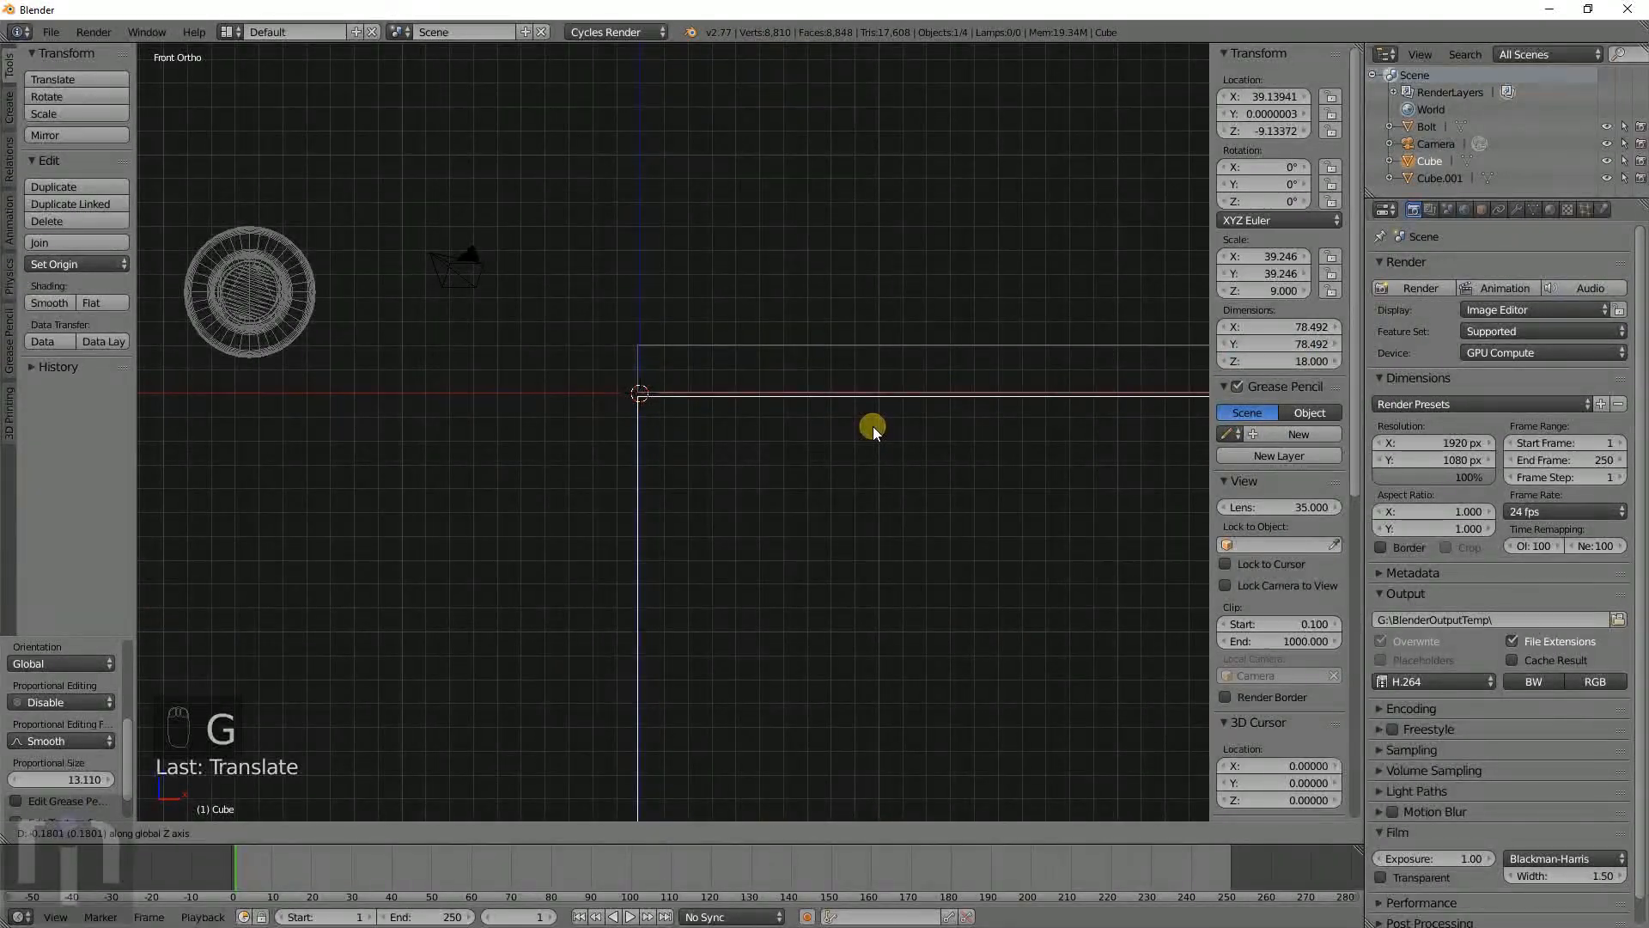
click(872, 427)
scroll(670, 420, up, 9)
shift+middle_drag(670, 258, 693, 470)
scroll(694, 477, up, 5)
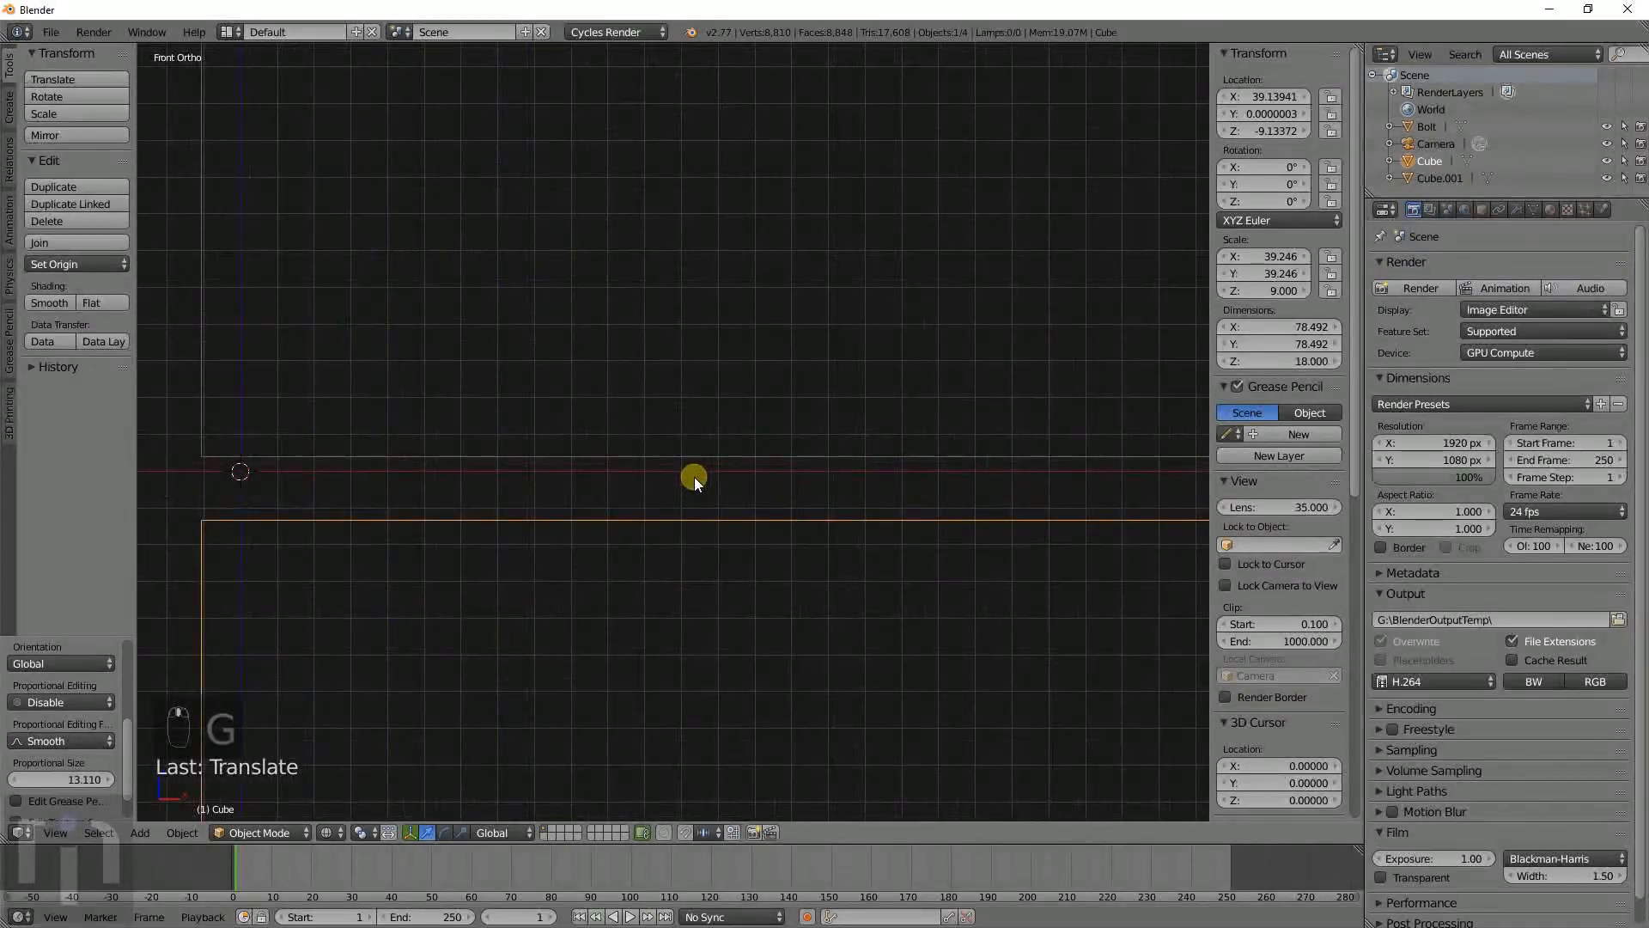
key(g)
key(z)
click(693, 470)
Add a cylinder mesh at the origin, where the two slabs' corners meet.
scroll(637, 474, down, 5)
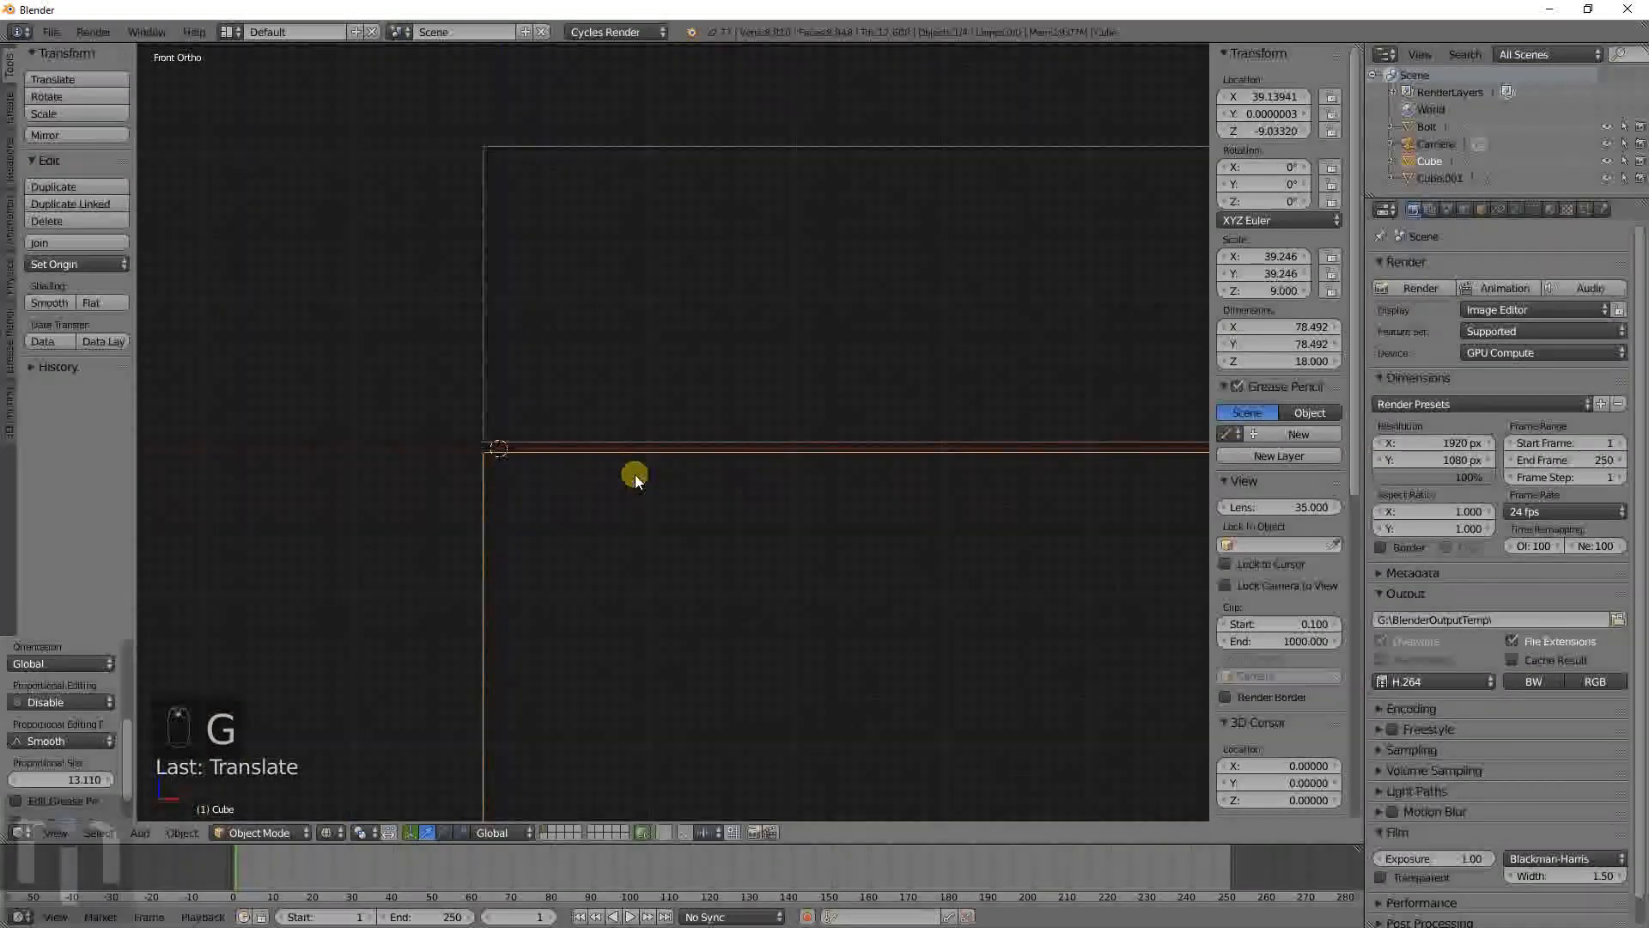
scroll(635, 475, down, 4)
shift+middle_drag(588, 439, 706, 488)
scroll(706, 486, down, 10)
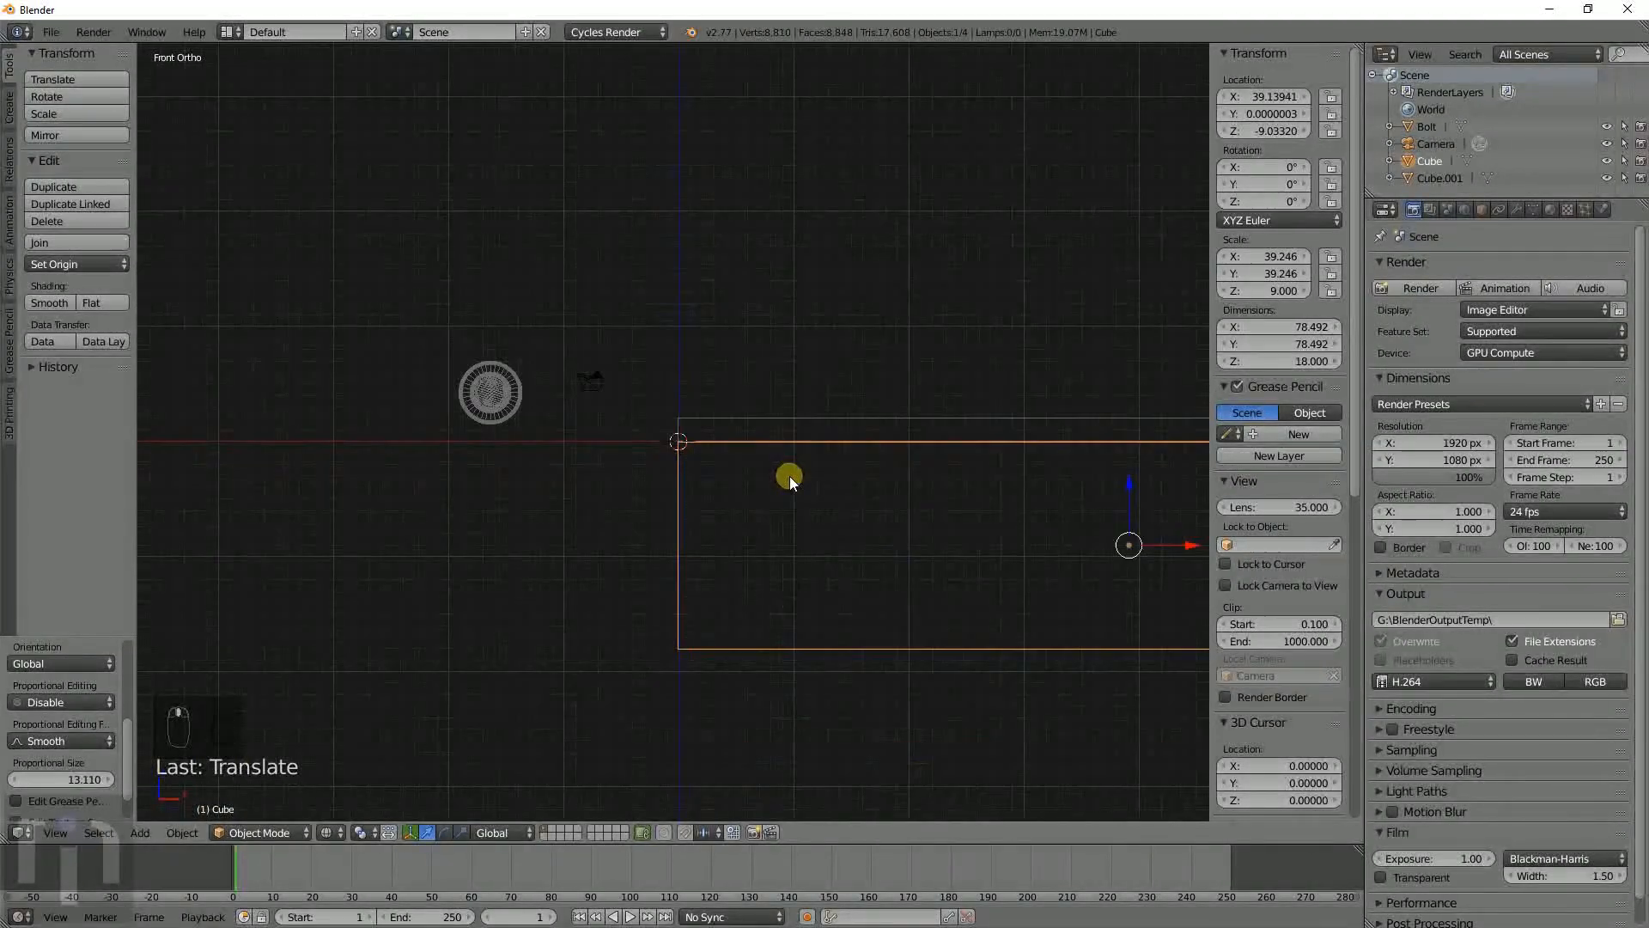
shift+middle_drag(923, 587, 706, 510)
scroll(894, 493, down, 4)
shift+middle_drag(839, 476, 771, 481)
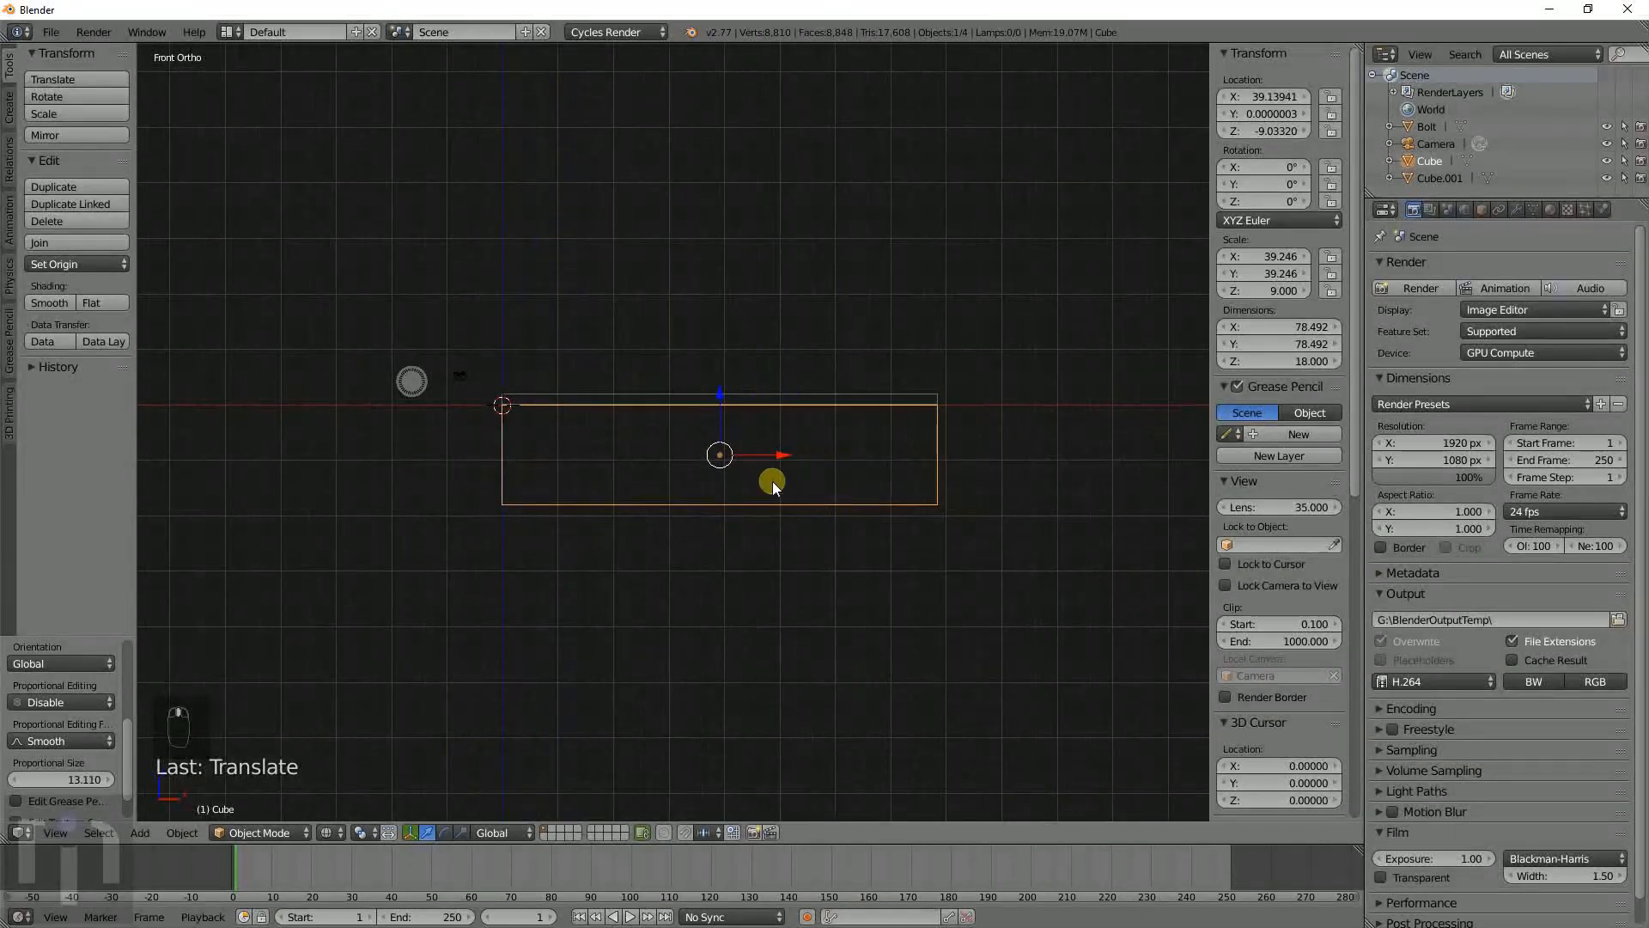
key(shift+a)
mouse_move(802, 466)
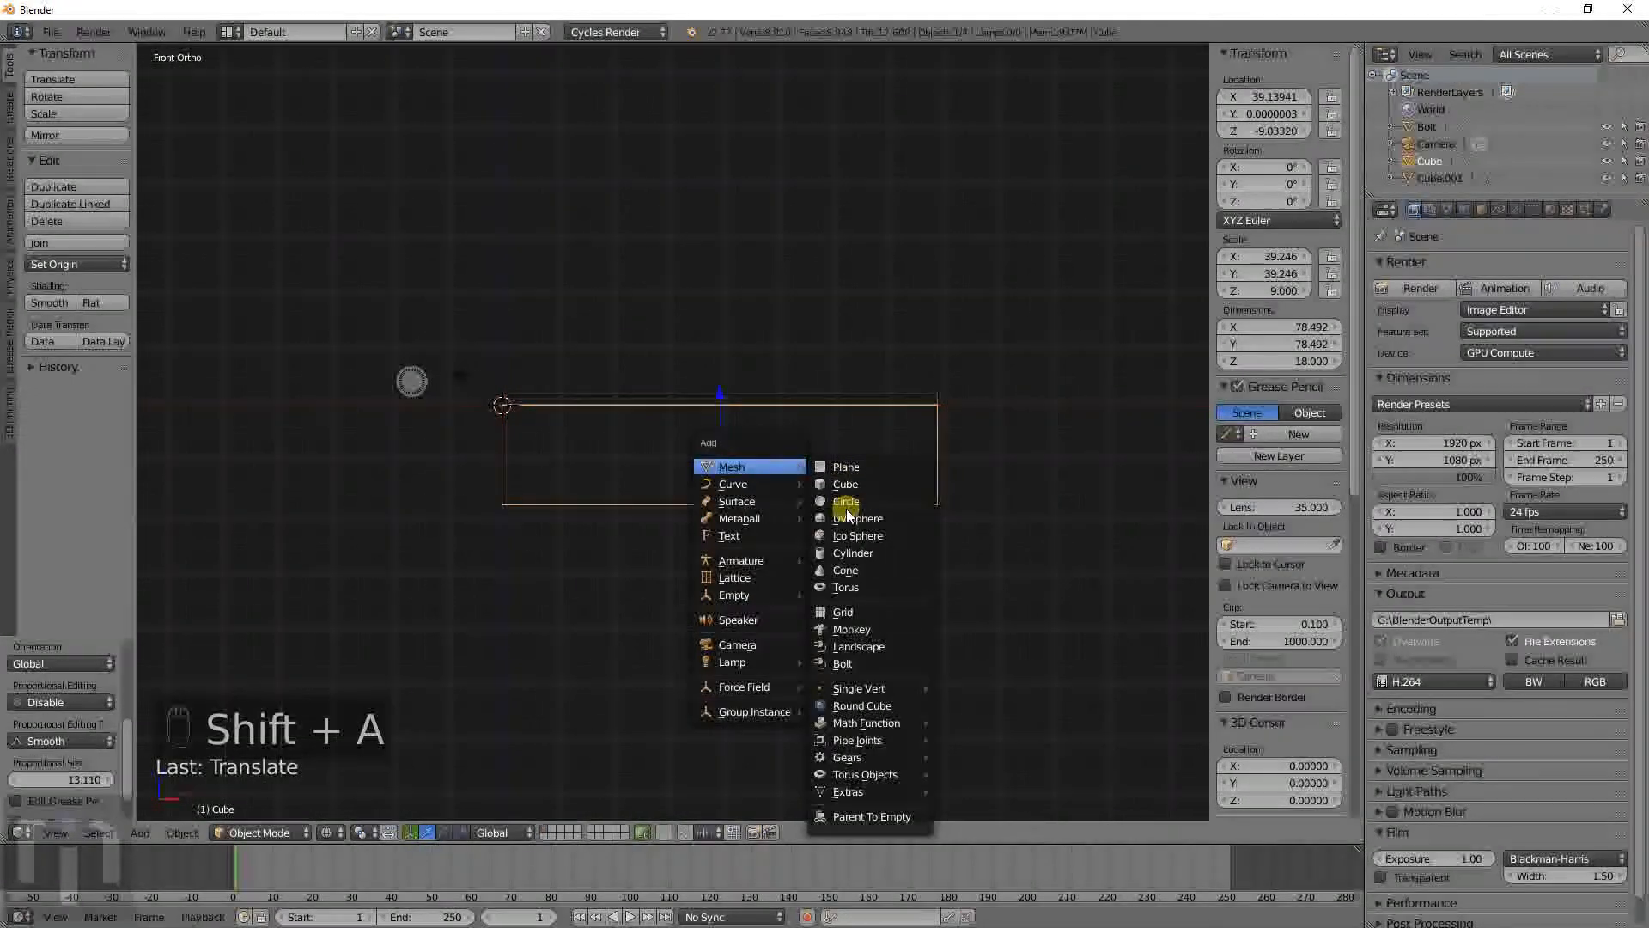
click(855, 553)
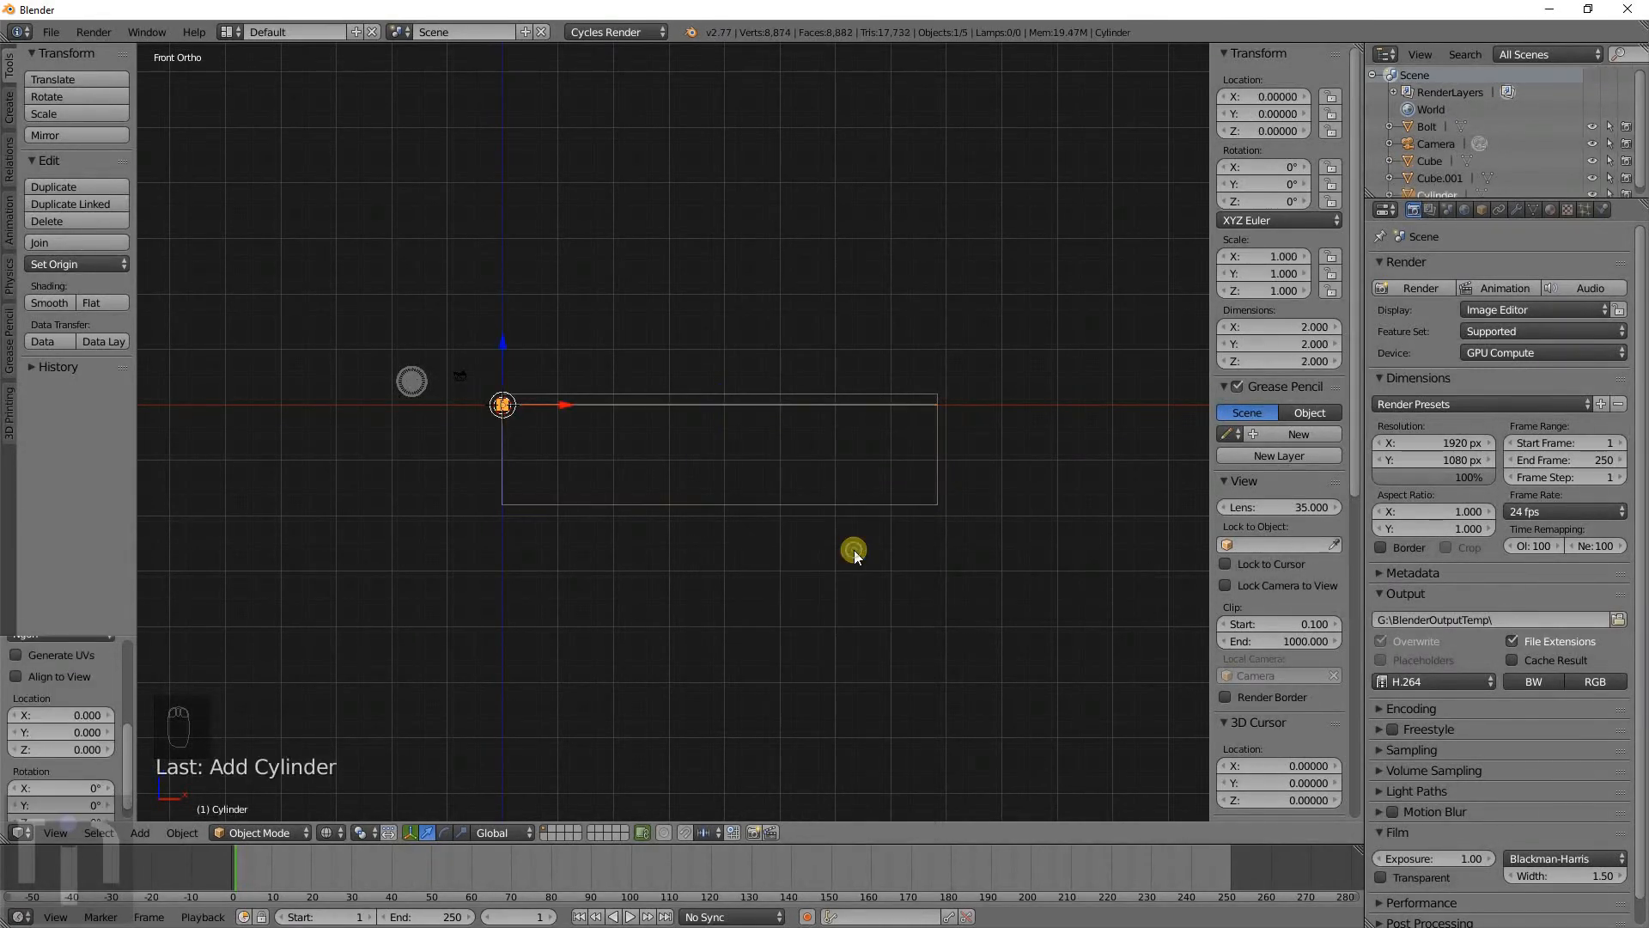
scroll(637, 453, up, 6)
shift+middle_drag(418, 451, 825, 504)
scroll(653, 468, up, 6)
text(rx)
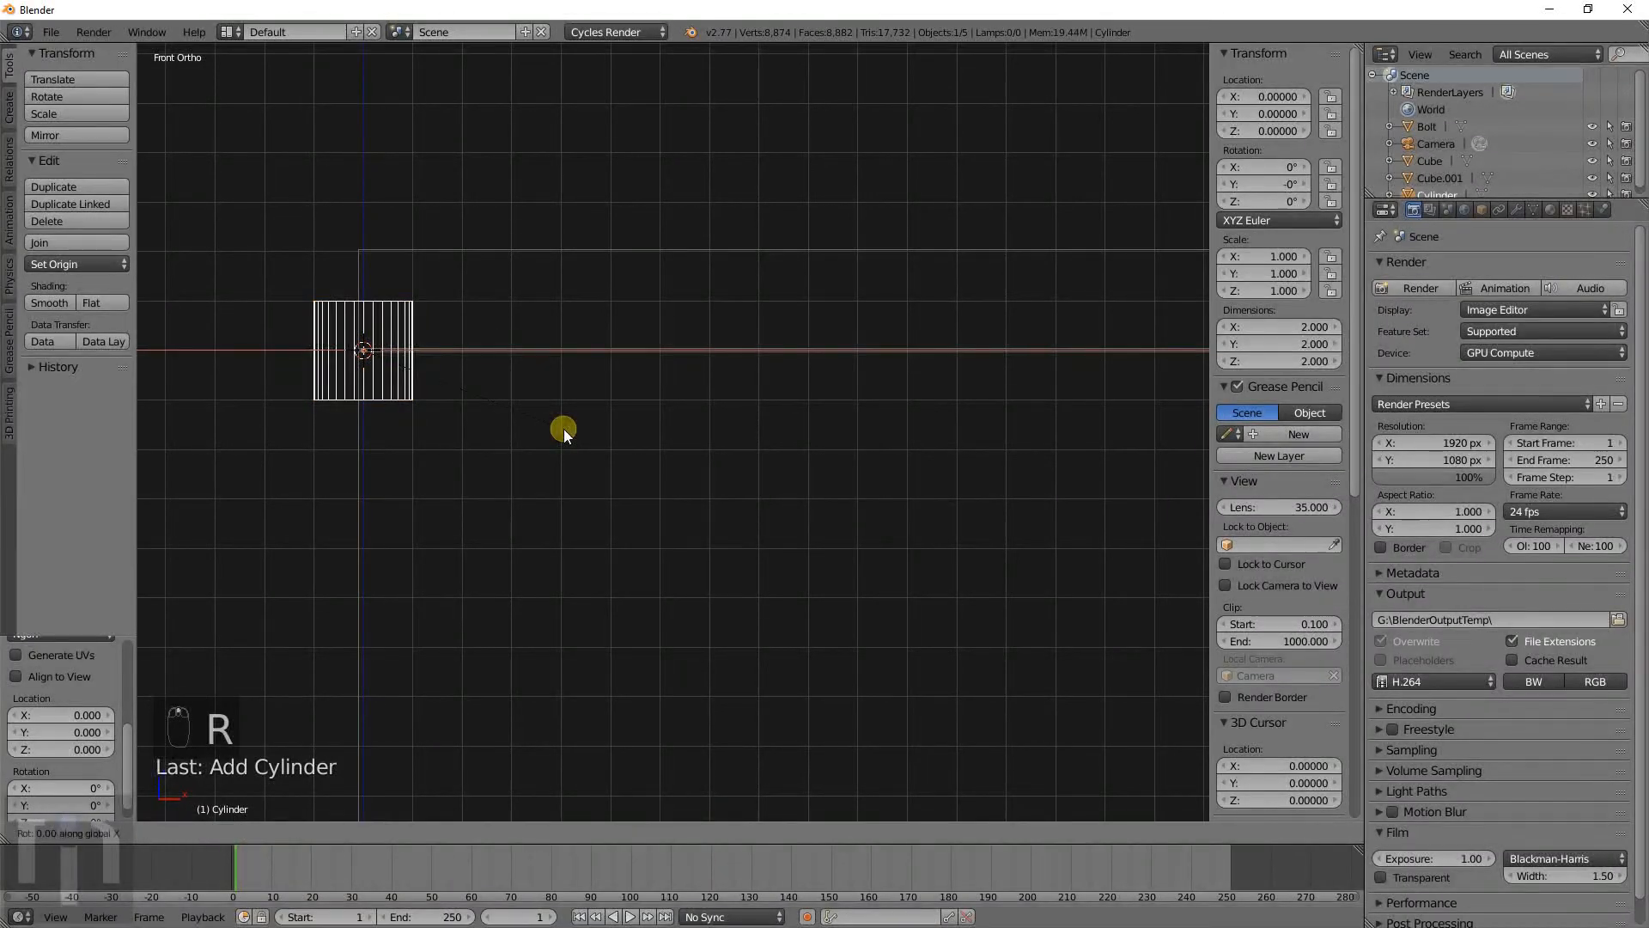
text(90)
right_click(563, 430)
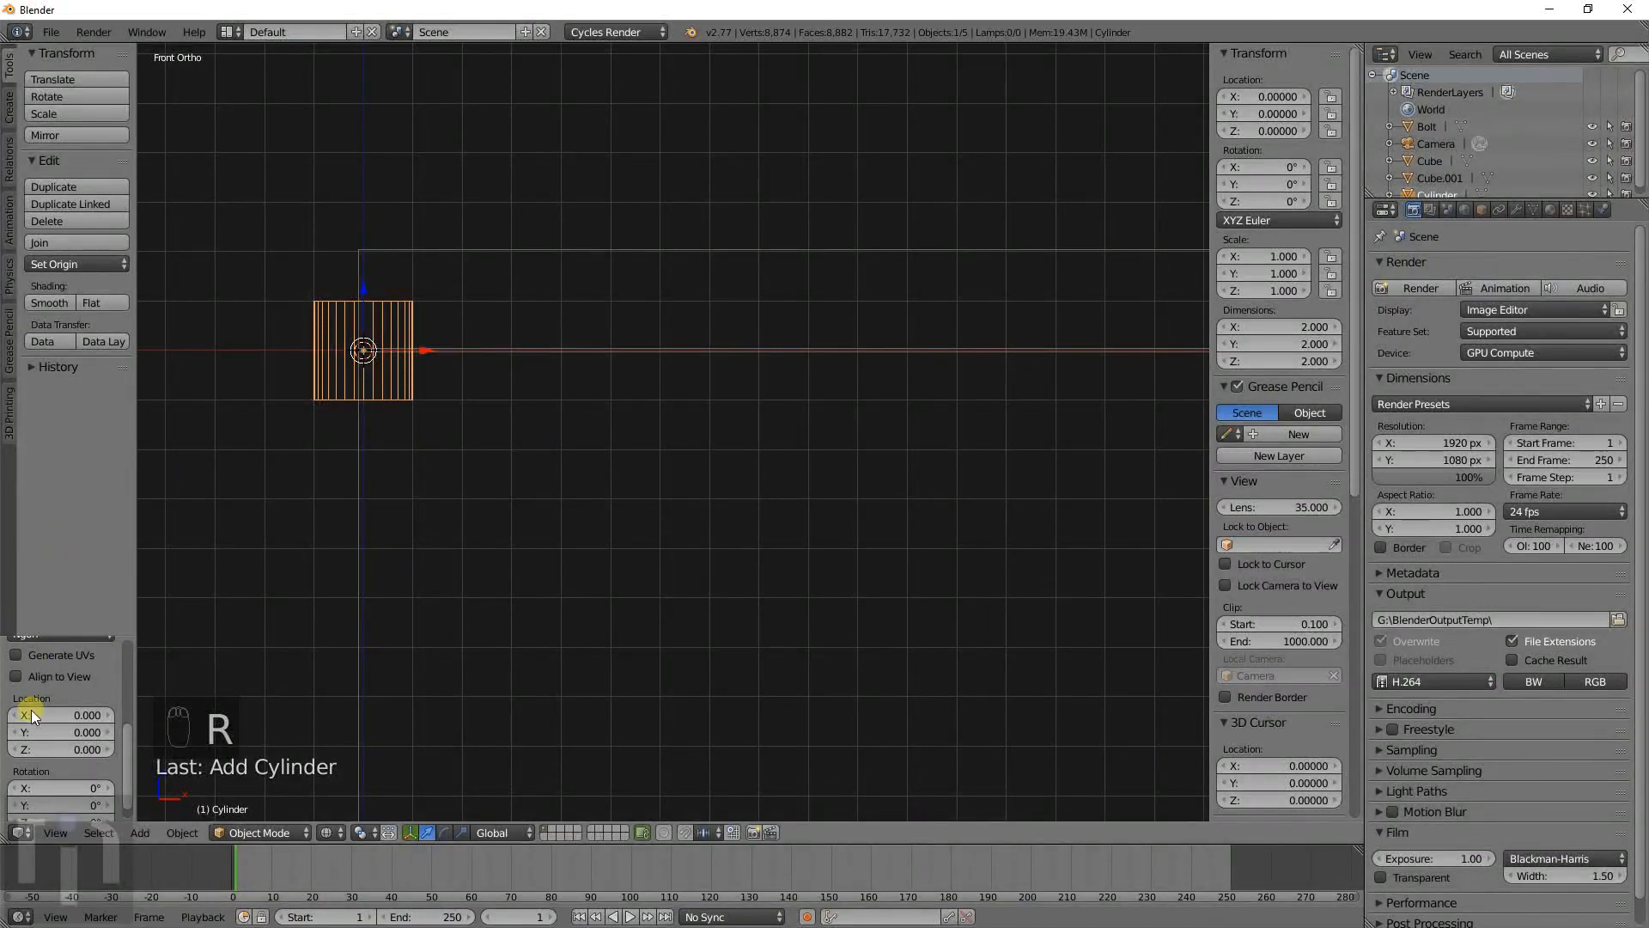
Give the new cylinder 64 vertices and rotate it 90° about the X axis.
text(64)
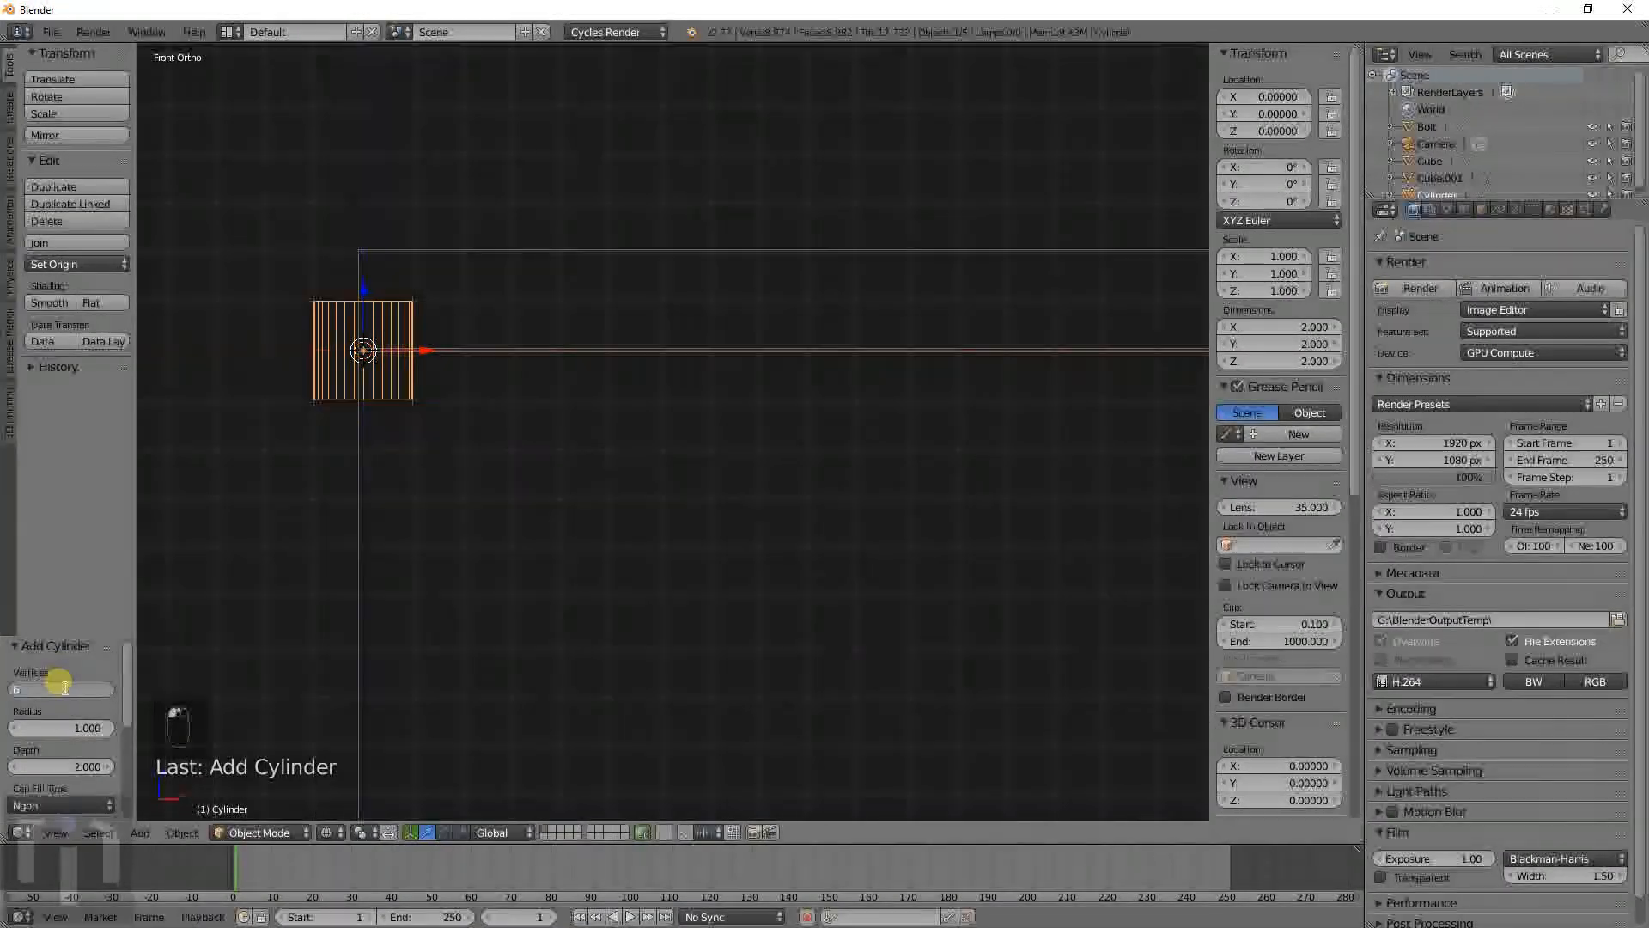
key(Return)
text(r)
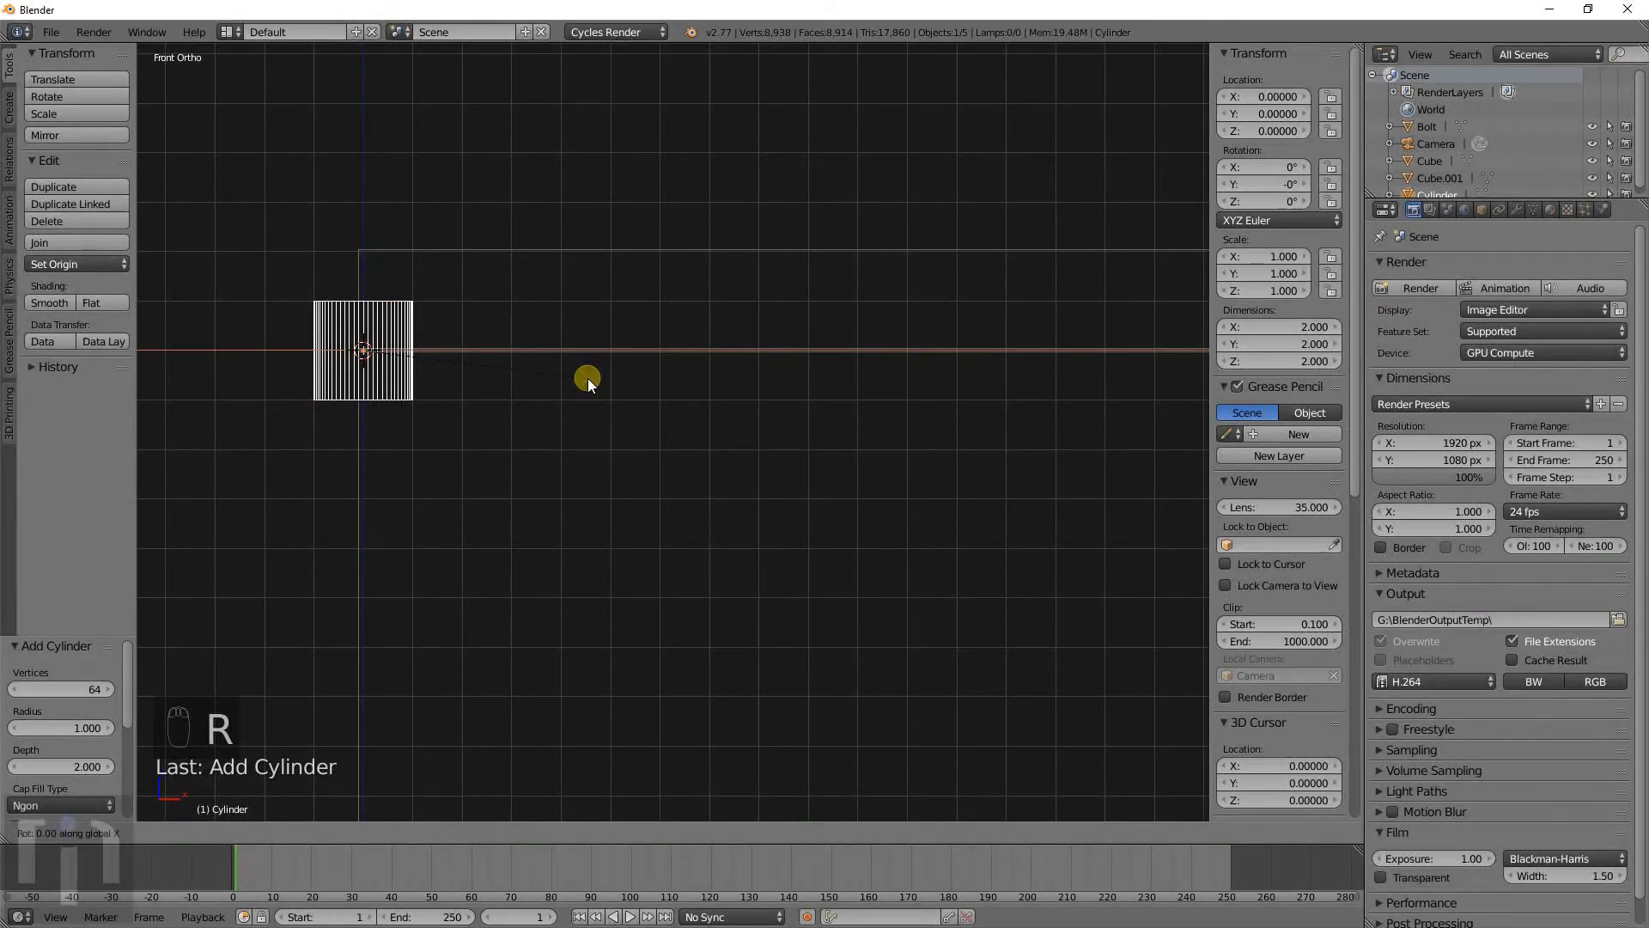
text(x90)
key(Return)
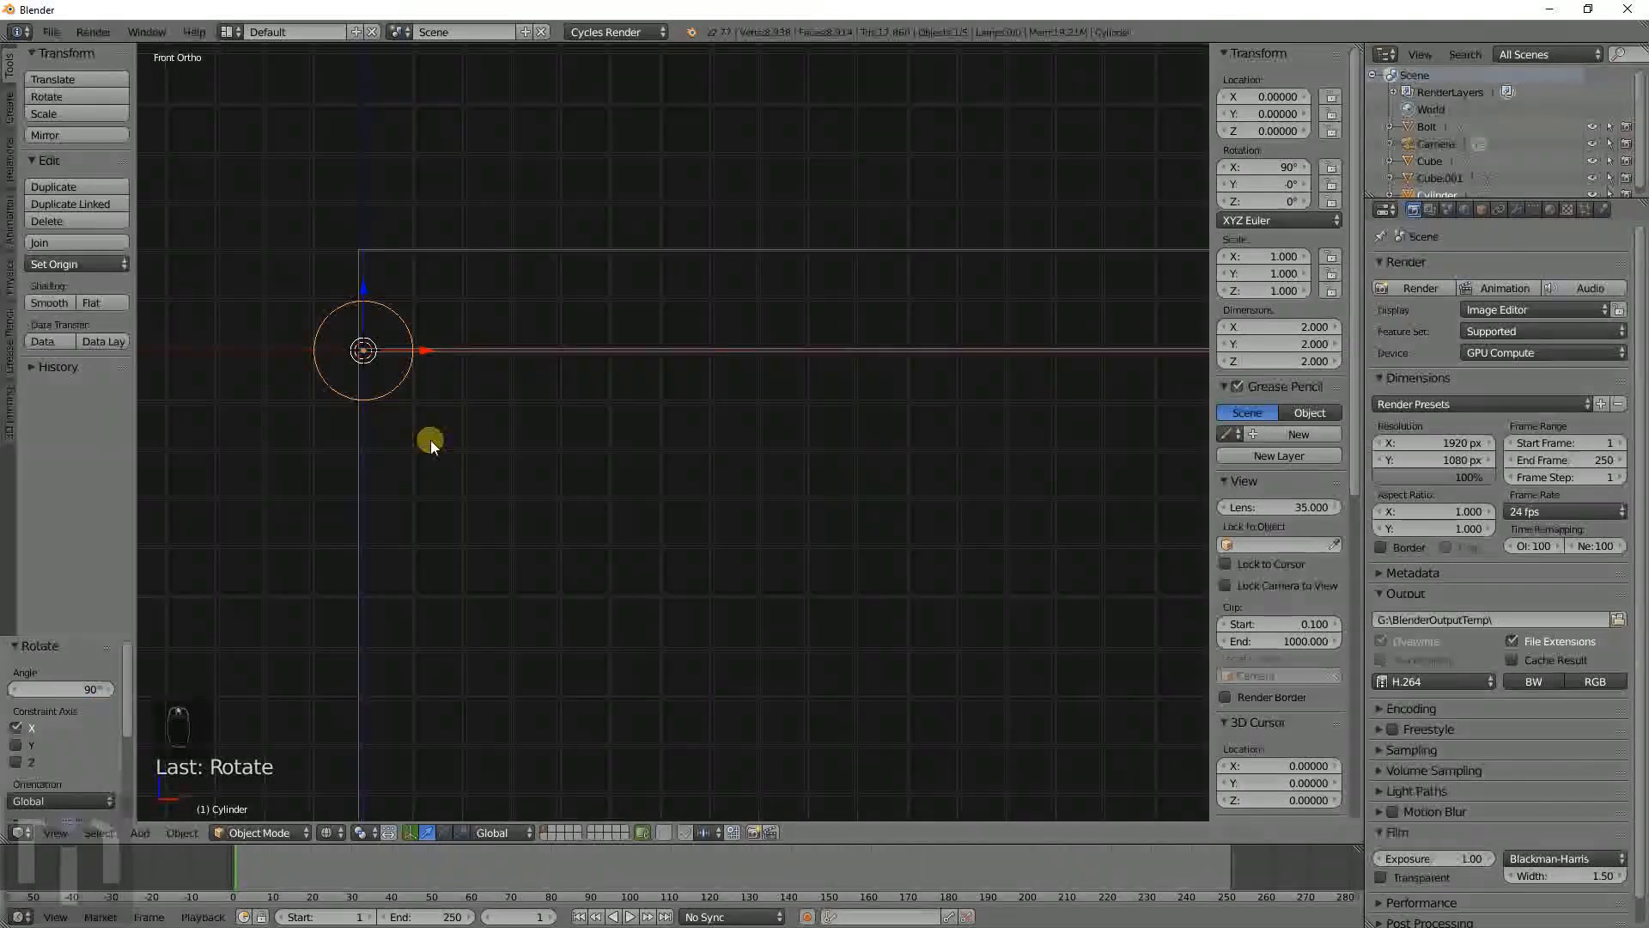
Examine how the cylinder's circle spans the slabs' edge and the gap between them.
shift+middle_drag(430, 441, 821, 496)
scroll(630, 487, up, 5)
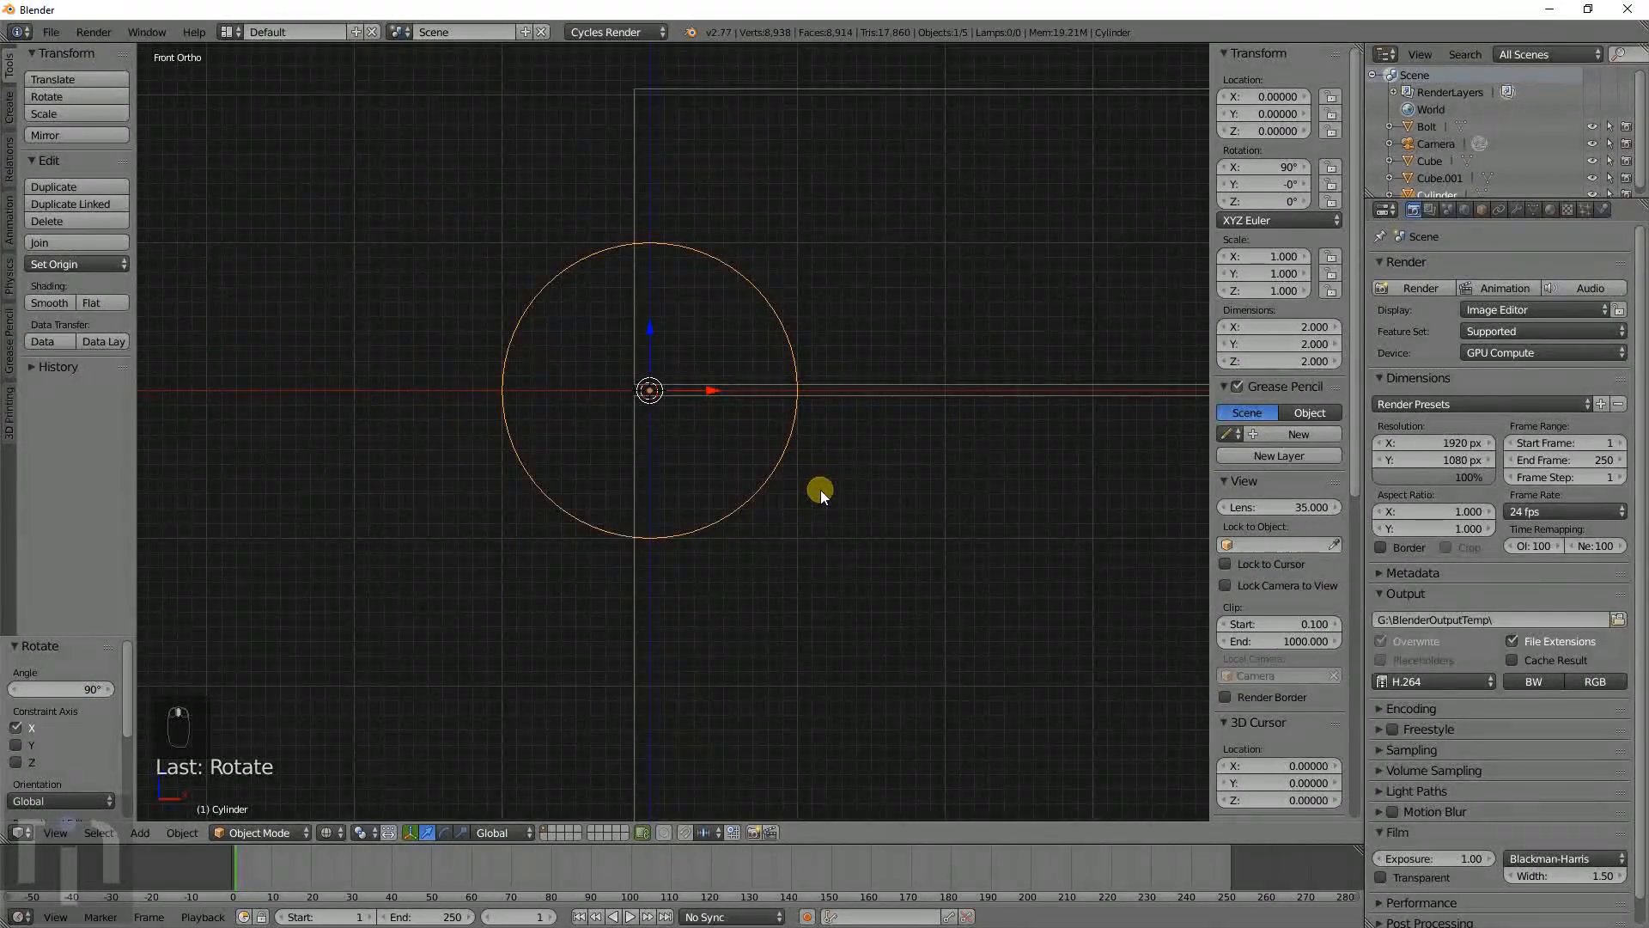
scroll(821, 489, down, 2)
scroll(821, 490, up, 5)
scroll(832, 543, down, 6)
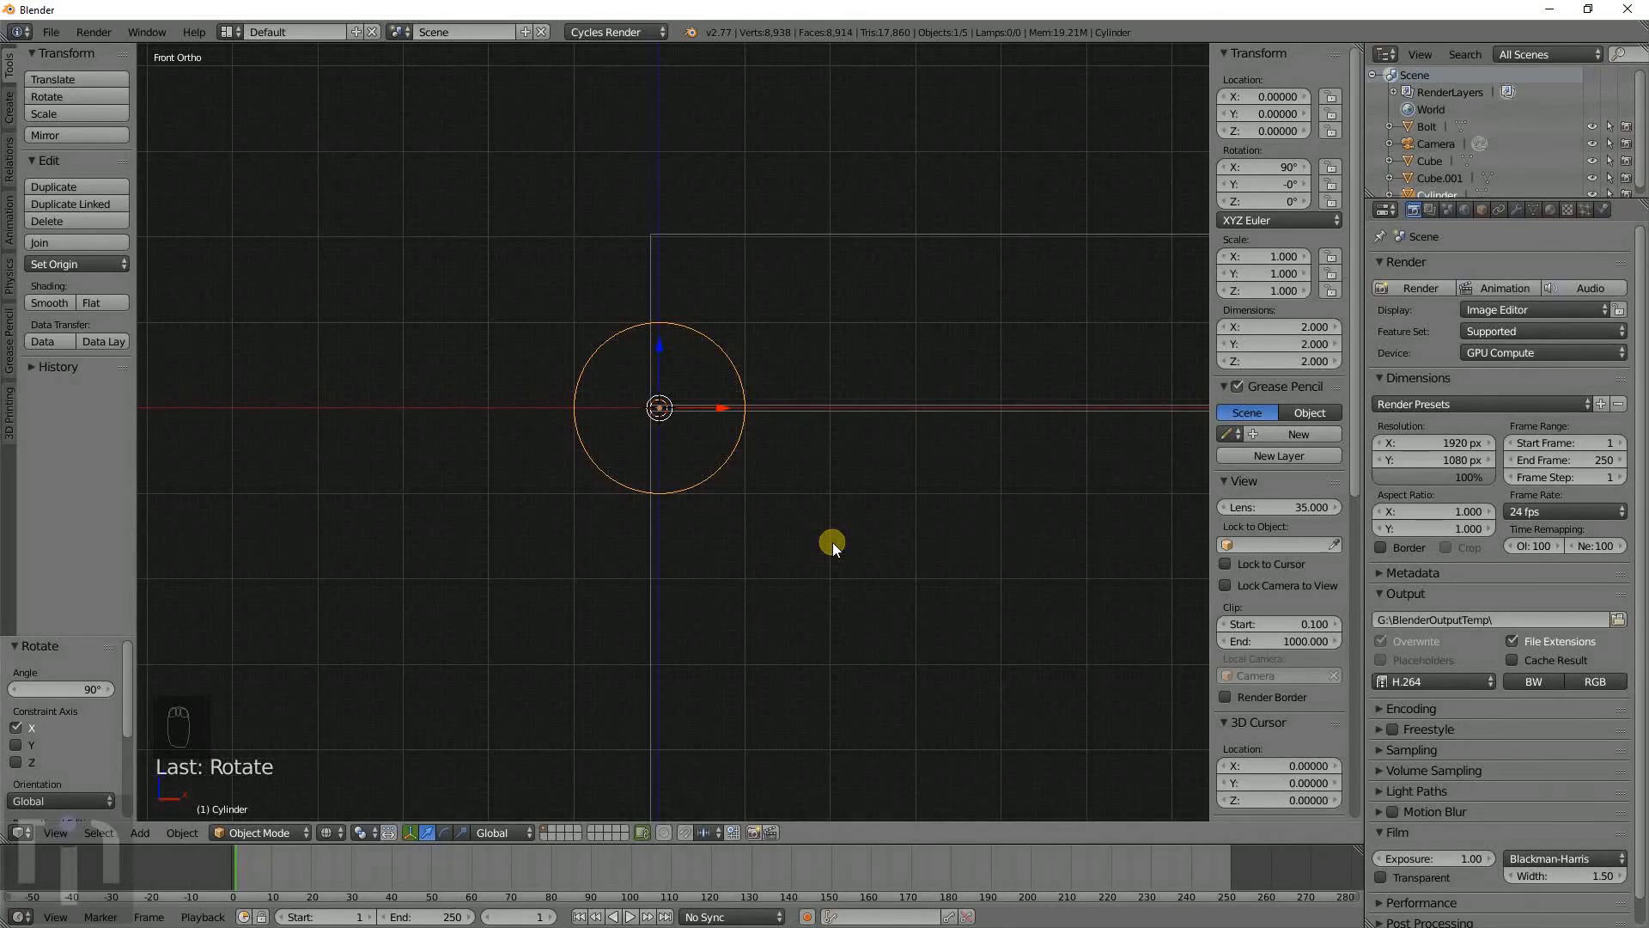
scroll(833, 542, up, 4)
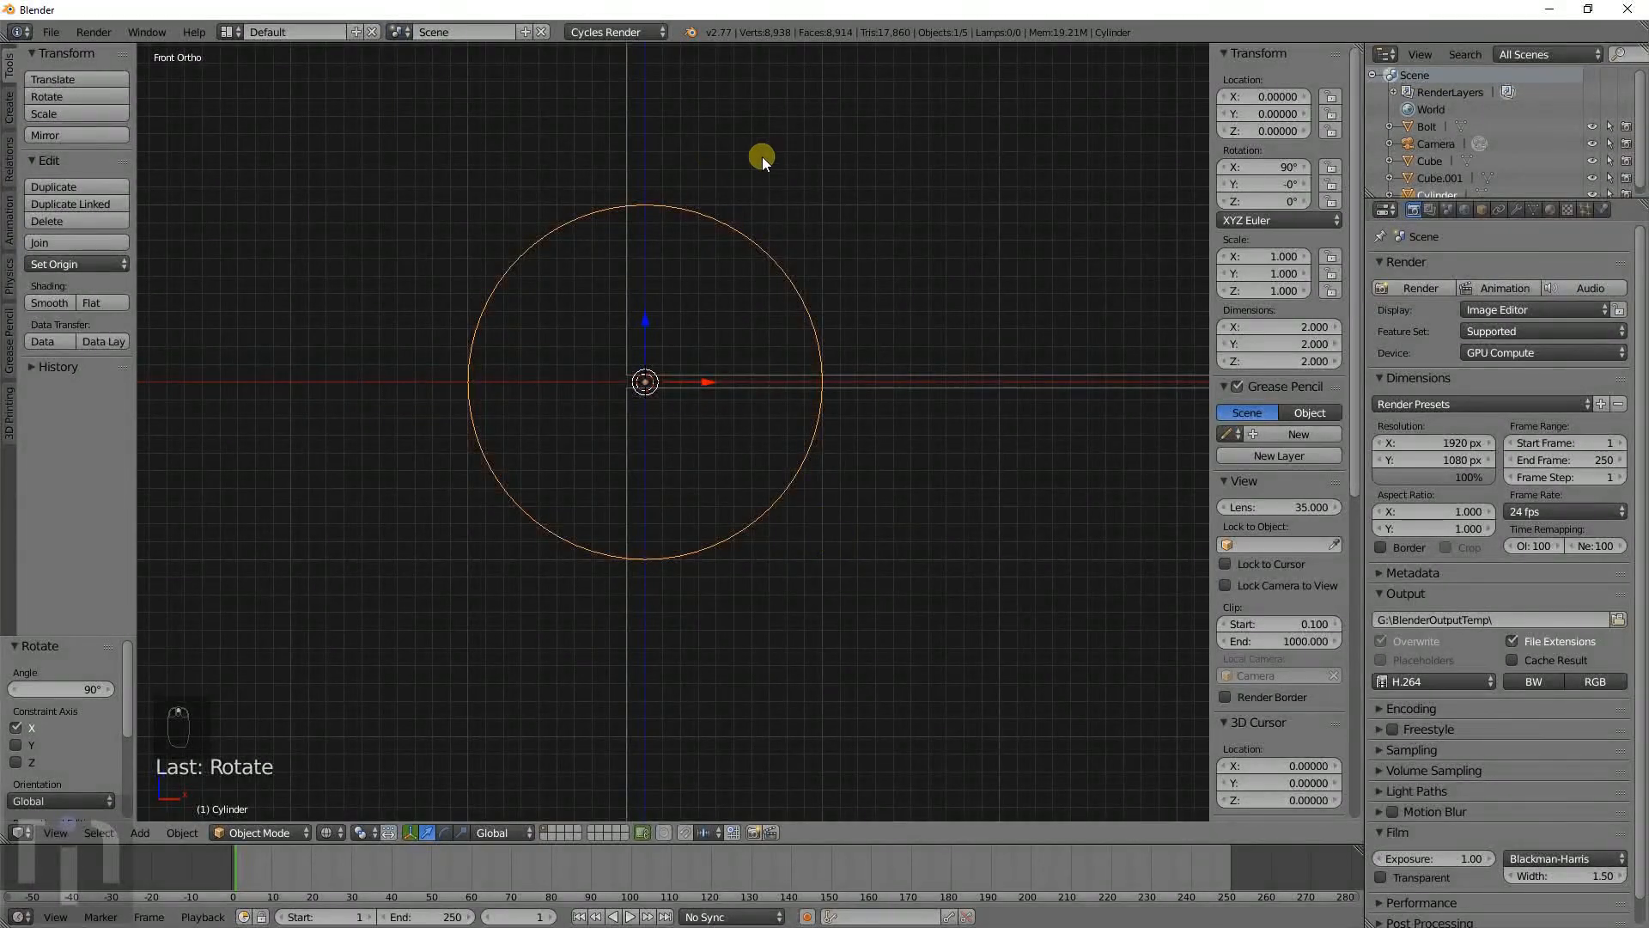
scroll(699, 473, down, 3)
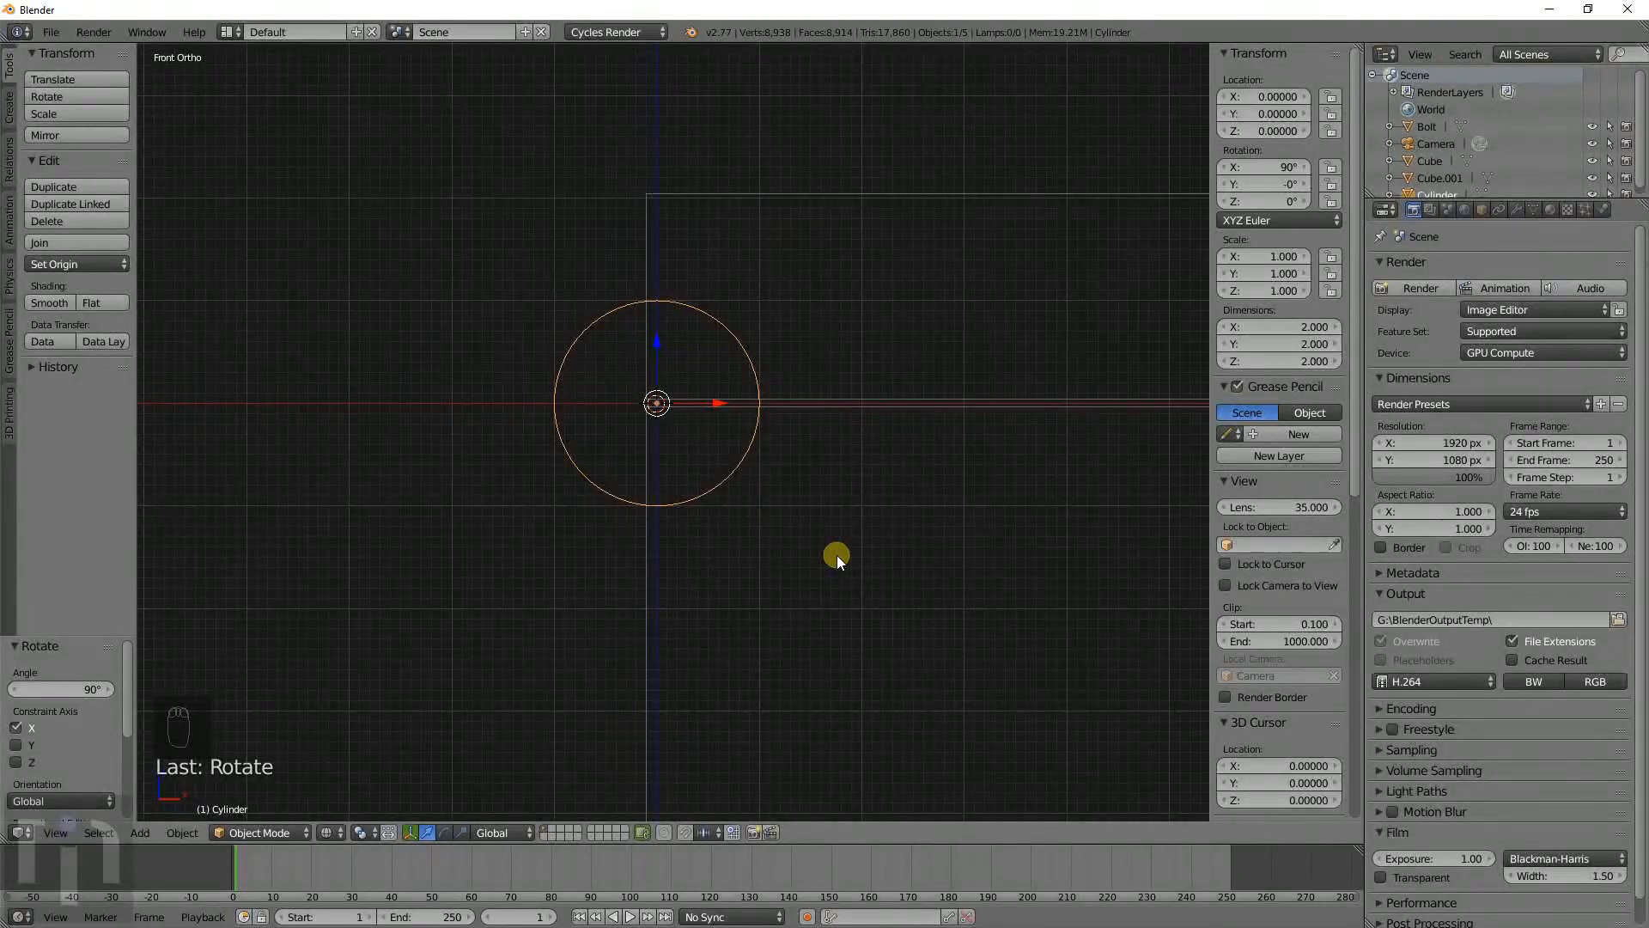
scroll(836, 553, up, 3)
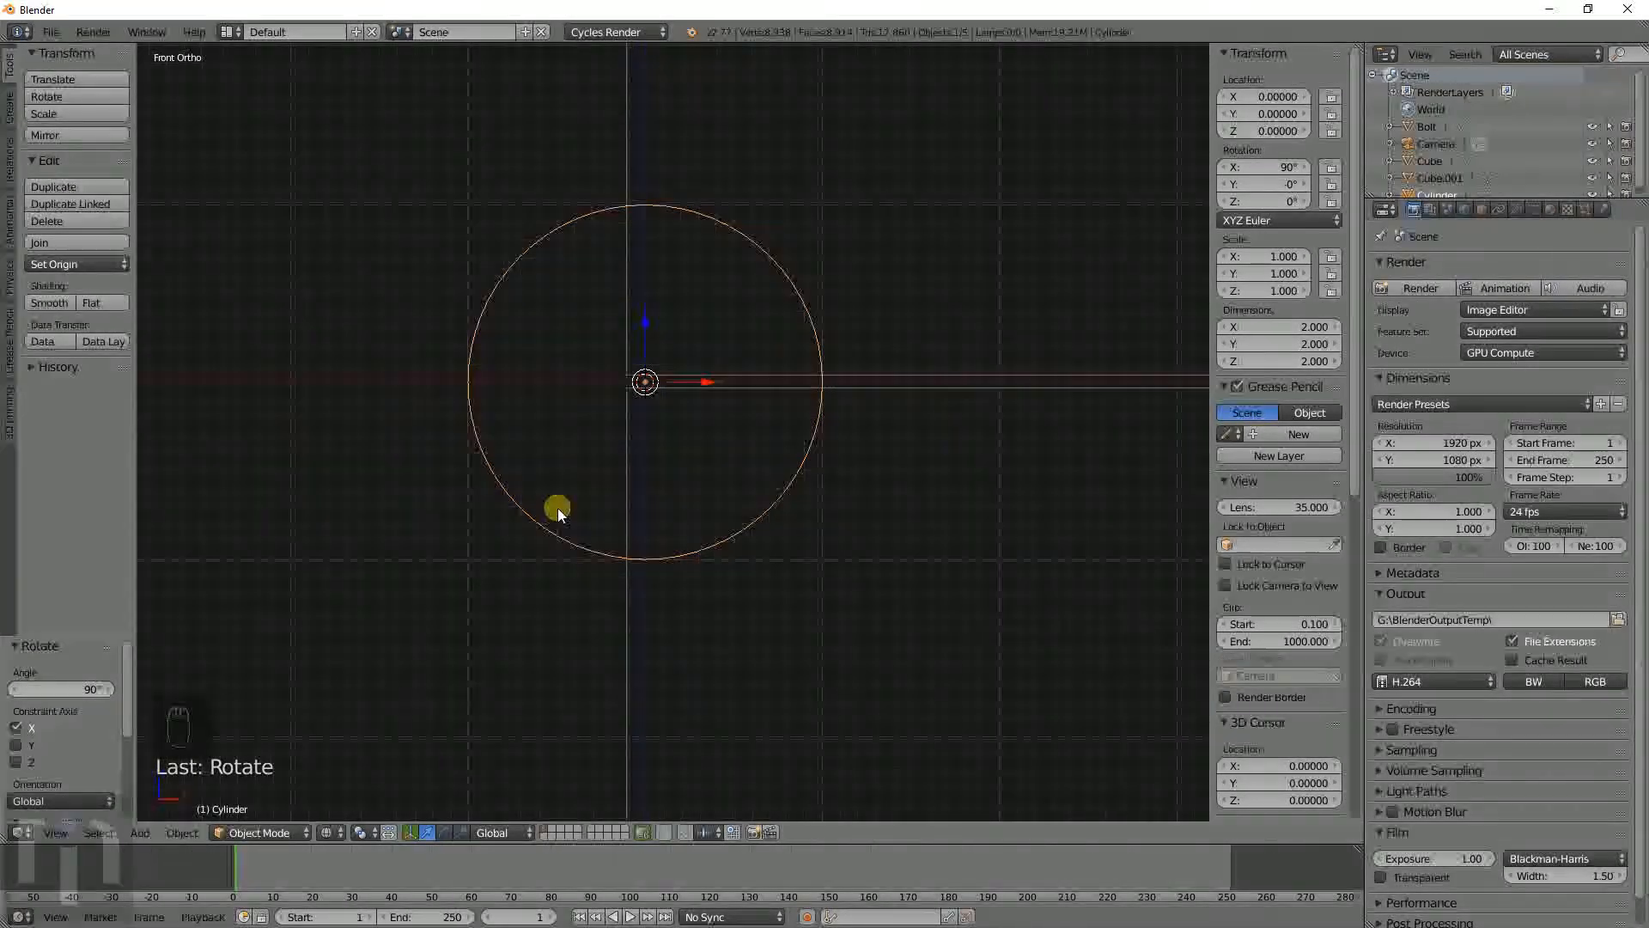
Bring the bolt back beside the cylinder, at about X -4, Z -0.6, to compare their sizes.
scroll(559, 512, down, 10)
right_click(344, 348)
key(g)
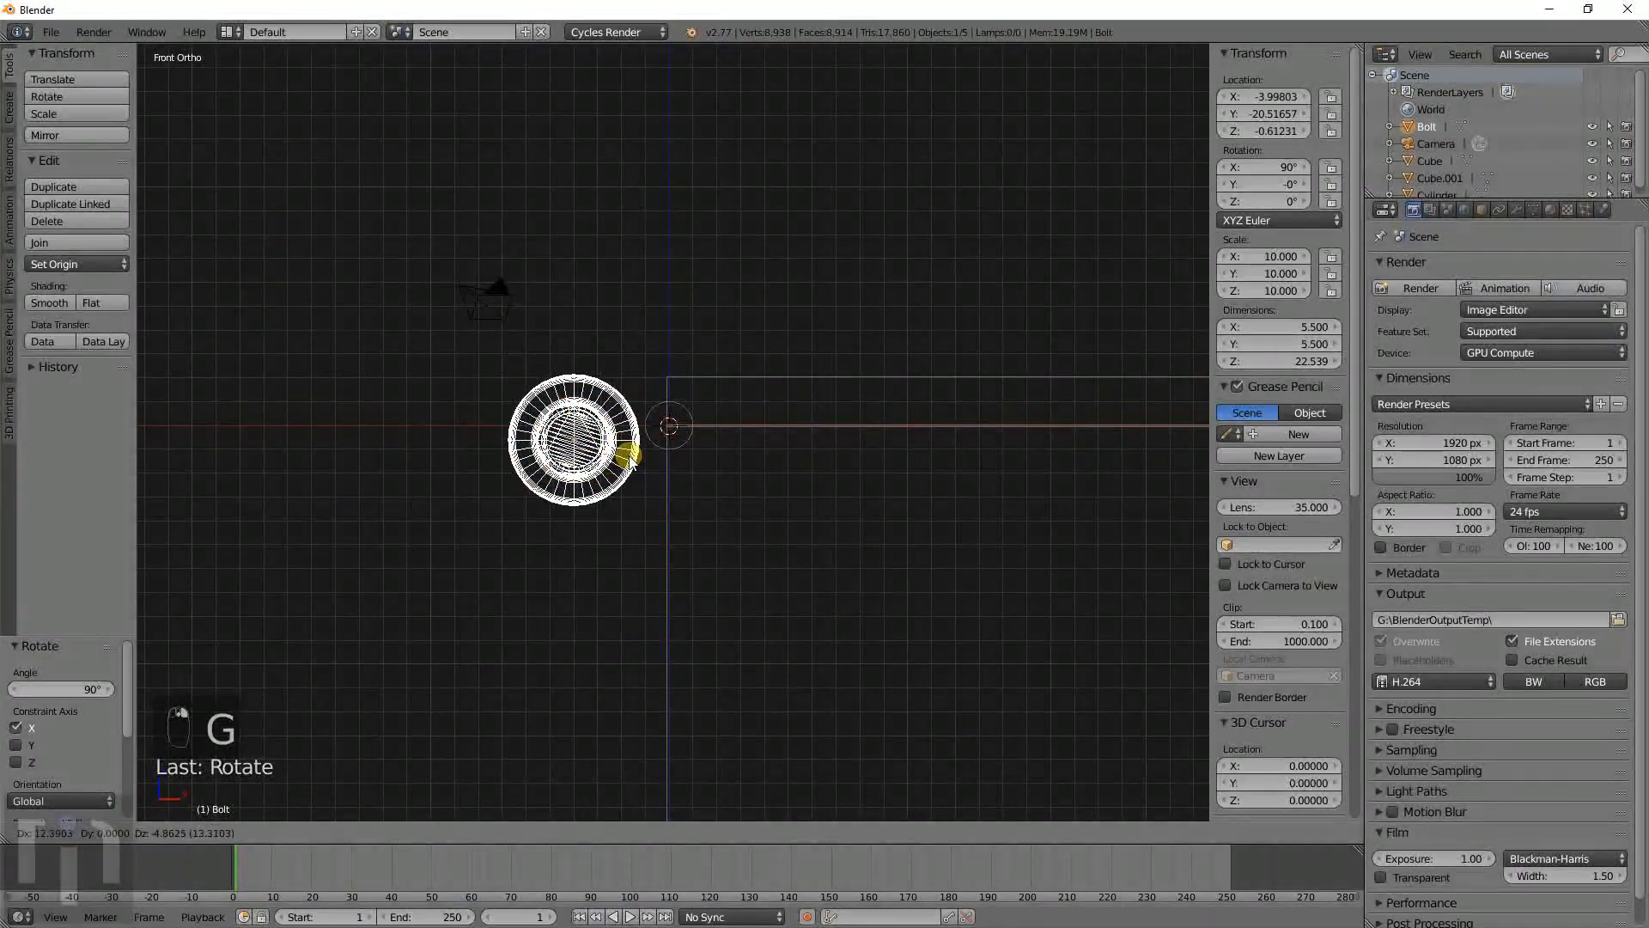
click(628, 455)
key(z)
key(z)
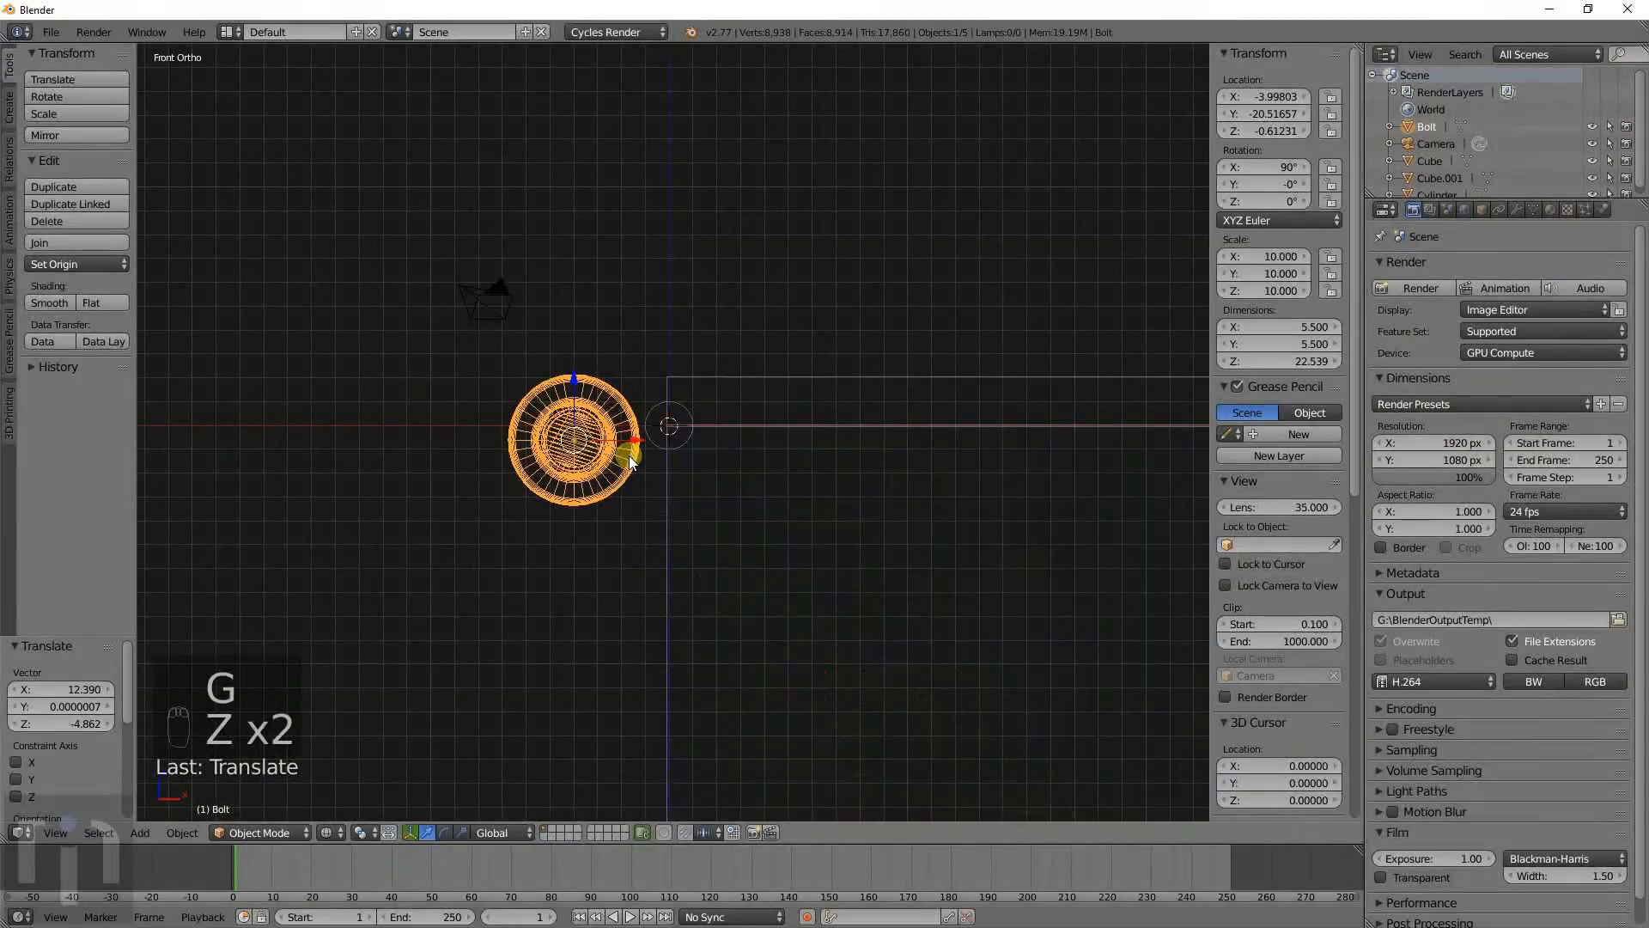
scroll(628, 455, up, 5)
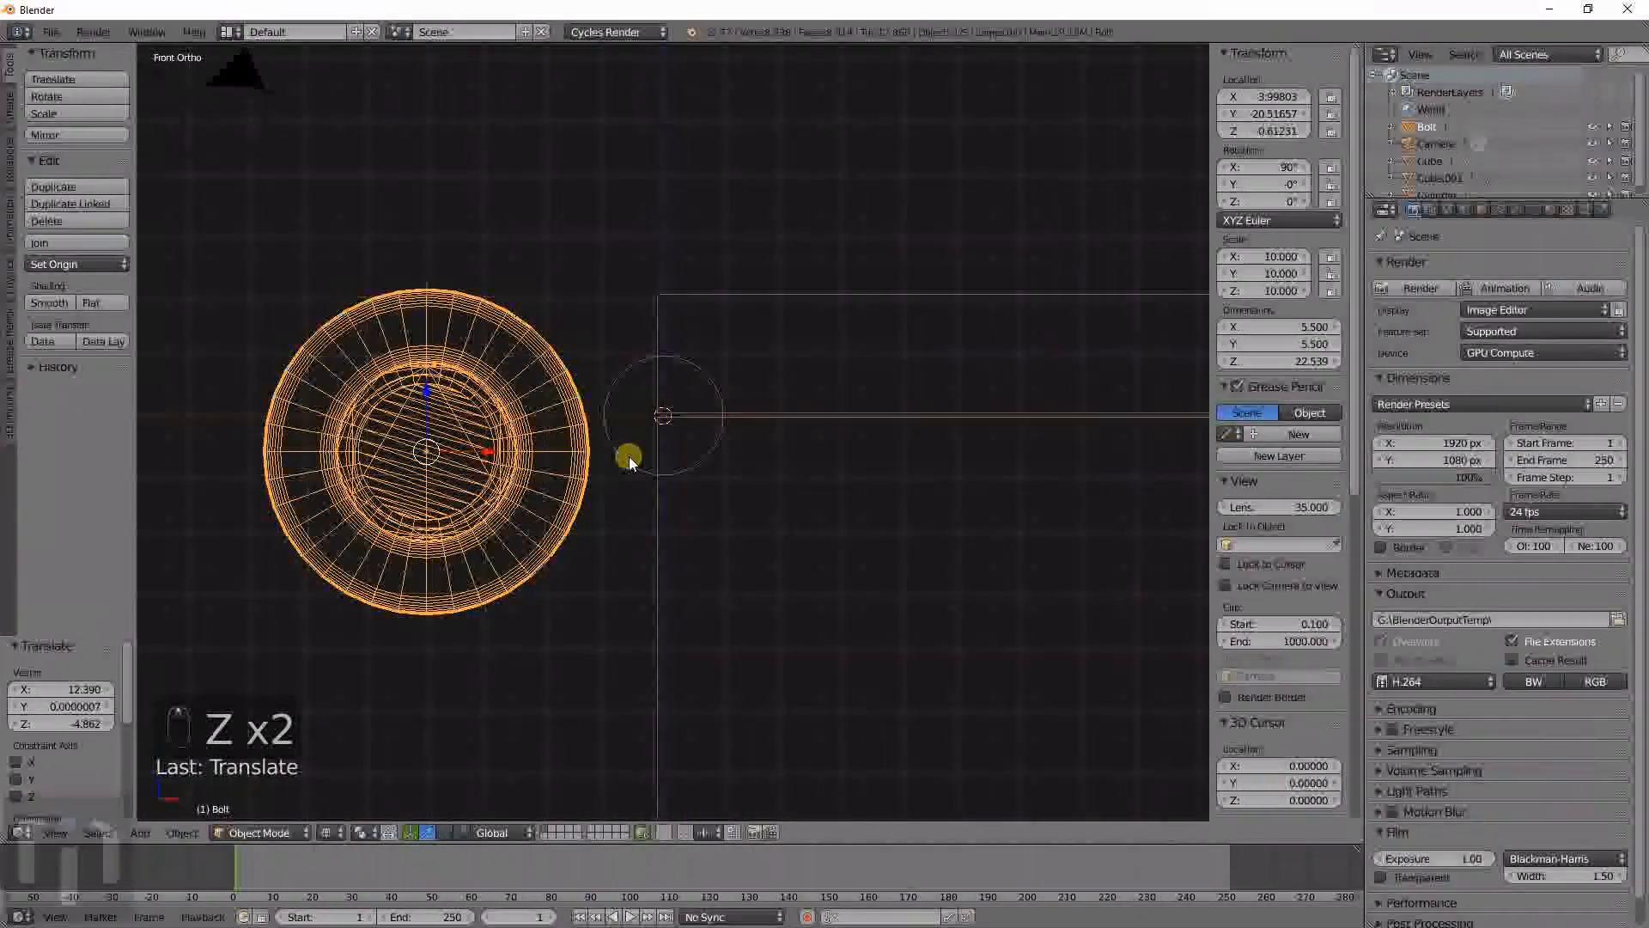
Scale the cylinder uniformly by about 4.26 so it is wider than the bolt head.
right_click(620, 460)
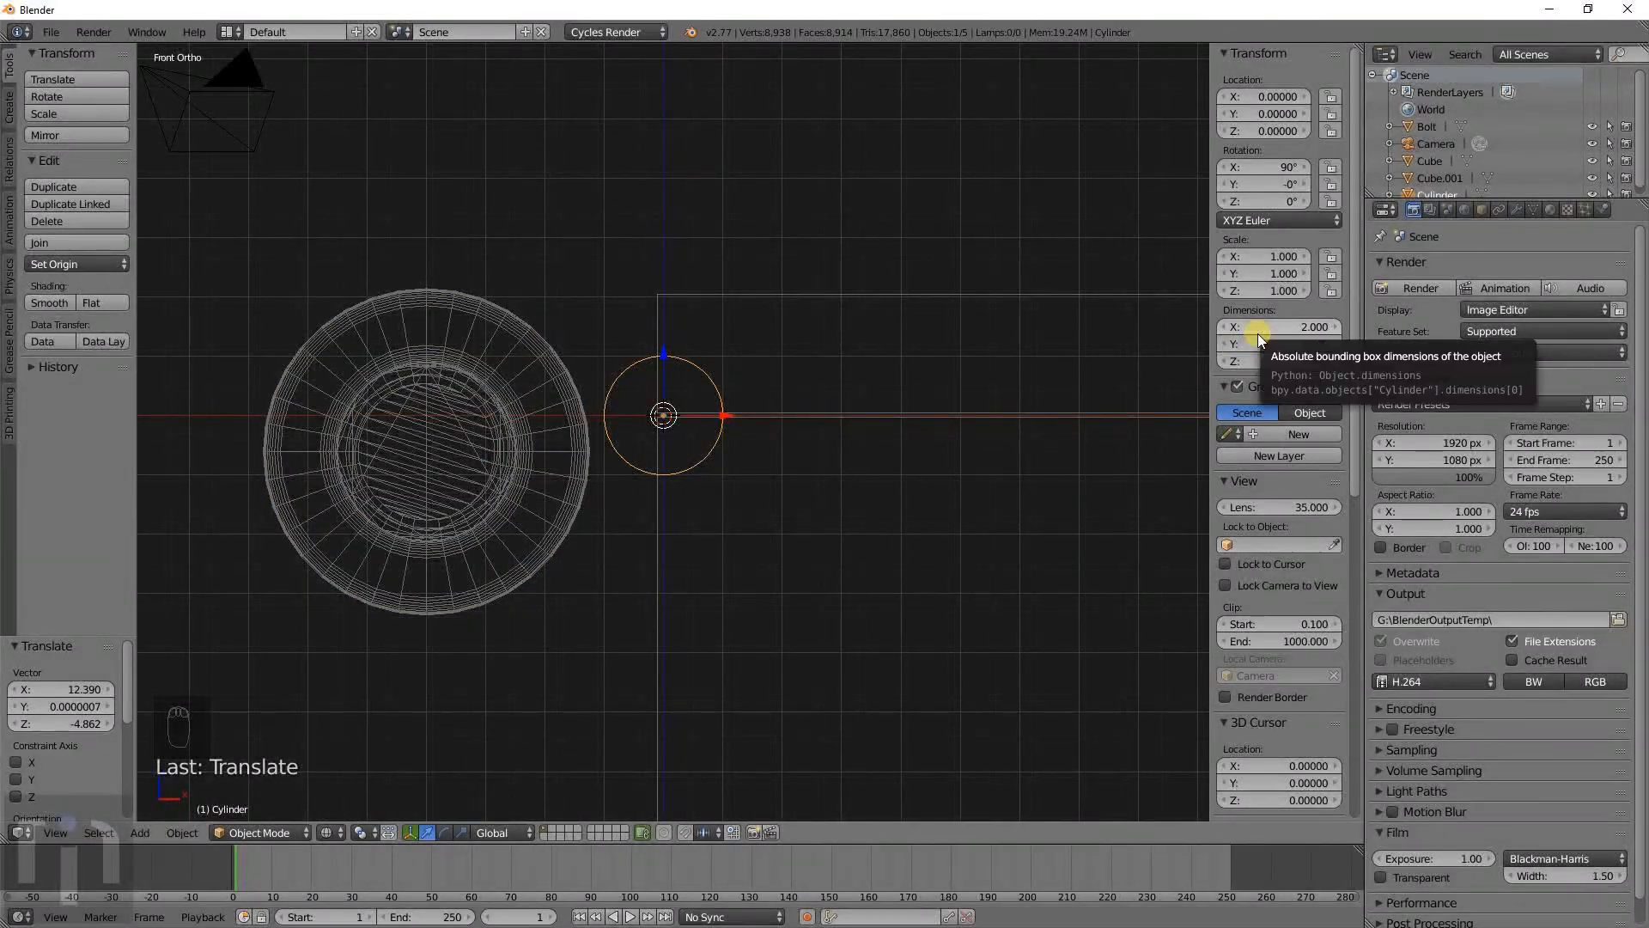
key(s)
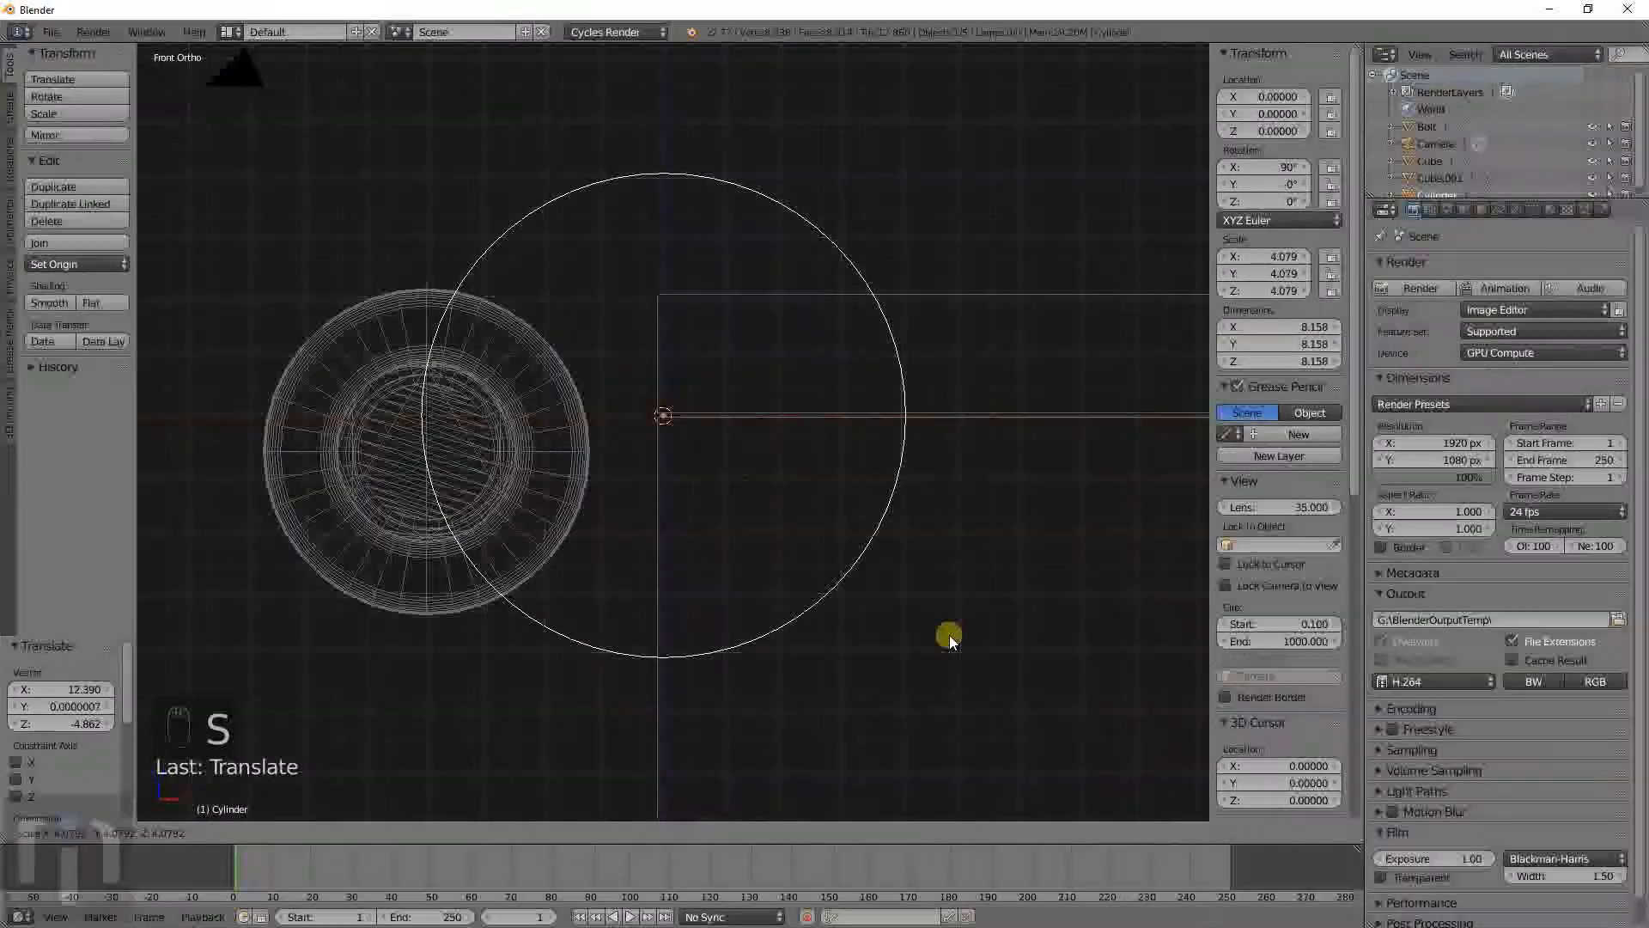
click(953, 651)
Move the bolt over the cylinder's centre and snap it to the 3D cursor at the origin.
right_click(498, 440)
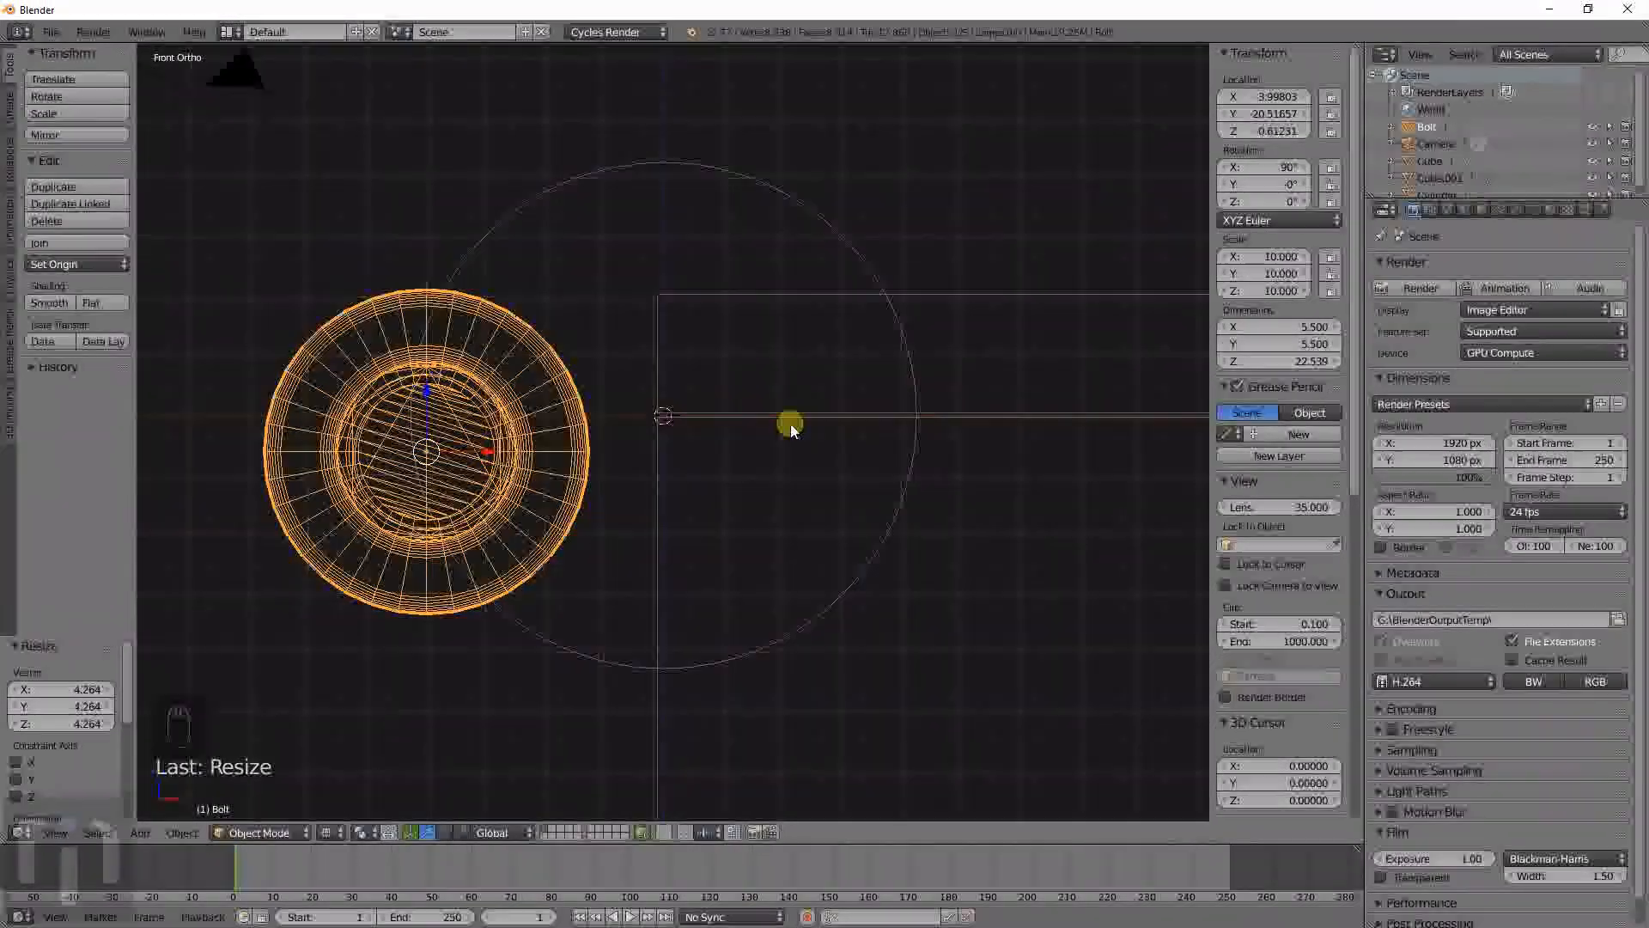
key(g)
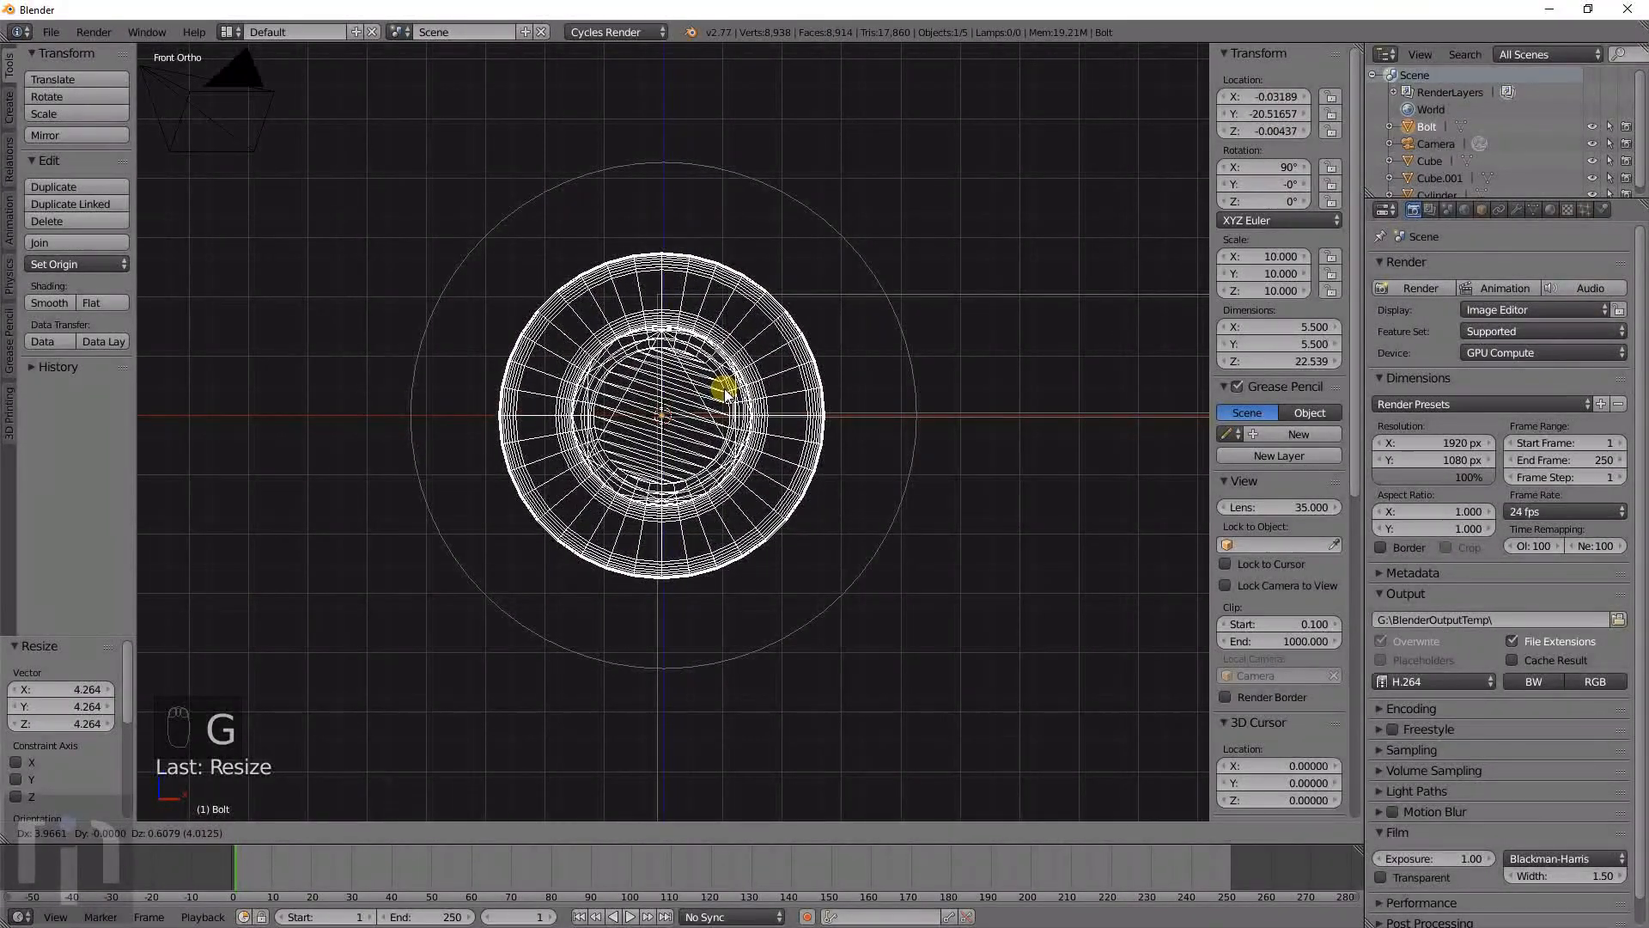
click(726, 393)
key(shift+s)
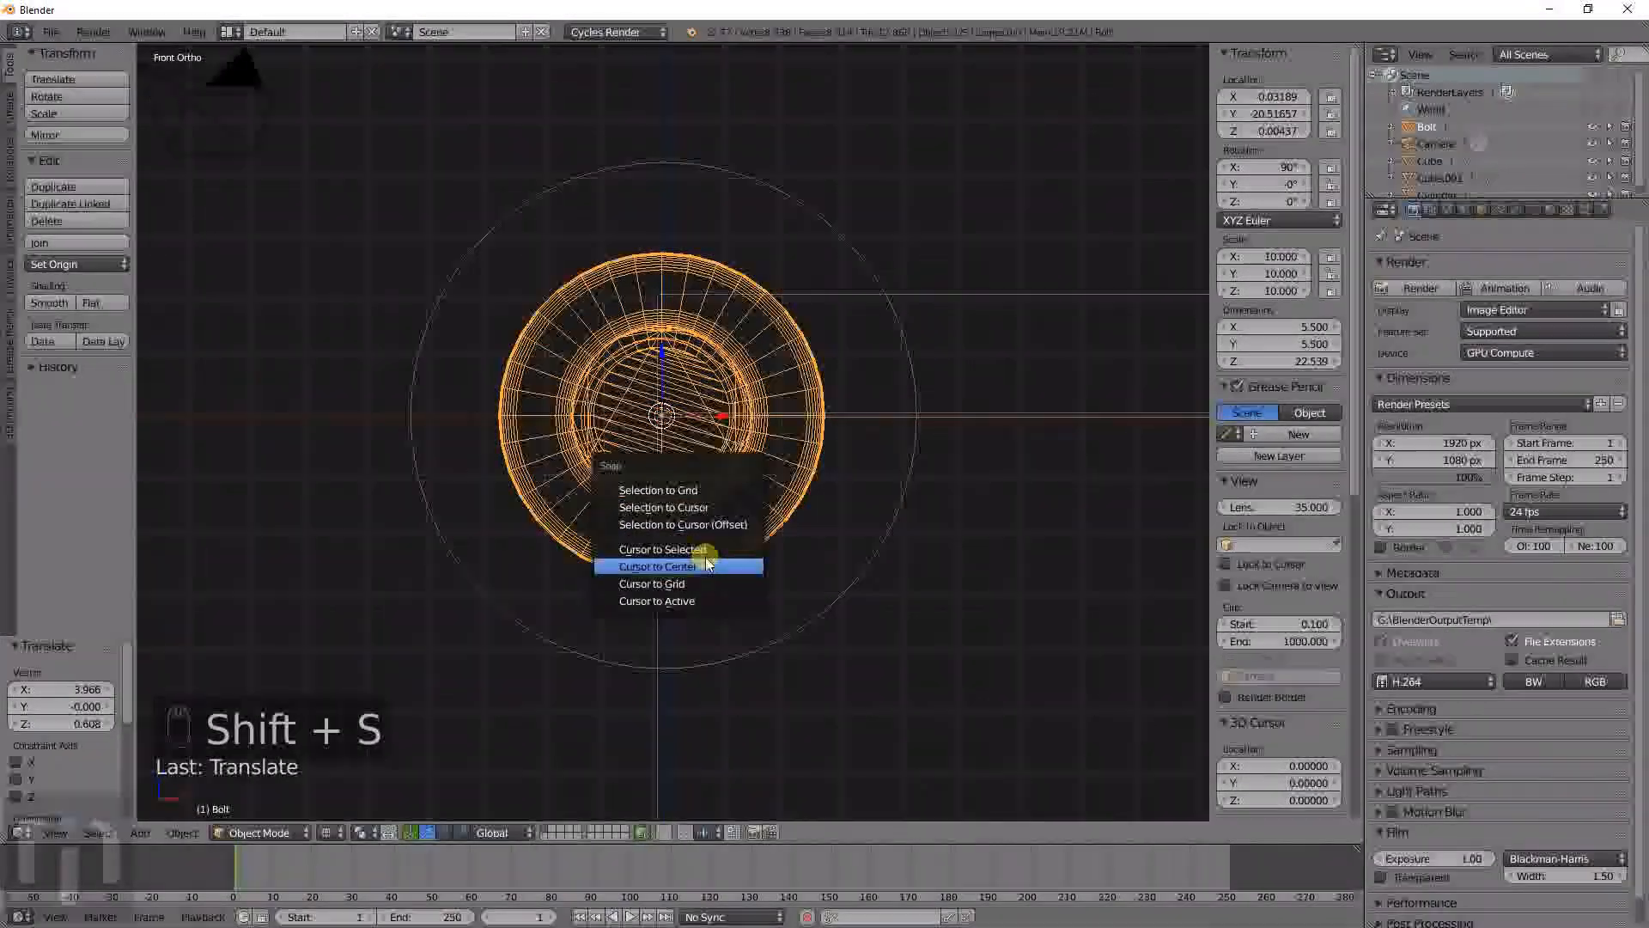
click(695, 508)
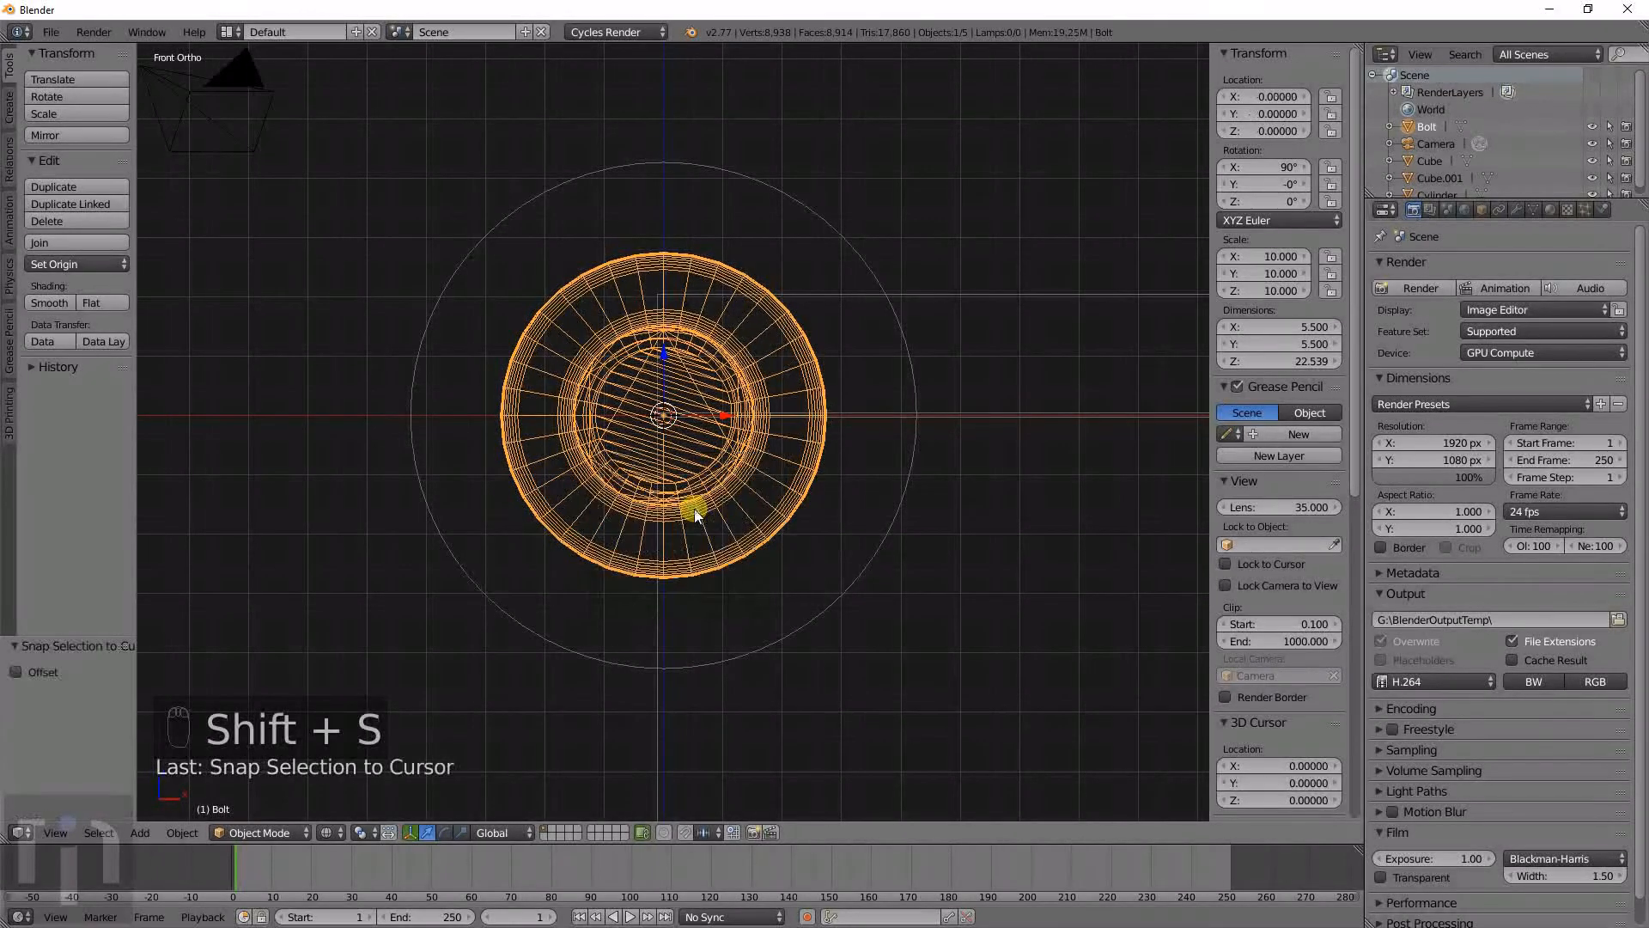
Snap the larger cylinder to the 3D cursor so it is concentric with the bolt.
scroll(713, 515, up, 4)
right_click(1156, 515)
key(shift+s)
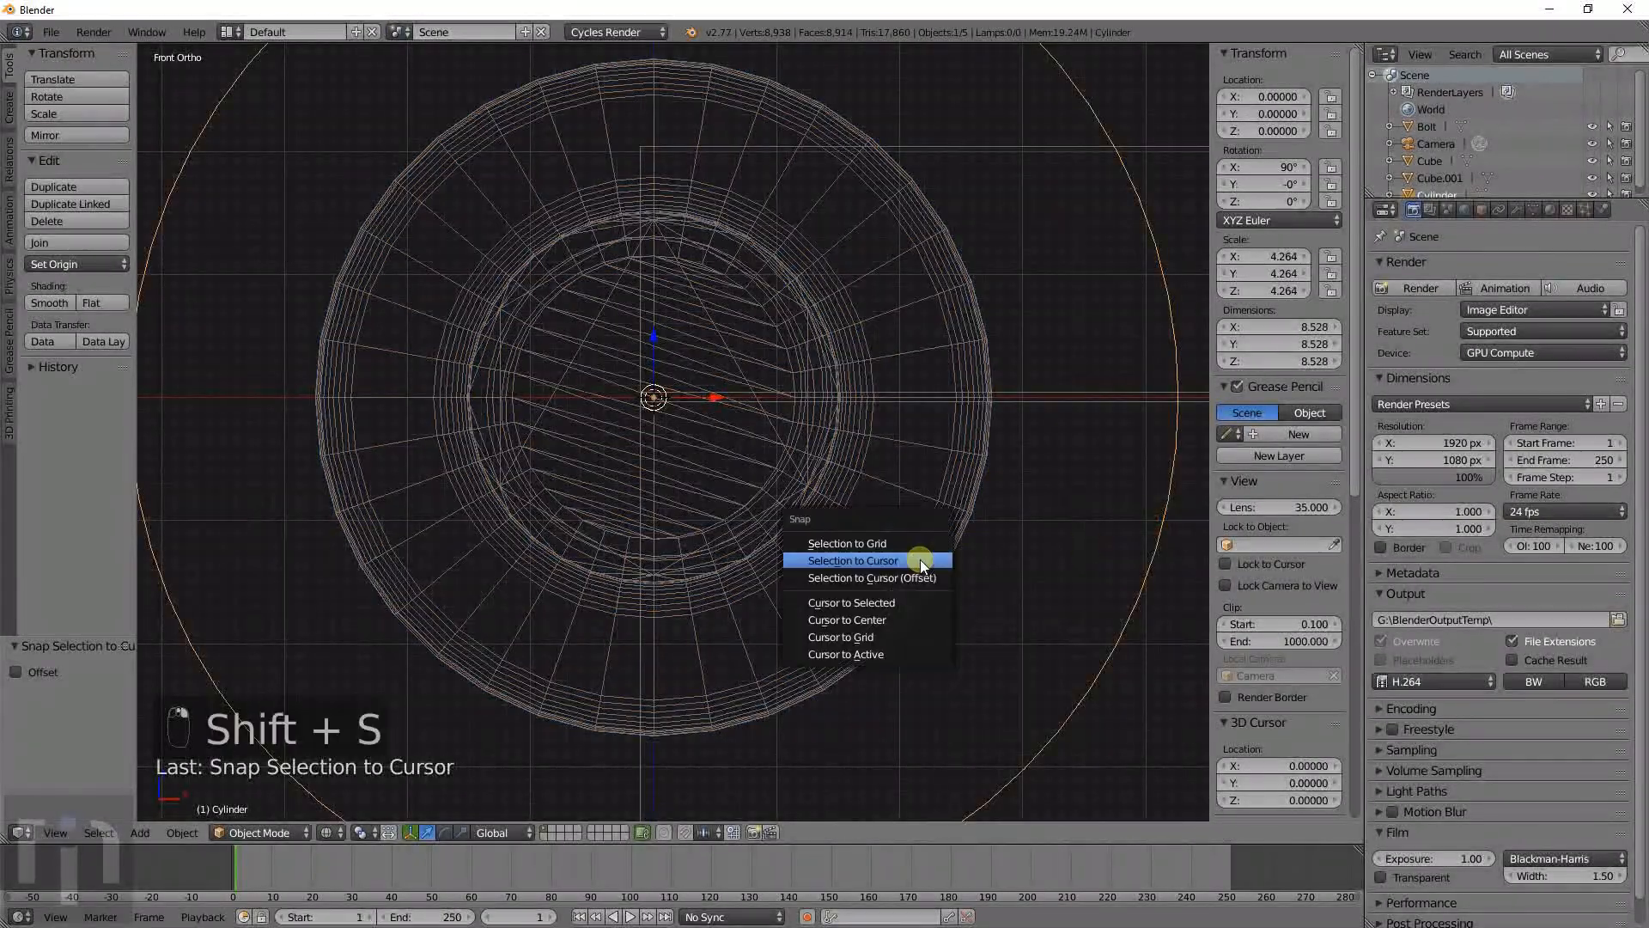
click(873, 560)
scroll(775, 519, up, 3)
scroll(774, 524, down, 4)
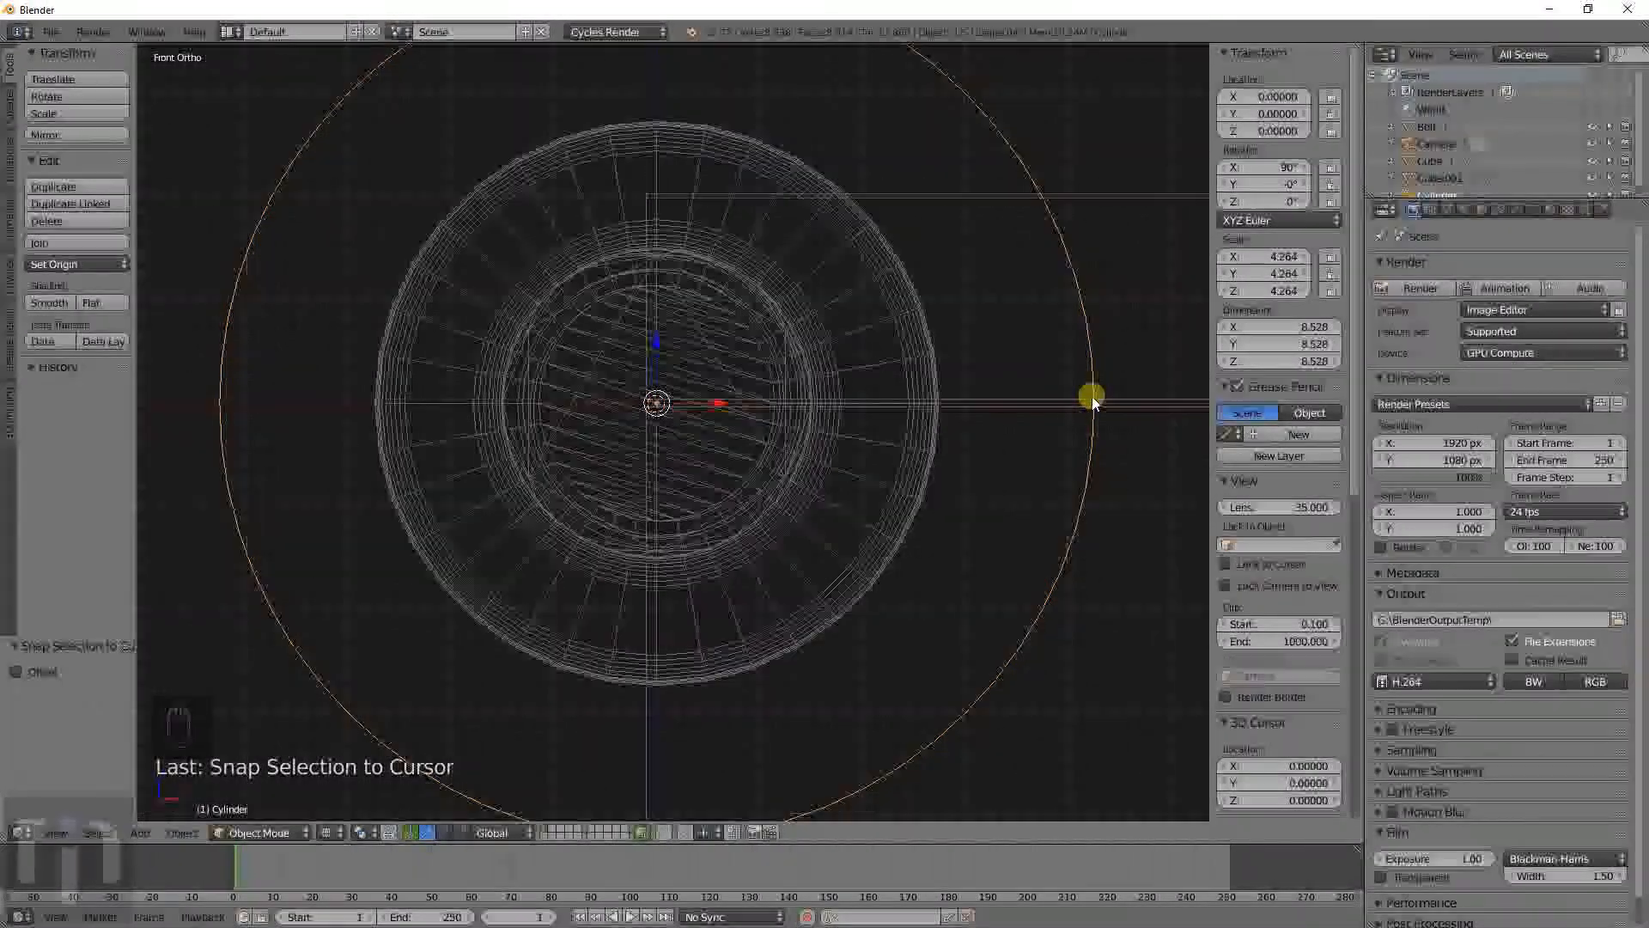
scroll(832, 446, down, 5)
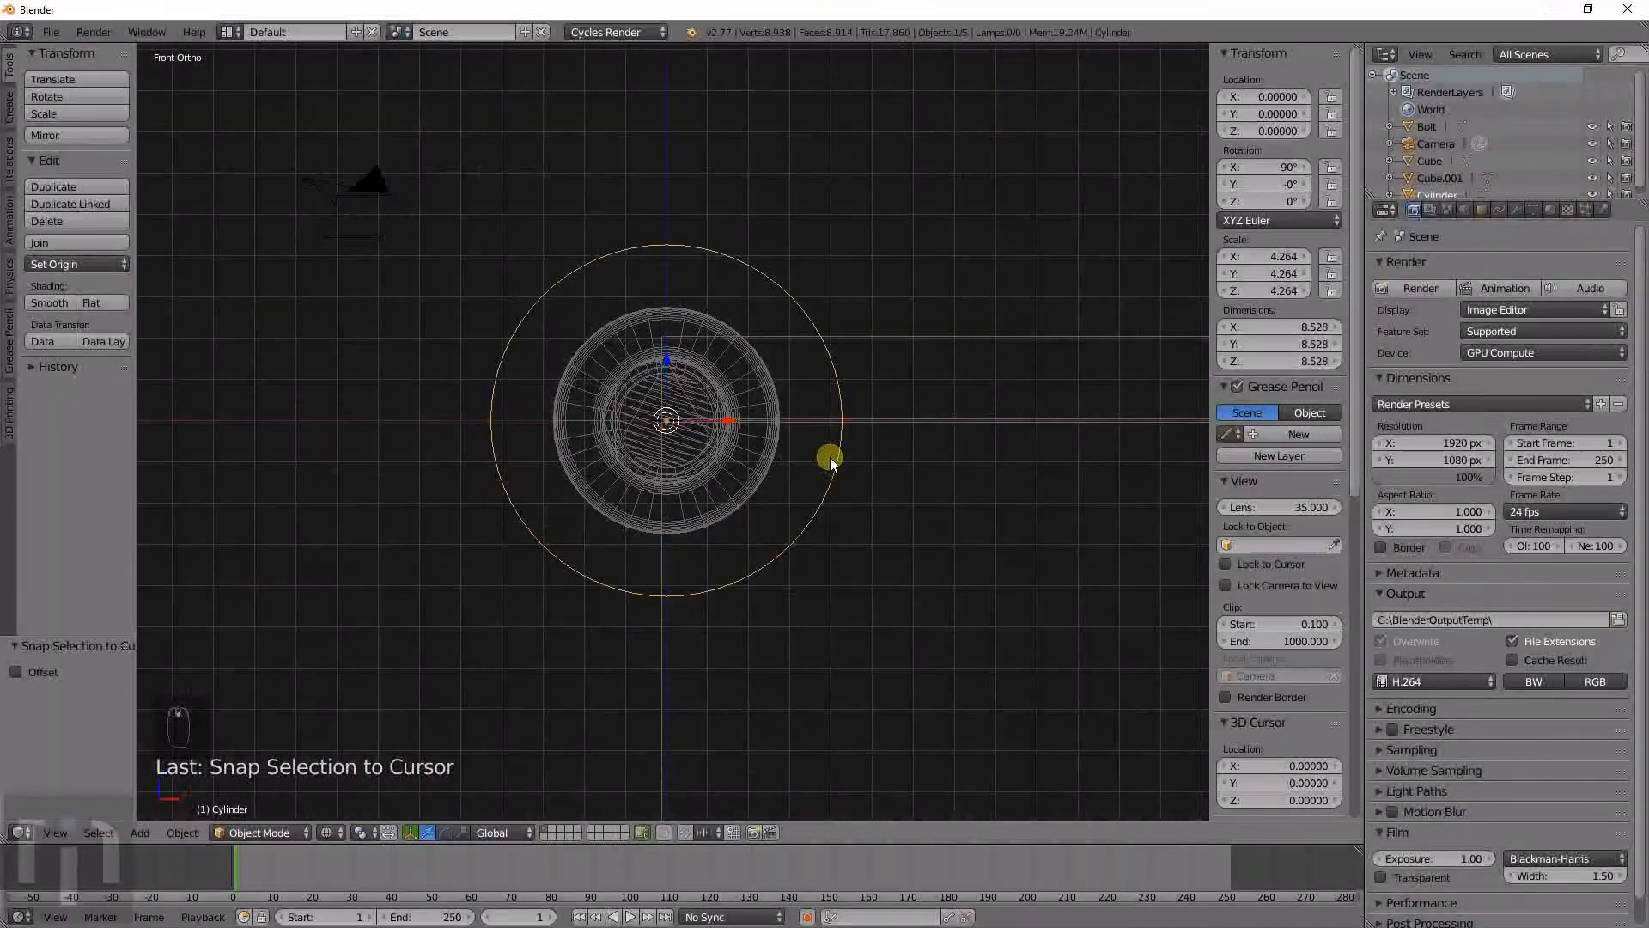
In top view, move the cylinder along Y to about -34.92, near the slabs' front corner.
key(KP_7)
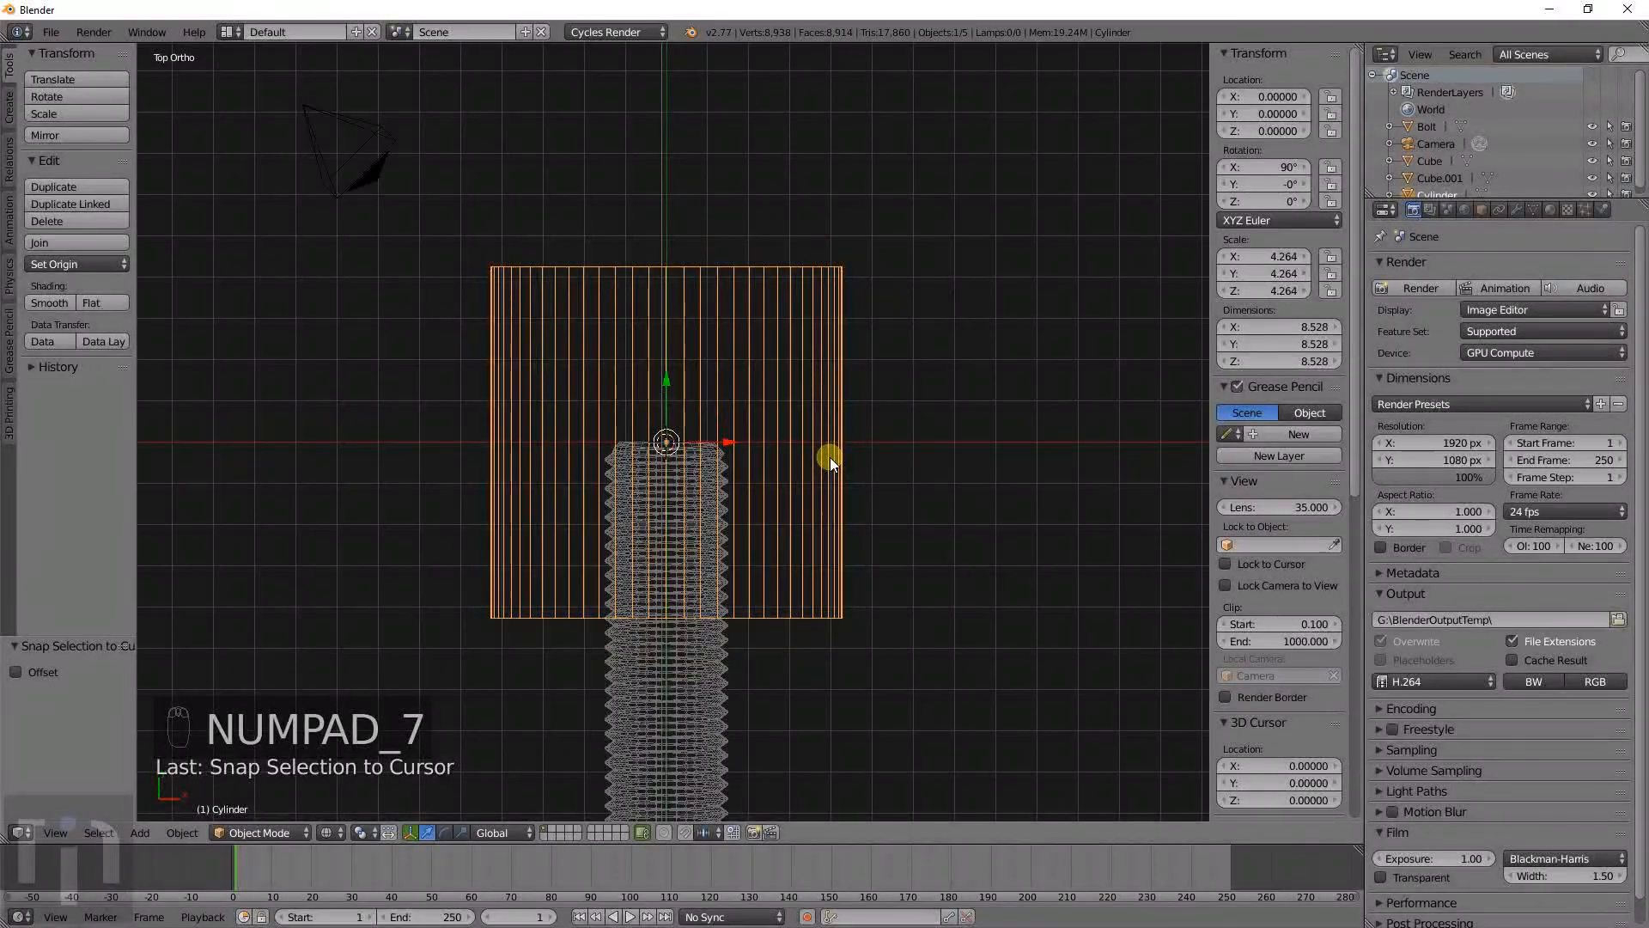
key(z)
scroll(809, 452, down, 8)
shift+middle_drag(734, 482, 742, 370)
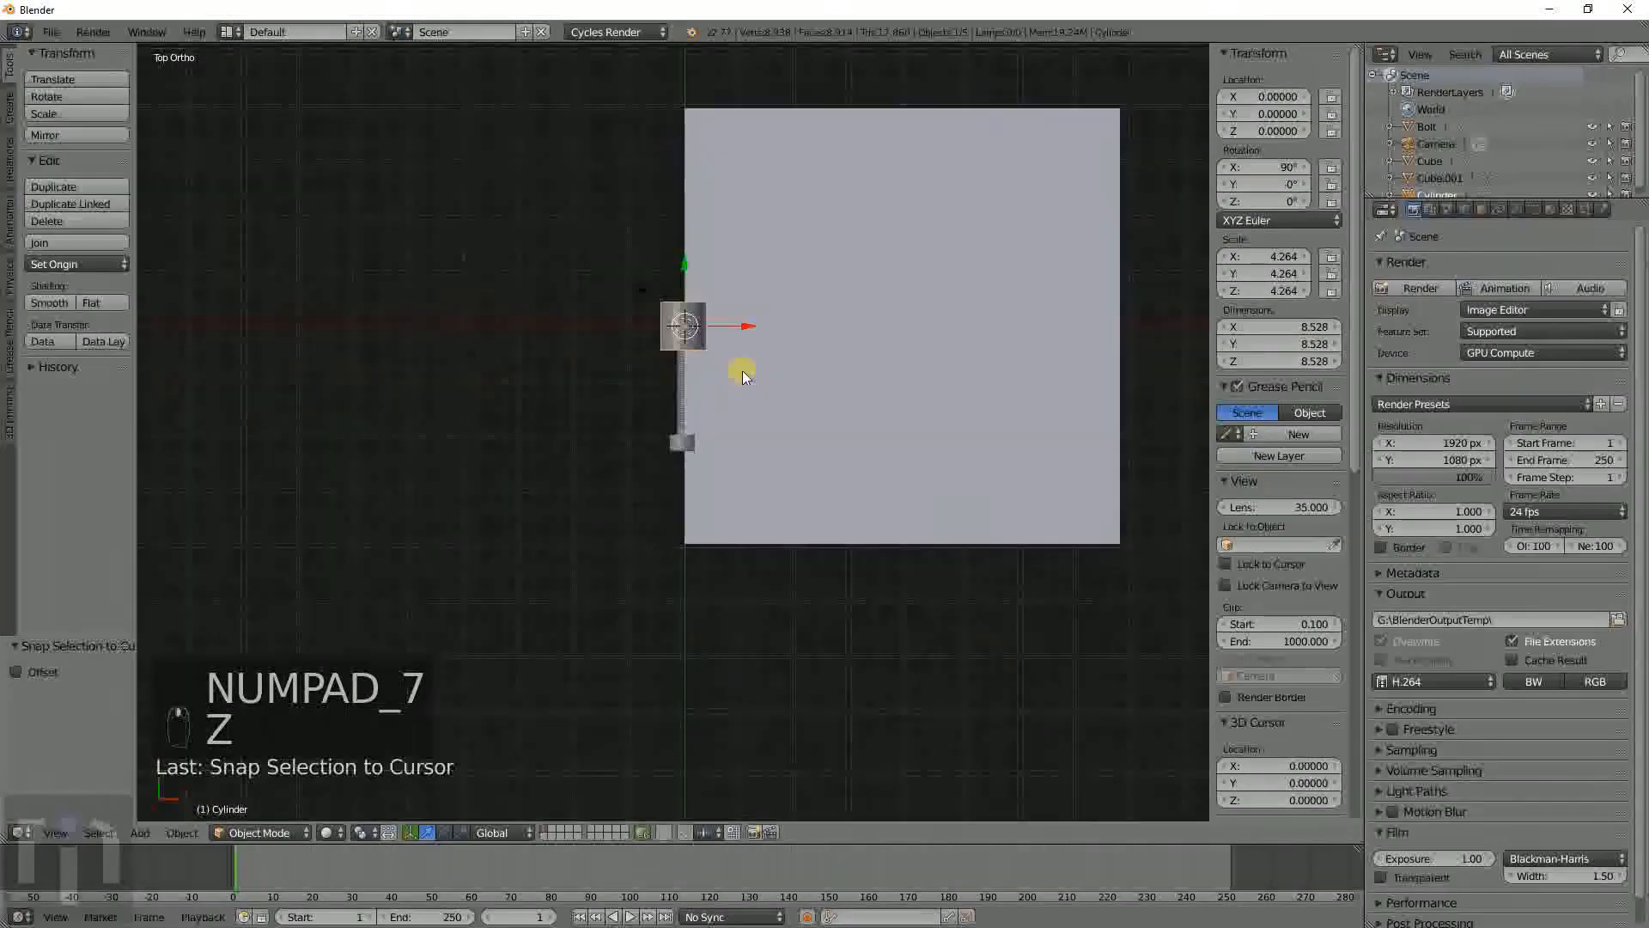
scroll(744, 357, up, 4)
key(g)
middle_drag(817, 189, 817, 665)
click(816, 665)
scroll(756, 563, up, 6)
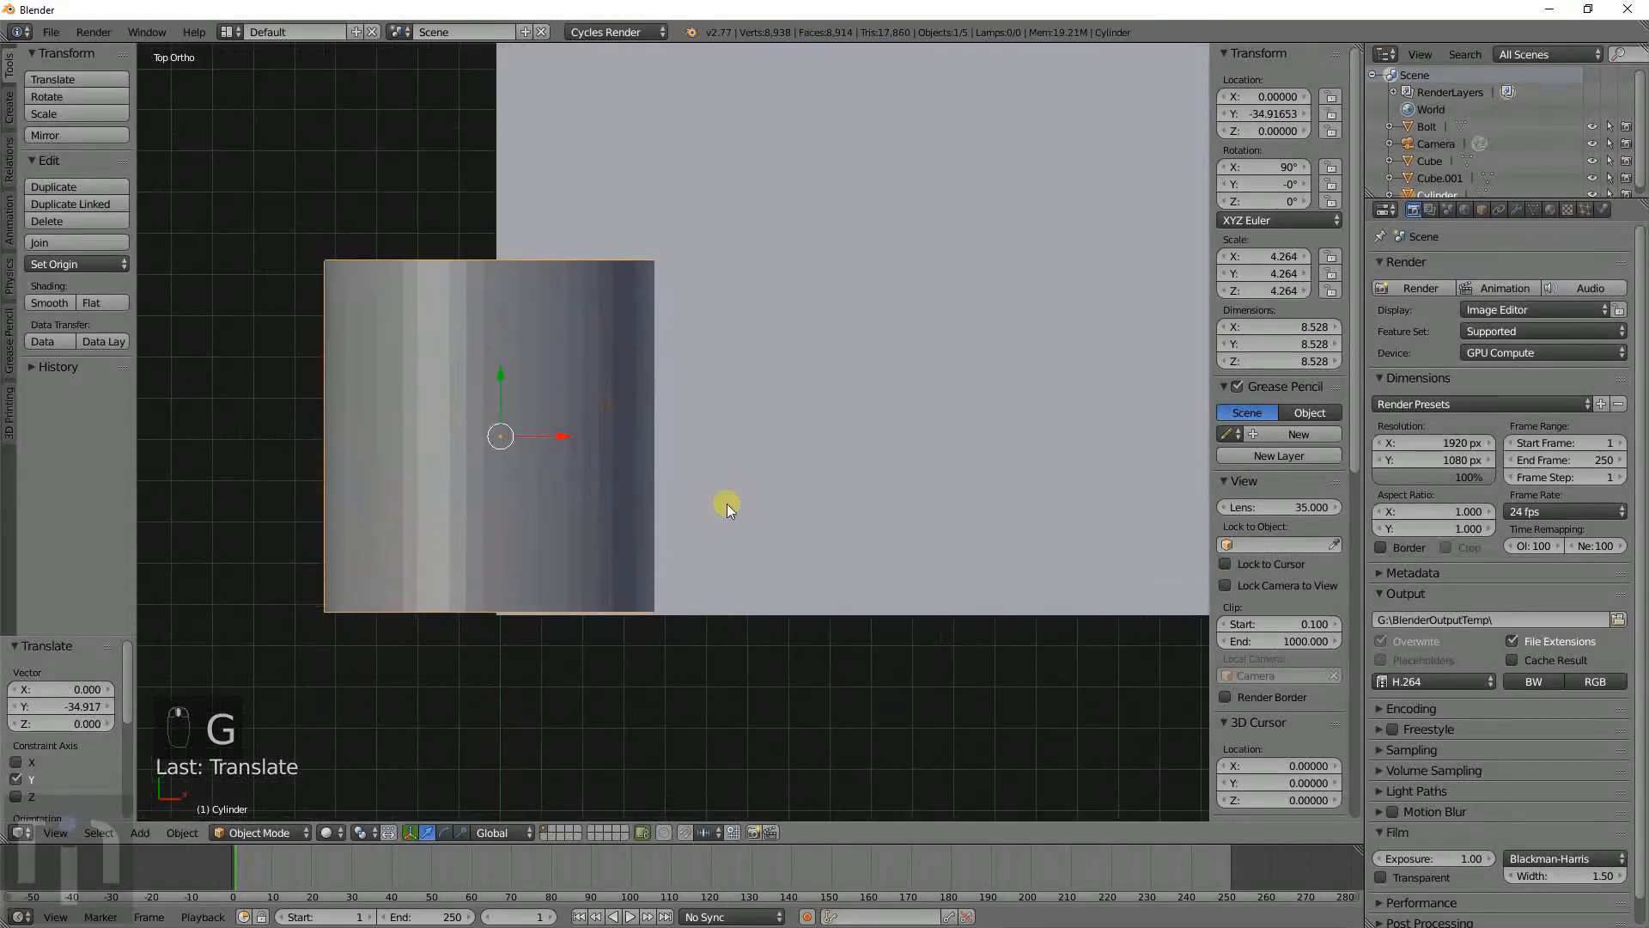
In wireframe, shift the cylinder about -0.076 along Y towards the slabs' front edge.
shift+middle_drag(632, 673, 785, 386)
key(z)
shift+middle_drag(843, 513, 808, 390)
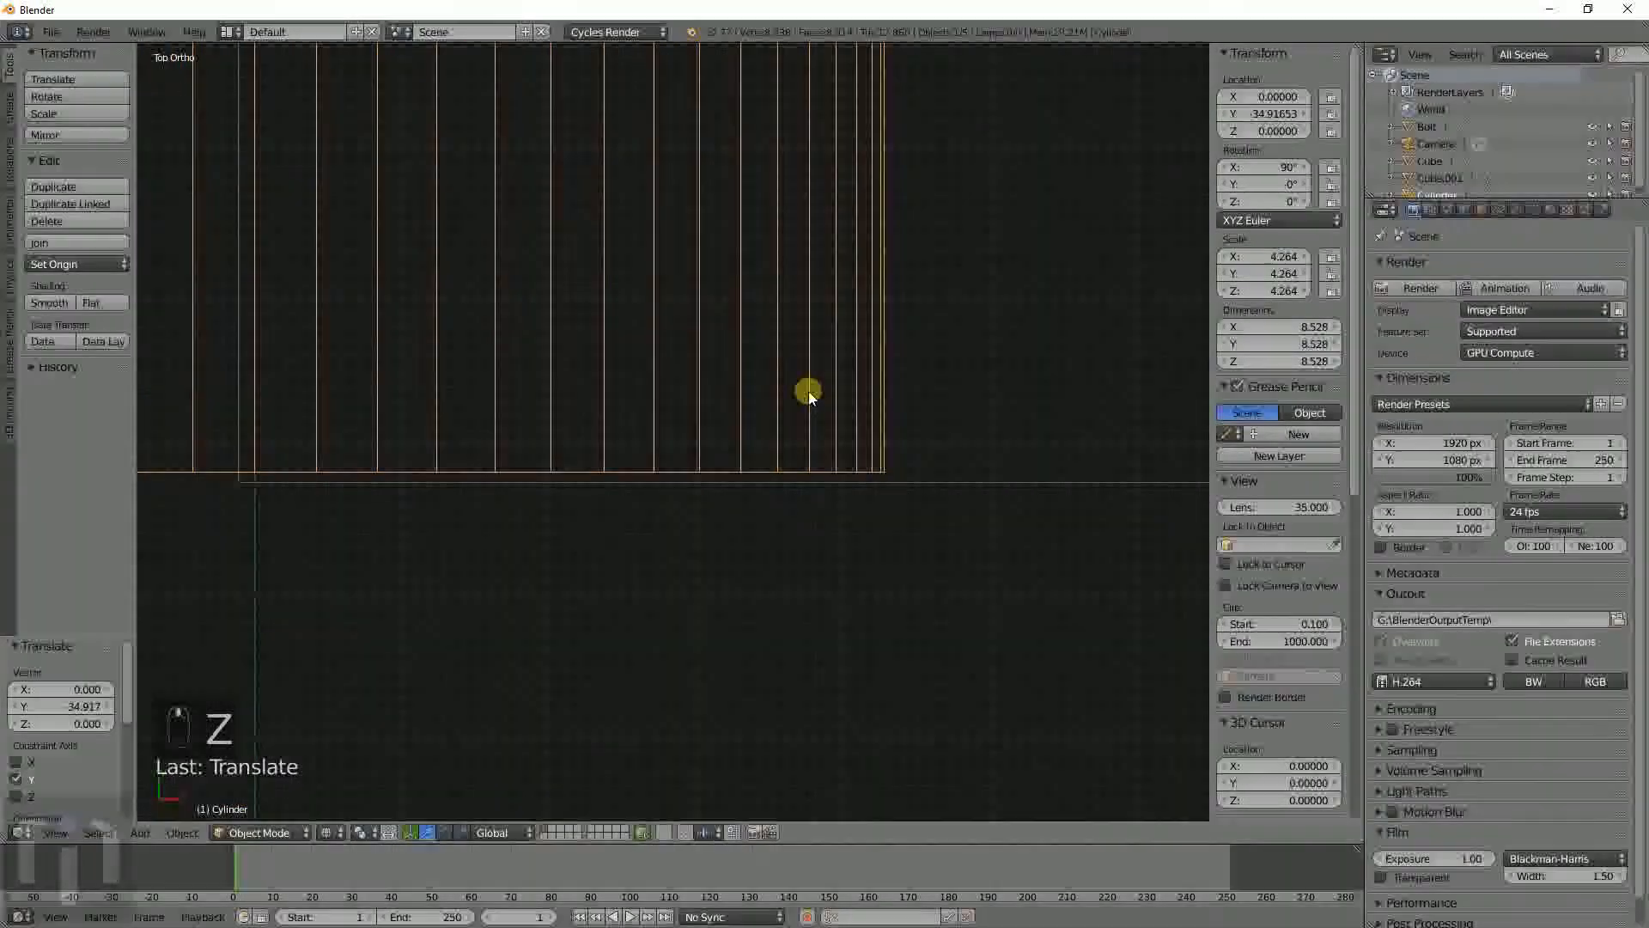
key(g)
key(y)
click(904, 311)
scroll(826, 488, up, 2)
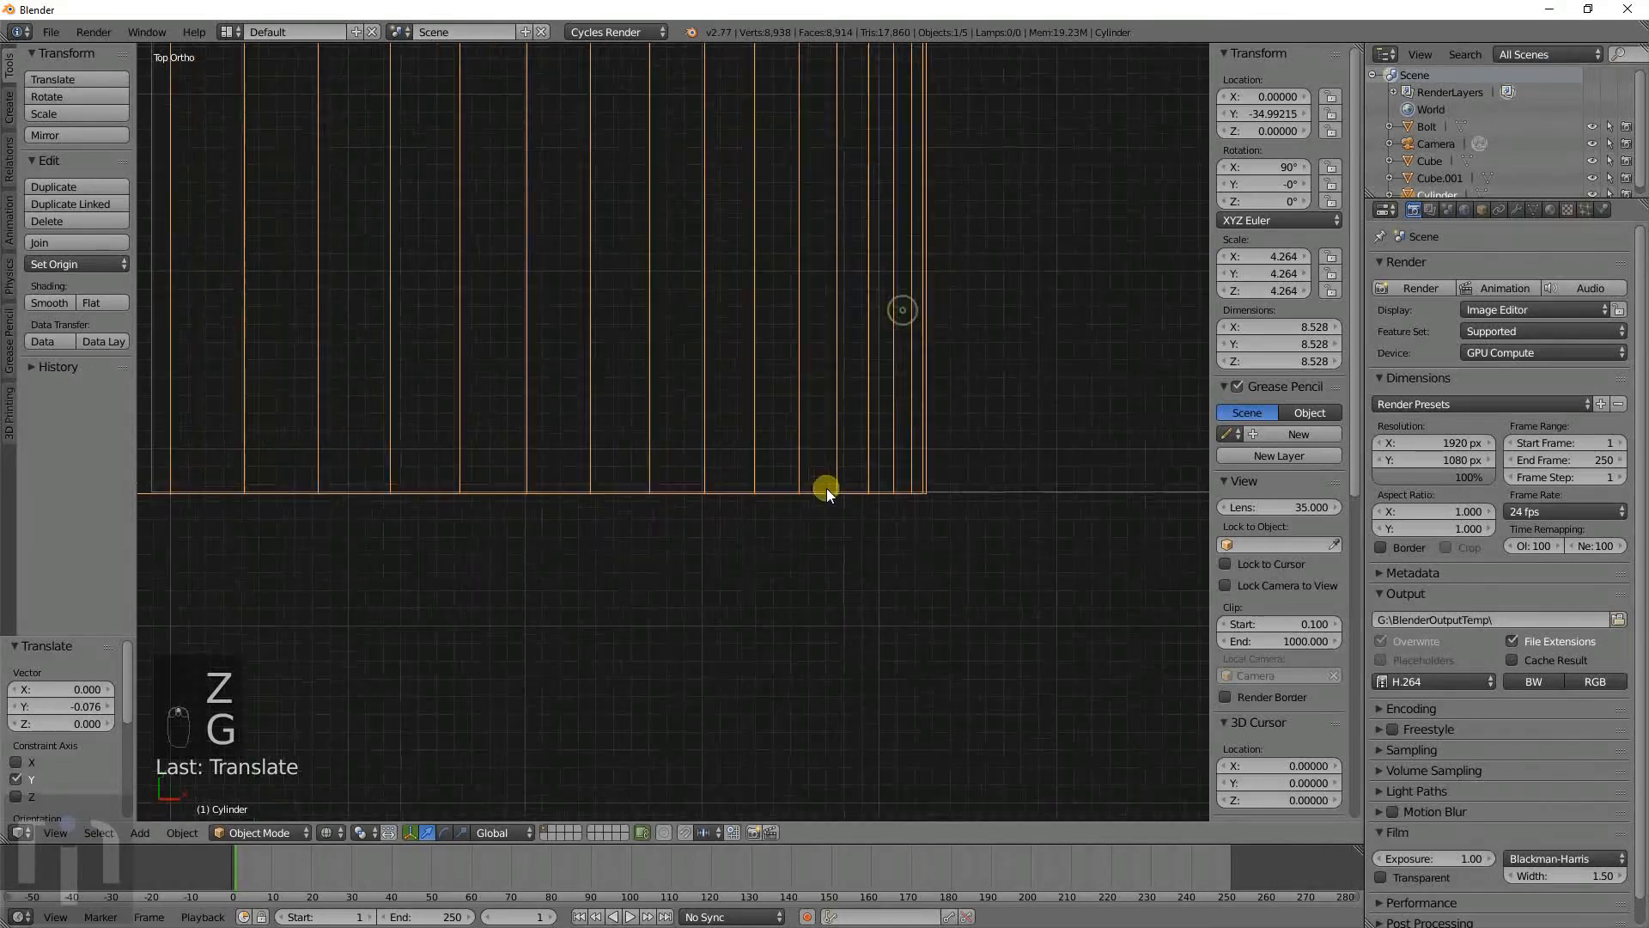
Nudge the cylinder about 0.01 back along Y to align its end face with the slabs' front edge.
scroll(633, 515, down, 2)
scroll(666, 541, up, 4)
key(g)
key(y)
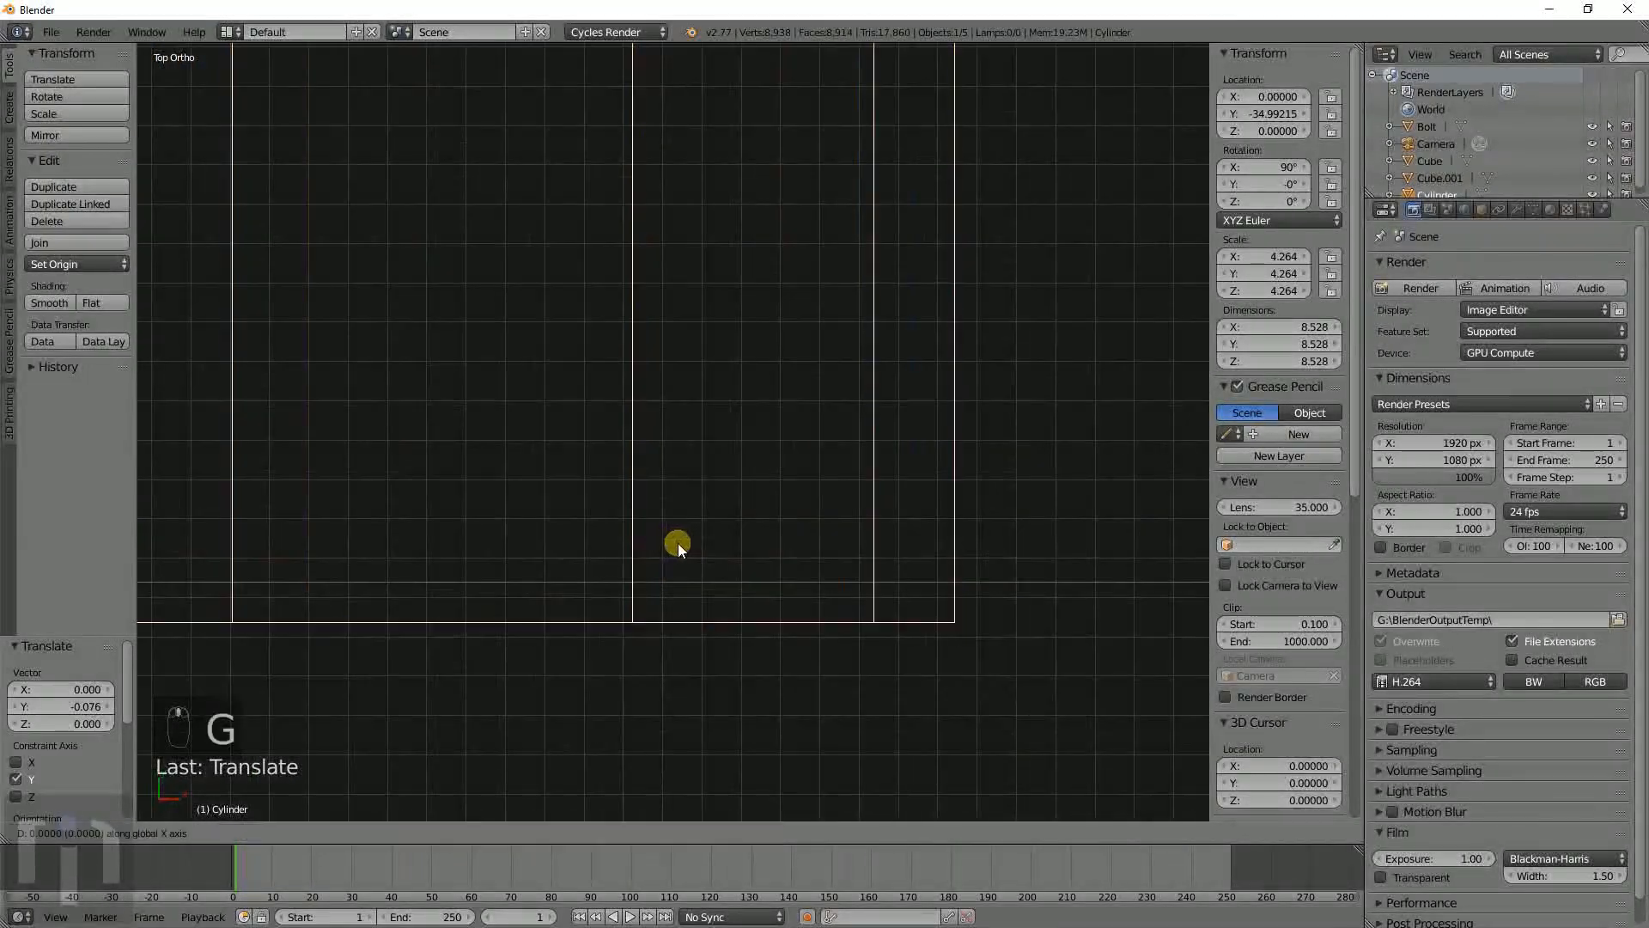
click(678, 503)
Move the bolt along X to about -34.5, clear of the slabs and the cylinder.
scroll(677, 502, down, 3)
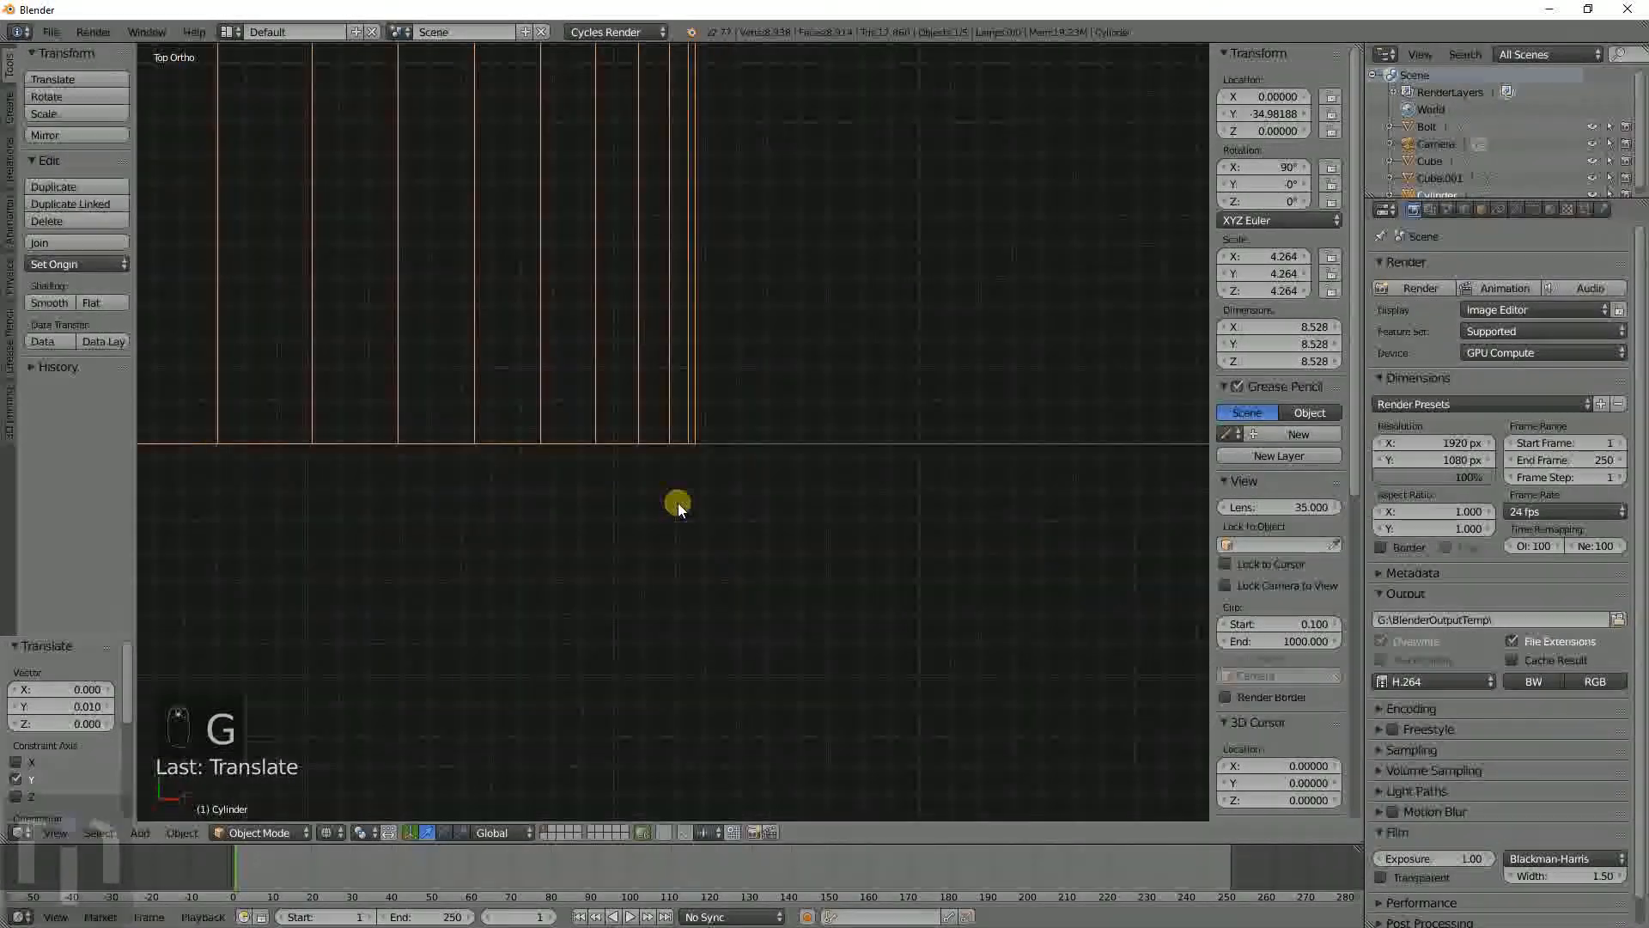
scroll(678, 503, down, 3)
scroll(666, 387, down, 2)
shift+middle_drag(662, 369, 725, 559)
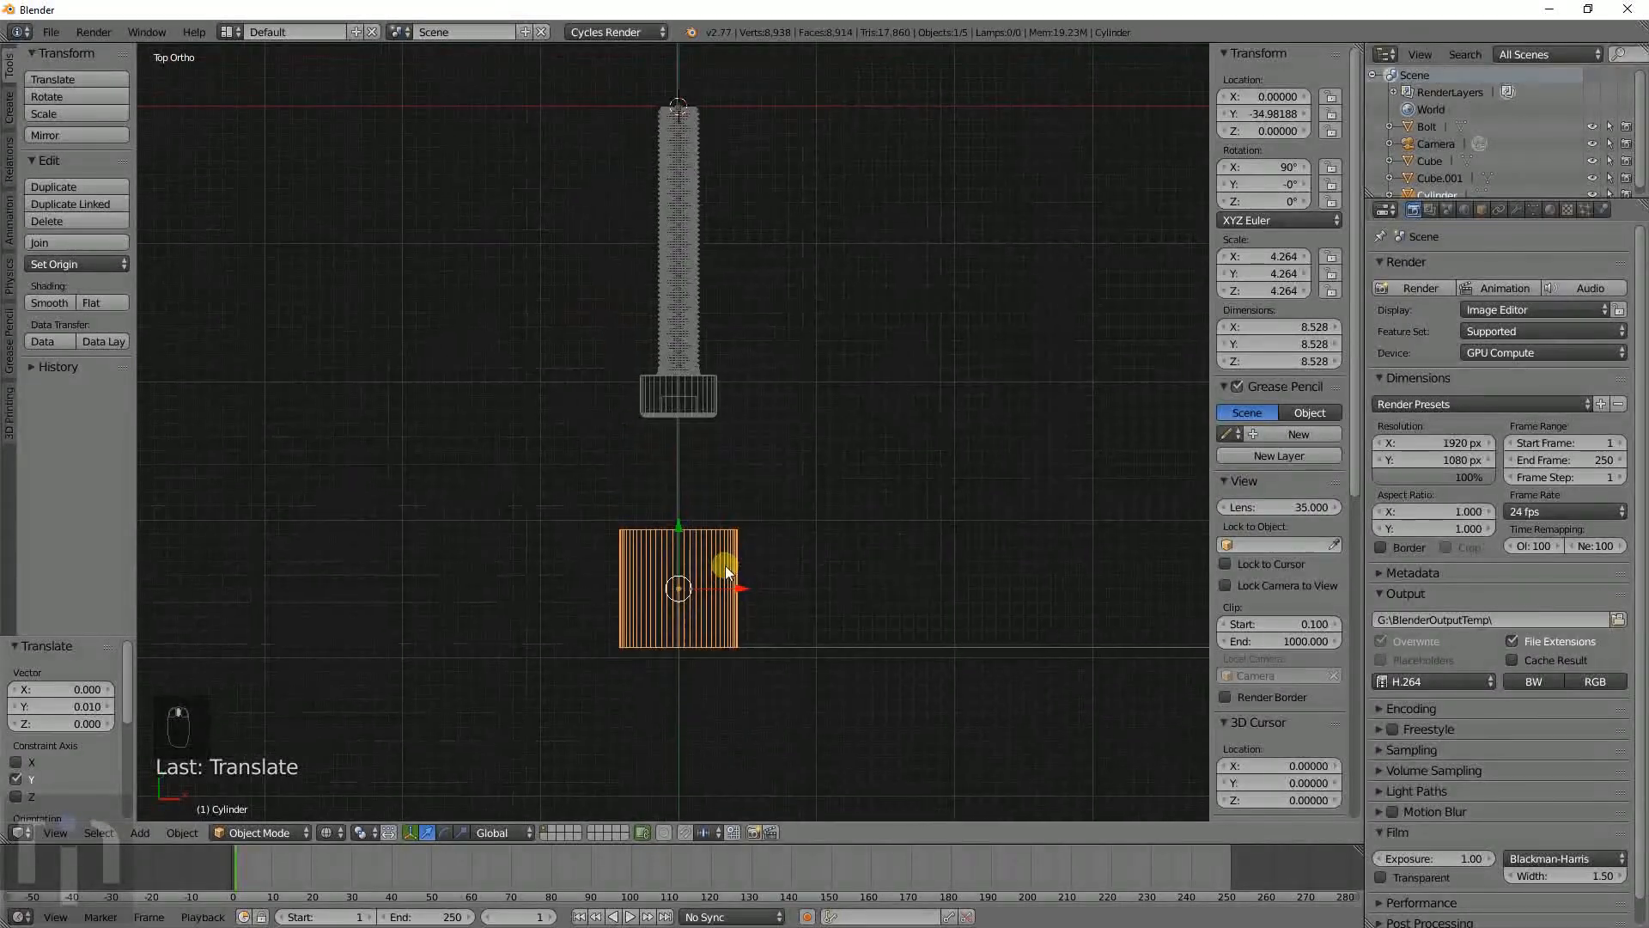
right_click(695, 374)
key(g)
key(x)
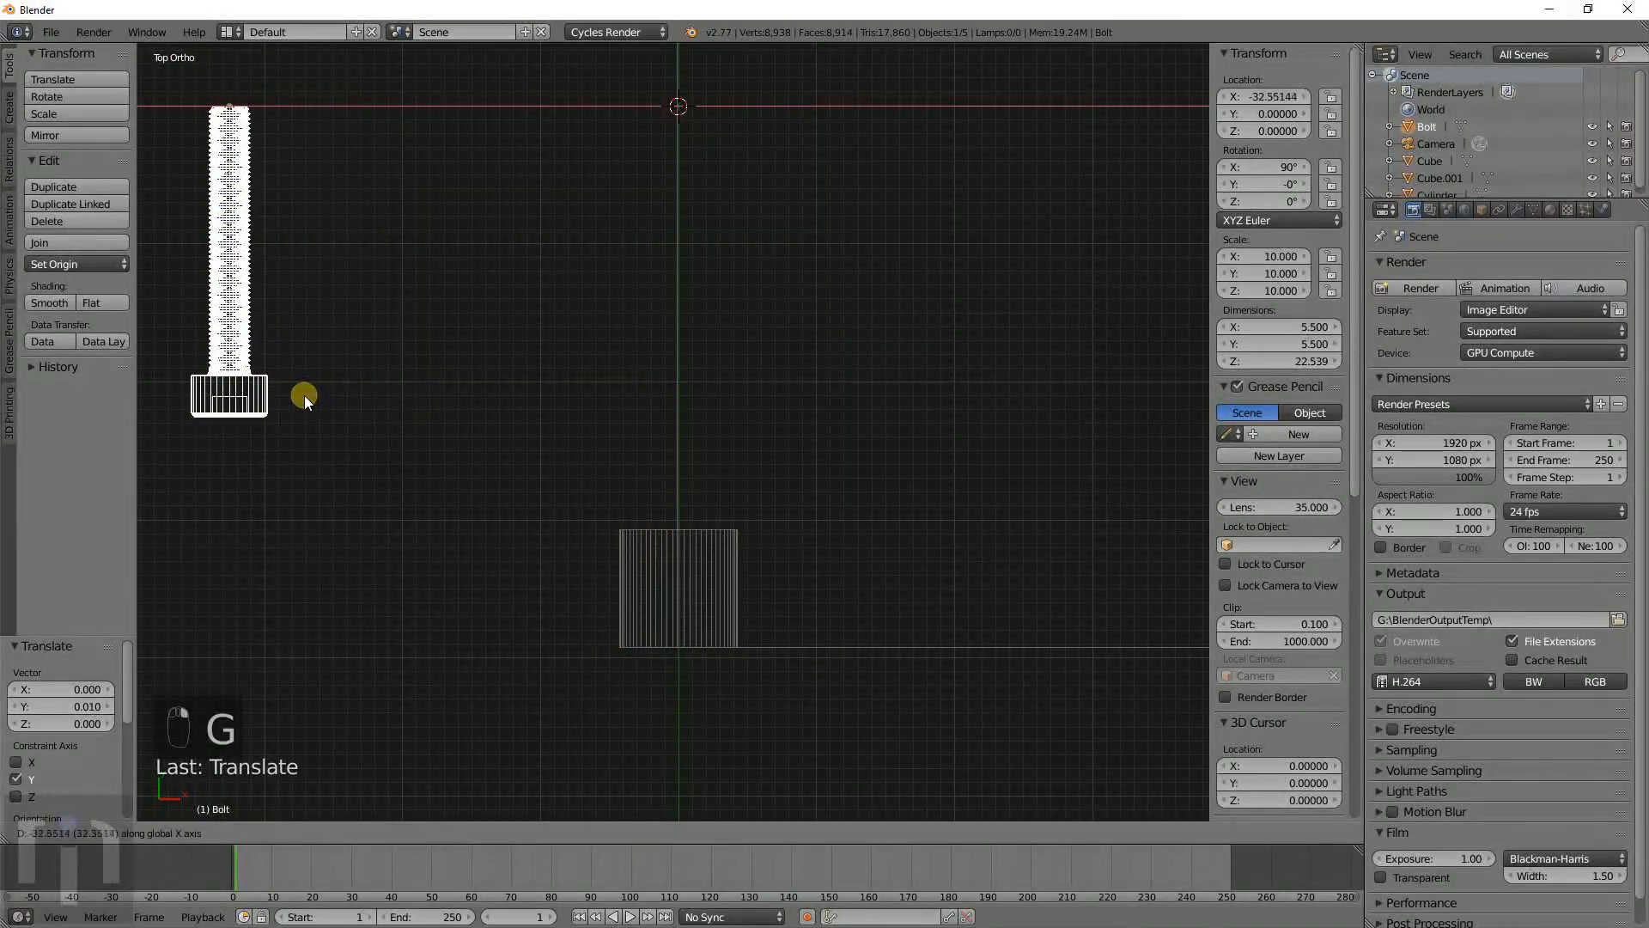
click(278, 395)
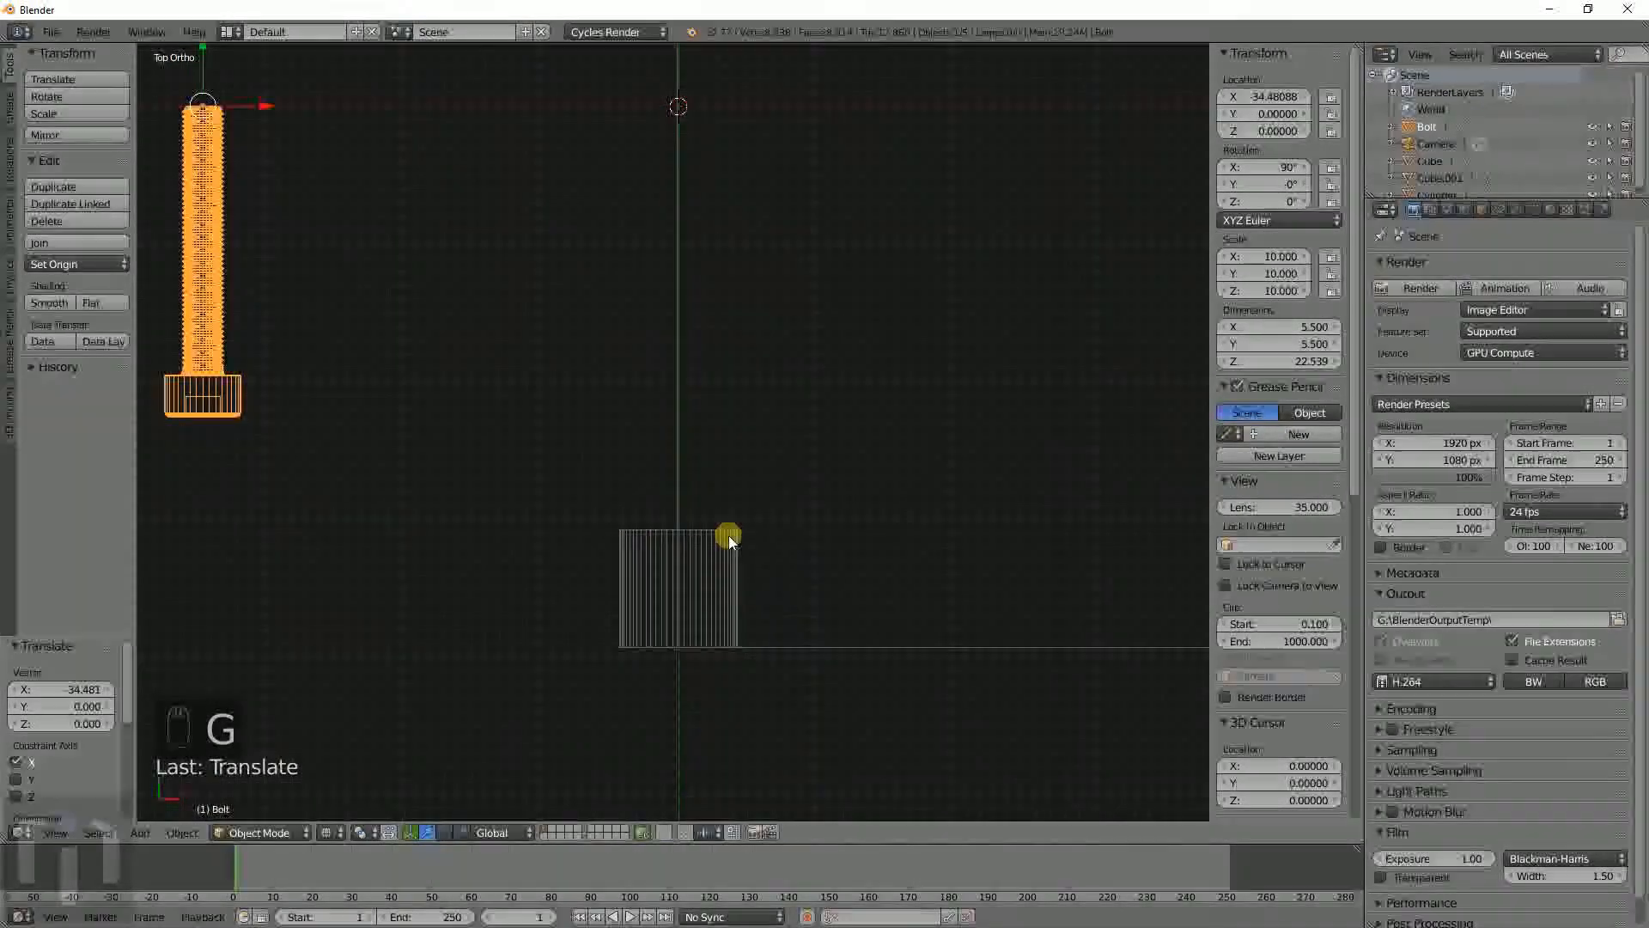
Duplicate the cylinder and place the copy about 8.69 further along Y, leaving a slim gap.
right_click(712, 558)
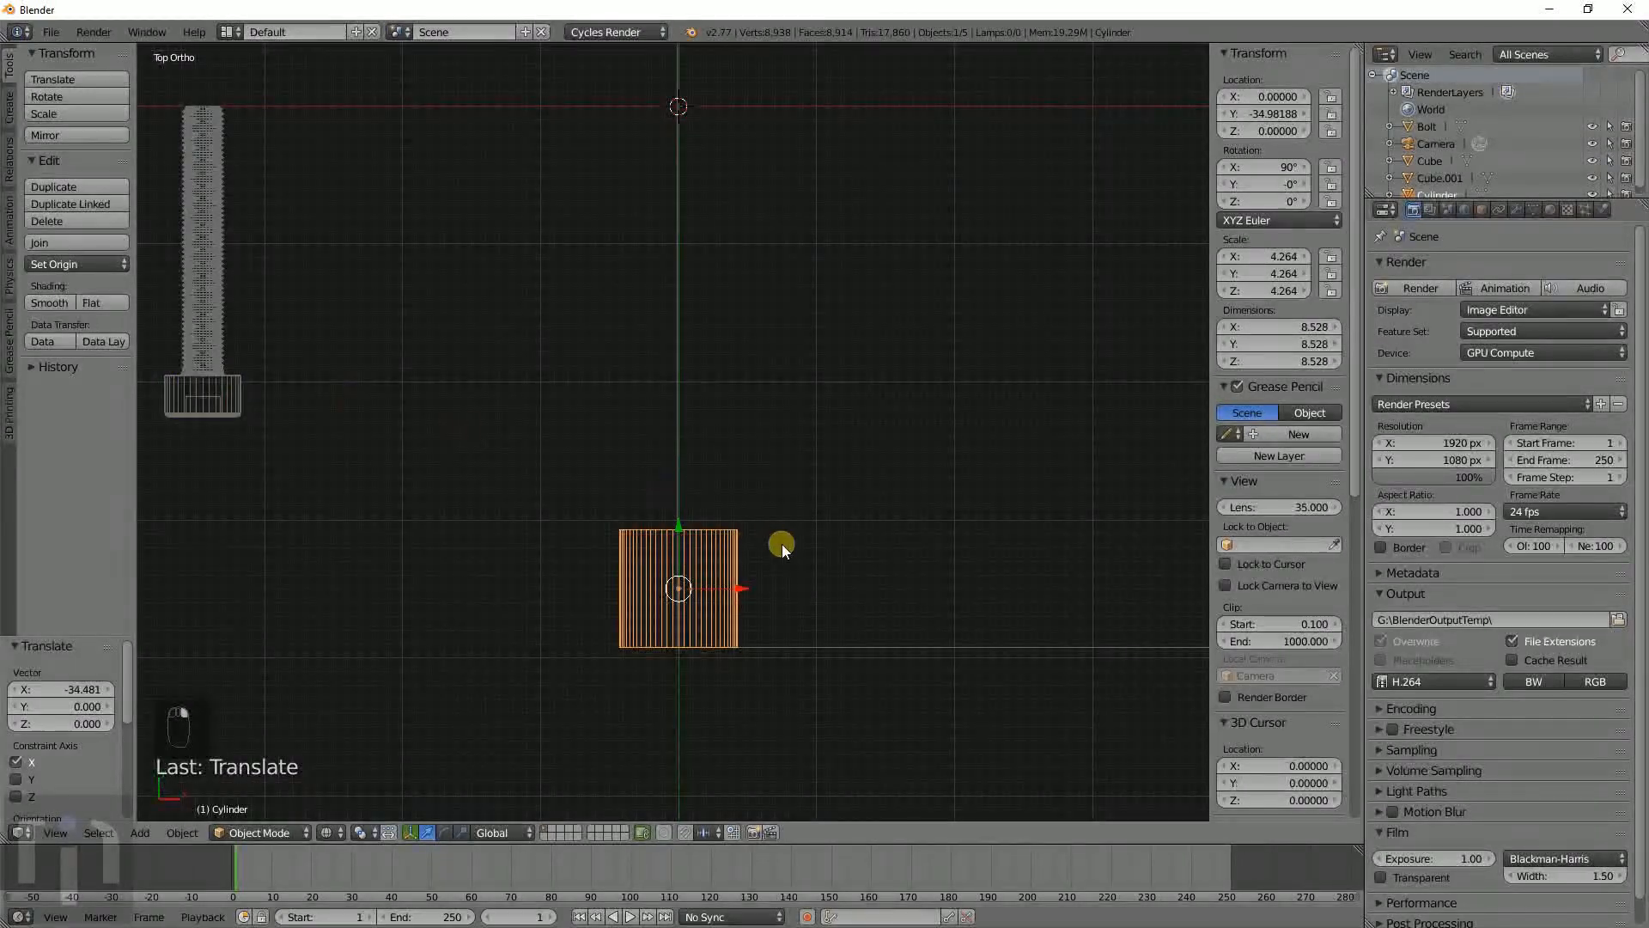
scroll(783, 549, up, 2)
key(shift+d)
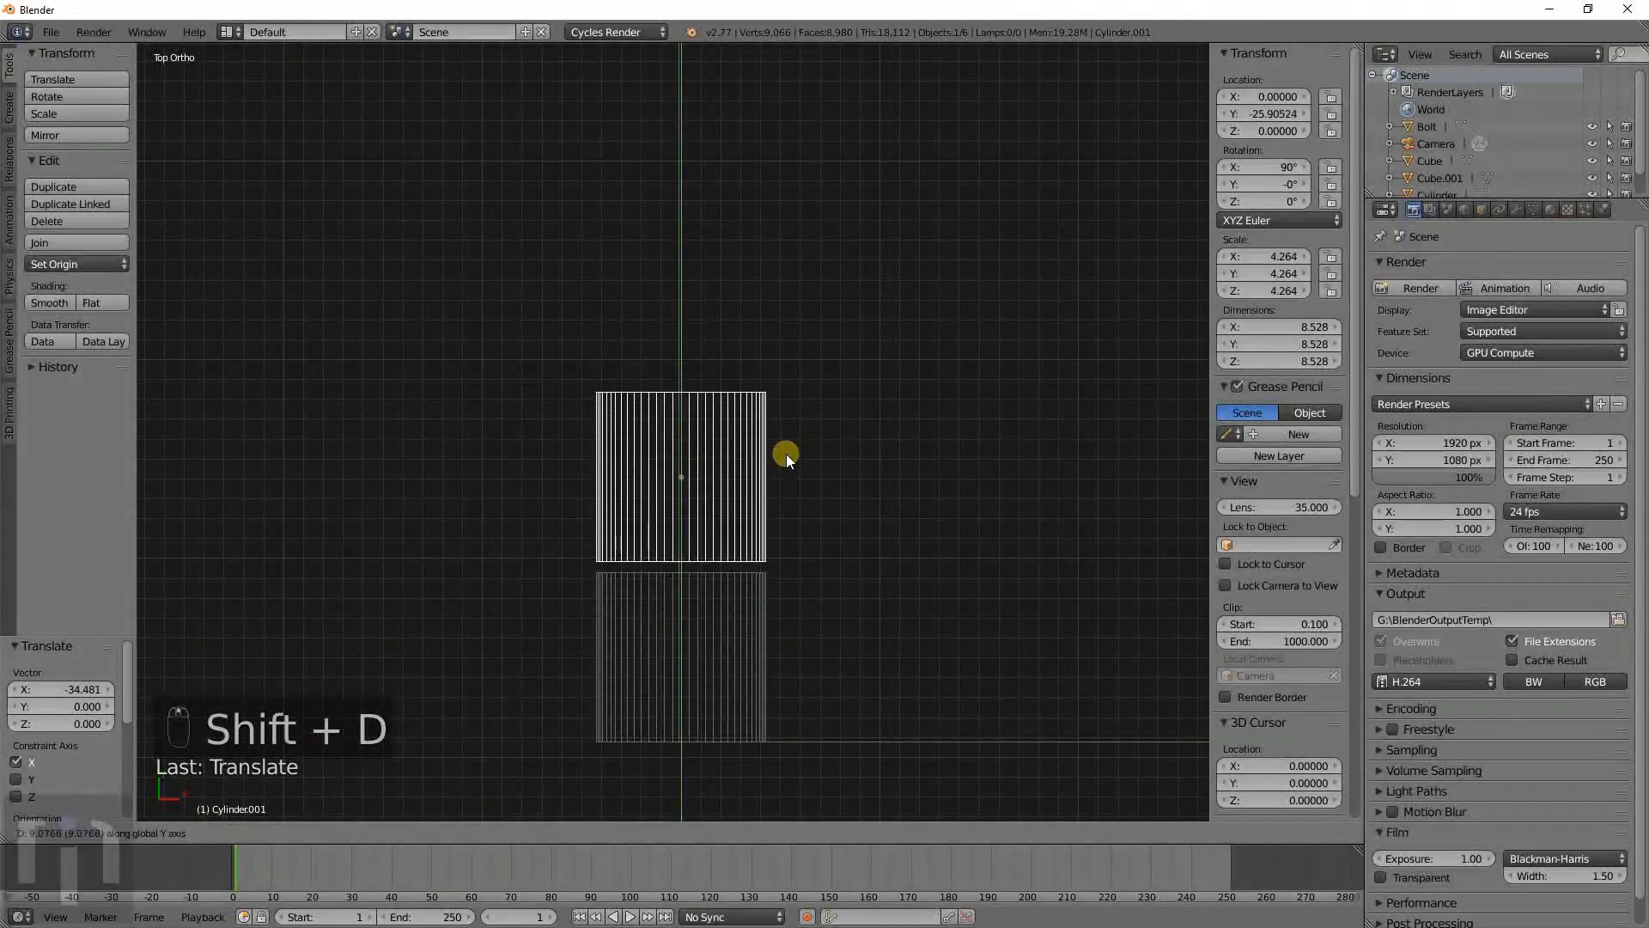
click(785, 462)
shift+middle_drag(780, 564, 699, 466)
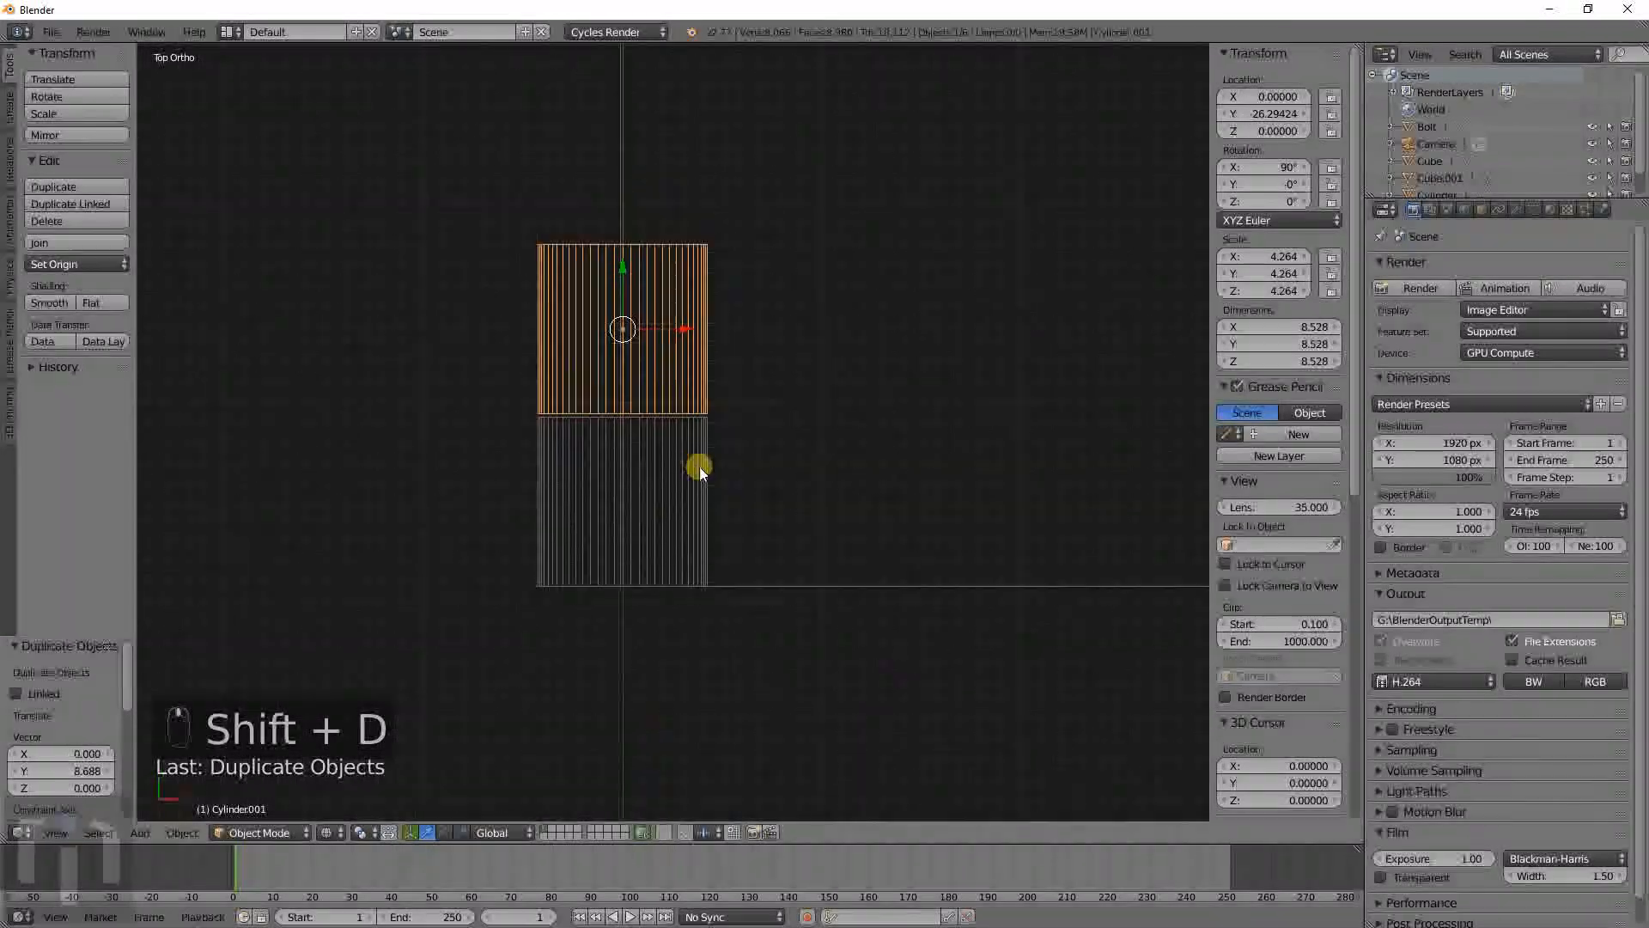
Move the copied cylinder about 0.09 further along Y to widen the gap between the two cylinders.
scroll(689, 448, down, 3)
scroll(714, 436, up, 1)
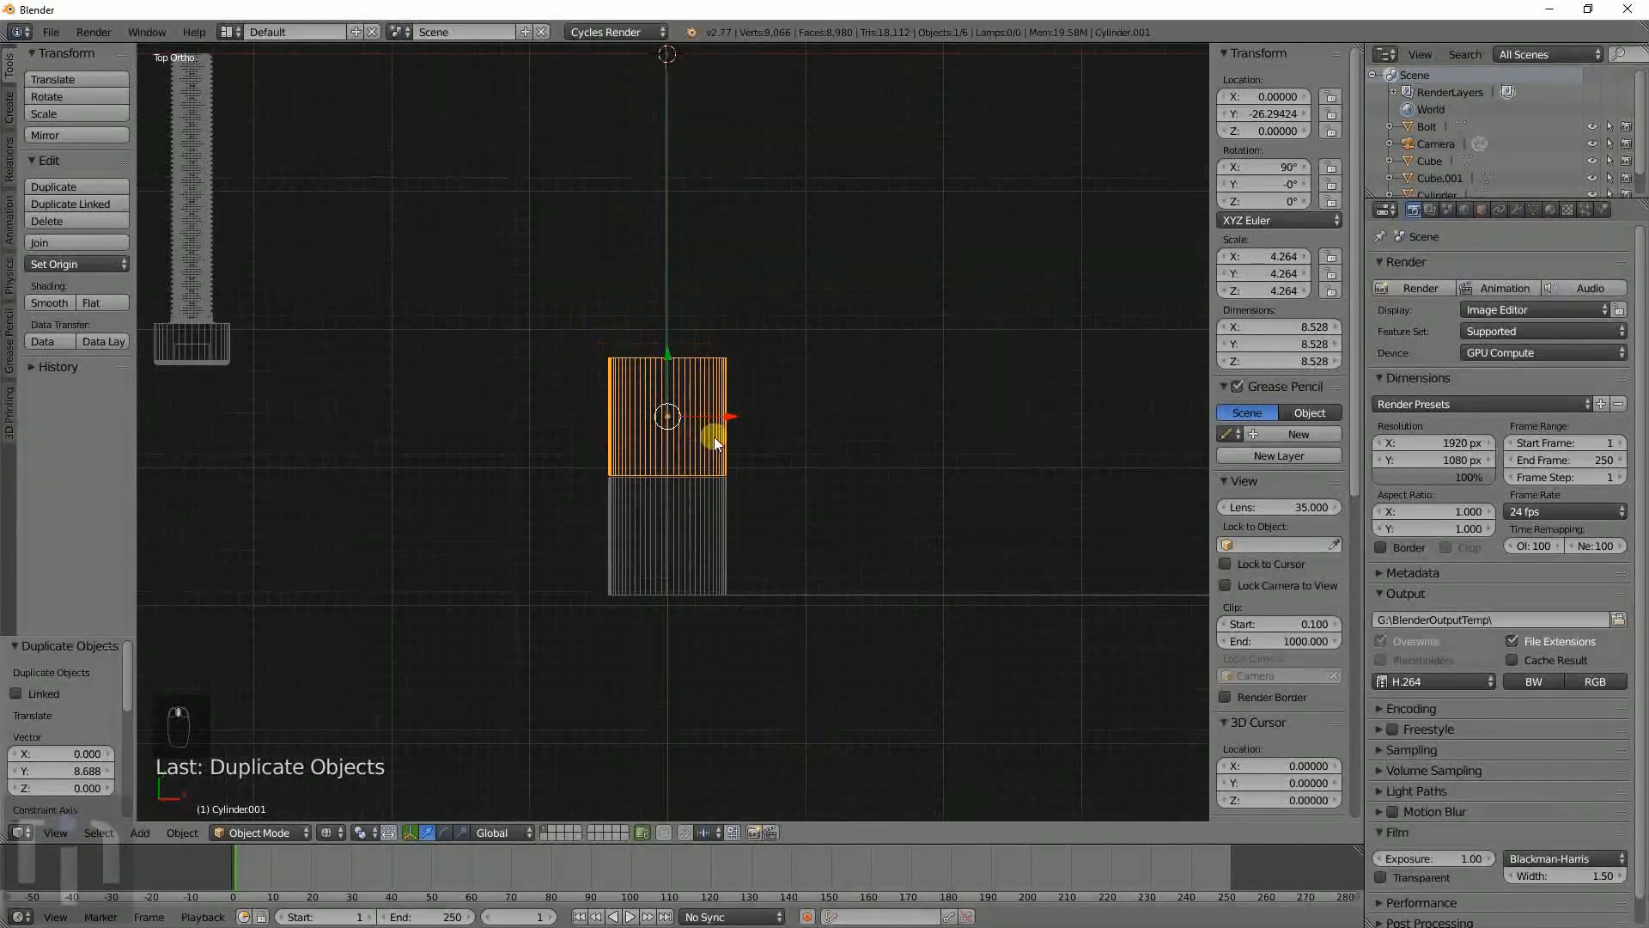
scroll(714, 437, up, 5)
shift+middle_drag(755, 559, 736, 420)
scroll(736, 420, up, 5)
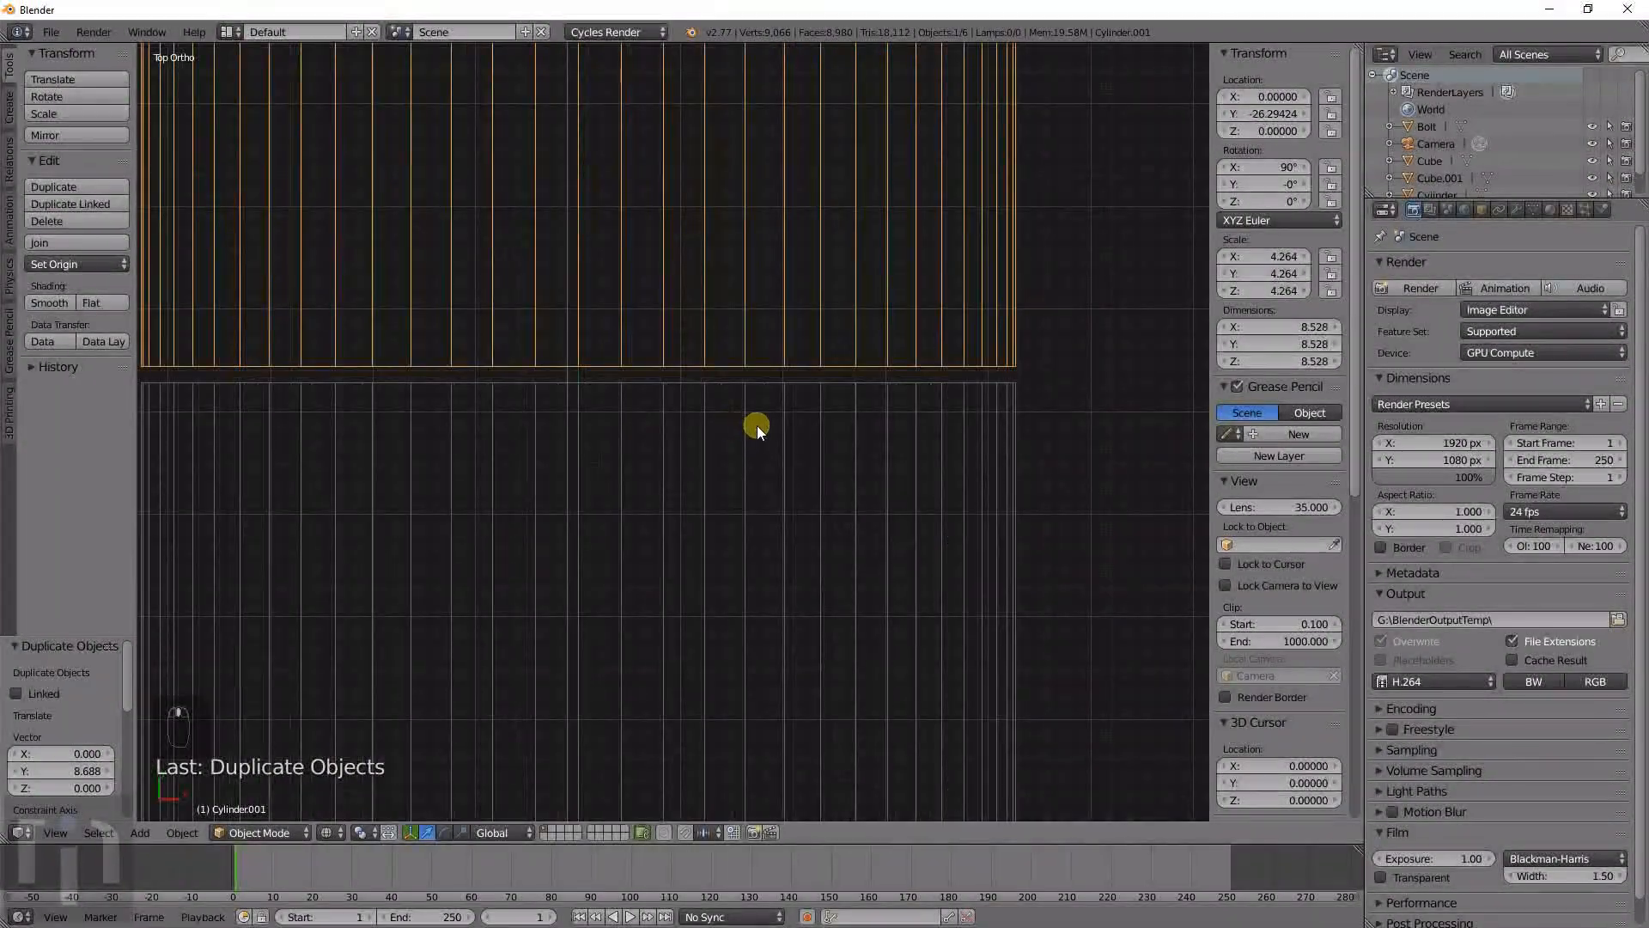
key(g)
click(756, 416)
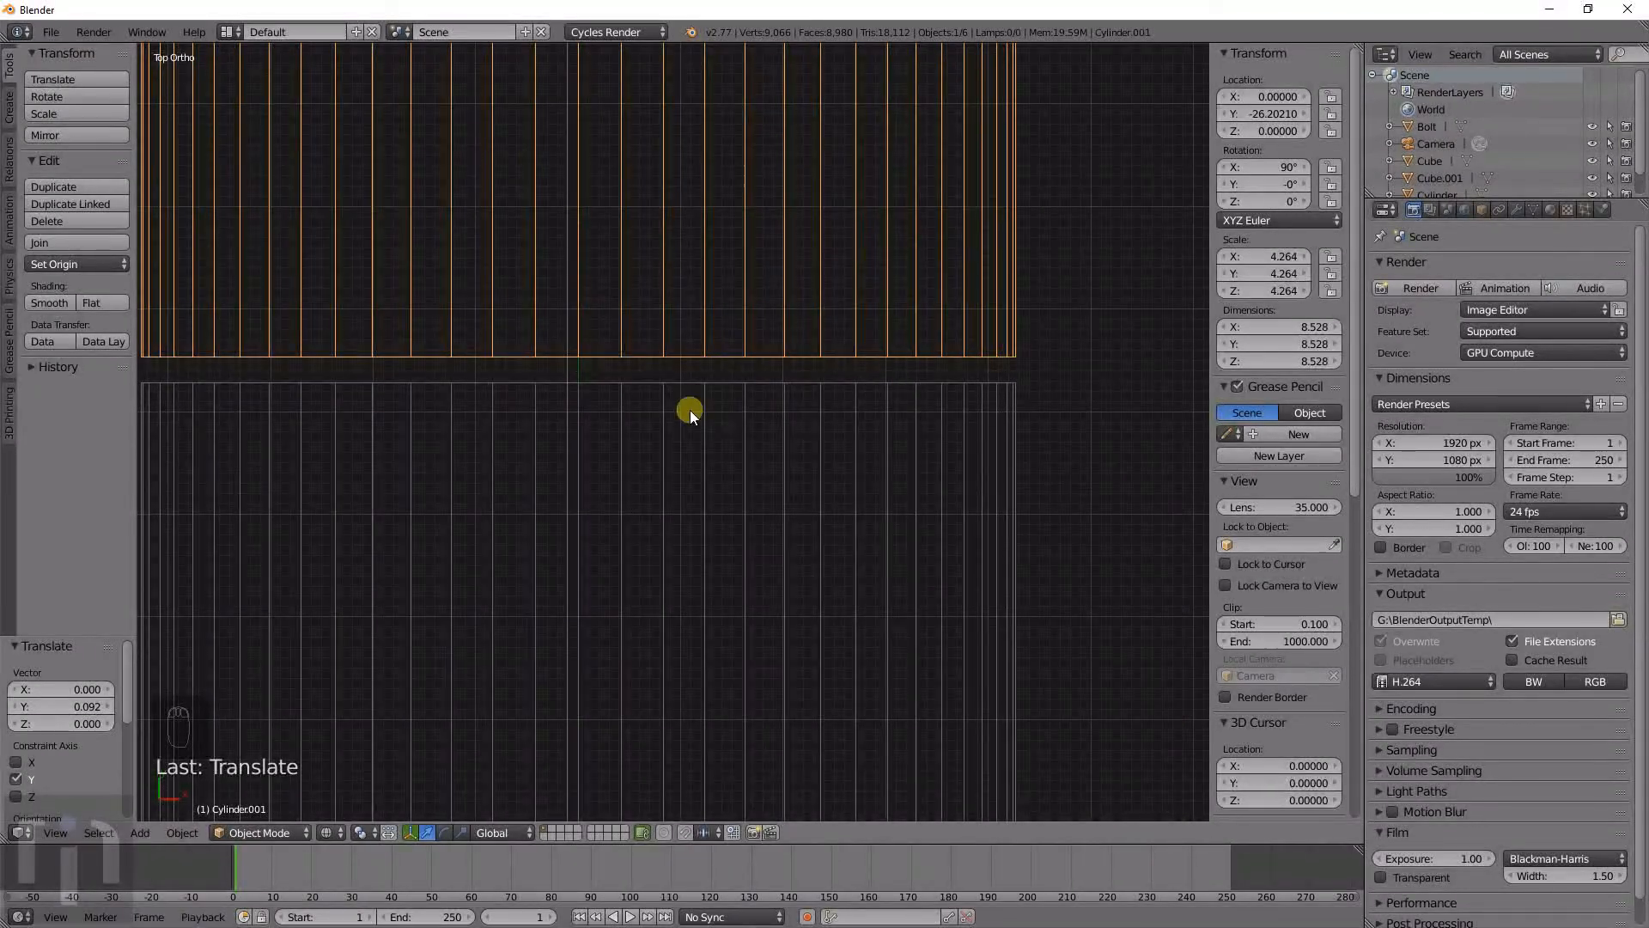
Duplicate the second cylinder and place the third about 8.79 further along Y.
scroll(691, 416, down, 5)
scroll(714, 333, down, 3)
shift+middle_drag(711, 332, 709, 522)
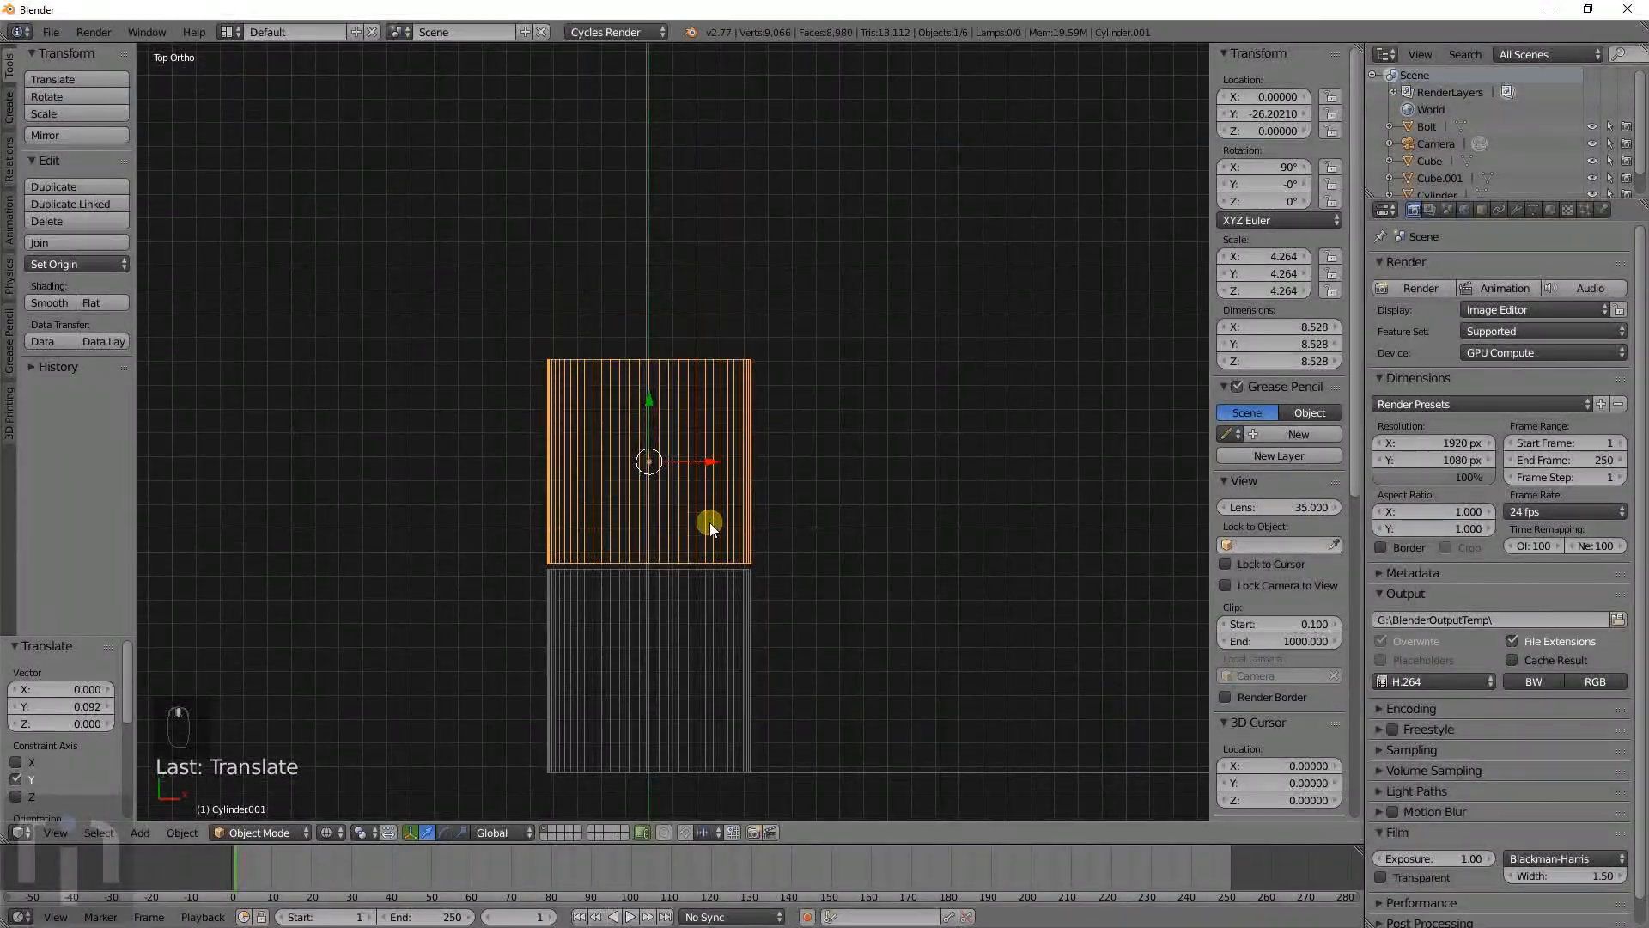
key(shift+d)
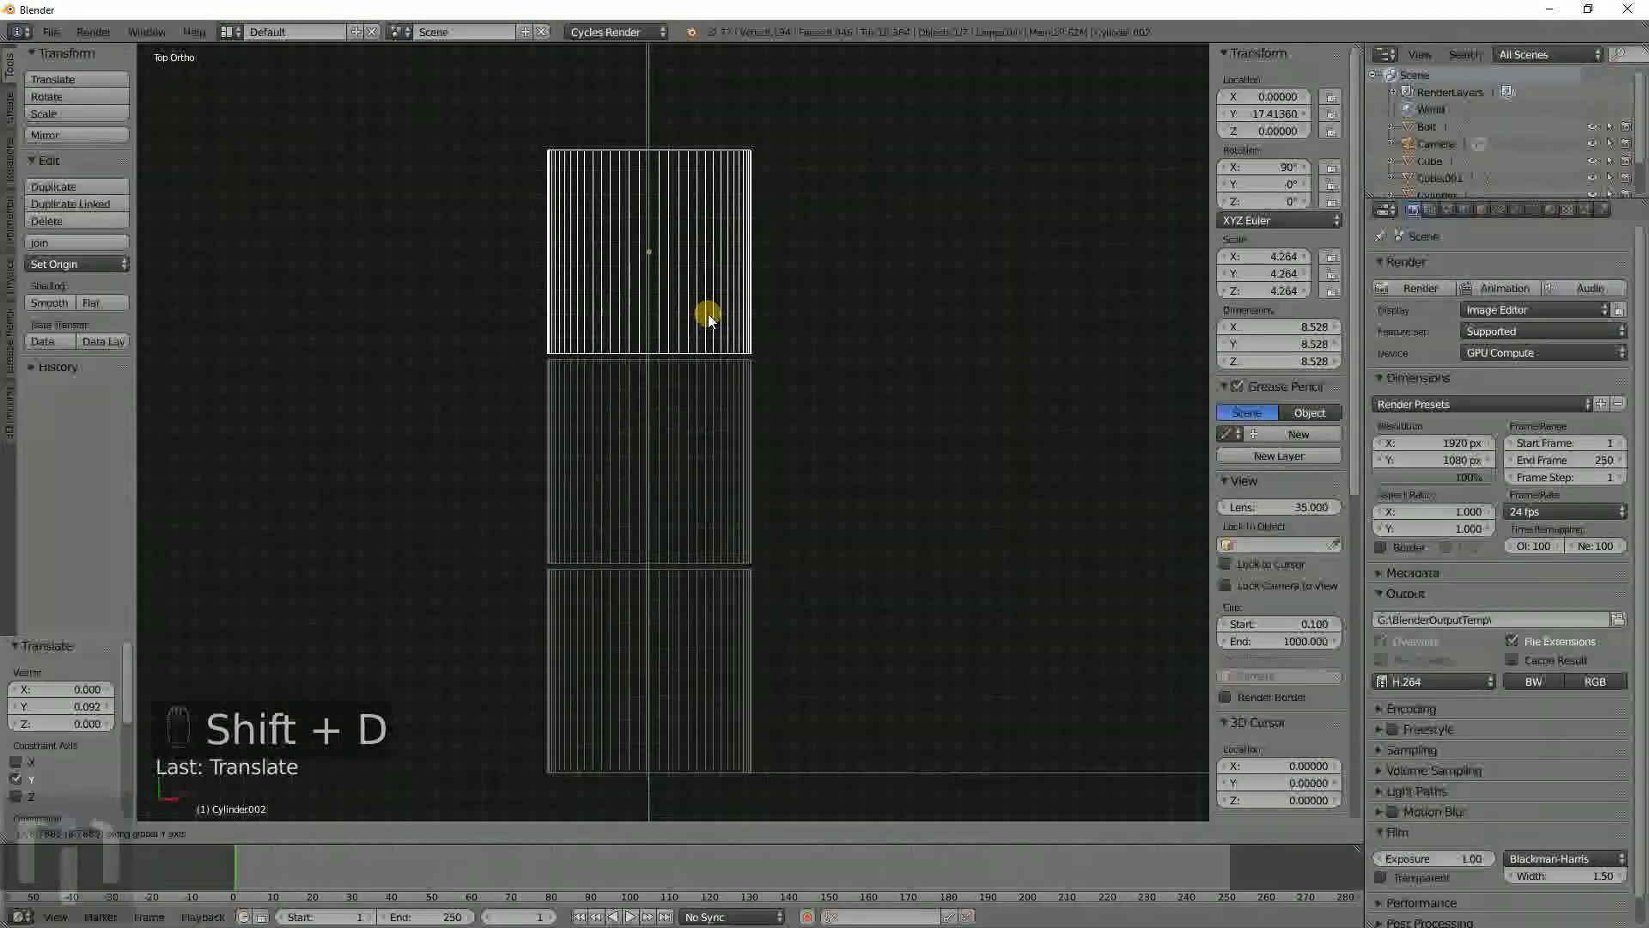
click(708, 319)
Duplicate the third cylinder and place the fourth about 8.81 further along Y.
scroll(699, 312, down, 4)
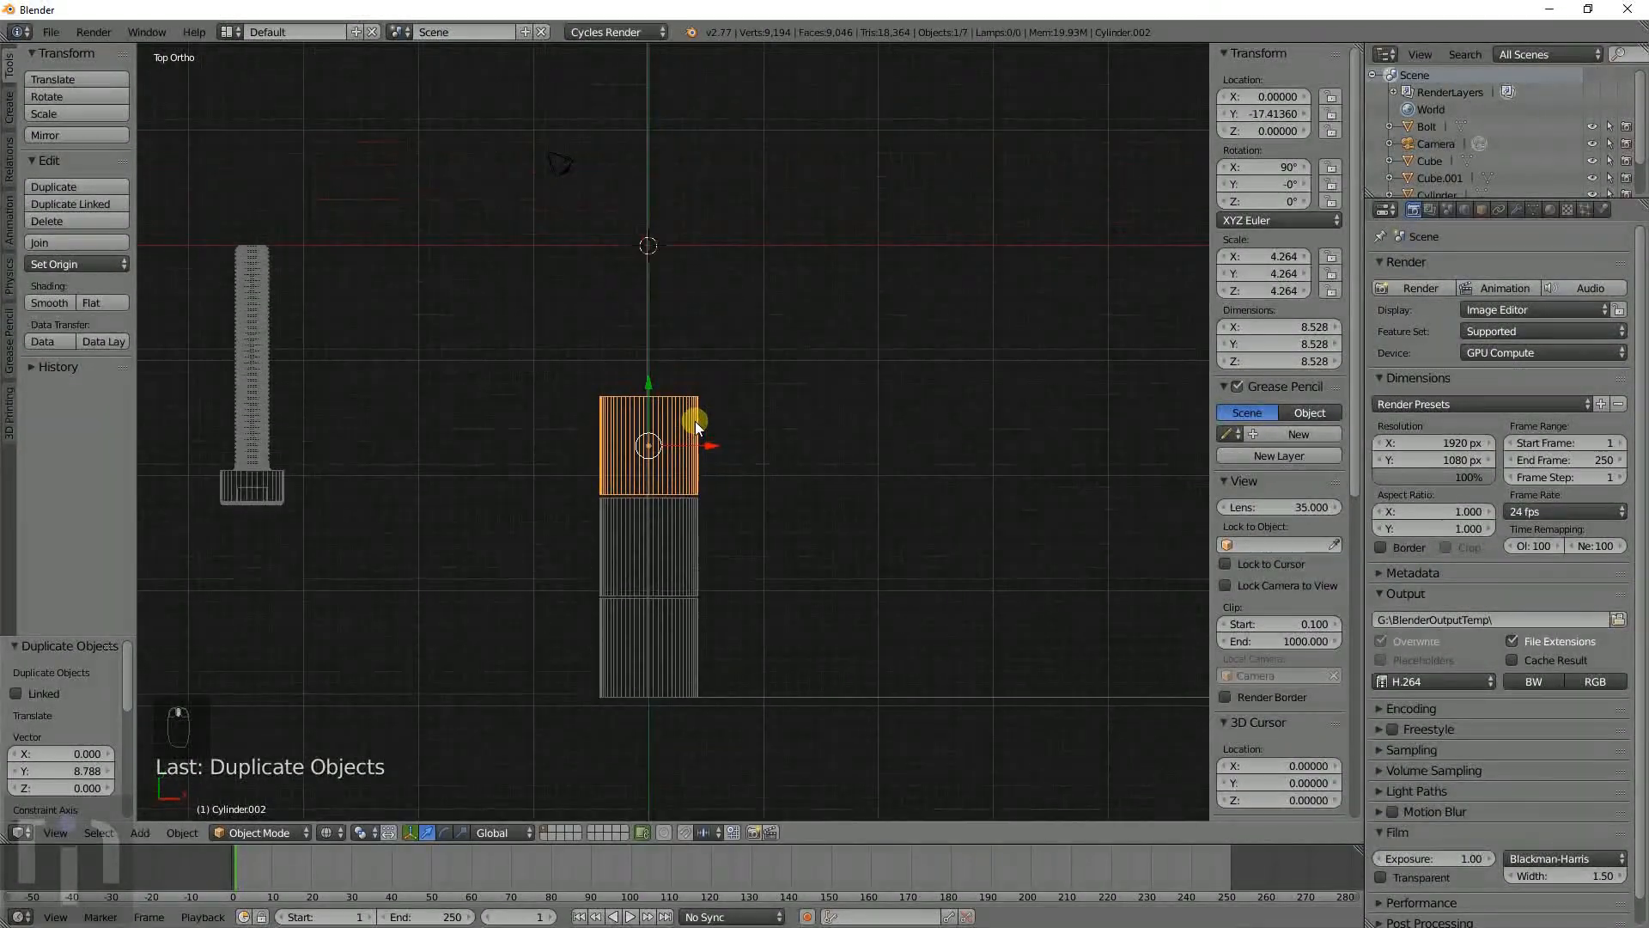
key(shift+d)
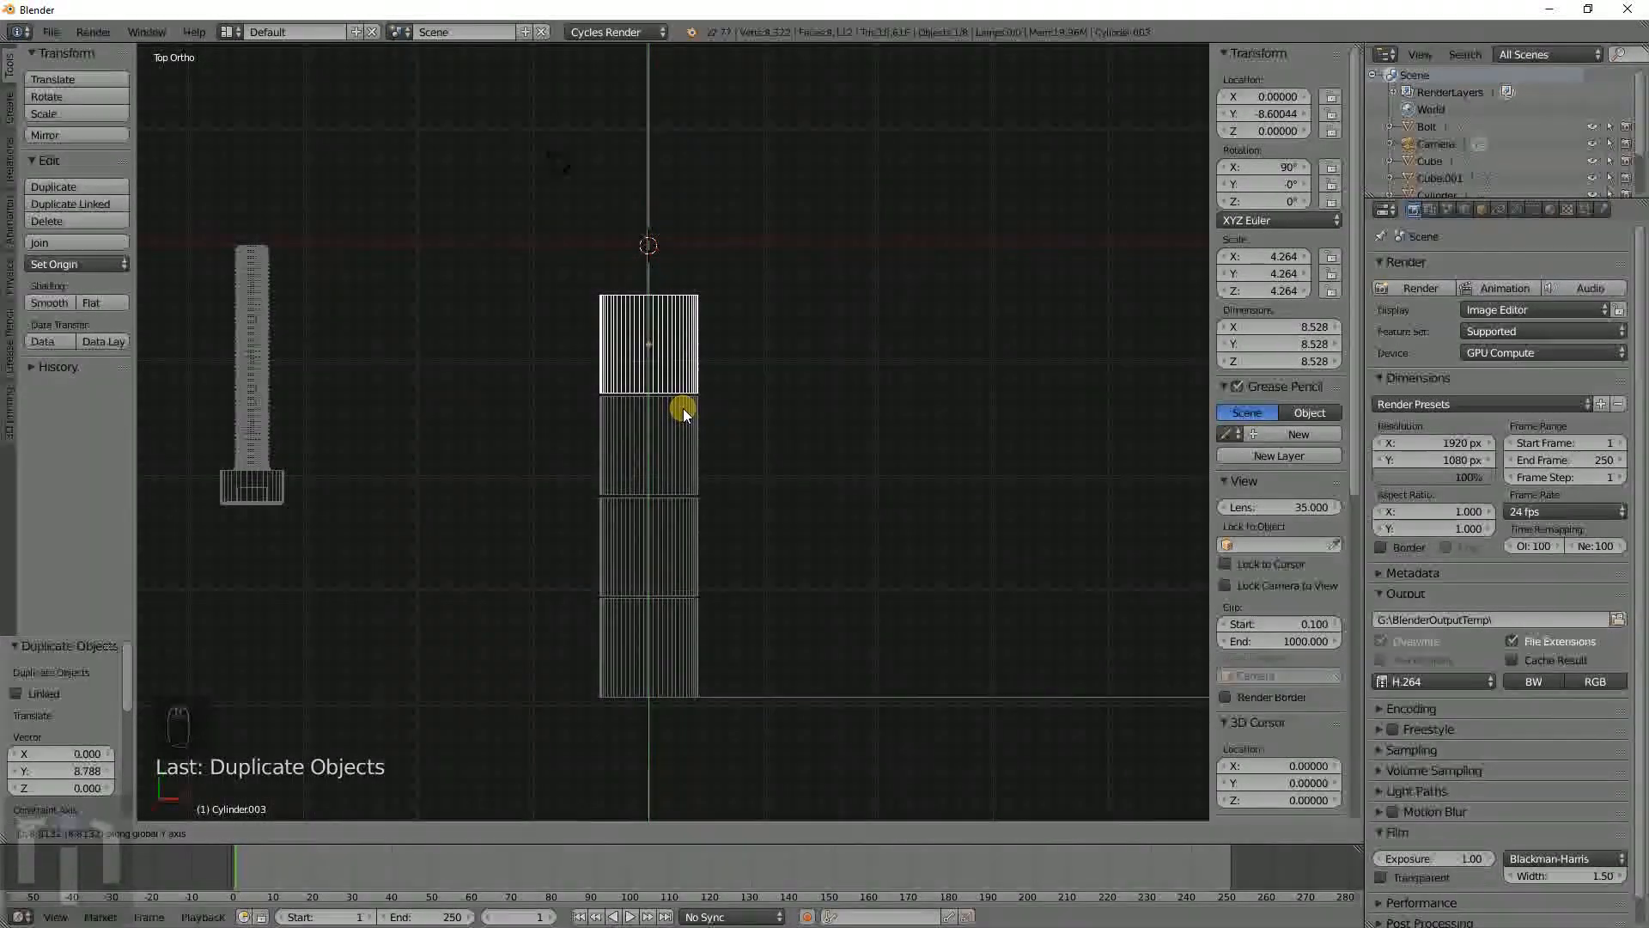
click(683, 410)
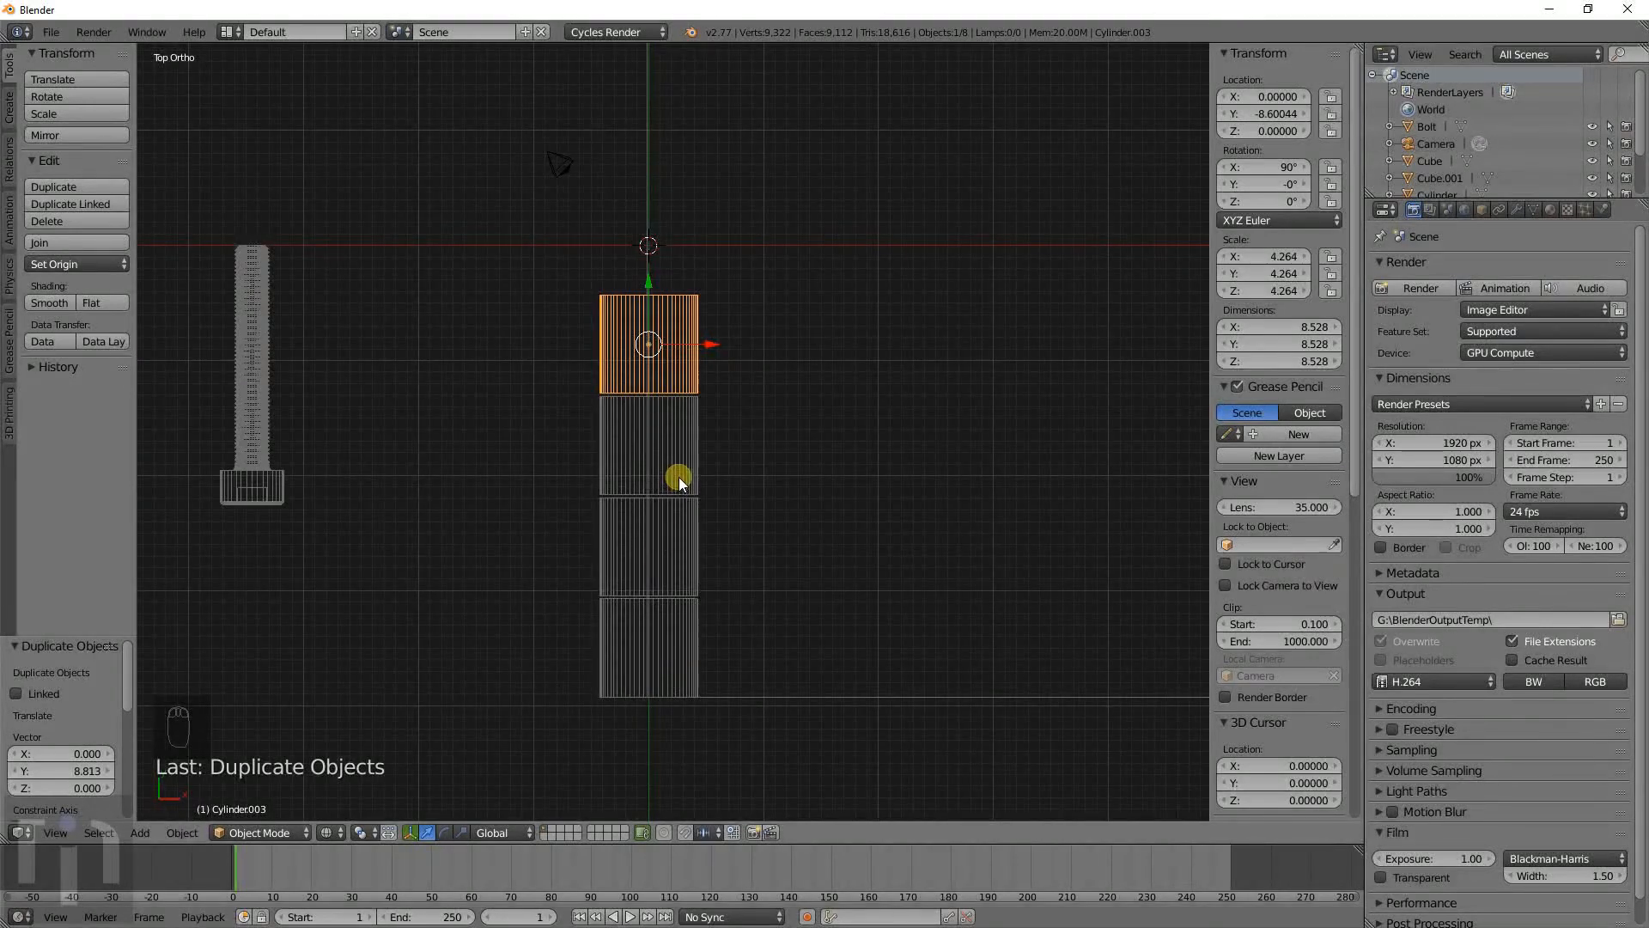
Duplicate all four cylinders together and move the copies about 43.67 along Y, near the slabs' back corner.
shift+middle_drag(741, 373, 718, 555)
scroll(718, 555, down, 2)
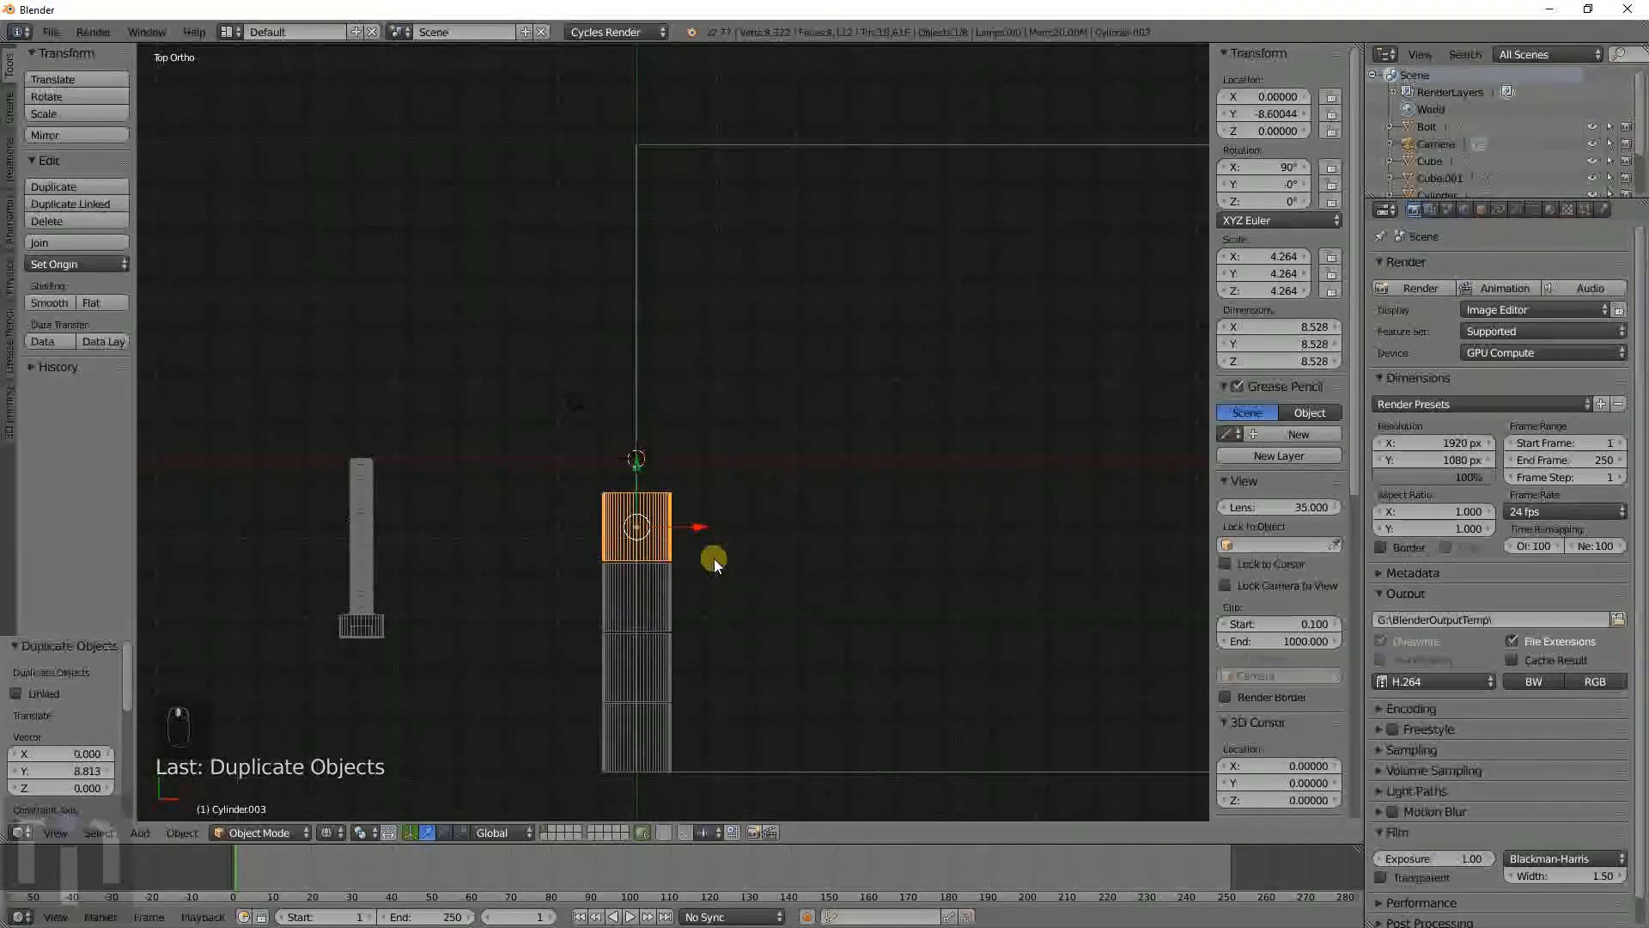
shift+click(617, 600)
shift+click(621, 682)
shift+click(613, 750)
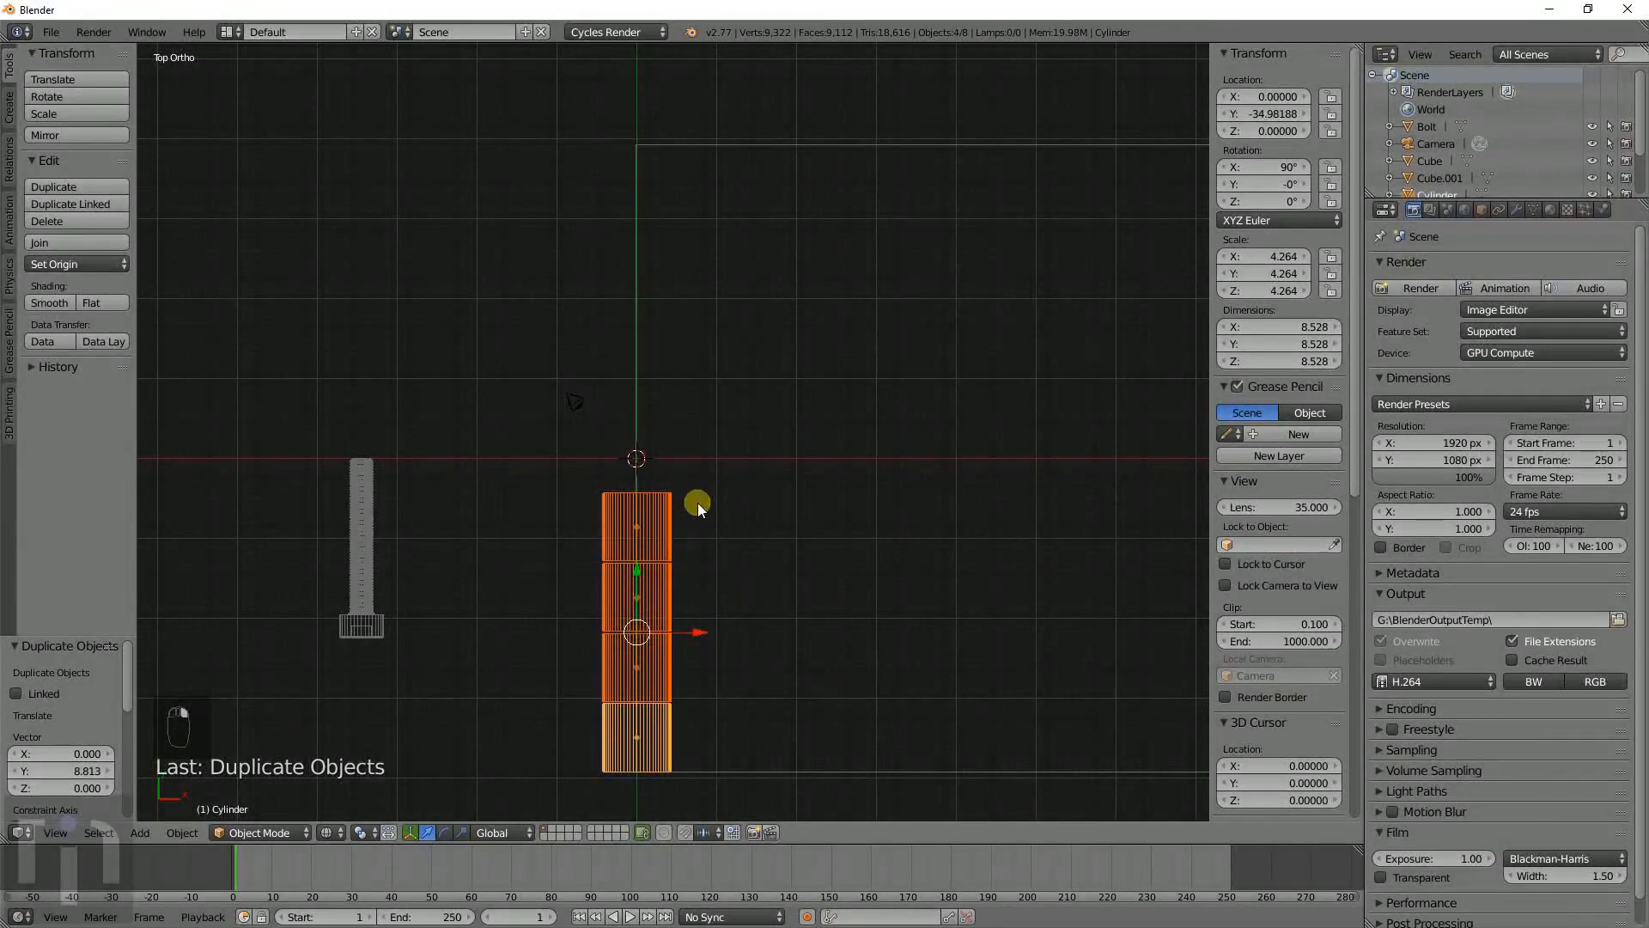
scroll(697, 502, down, 2)
key(shift+d)
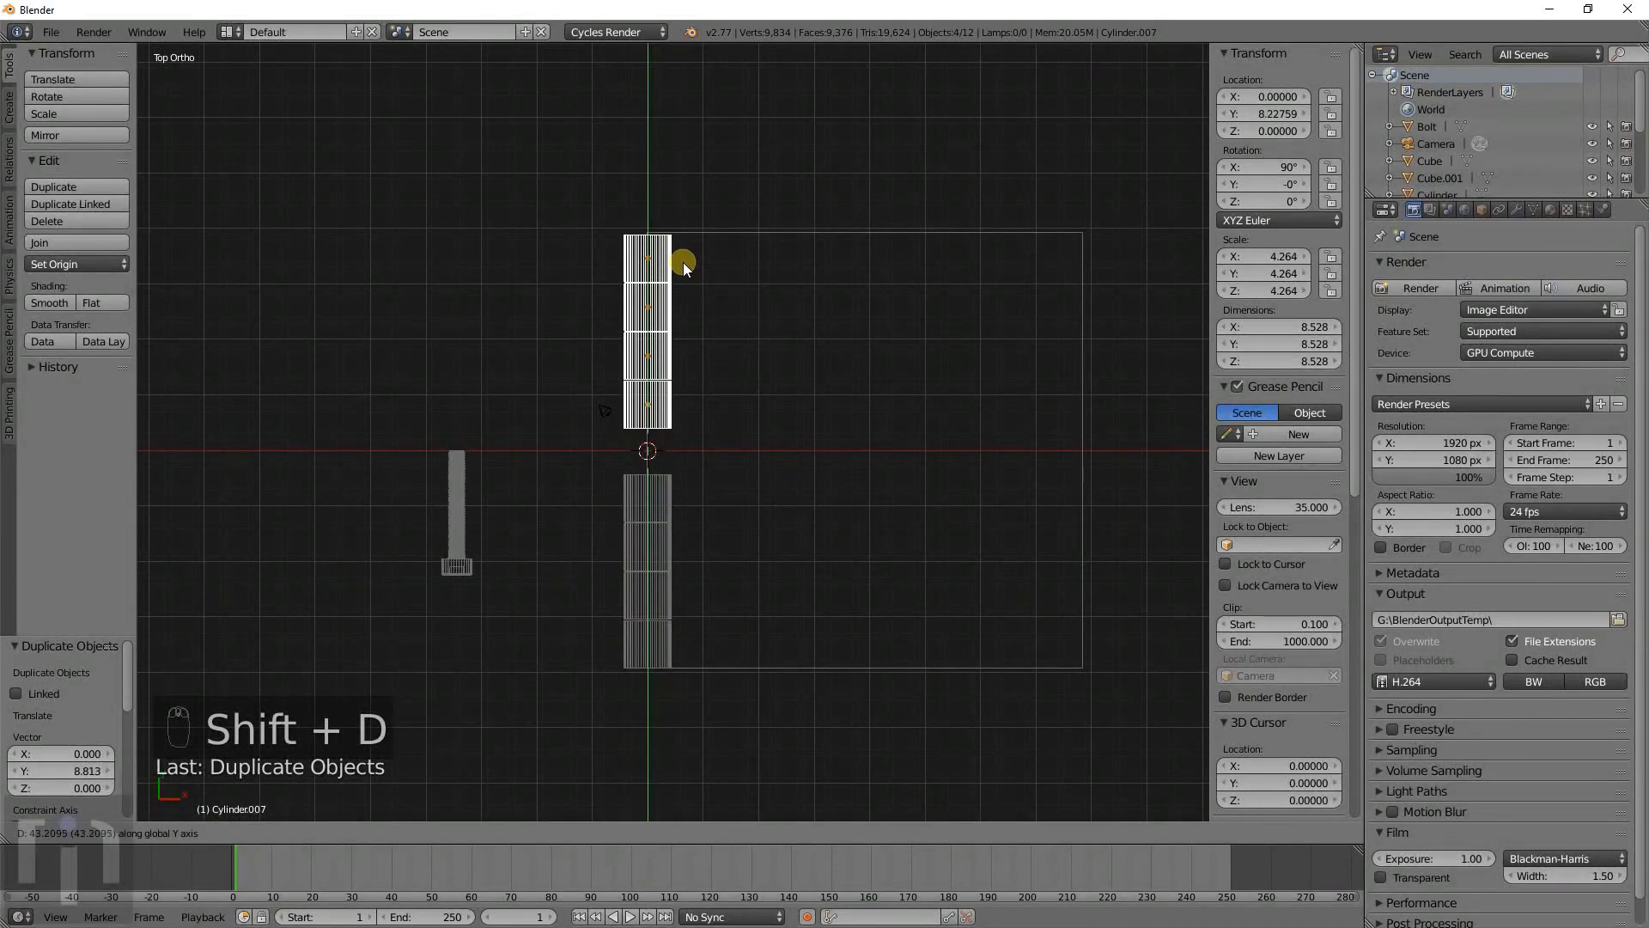
click(684, 260)
shift+middle_drag(684, 266, 677, 394)
scroll(665, 369, up, 5)
shift+middle_drag(648, 288, 659, 475)
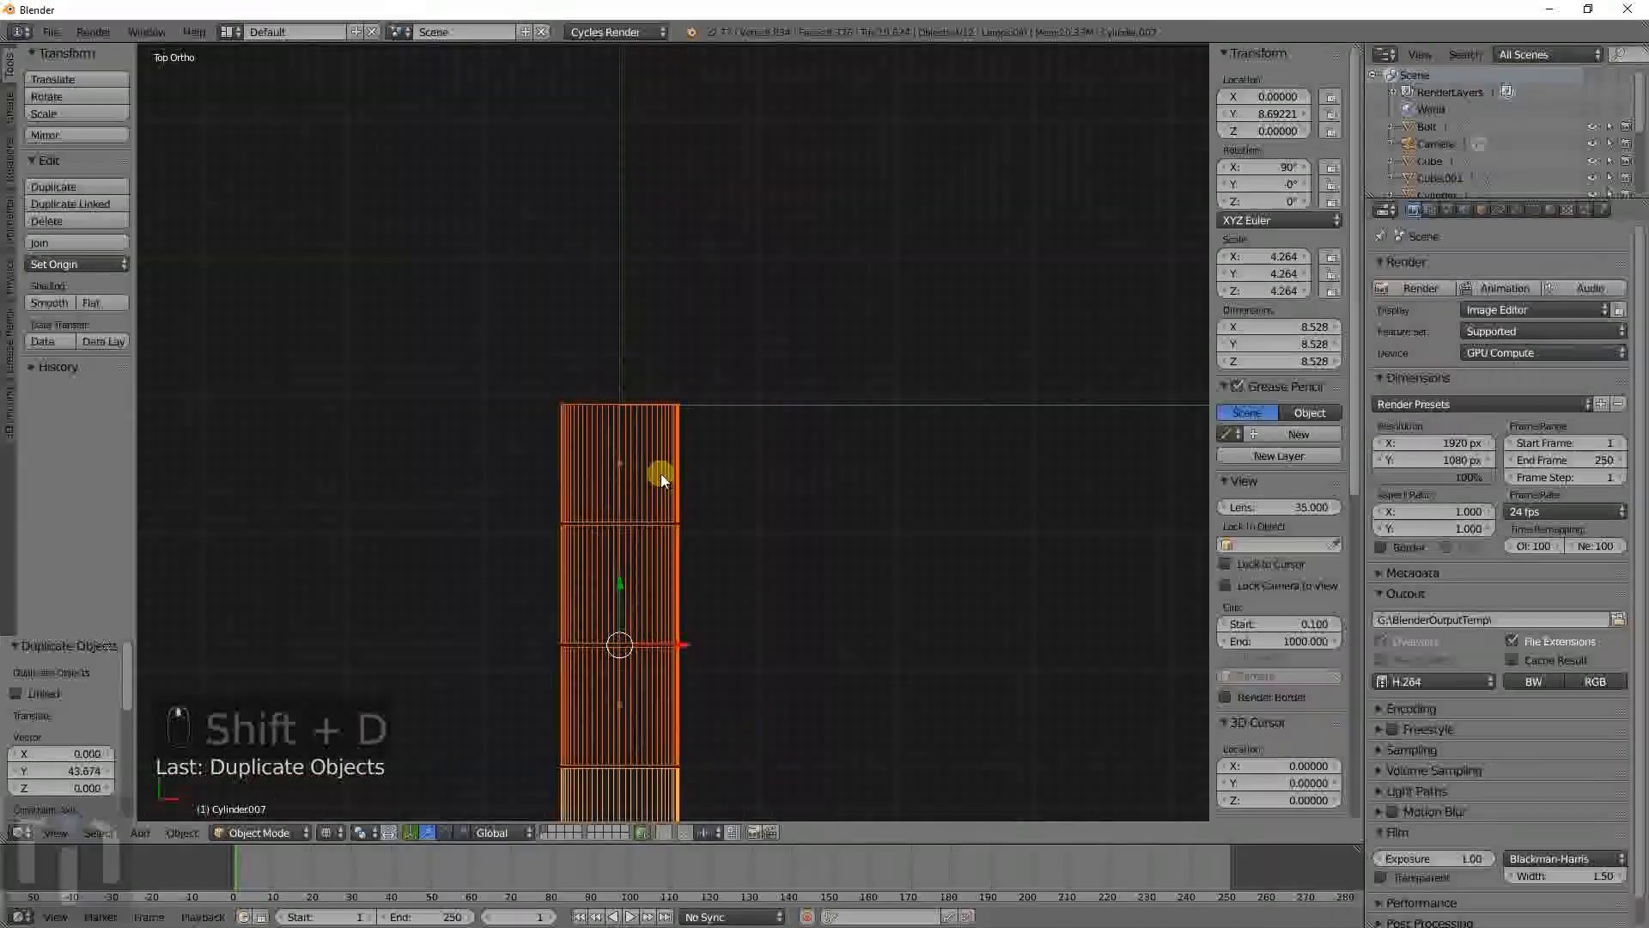
Shift the four copied cylinders about -0.09 along Y towards the slabs' back edge.
scroll(657, 478, up, 6)
scroll(657, 478, up, 4)
key(g)
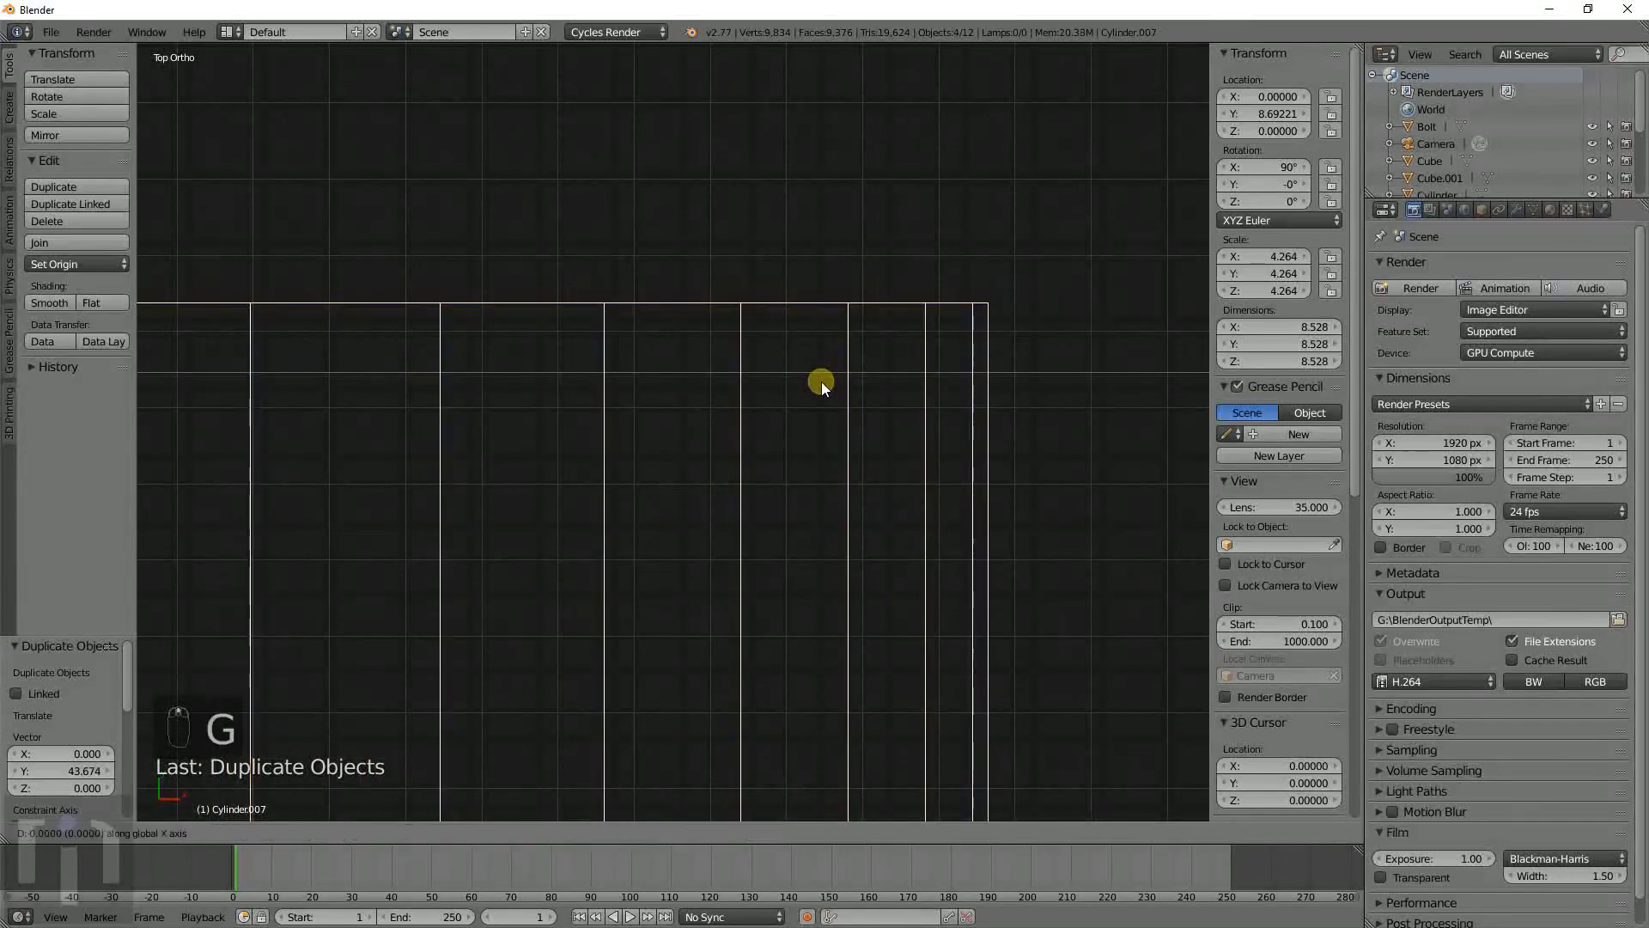
click(812, 449)
Nudge the four copied cylinders about -0.002 along Y to line up with the slabs' back edge.
shift+middle_drag(917, 446, 615, 475)
scroll(613, 478, up, 11)
shift+middle_drag(717, 264, 661, 499)
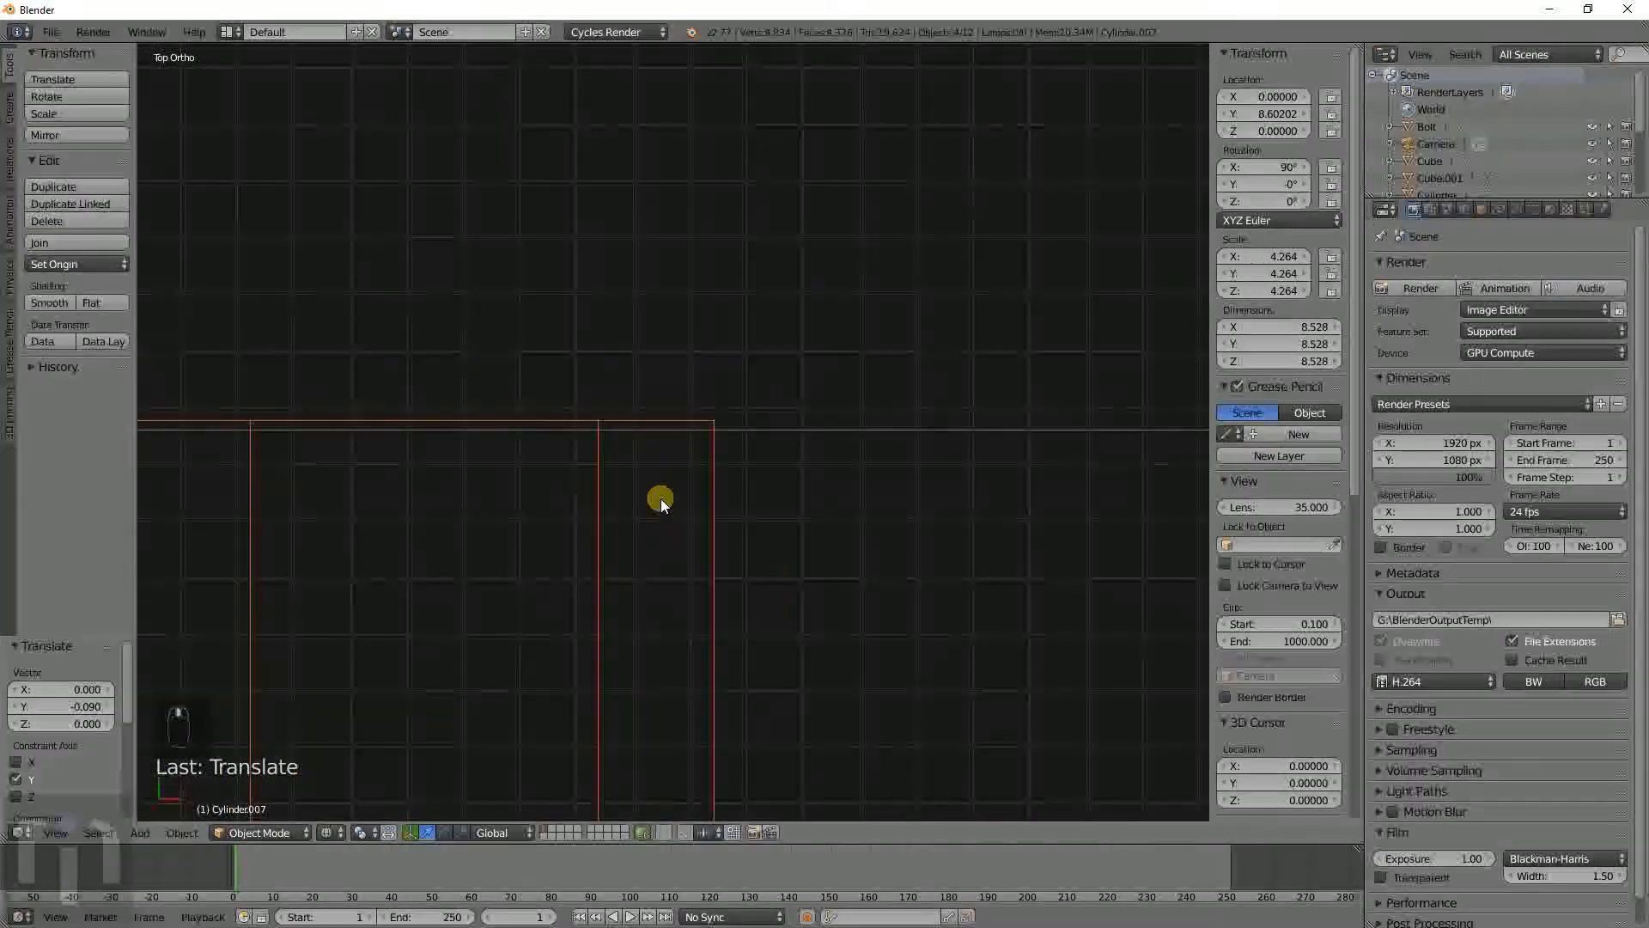
scroll(666, 495, up, 5)
key(g)
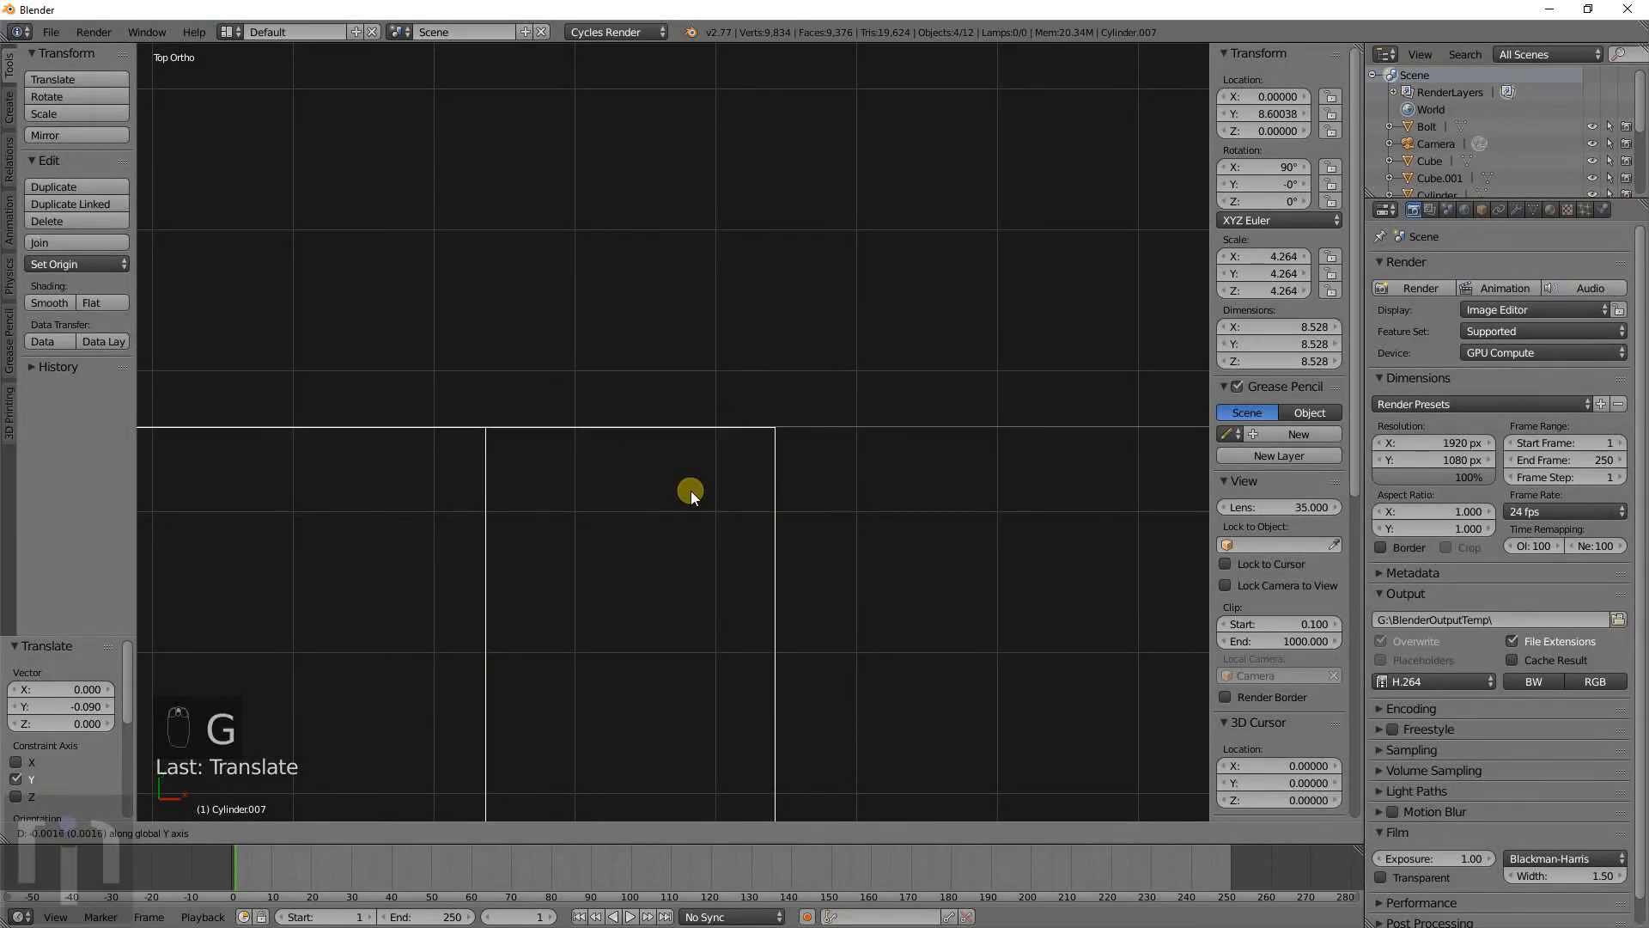
click(690, 489)
scroll(690, 490, down, 6)
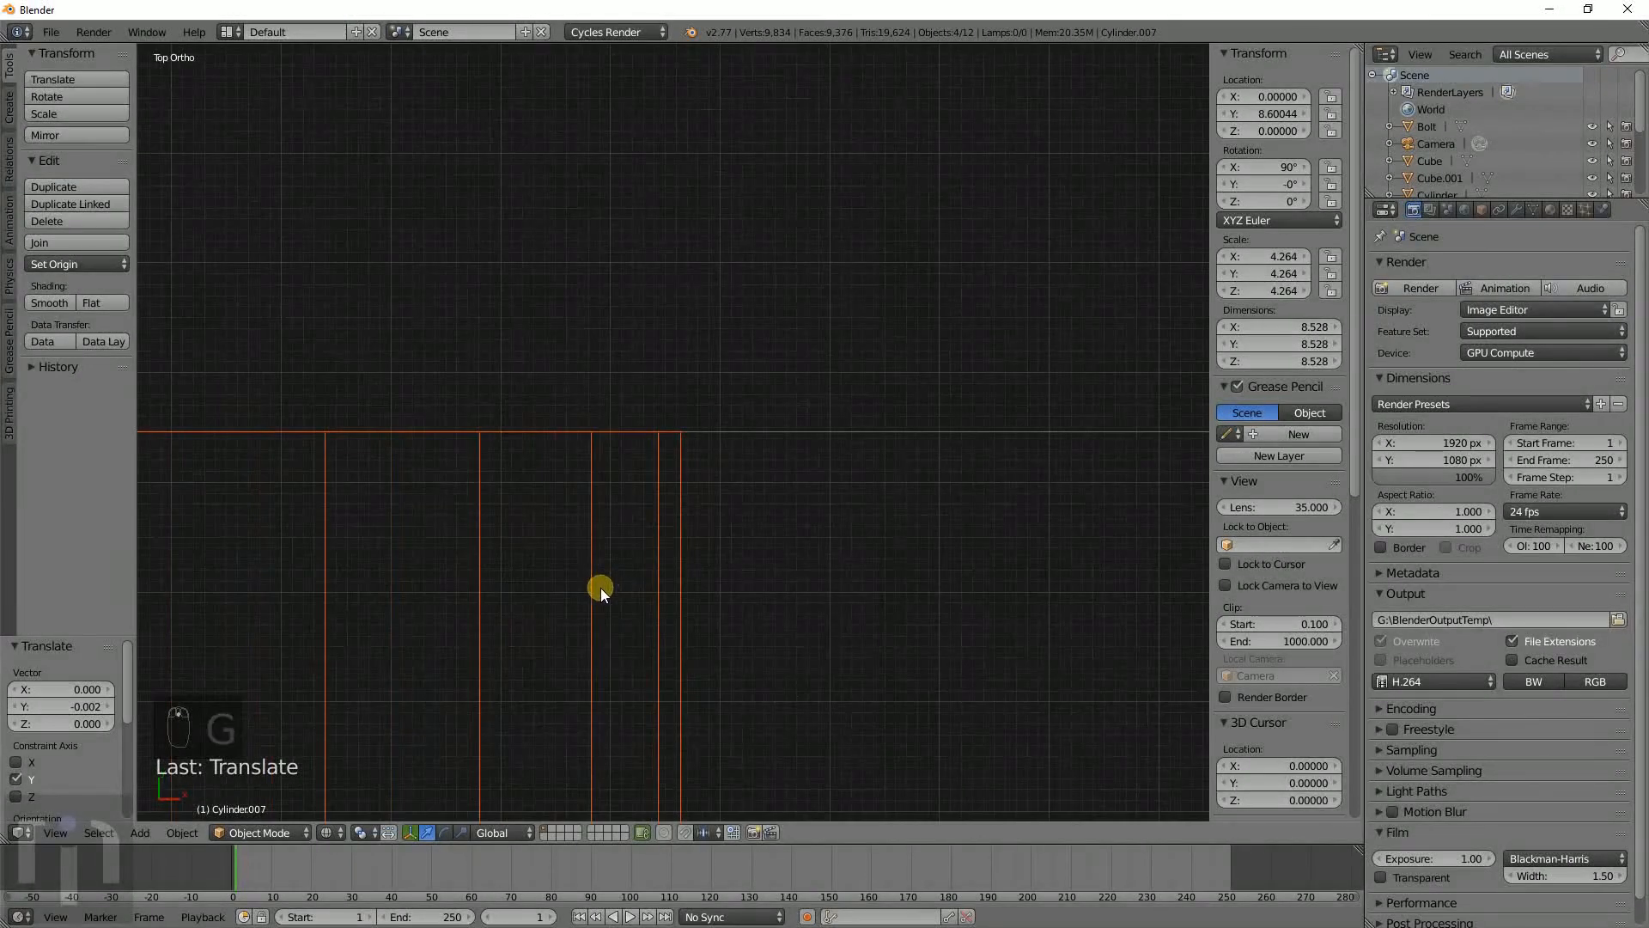
scroll(566, 608, down, 10)
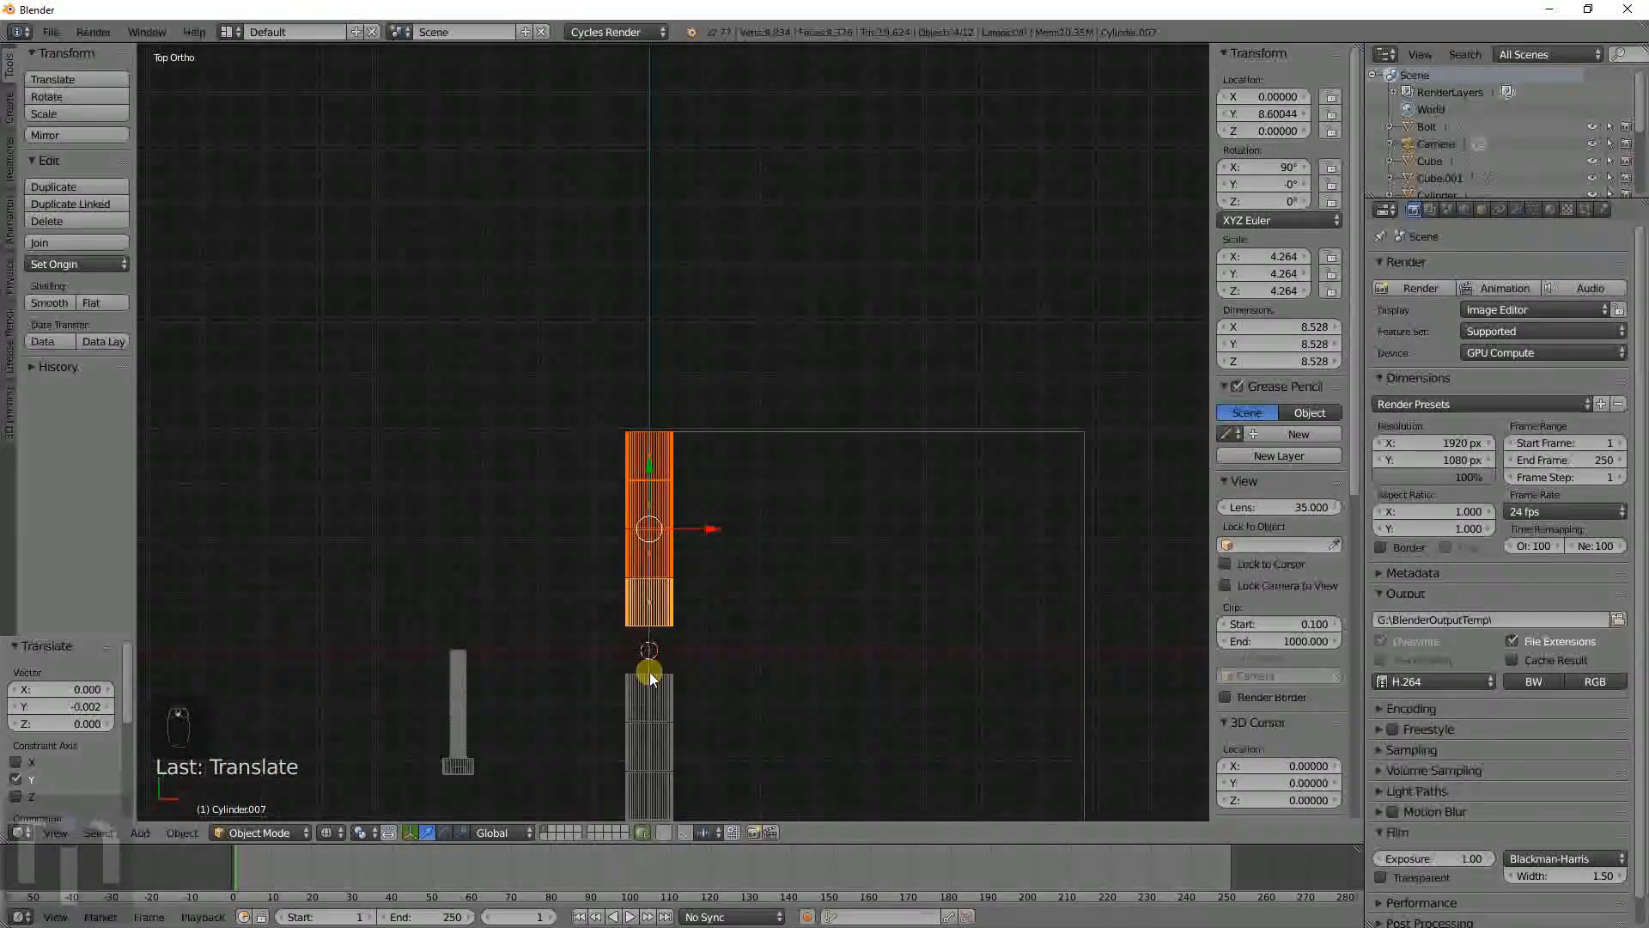
Select all eight cylinders together from the front view, including those hidden behind one another.
key(KP_1)
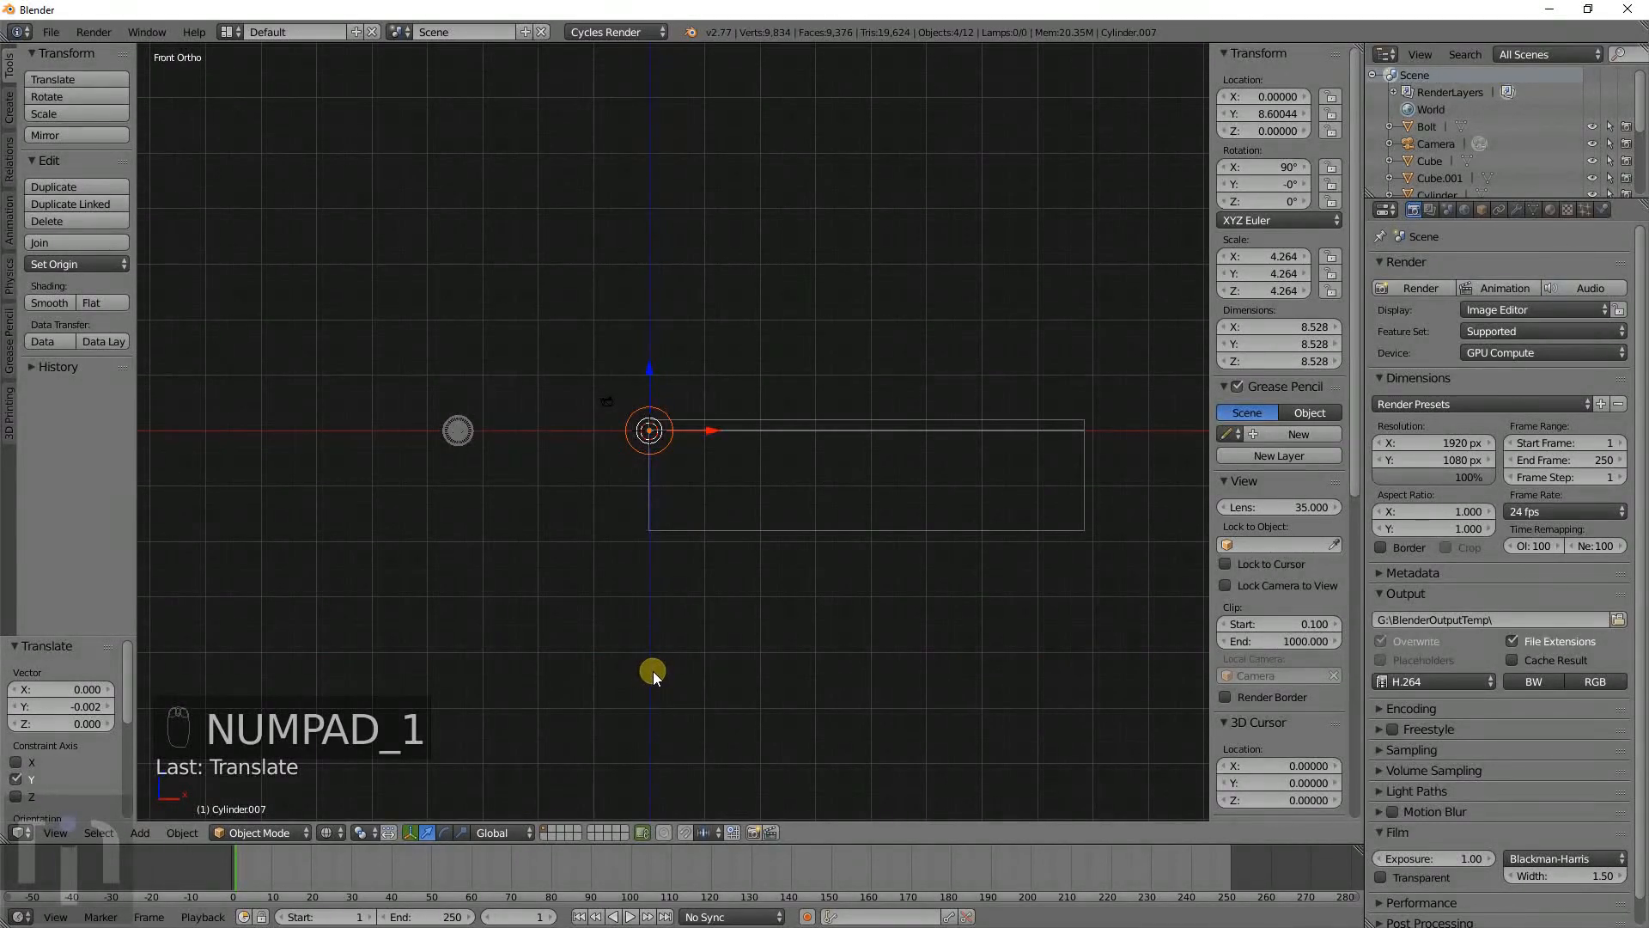
scroll(652, 672, up, 10)
scroll(606, 537, down, 4)
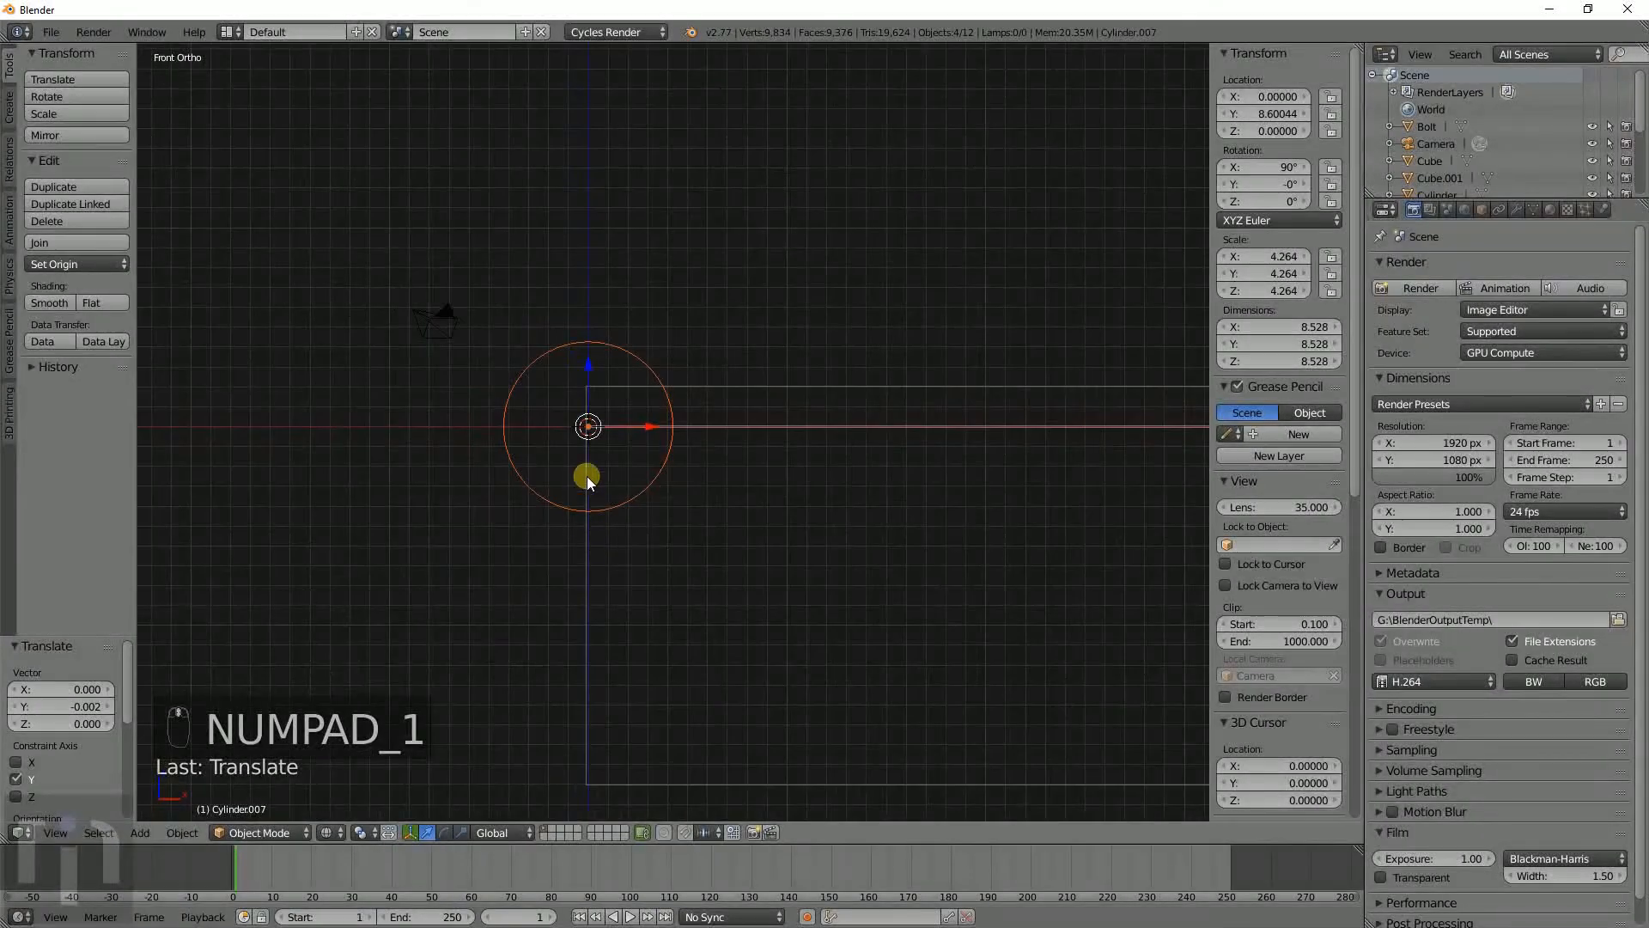
key(c)
drag(589, 445, 597, 434)
right_click(599, 432)
scroll(634, 482, down, 5)
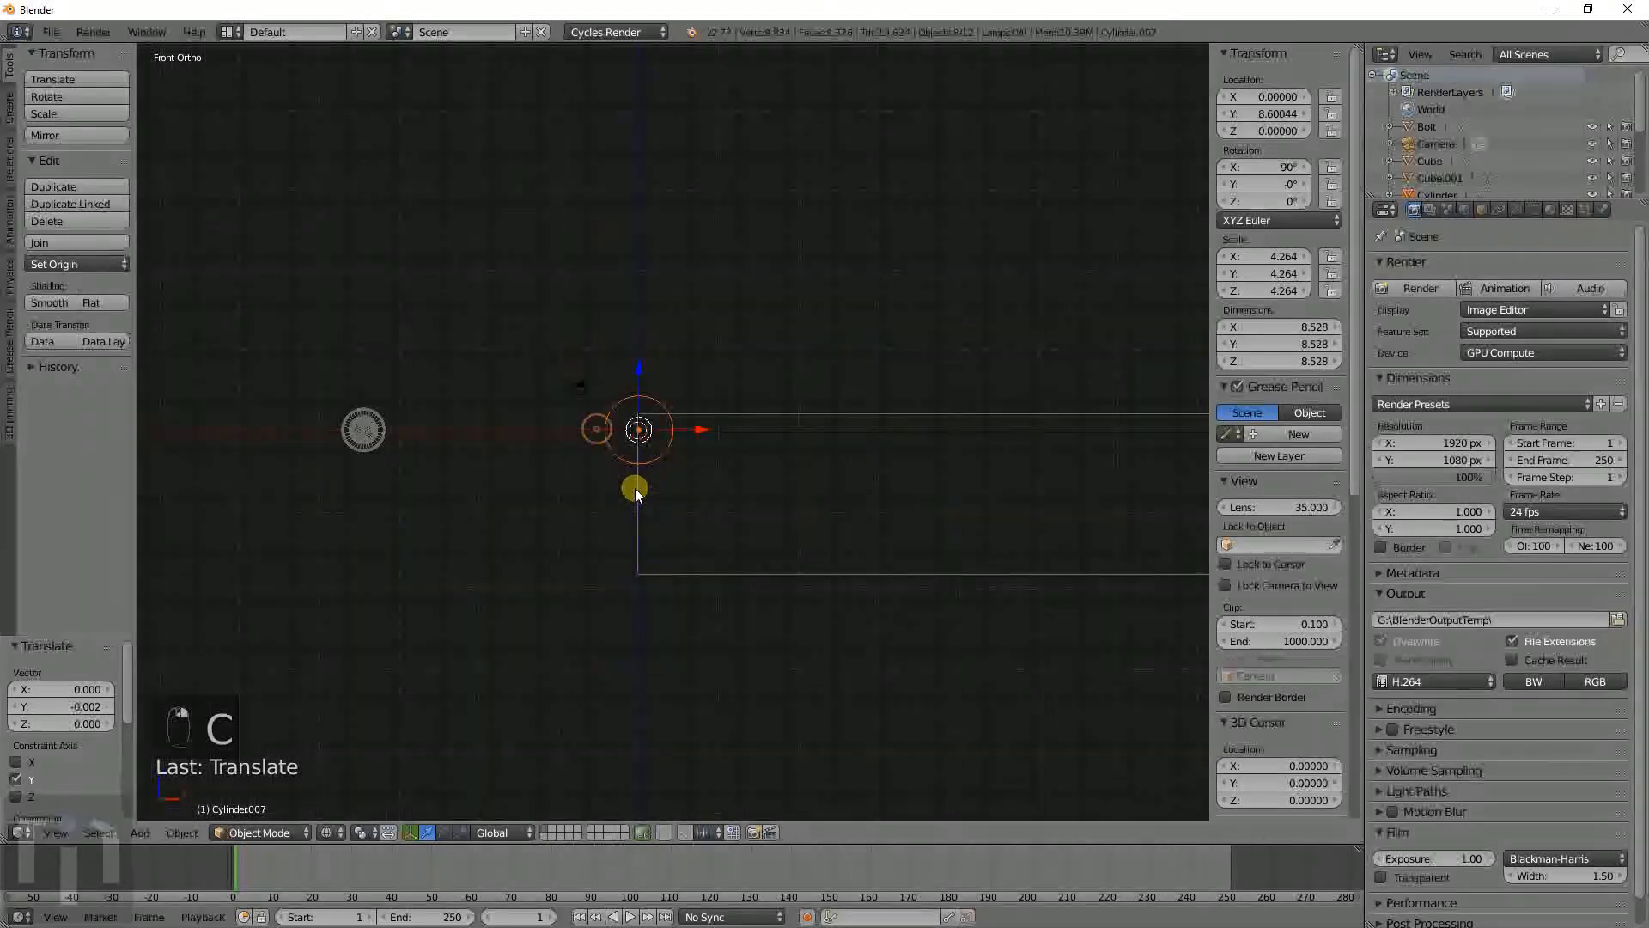
middle_drag(636, 488, 651, 509)
key(KP_1)
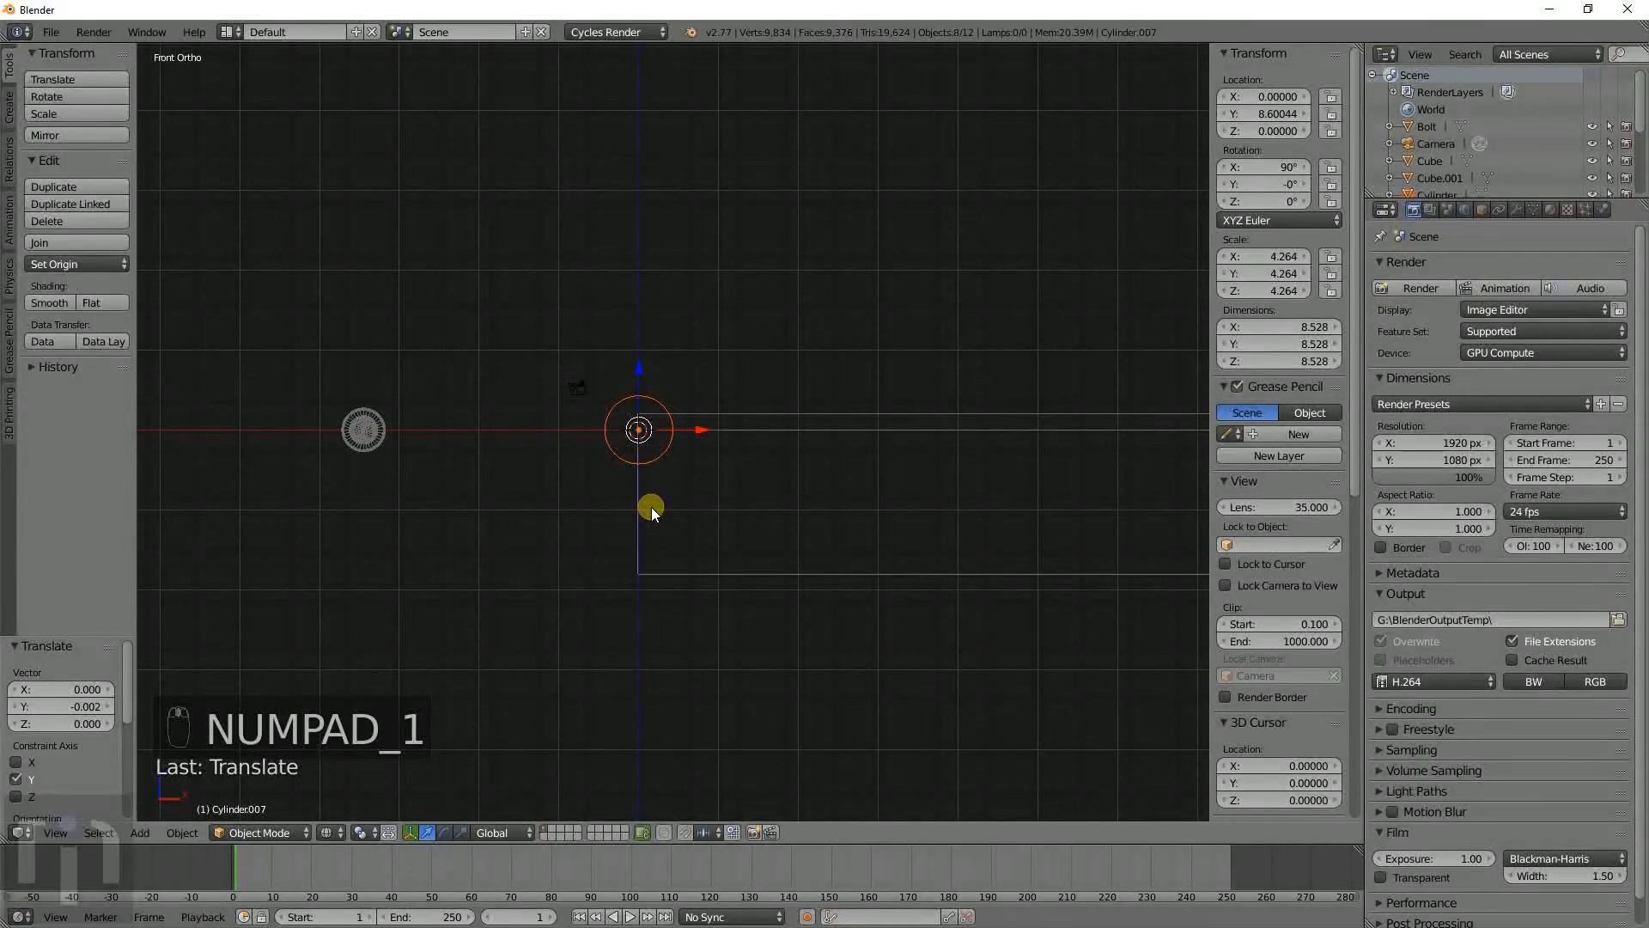
Try the eight cylinders just inside the slabs' edge, at about X 4.08 and Z 2.10.
scroll(651, 506, up, 4)
shift+middle_drag(642, 489, 758, 416)
key(g)
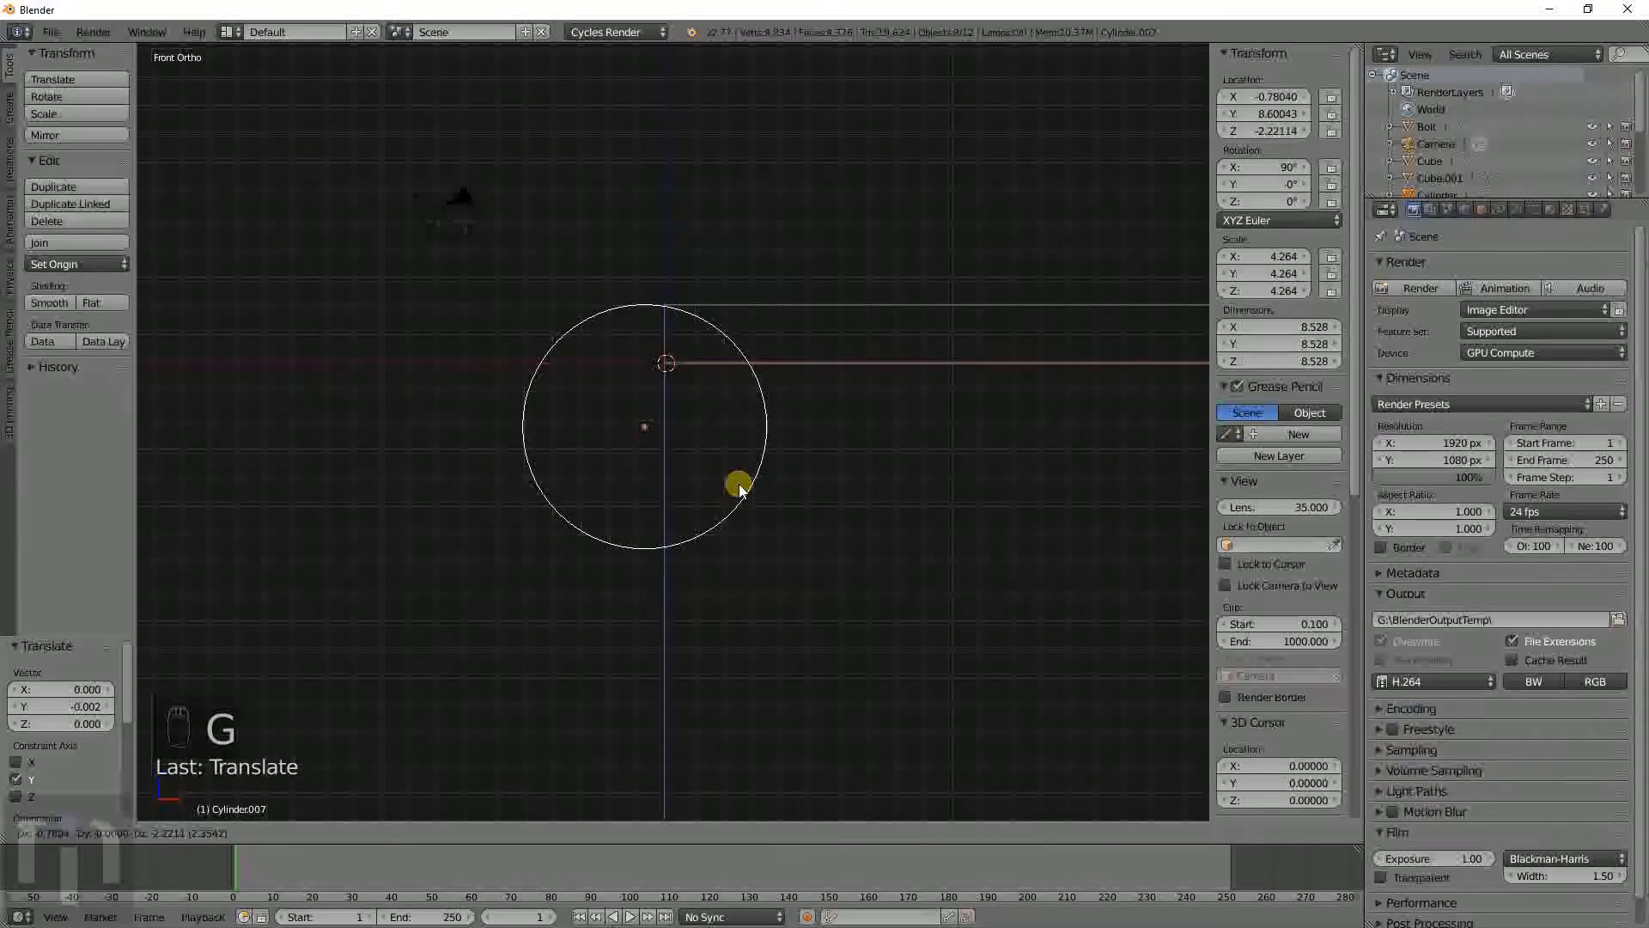
click(736, 483)
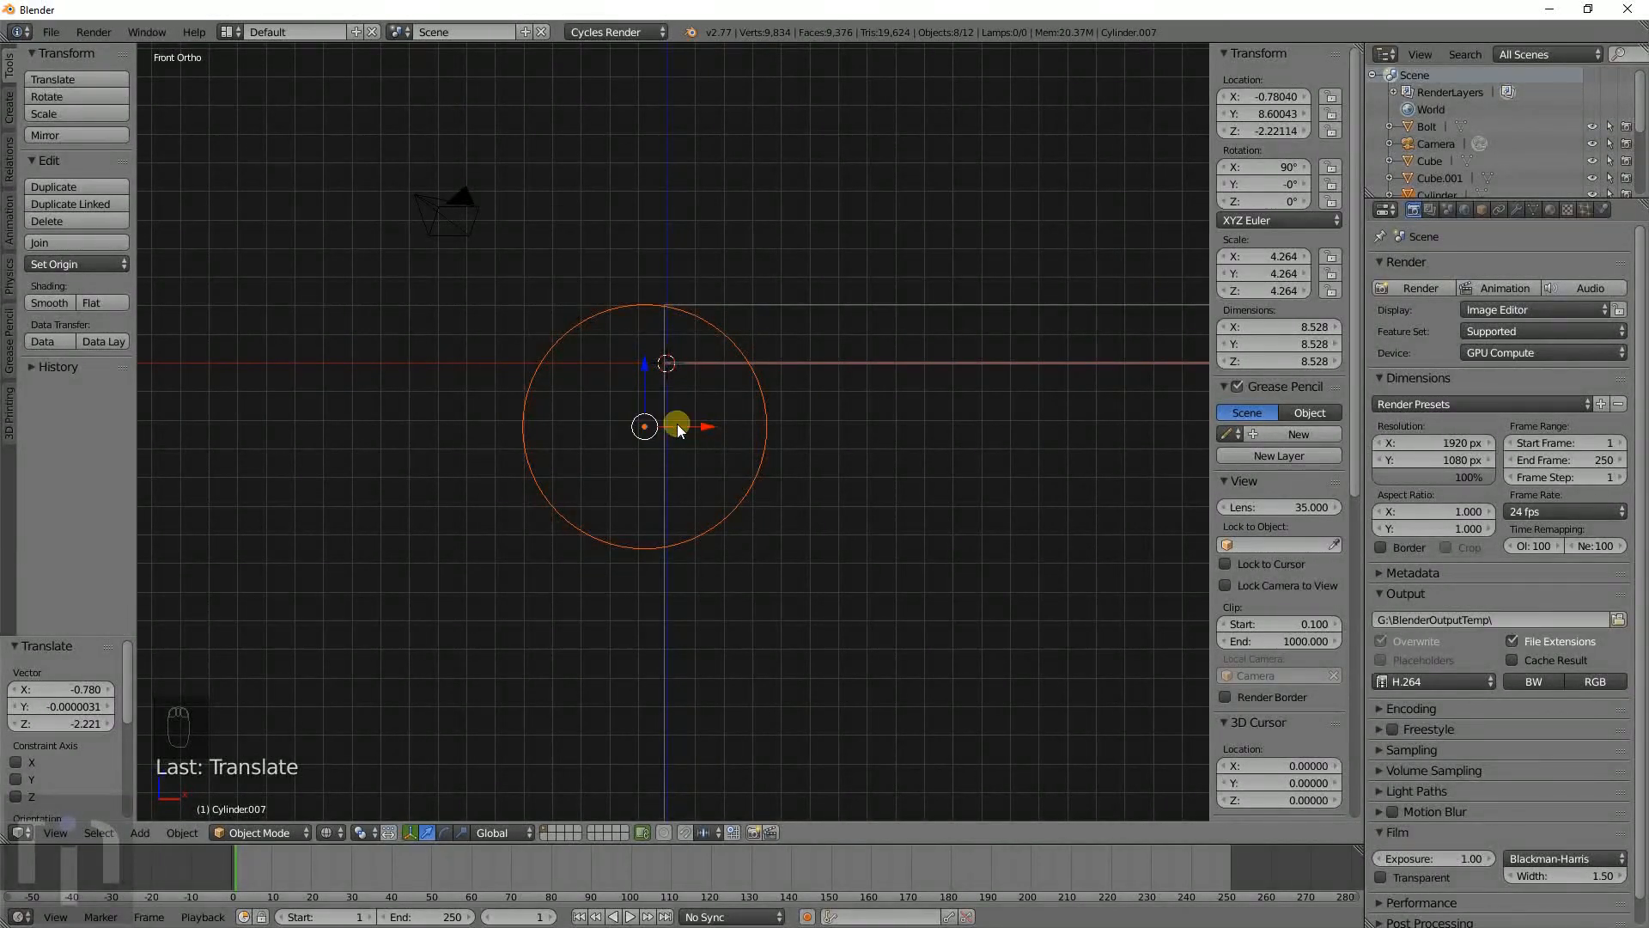
key(g)
key(z)
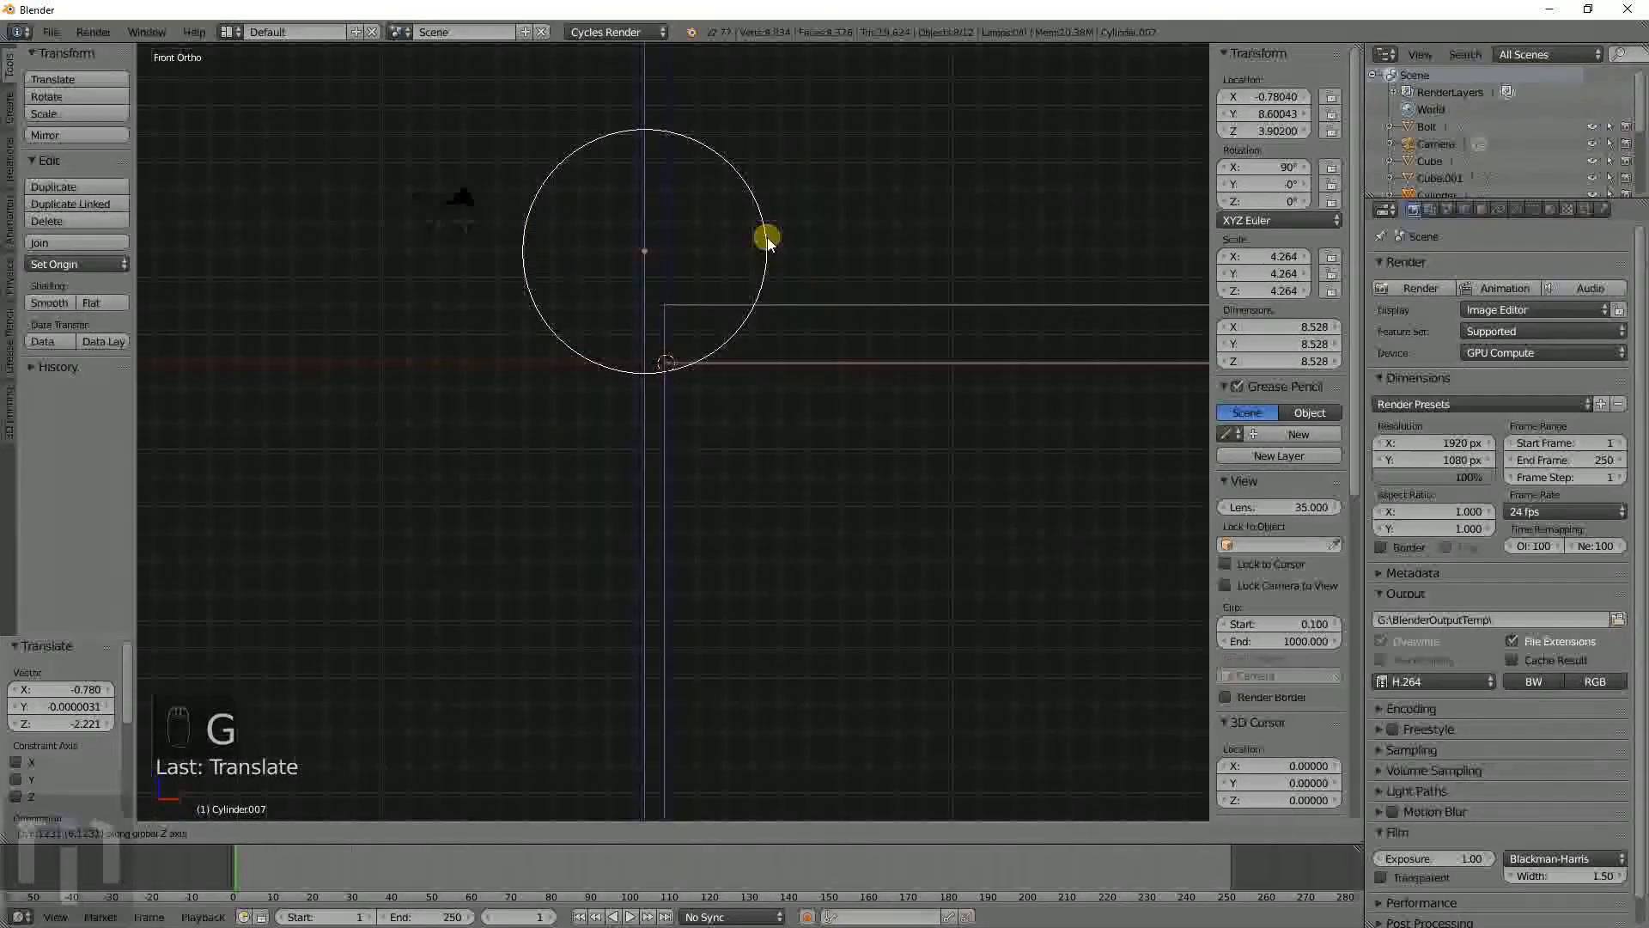
click(780, 286)
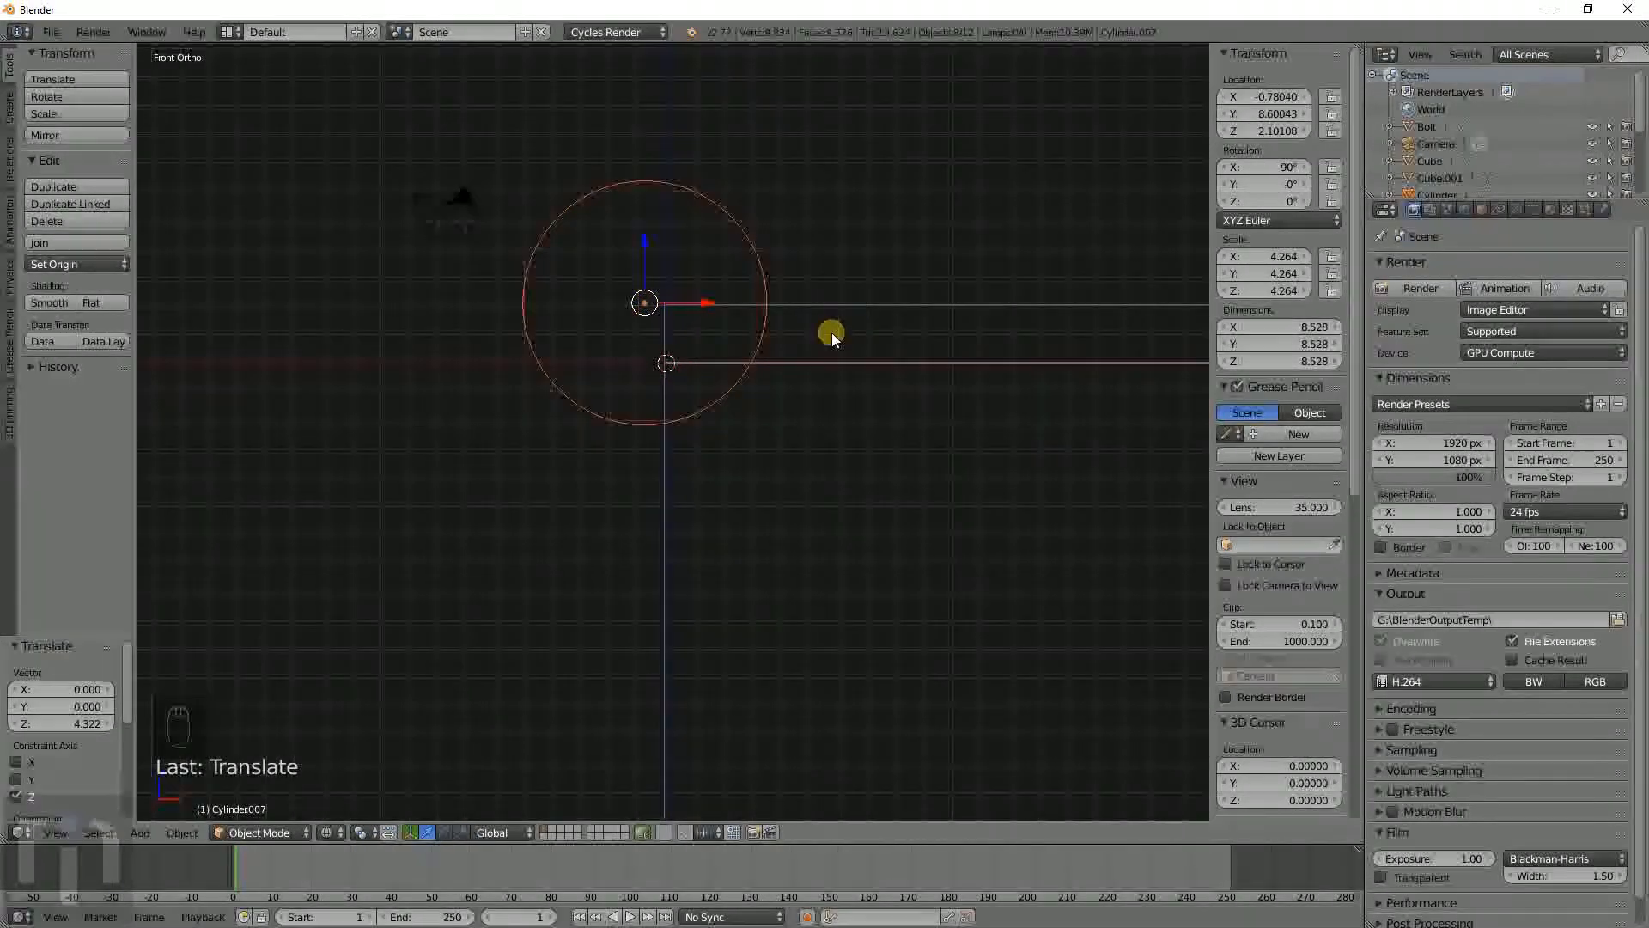
key(g)
key(x)
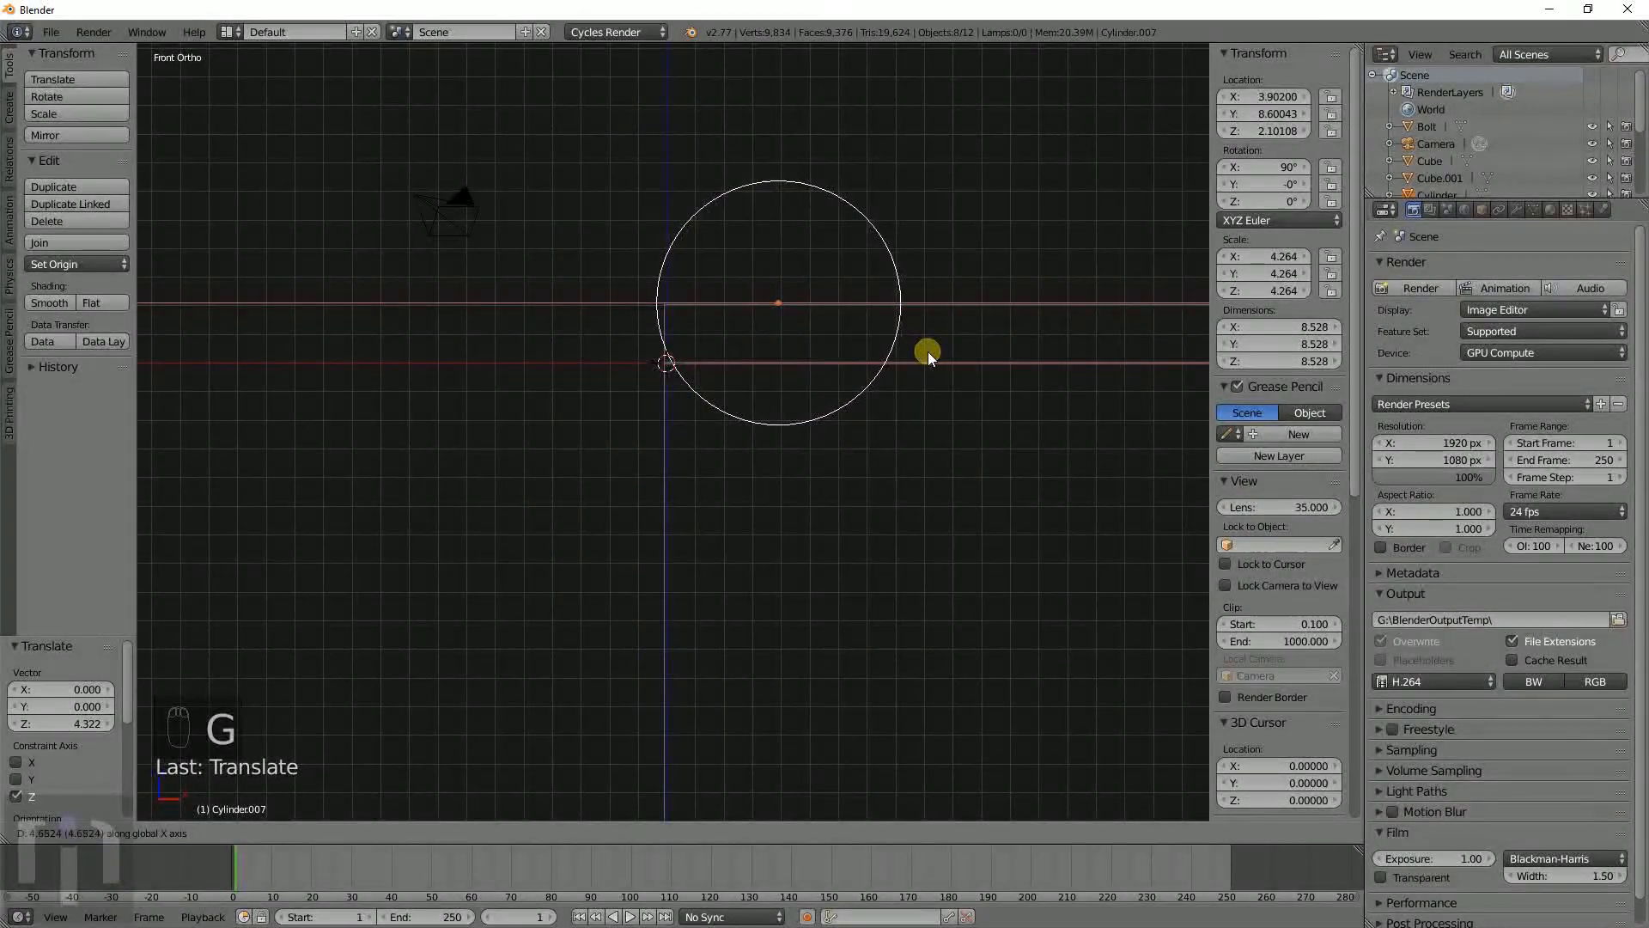
click(932, 353)
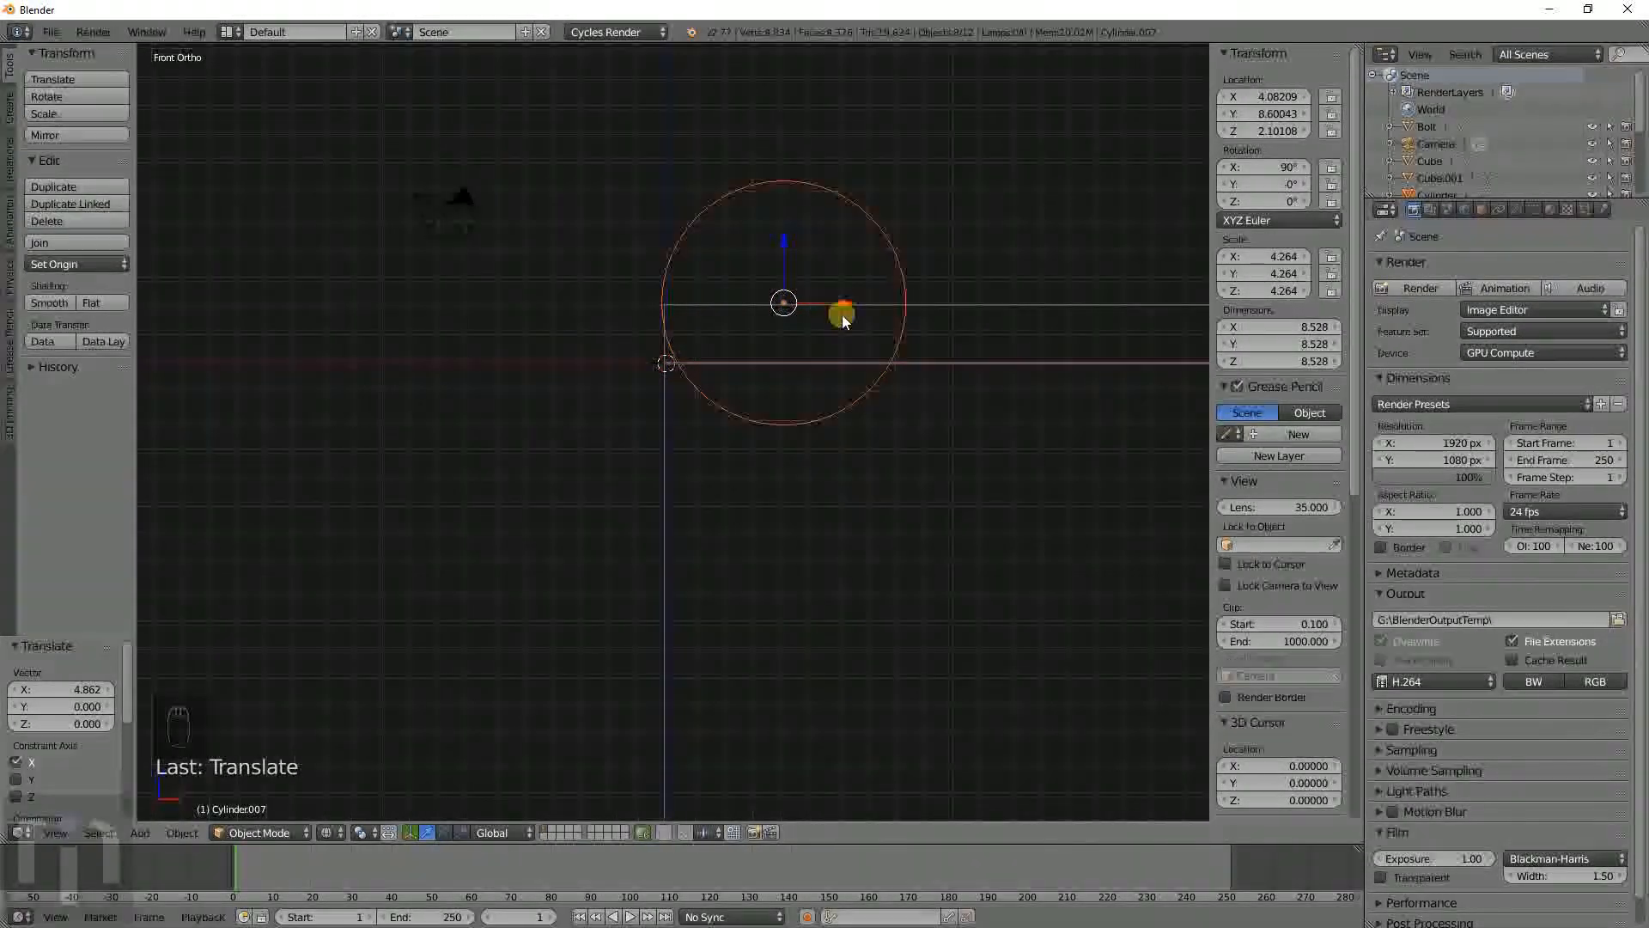
Move the eight cylinders to about X -0.09 and Z -2.25, with their tops level with the upper slab.
key(g)
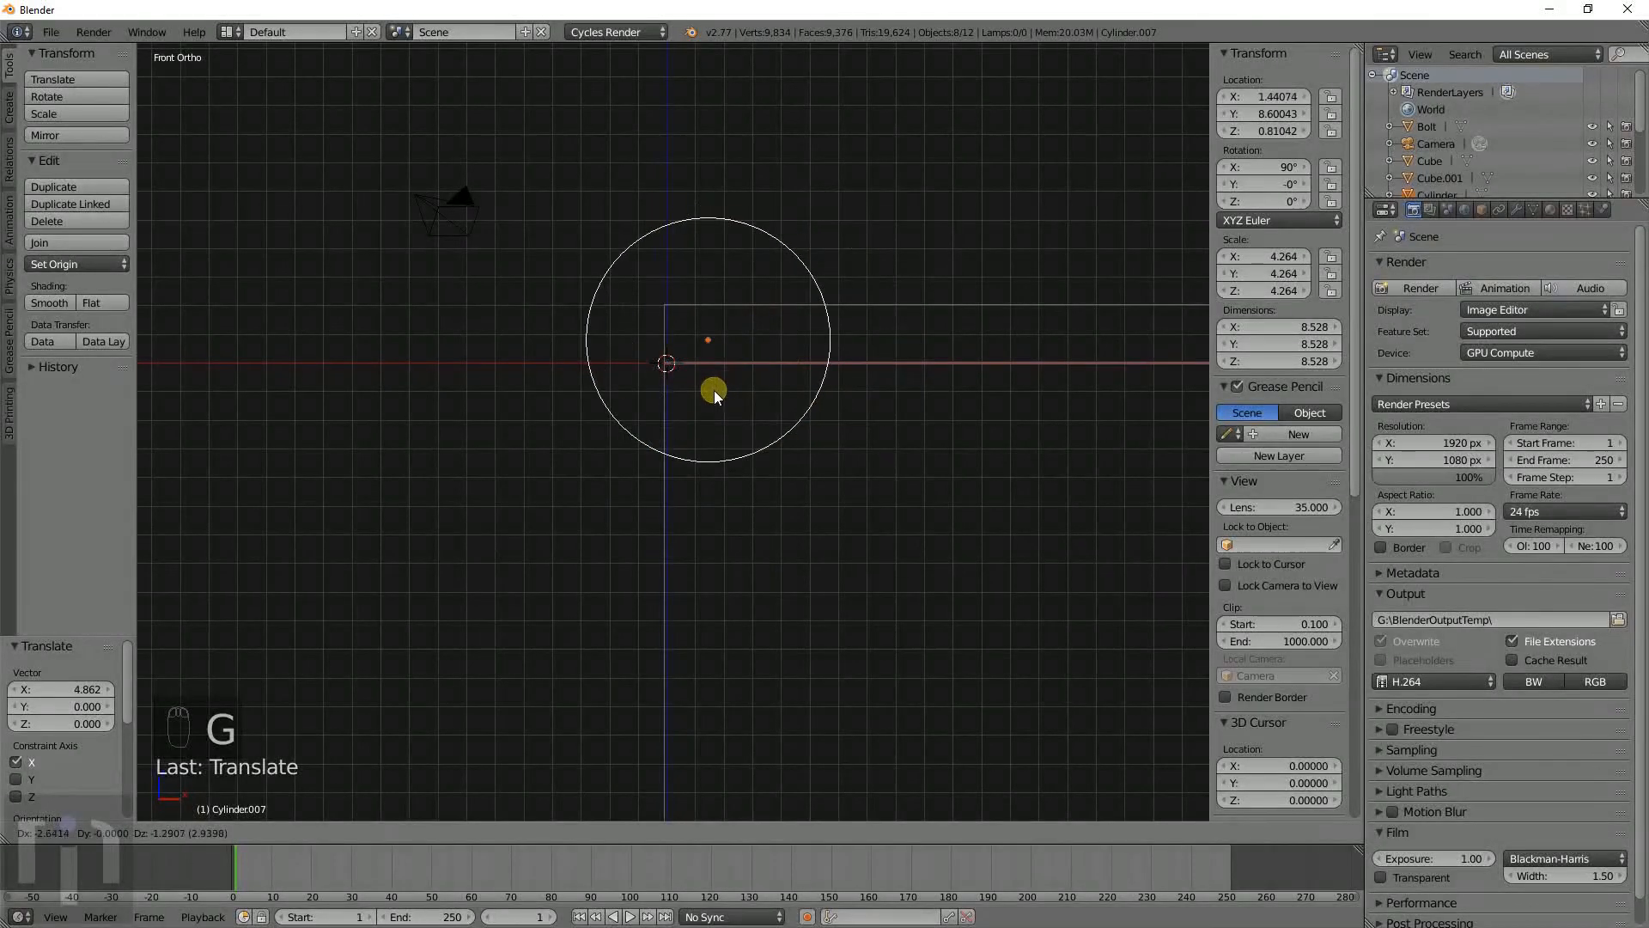
click(671, 414)
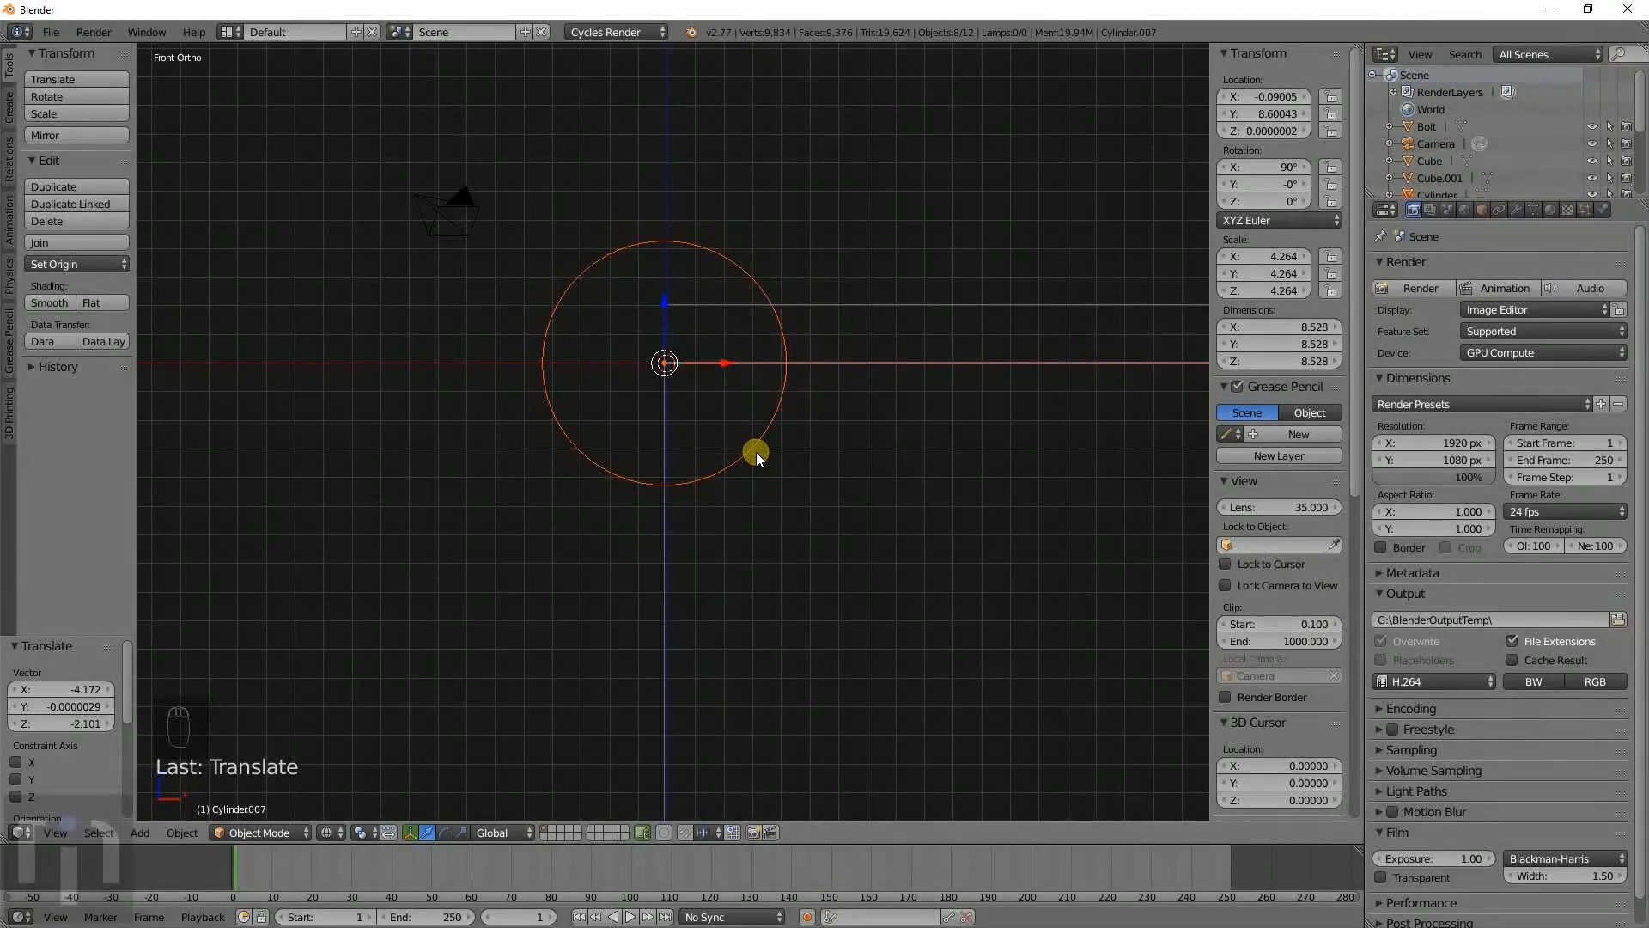
scroll(756, 451, up, 5)
scroll(756, 452, down, 3)
key(g)
key(x)
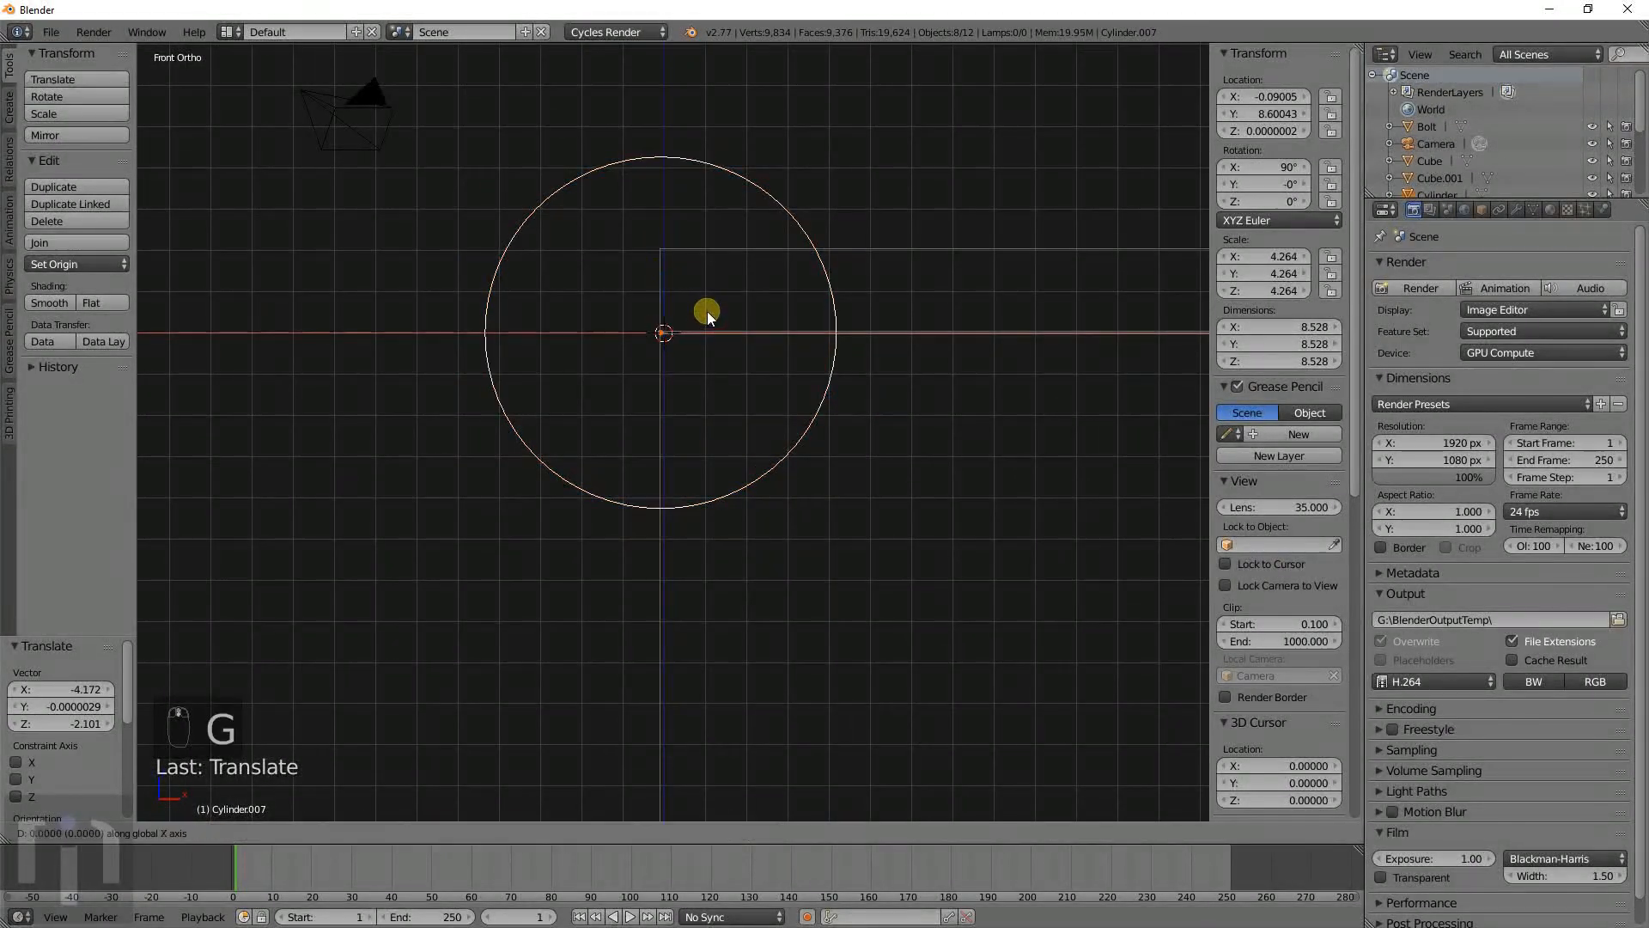
key(z)
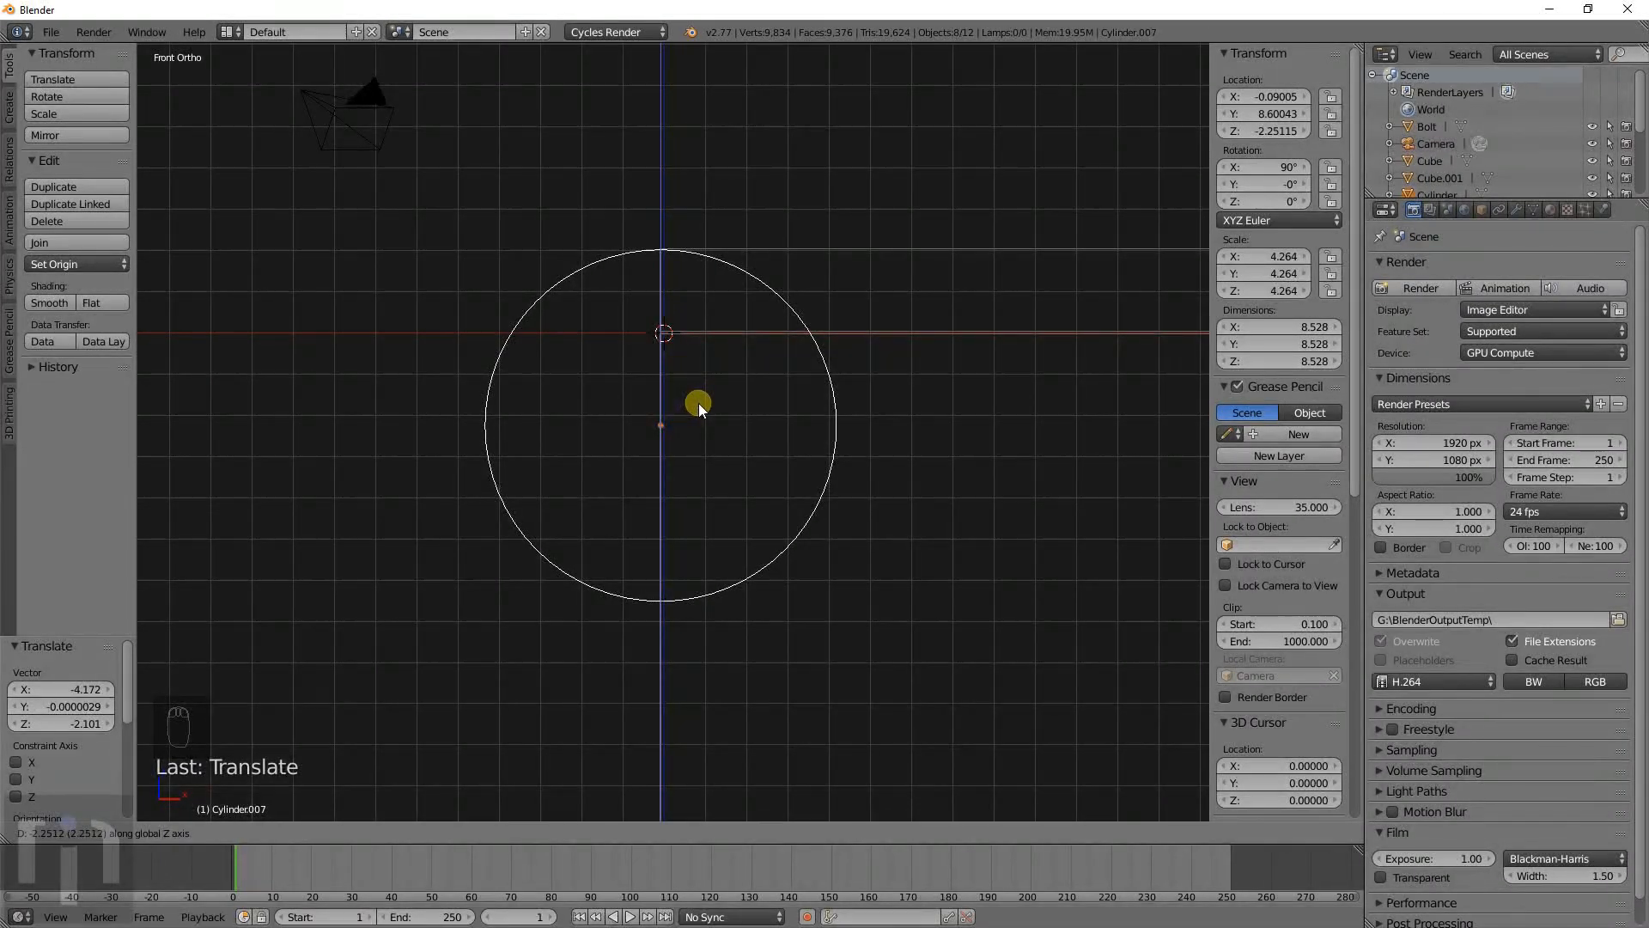
click(698, 402)
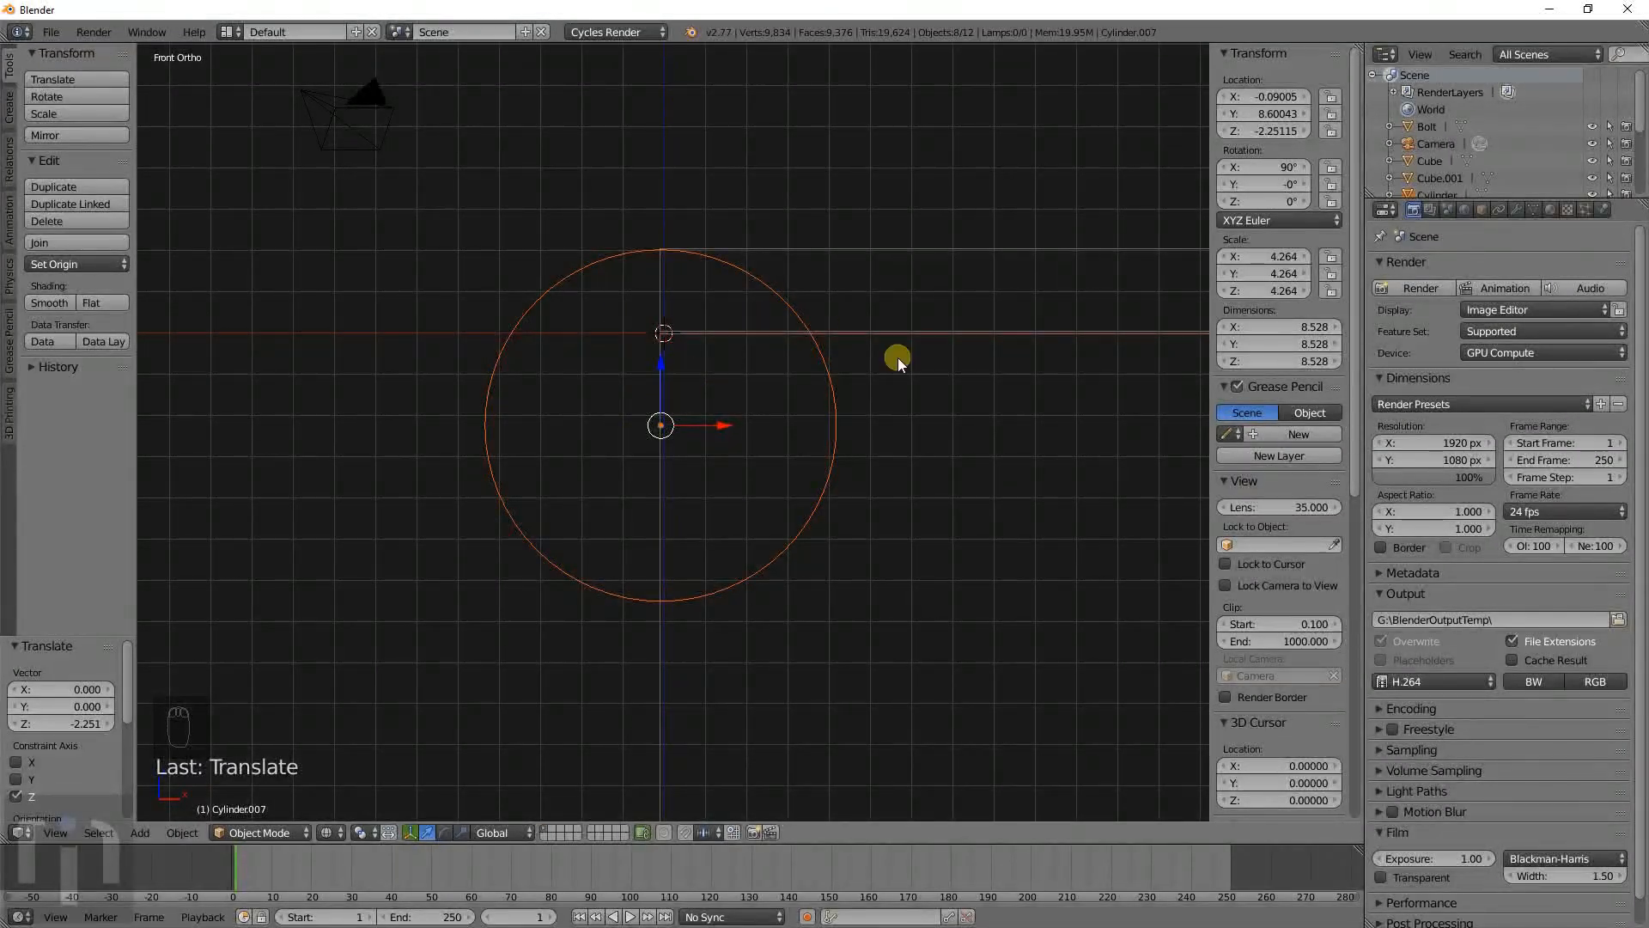
Examine how the cylinder row sits on the slabs' edge from the front and at an angle, in solid and wireframe display.
scroll(756, 425, down, 3)
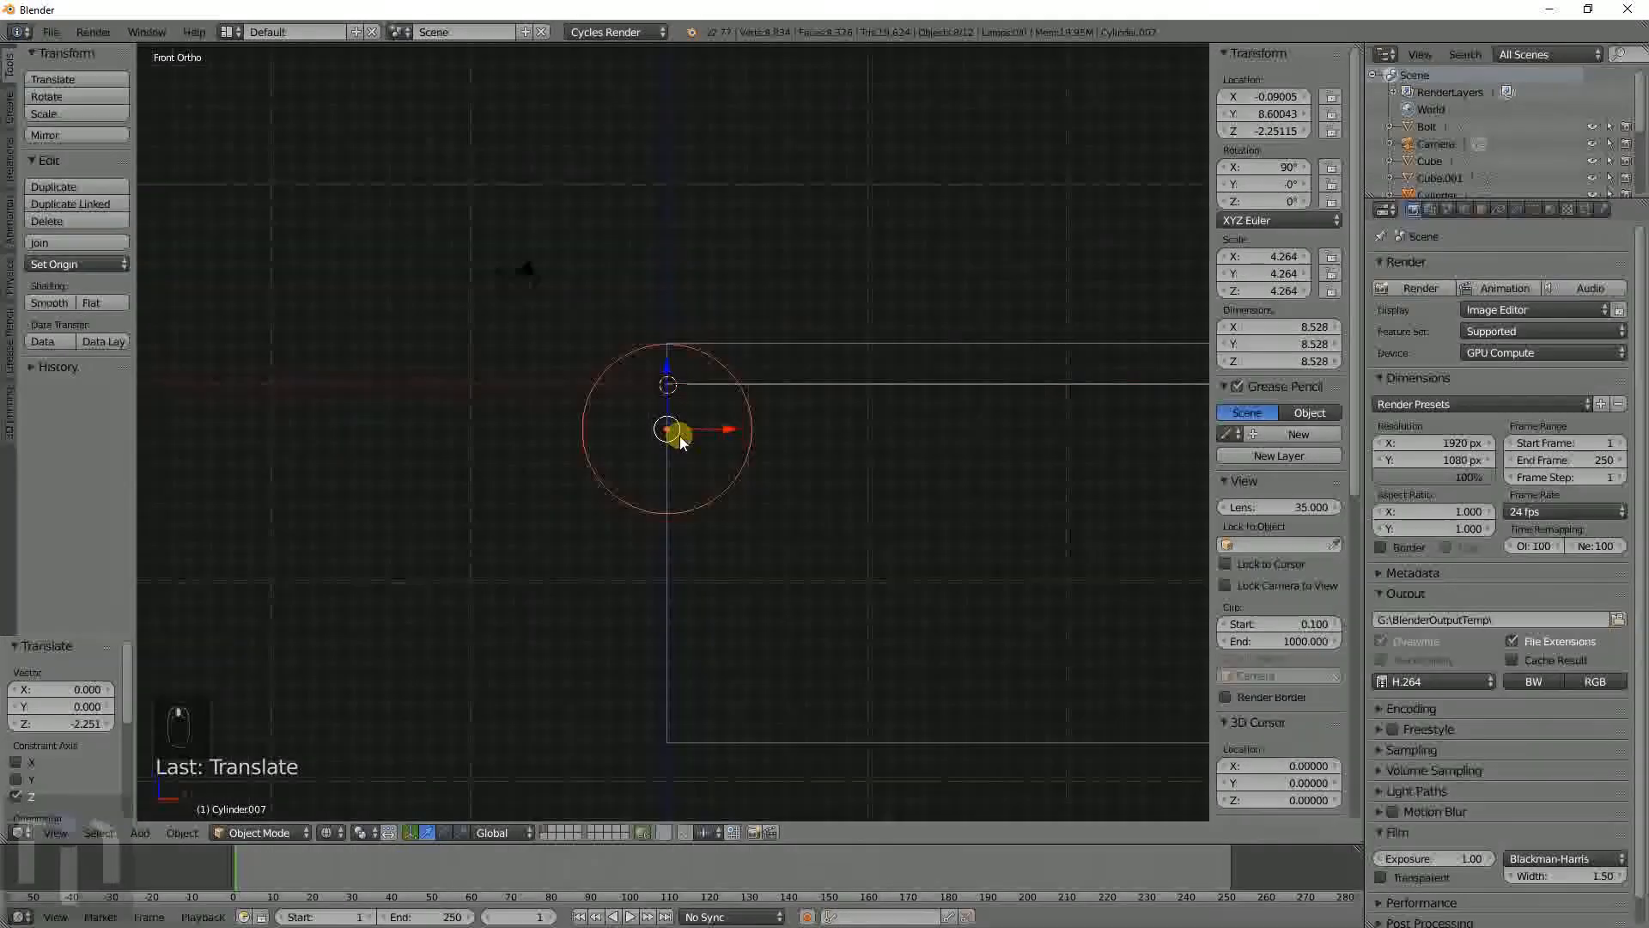
mouse_move(673, 427)
middle_down()
mouse_move(778, 508)
mouse_move(713, 519)
mouse_move(697, 548)
mouse_move(759, 498)
mouse_move(894, 518)
mouse_move(987, 505)
mouse_move(755, 495)
mouse_move(761, 512)
middle_up()
key(z)
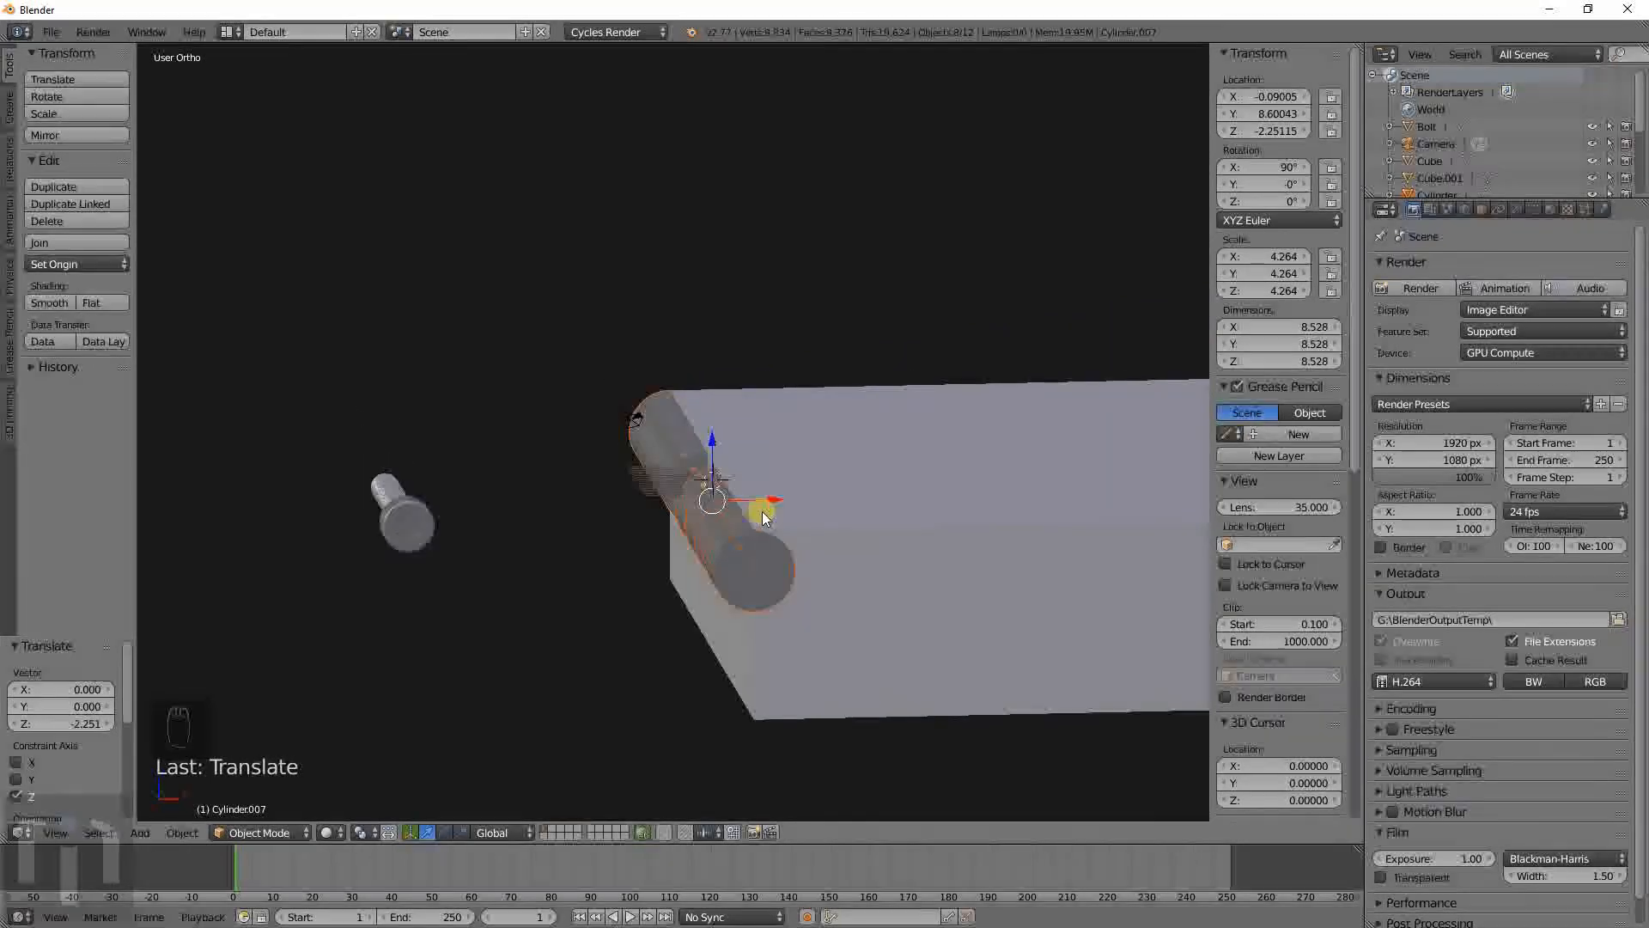
key(KP_1)
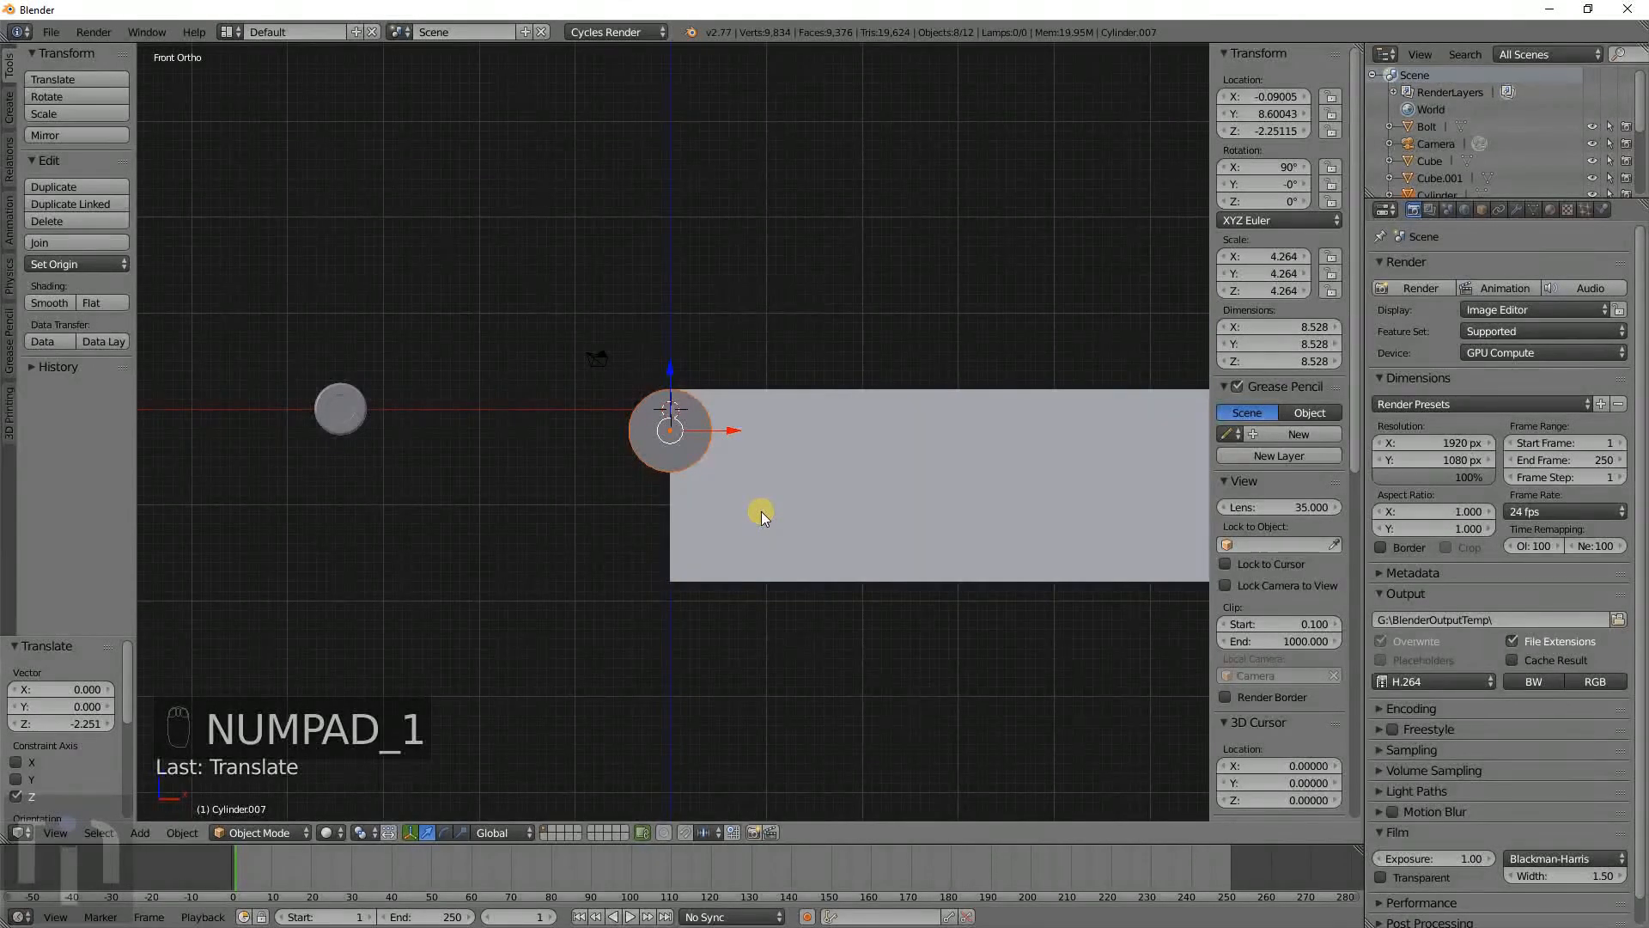
scroll(678, 491, up, 8)
key(z)
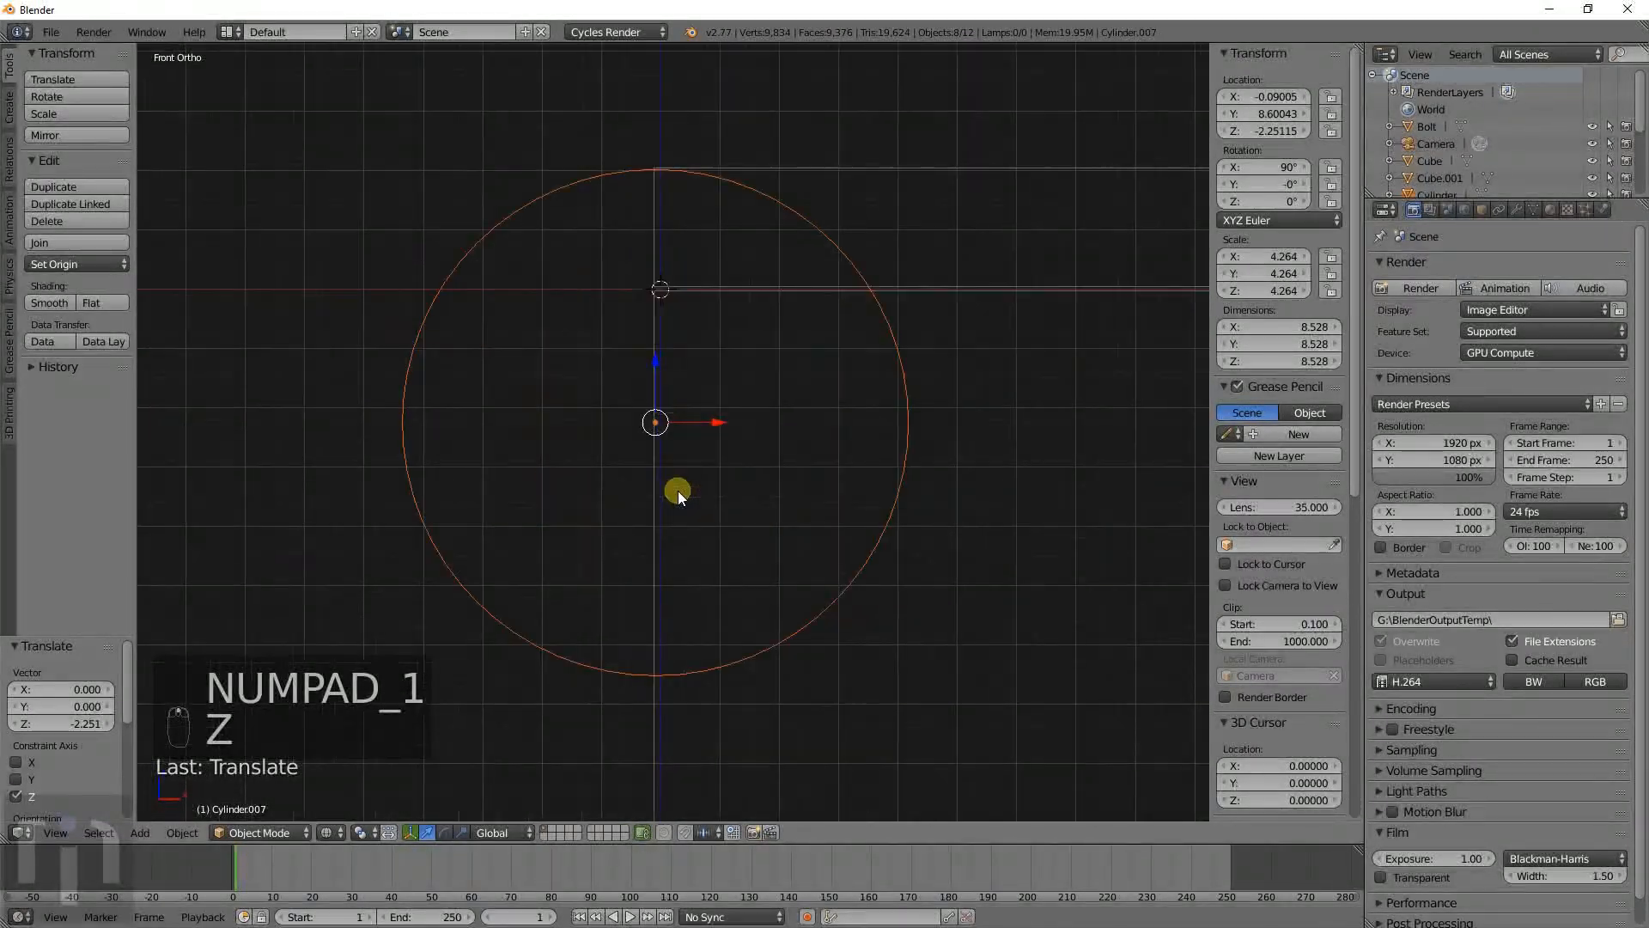
scroll(678, 491, down, 5)
middle_drag(715, 446, 729, 465)
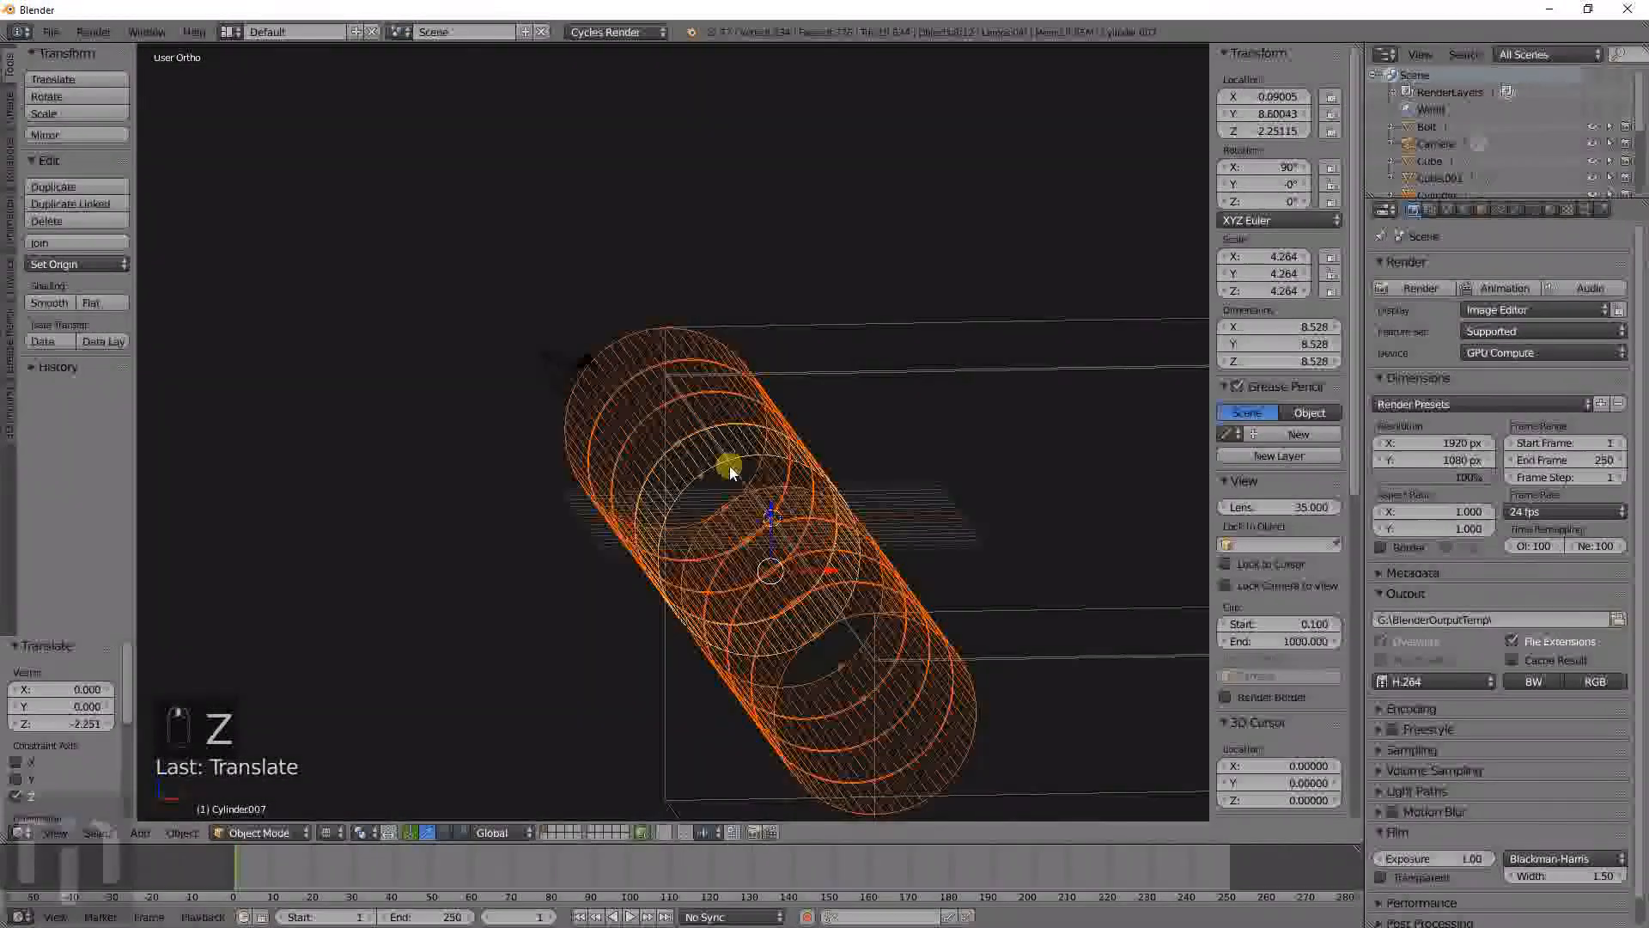
key(KP_5)
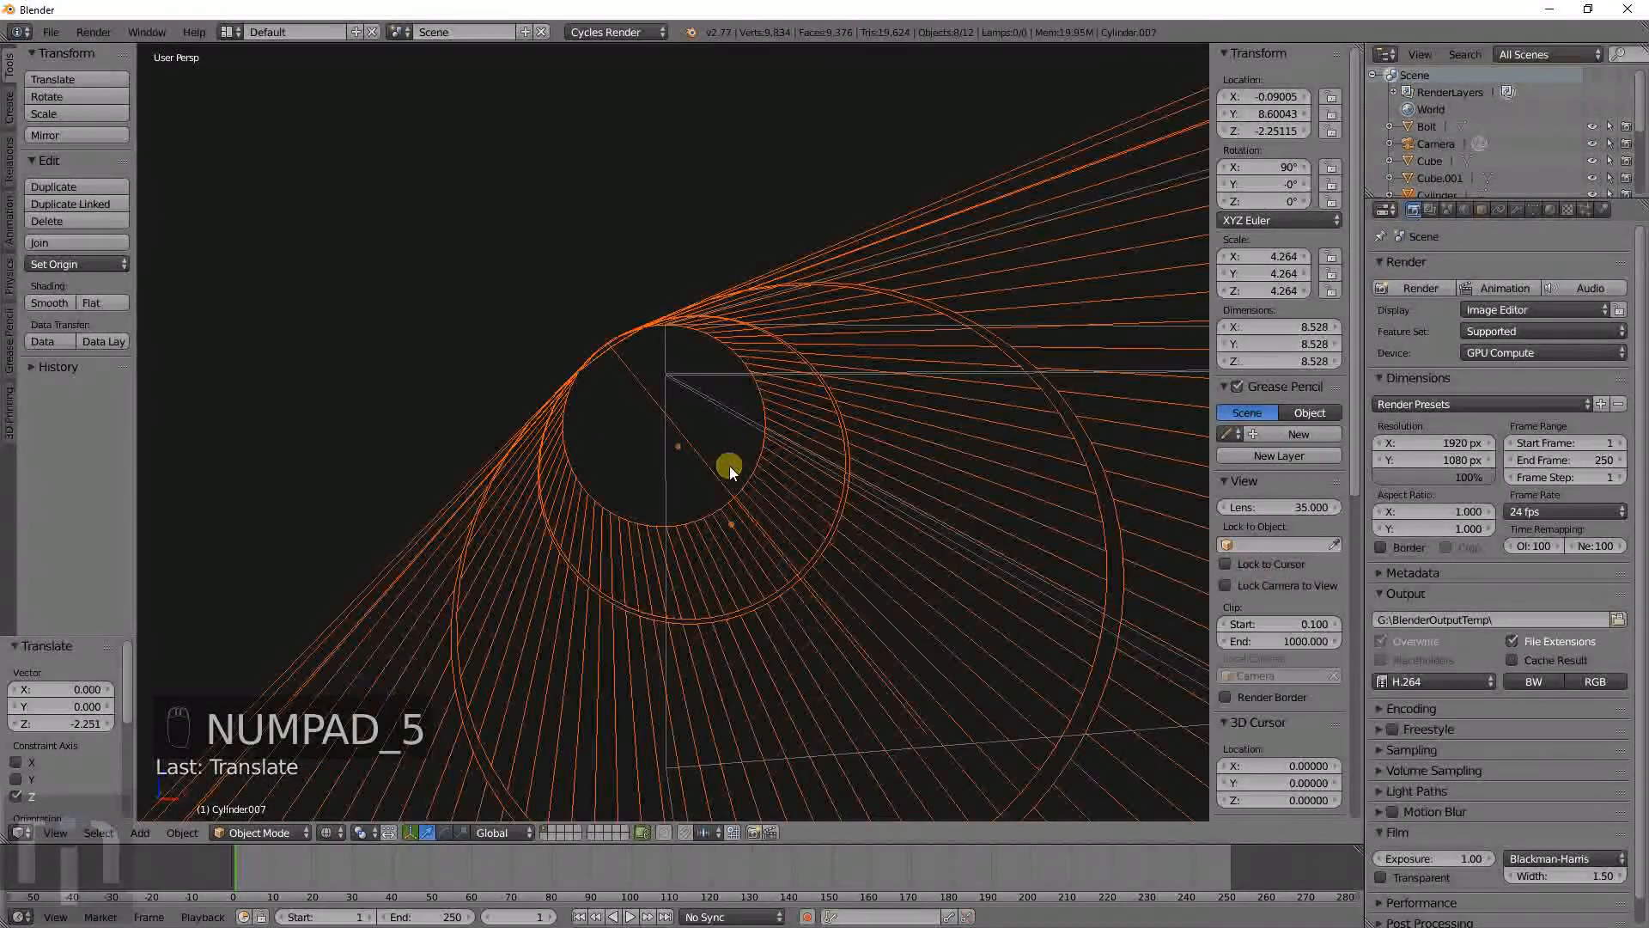
key(KP_5)
key(KP_Decimal)
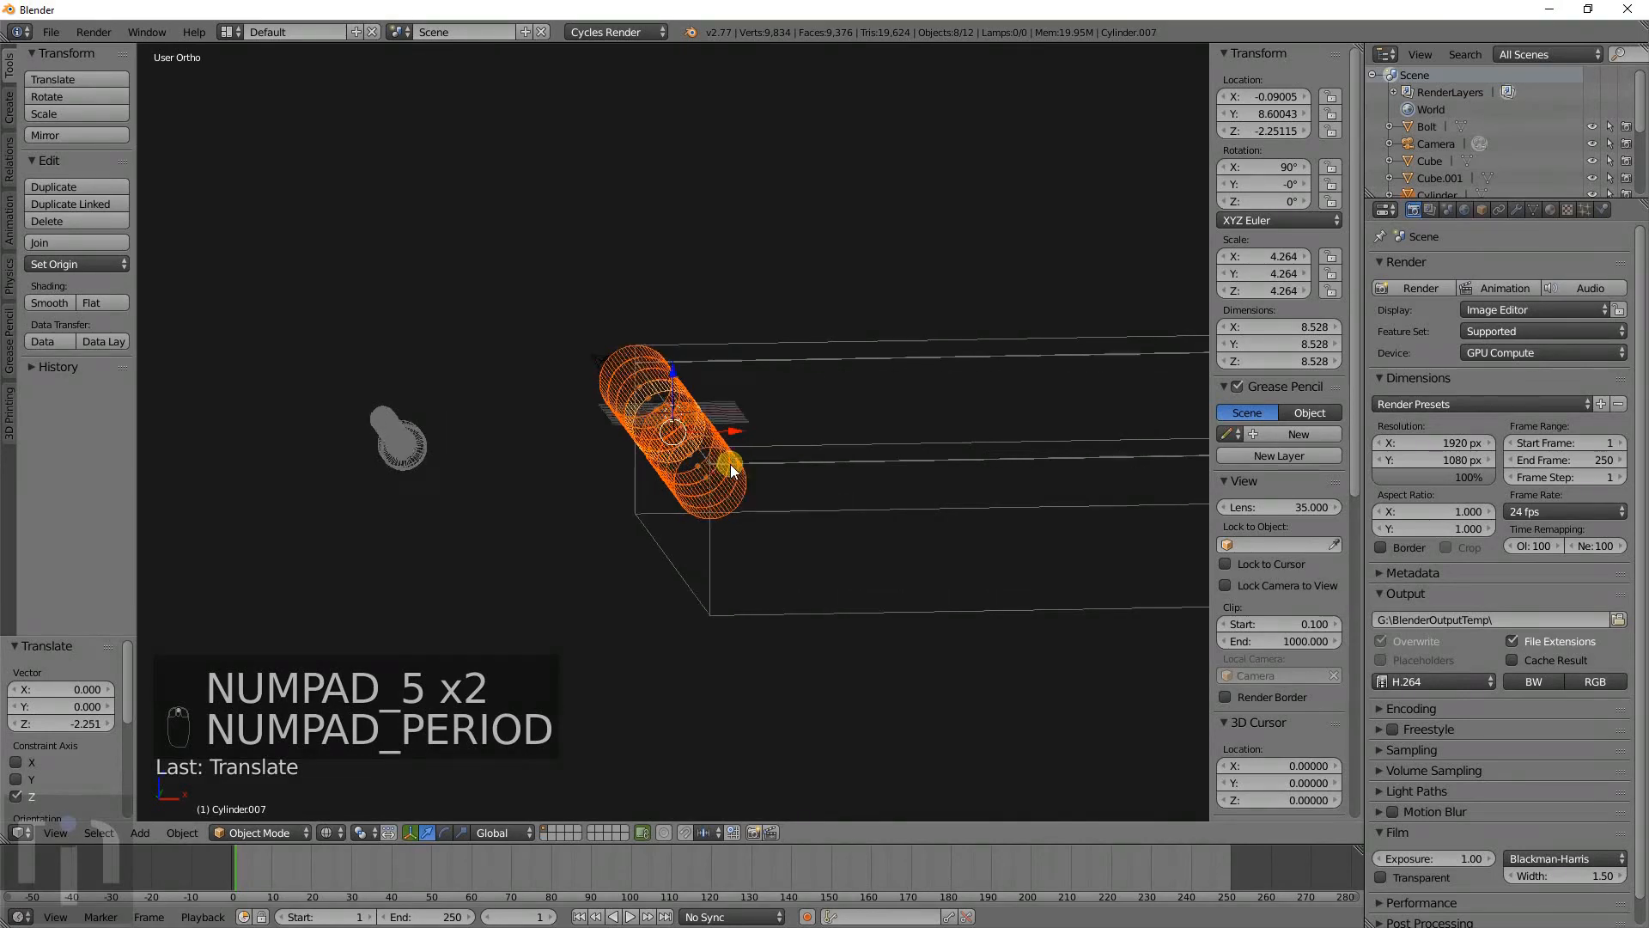
mouse_move(730, 464)
middle_down()
mouse_move(828, 541)
mouse_move(728, 538)
mouse_move(796, 560)
middle_up()
key(z)
right_click(864, 548)
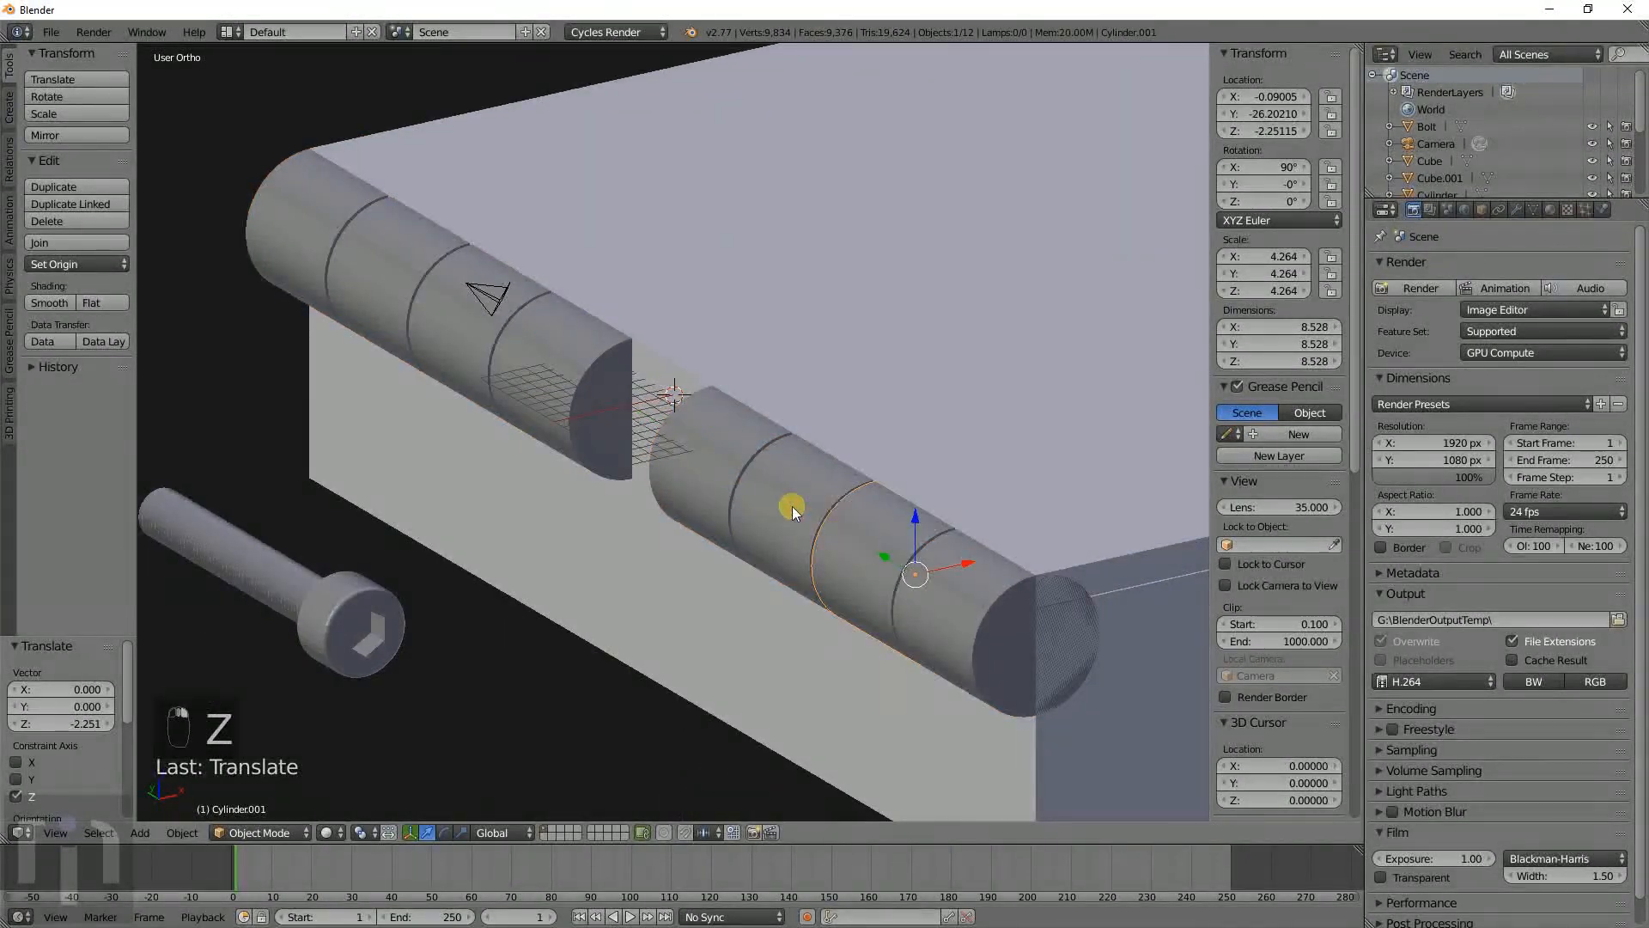
shift+right_click(792, 507)
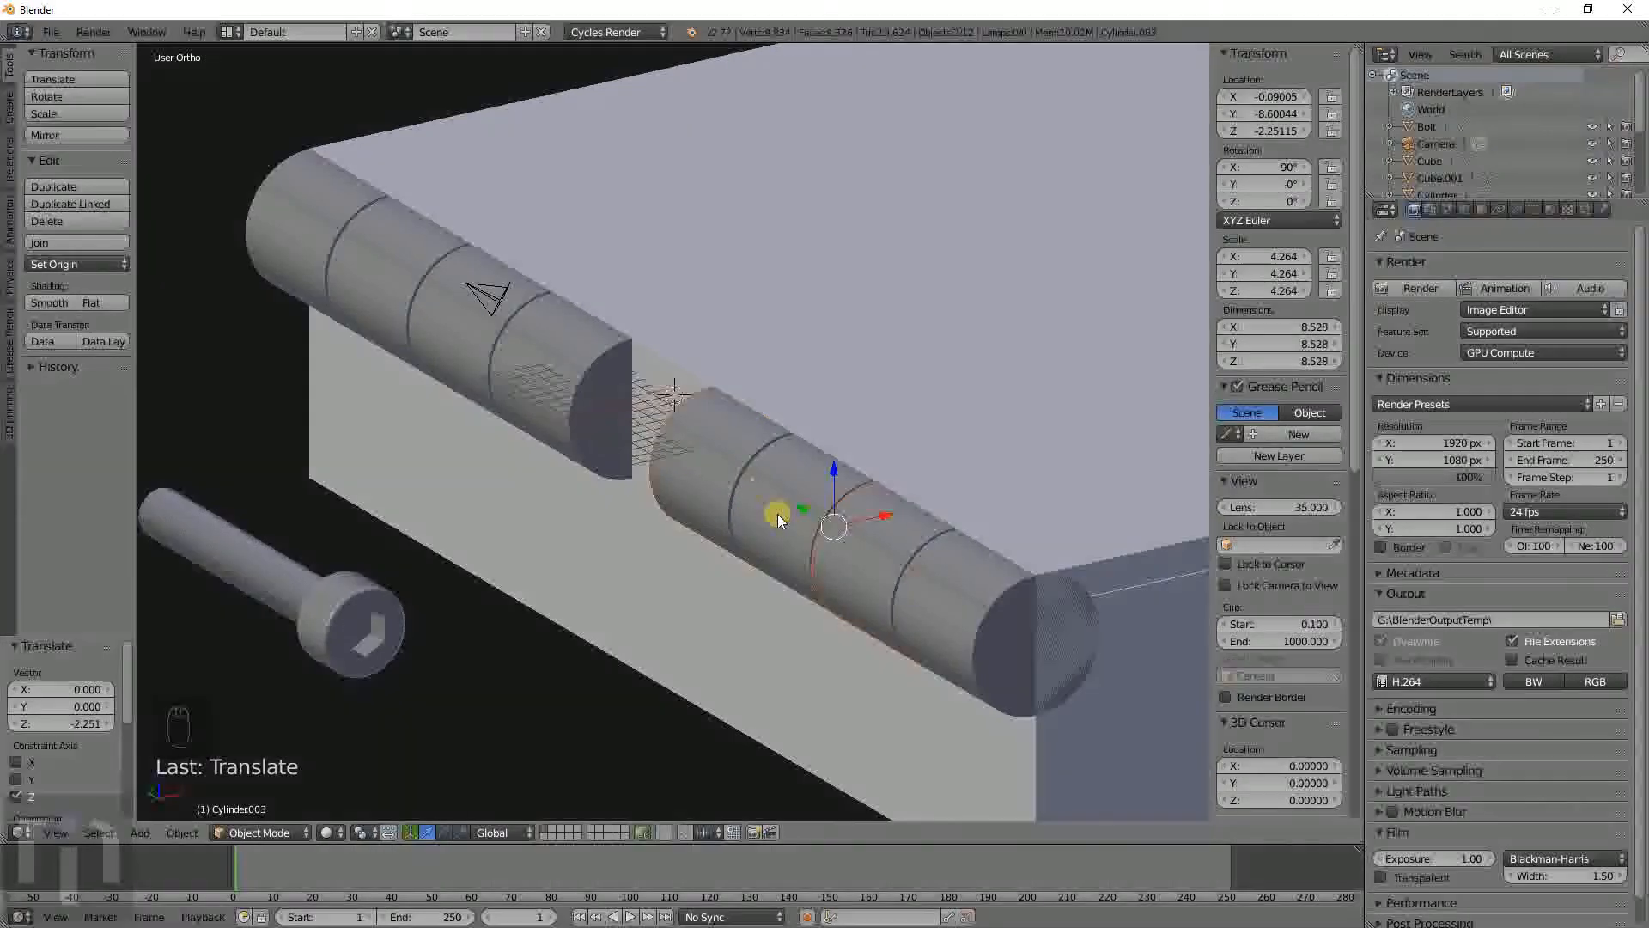
right_click(930, 579)
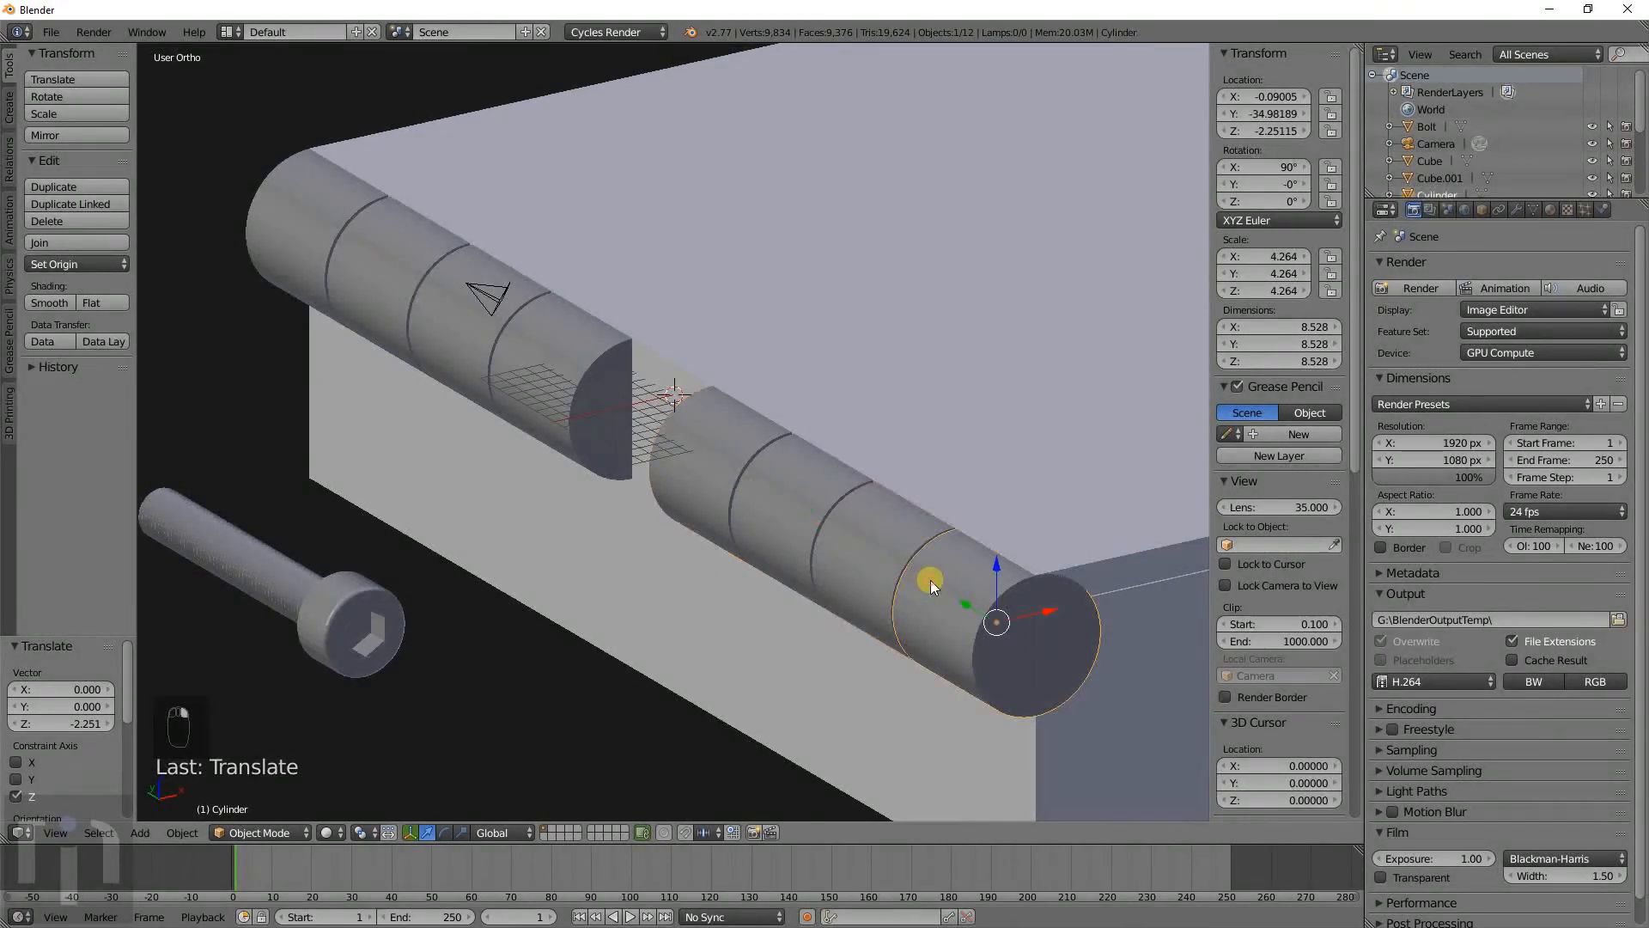
shift+right_click(872, 538)
shift+right_click(799, 496)
shift+right_click(731, 448)
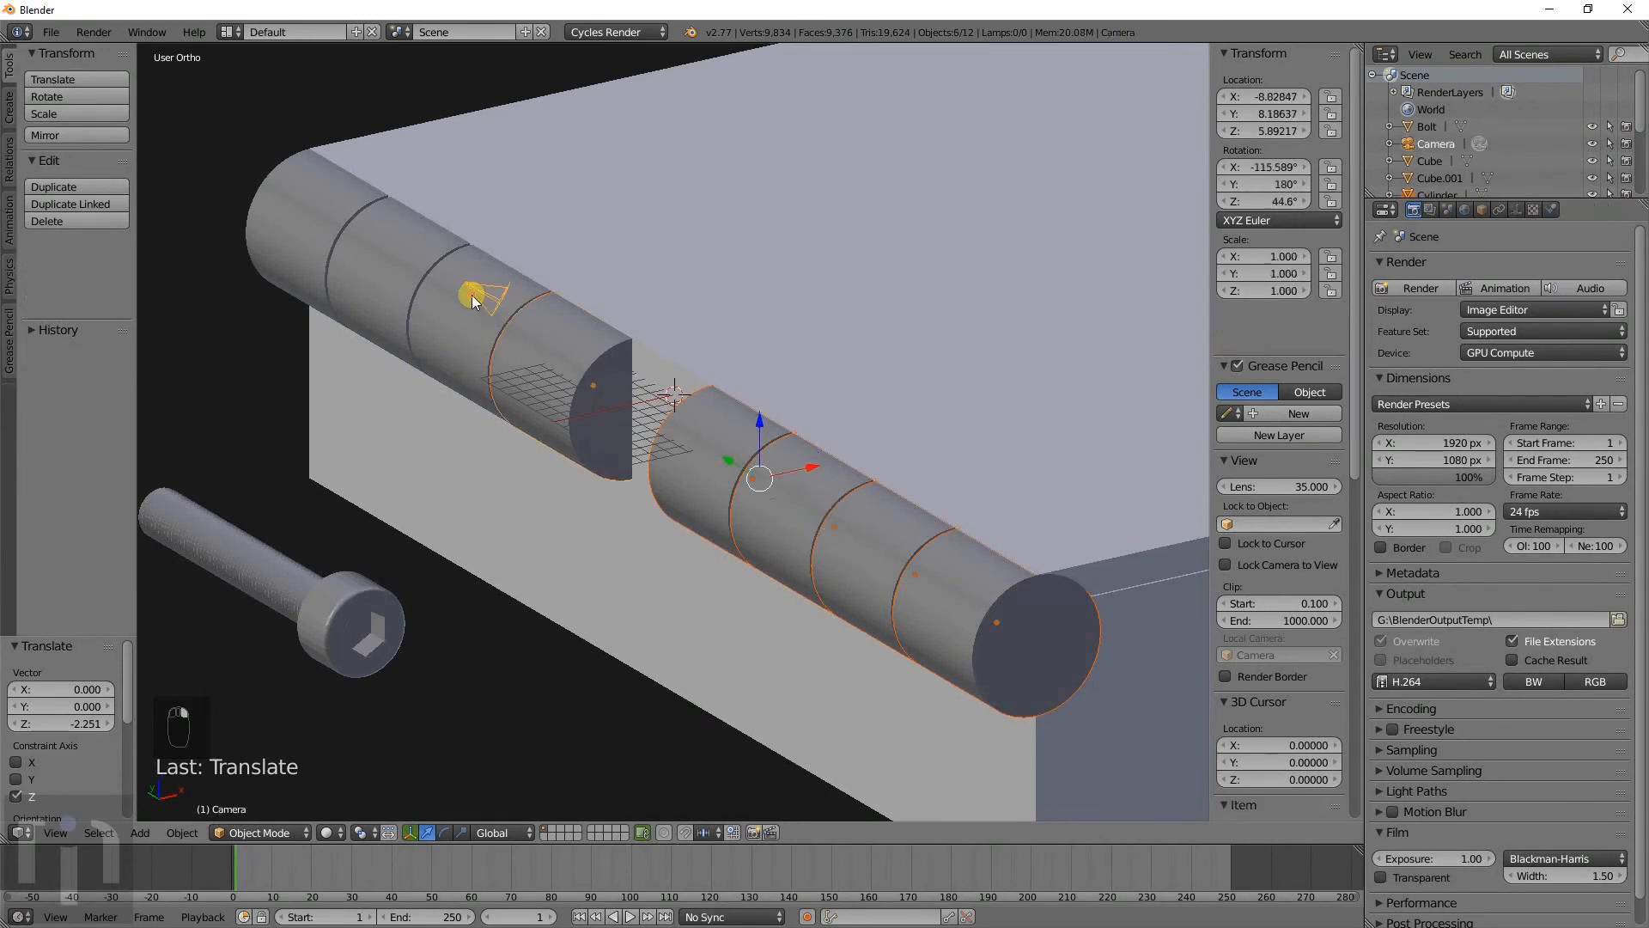
right_click(545, 344)
Select all eight cylinders along the slab edge, leaving the slabs and the camera out of the selection.
right_click(280, 219)
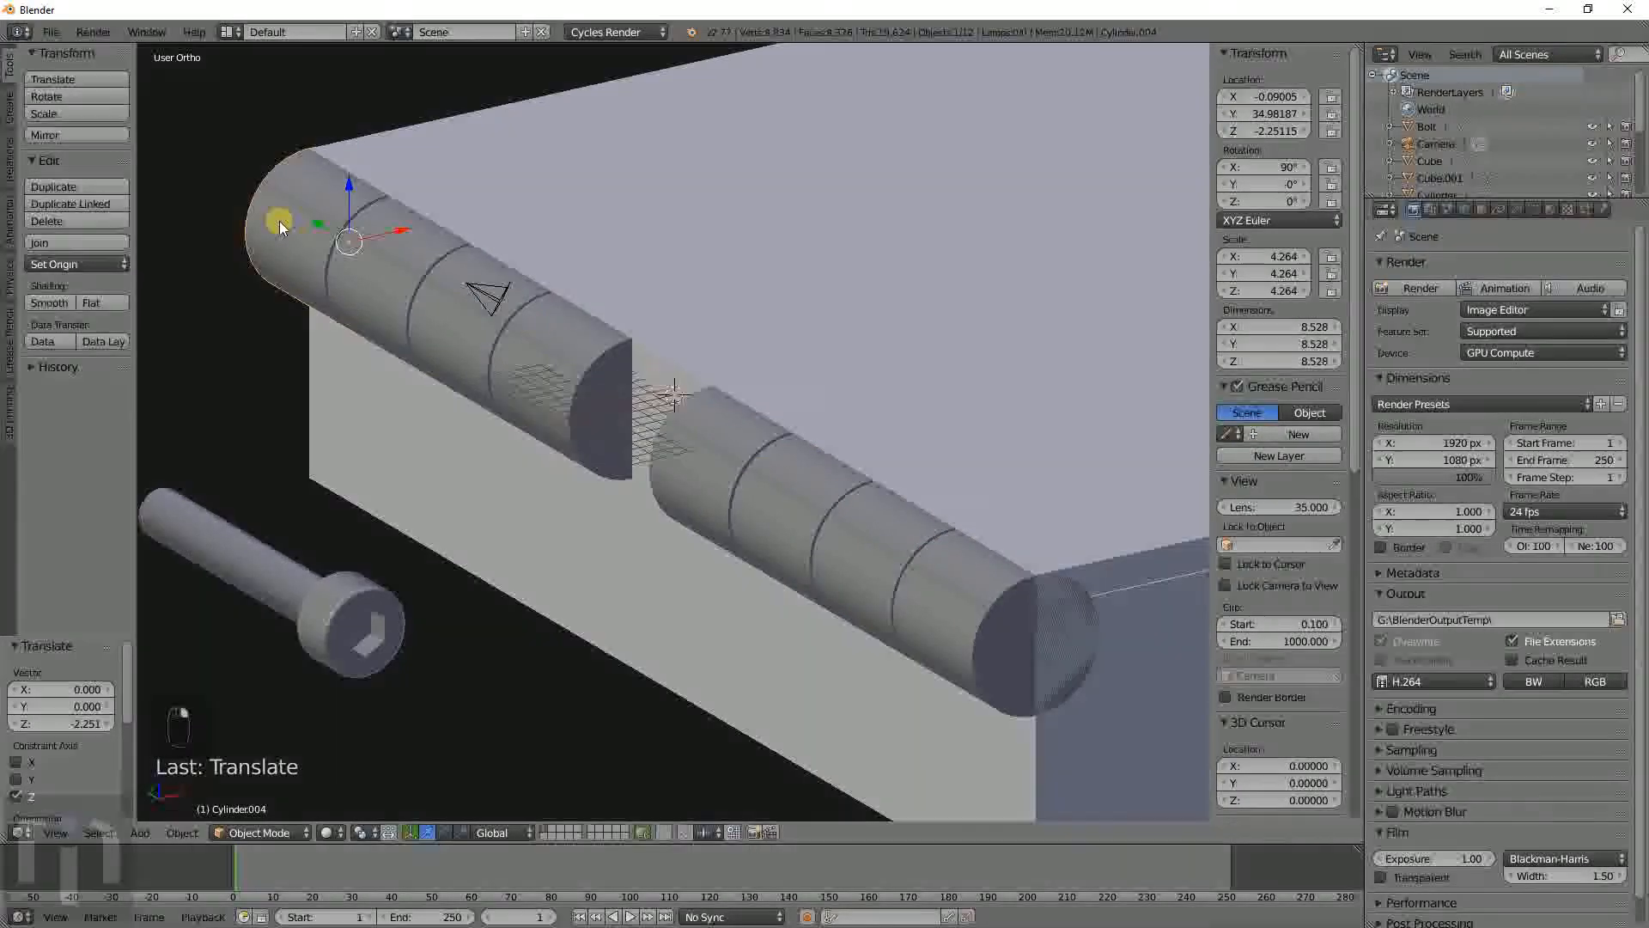
shift+right_click(555, 351)
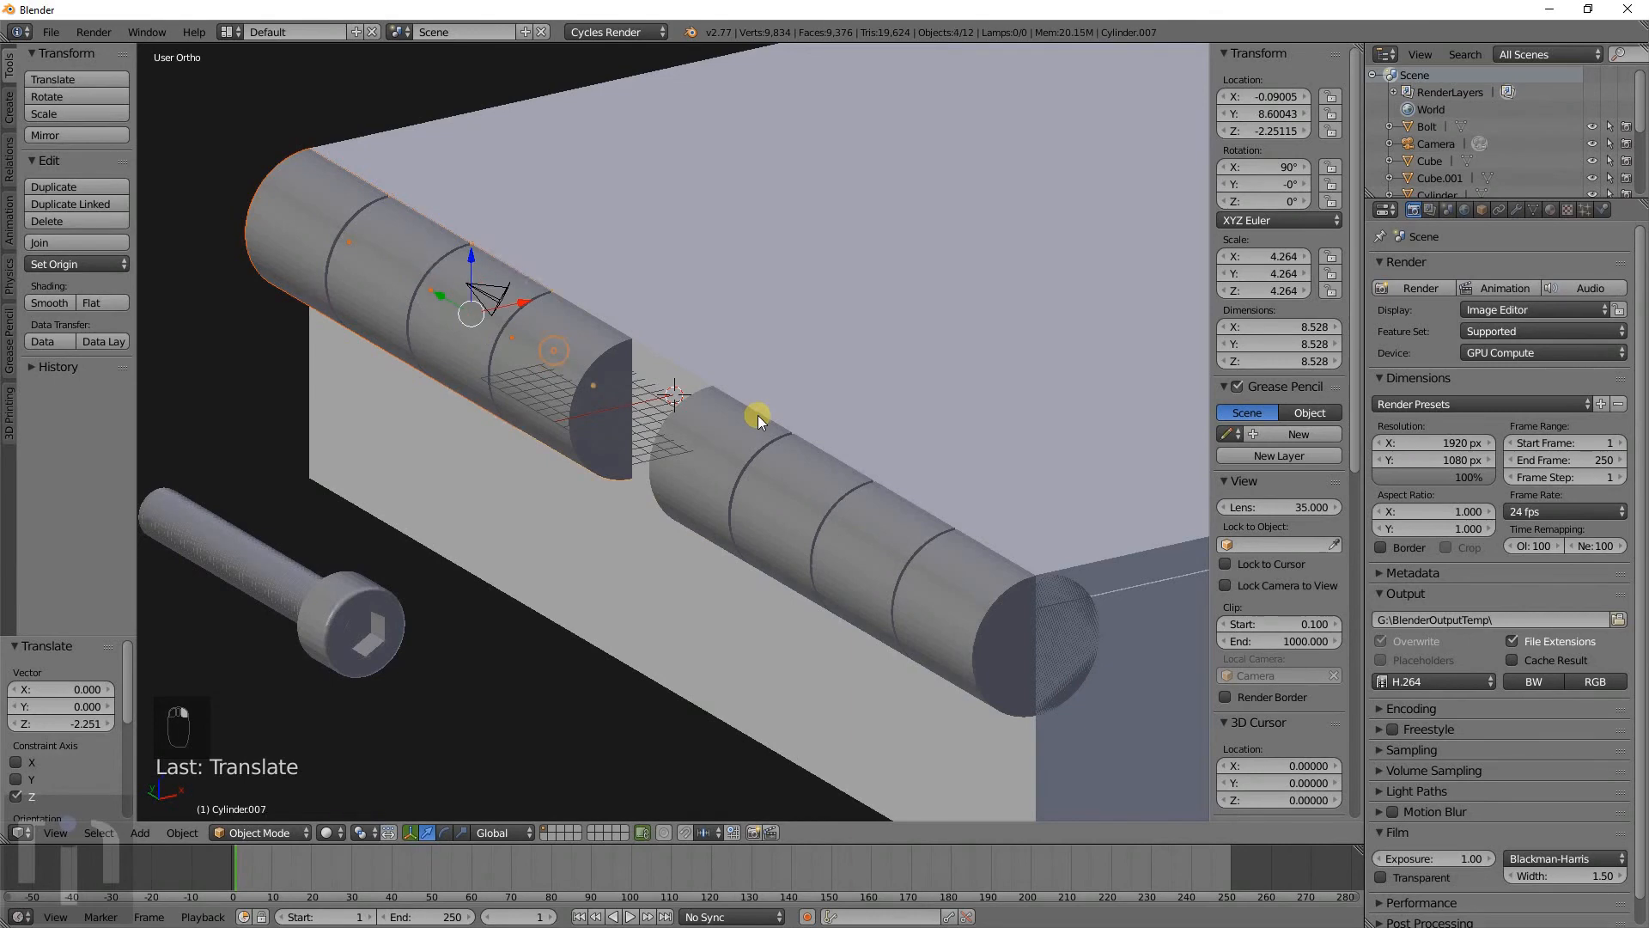
shift+right_click(757, 419)
shift+right_click(798, 475)
shift+right_click(876, 530)
shift+right_click(935, 569)
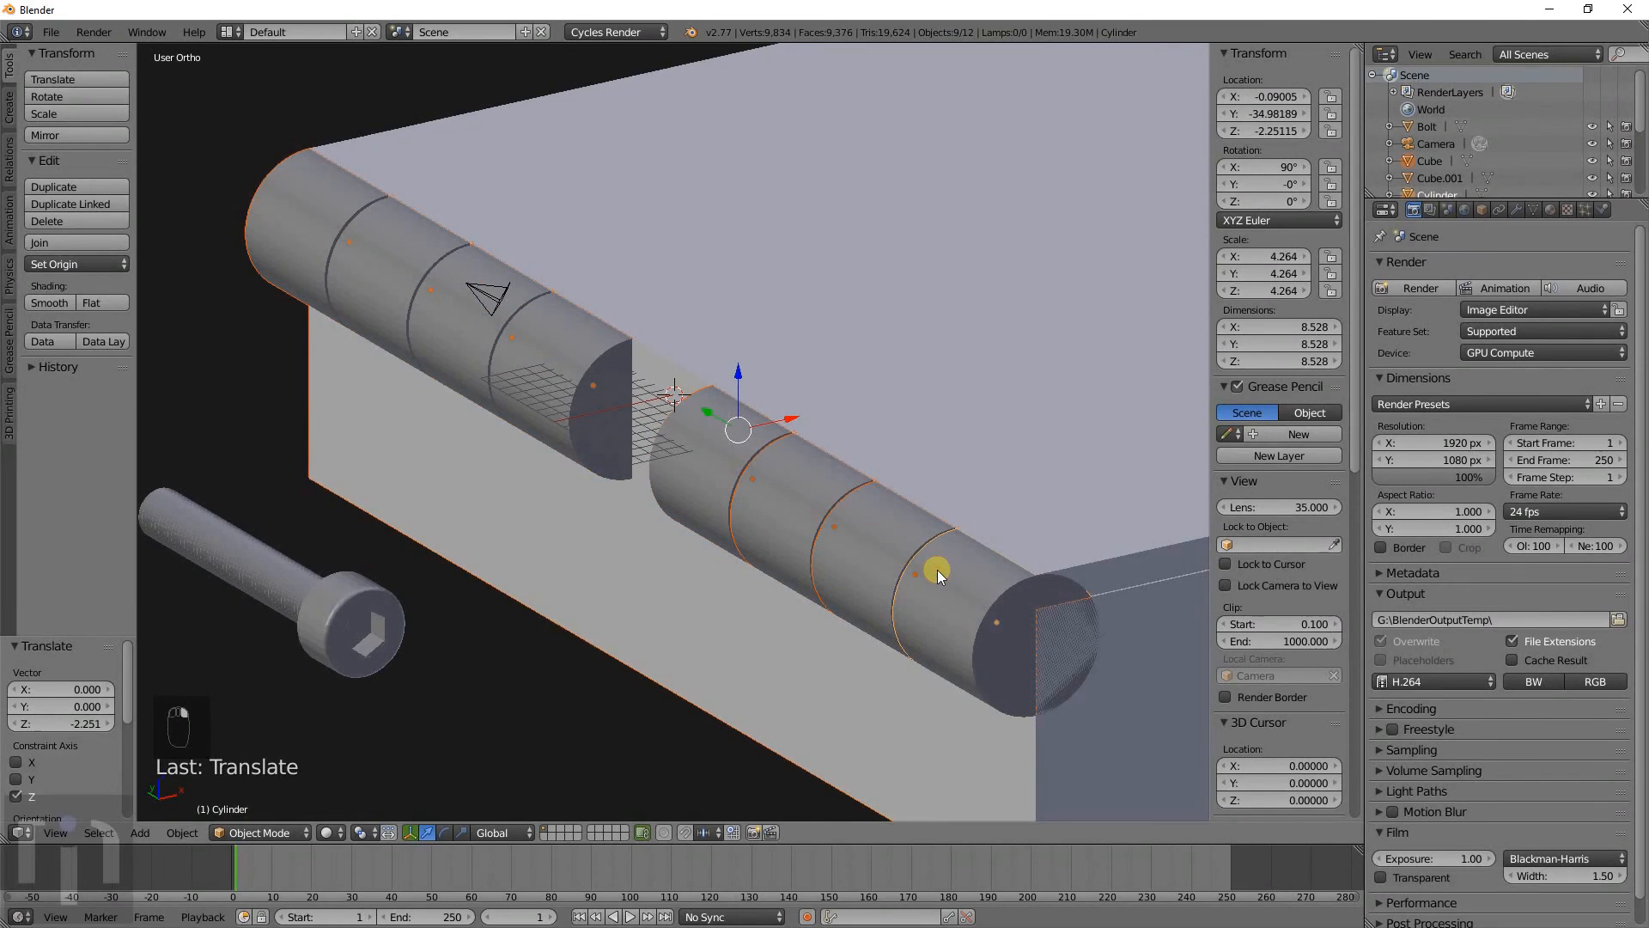
shift+right_click(972, 601)
scroll(1005, 608, down, 3)
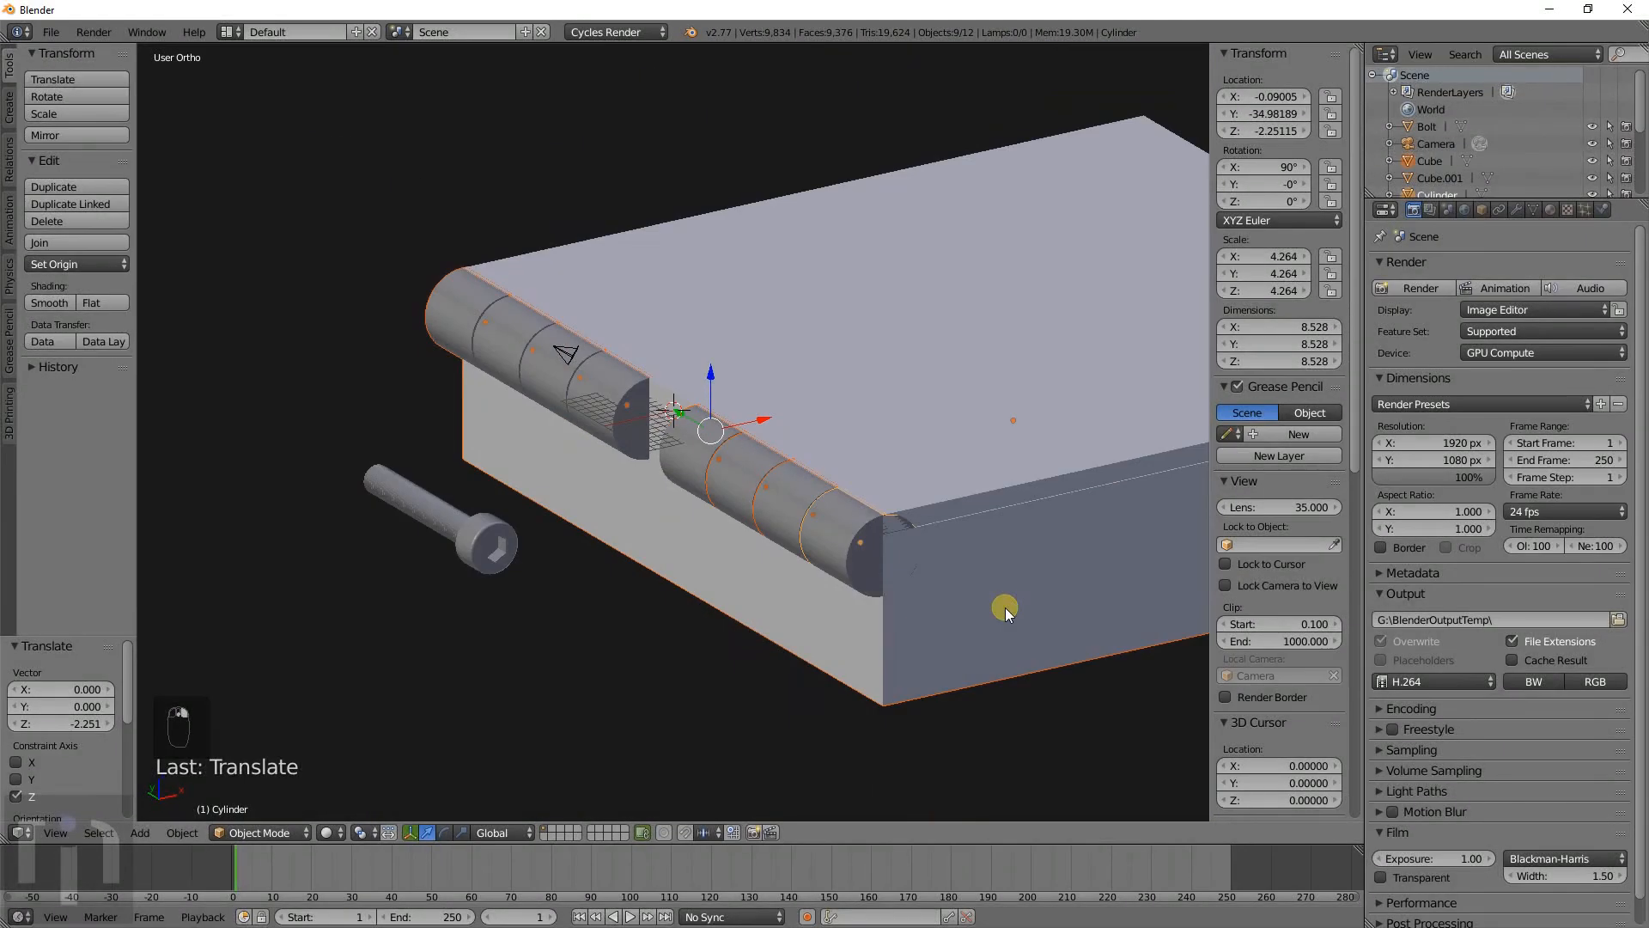
shift+right_click(885, 646)
shift+right_click(835, 531)
scroll(835, 531, up, 3)
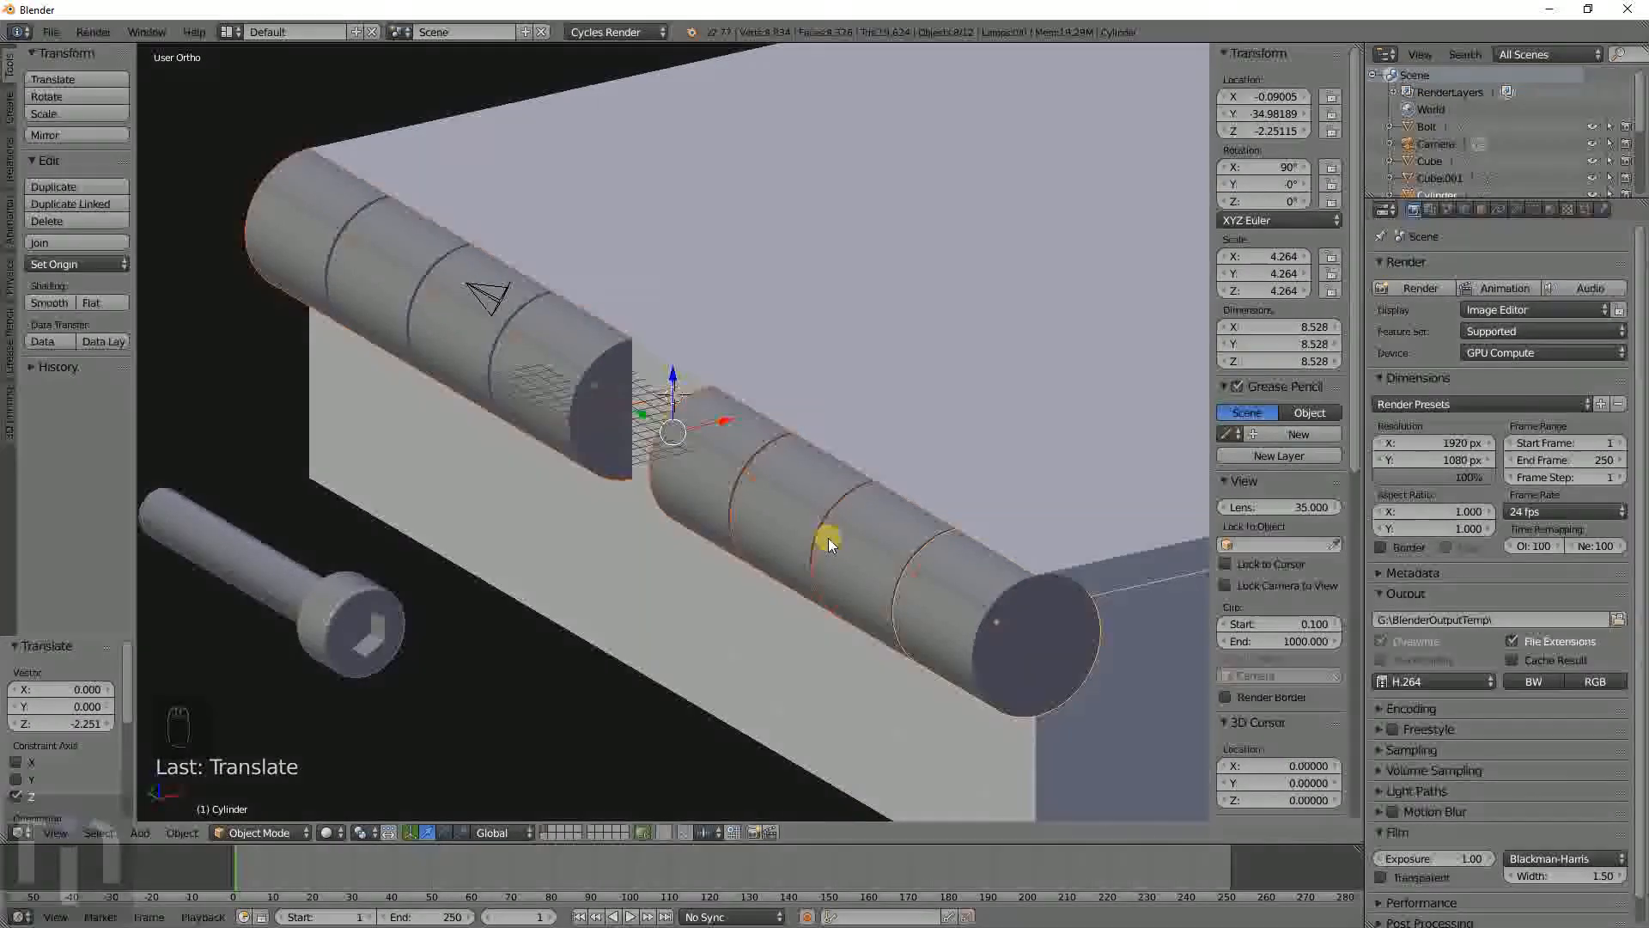
Duplicate the eight selected cylinders in place and hide the copies as a backup.
key(shift+d)
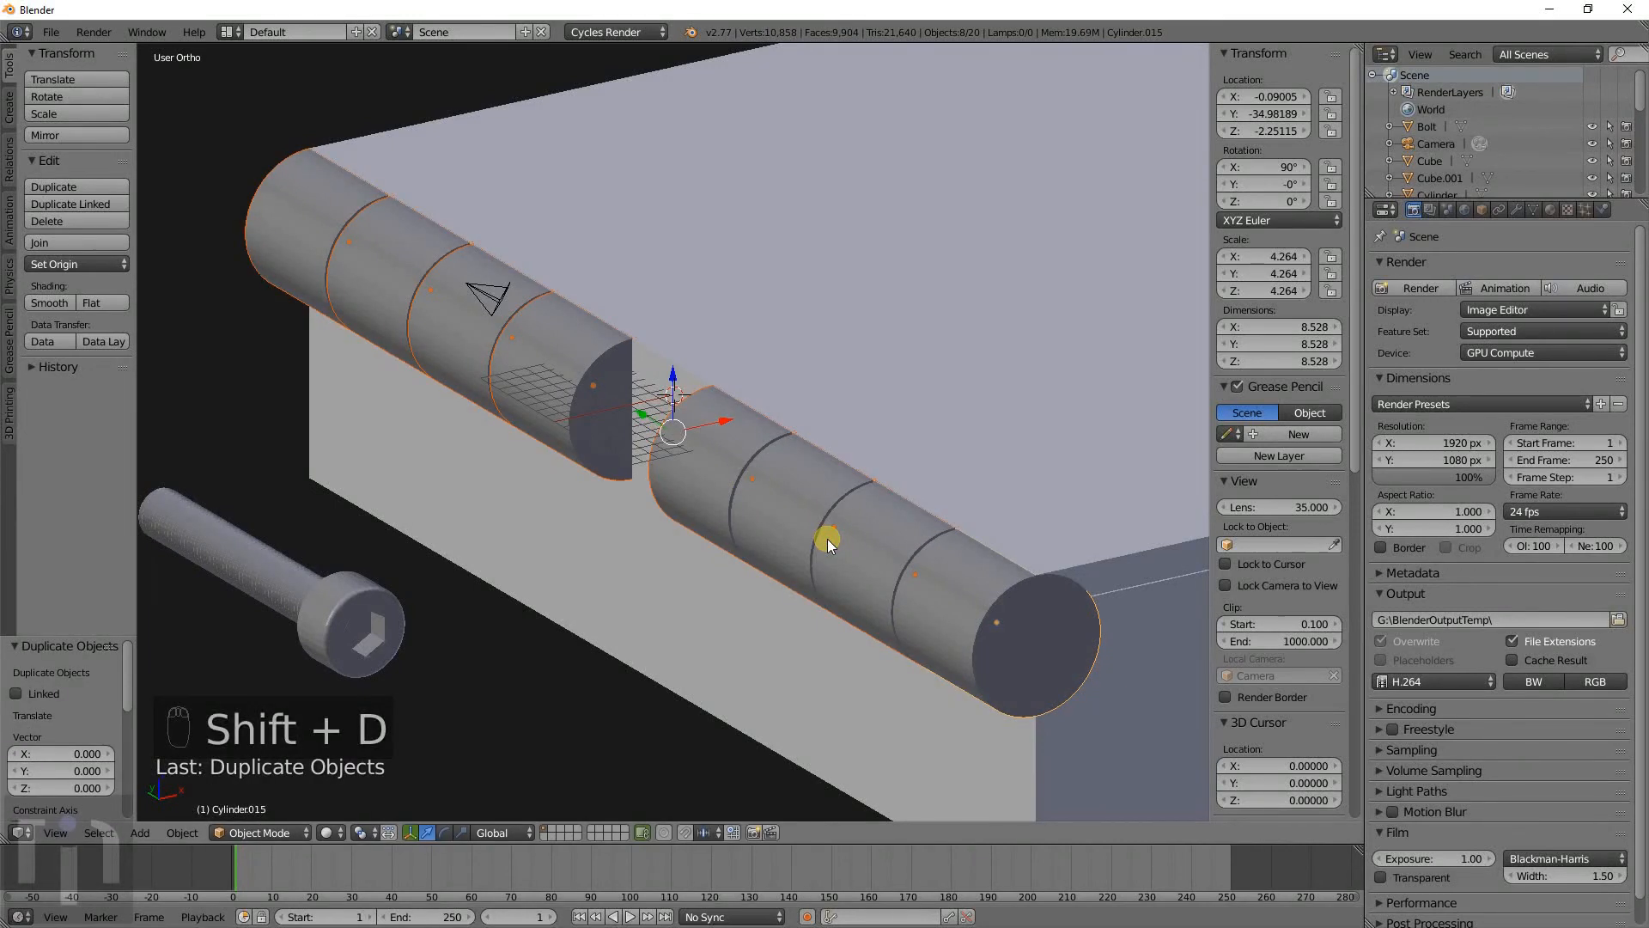
key(h)
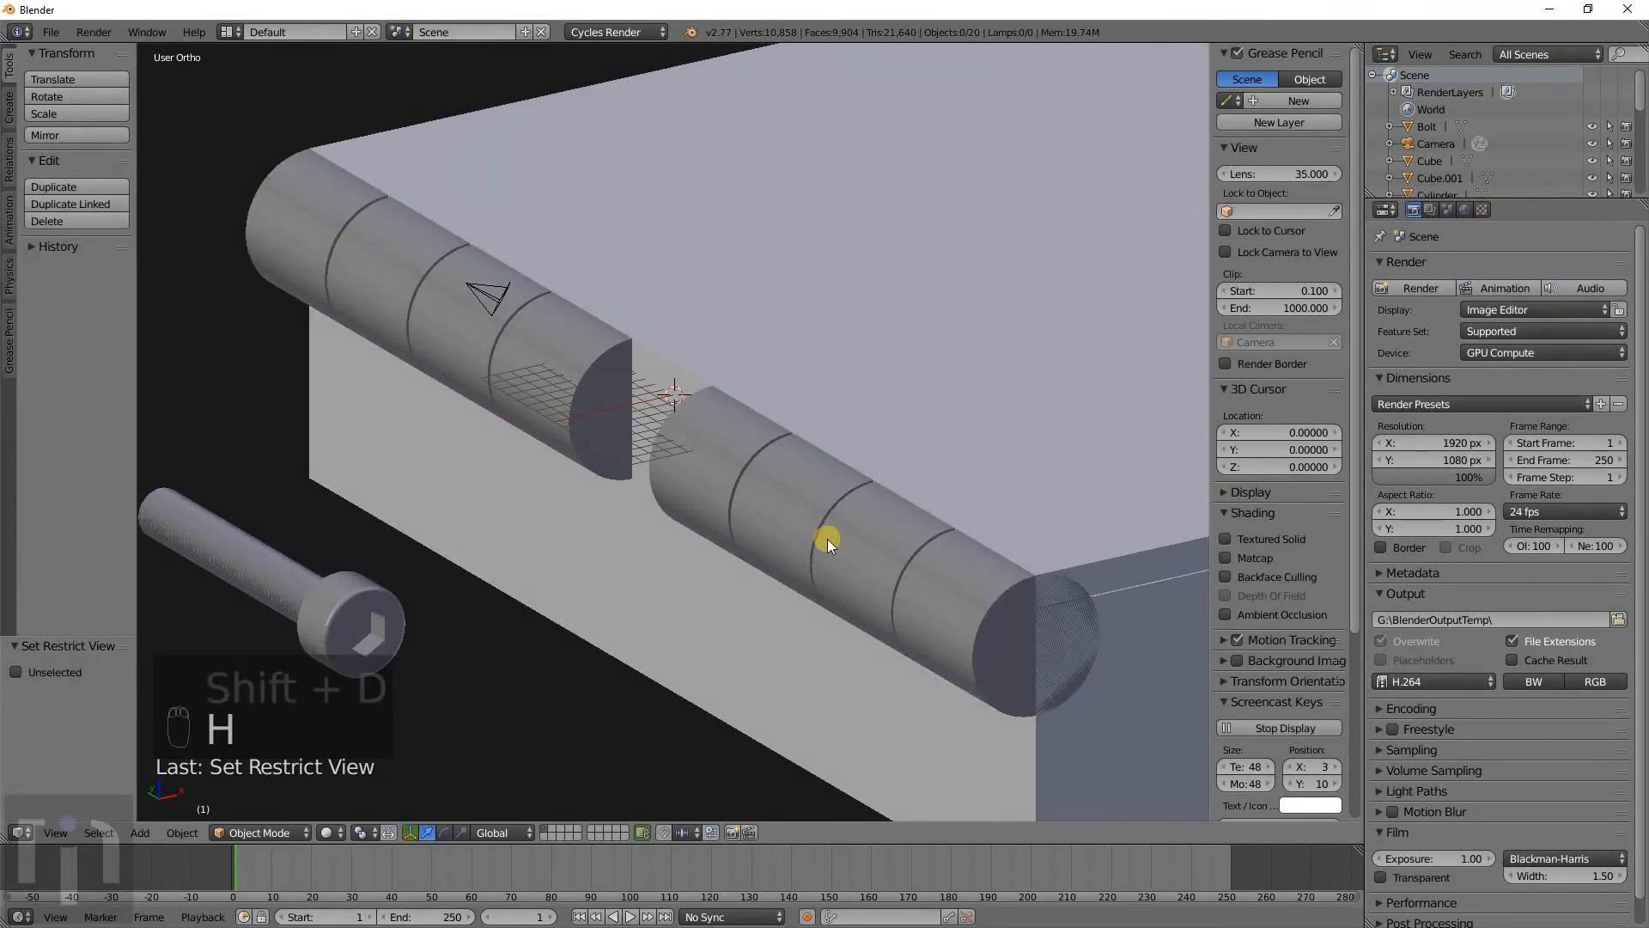
key(KP_1)
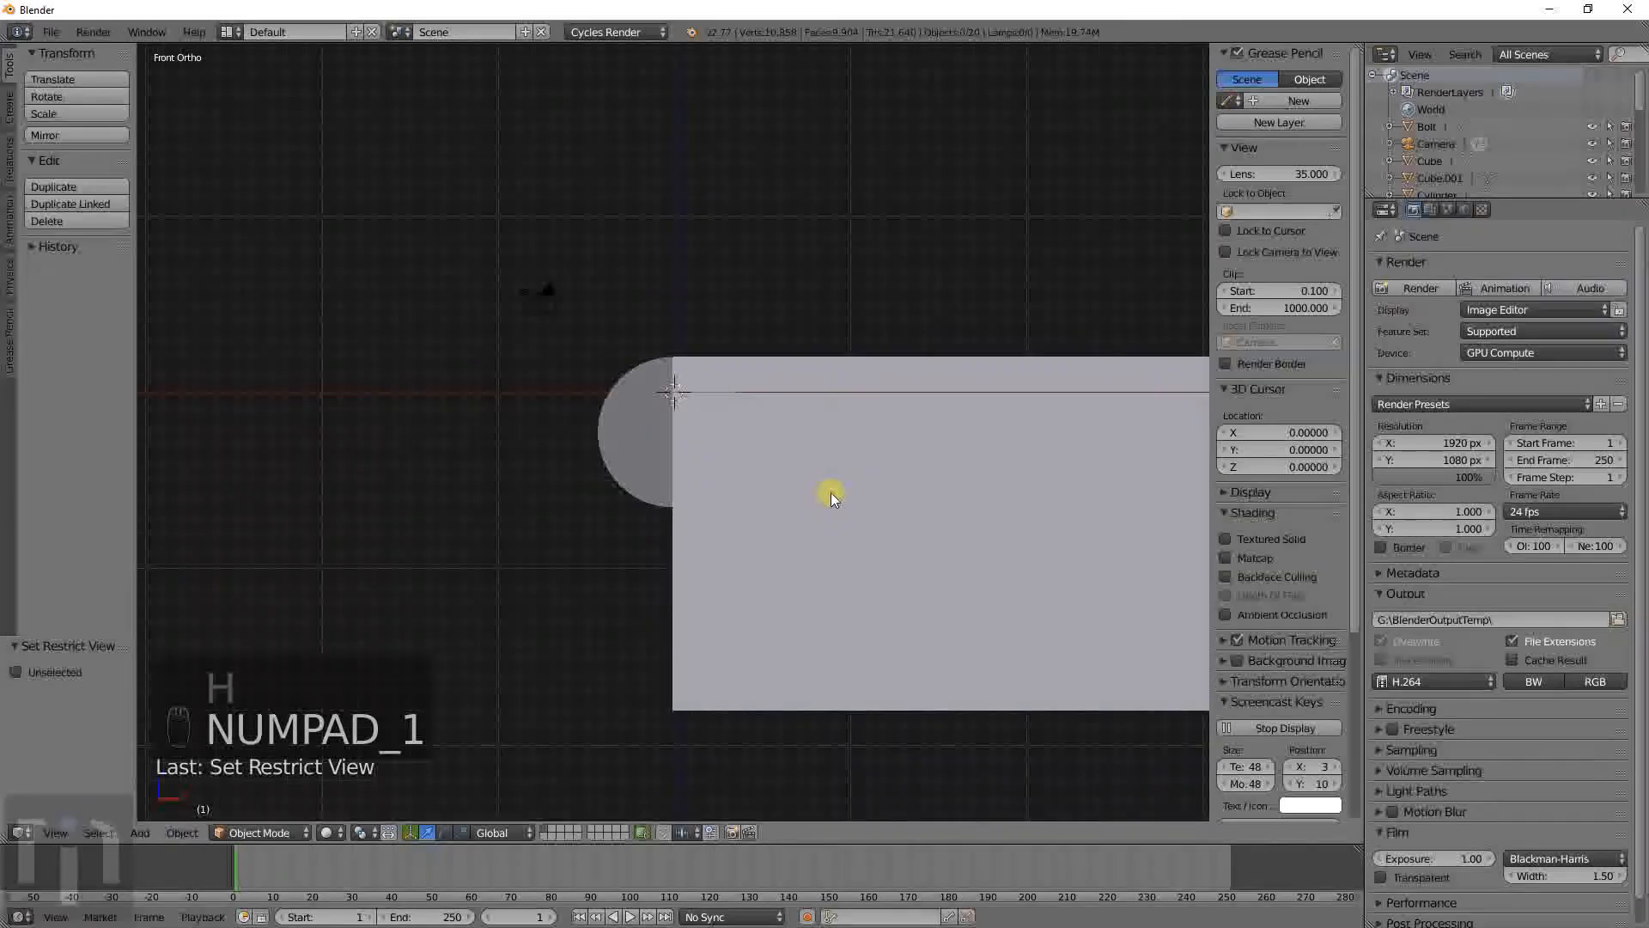
middle_drag(832, 492, 828, 532)
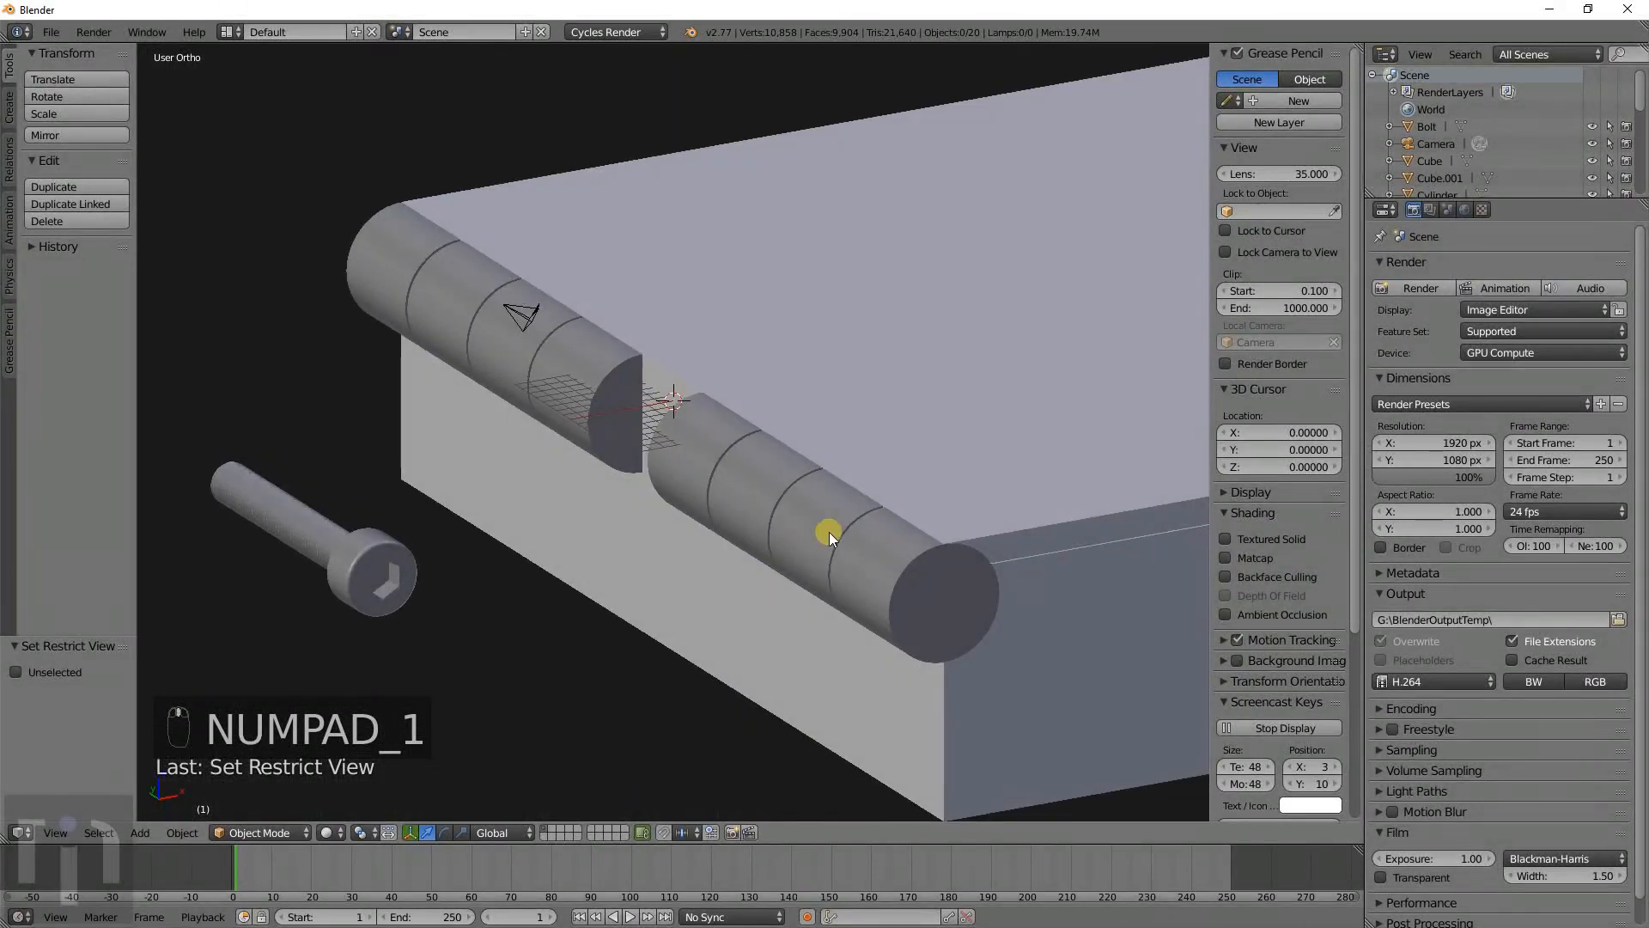
Counting cylinders from the near end, join the second with the fourth and the sixth with the eighth.
right_click(828, 532)
shift+right_click(706, 455)
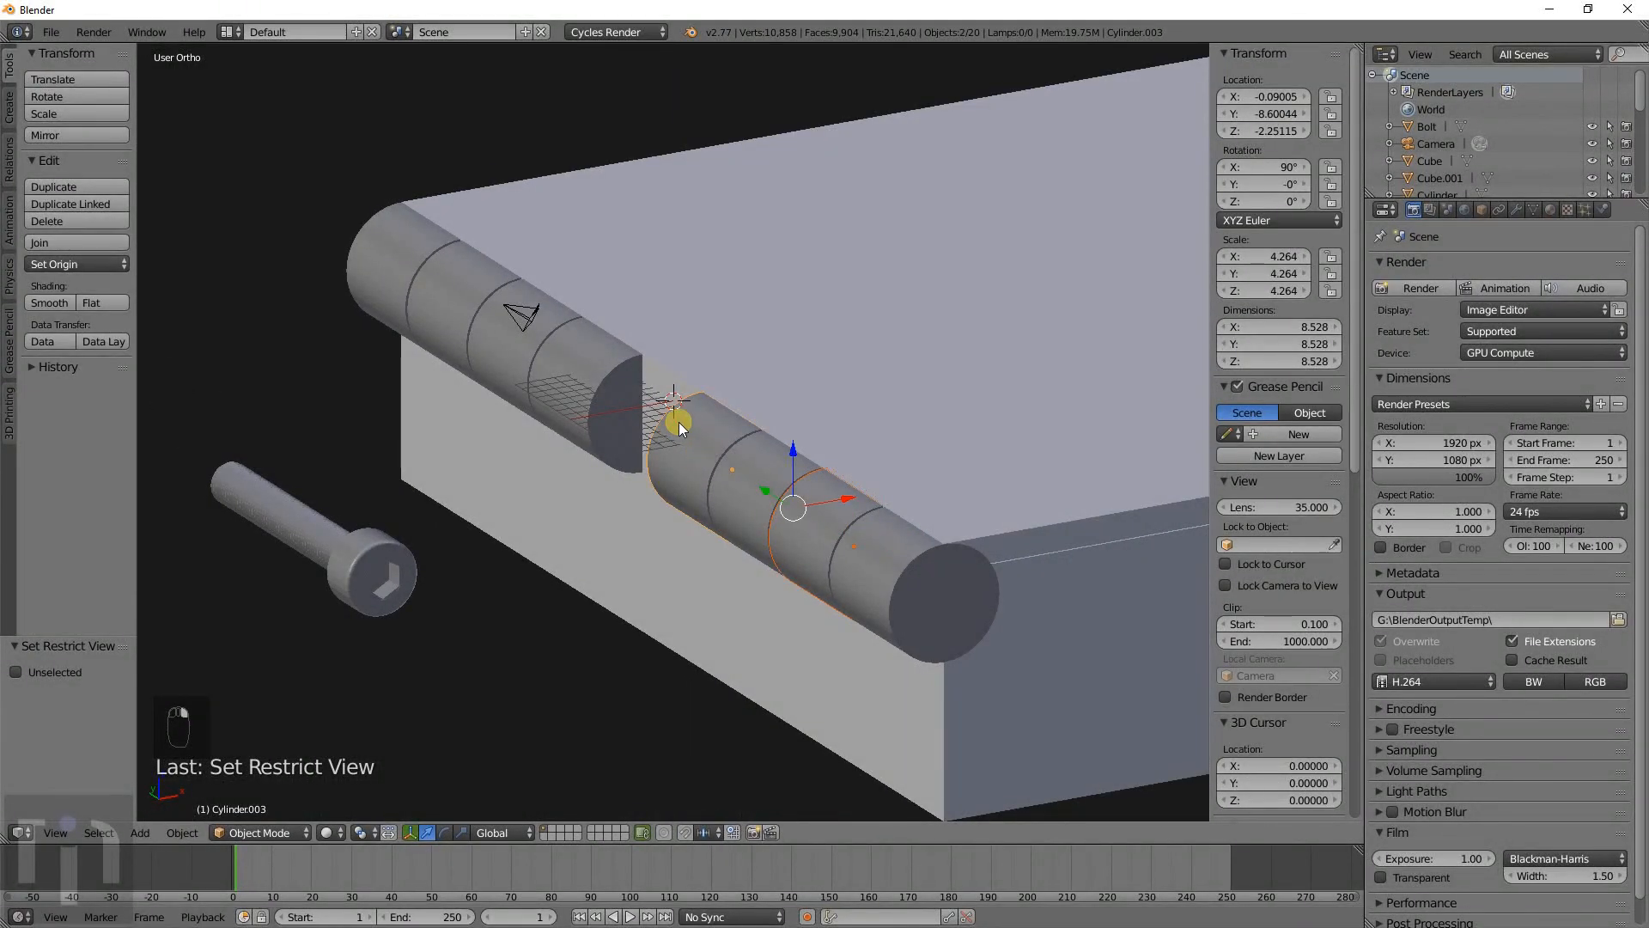
key(ctrl+j)
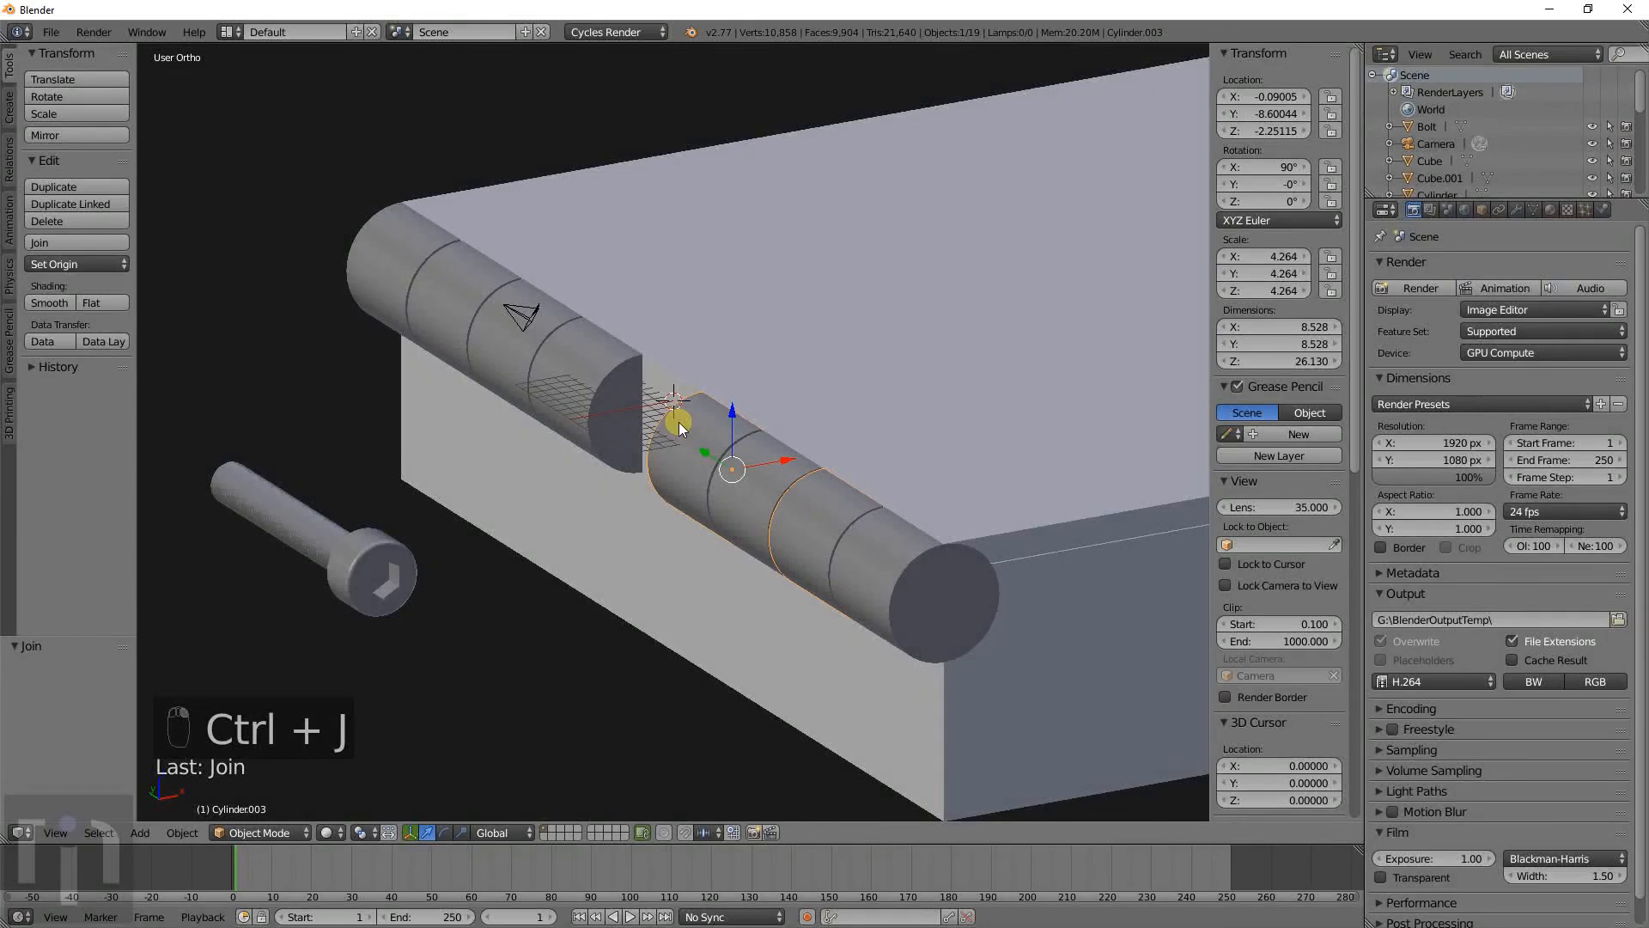
right_click(524, 337)
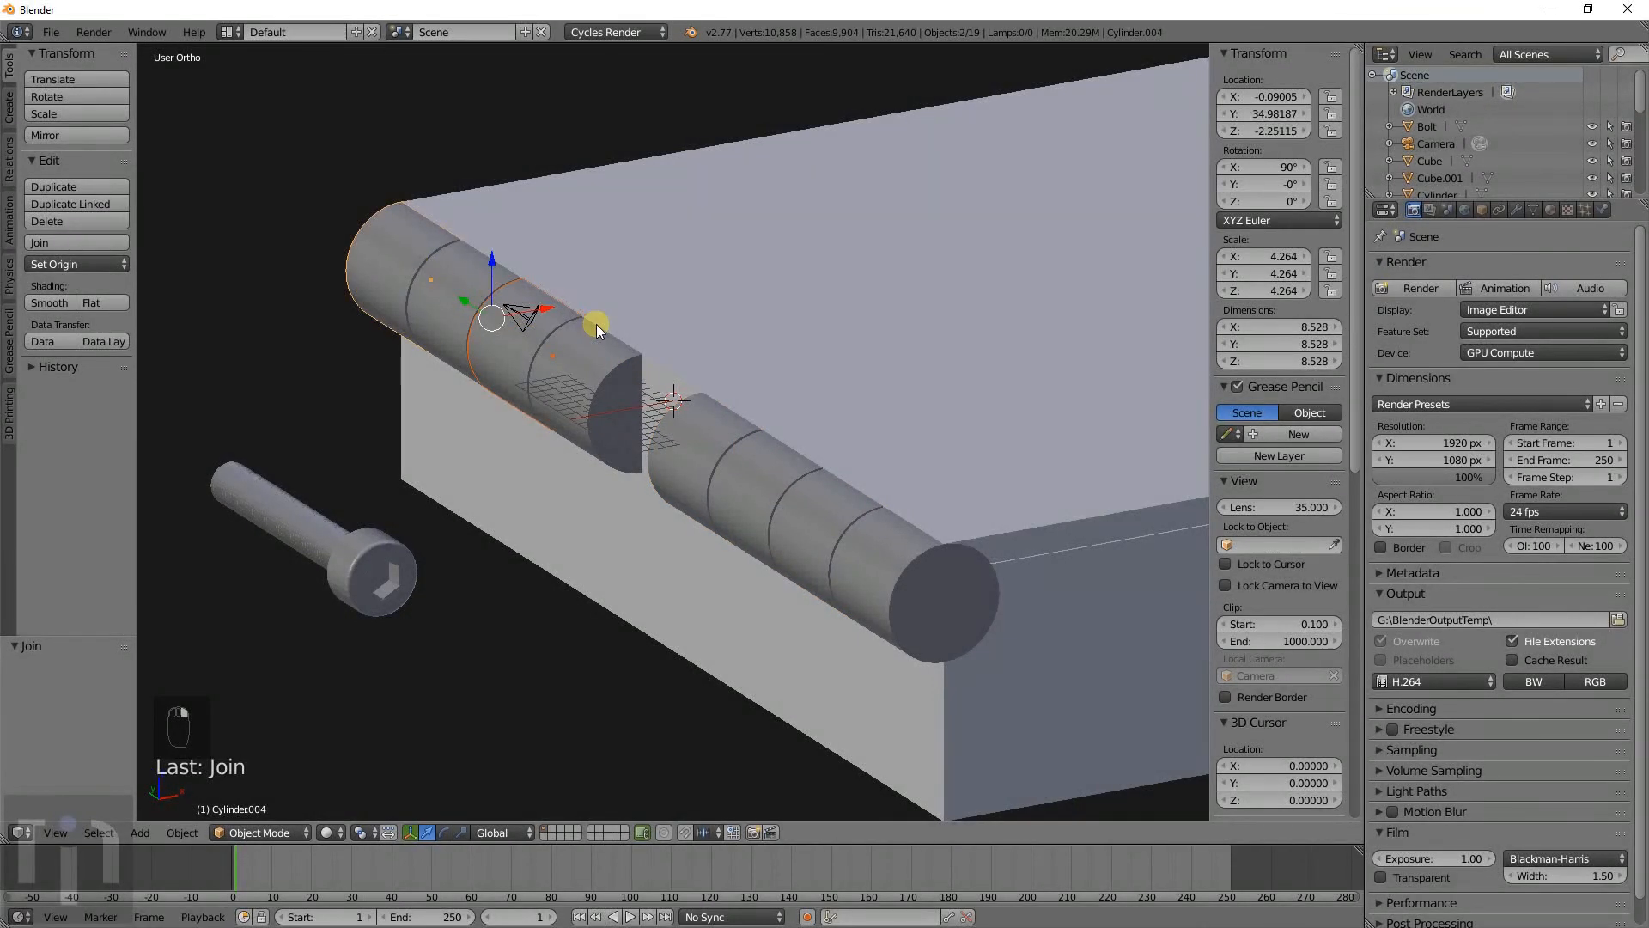
key(ctrl+j)
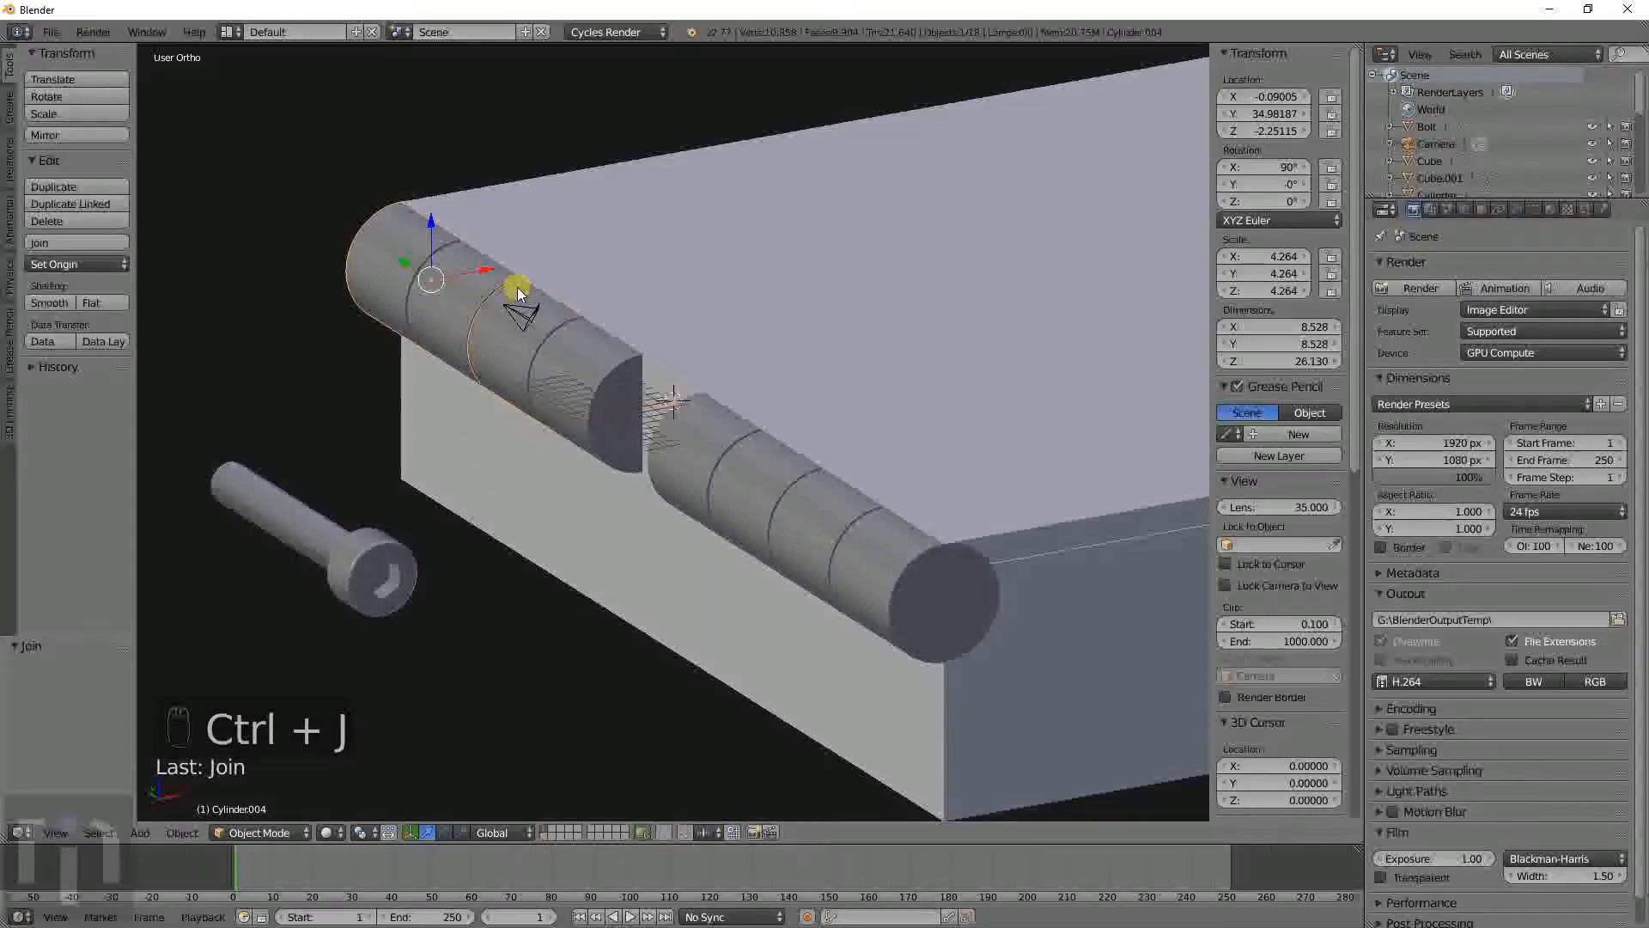
Counting cylinders from the near end, join the fifth with the seventh and the first with the third.
right_click(457, 292)
shift+right_click(586, 360)
key(ctrl+j)
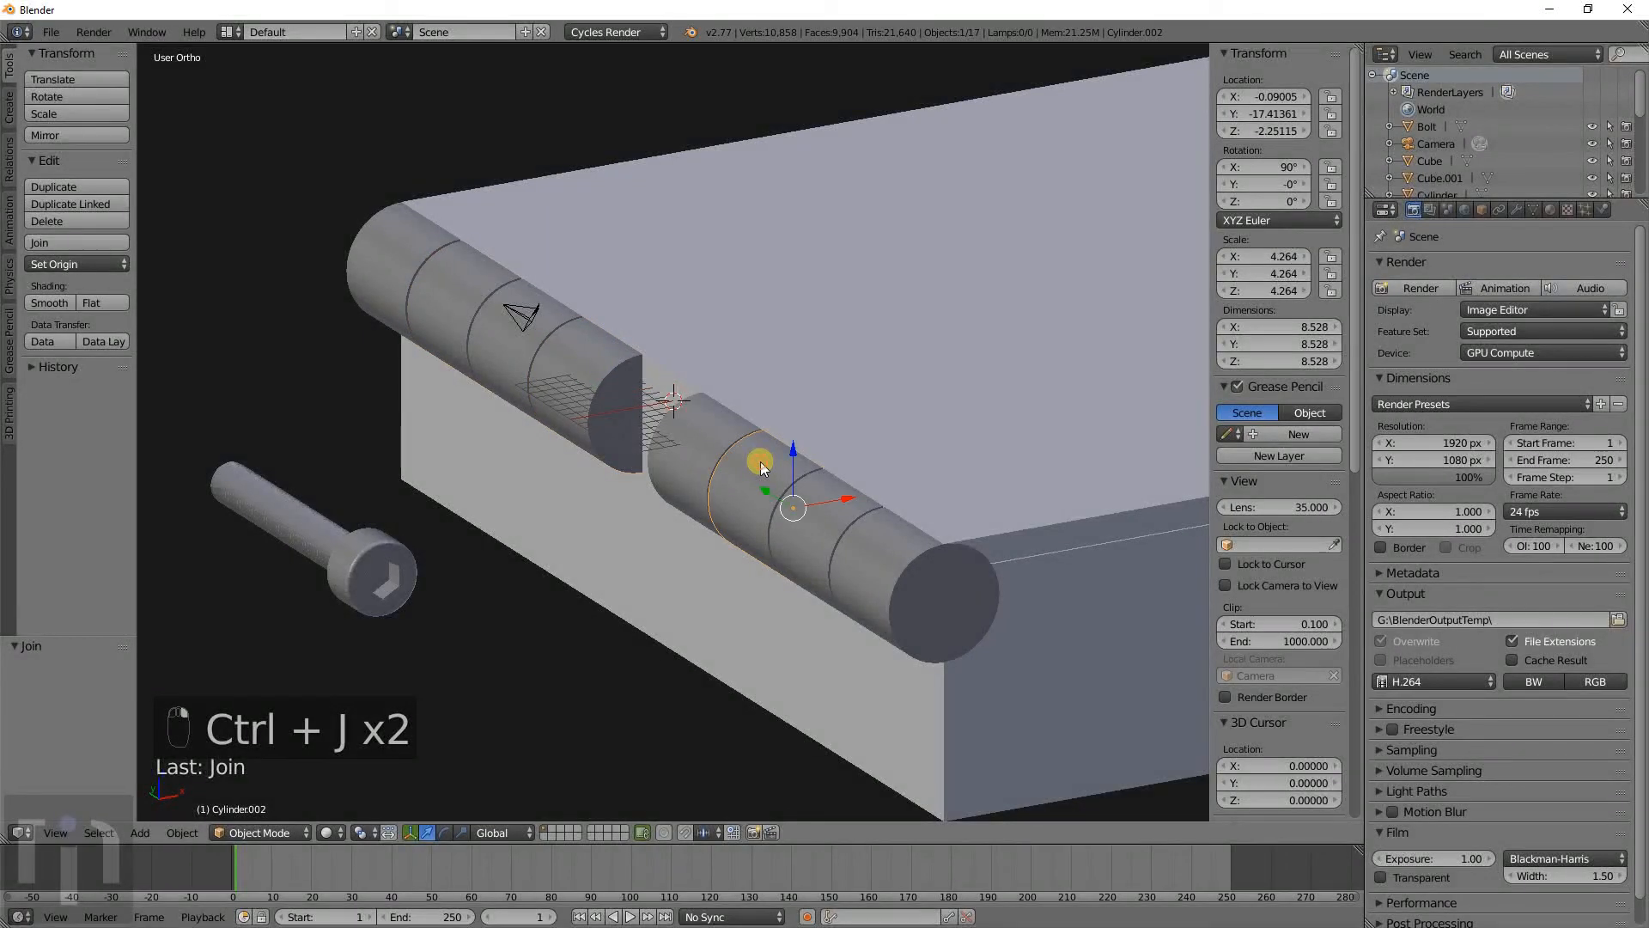
right_click(893, 550)
key(ctrl+j)
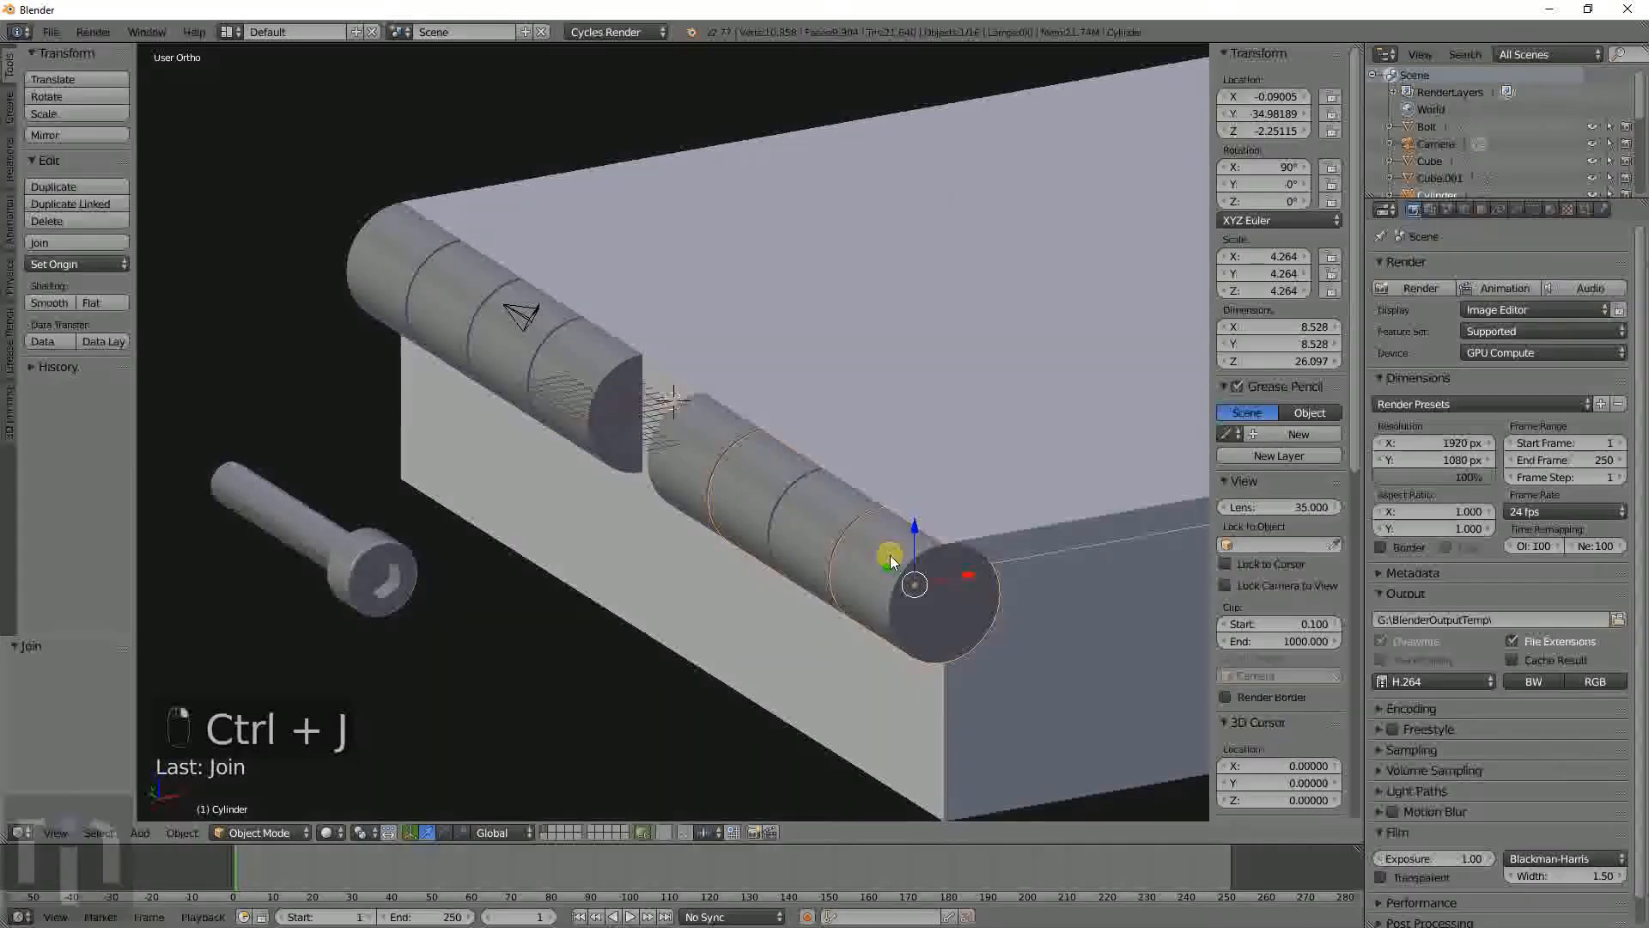
key(g)
right_click(1002, 395)
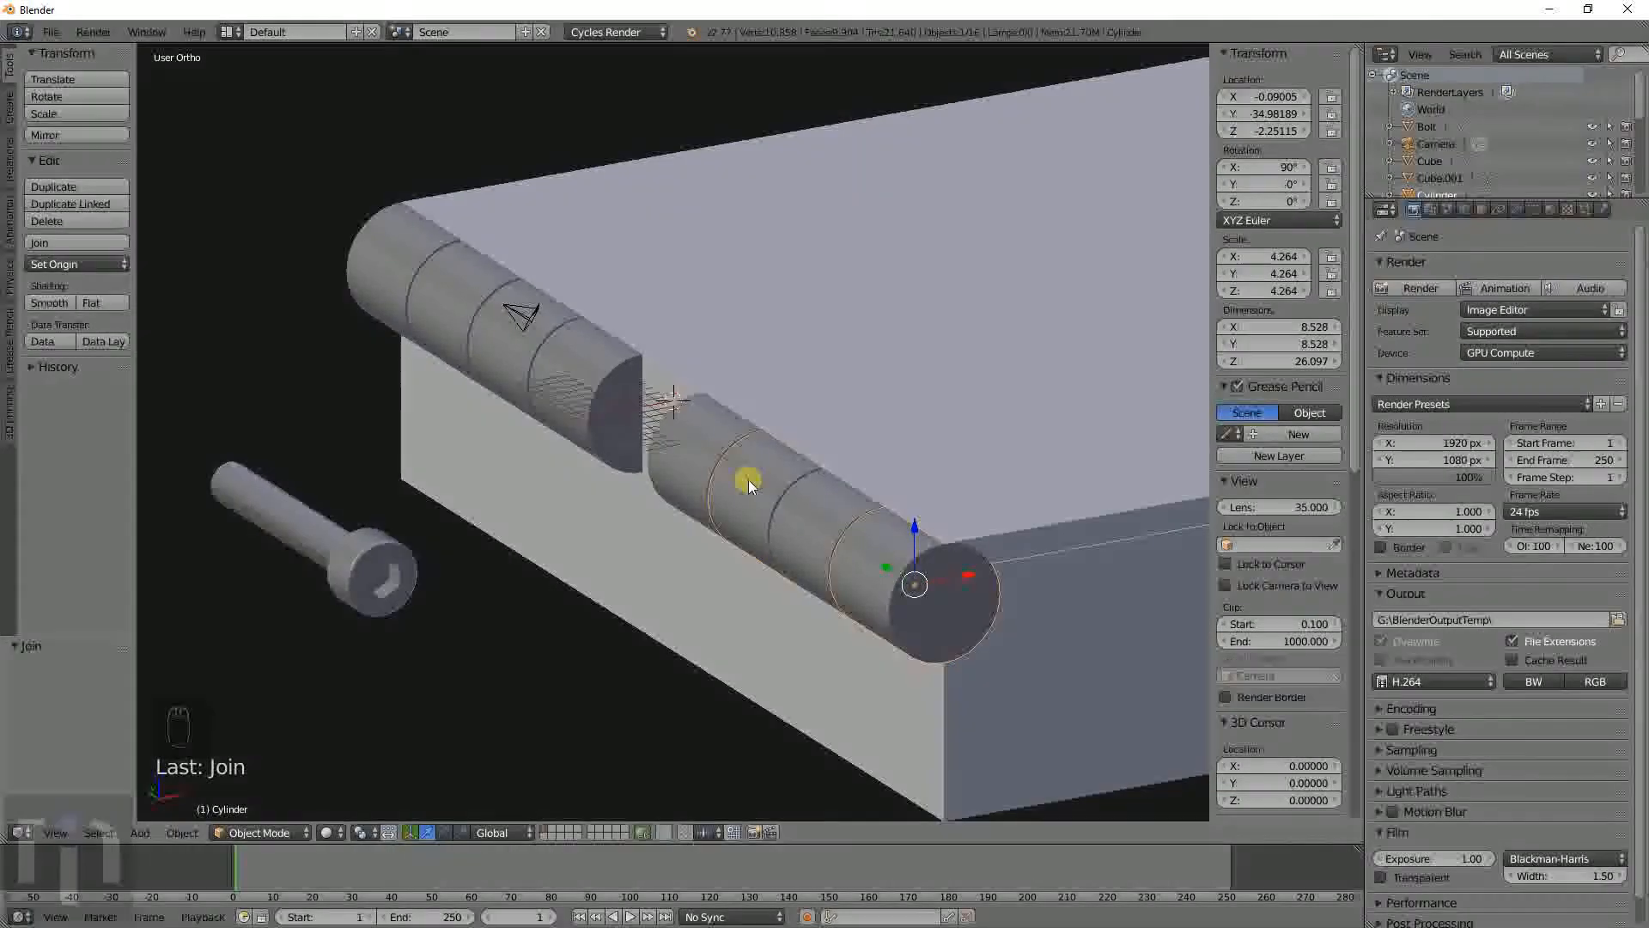
Join the pair holding the far-end cylinder with the matching near-half pair into one alternating set of four knuckles.
right_click(718, 451)
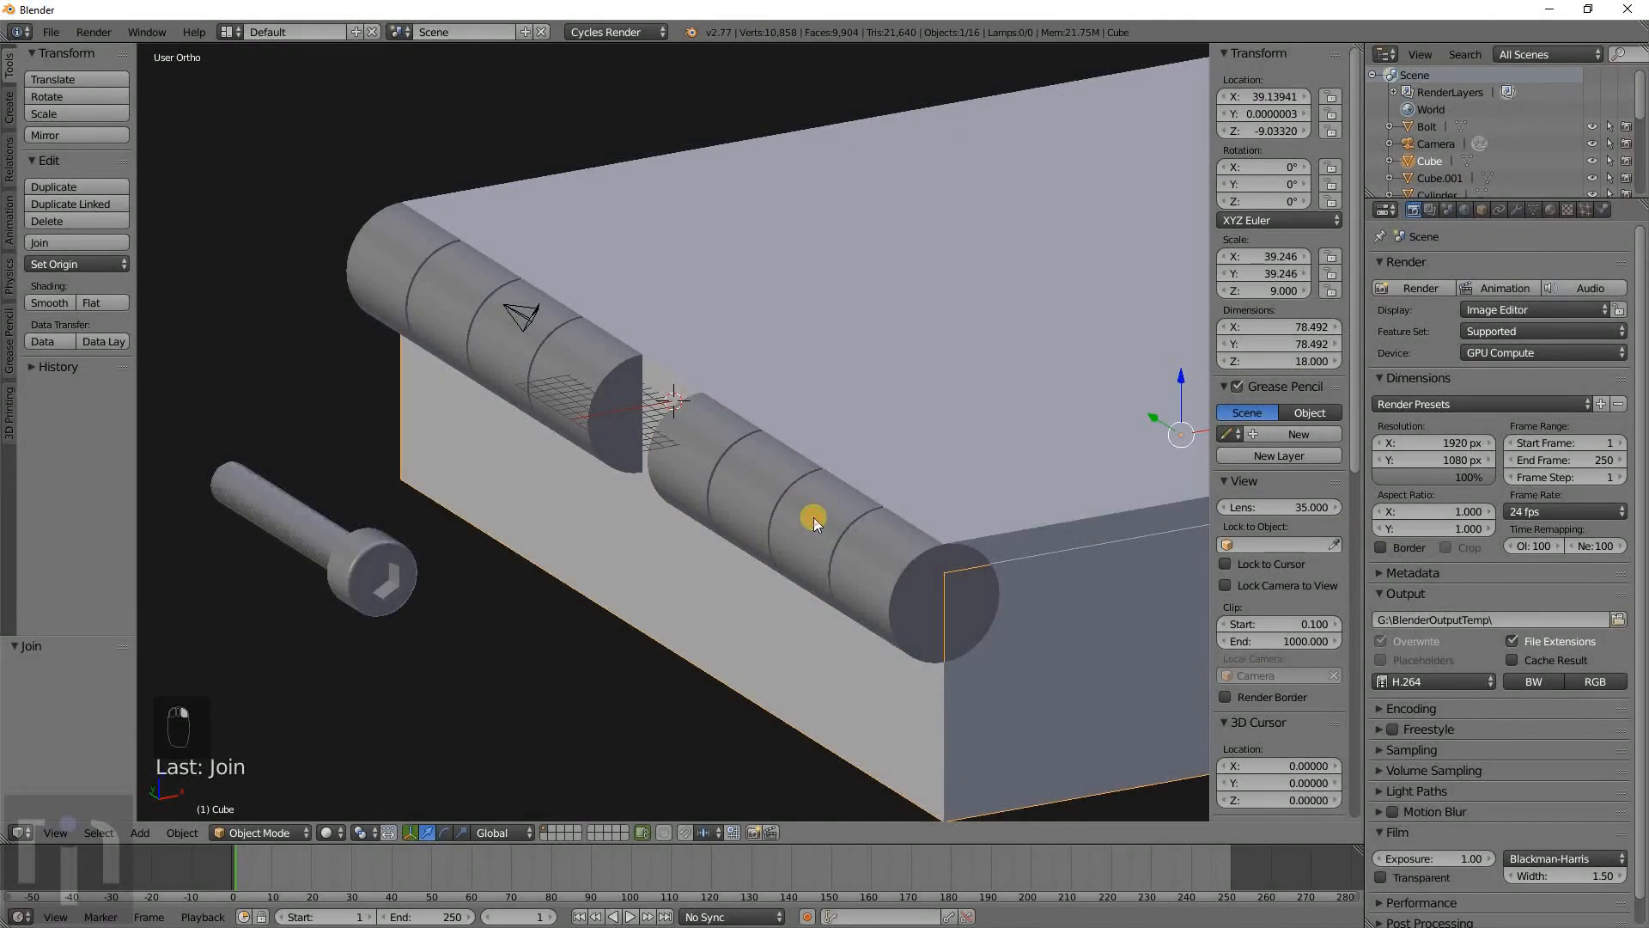
shift+right_click(492, 318)
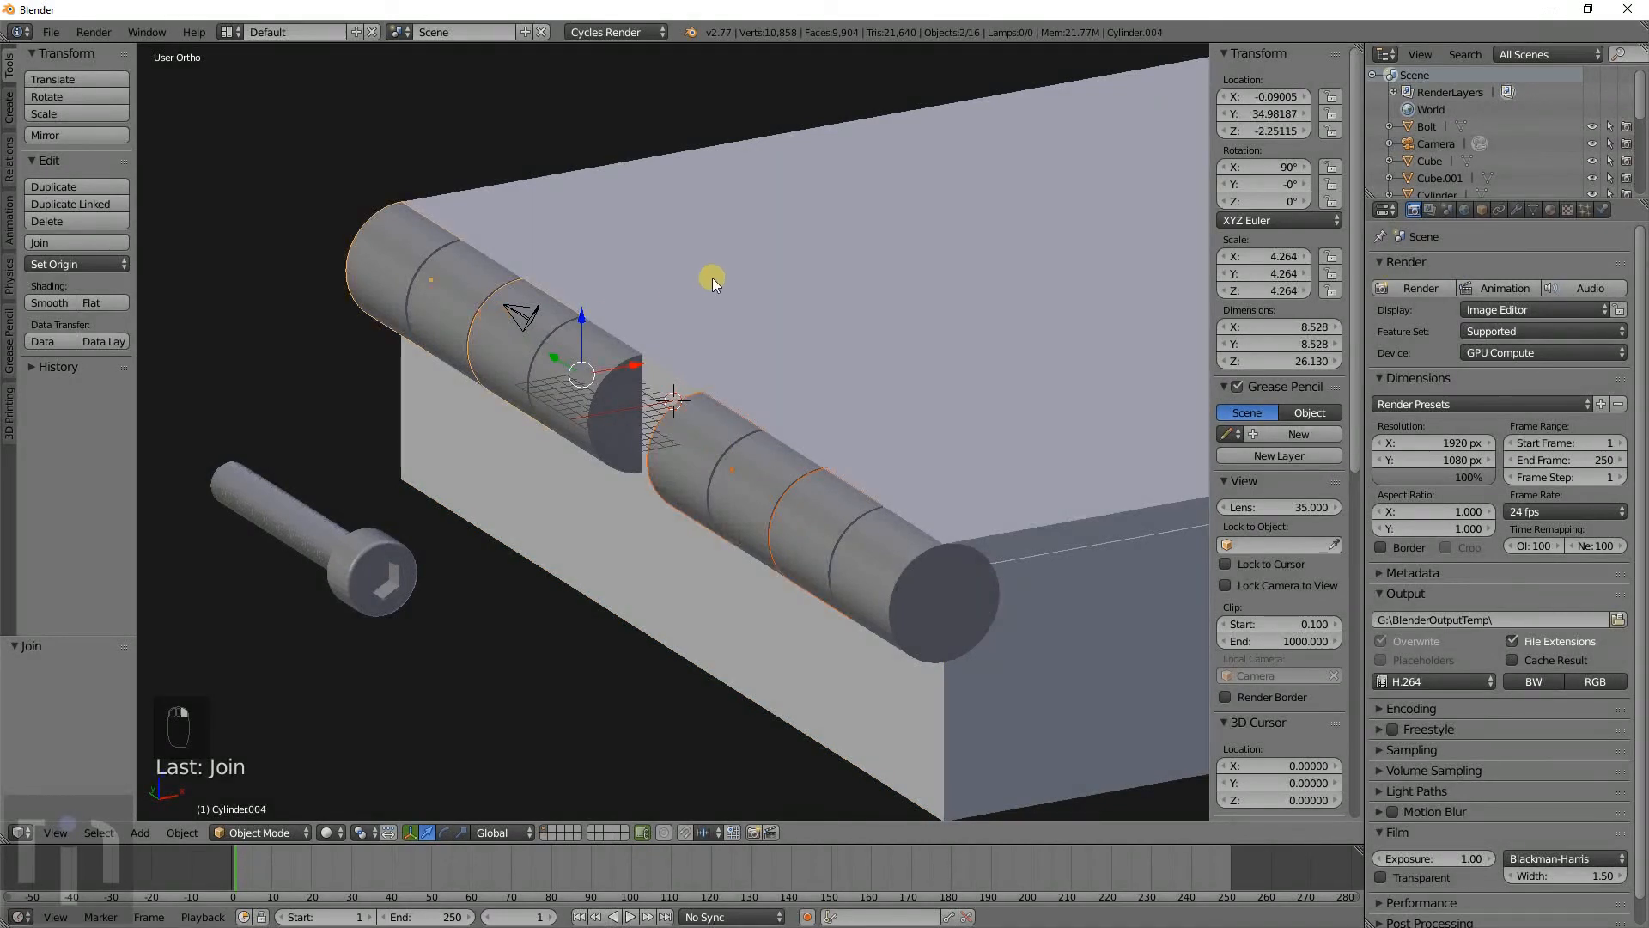
key(ctrl+j)
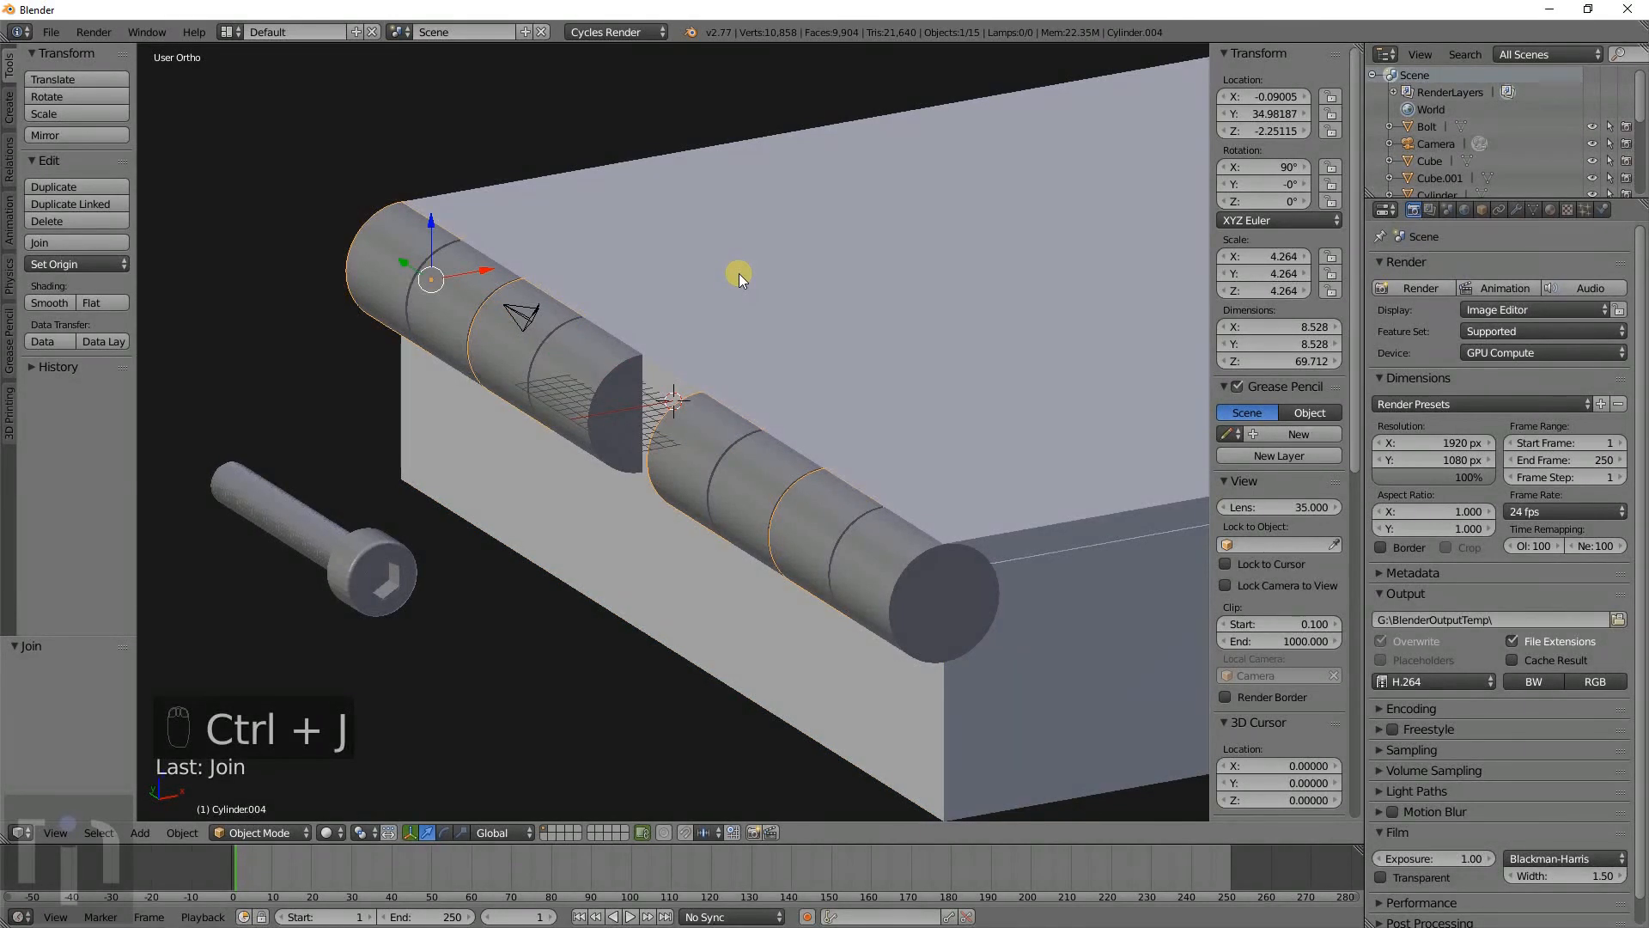
Join the two remaining cylinder pairs into the other alternating set of four knuckles, which includes the near-end cylinder.
right_click(581, 349)
shift+right_click(889, 564)
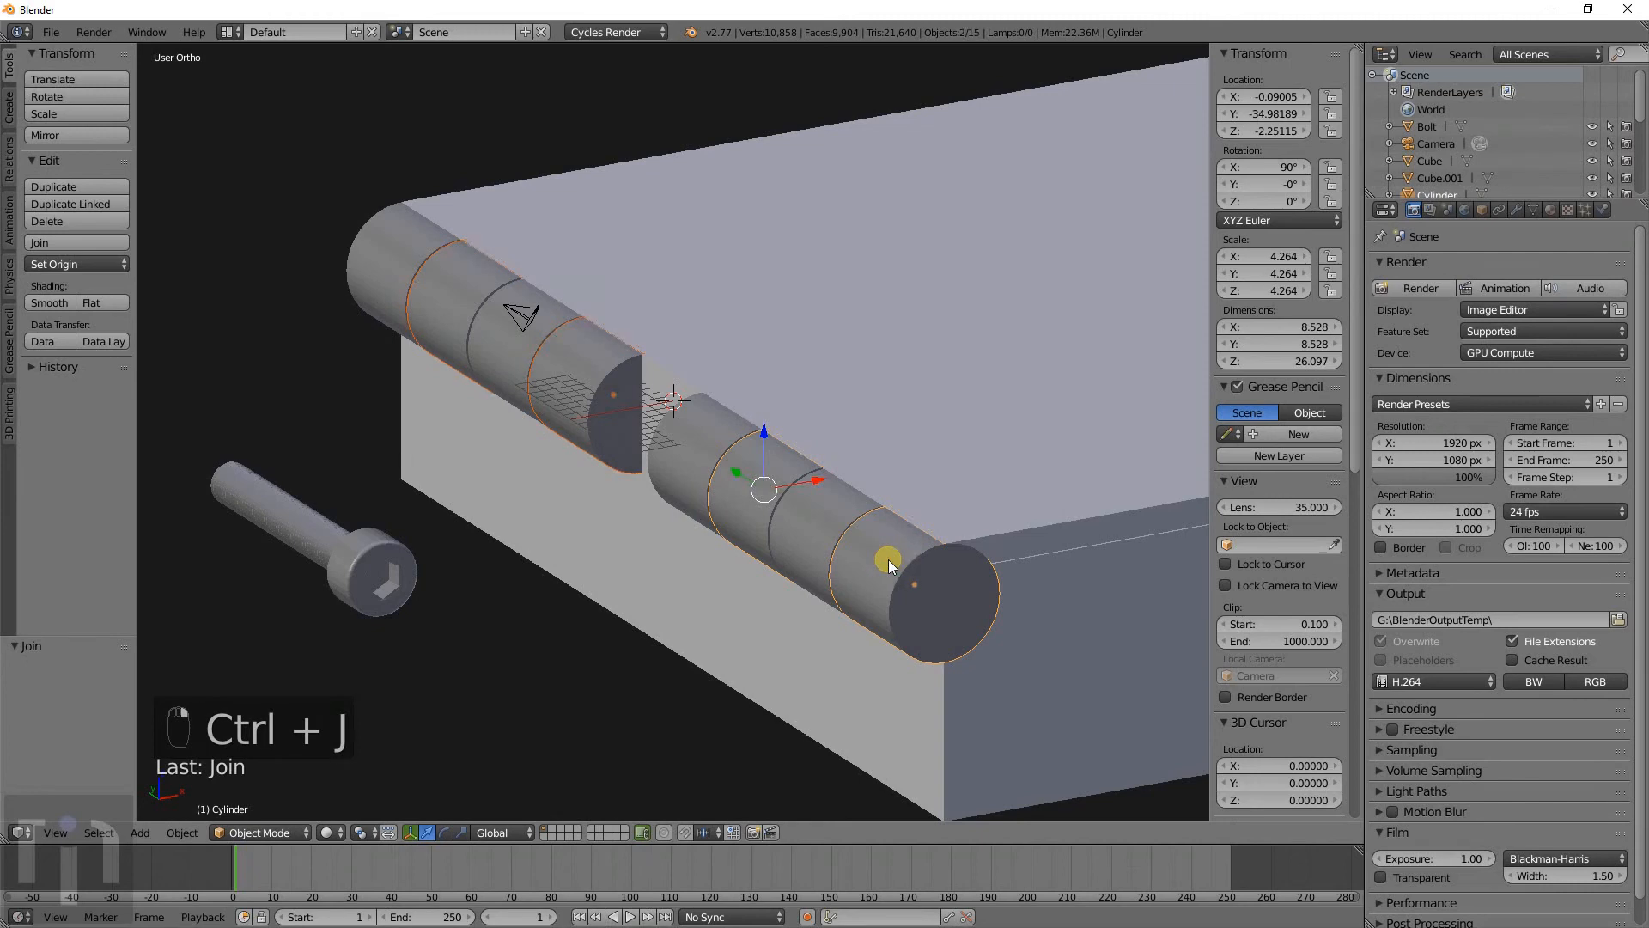
key(ctrl+j)
key(g)
right_click(854, 390)
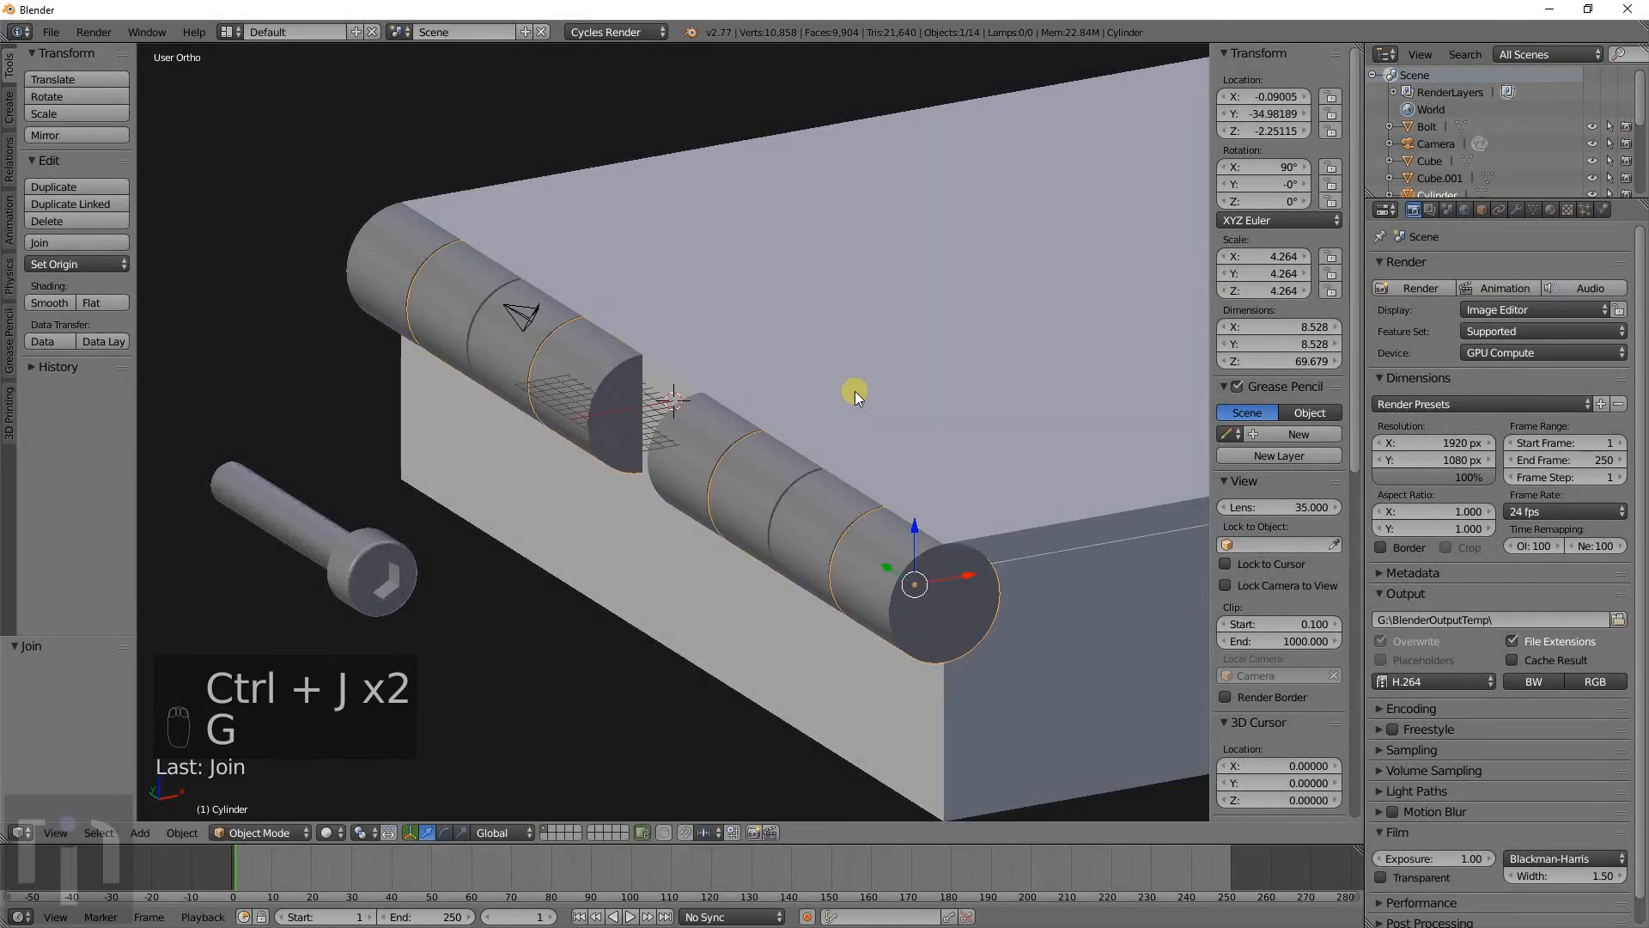
key(g)
right_click(642, 399)
Examine how the knuckle set with the far-end cylinder meets the upper slab, from the front and at an angle, in wireframe and solid display.
right_click(584, 306)
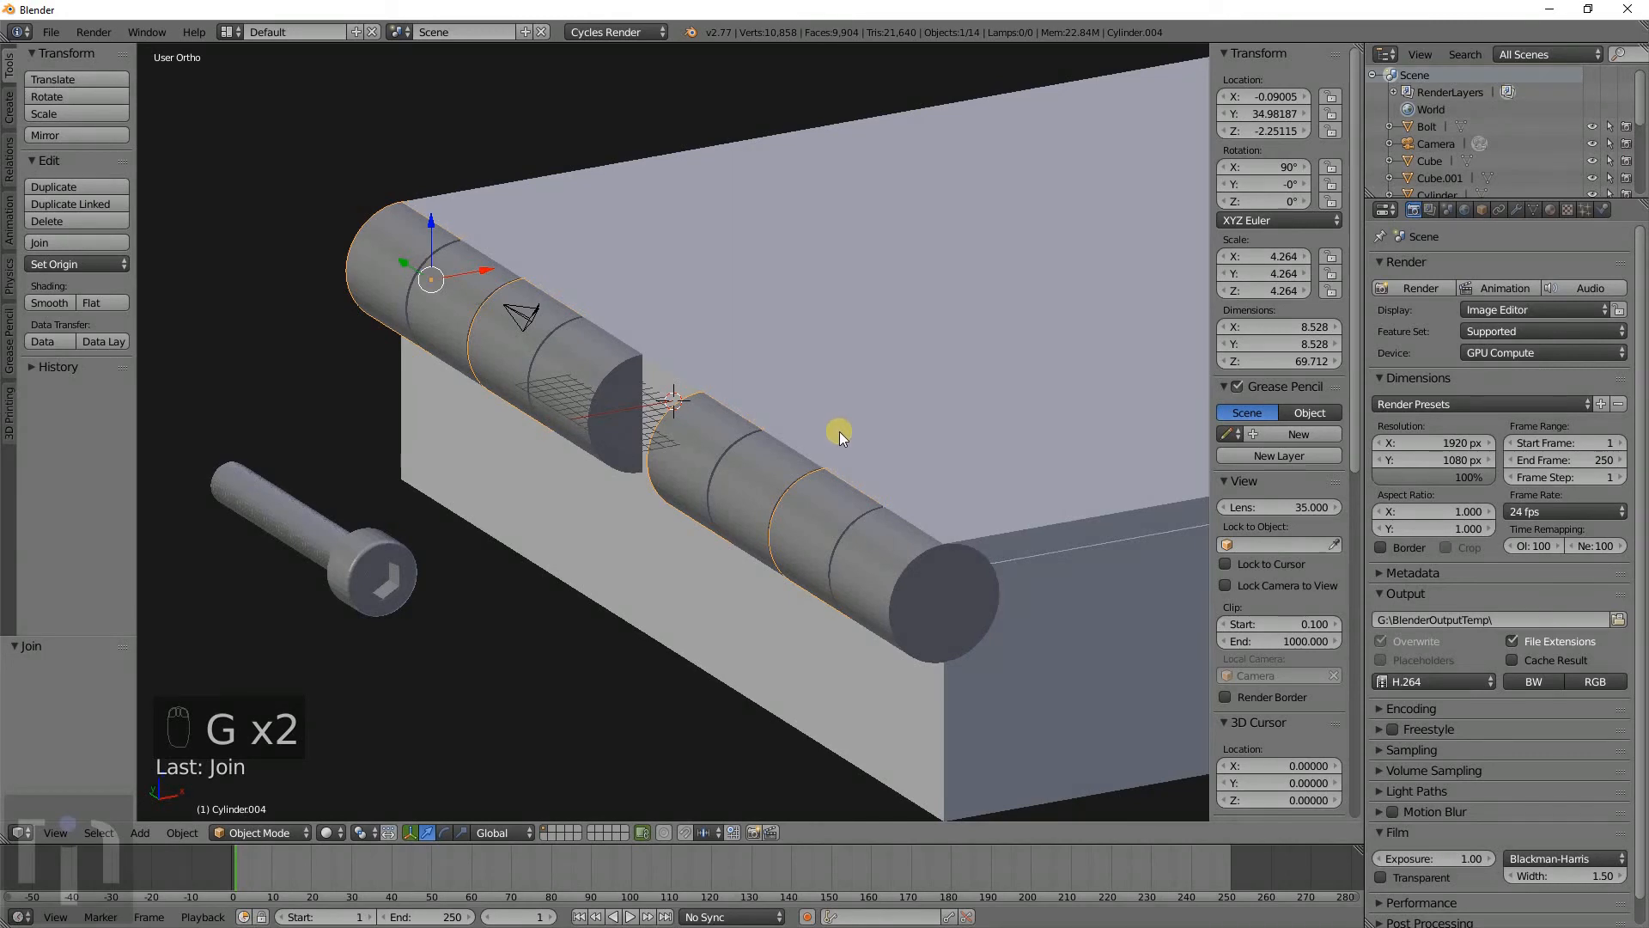
right_click(869, 456)
key(KP_1)
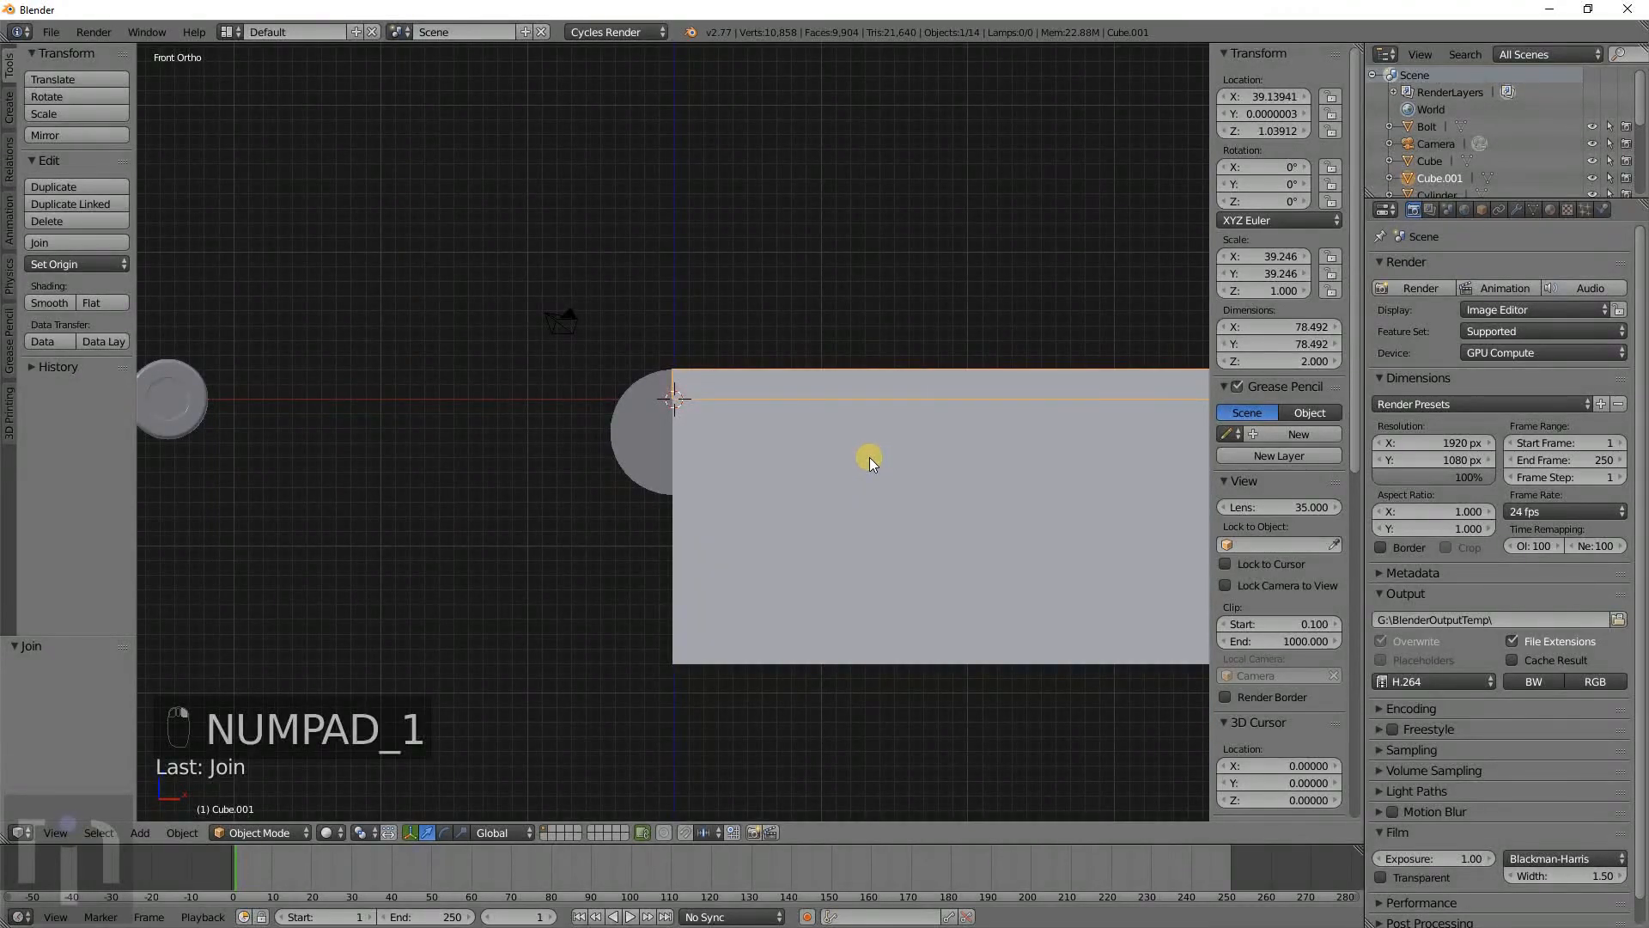
scroll(808, 409, up, 6)
key(z)
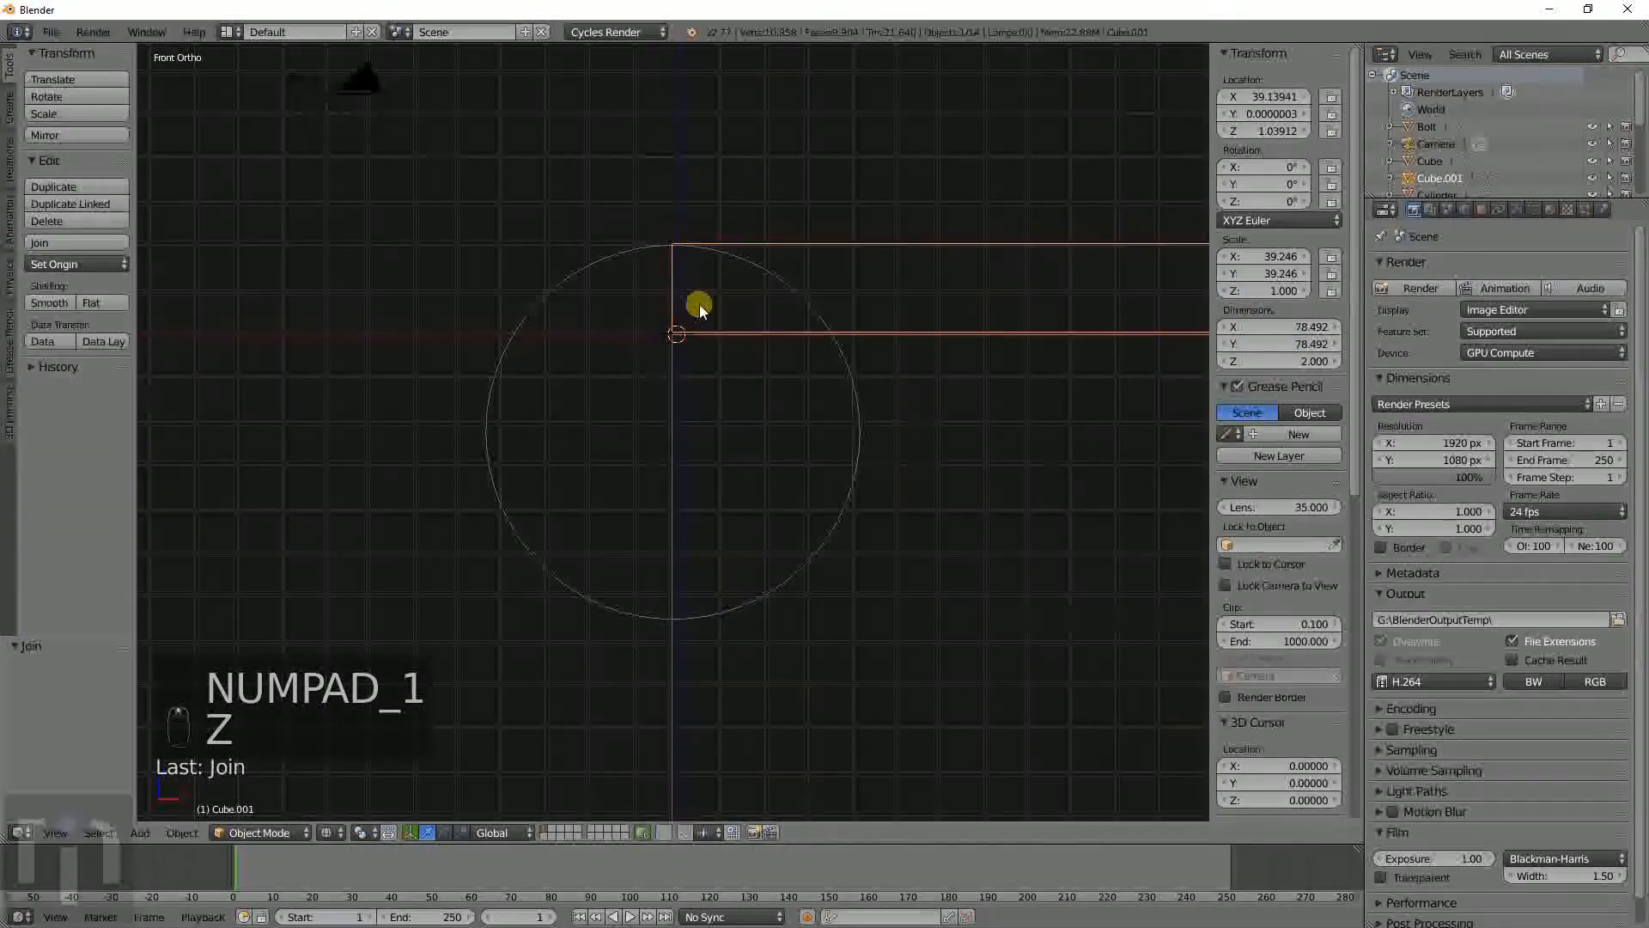
right_click(637, 249)
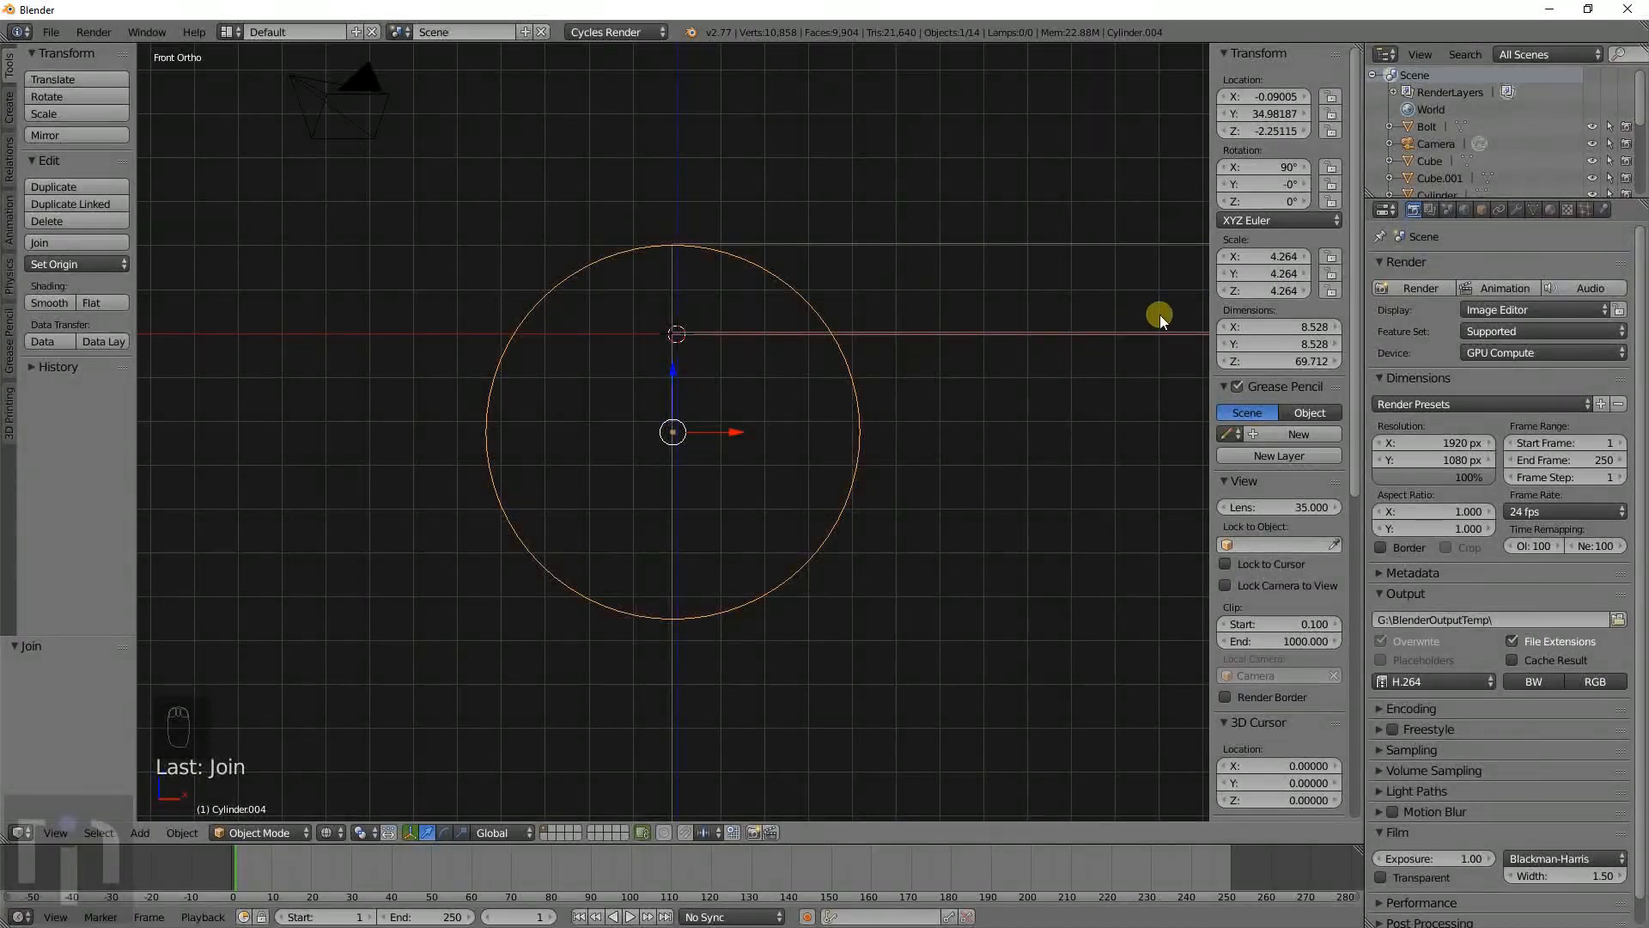
scroll(651, 352, down, 3)
middle_drag(651, 352, 707, 435)
key(z)
scroll(722, 386, up, 4)
scroll(708, 435, up, 3)
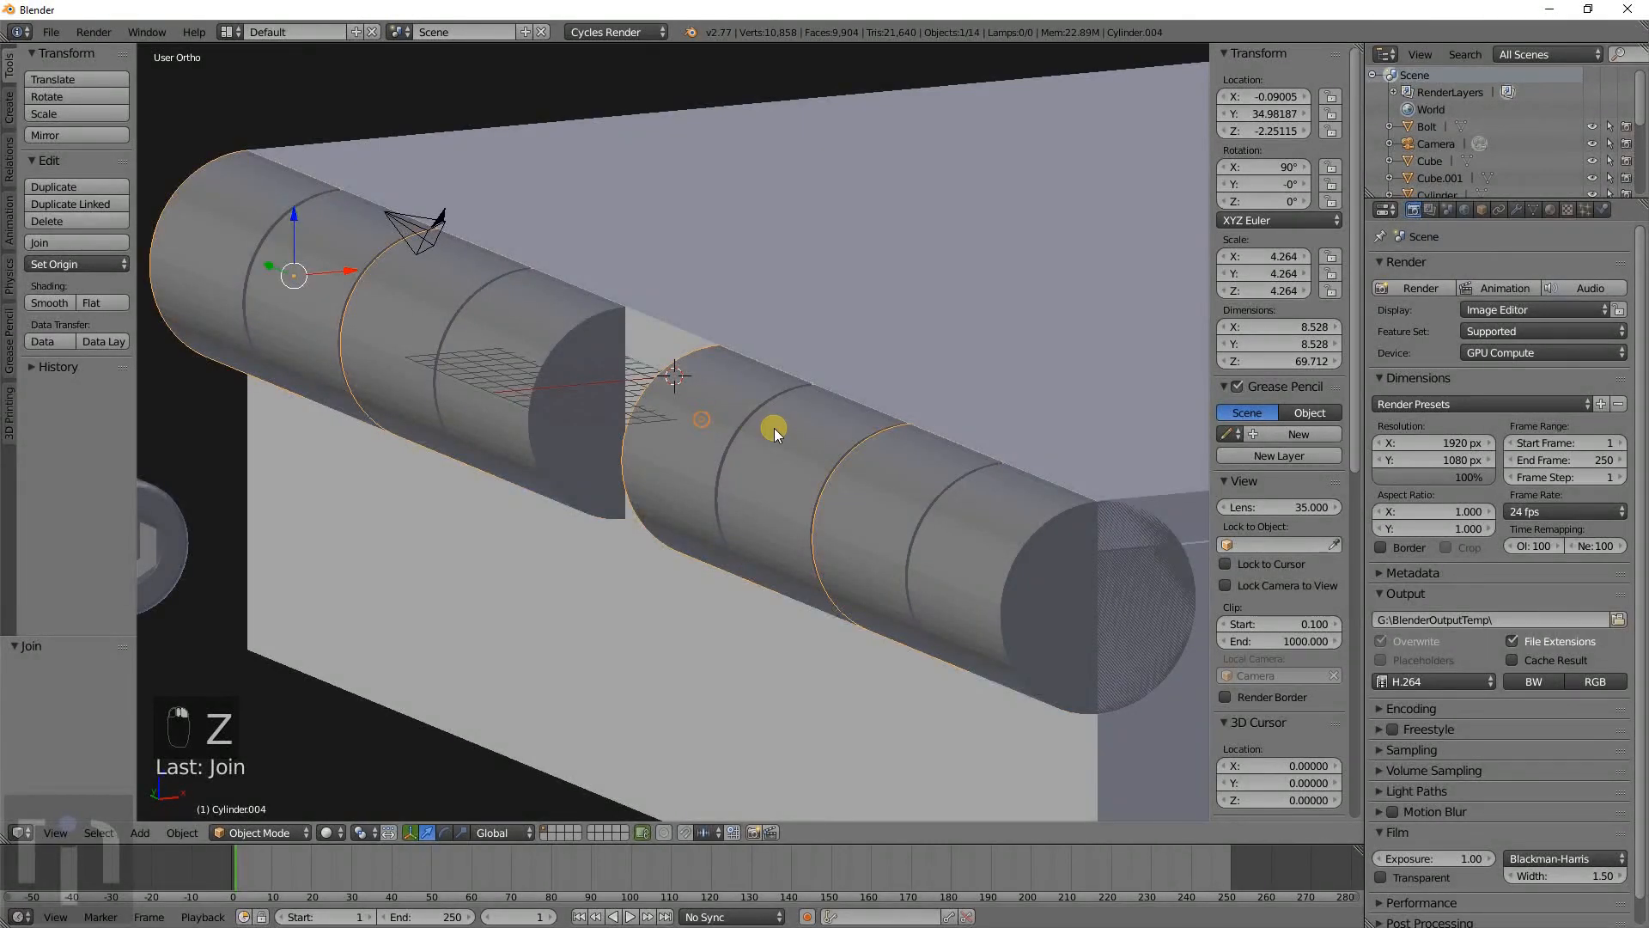
key(KP_1)
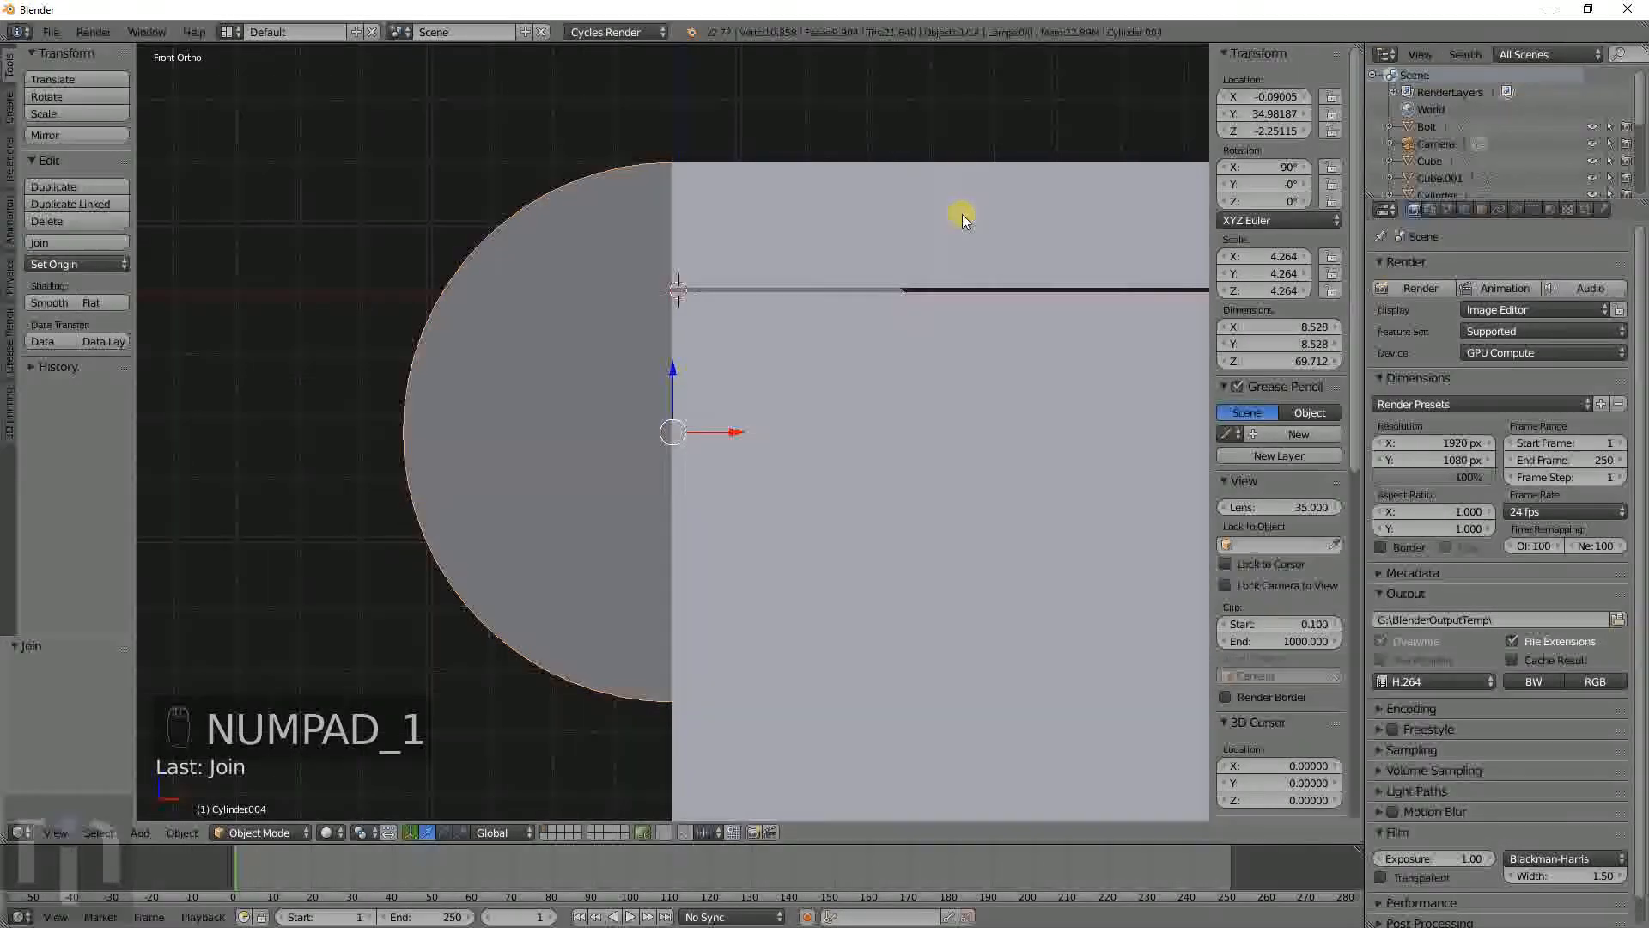
Add a Boolean modifier to the upper slab with the operation set to Union.
right_click(960, 180)
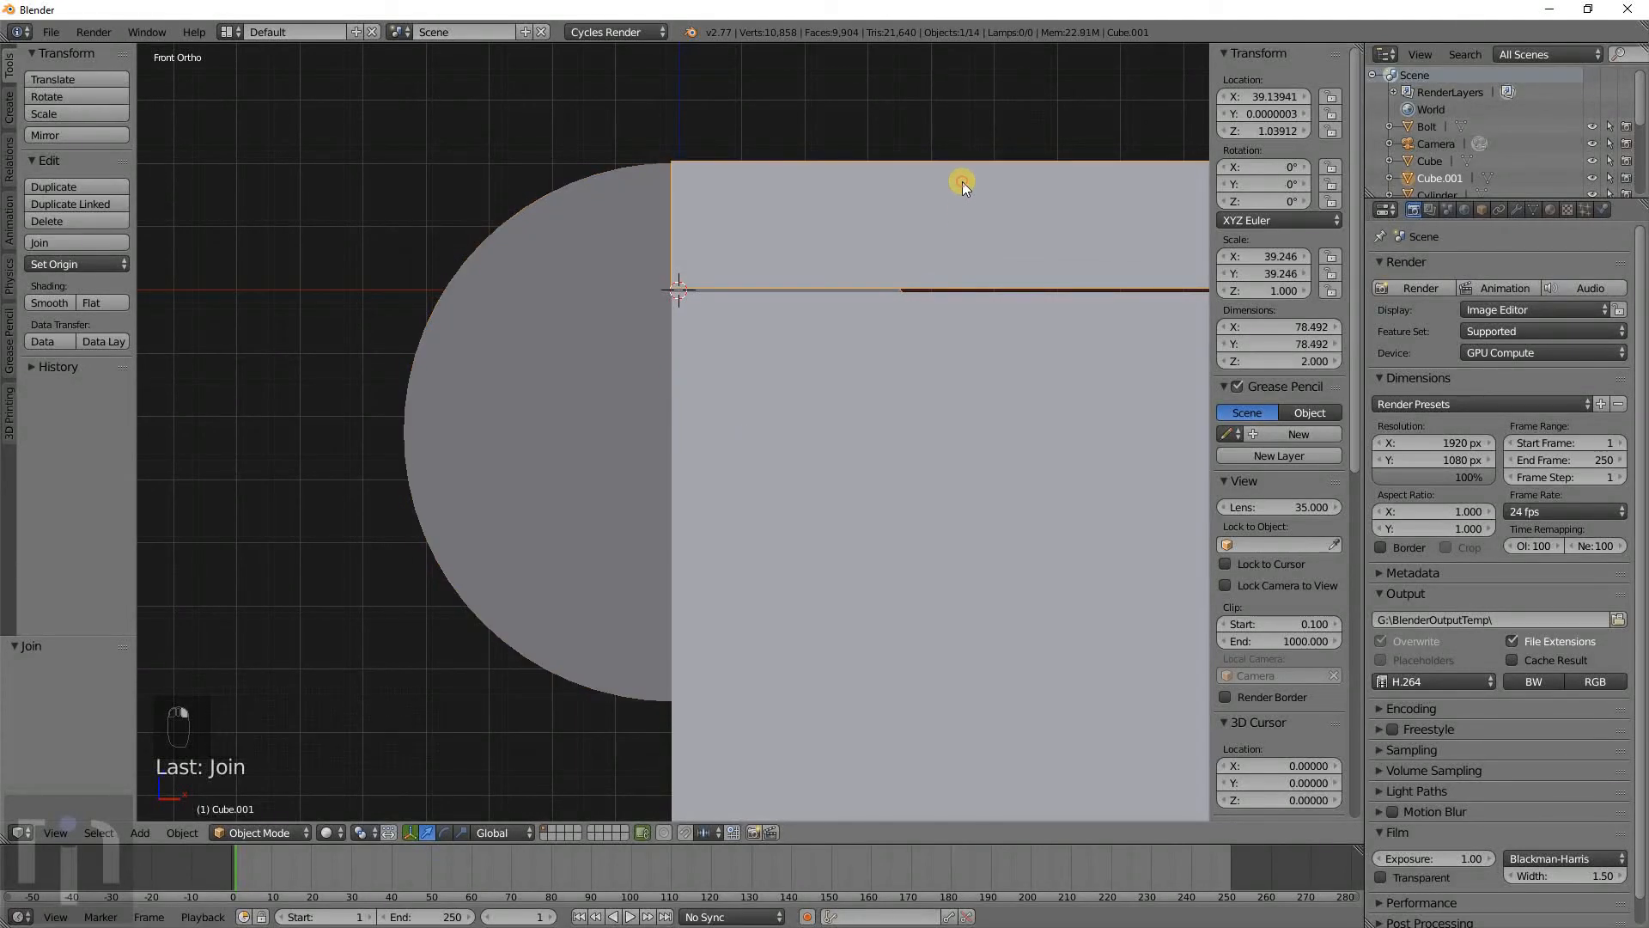
click(1516, 209)
click(1454, 267)
click(1285, 347)
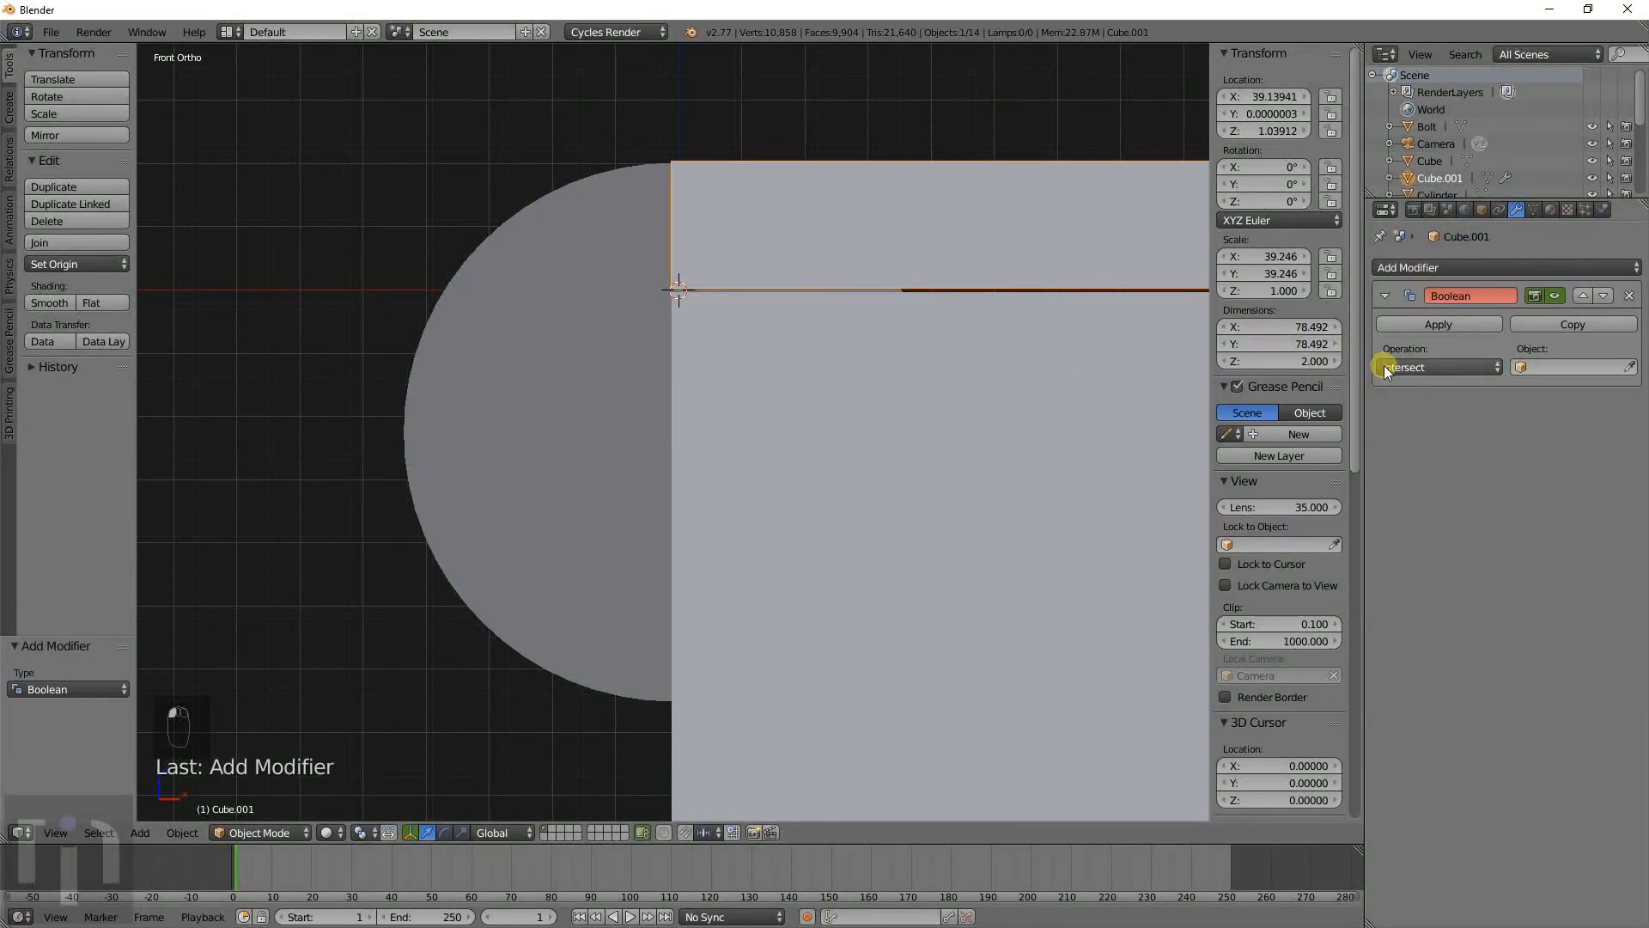
click(1384, 364)
click(1415, 328)
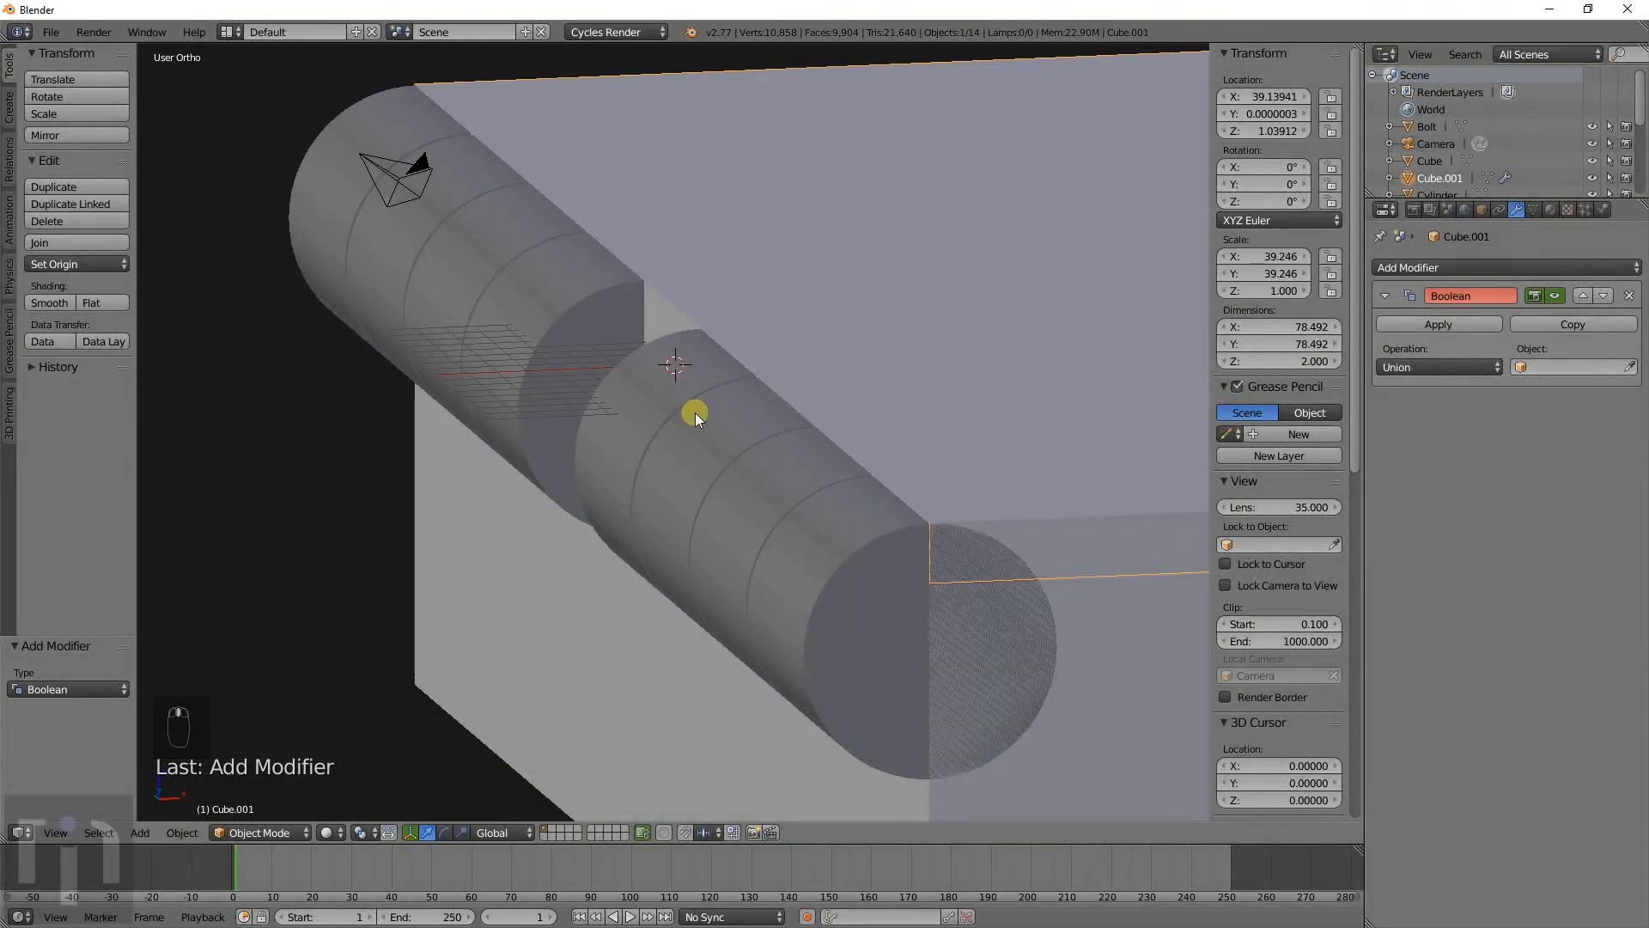
Identify the far-end knuckle set's name in an enlarged Outliner and set Cylinder.004 as the upper slab's Boolean object.
right_click(694, 413)
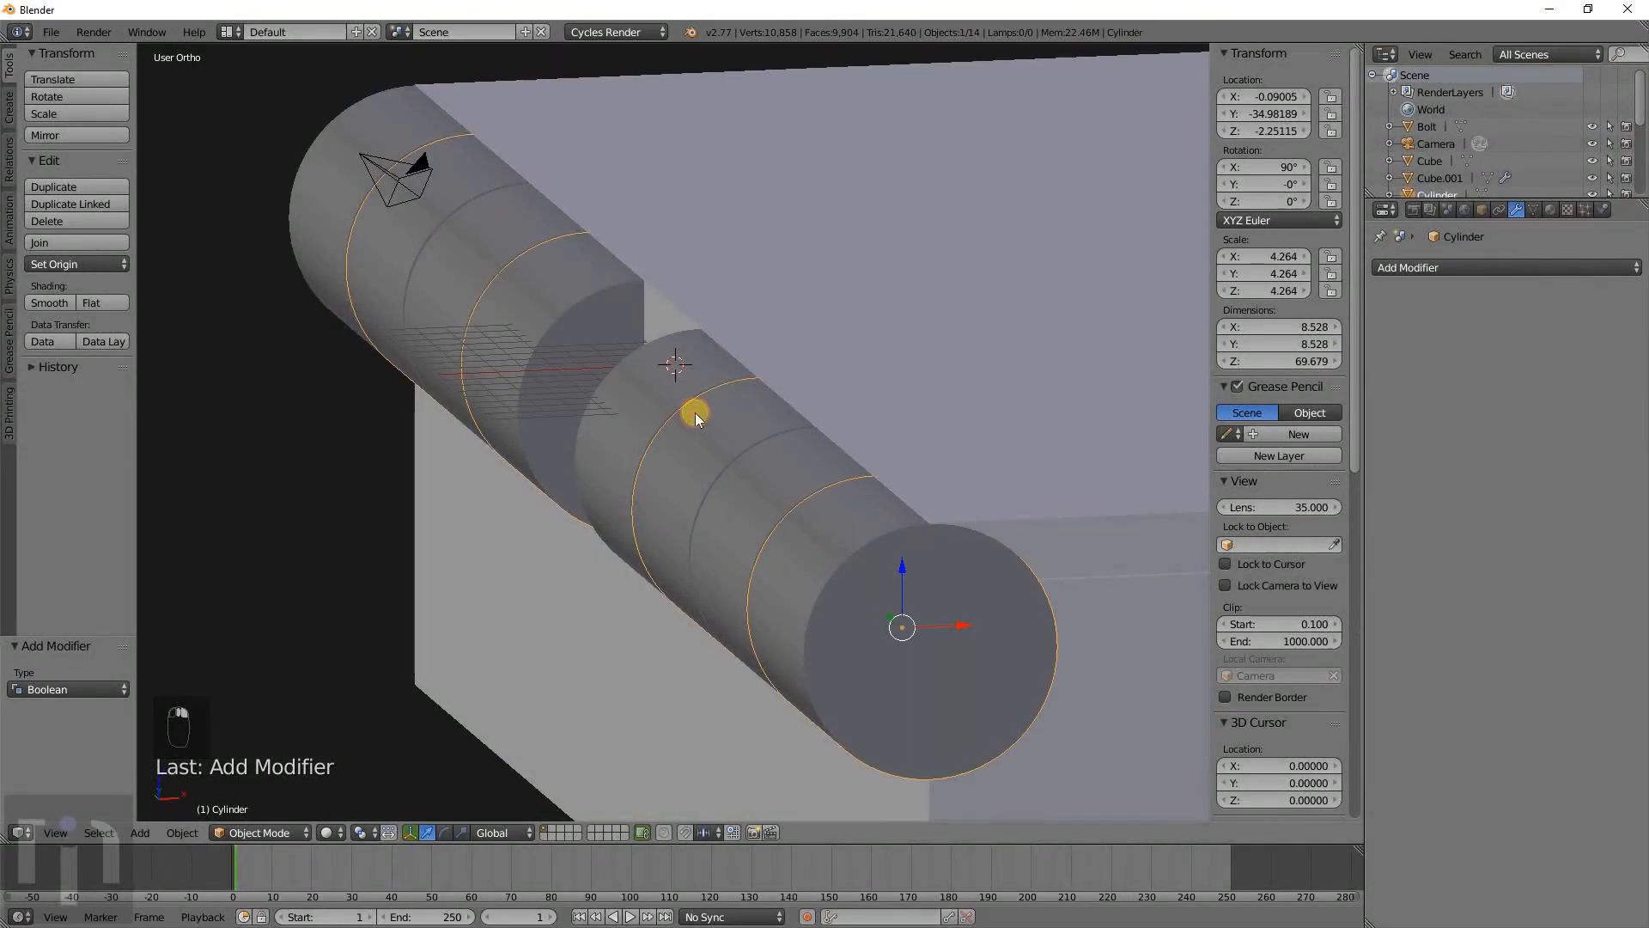
right_click(694, 413)
scroll(1417, 166, down, 8)
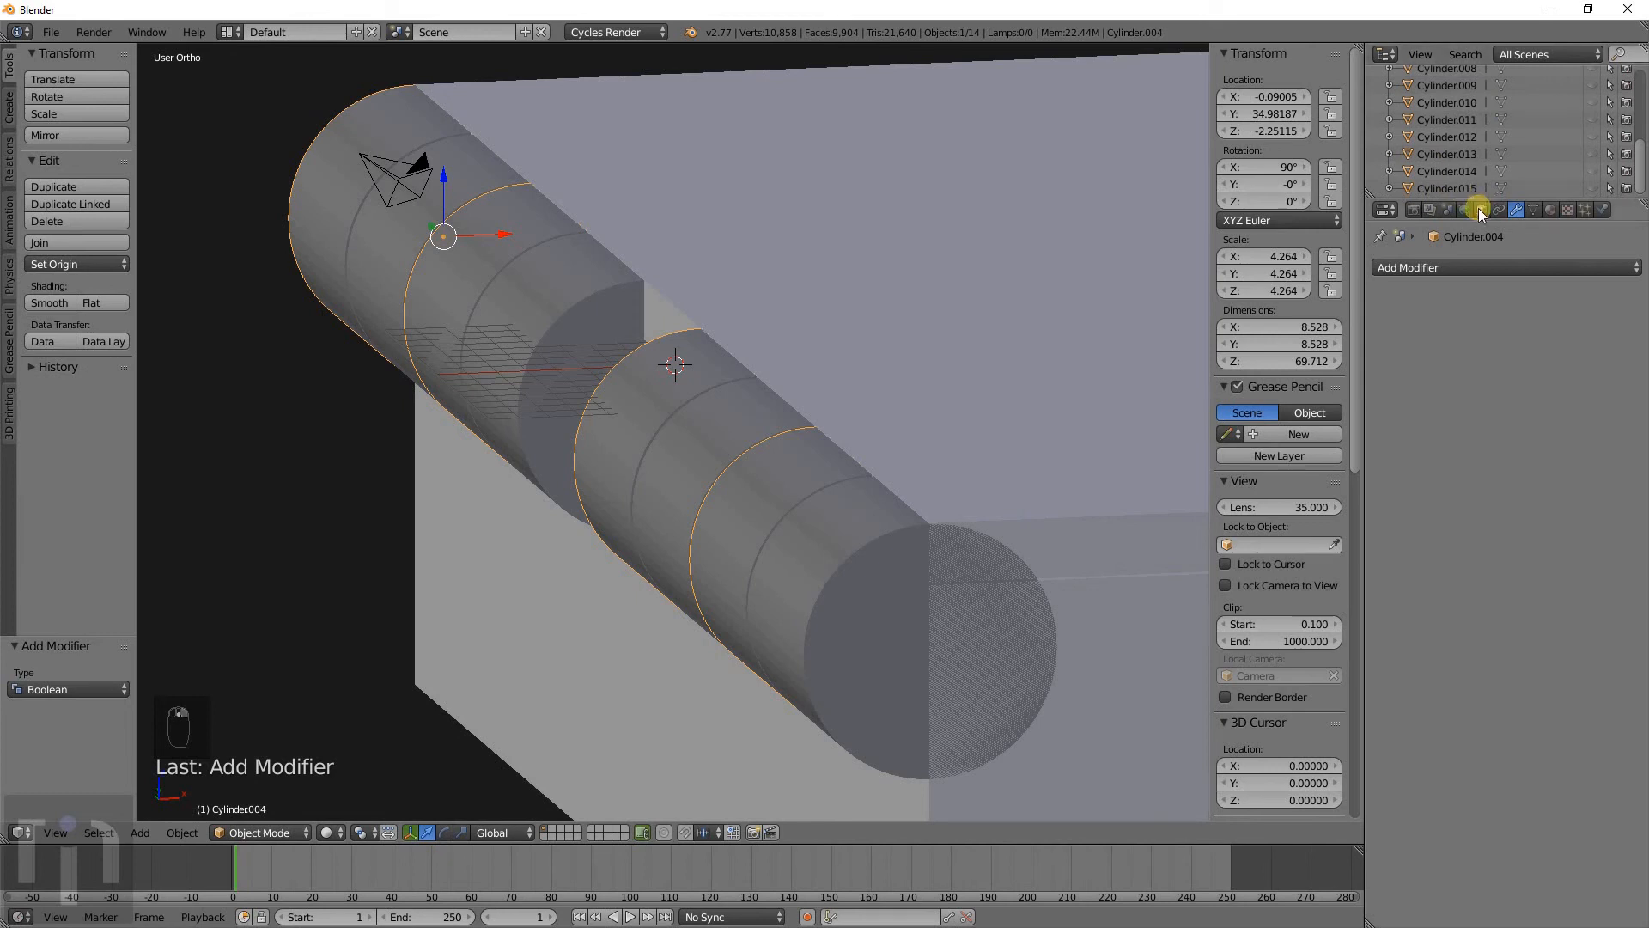
drag(1493, 206, 1512, 318)
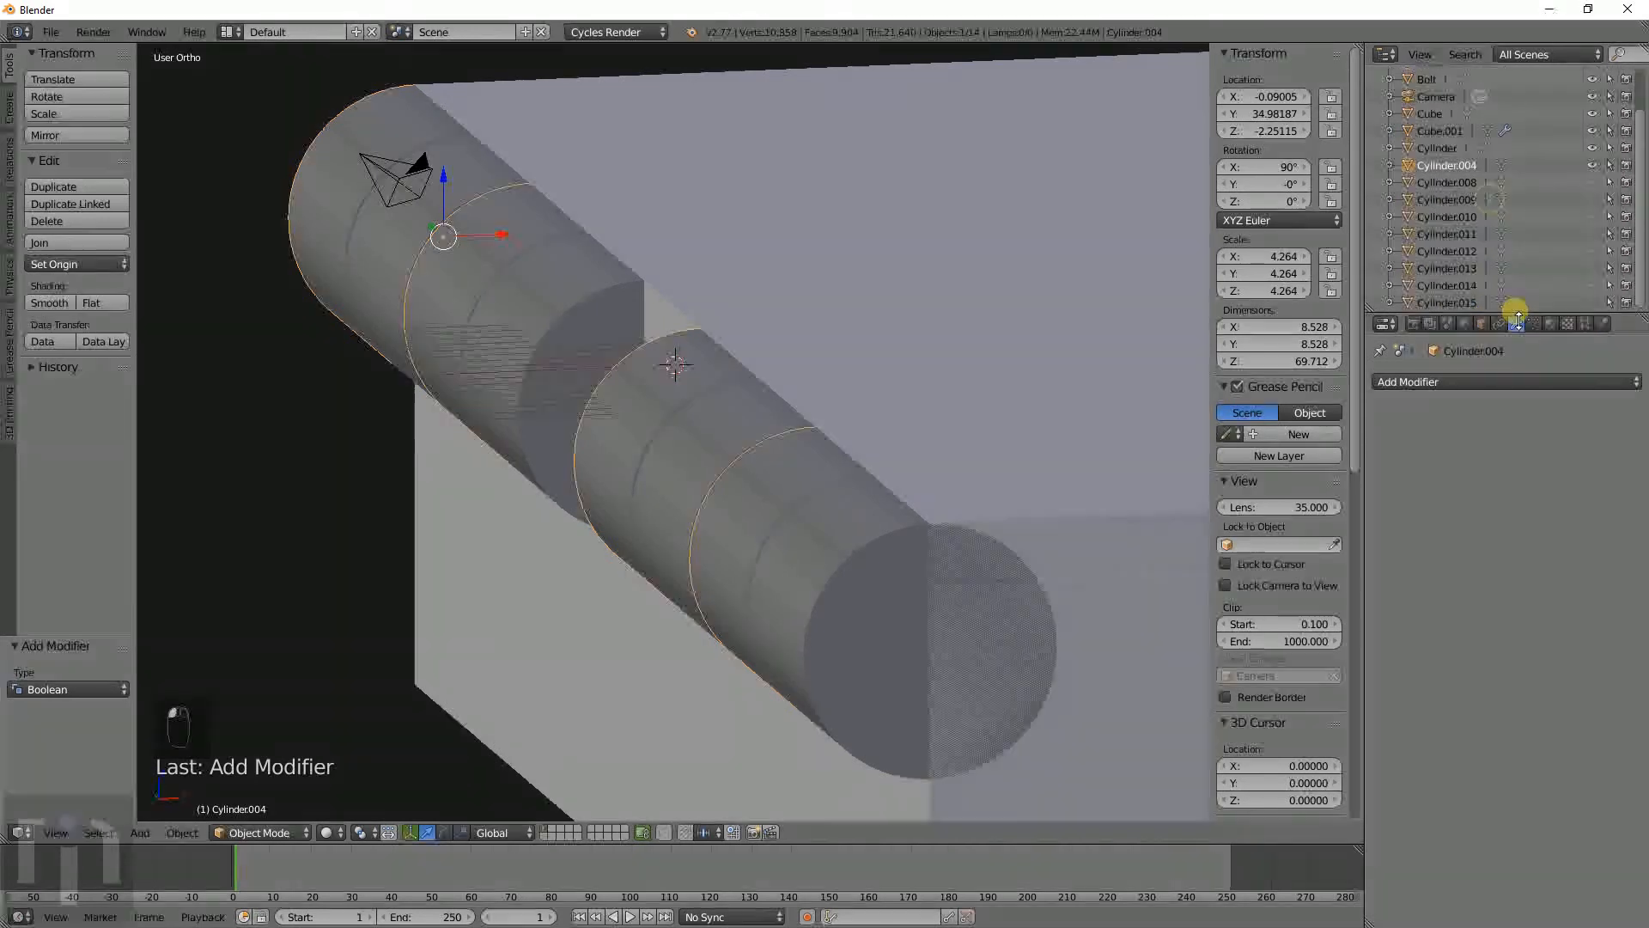
right_click(894, 430)
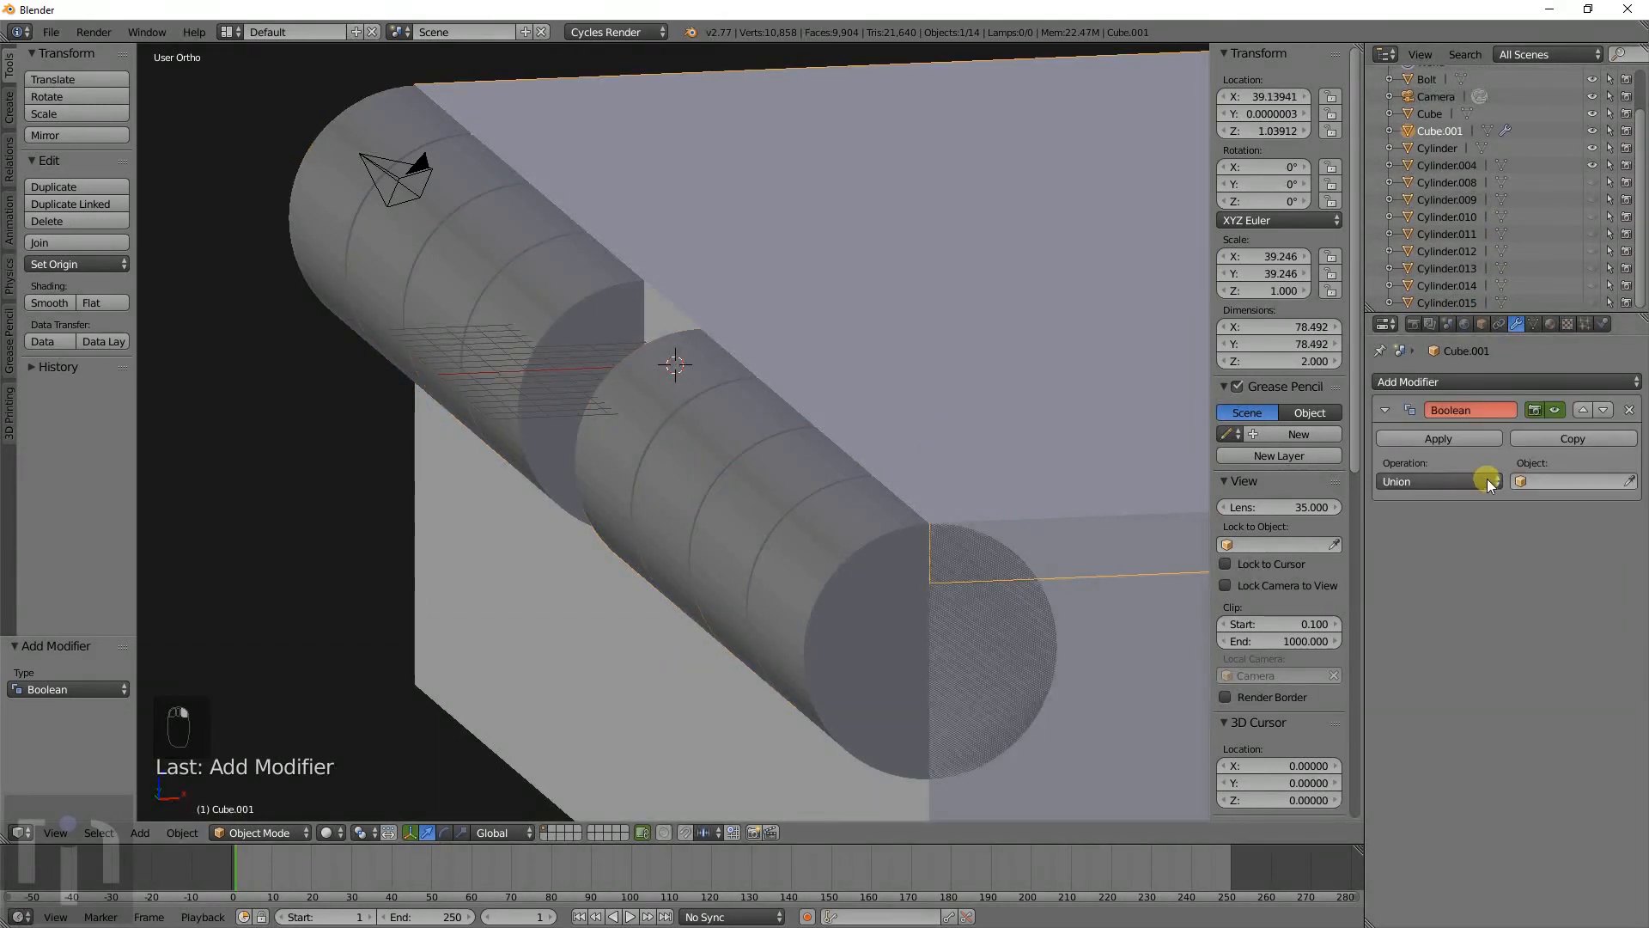
click(1516, 482)
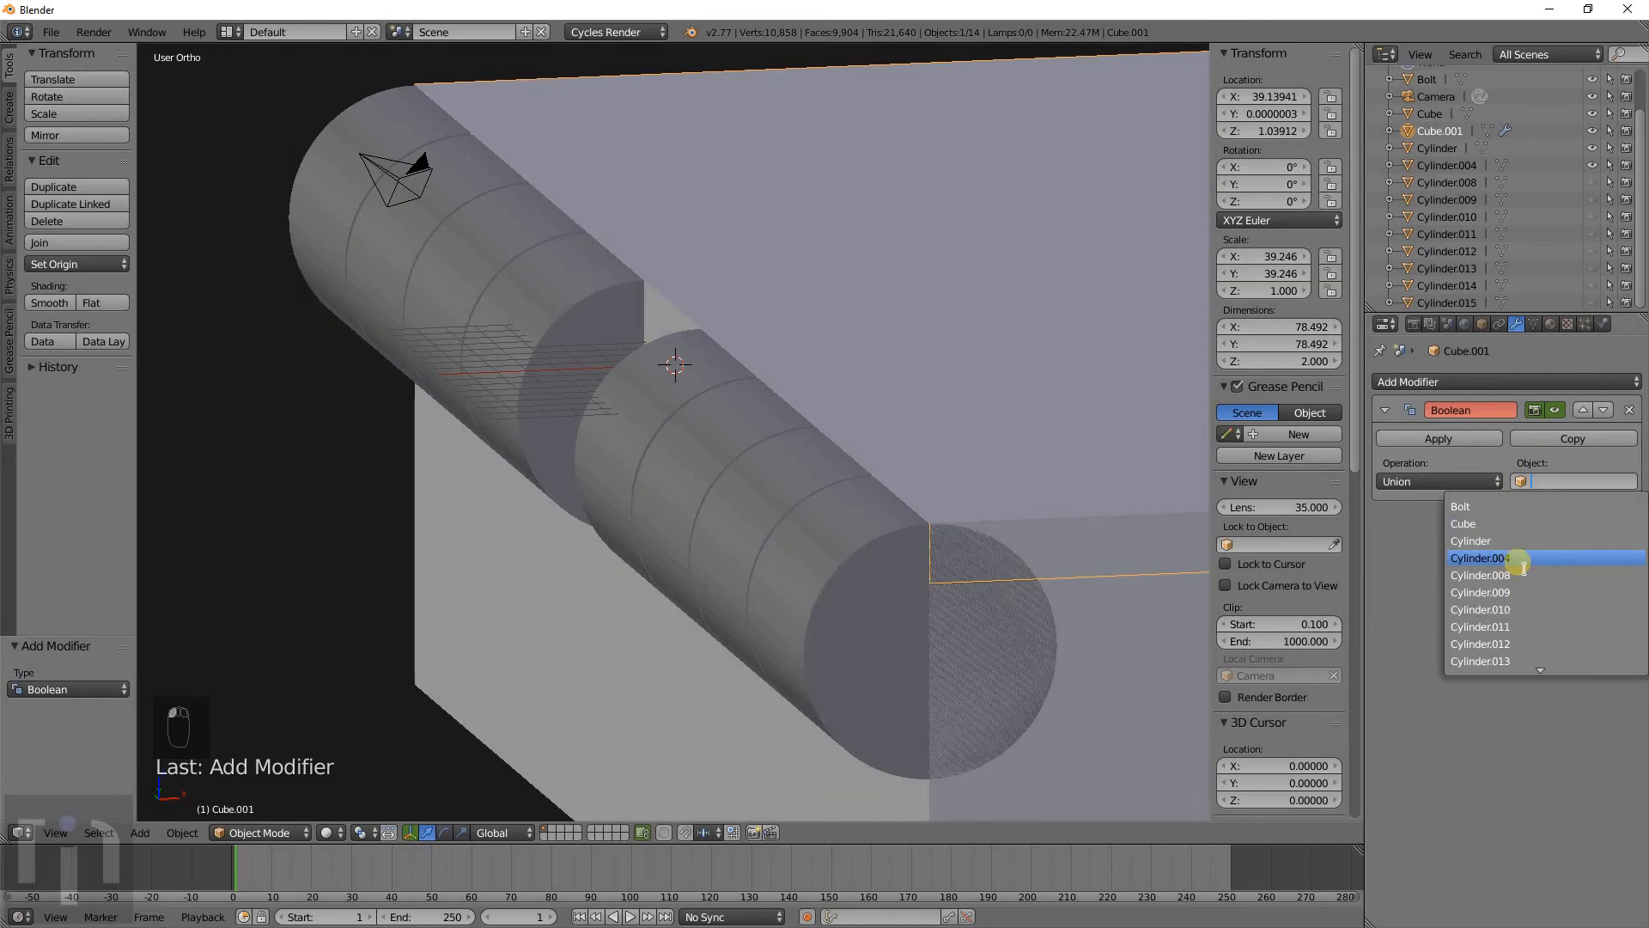
click(1479, 558)
Apply the upper slab's Boolean union and delete the leftover Cylinder.004 knuckle set.
key(z)
middle_drag(873, 438, 905, 493)
click(1386, 437)
key(z)
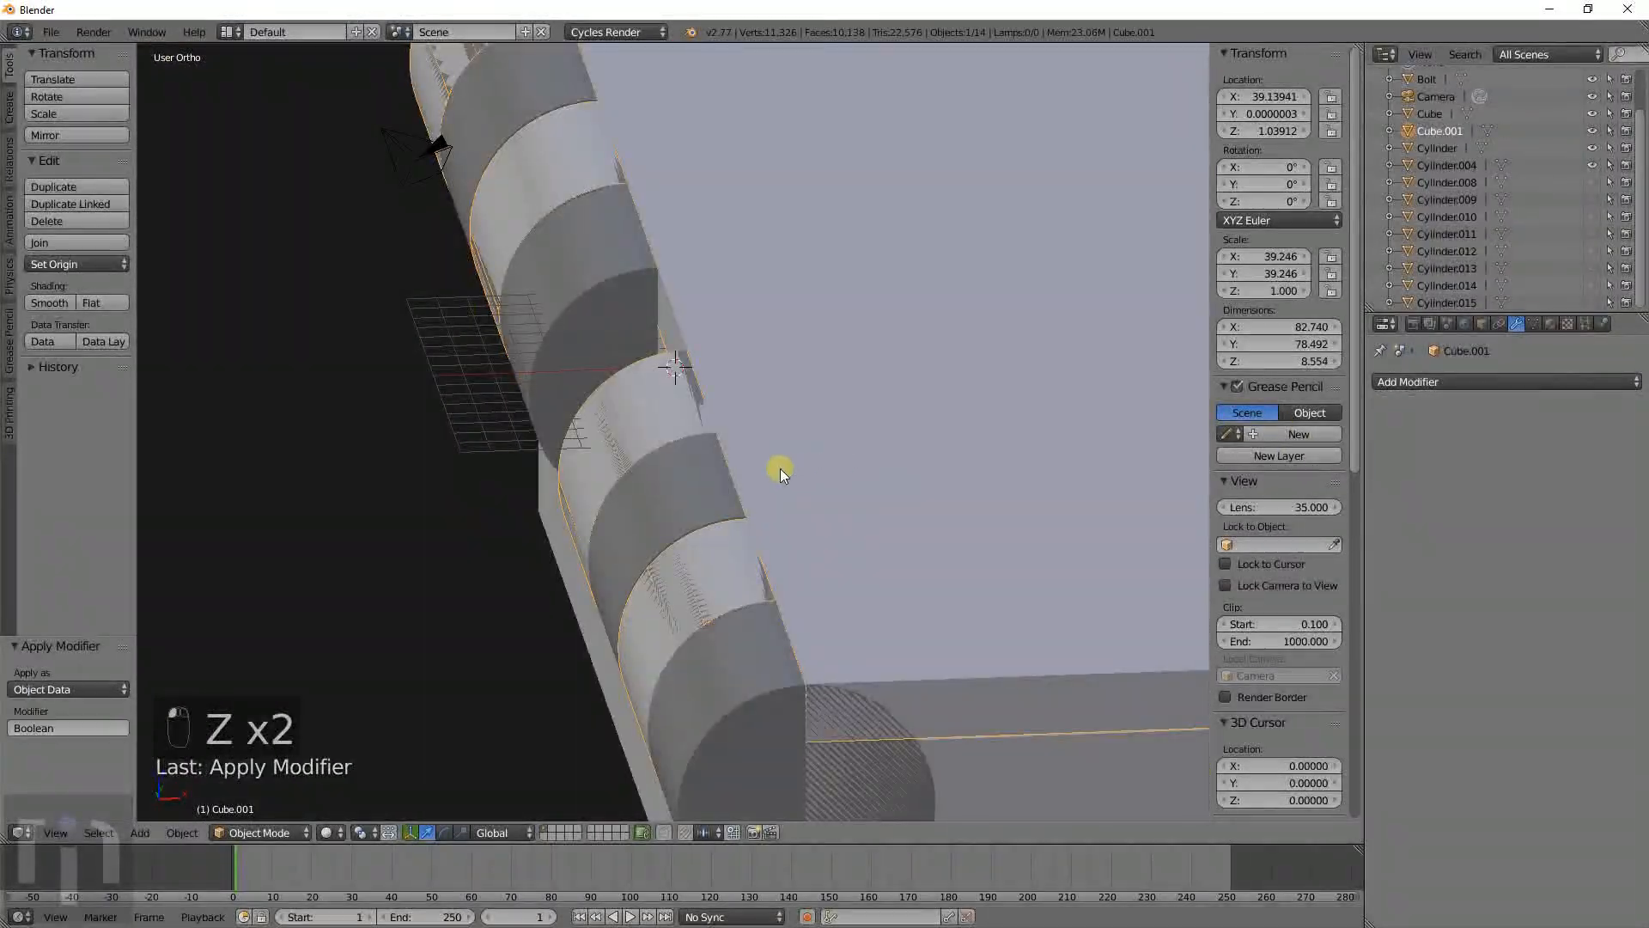
key(x)
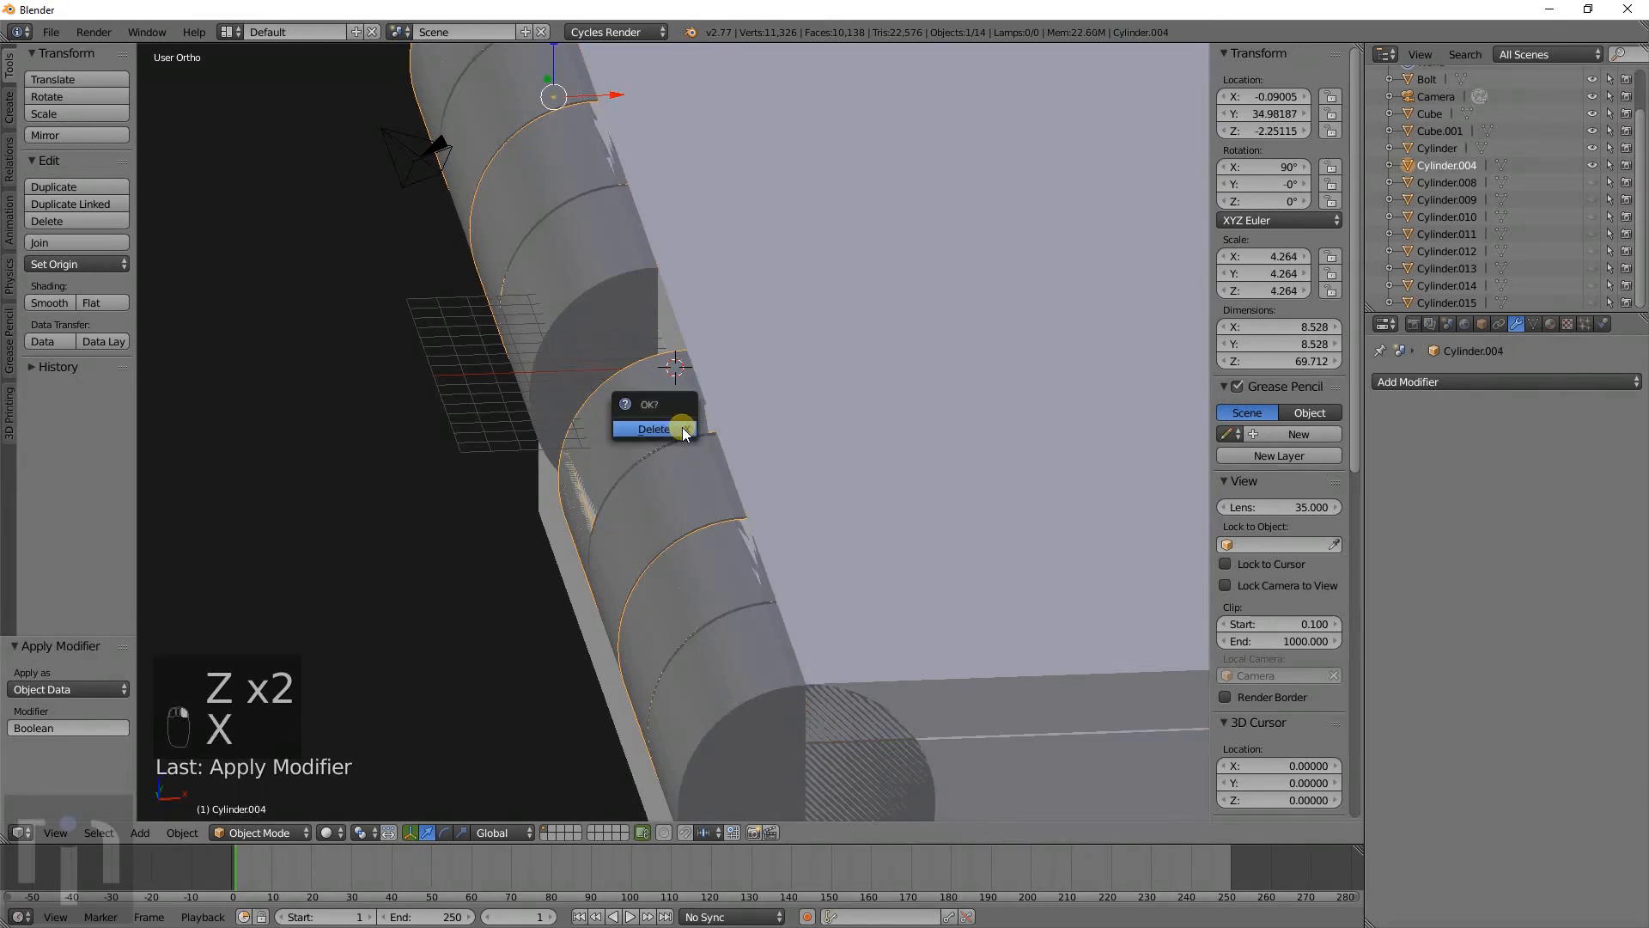
click(682, 426)
Add a Boolean modifier to the lower slab with the operation set to Union and Cylinder as its object.
middle_drag(682, 426, 698, 456)
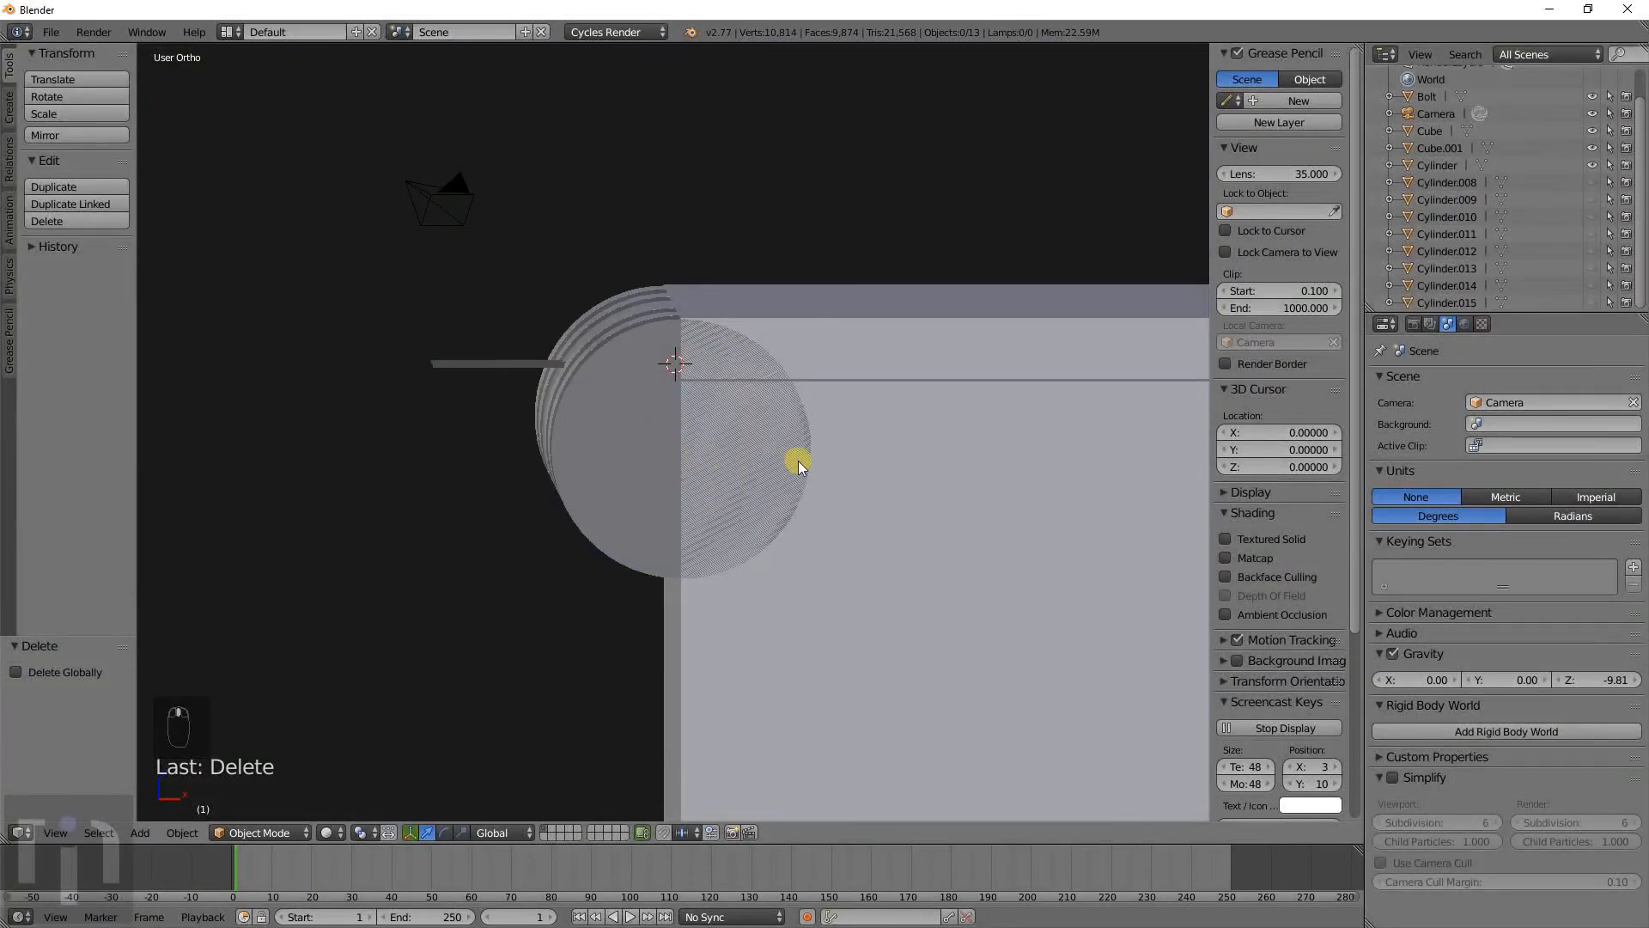
right_click(866, 452)
right_click(584, 415)
middle_drag(600, 416, 670, 461)
right_click(718, 456)
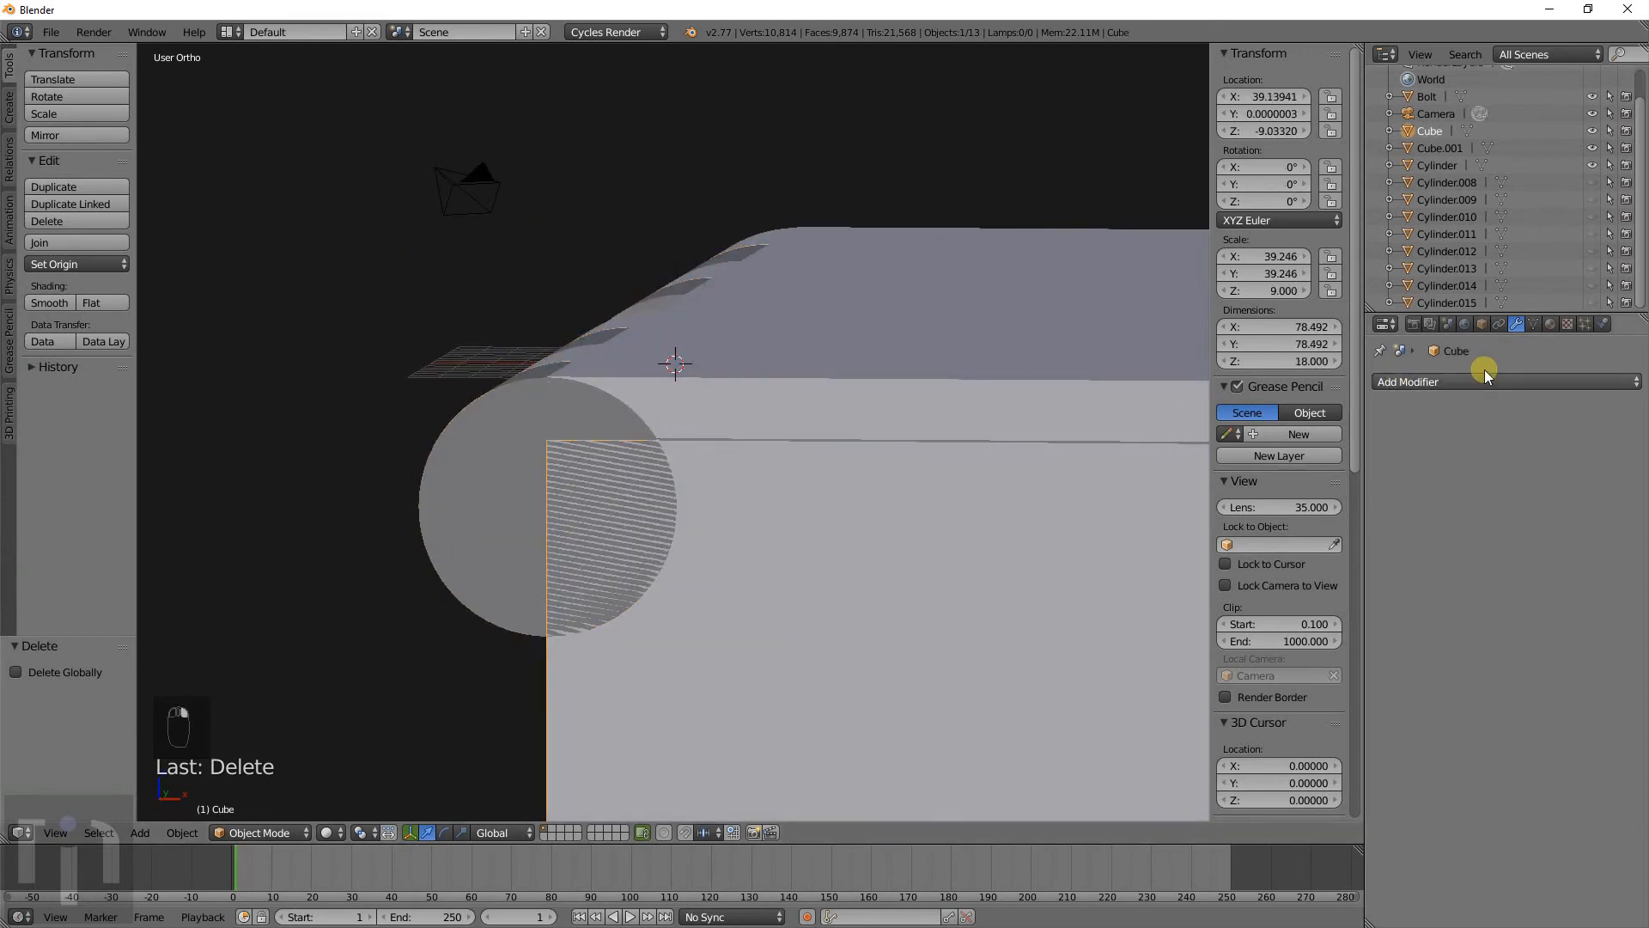
click(1476, 381)
click(1271, 458)
click(1417, 481)
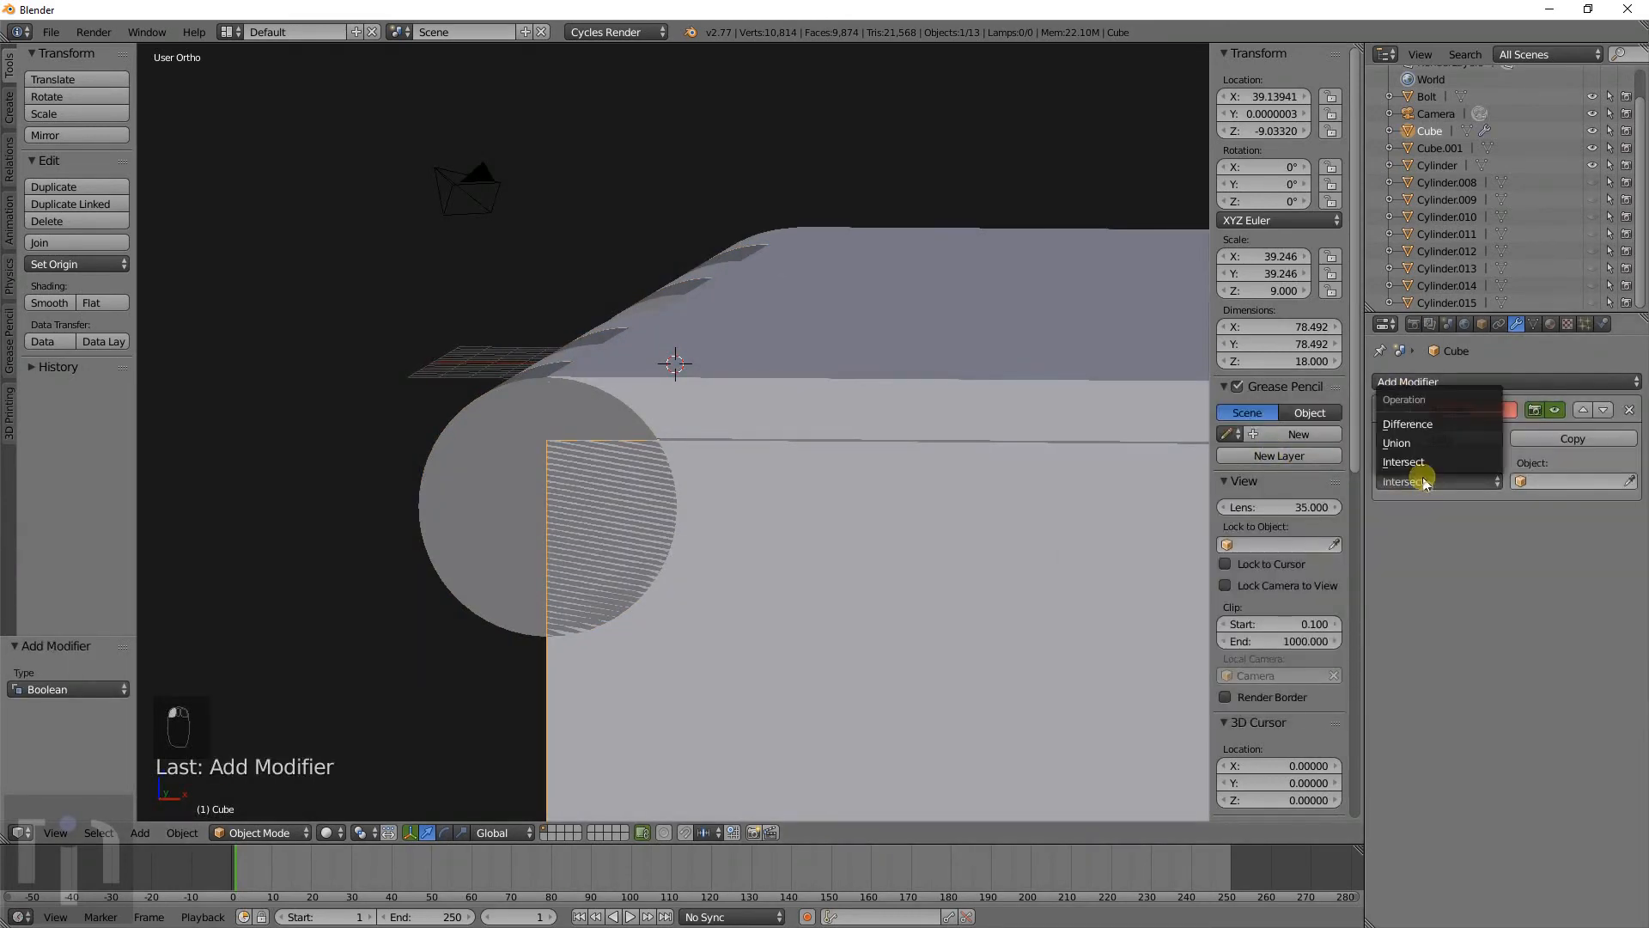
click(1417, 442)
click(1570, 481)
click(1499, 541)
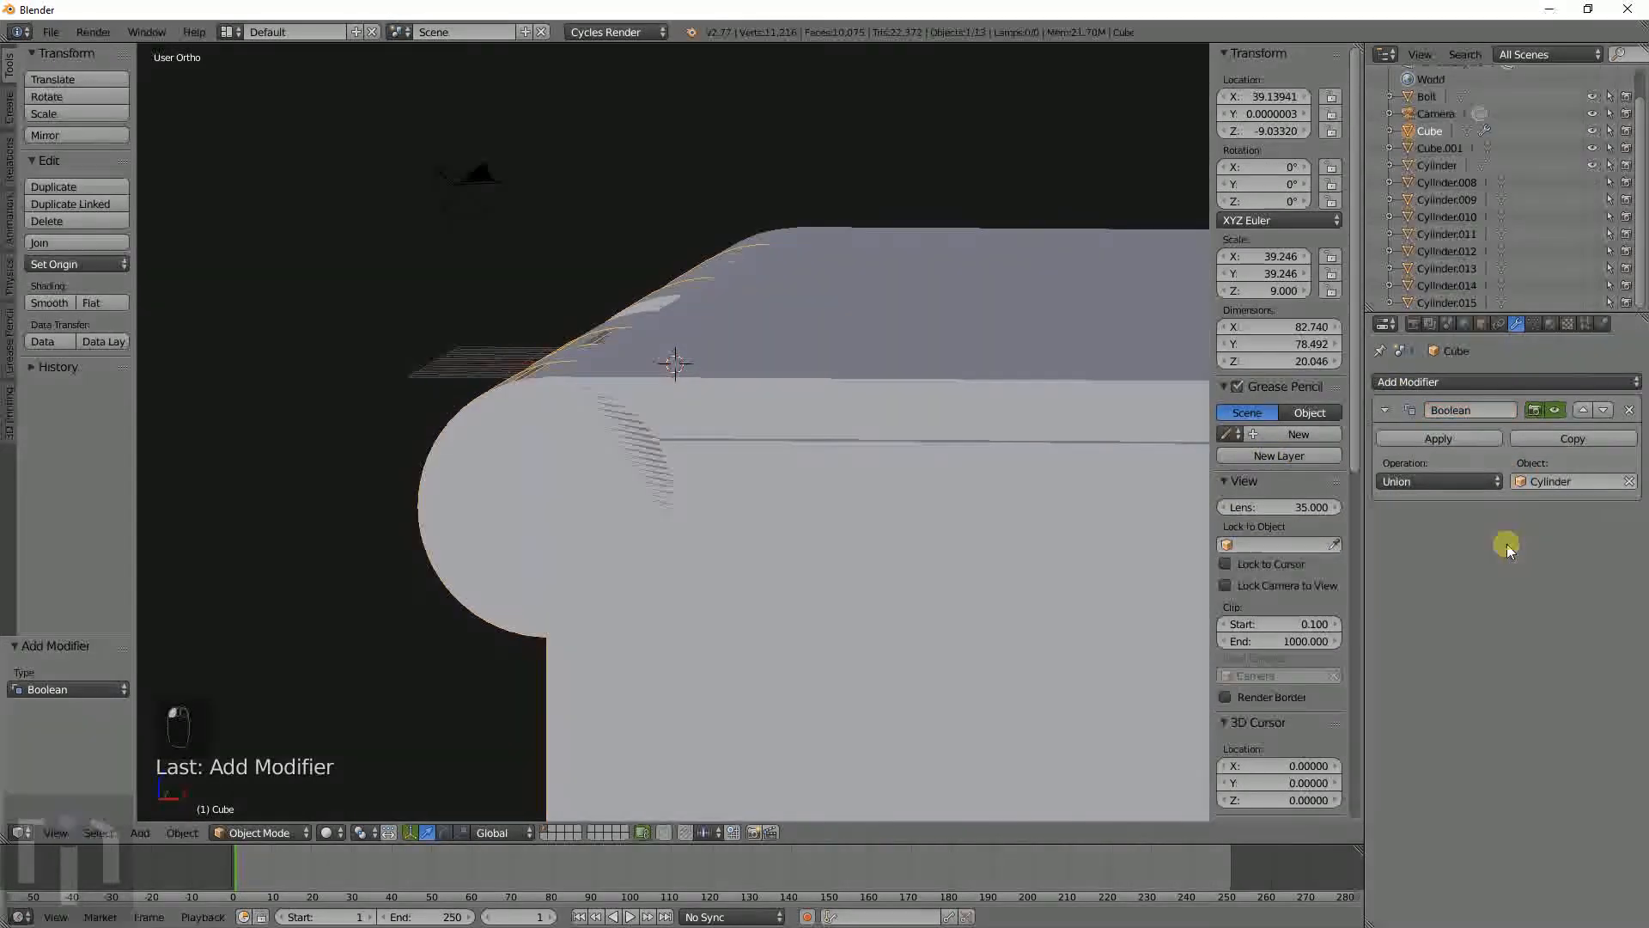
Apply the lower slab's Boolean union and delete the leftover Cylinder knuckle set.
middle_drag(784, 545, 862, 563)
key(z)
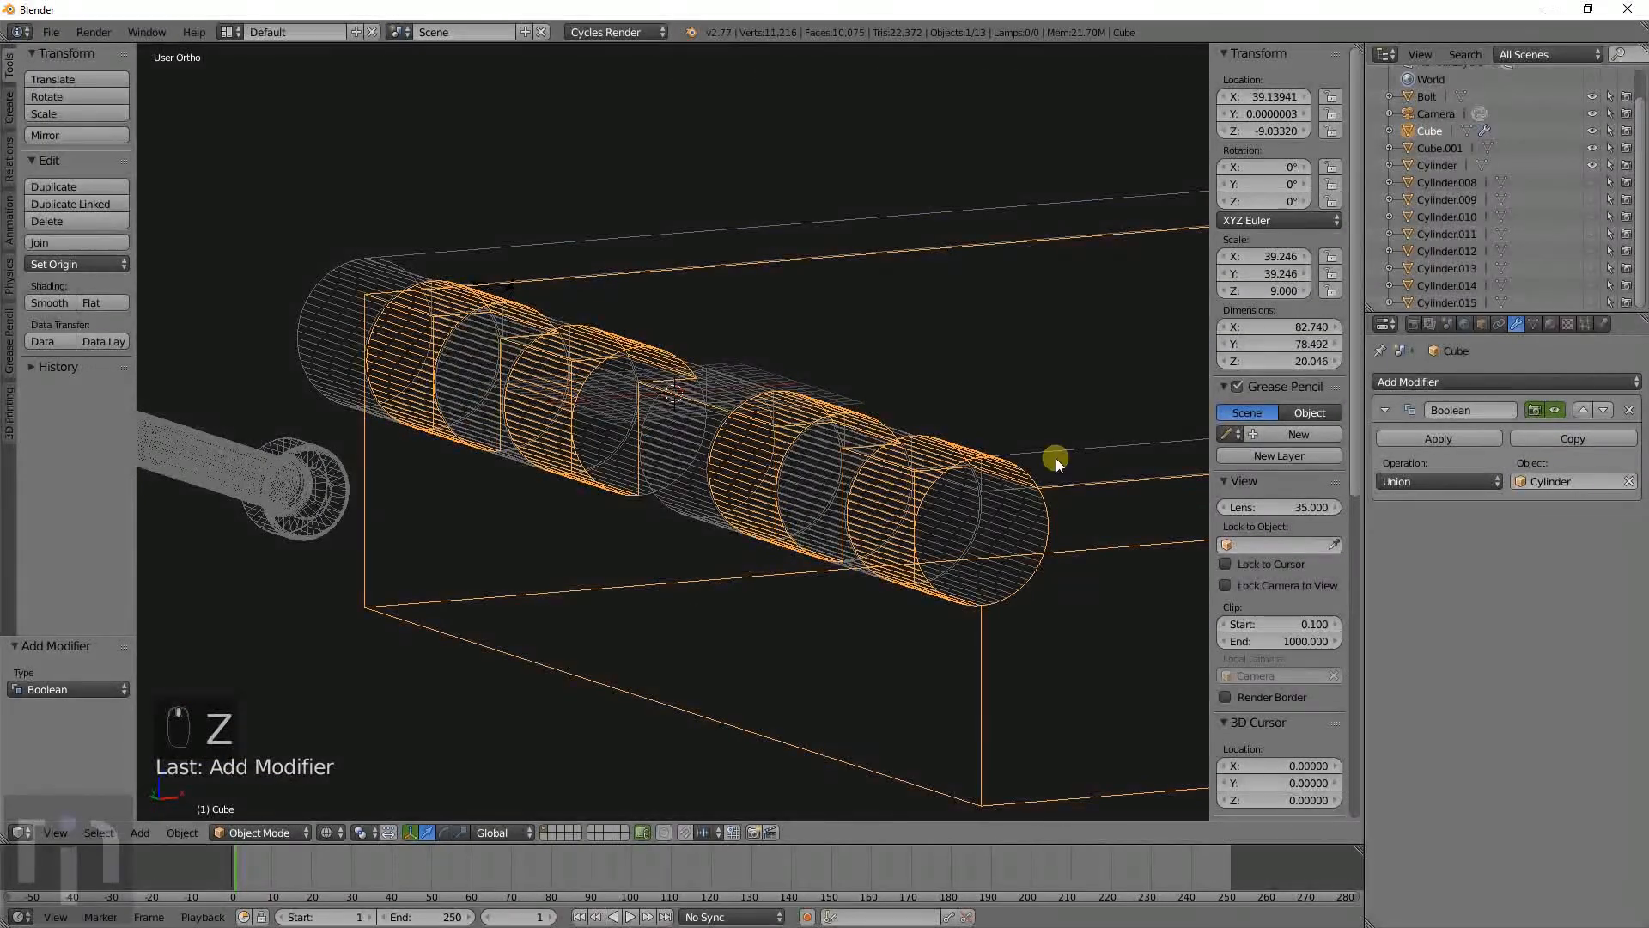
click(1437, 438)
key(z)
right_click(985, 524)
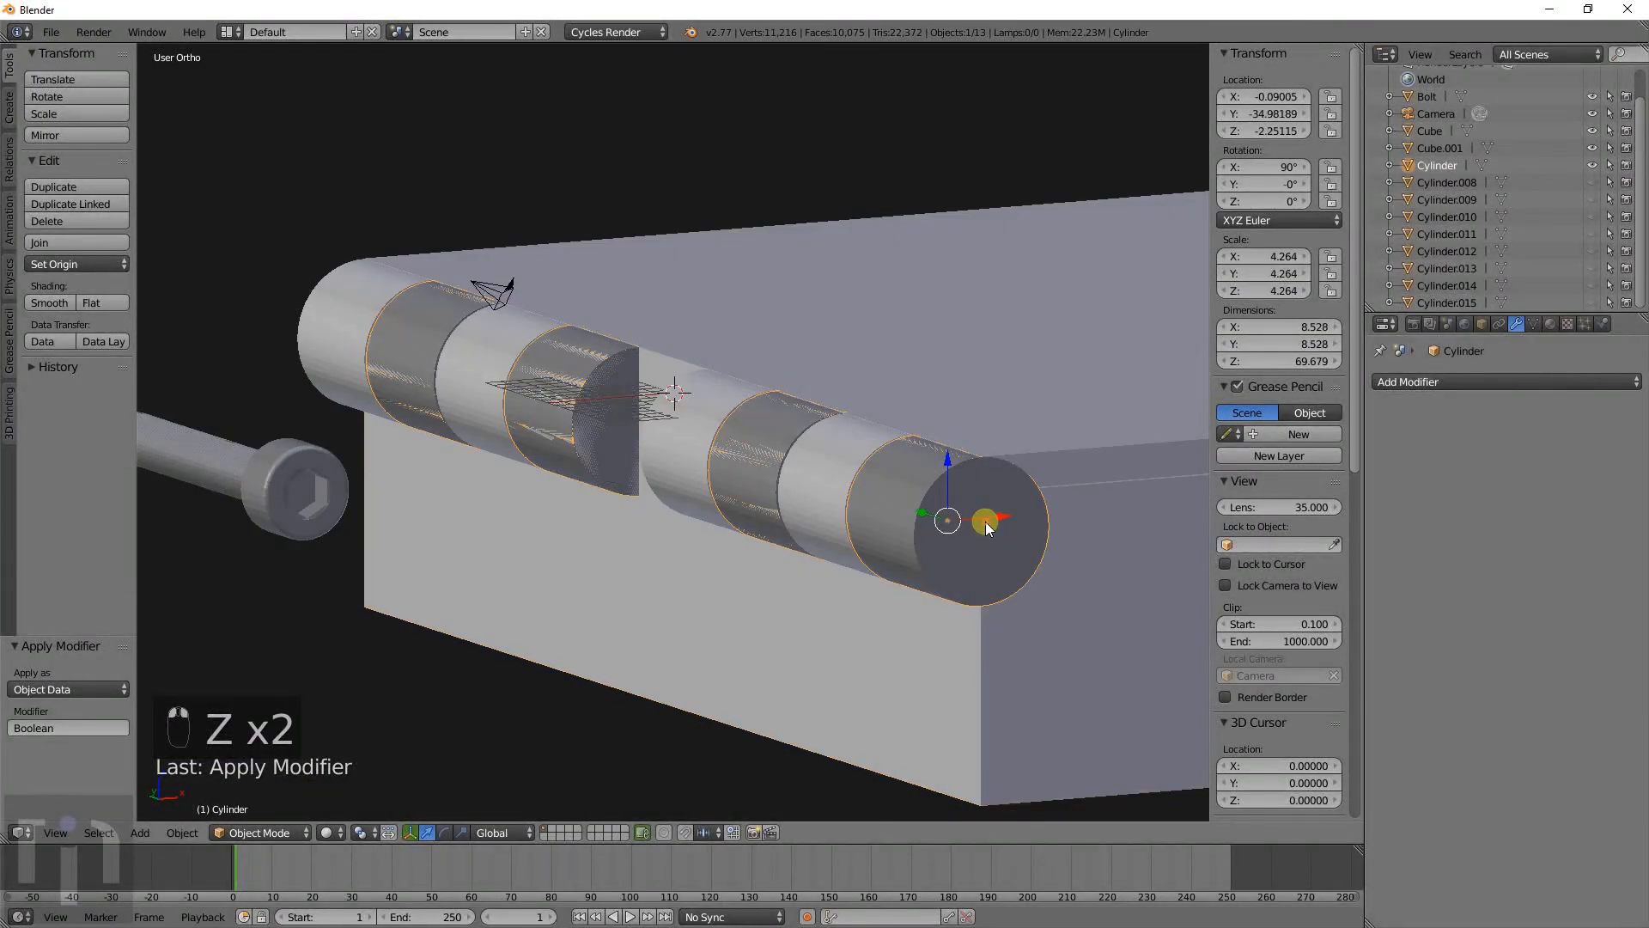
key(x)
click(986, 522)
Select the upper slab and place the 3D cursor at the centre of its knuckle circle in the front wireframe view.
right_click(981, 523)
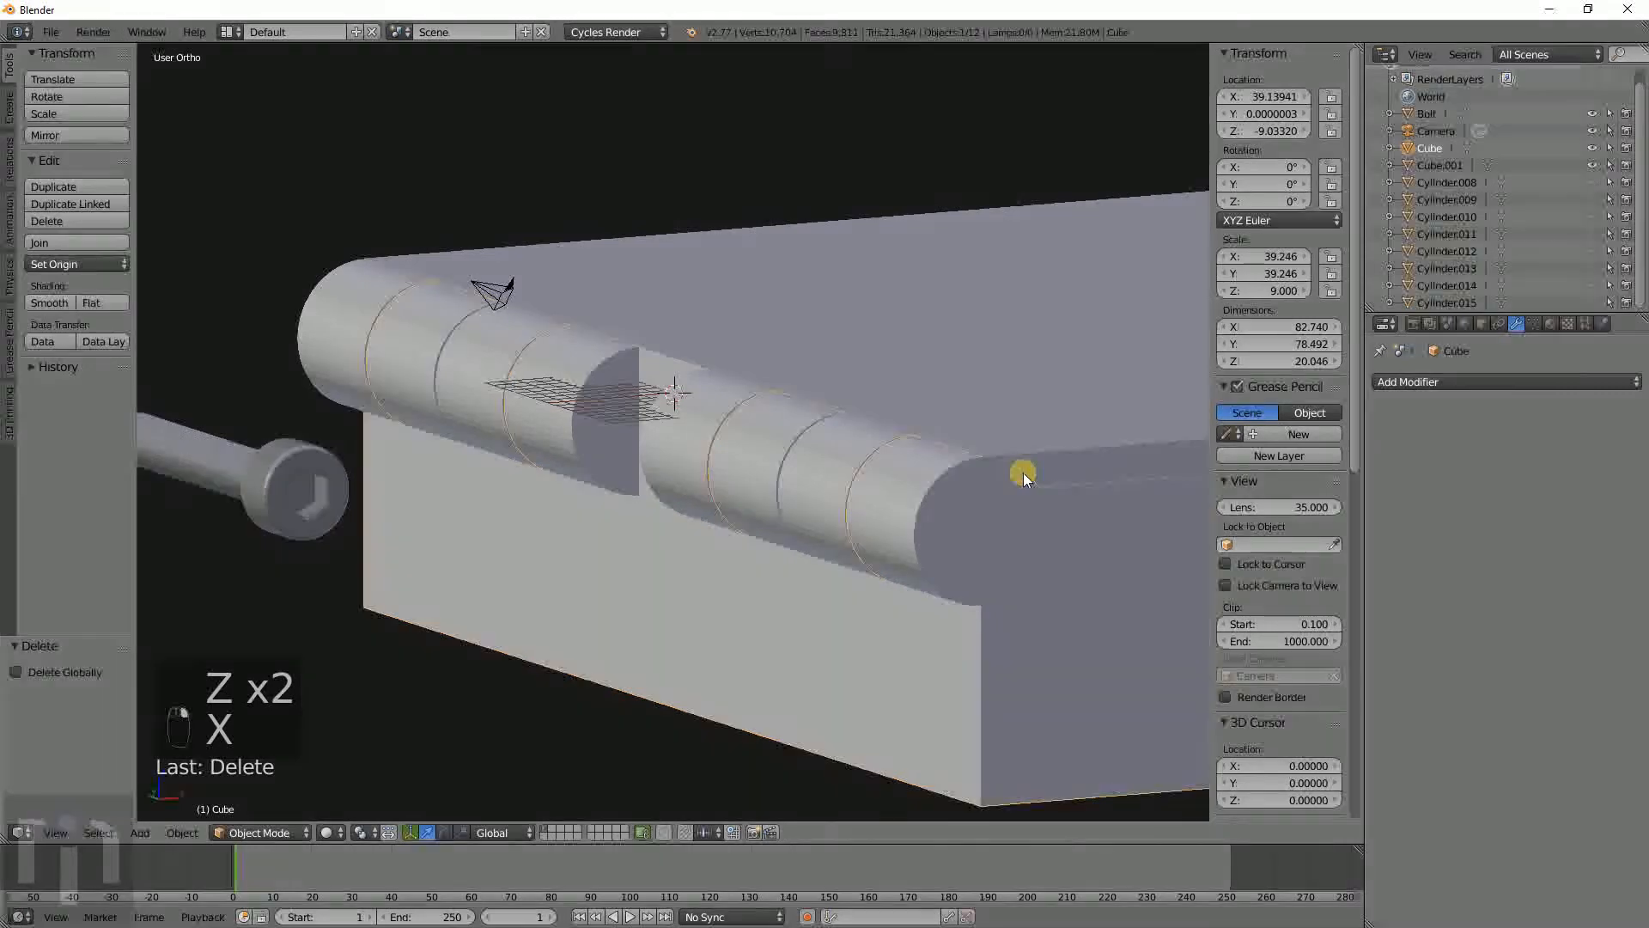
right_click(1001, 452)
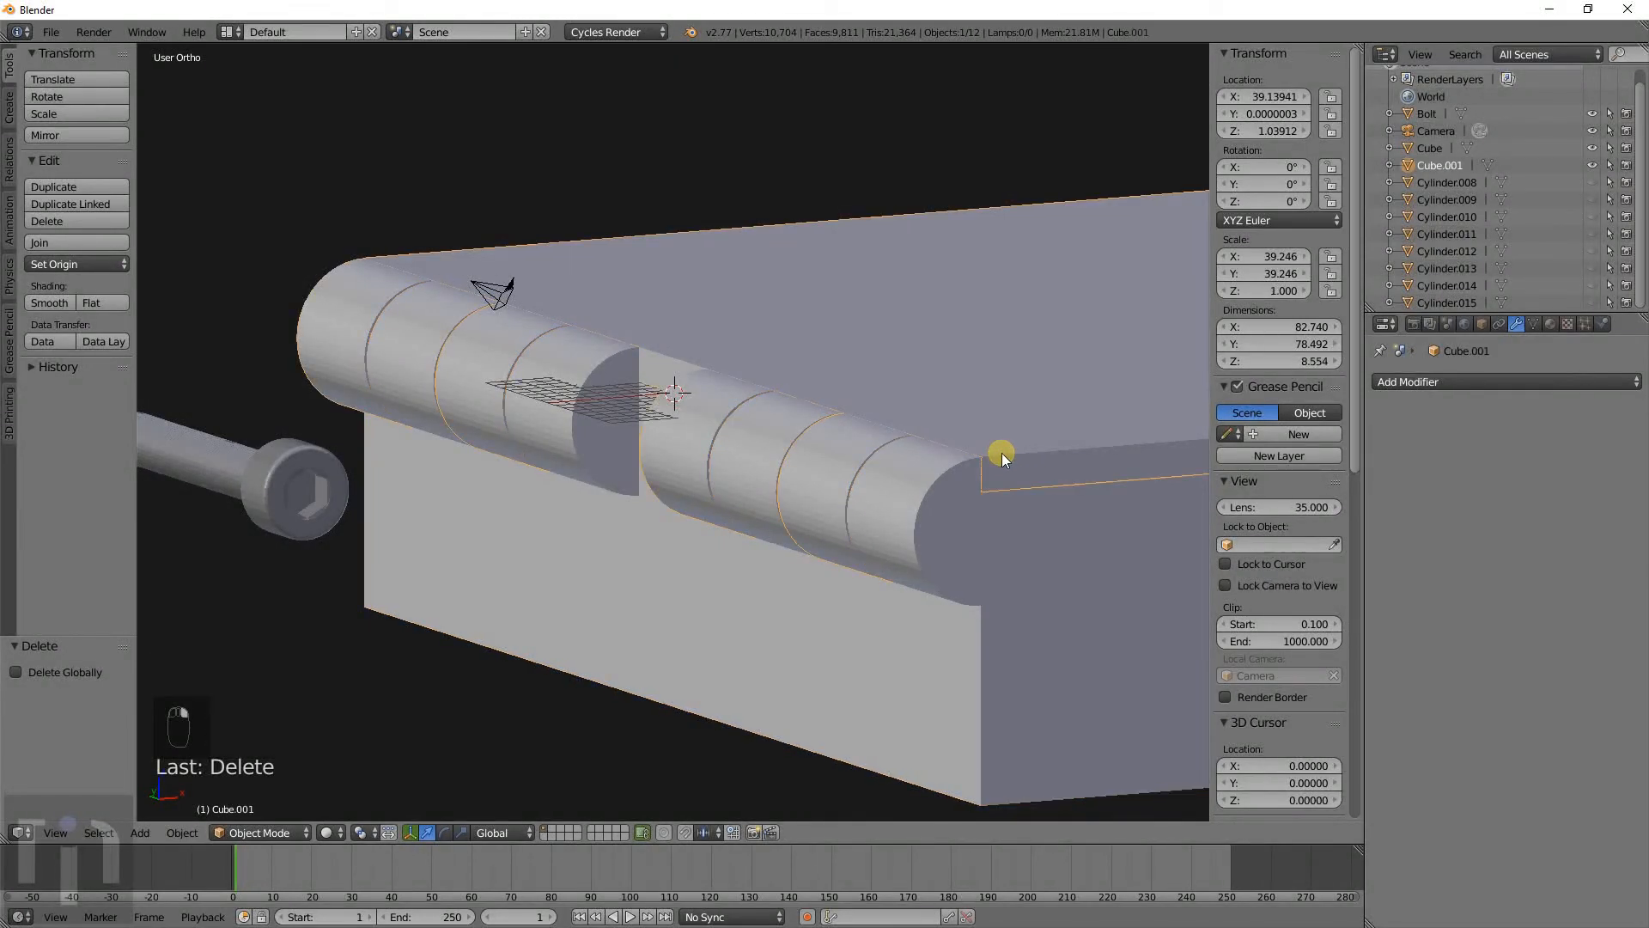
key(KP_1)
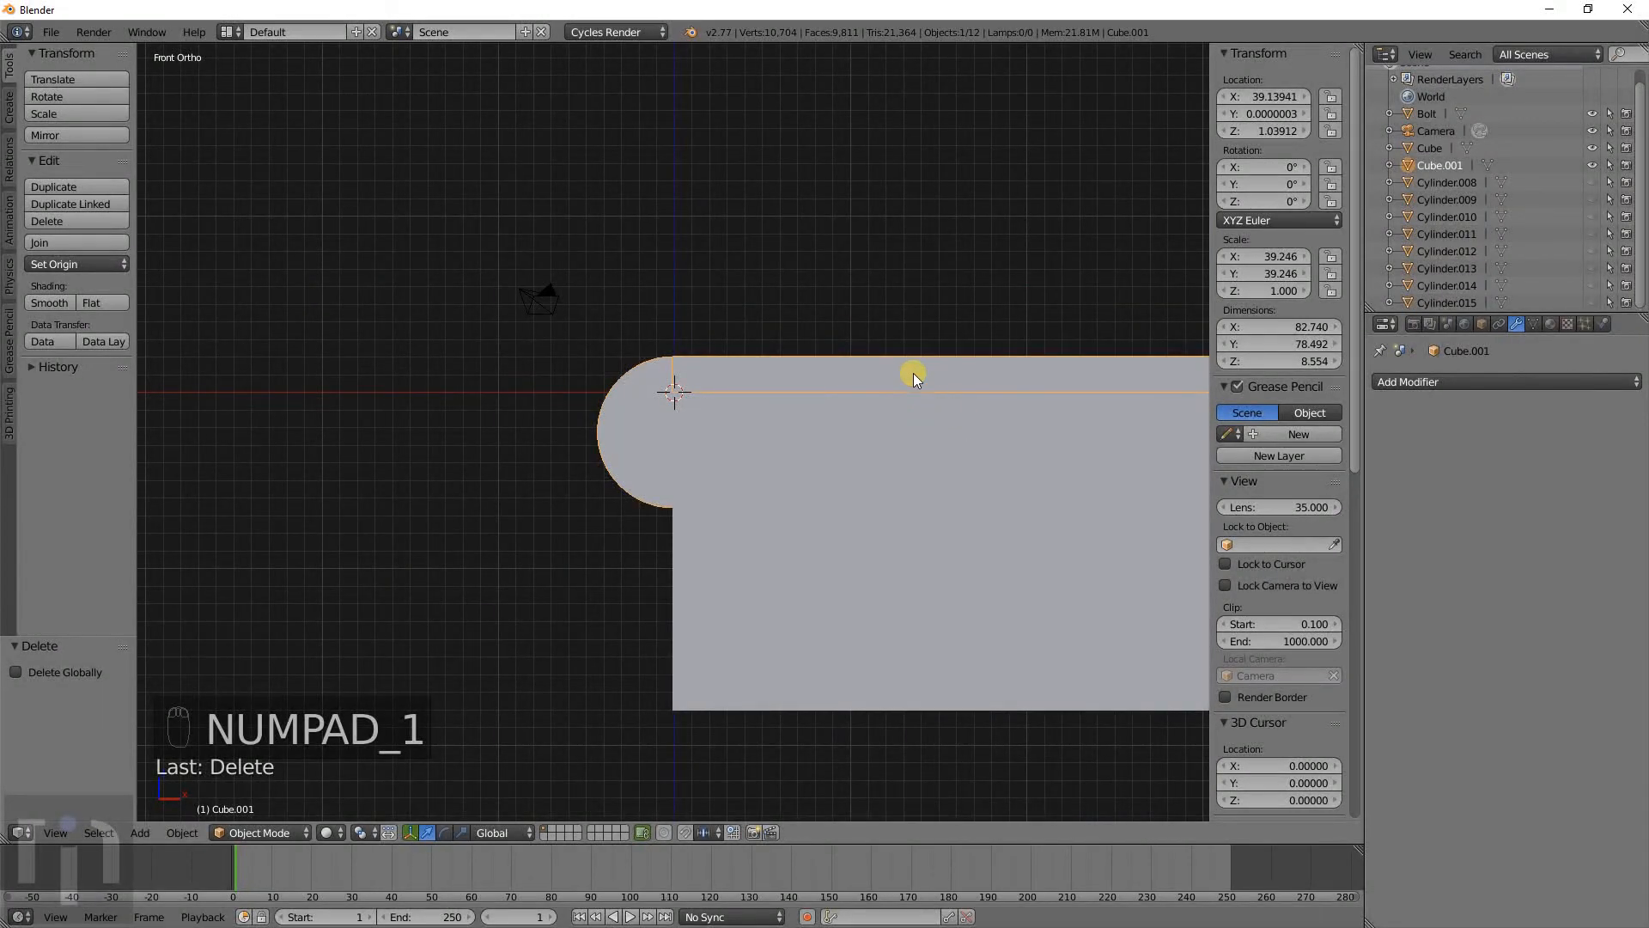
right_click(644, 425)
key(z)
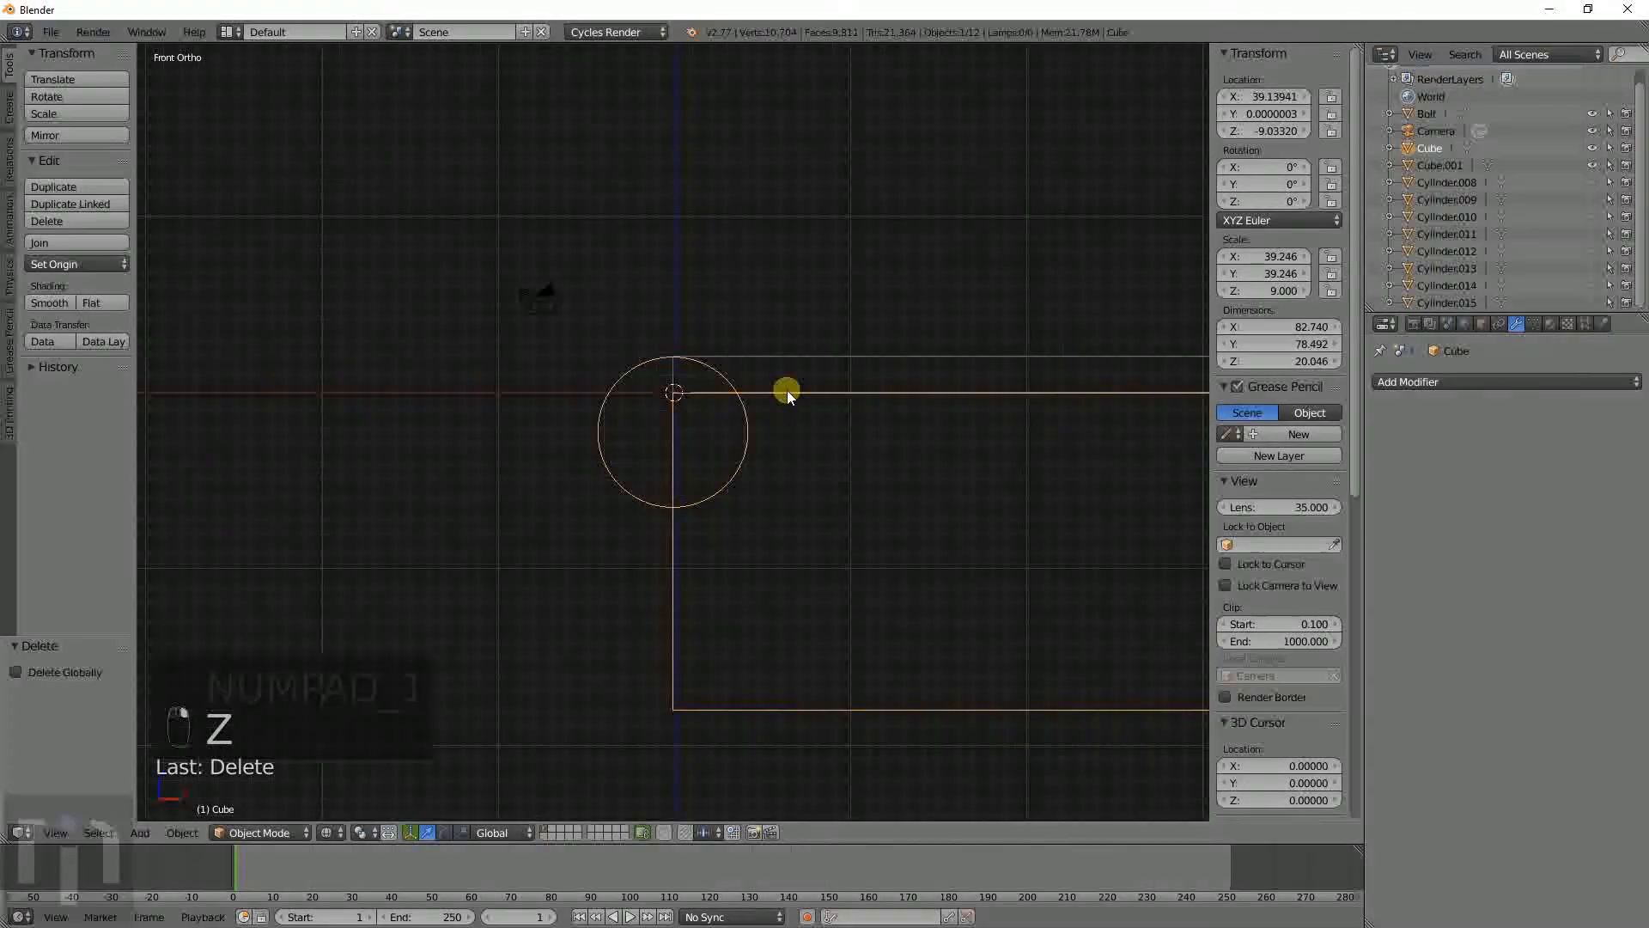
right_click(801, 362)
scroll(816, 450, down, 1)
scroll(815, 450, down, 2)
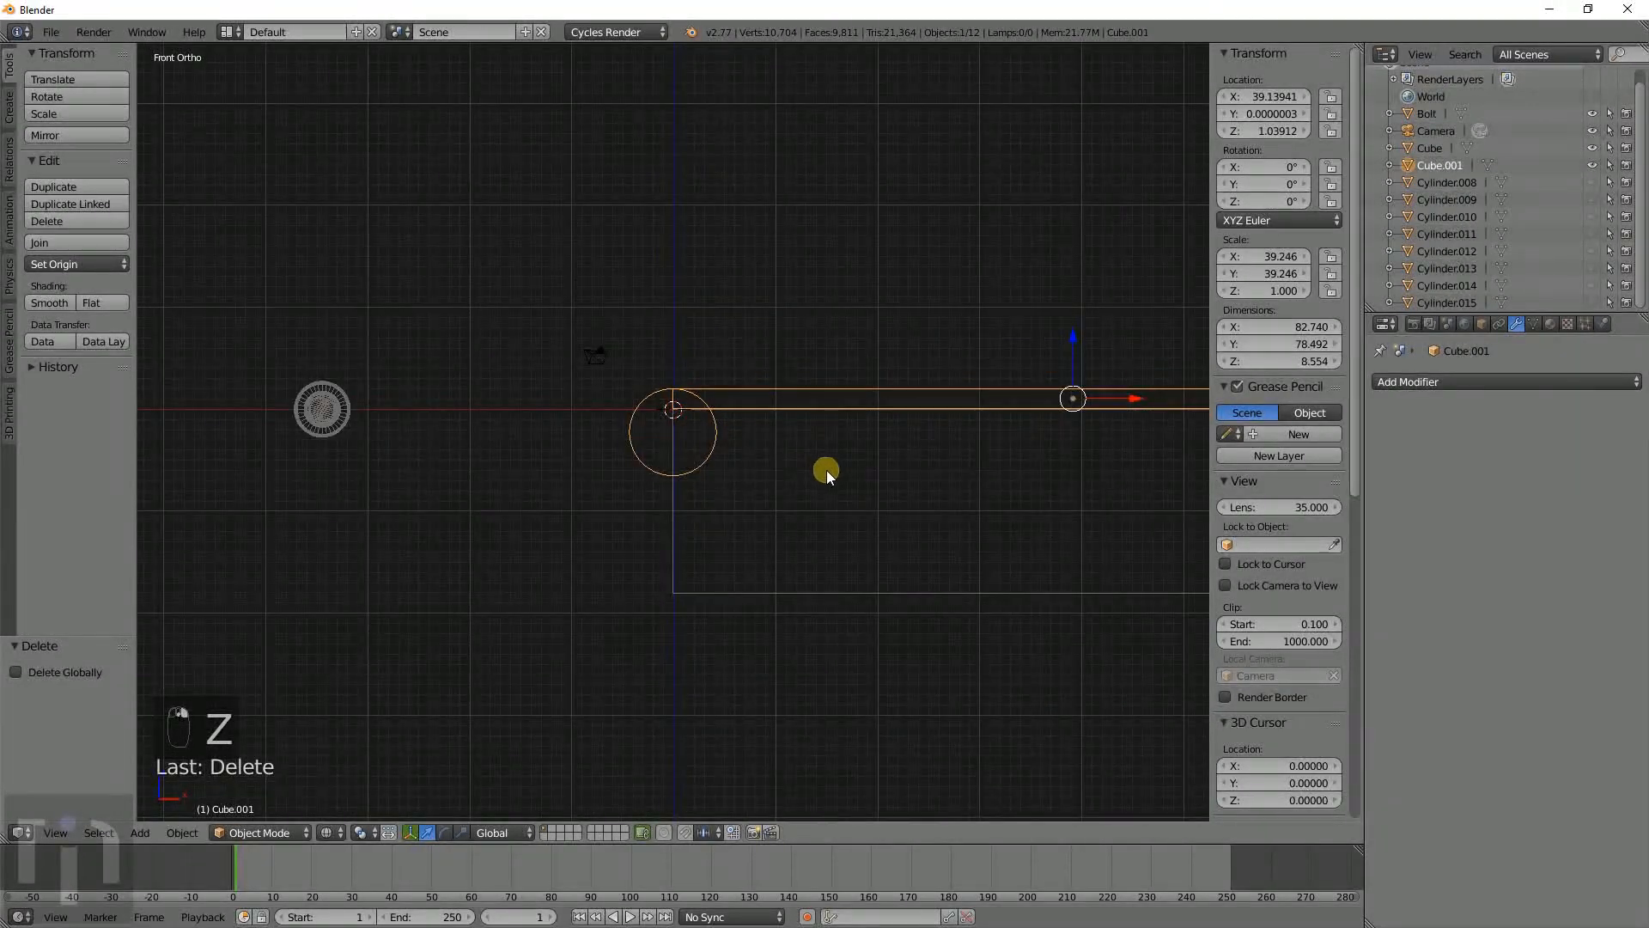
scroll(648, 420, up, 1)
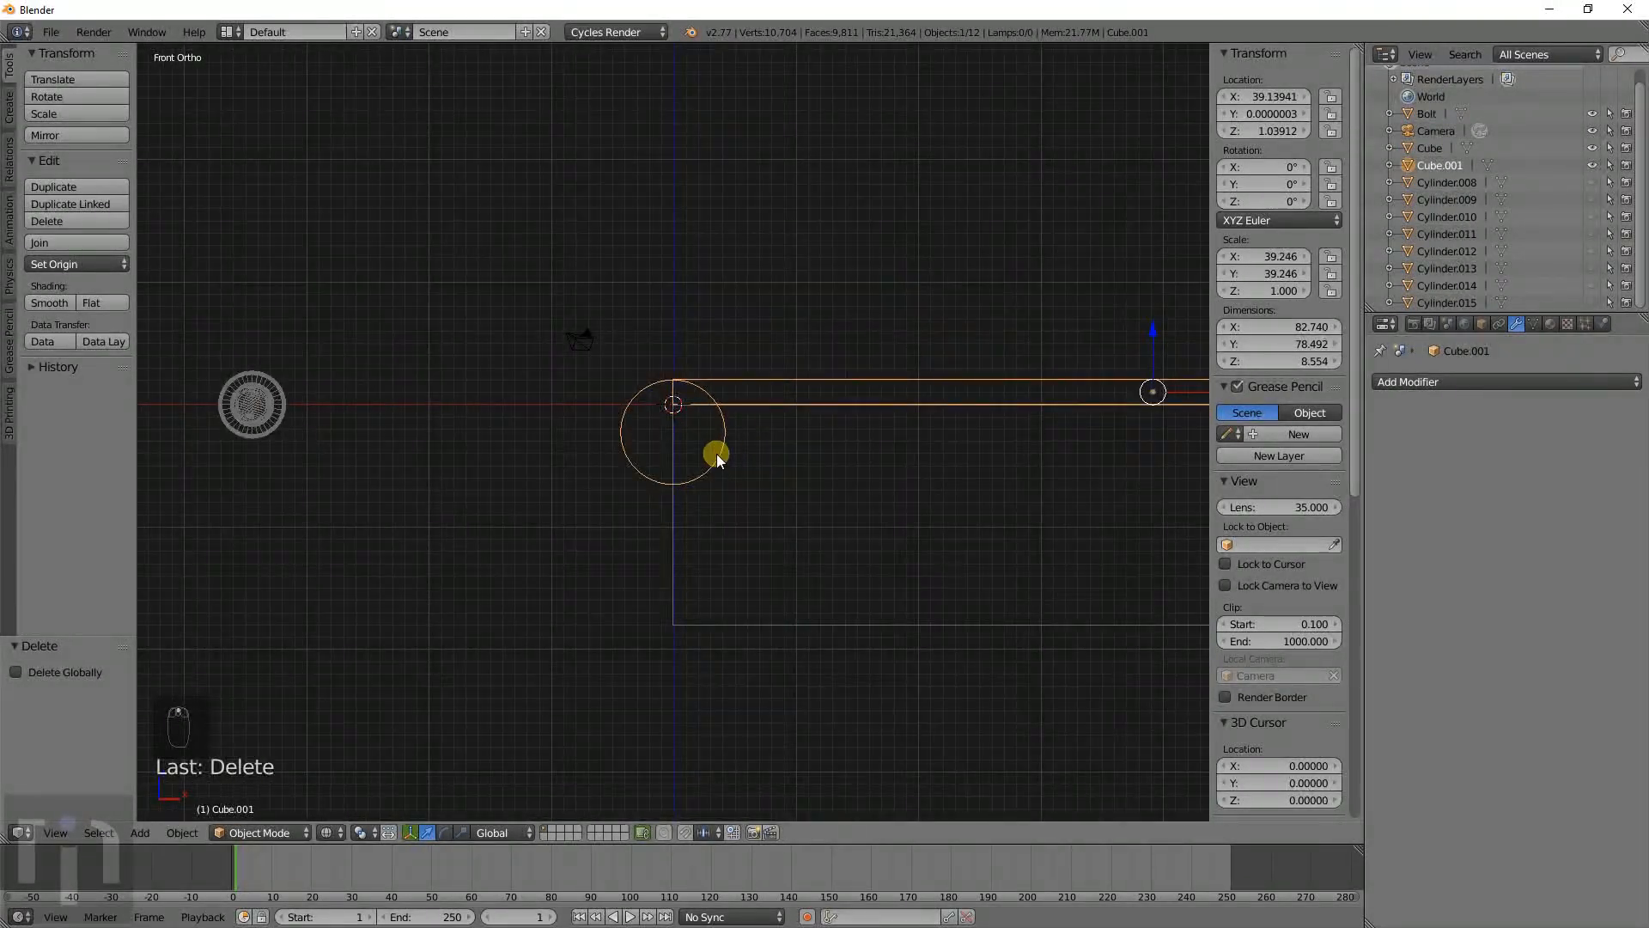
scroll(692, 443, up, 3)
click(674, 435)
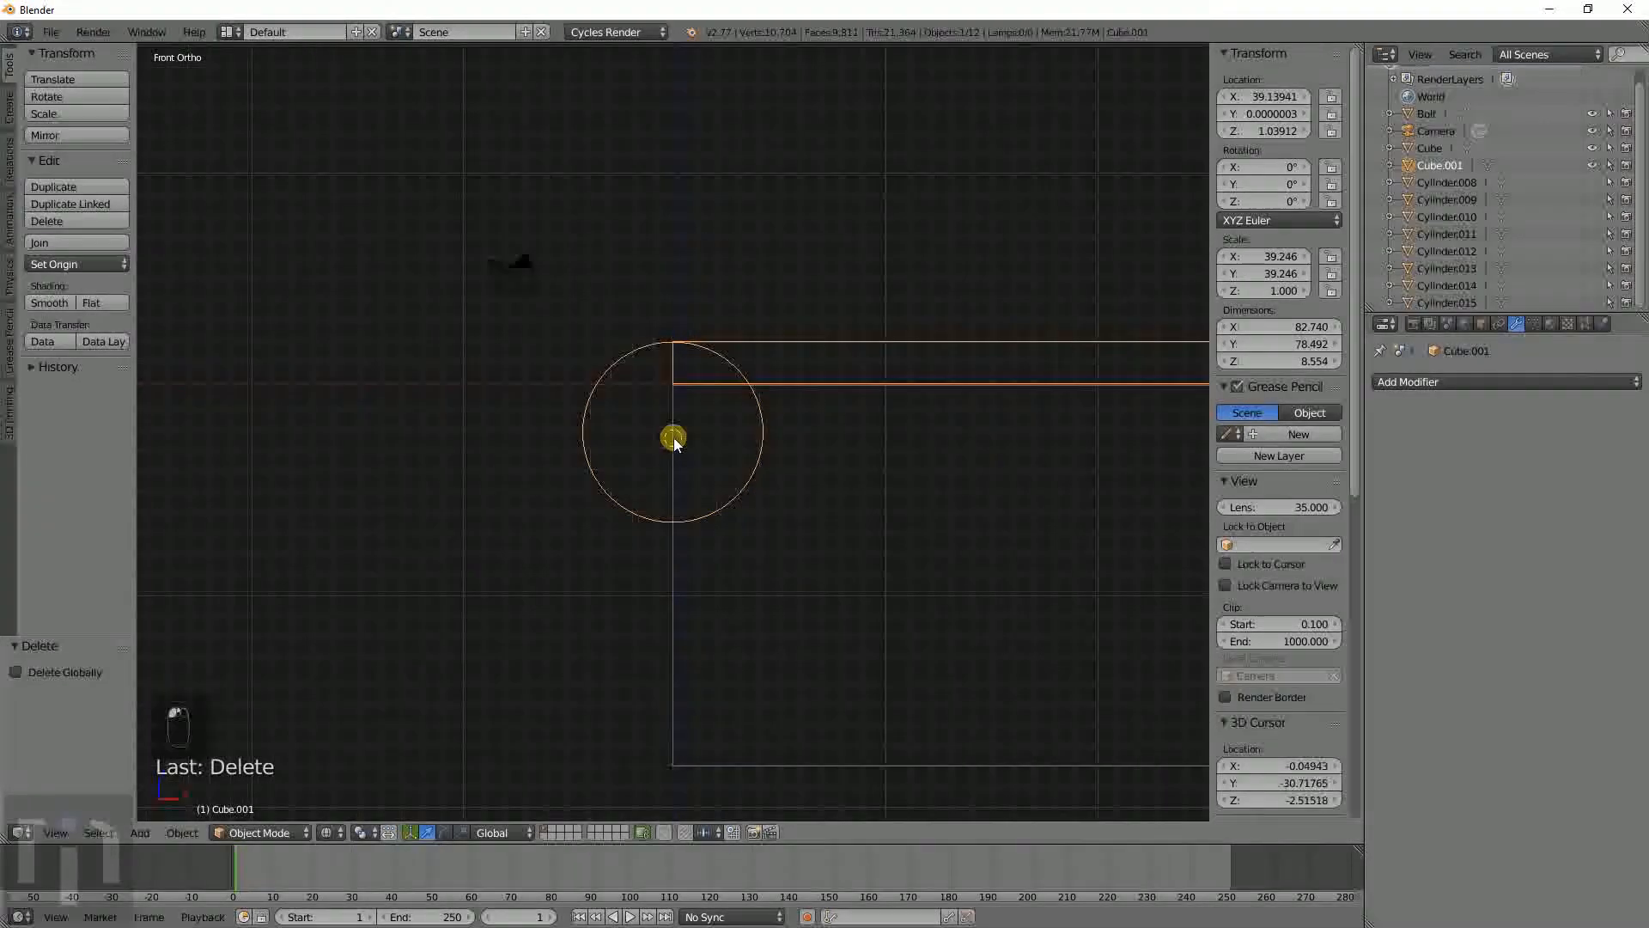
scroll(677, 444, up, 4)
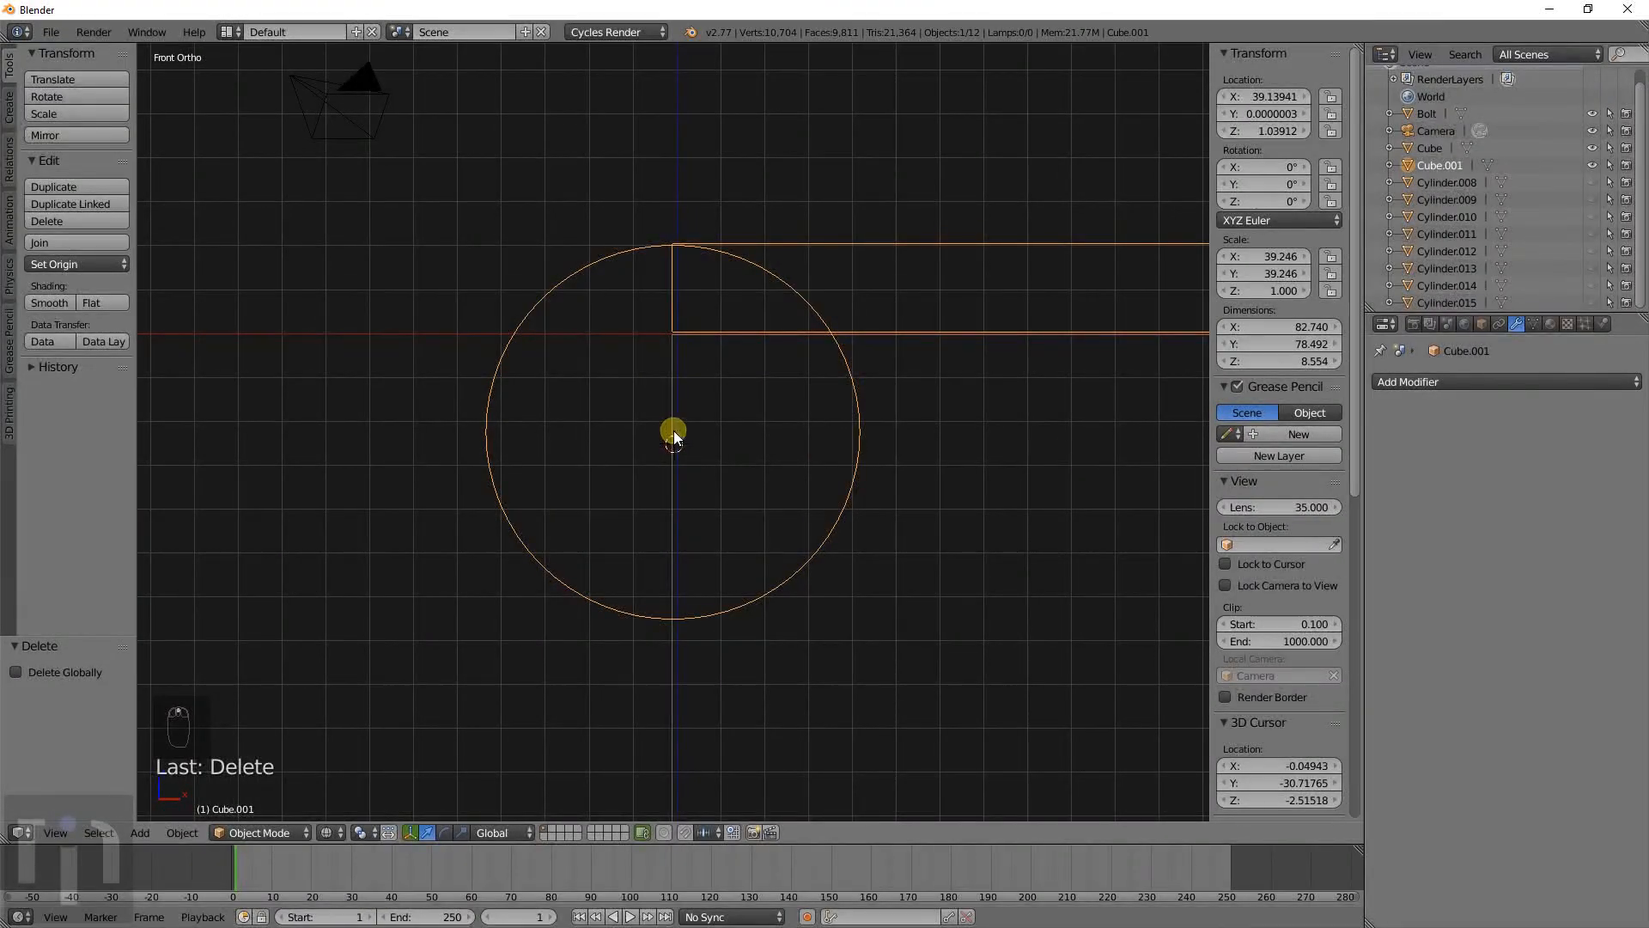
click(674, 431)
Set the upper slab's origin to the 3D cursor.
scroll(735, 473, down, 6)
scroll(900, 450, down, 4)
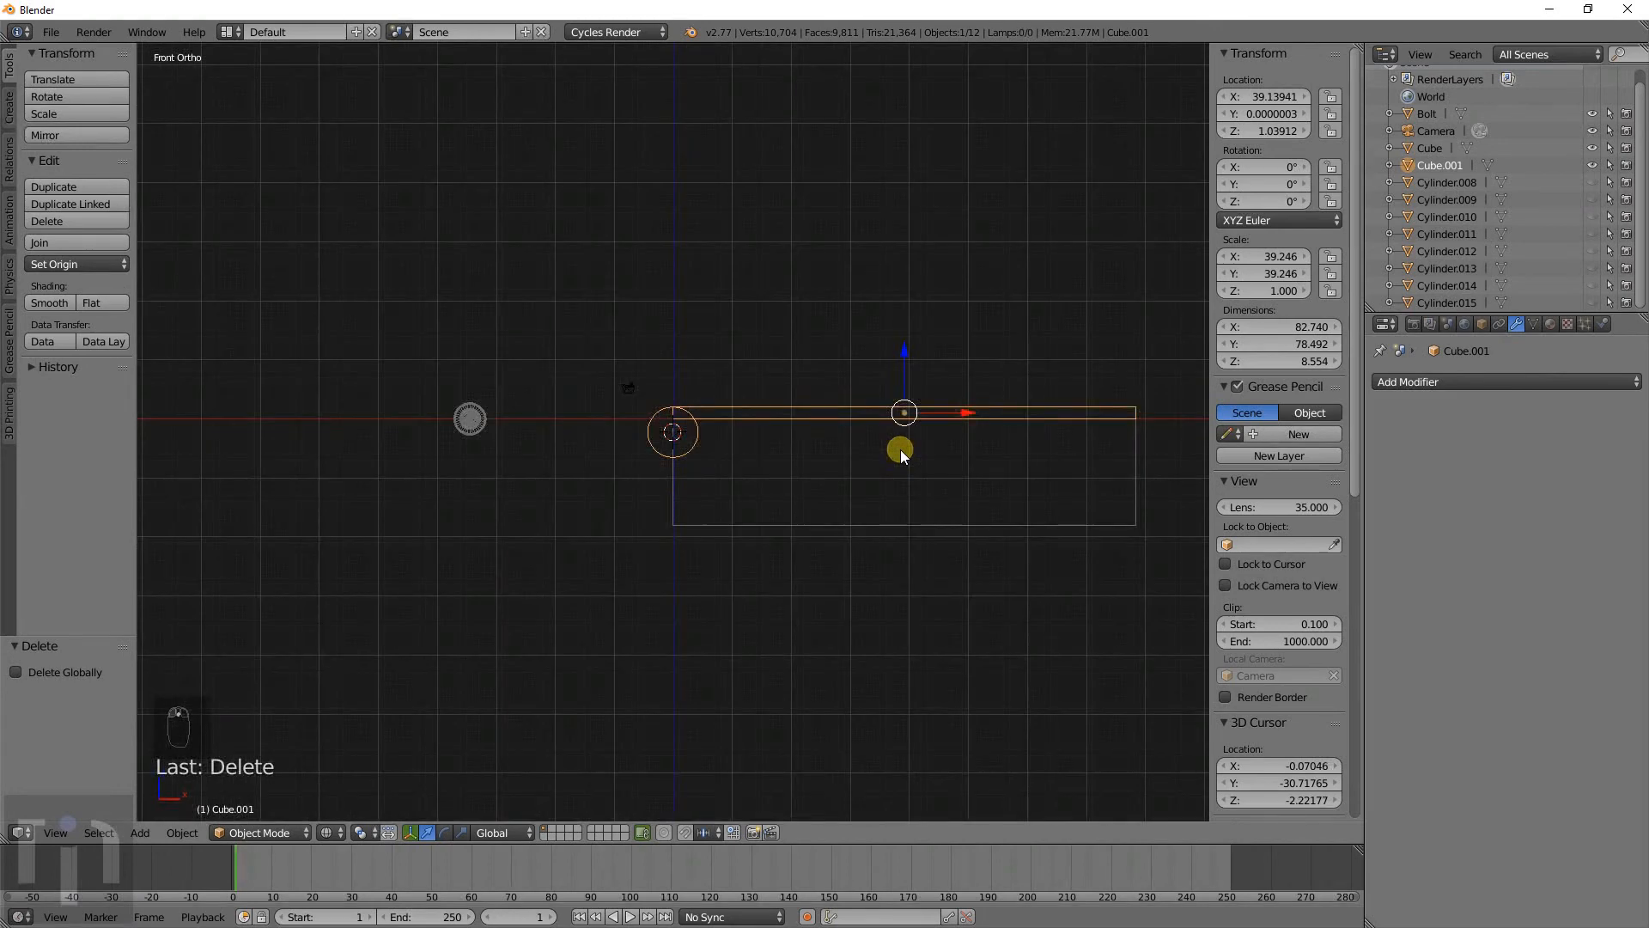
key(space)
text(set ori)
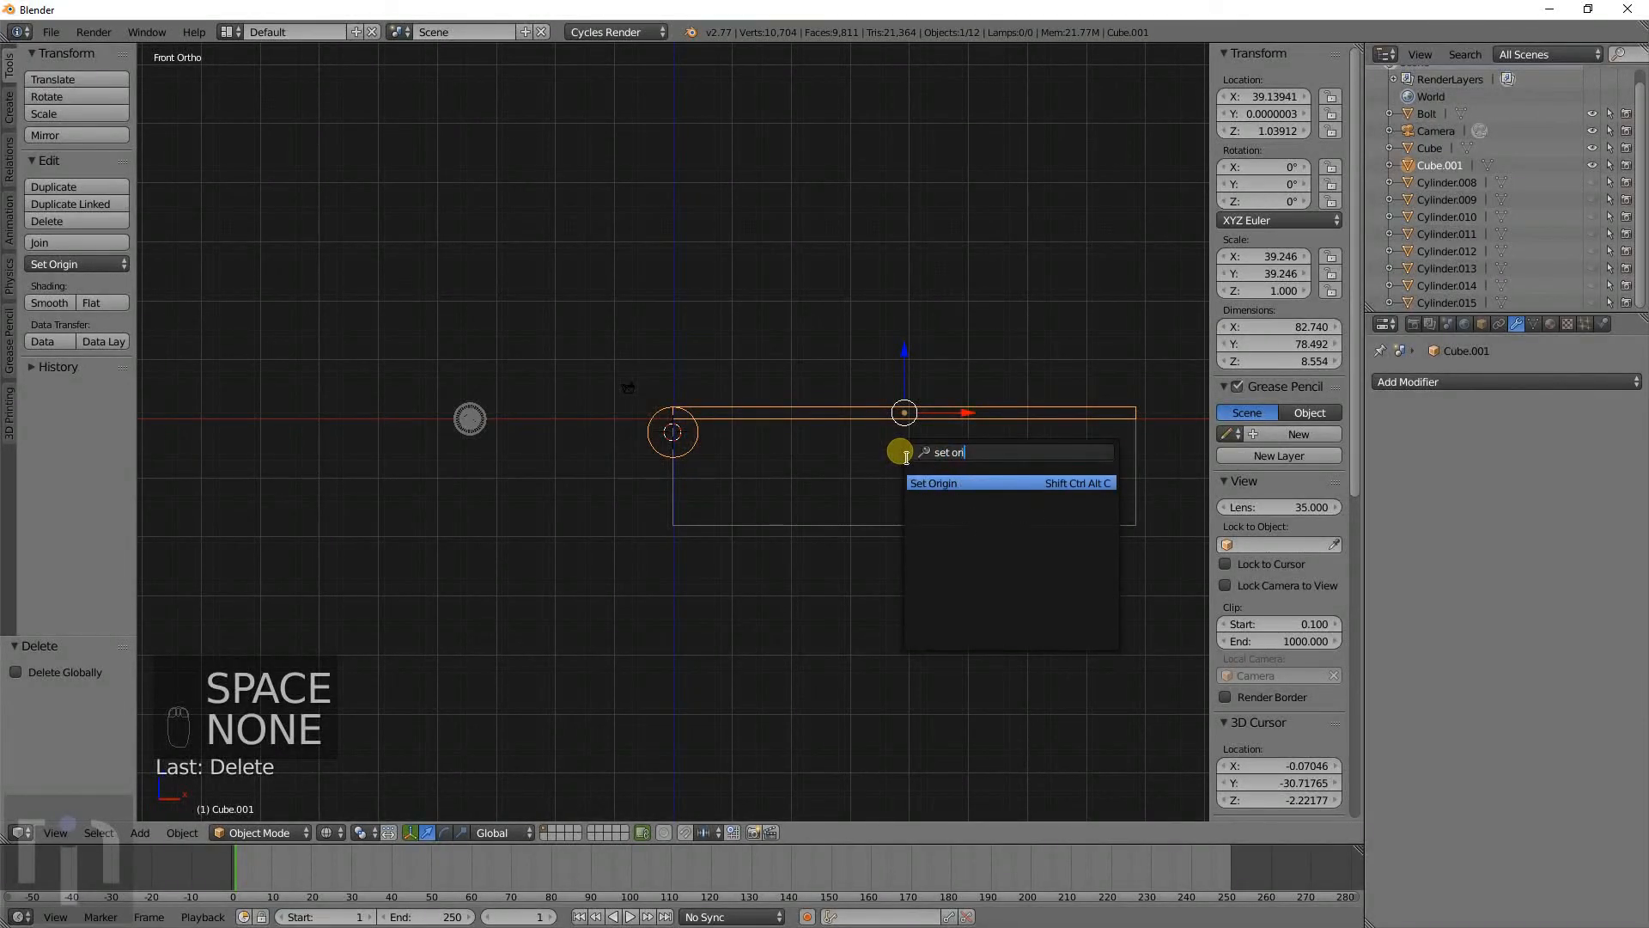
key(Return)
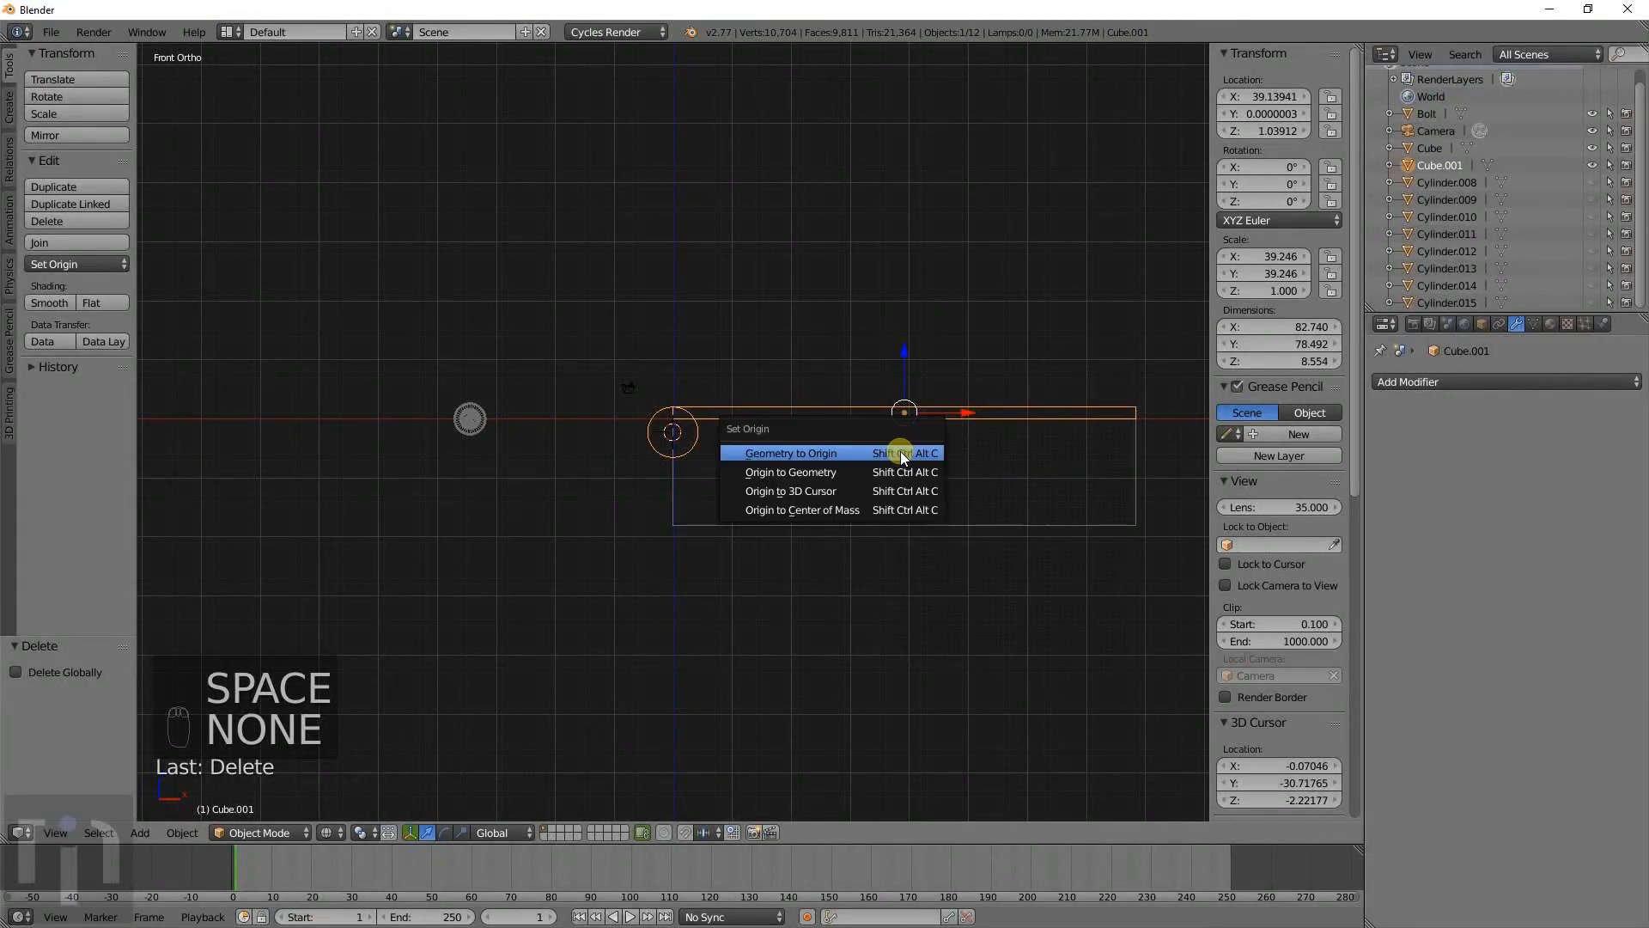
click(843, 487)
Try rotating the upper slab about its new hinge origin, freely and along the global Y axis, and cancel the rotation.
scroll(926, 498, up, 4)
key(r)
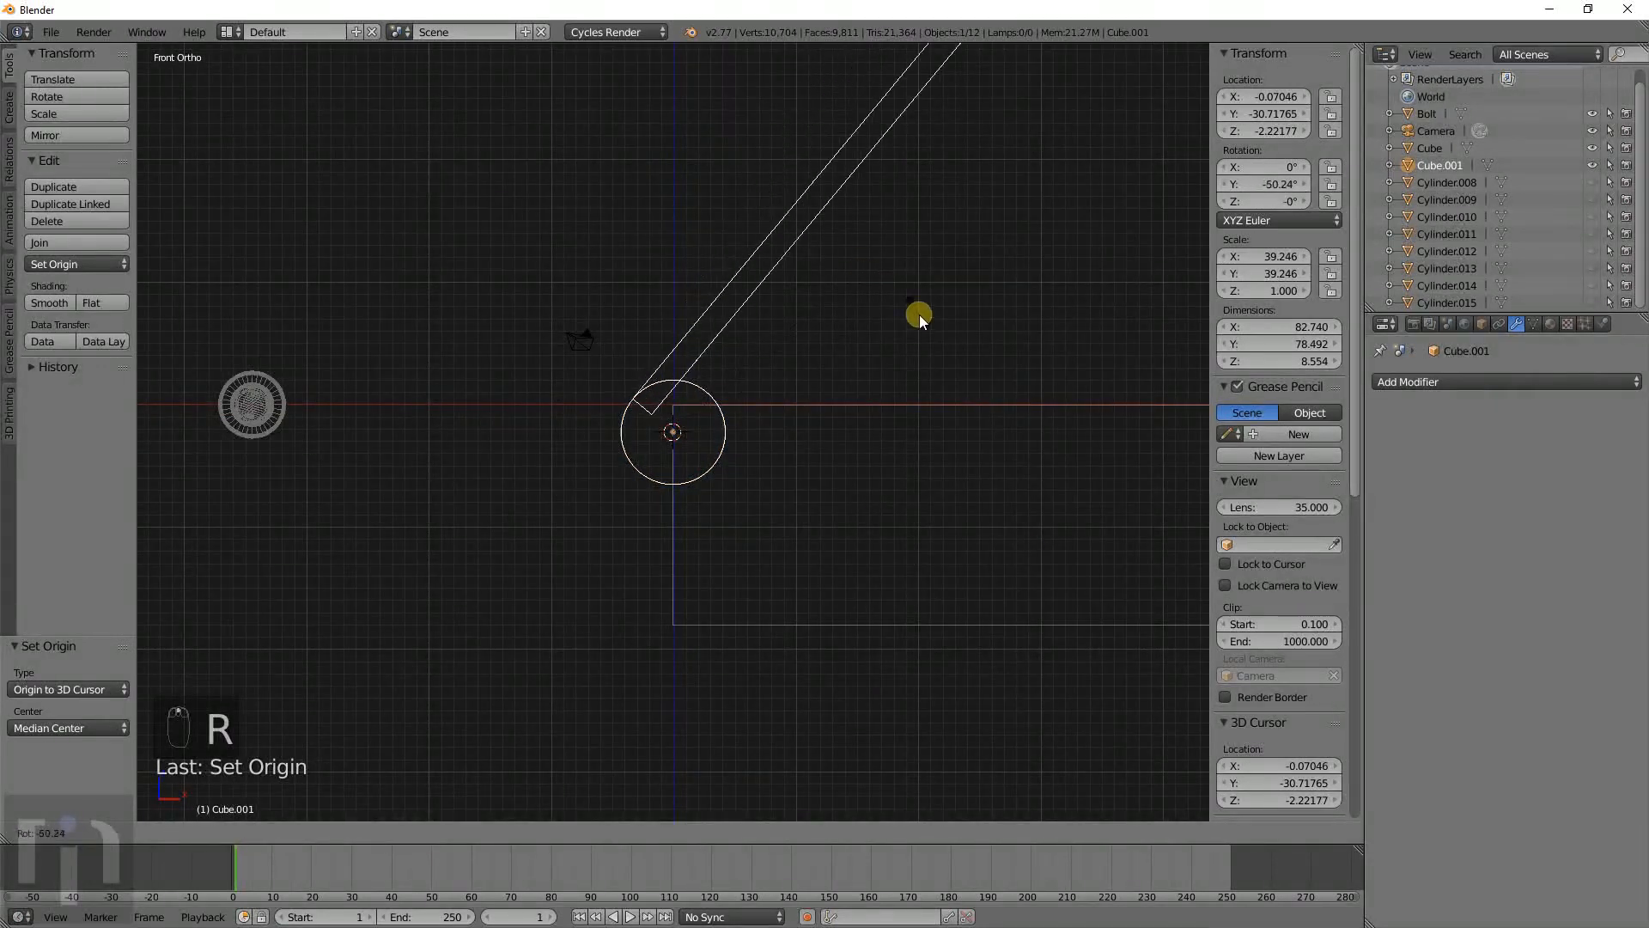
right_click(998, 450)
key(z)
middle_drag(1002, 467, 1005, 493)
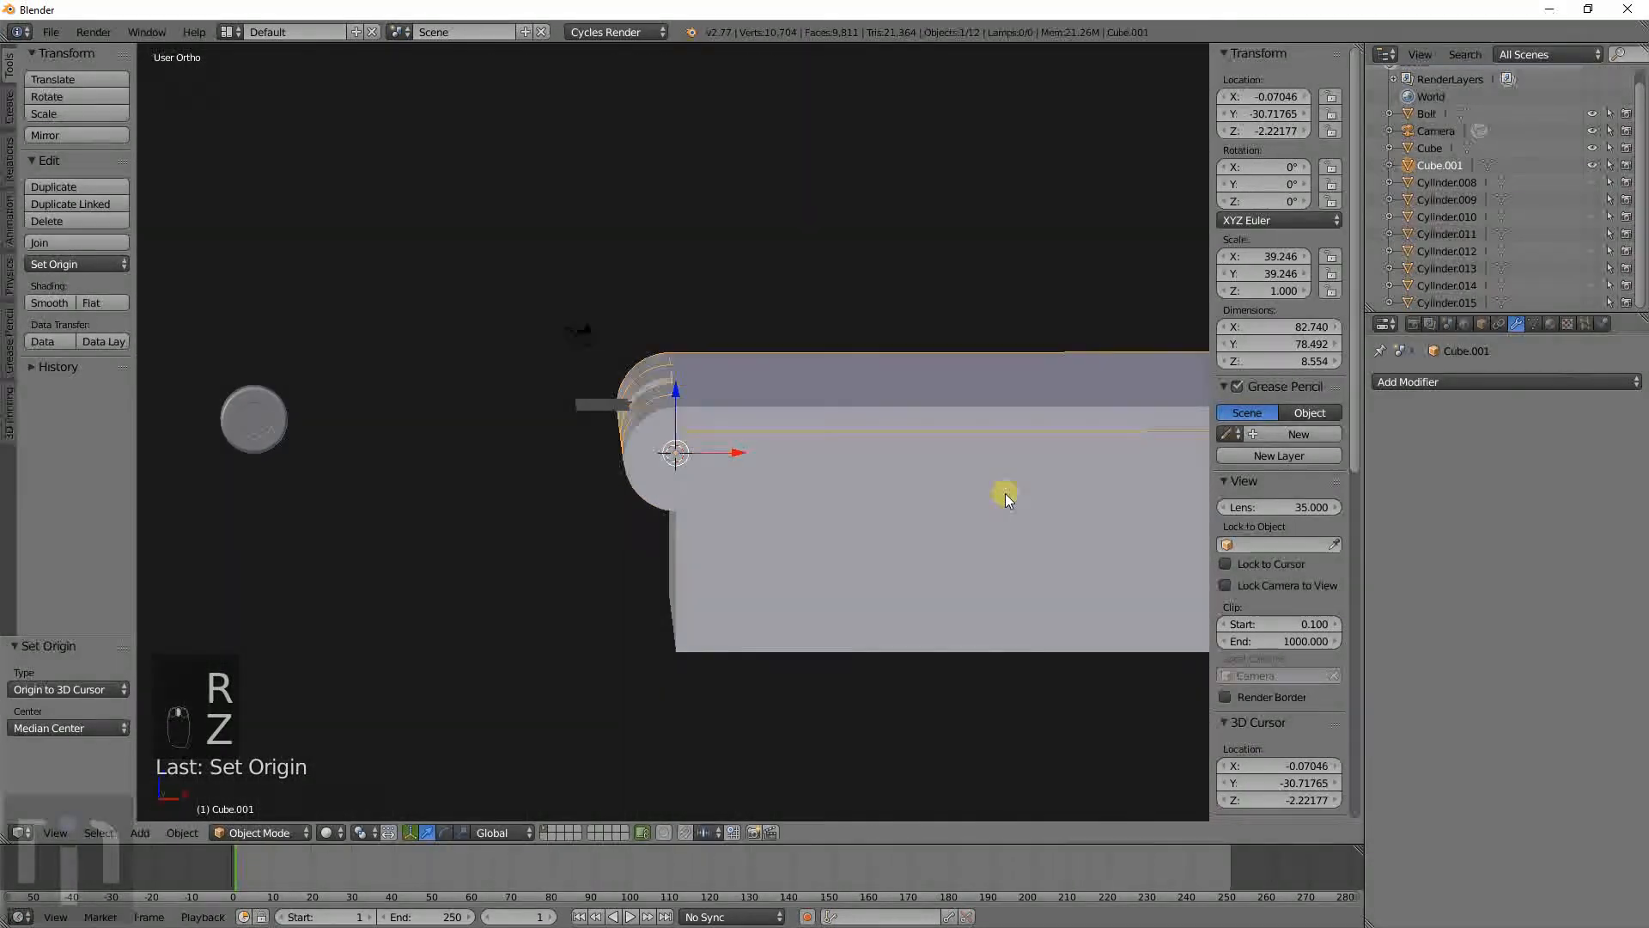
key(r)
key(x)
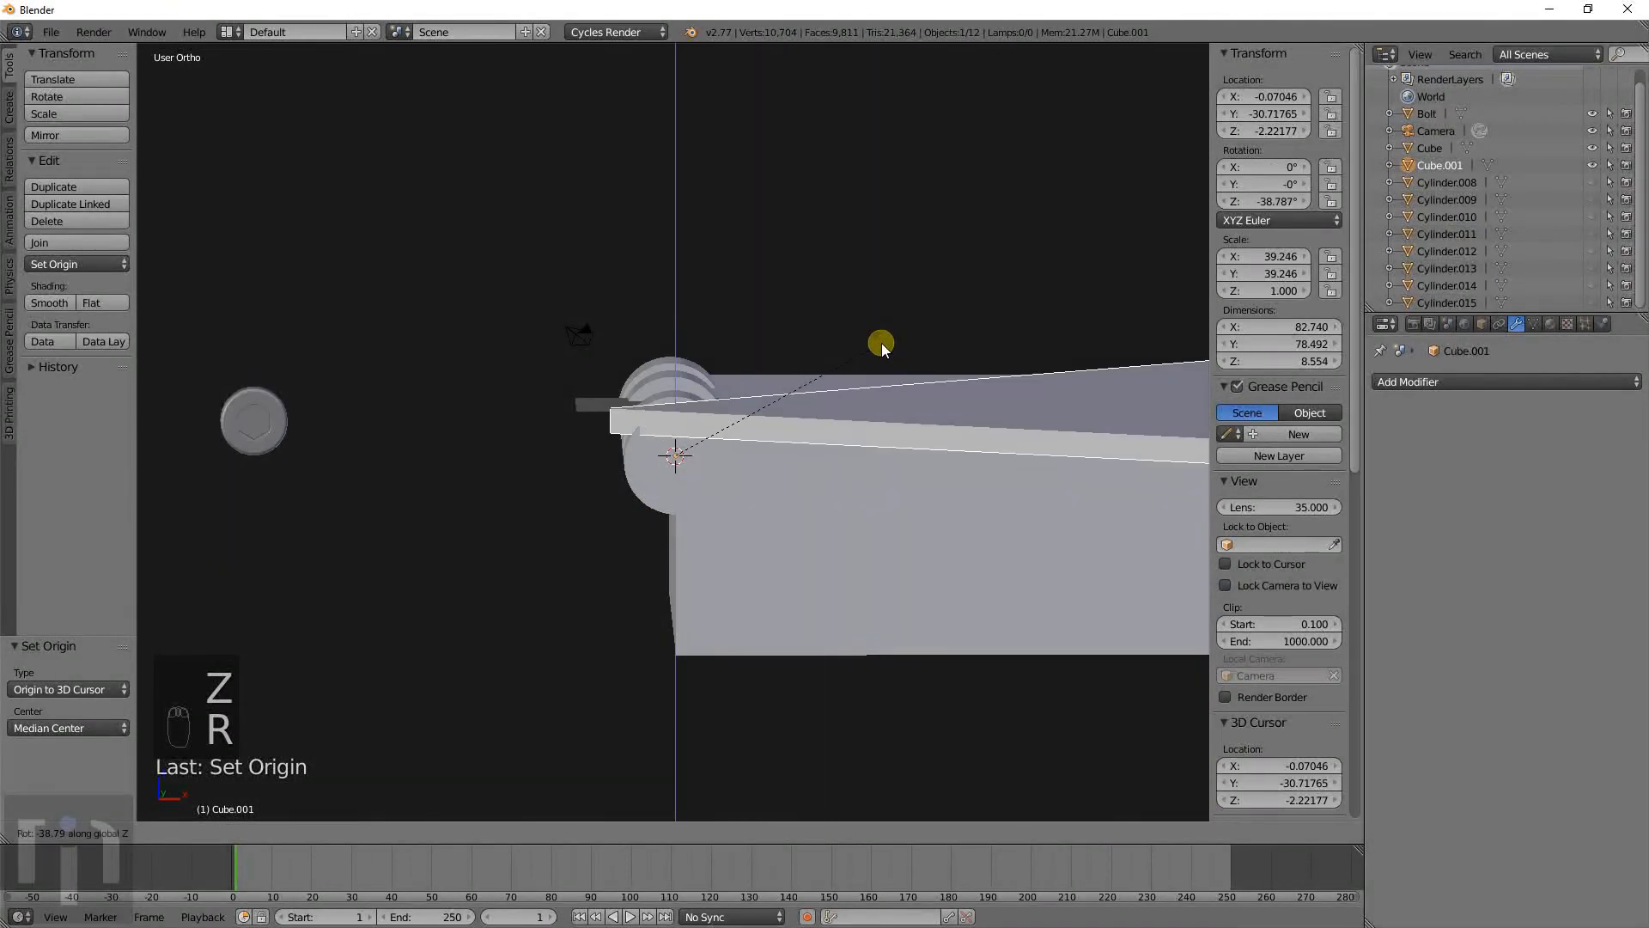
key(y)
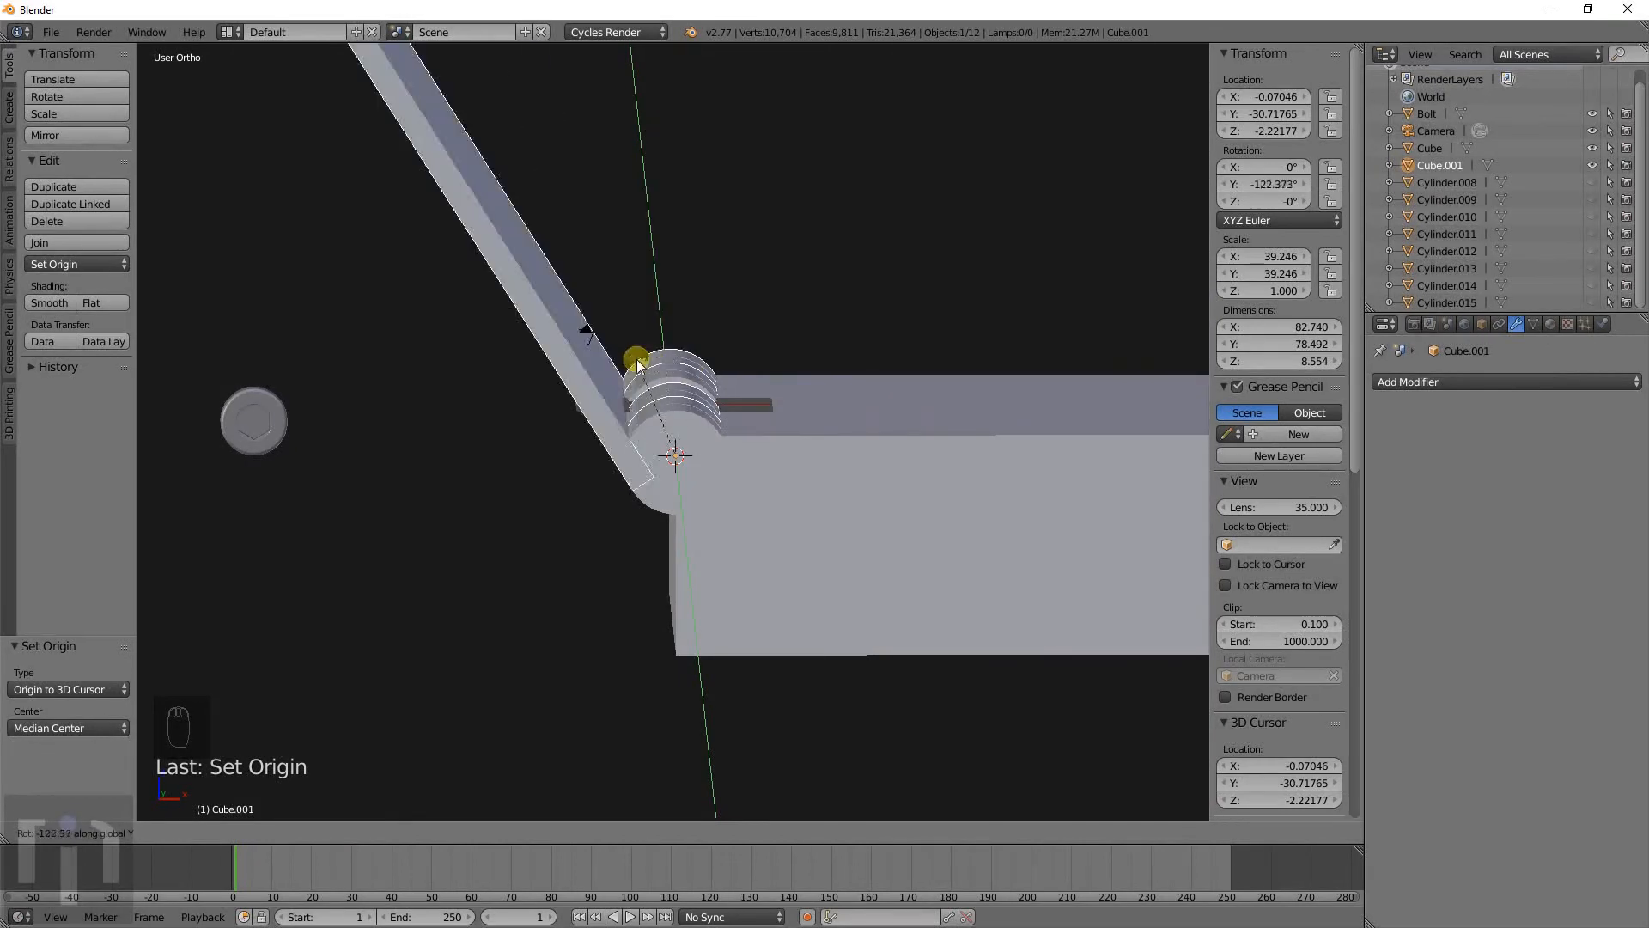
right_click(575, 410)
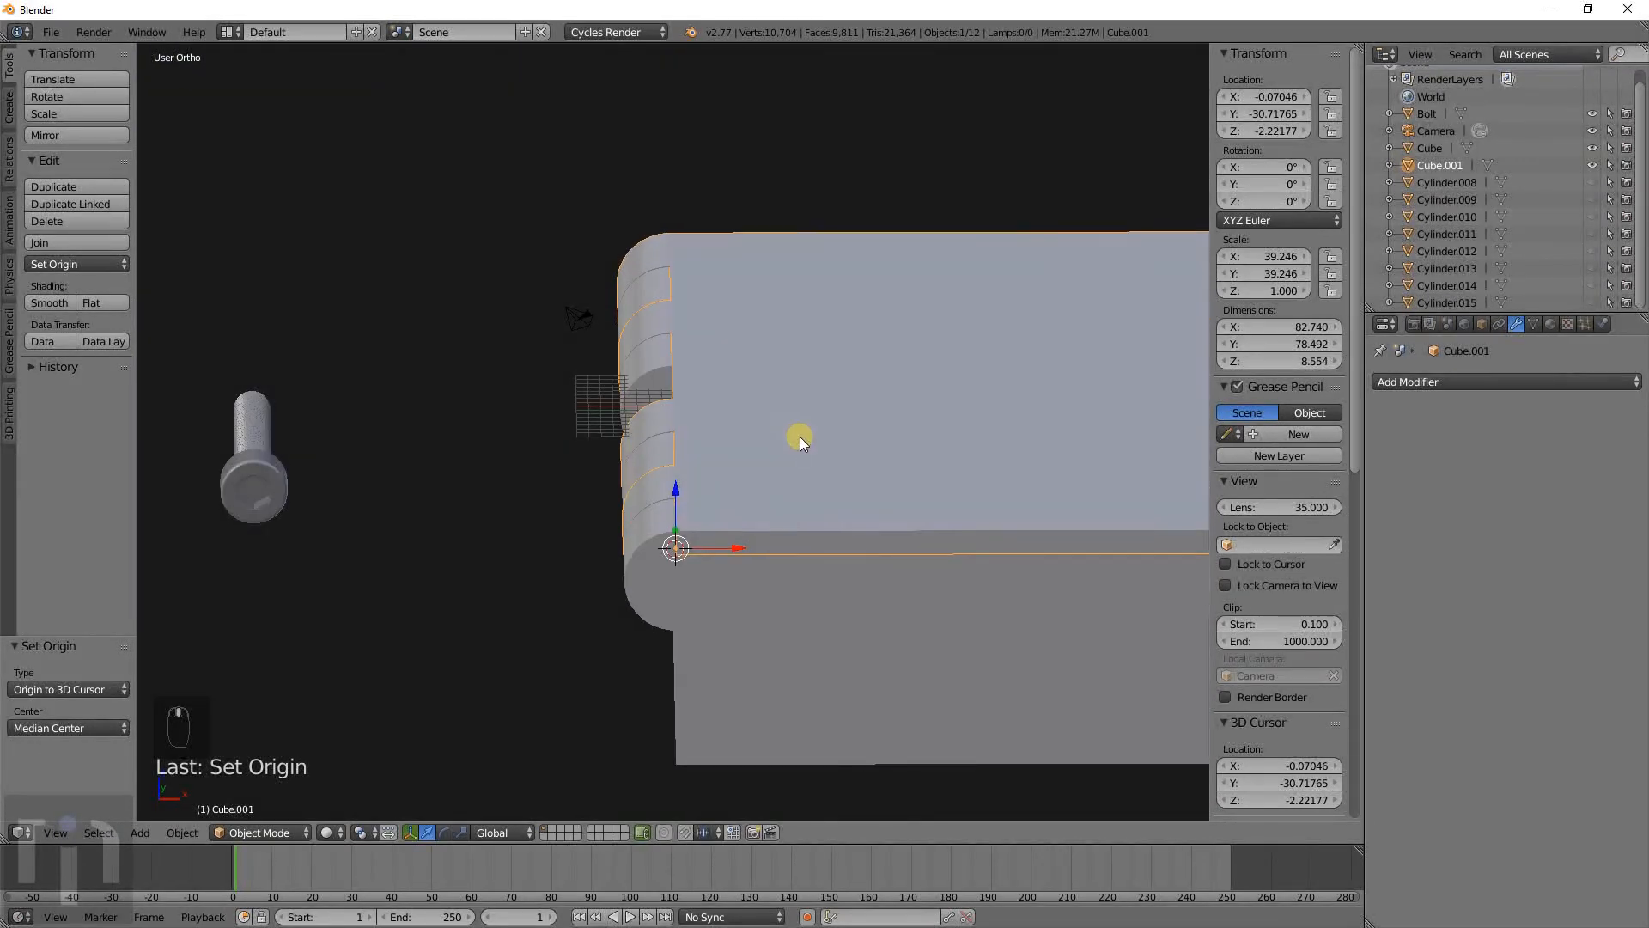
Reveal all the hidden duplicate knuckle cylinders along the hinge.
right_click(636, 558)
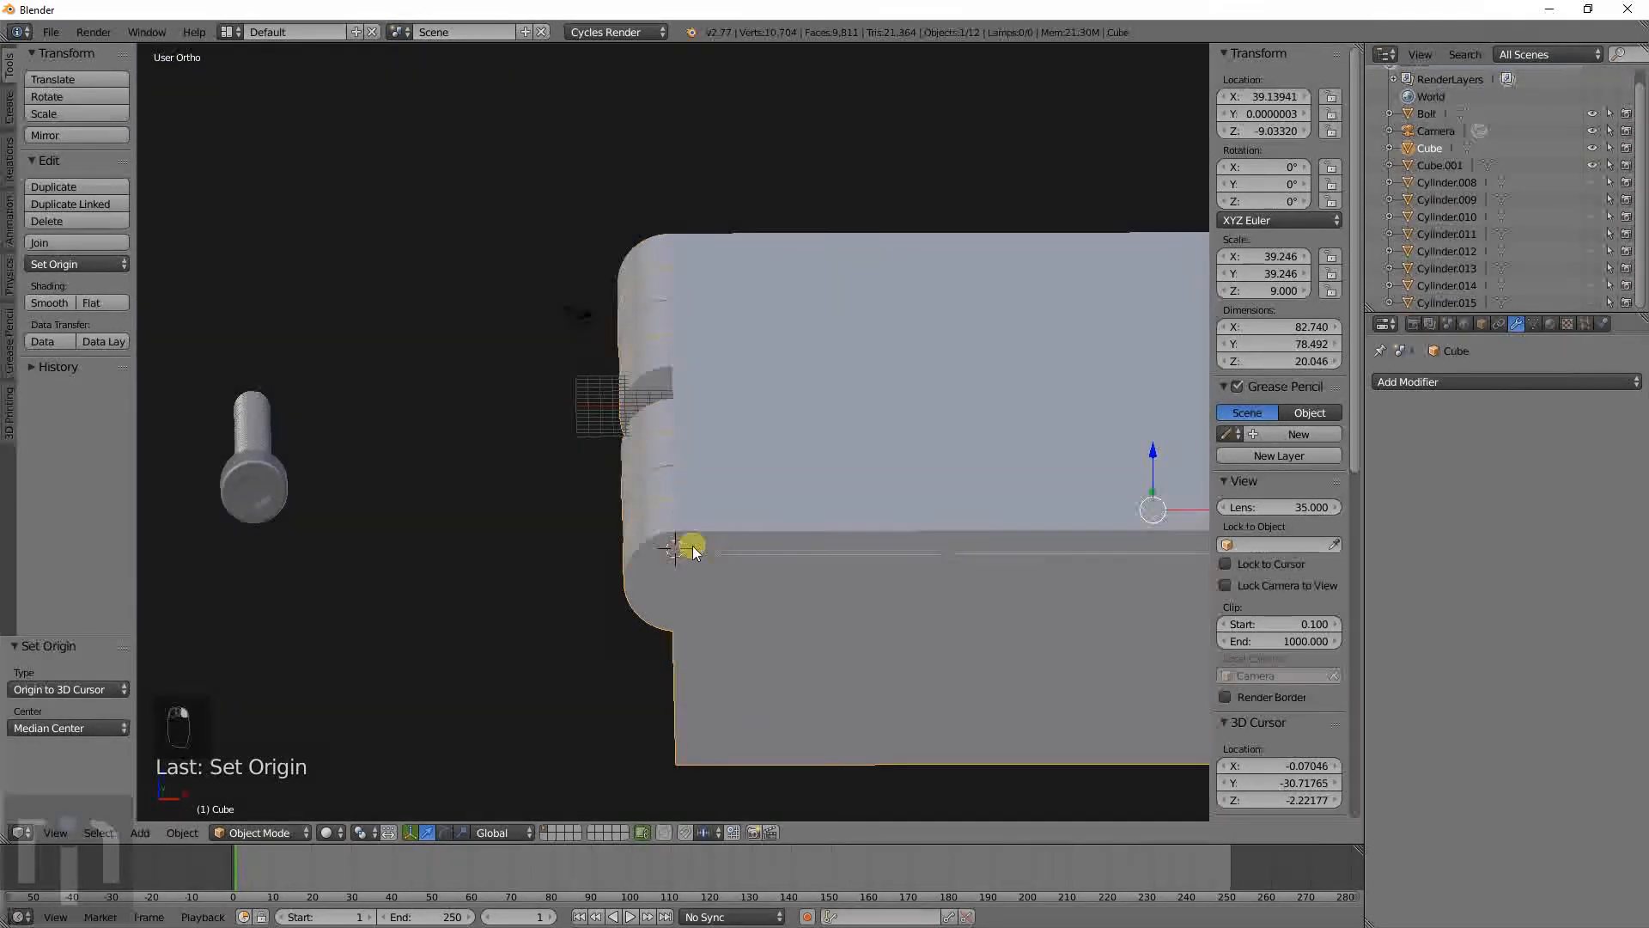
right_click(827, 506)
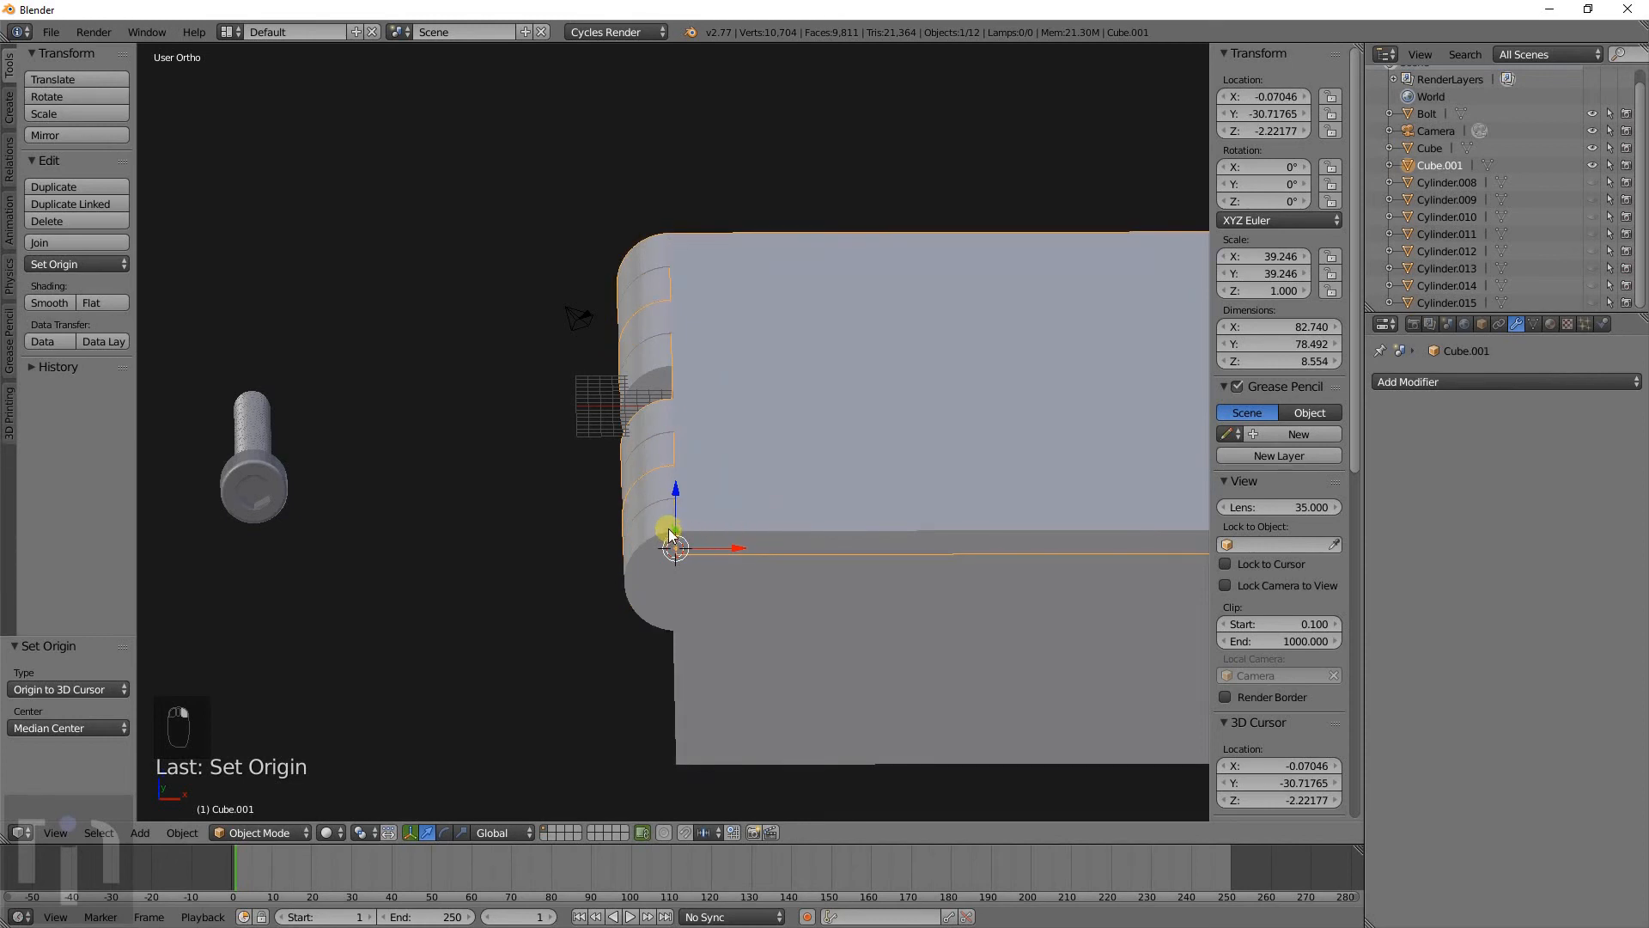
middle_drag(669, 533, 781, 488)
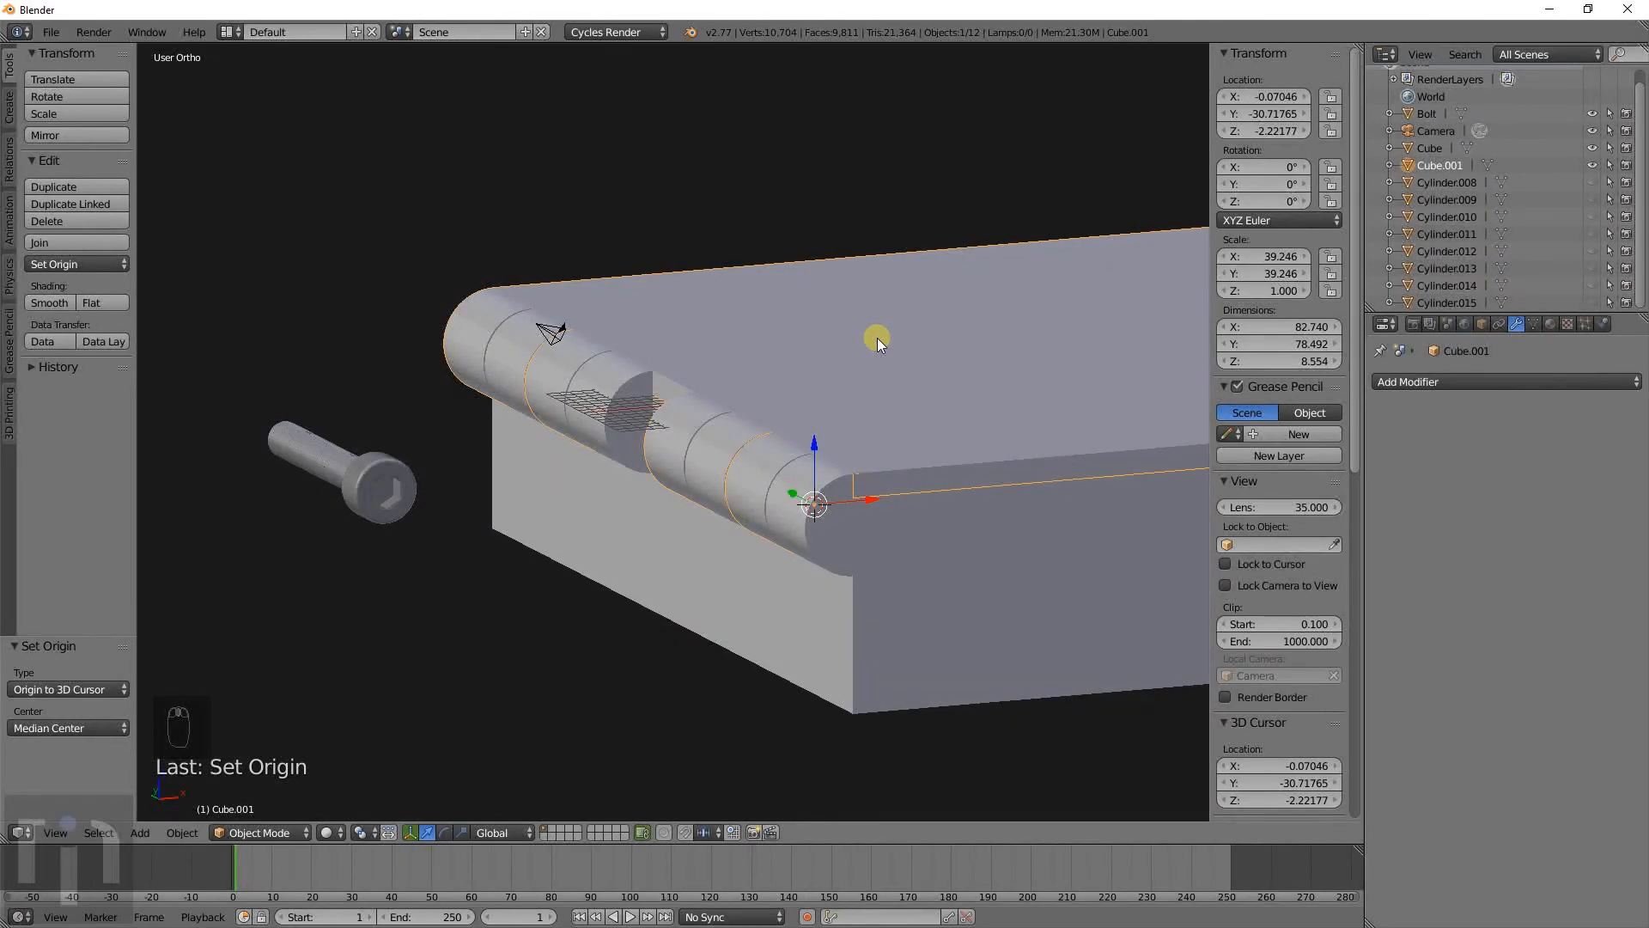
key(alt+h)
scroll(785, 322, up, 5)
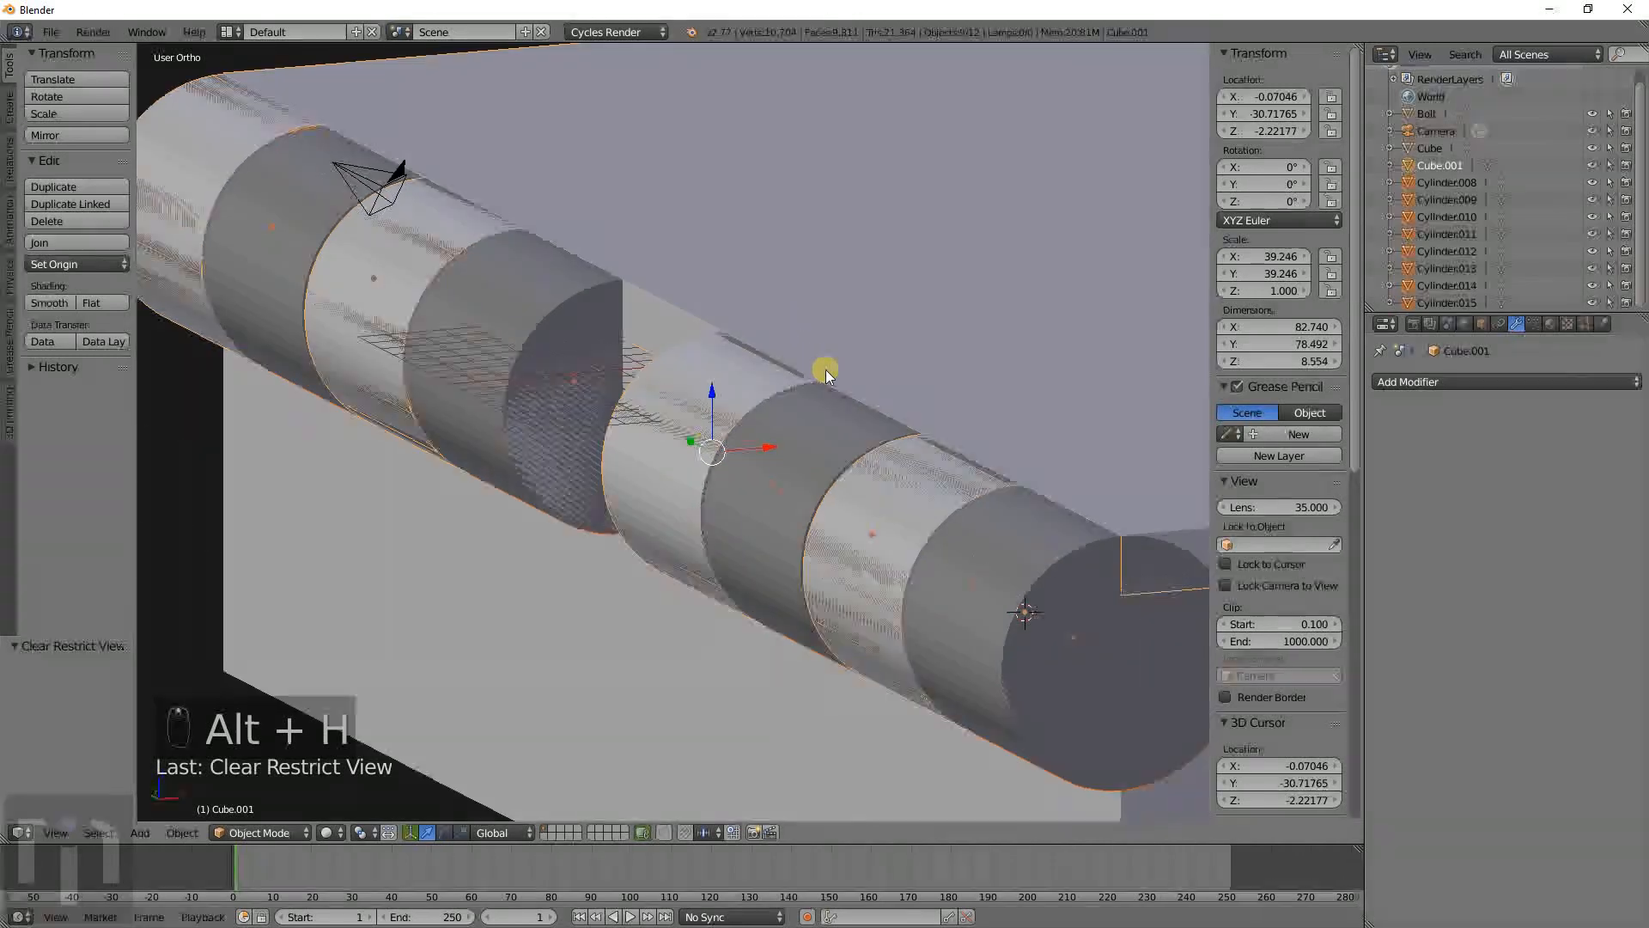
scroll(826, 370, down, 4)
Scale the near-end duplicate cylinder by about 1.108 with the Y axis locked, working in the top wireframe view.
right_click(837, 496)
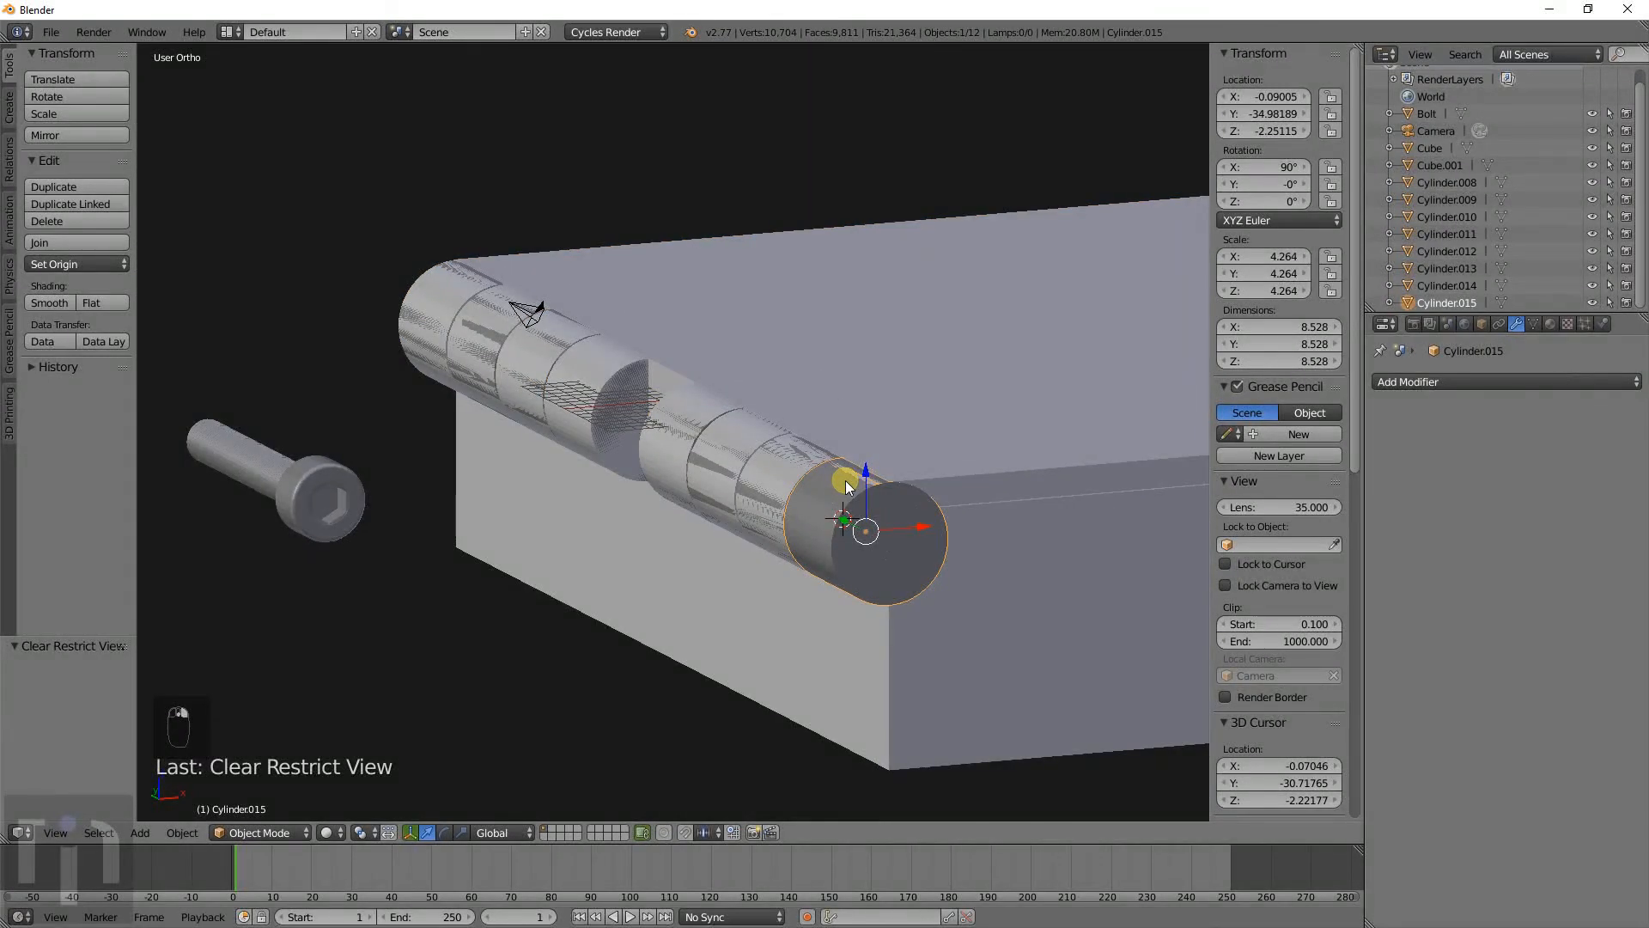
key(KP_7)
key(z)
scroll(846, 480, down, 3)
shift+middle_drag(735, 558, 694, 285)
scroll(694, 285, up, 4)
scroll(718, 435, up, 3)
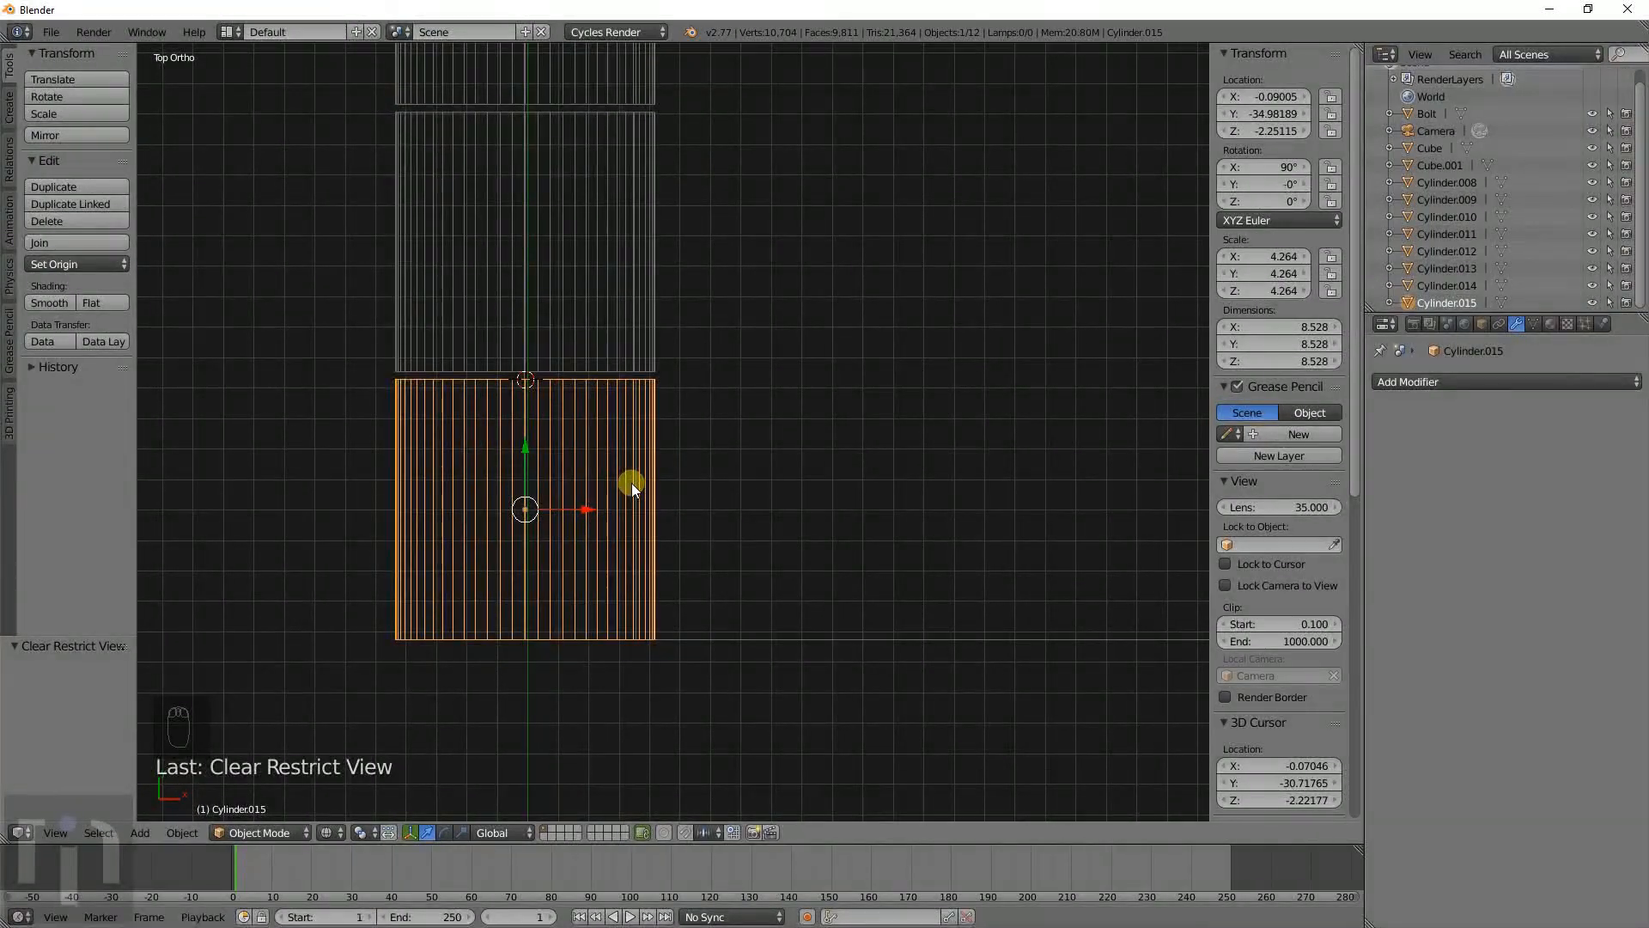
key(s)
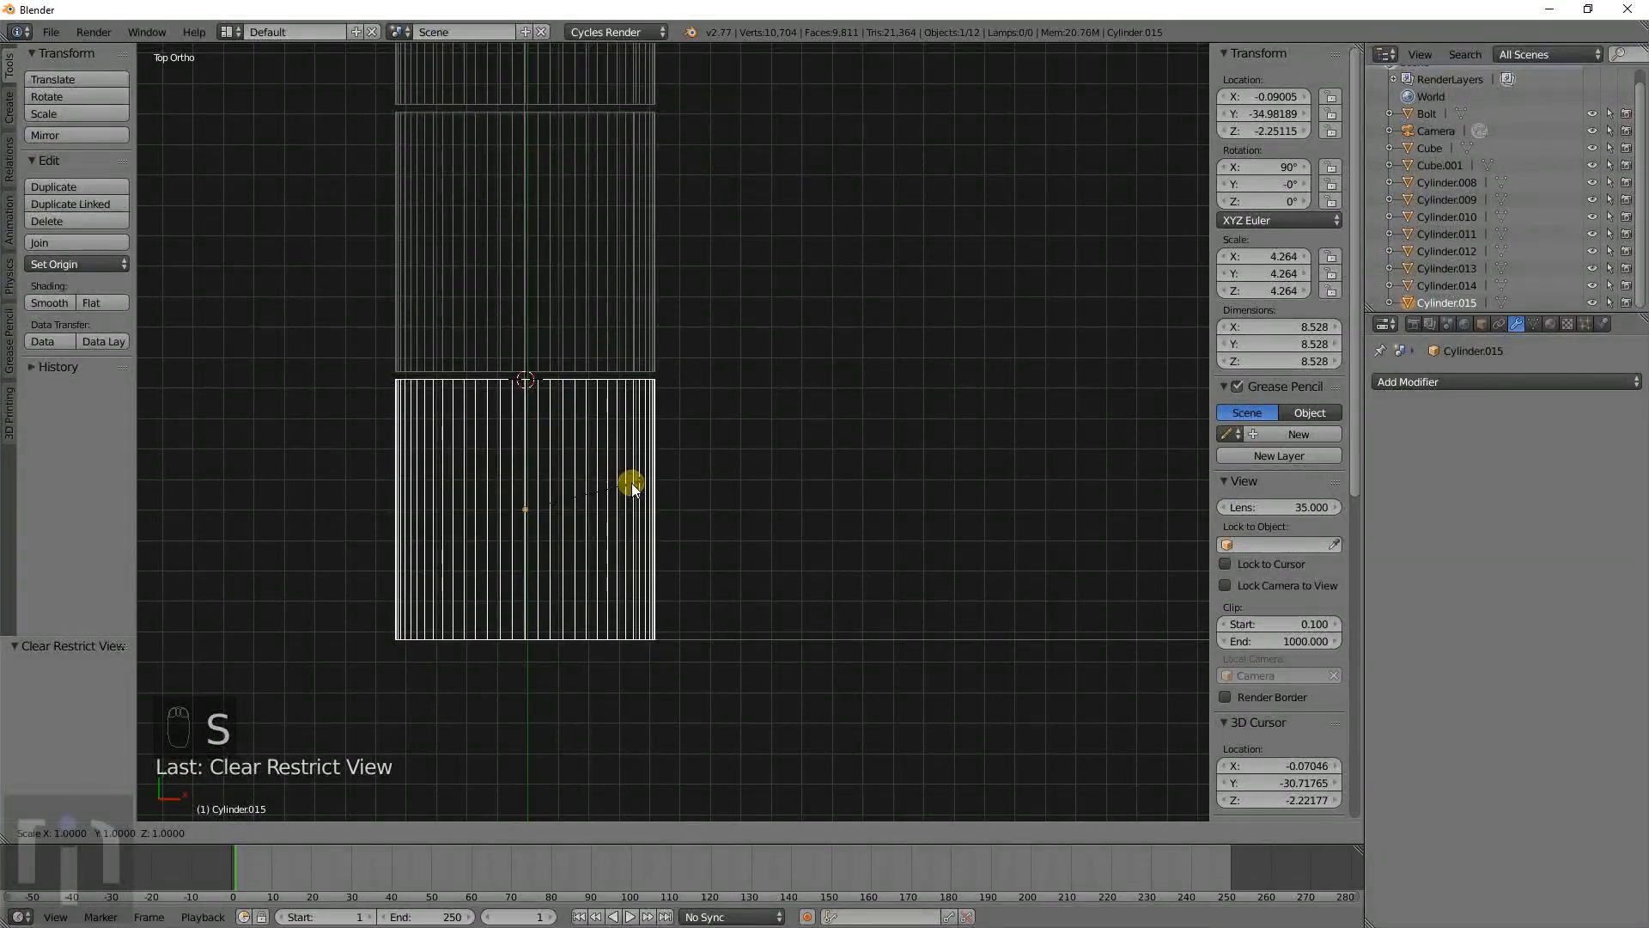
key(shift+y)
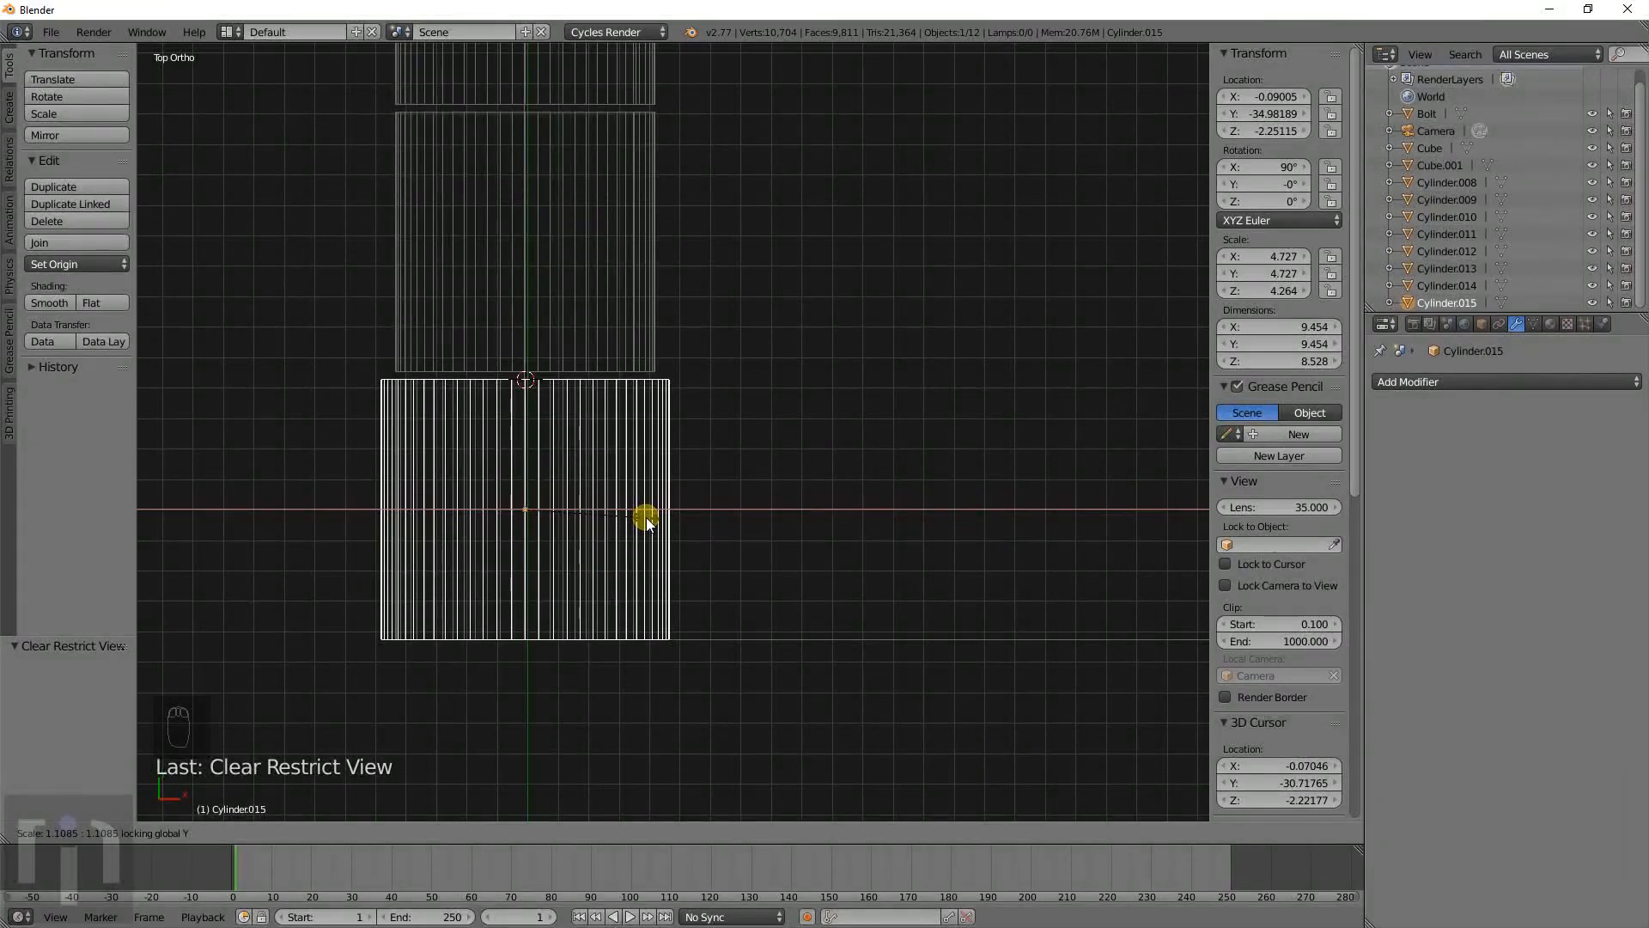
click(649, 516)
scroll(678, 502, up, 3)
scroll(689, 522, down, 2)
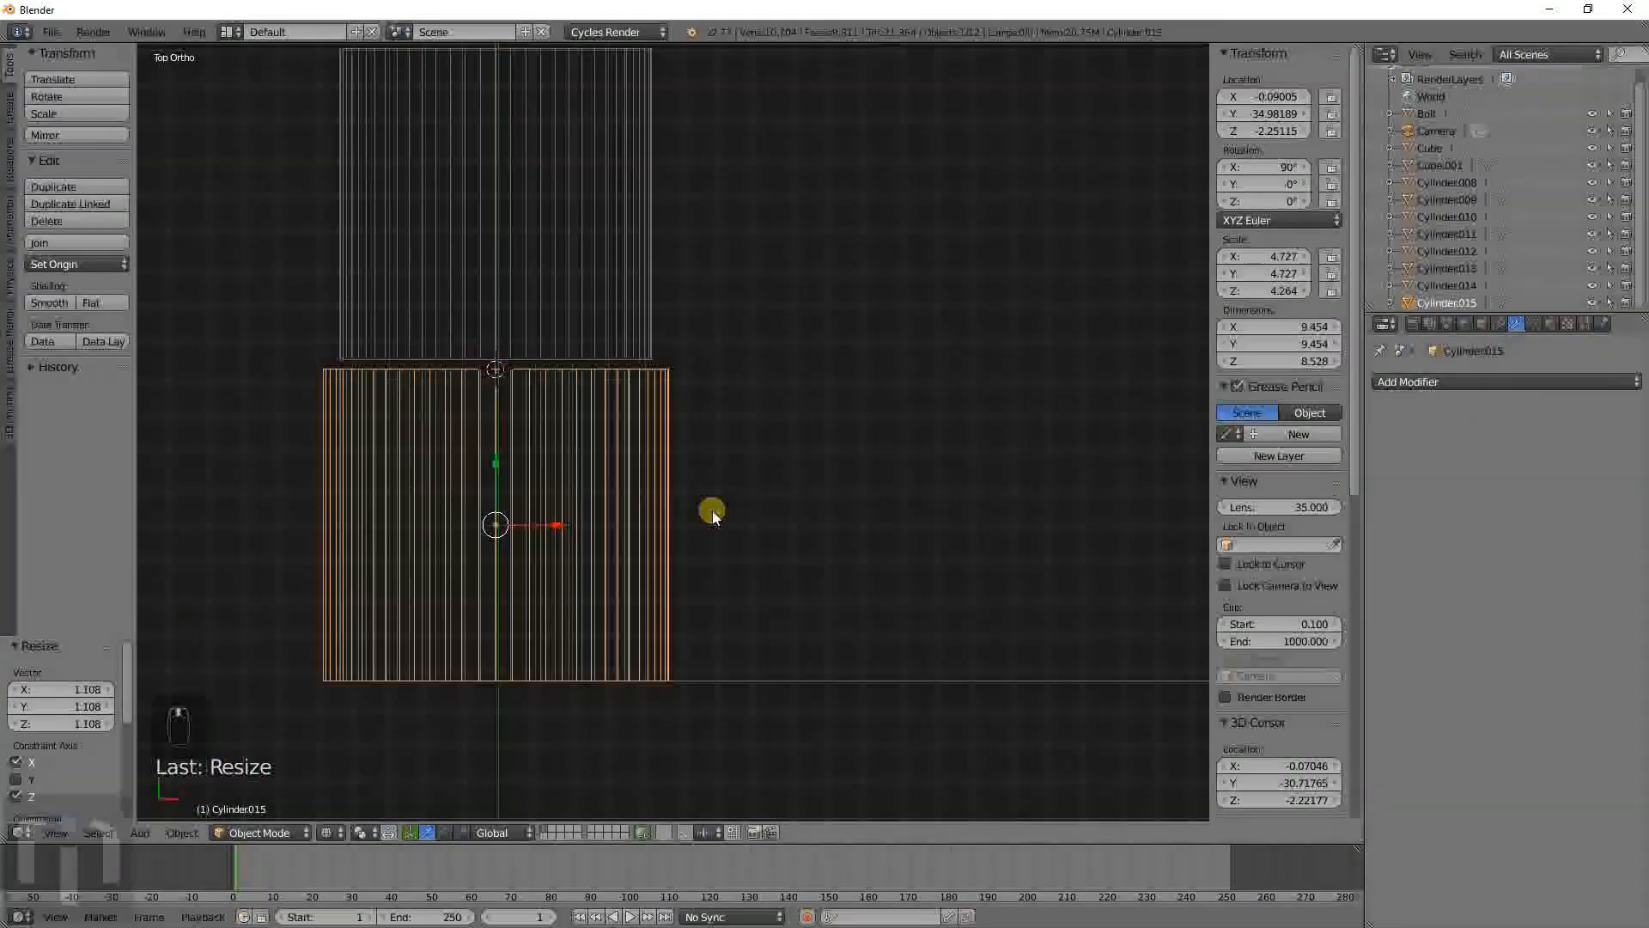
Scale the near-end duplicate cylinder uniformly by about 1.069 so it overlaps its neighbour slightly.
key(s)
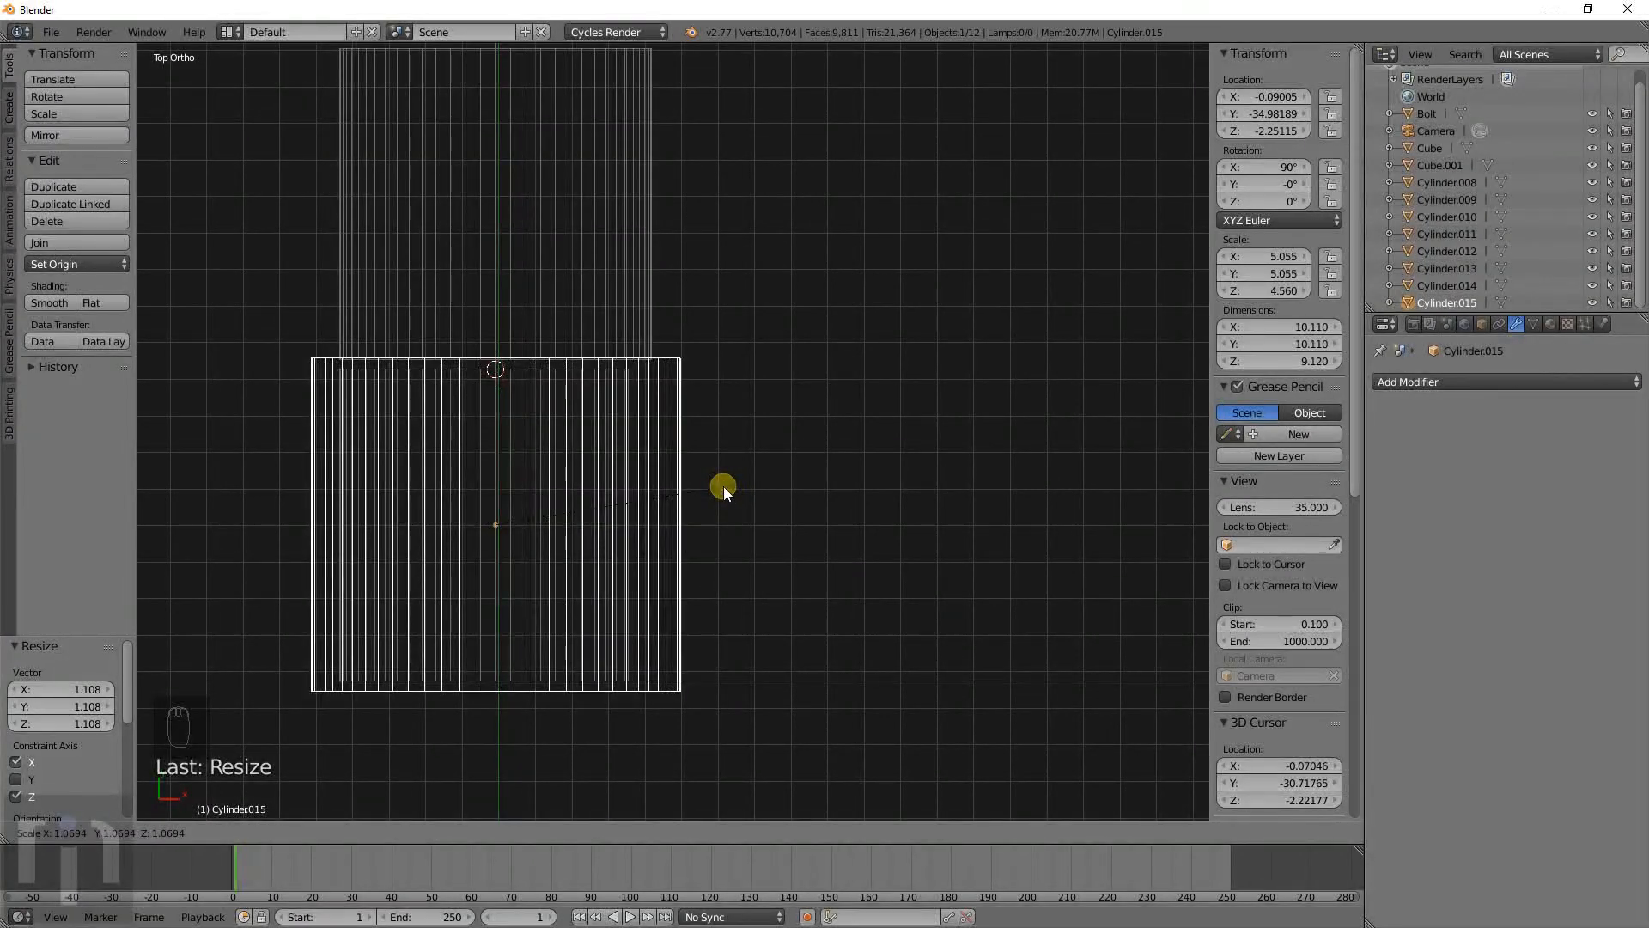
click(723, 486)
scroll(723, 486, down, 4)
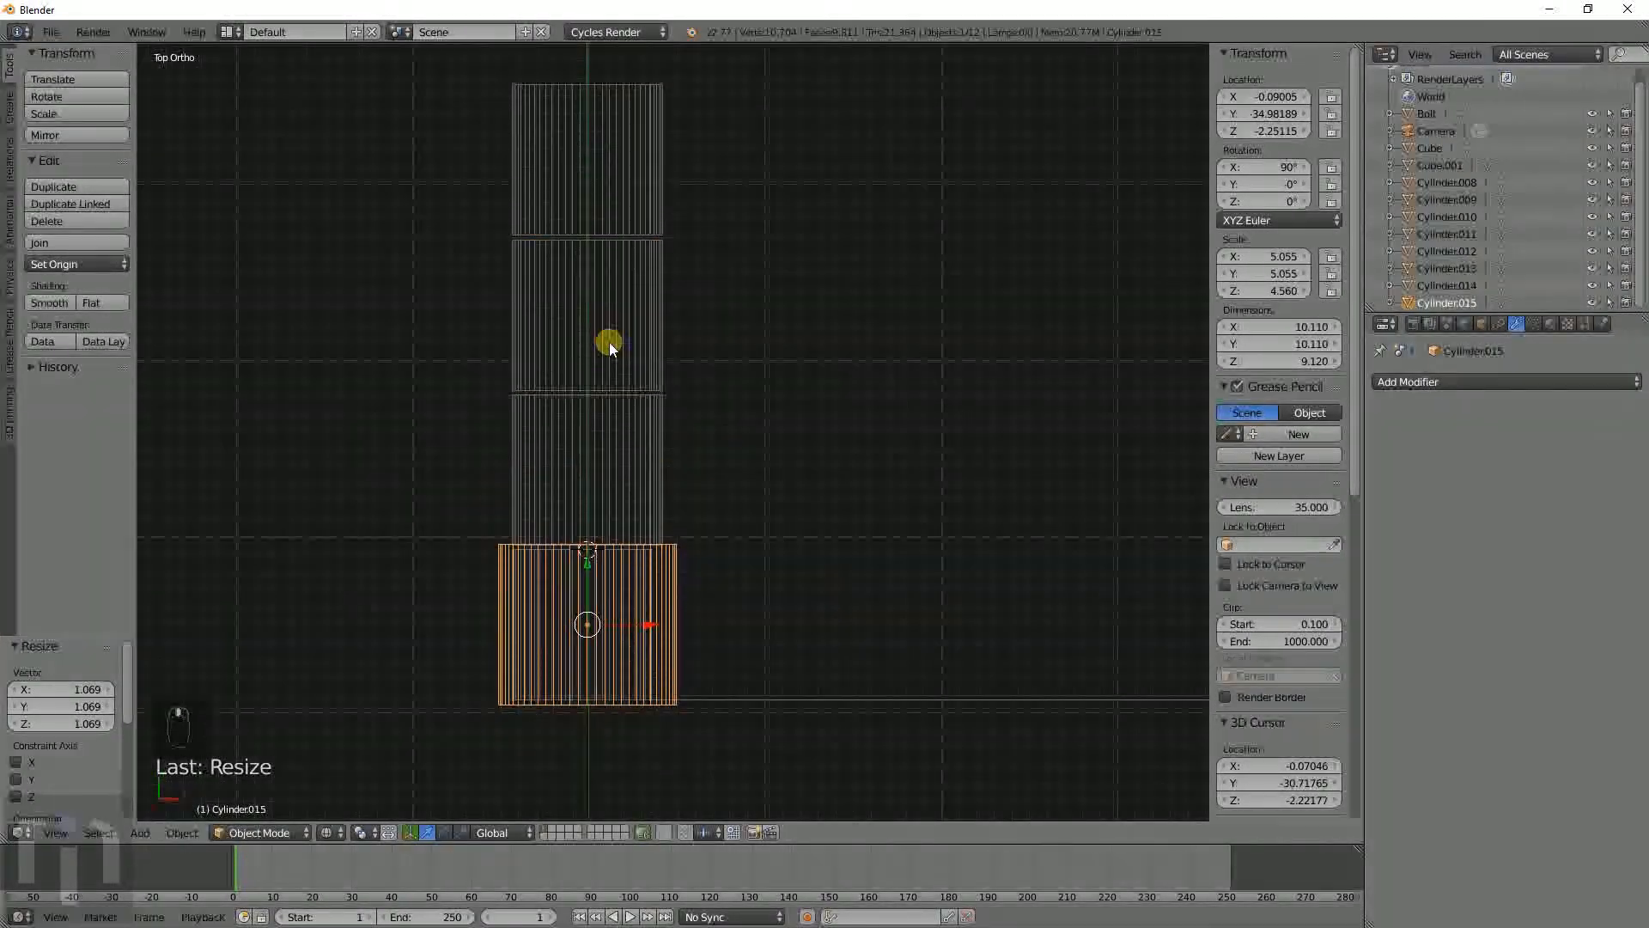
Scale the third duplicate cylinder from the near end uniformly by about 1.076 and by about 1.095 with the Y axis locked.
right_click(667, 372)
scroll(663, 417, up, 4)
key(s)
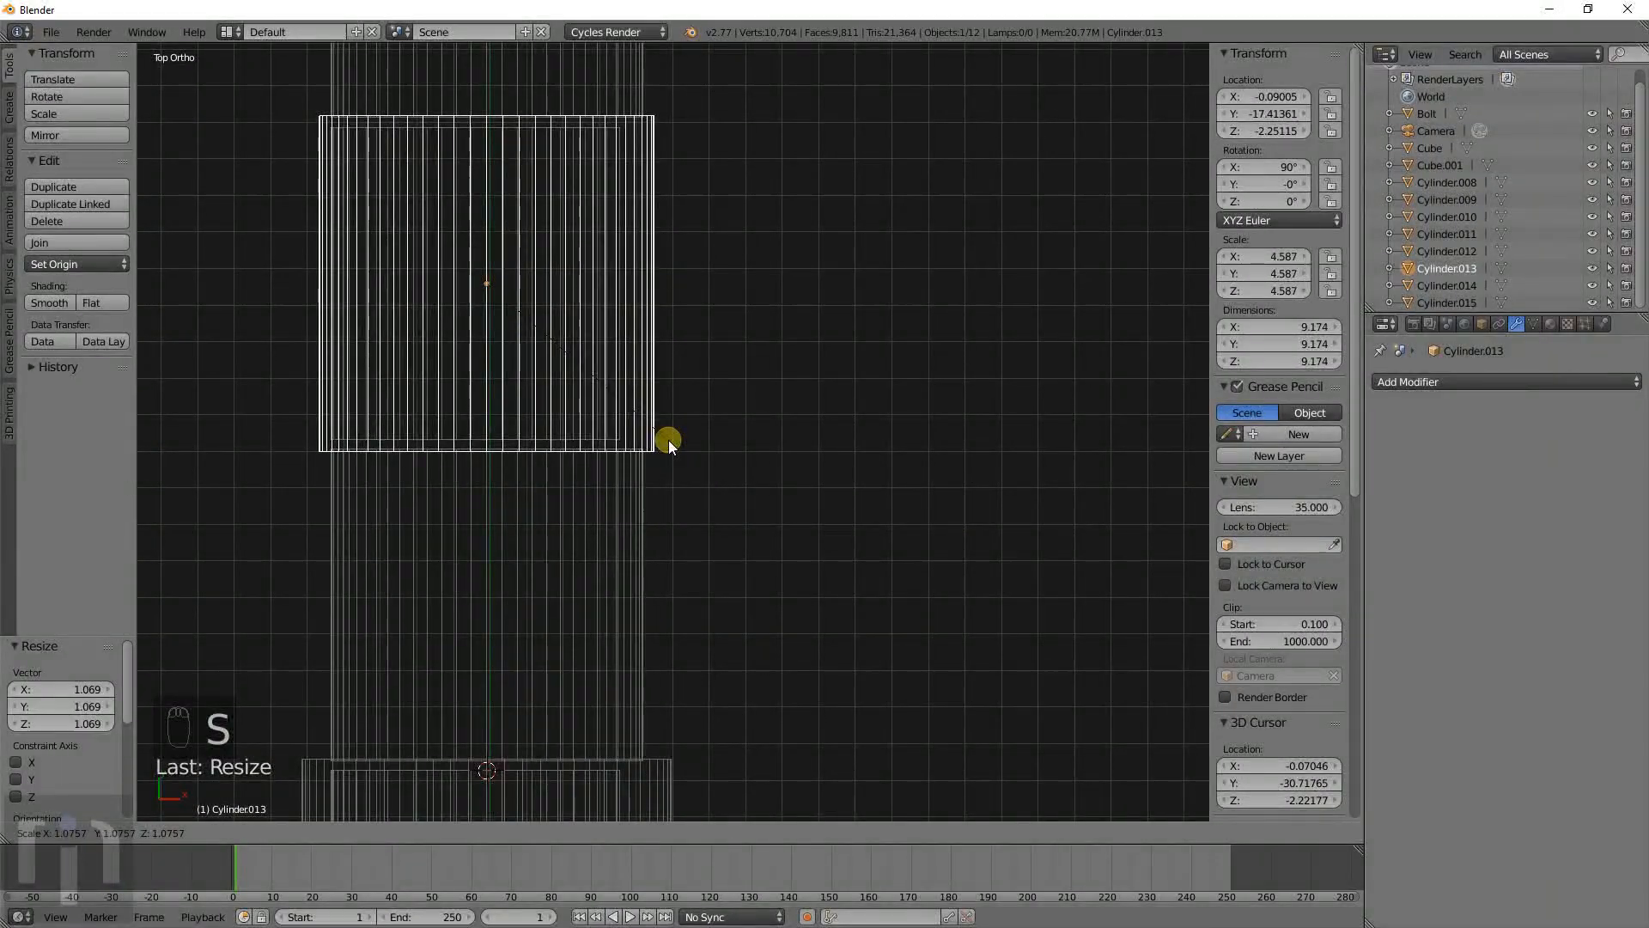
click(668, 433)
key(s)
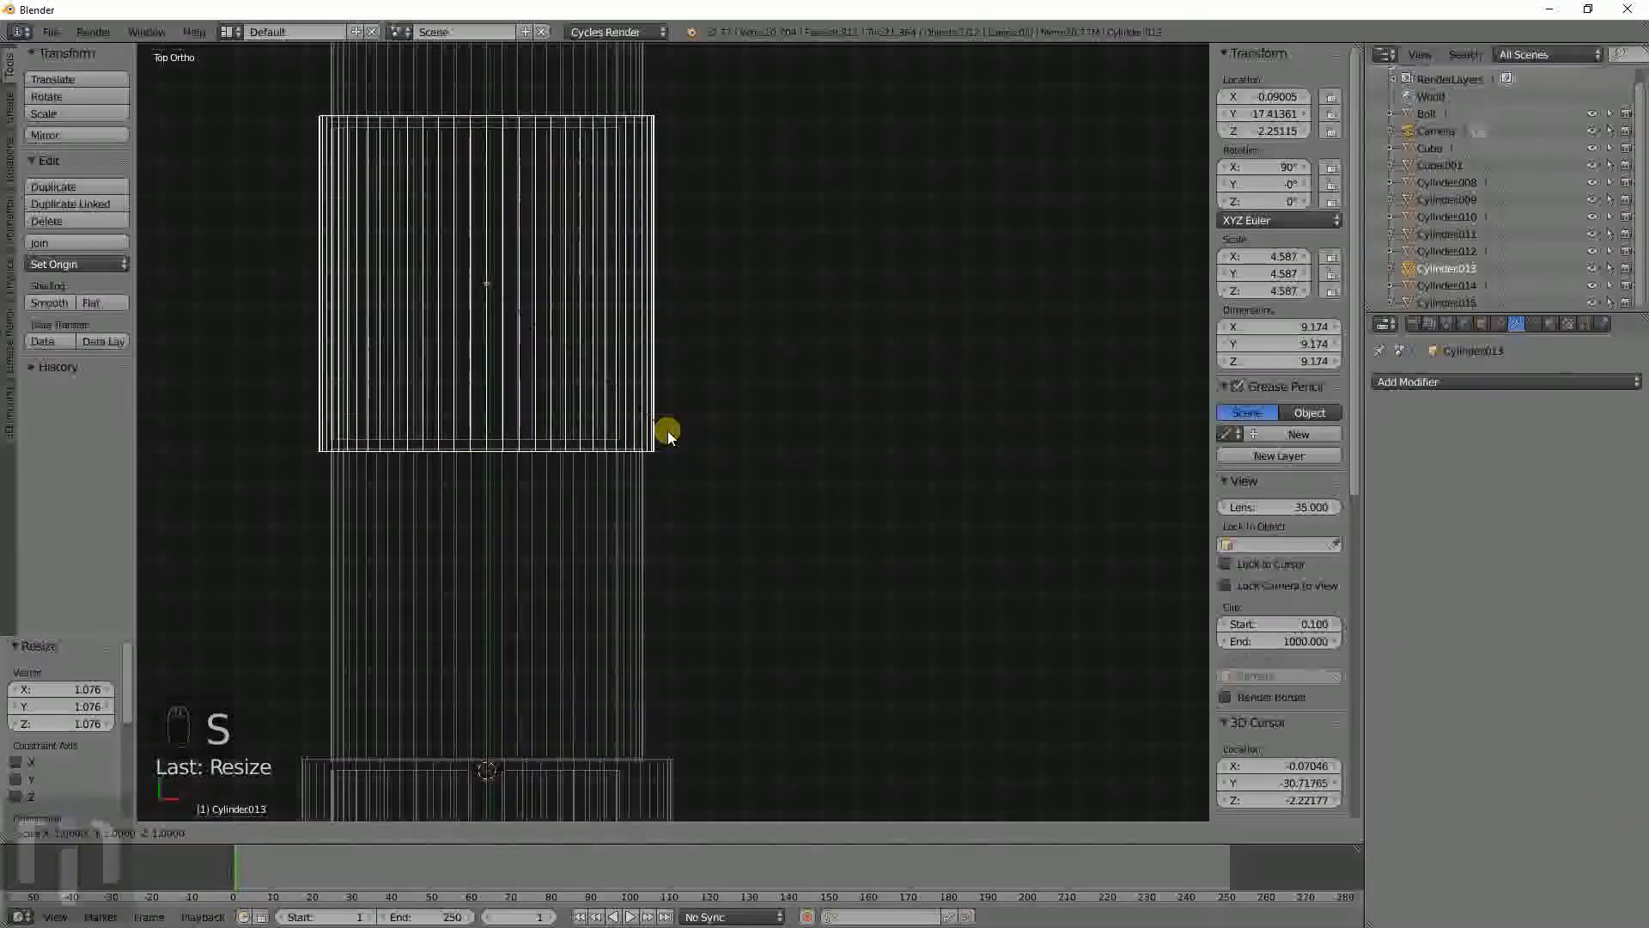
key(shift+y)
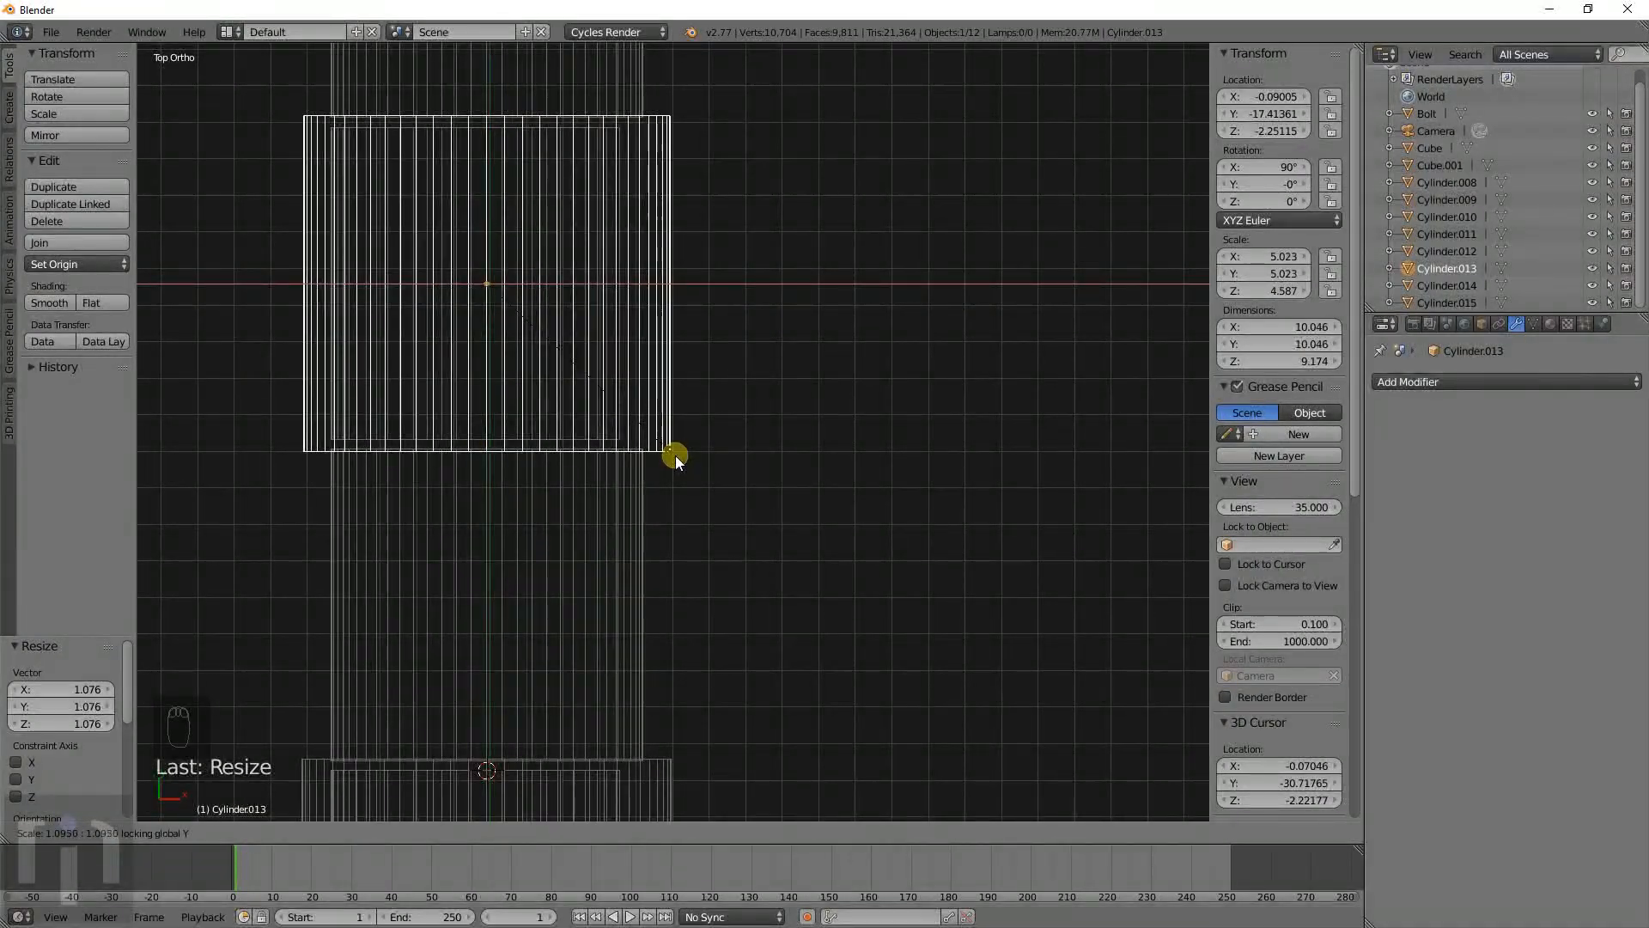
click(675, 455)
Scale the duplicate cylinder just beyond the central gap uniformly by about 1.069 and by about 1.099 with the Y axis locked.
scroll(661, 425, down, 5)
shift+scroll(640, 401, up, 6)
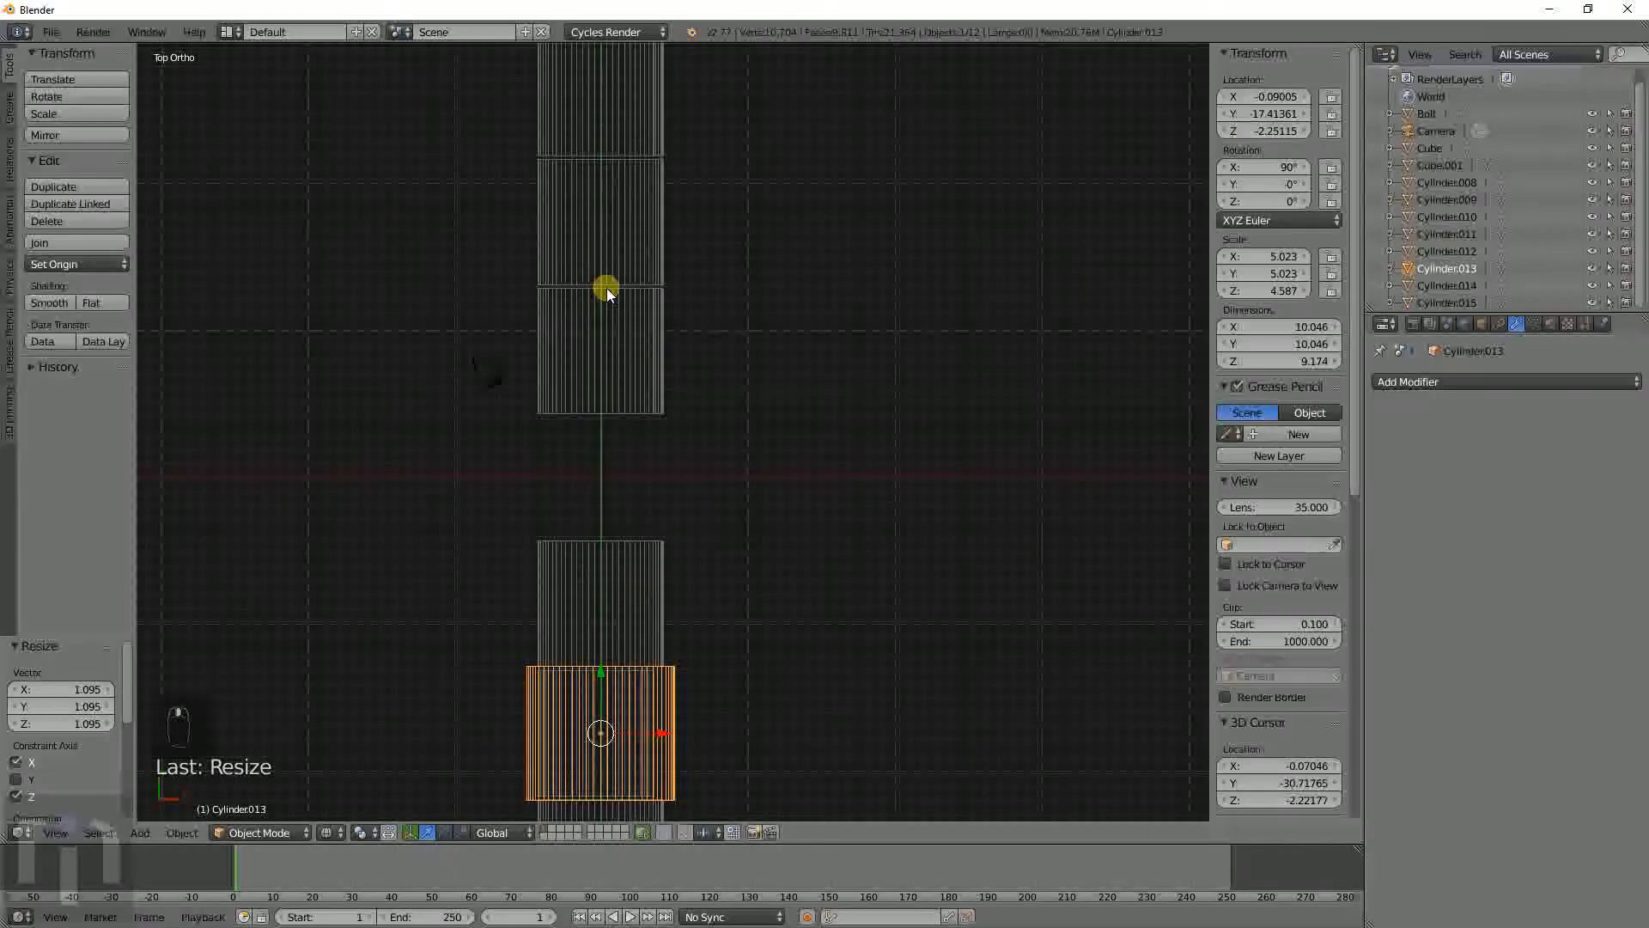
shift+scroll(607, 388, up, 1)
scroll(607, 388, down, 3)
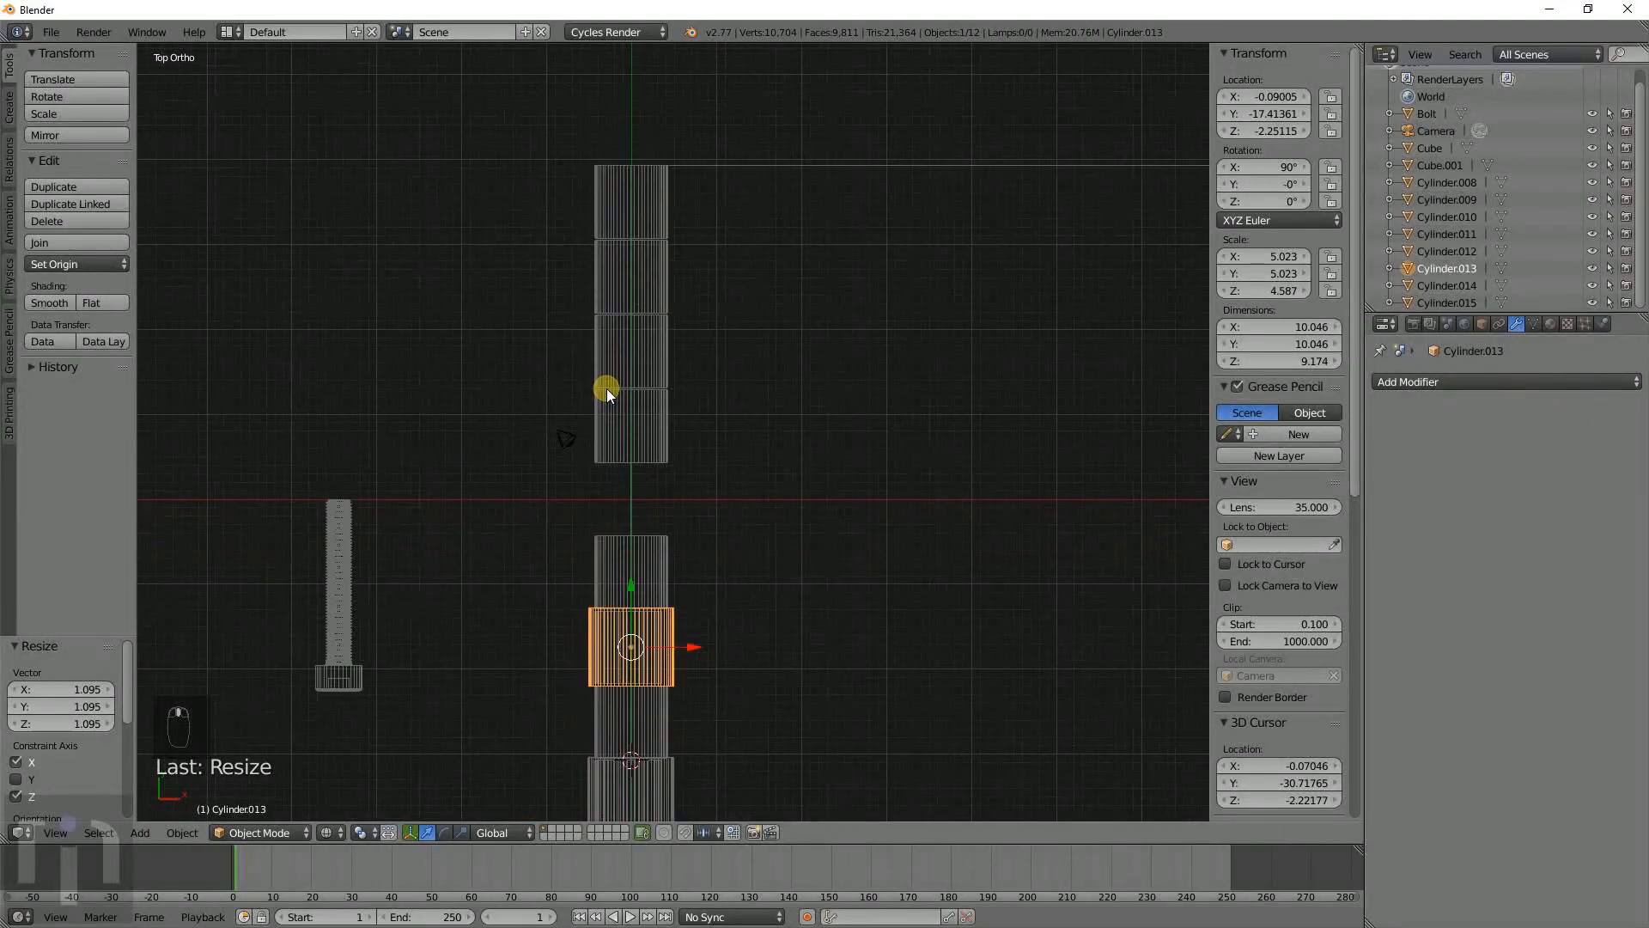
right_click(646, 438)
scroll(674, 458, up, 8)
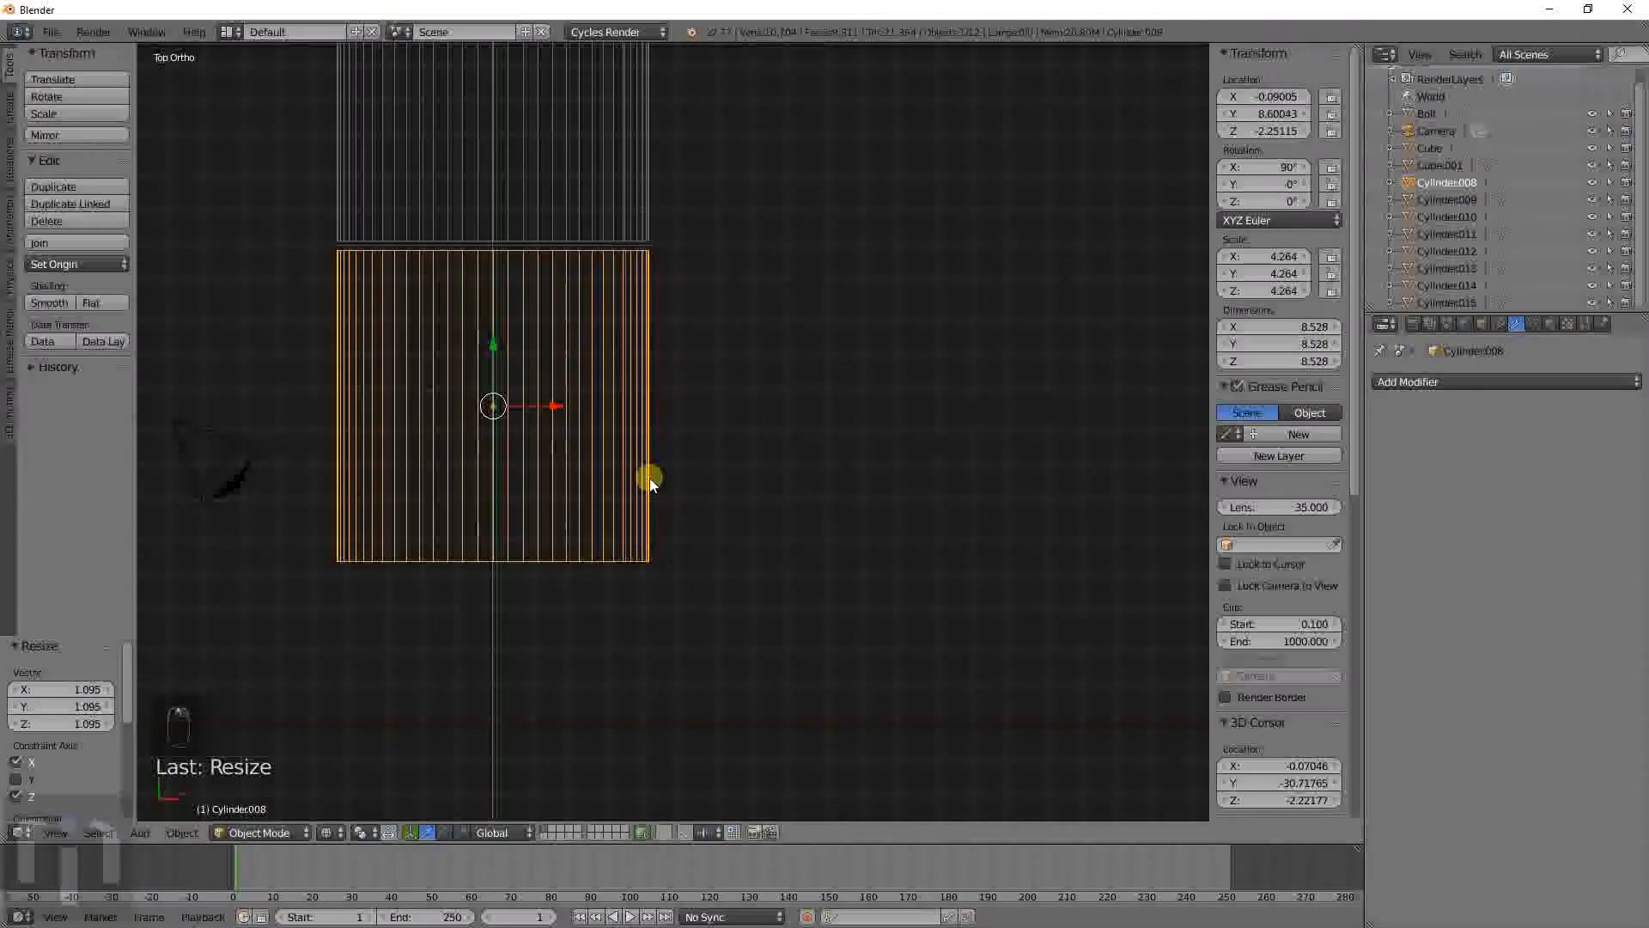
key(s)
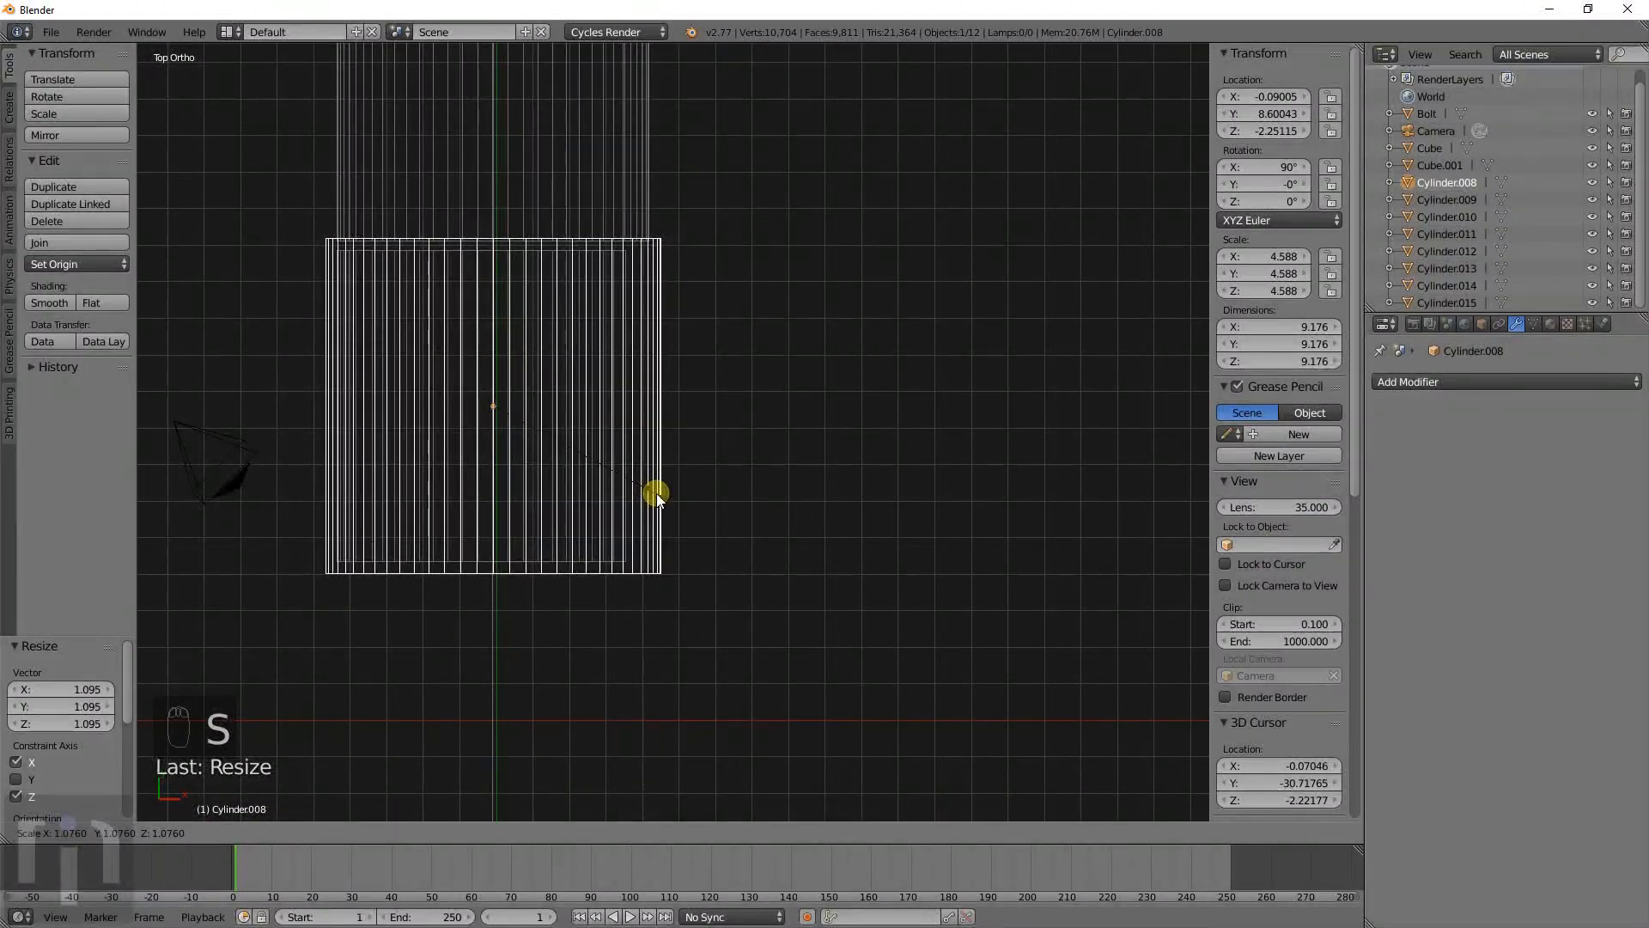
click(653, 455)
key(s)
key(shift+z)
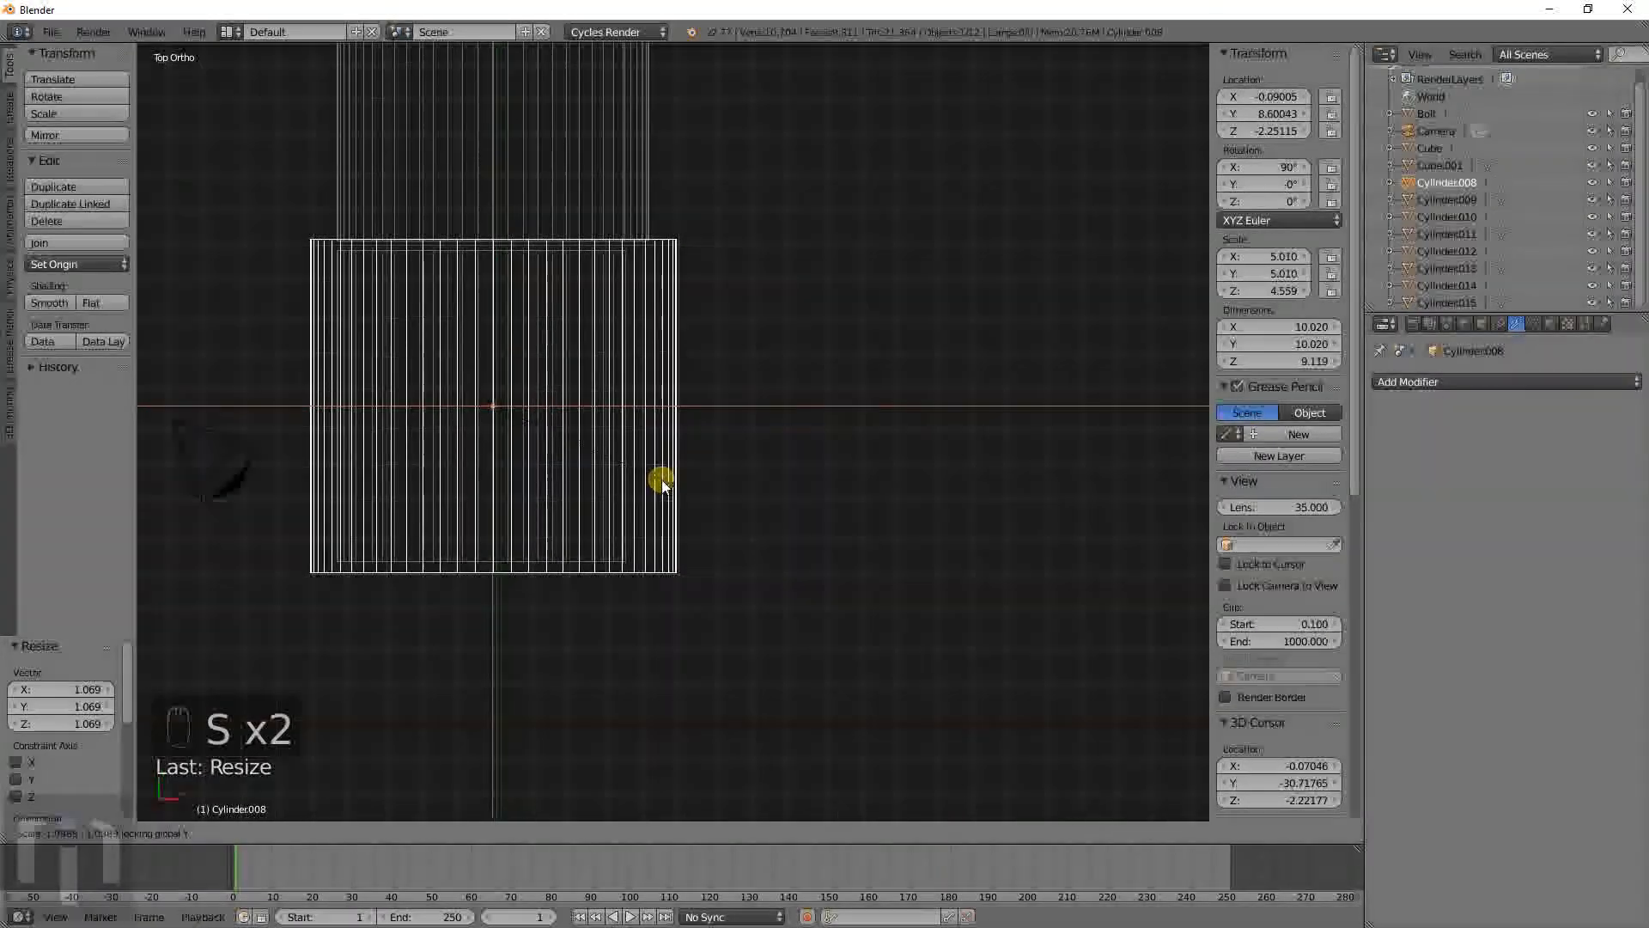
click(661, 477)
Scale the second duplicate cylinder from the far end uniformly by about 1.075 and by about 1.104 with the Y axis locked.
shift+middle_drag(619, 309, 670, 678)
right_click(583, 219)
shift+middle_drag(702, 280, 683, 449)
scroll(670, 402, down, 3)
right_click(671, 385)
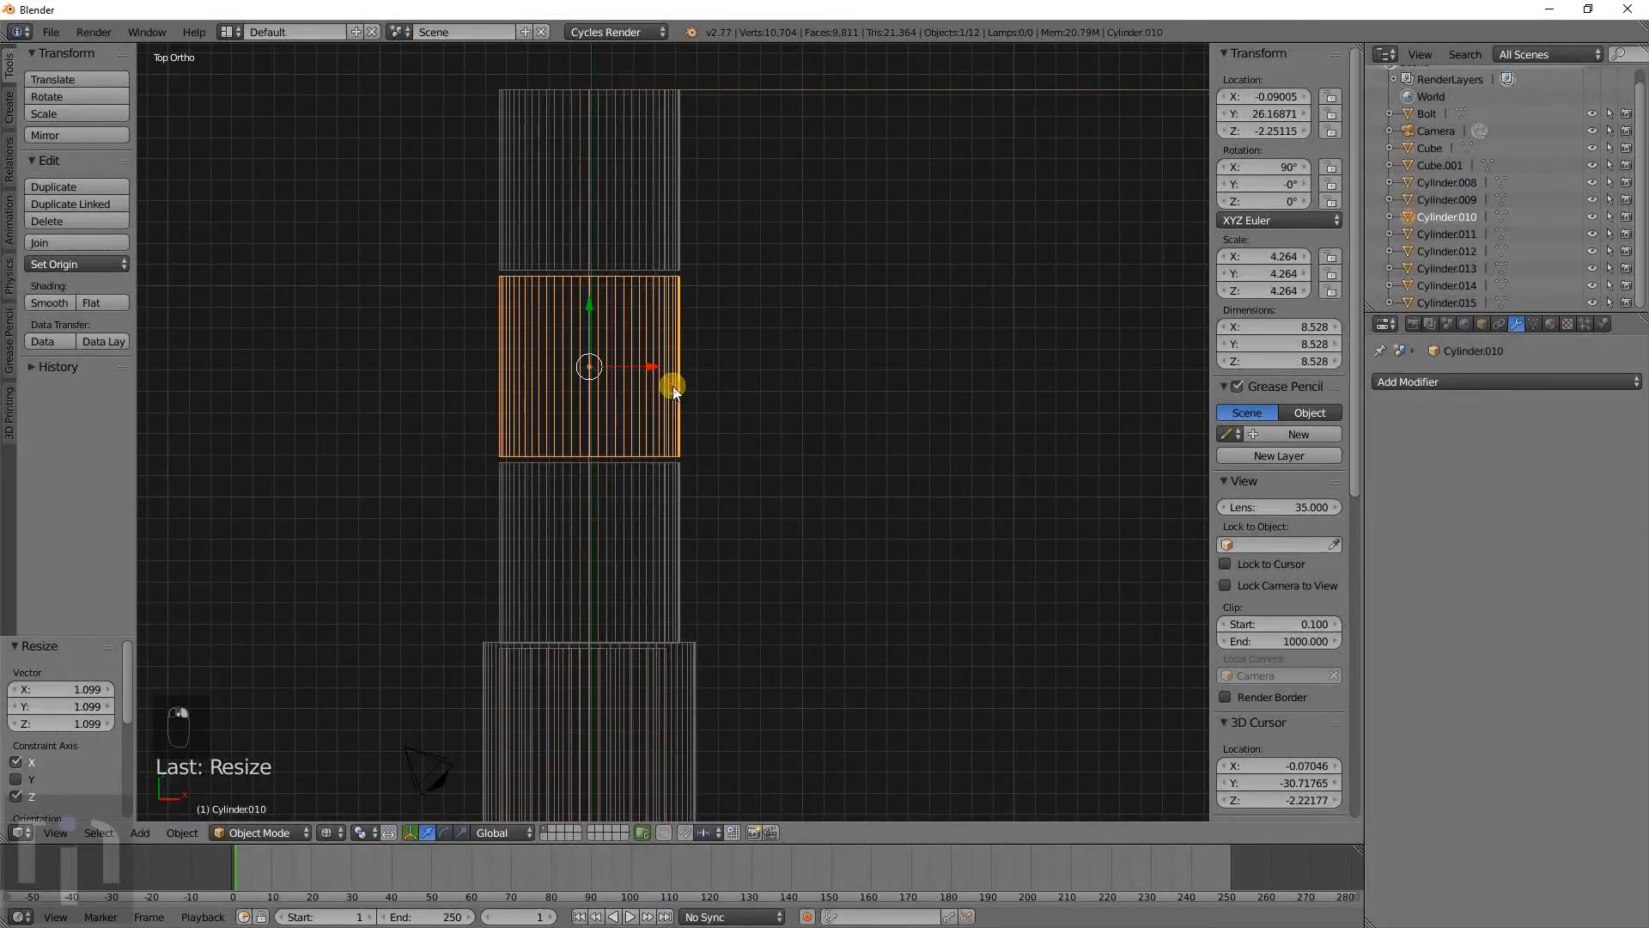
scroll(673, 405, down, 1)
scroll(675, 411, up, 4)
key(s)
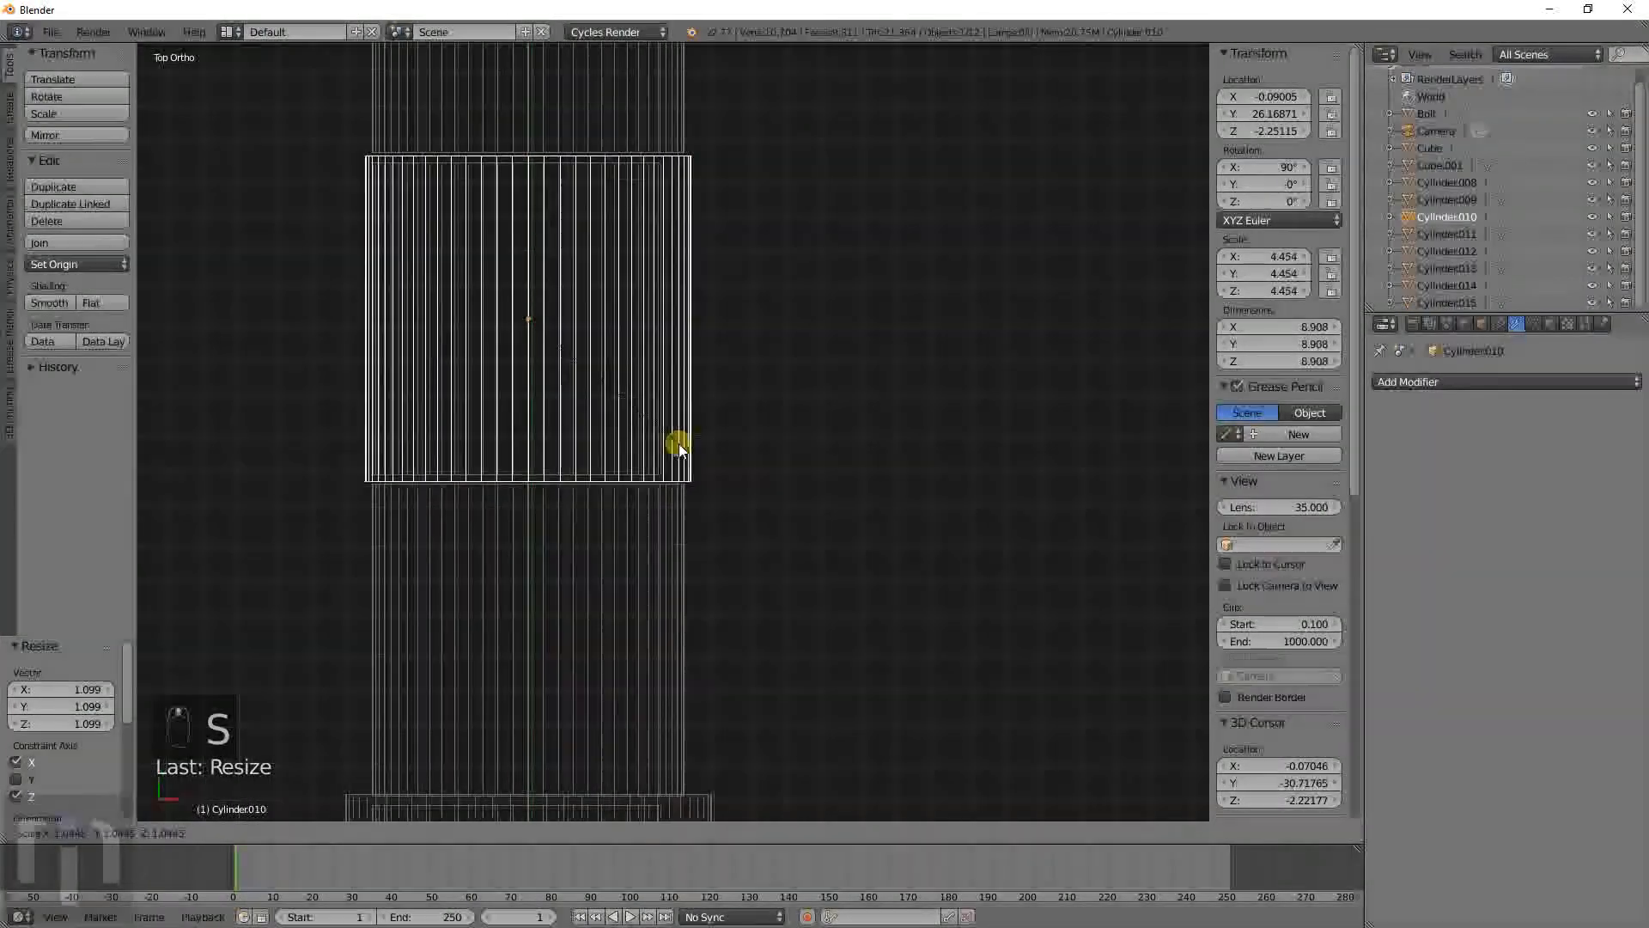
click(681, 450)
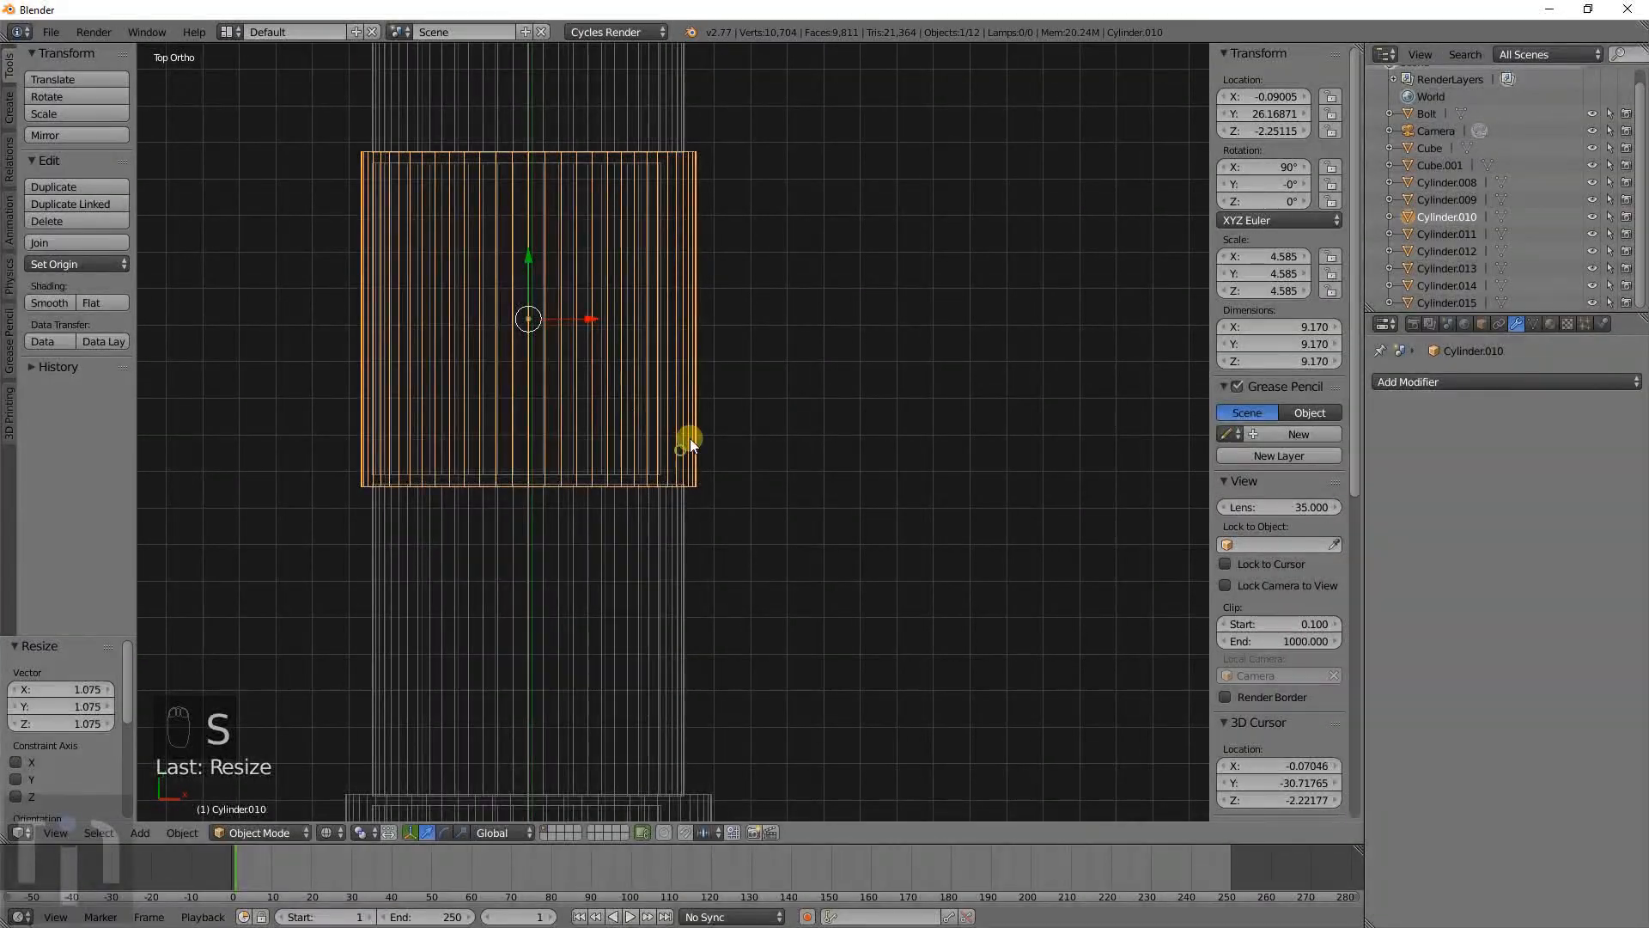
key(s)
key(x)
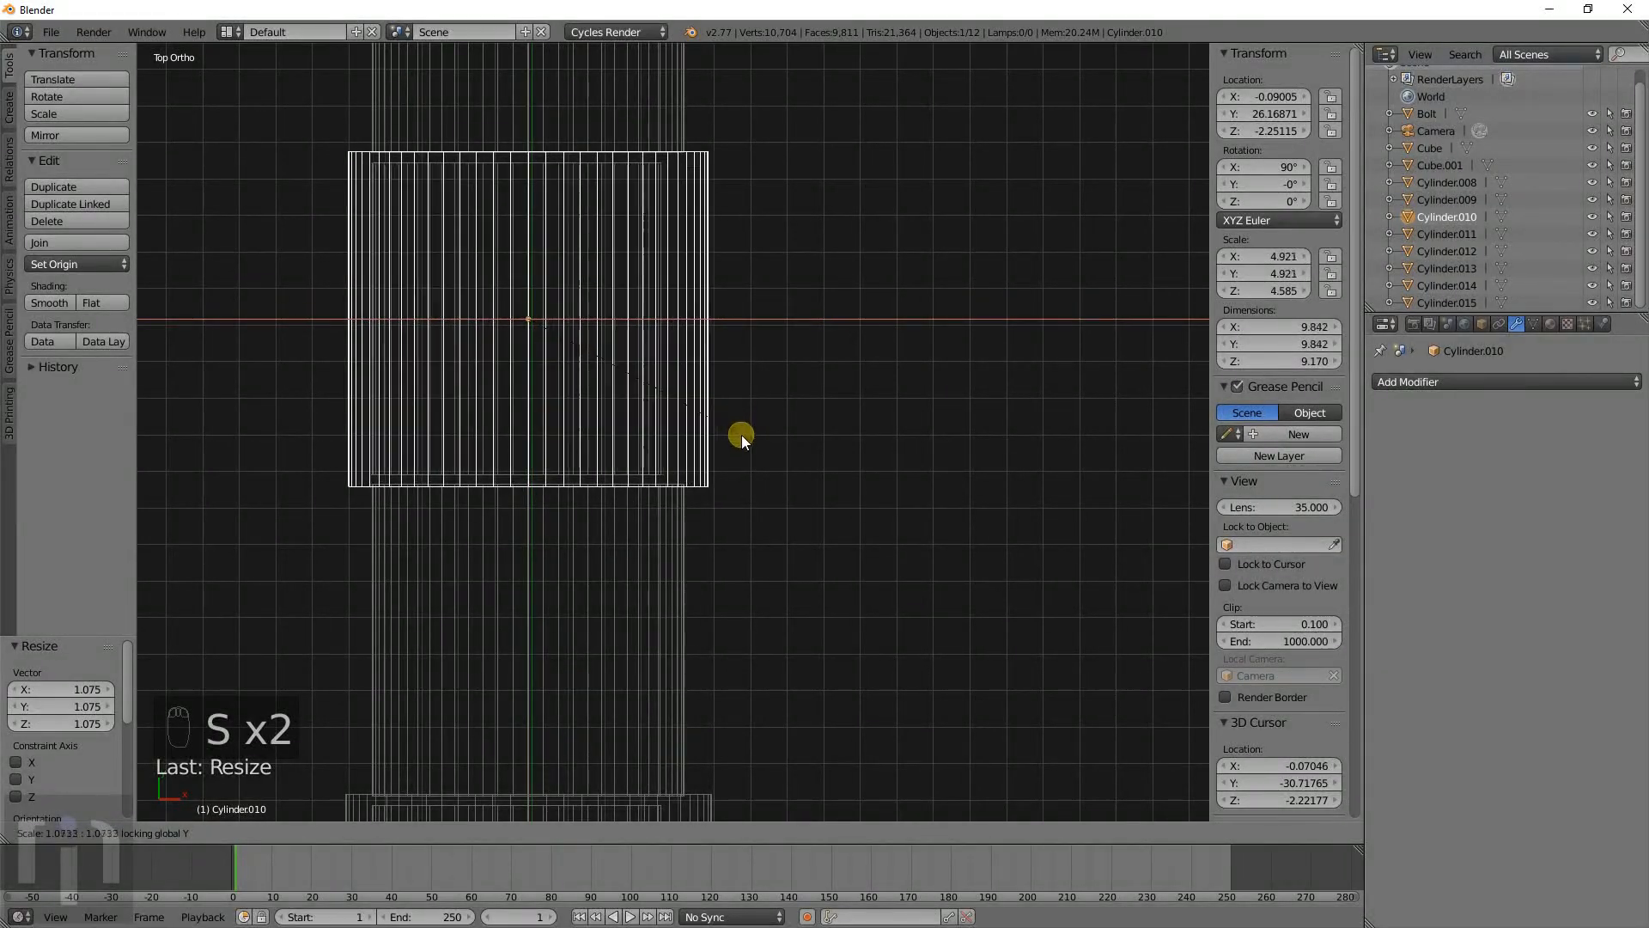
click(744, 445)
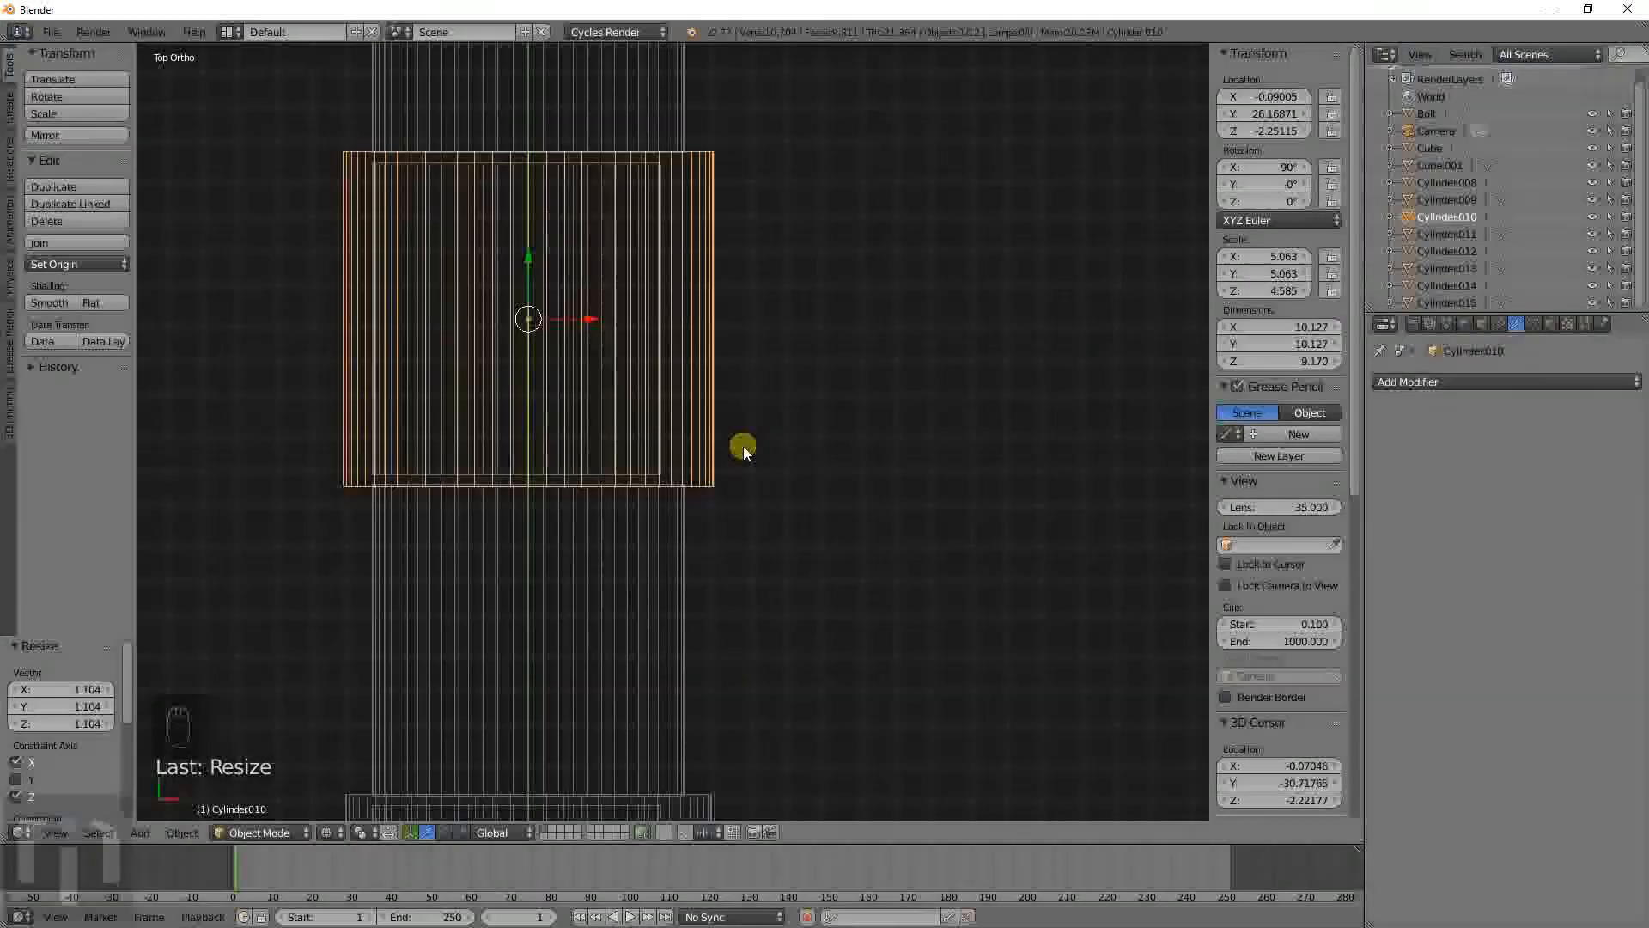
Join the four enlarged duplicate cylinders into one object, keeping the near-end cylinder as the active one.
scroll(682, 482, down, 4)
scroll(704, 605, down, 3)
middle_drag(697, 596, 773, 534)
scroll(670, 489, up, 6)
right_click(368, 336)
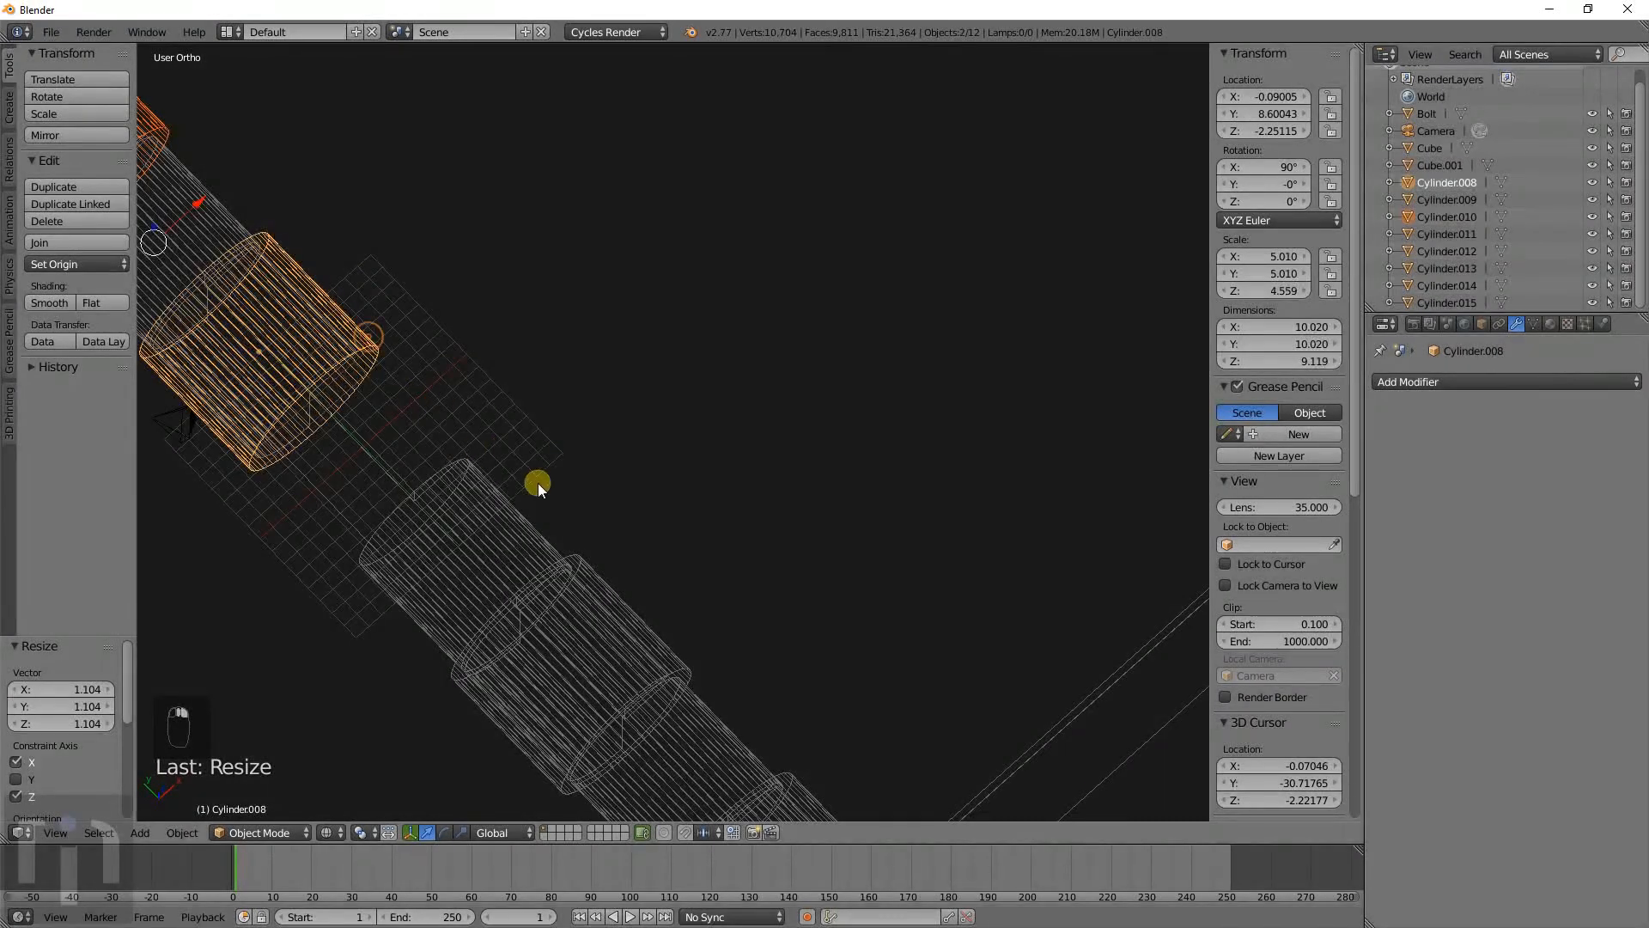
shift+right_click(587, 563)
scroll(666, 565, down, 4)
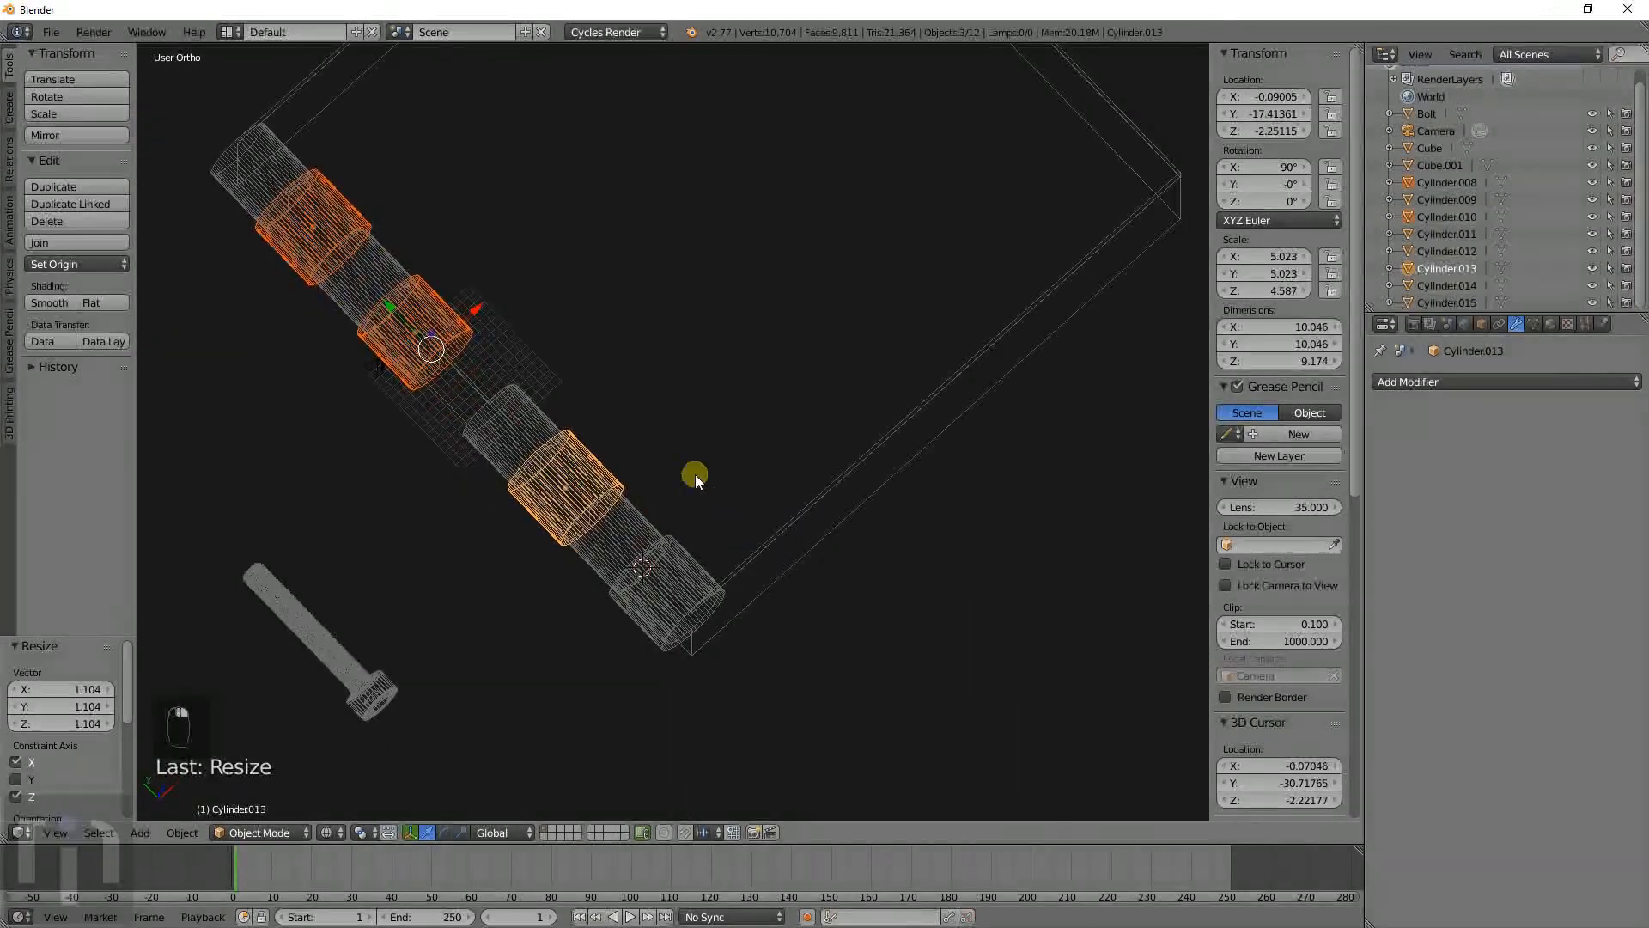
shift+right_click(642, 496)
key(ctrl+j)
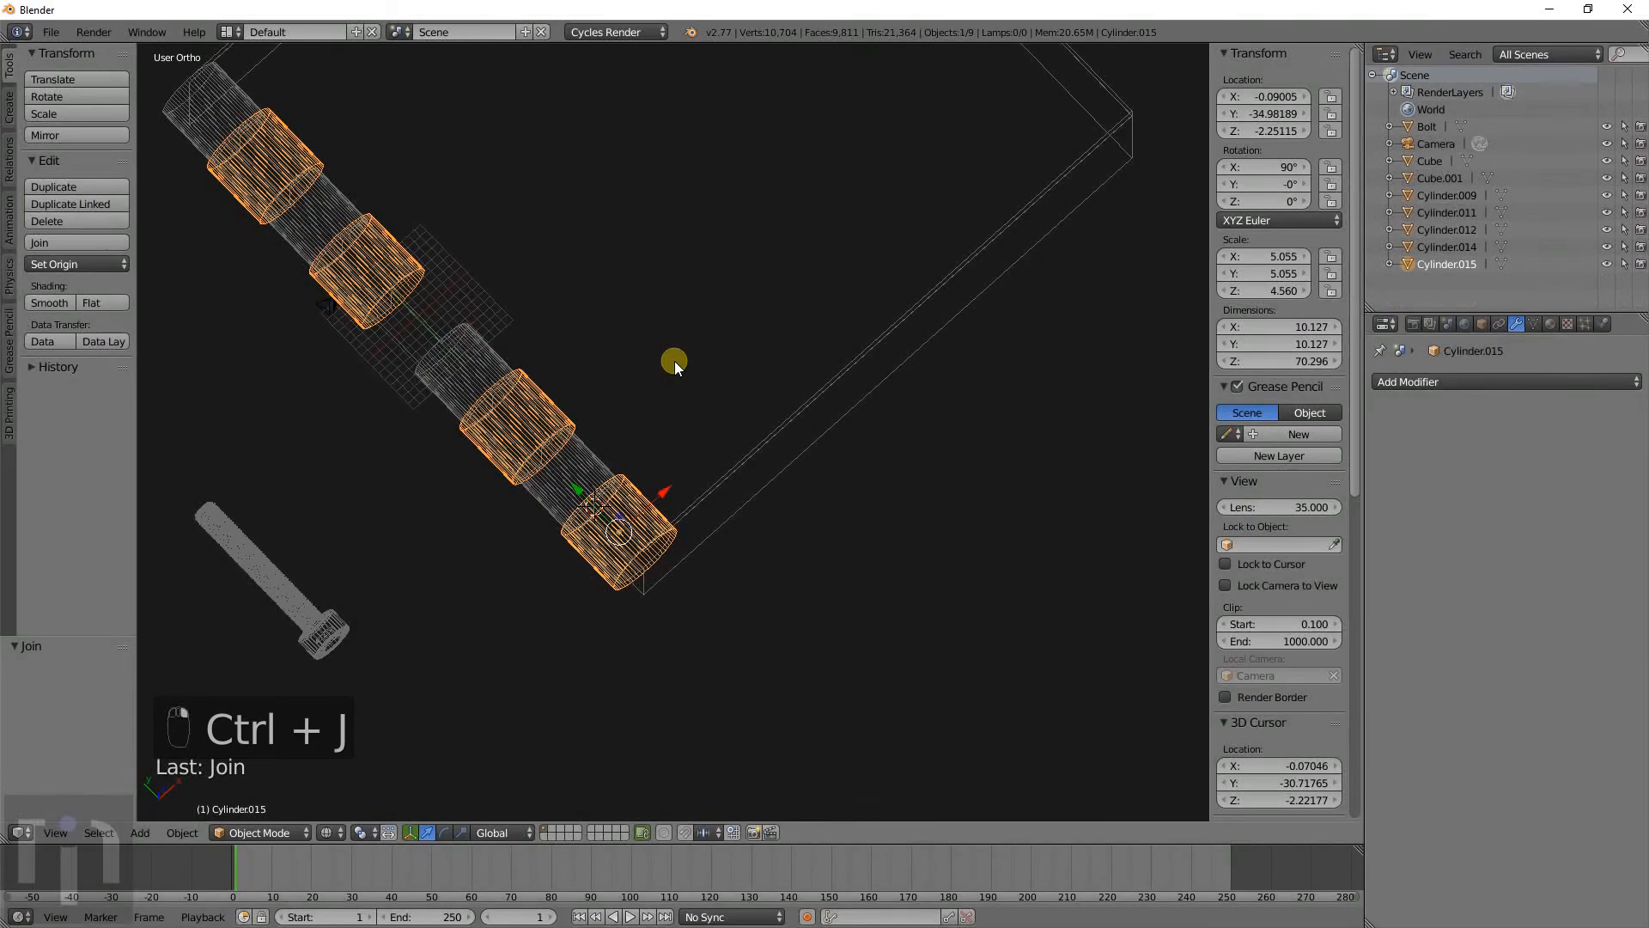
Return to solid shading and hide the joined enlarged cylinders.
key(z)
mouse_move(674, 362)
middle_down()
mouse_move(601, 129)
mouse_move(613, 267)
middle_up()
key(h)
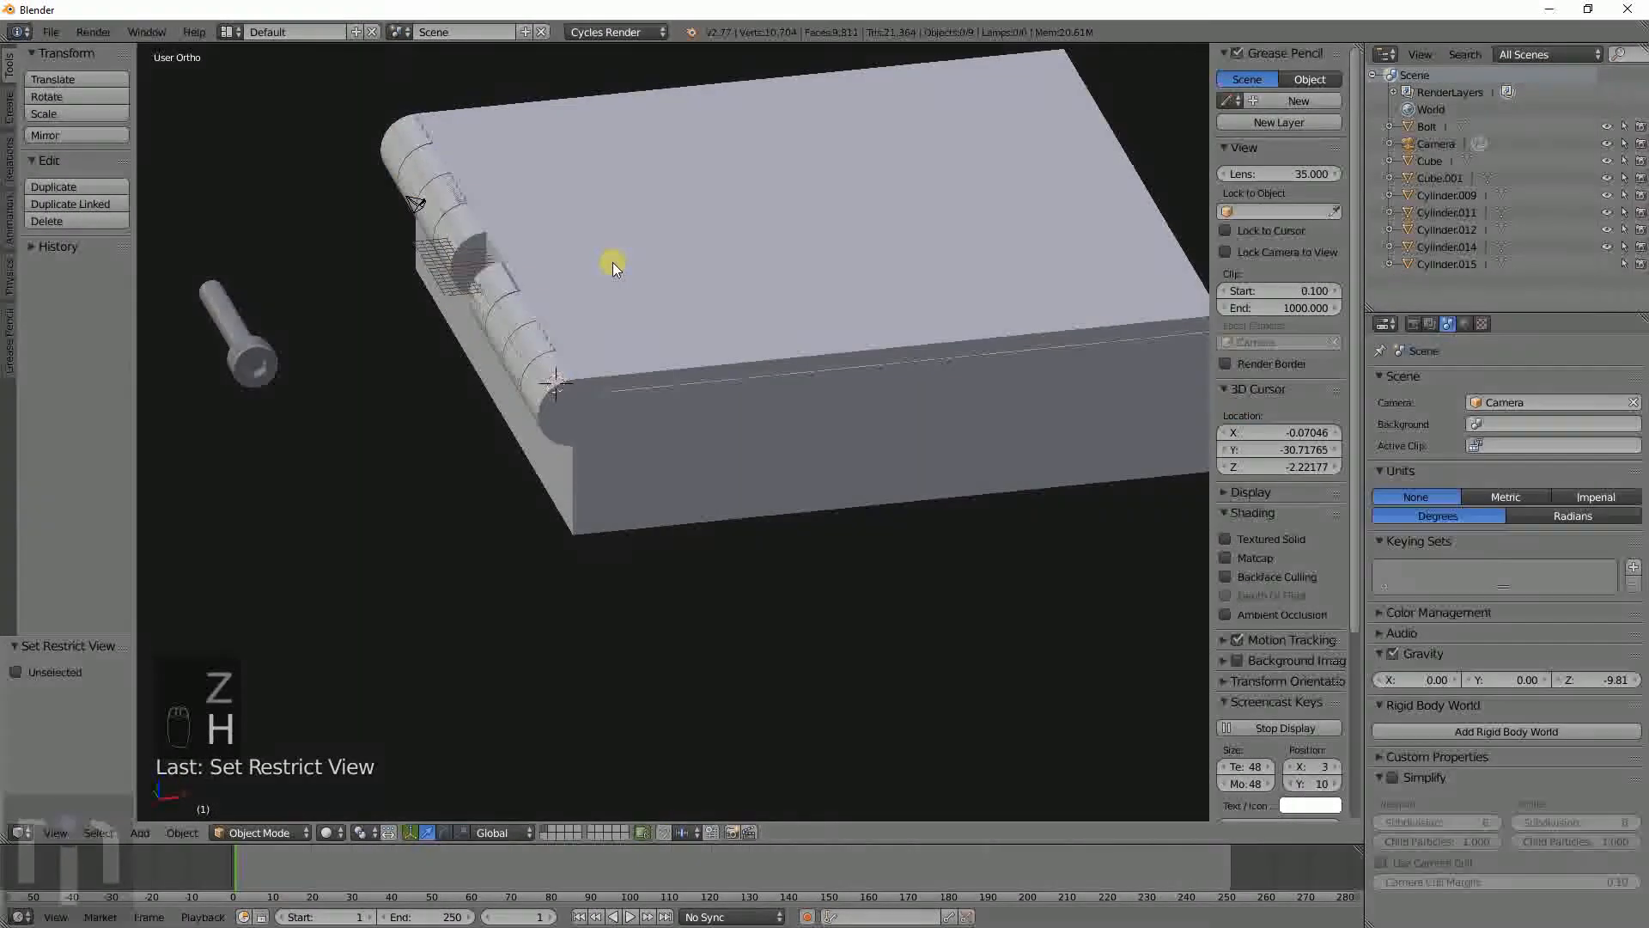
Select the four unscaled duplicate cylinders along the hinge, without the camera, and hide them.
right_click(522, 356)
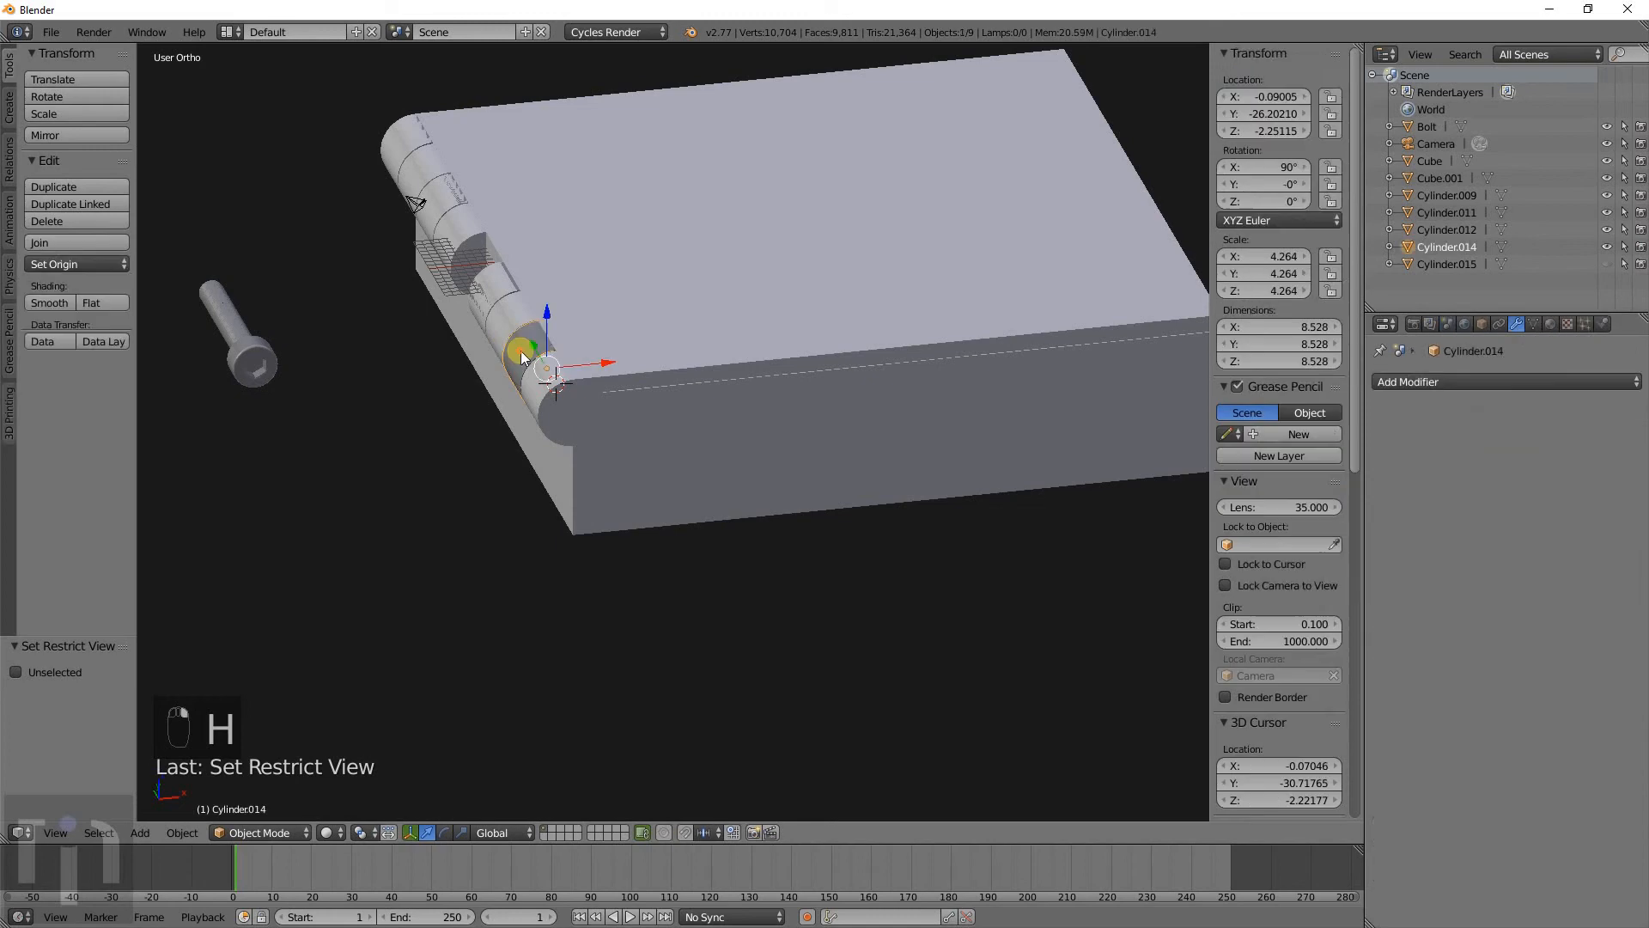
shift+right_click(488, 286)
shift+right_click(424, 187)
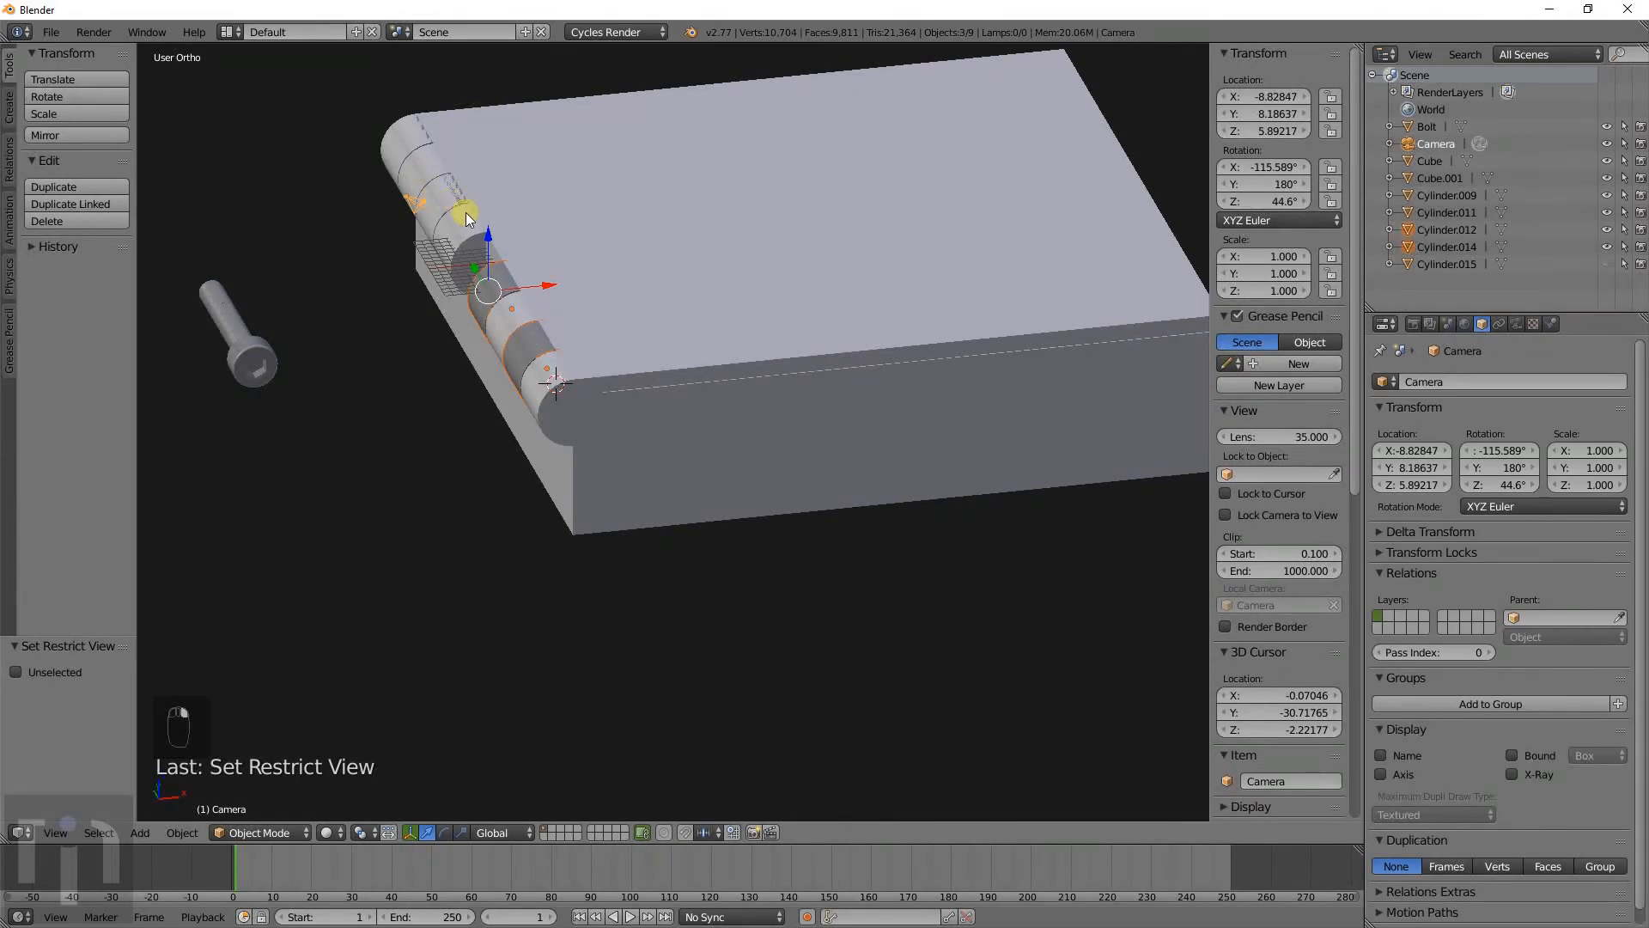
middle_drag(468, 219, 730, 270)
scroll(732, 269, up, 5)
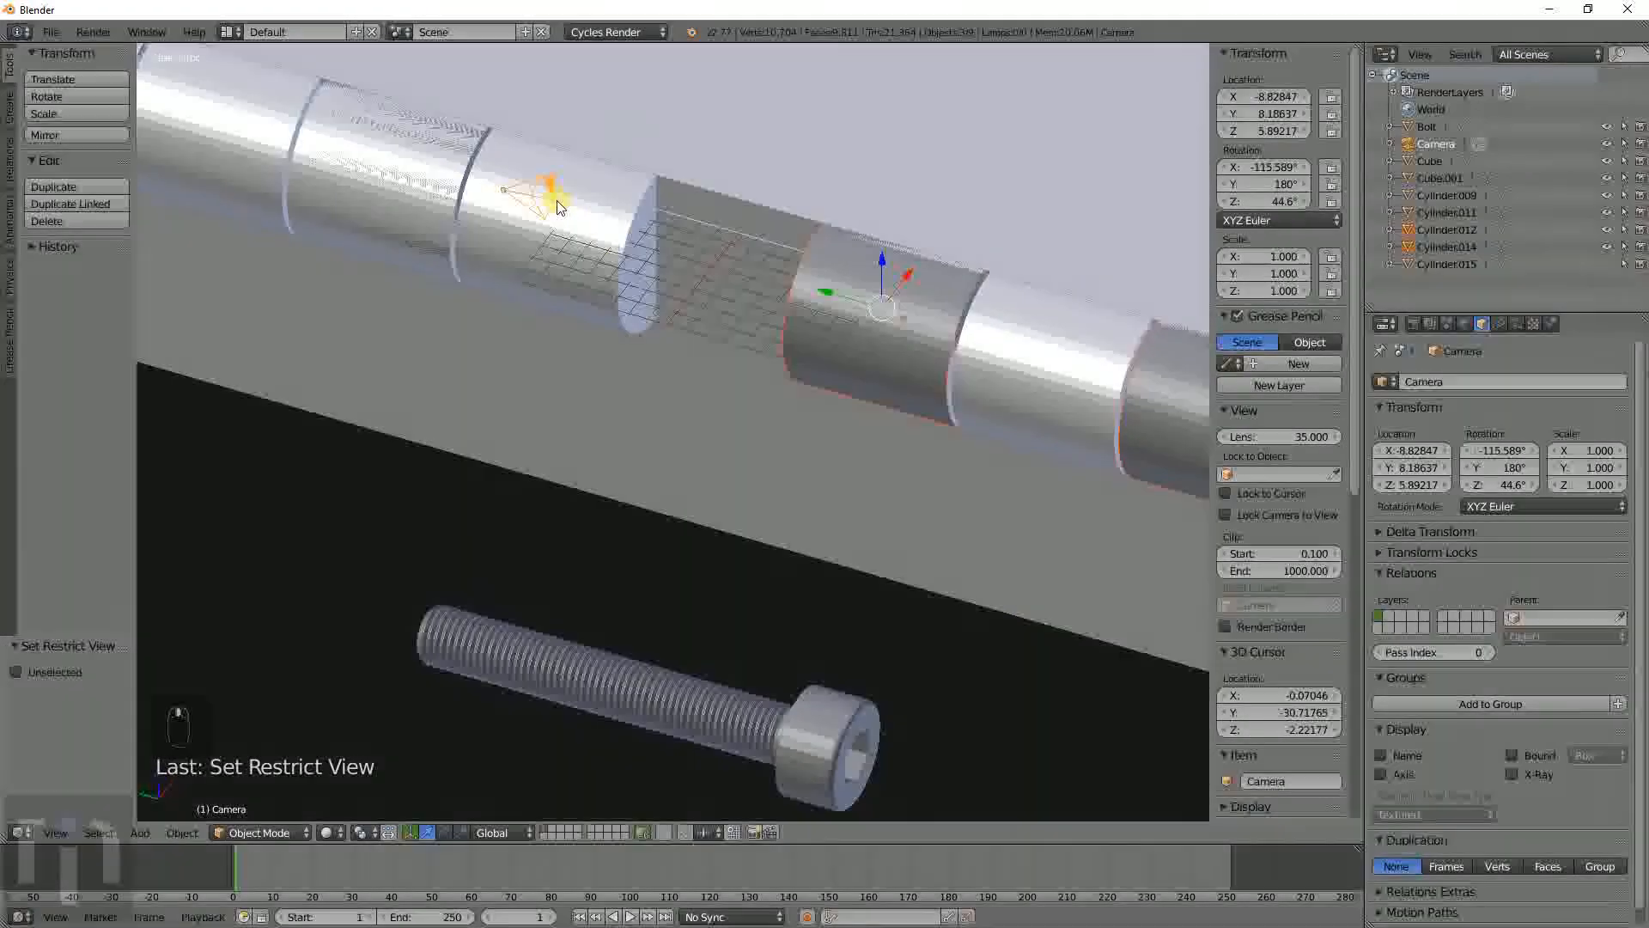
shift+right_click(556, 199)
shift+right_click(1165, 378)
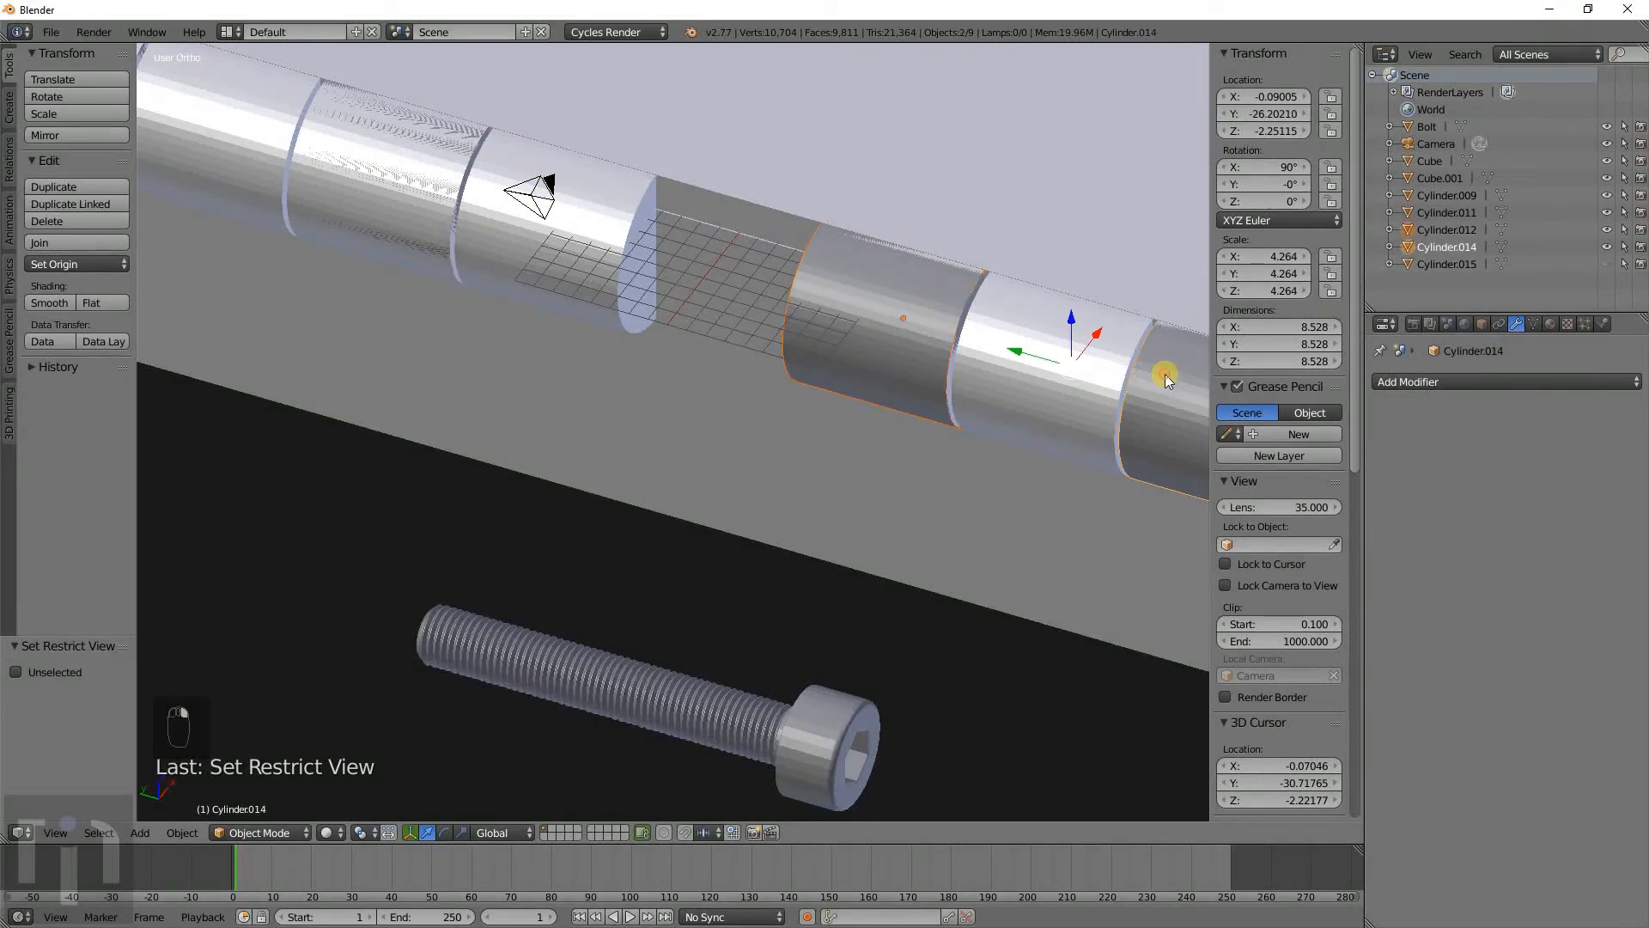
shift+right_click(337, 203)
scroll(283, 167, down, 2)
shift+right_click(256, 166)
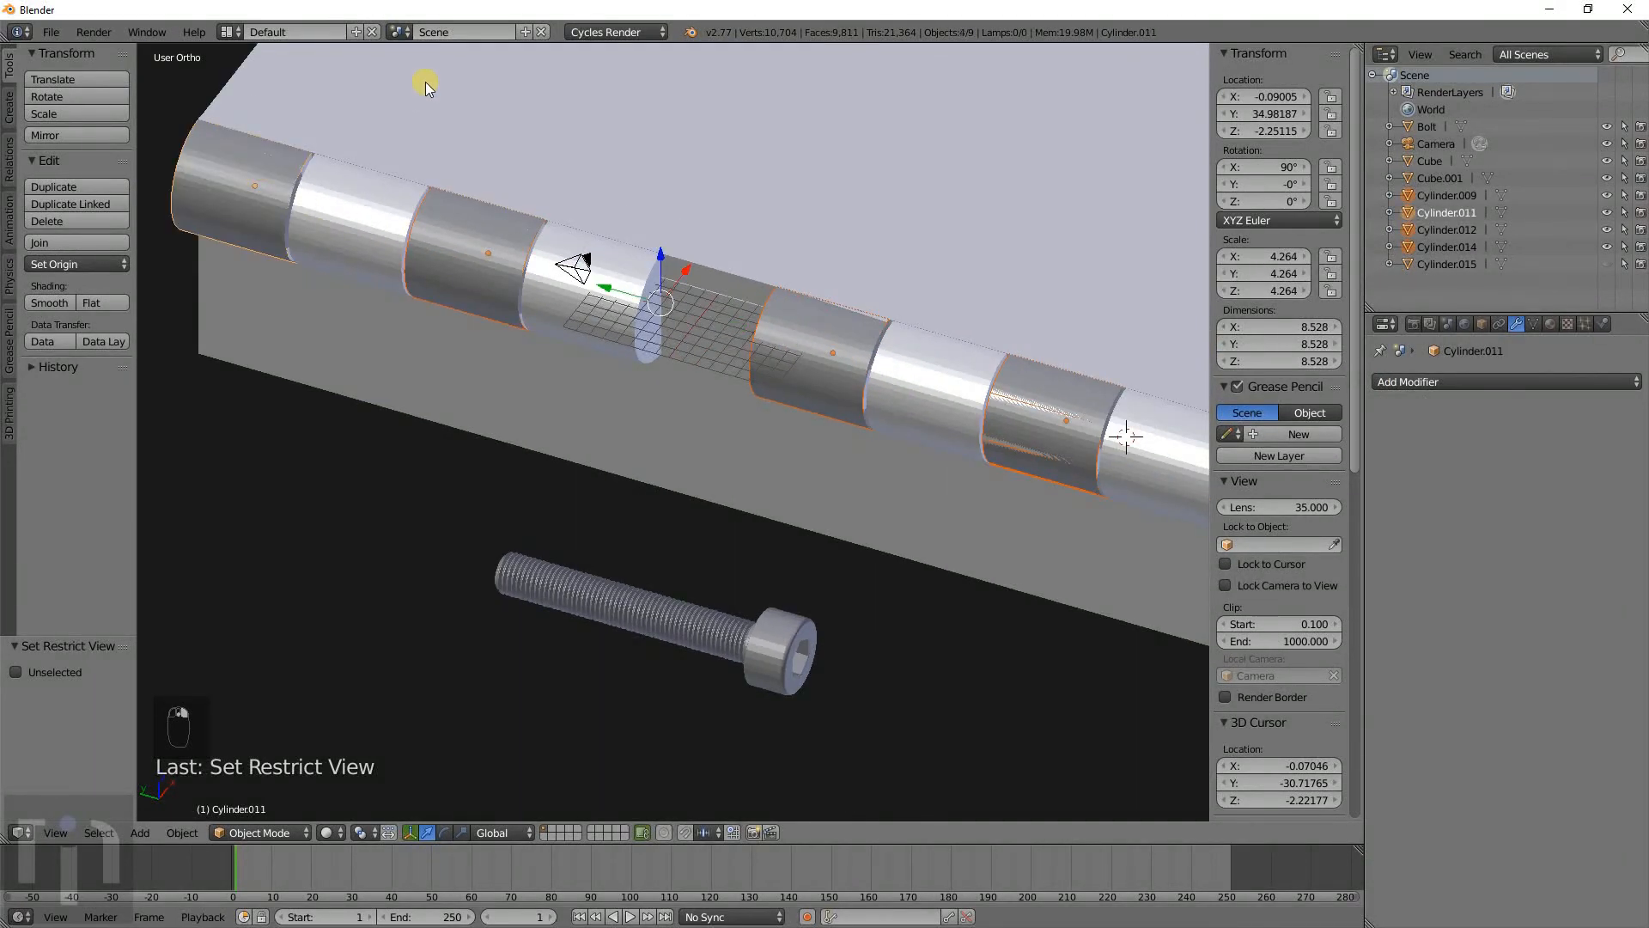
key(h)
middle_drag(426, 81, 580, 215)
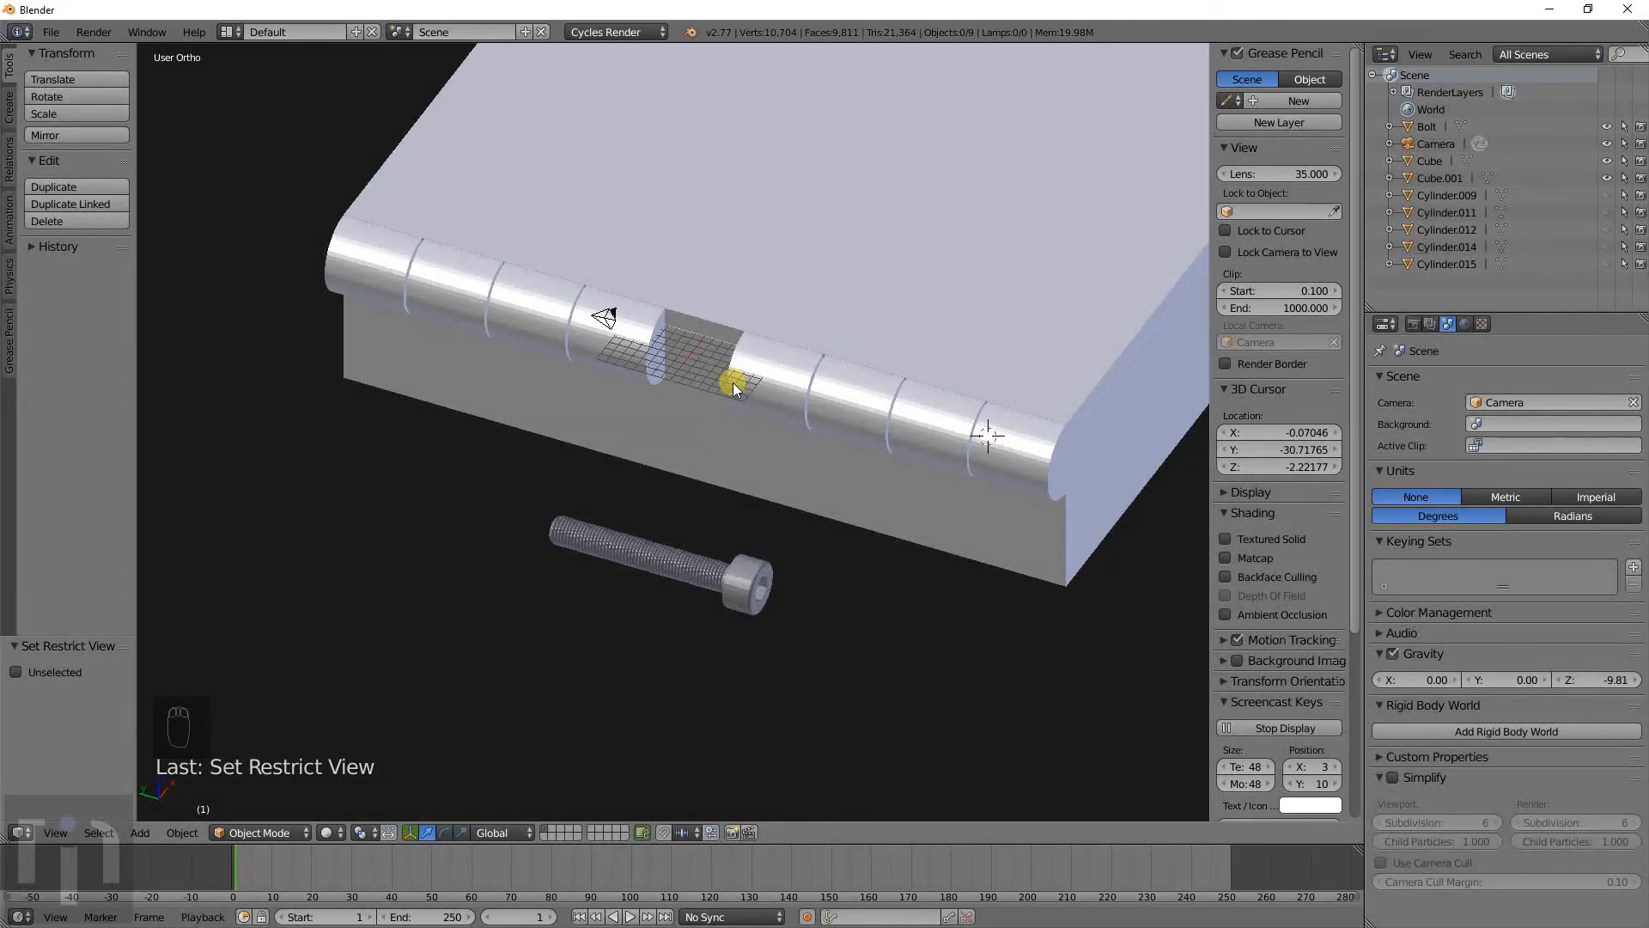
Reveal all the hidden duplicate cylinders in the front view and show the model in wireframe.
key(KP_1)
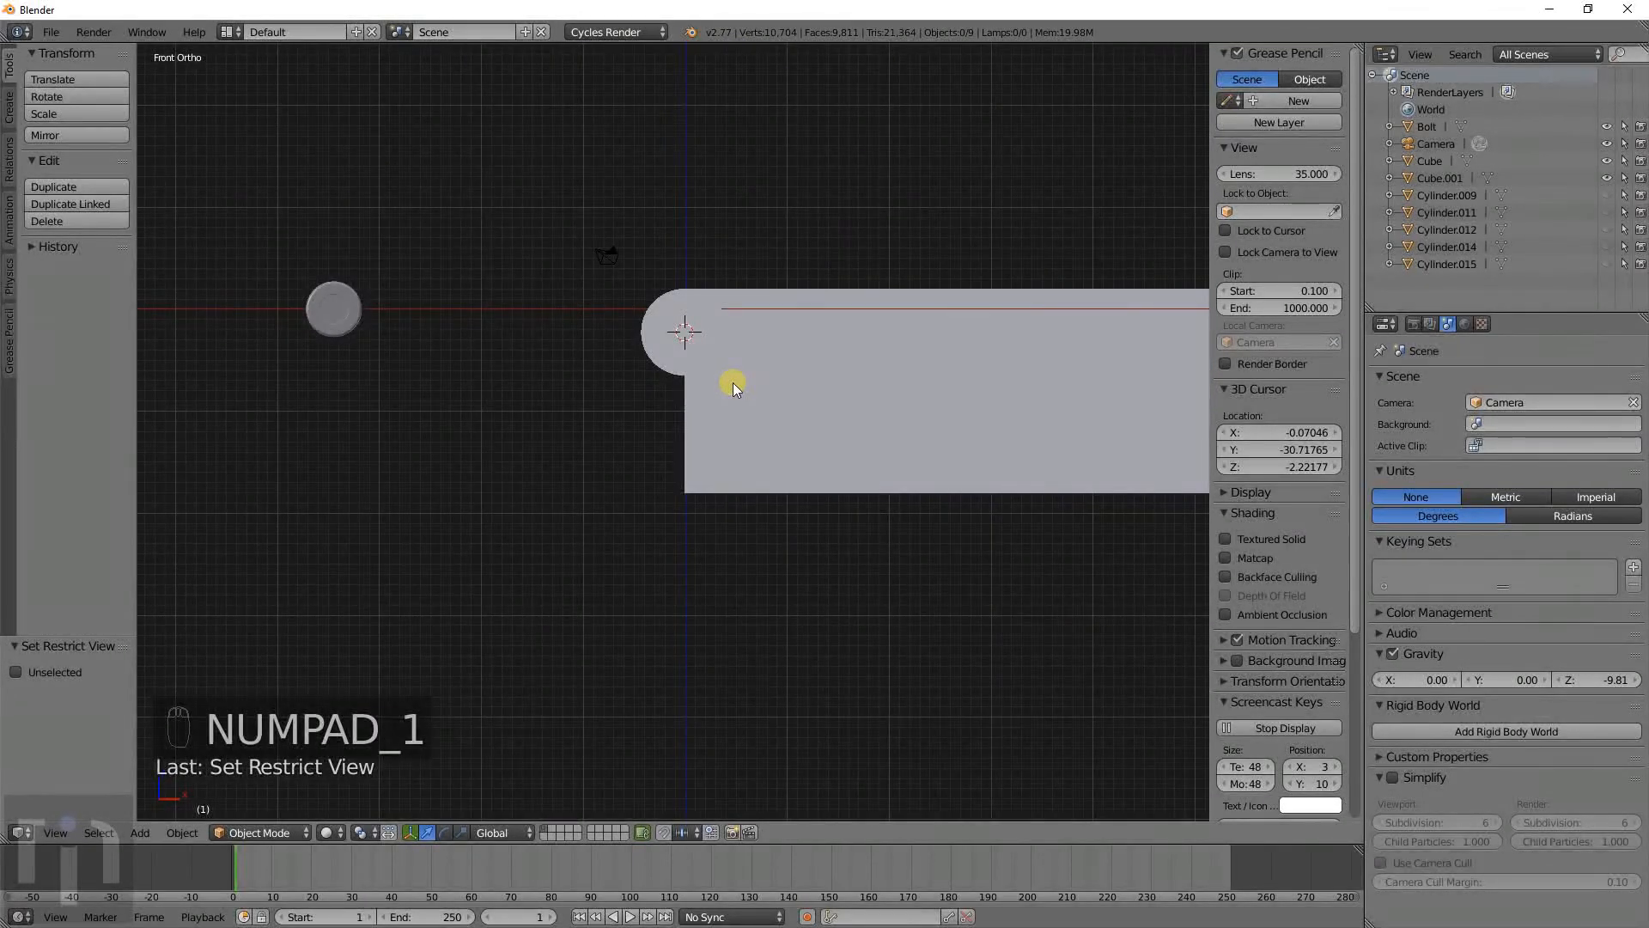
scroll(734, 383, up, 4)
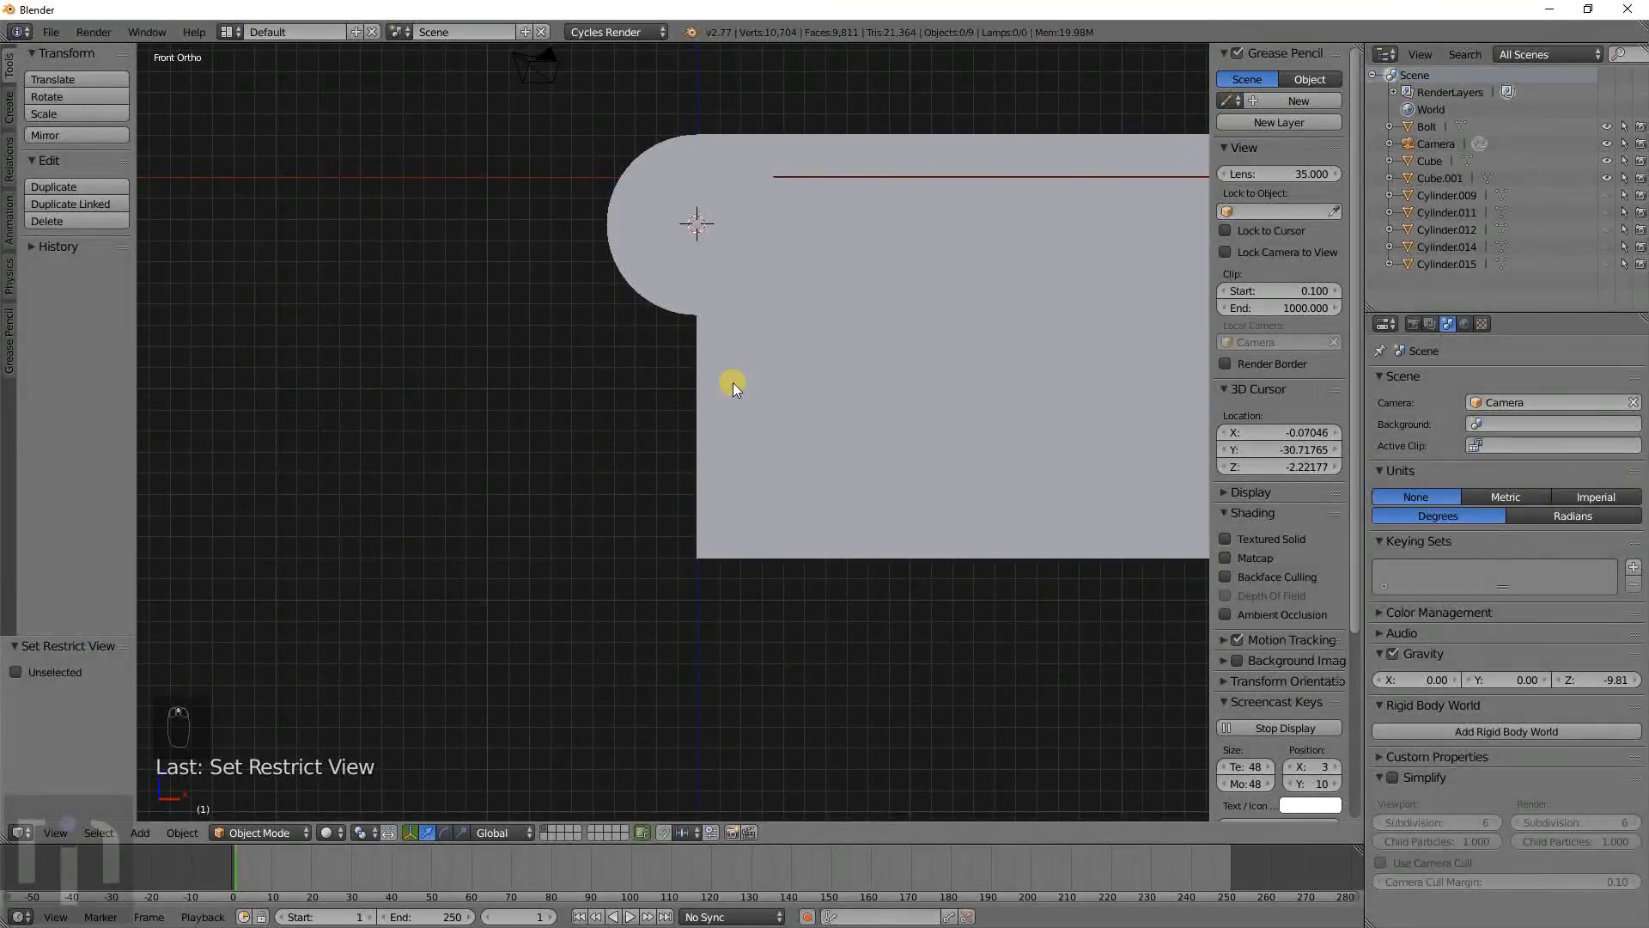
key(alt+h)
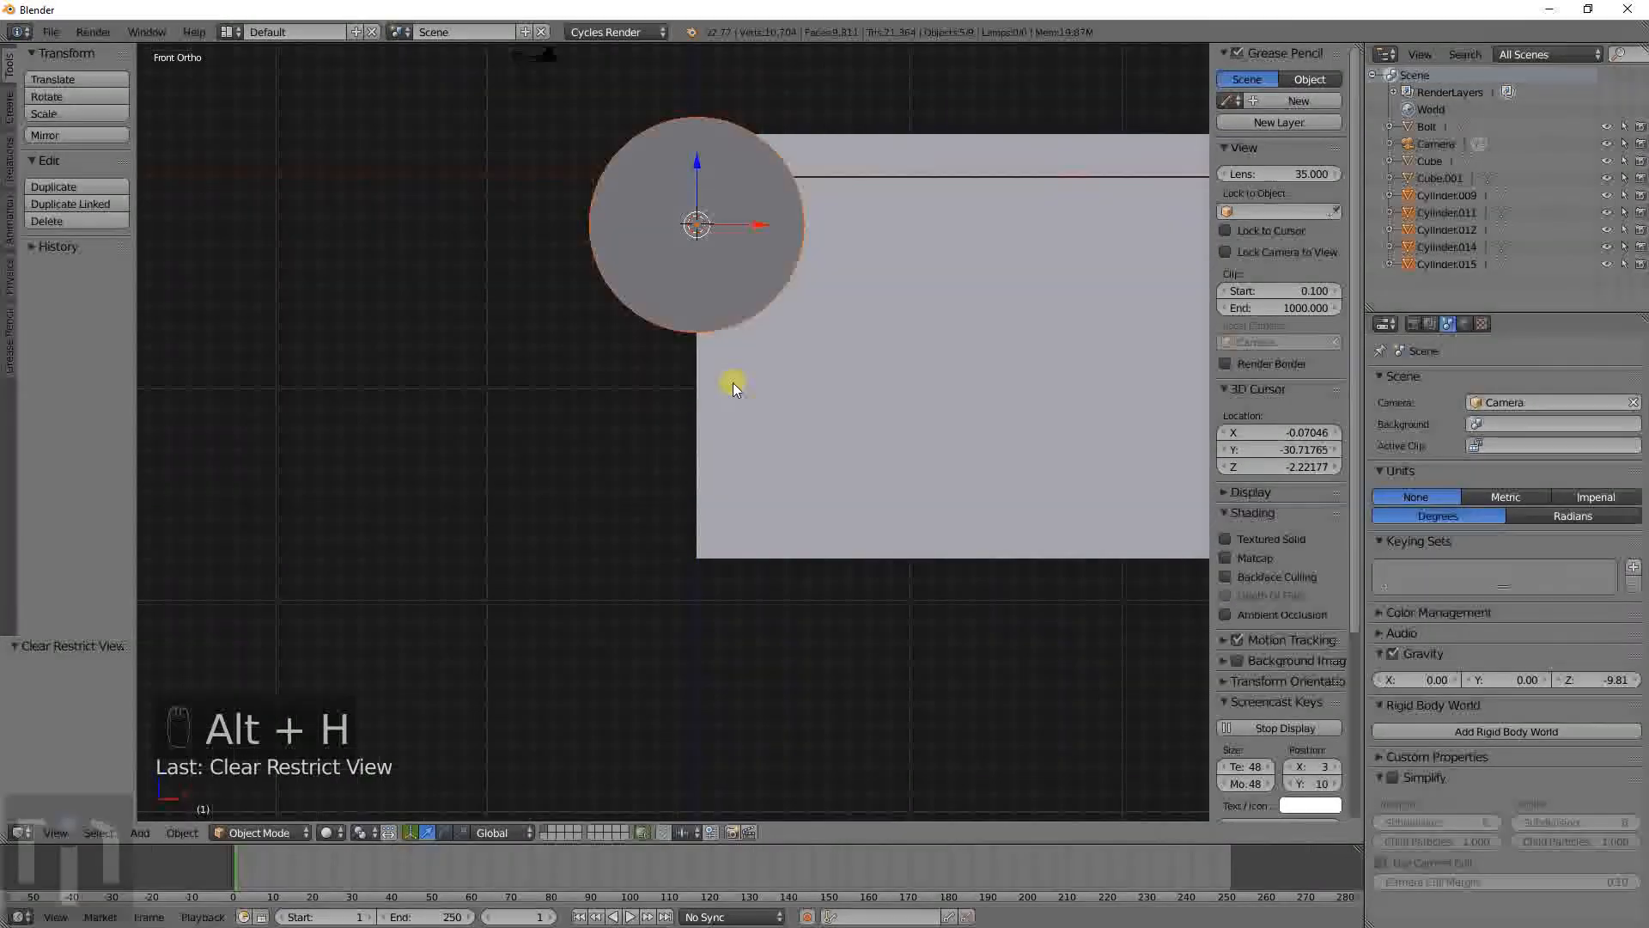
key(z)
Try to select the unscaled duplicate cylinders one by one along the hinge in the wireframe view.
middle_drag(697, 225, 845, 337)
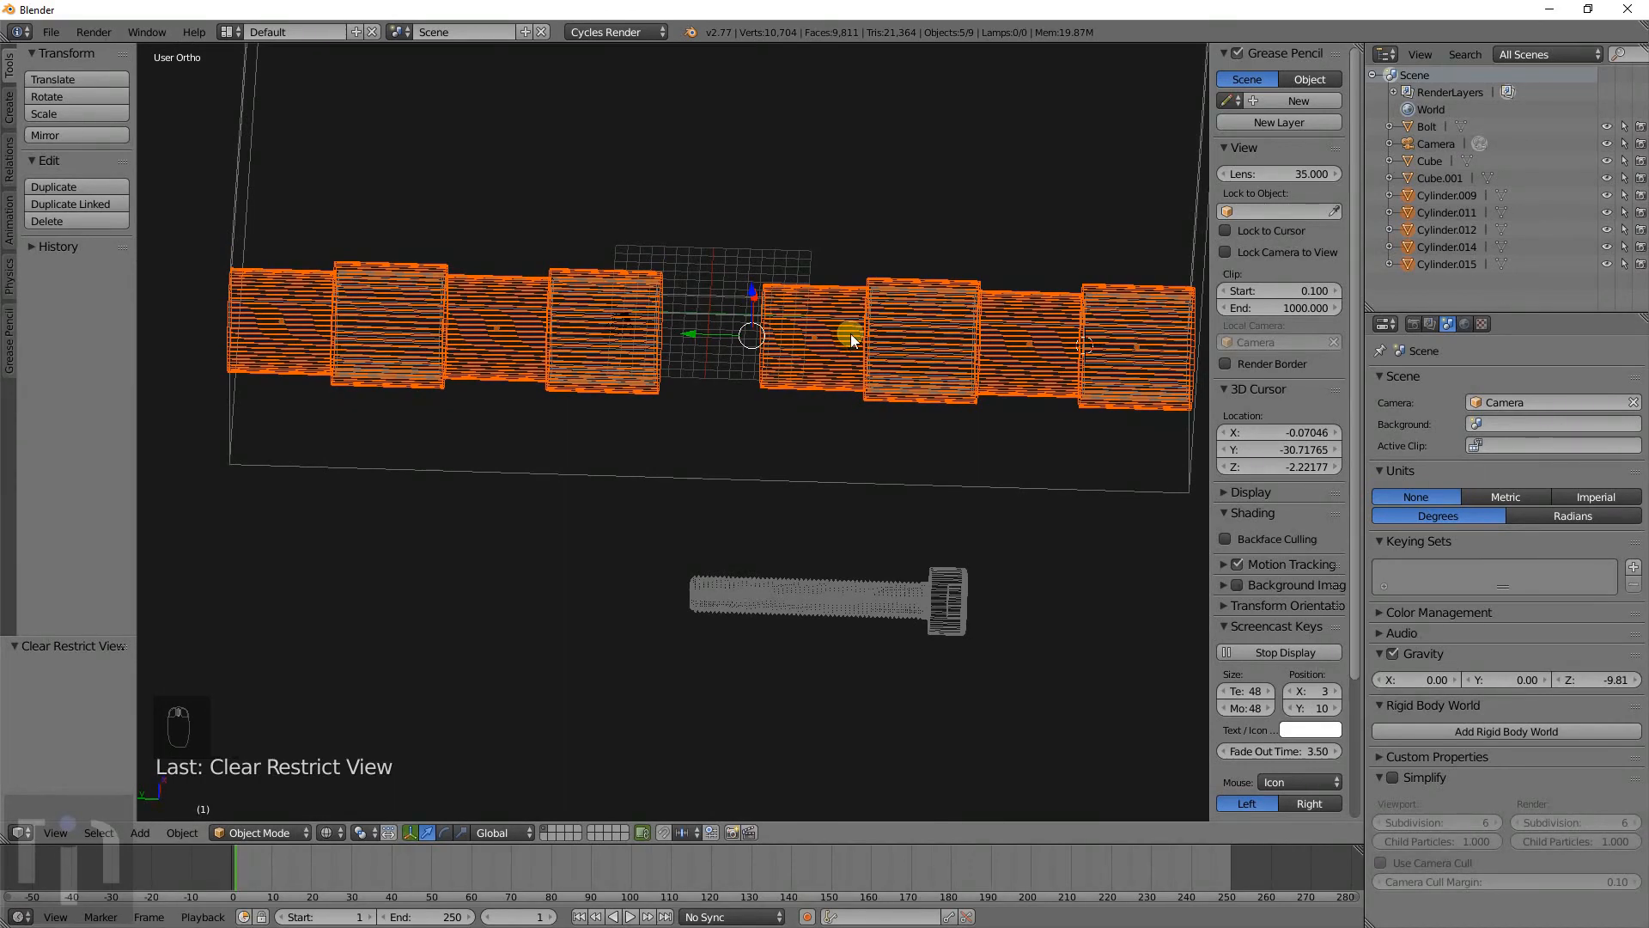
right_click(850, 333)
shift+right_click(926, 323)
shift+right_click(1030, 339)
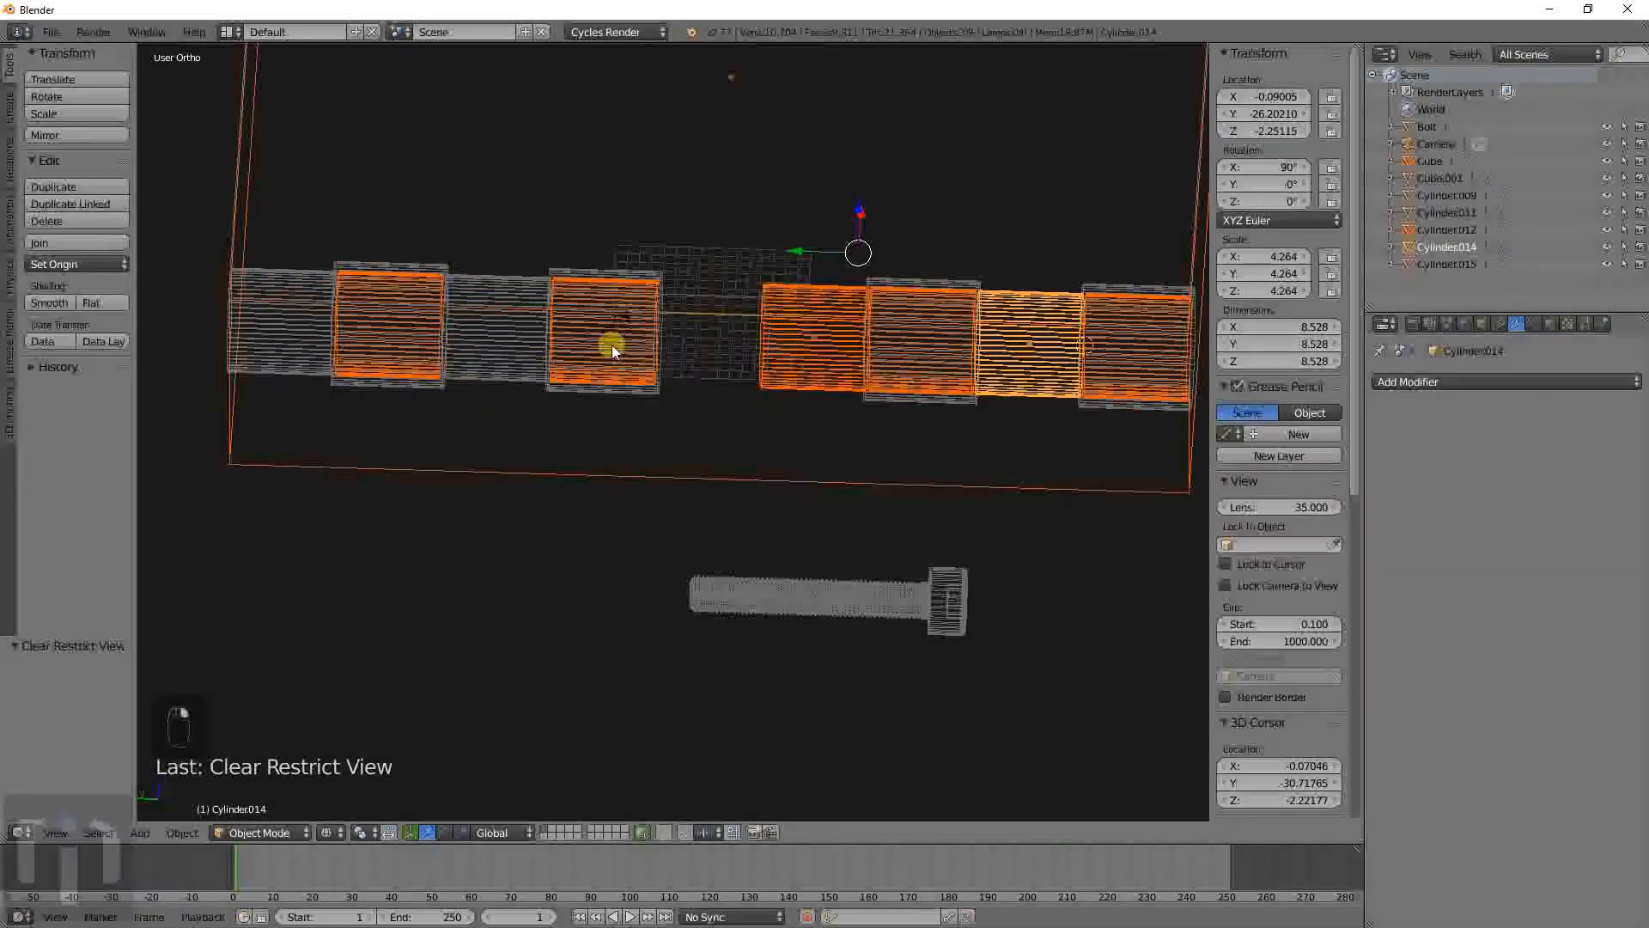
shift+right_click(529, 339)
shift+right_click(324, 332)
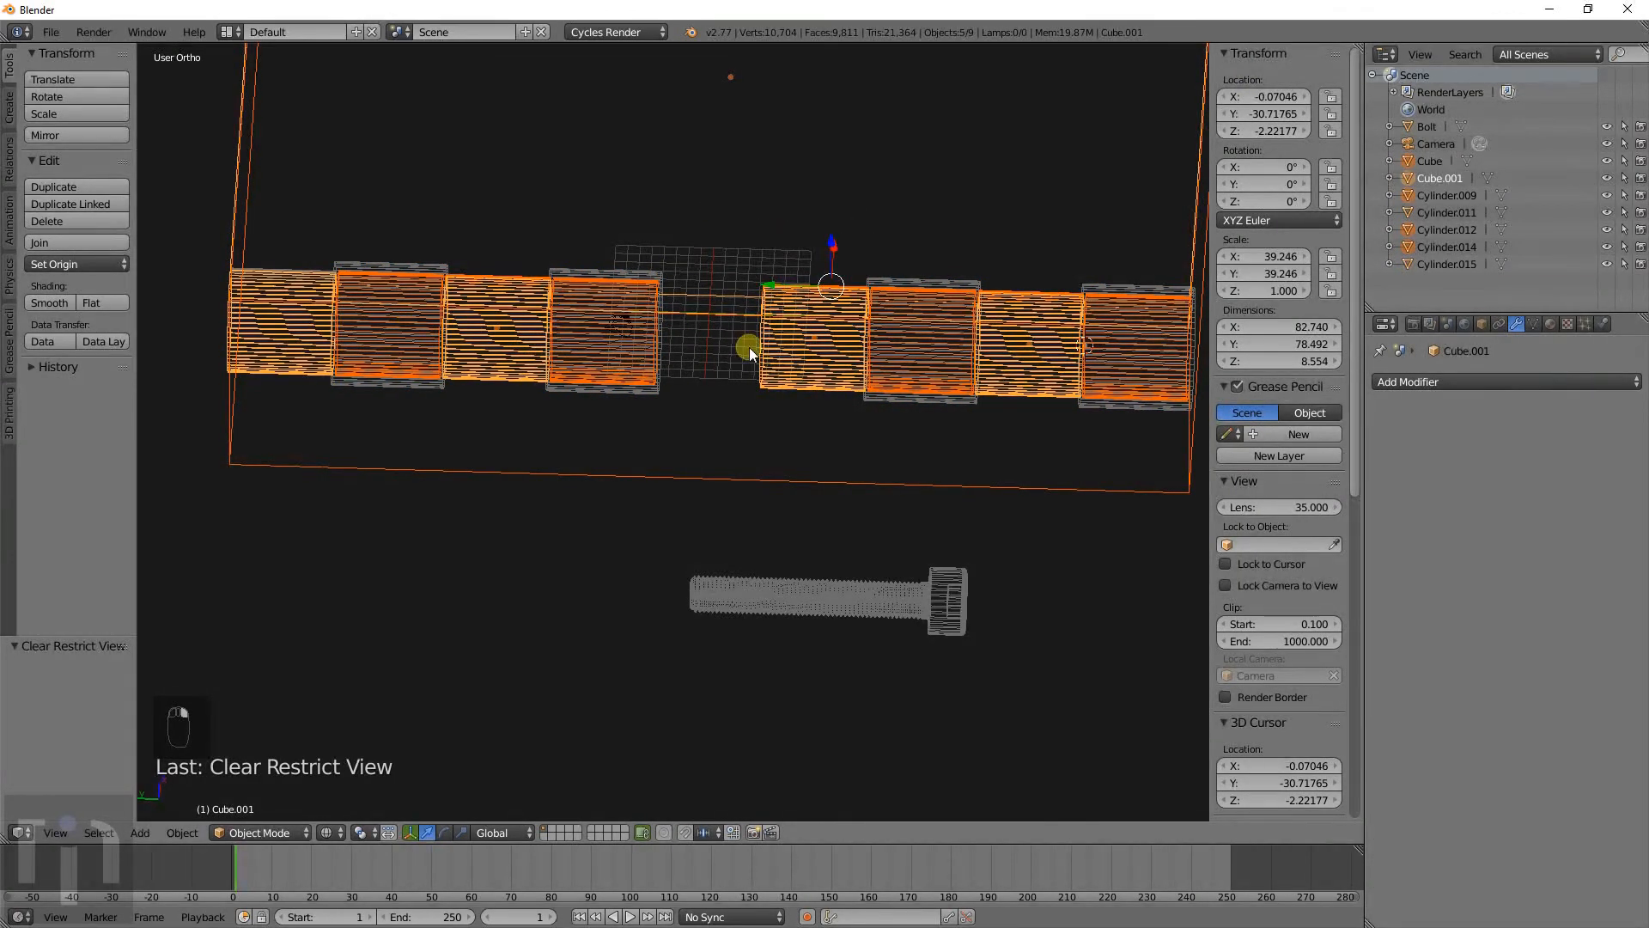
middle_drag(748, 347, 998, 339)
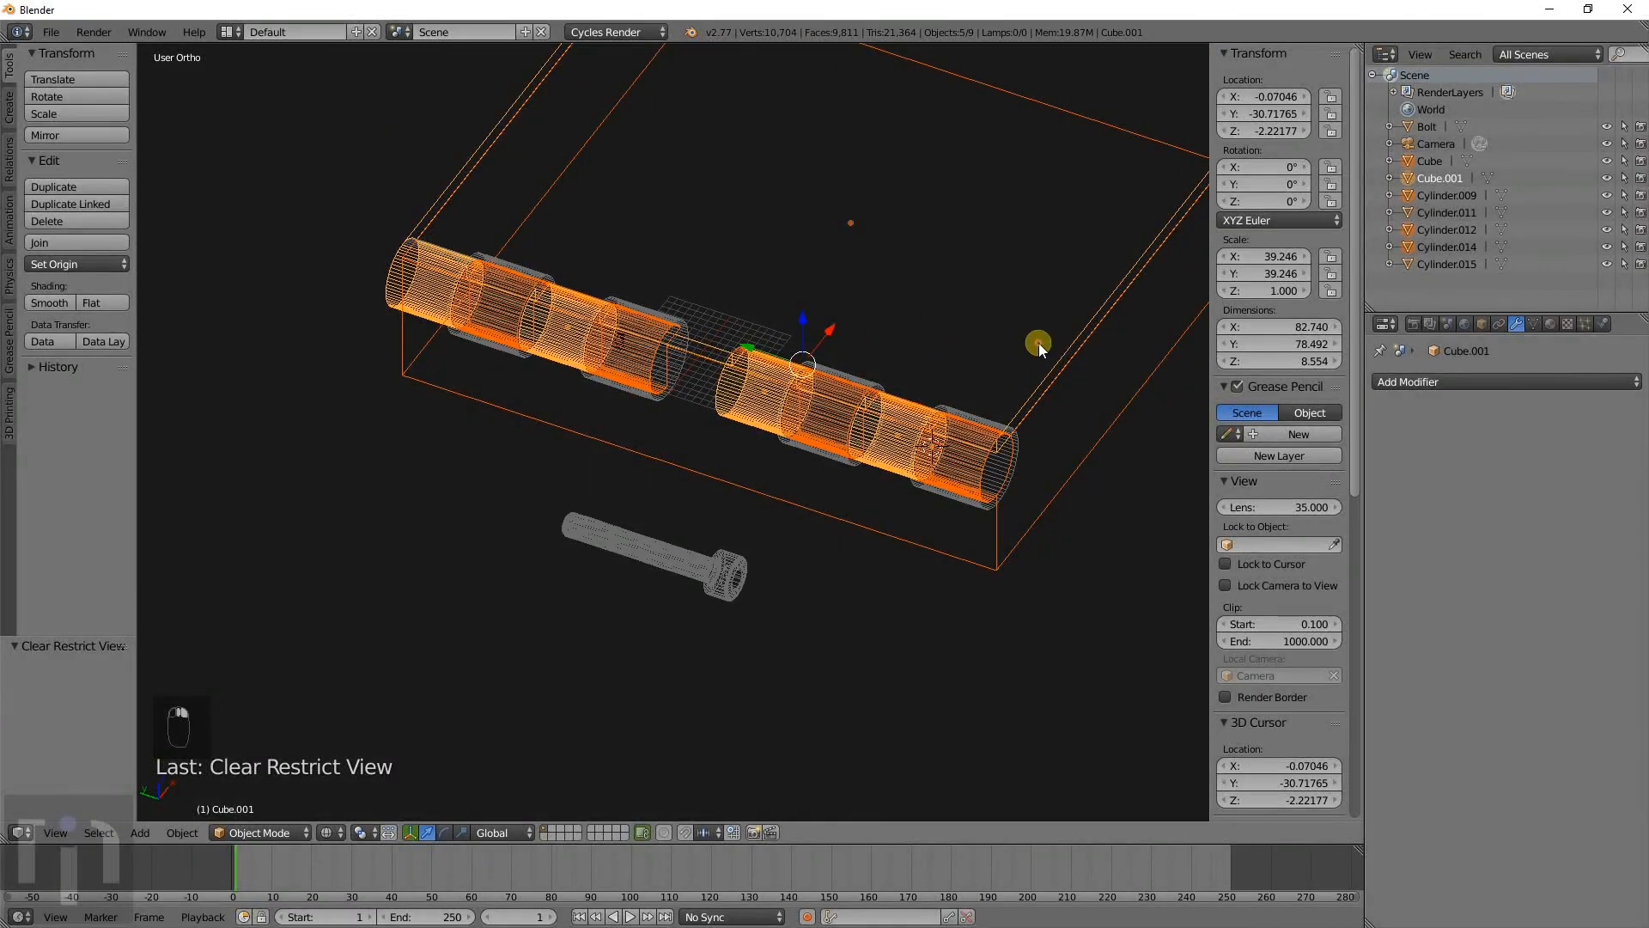
shift+right_click(1060, 363)
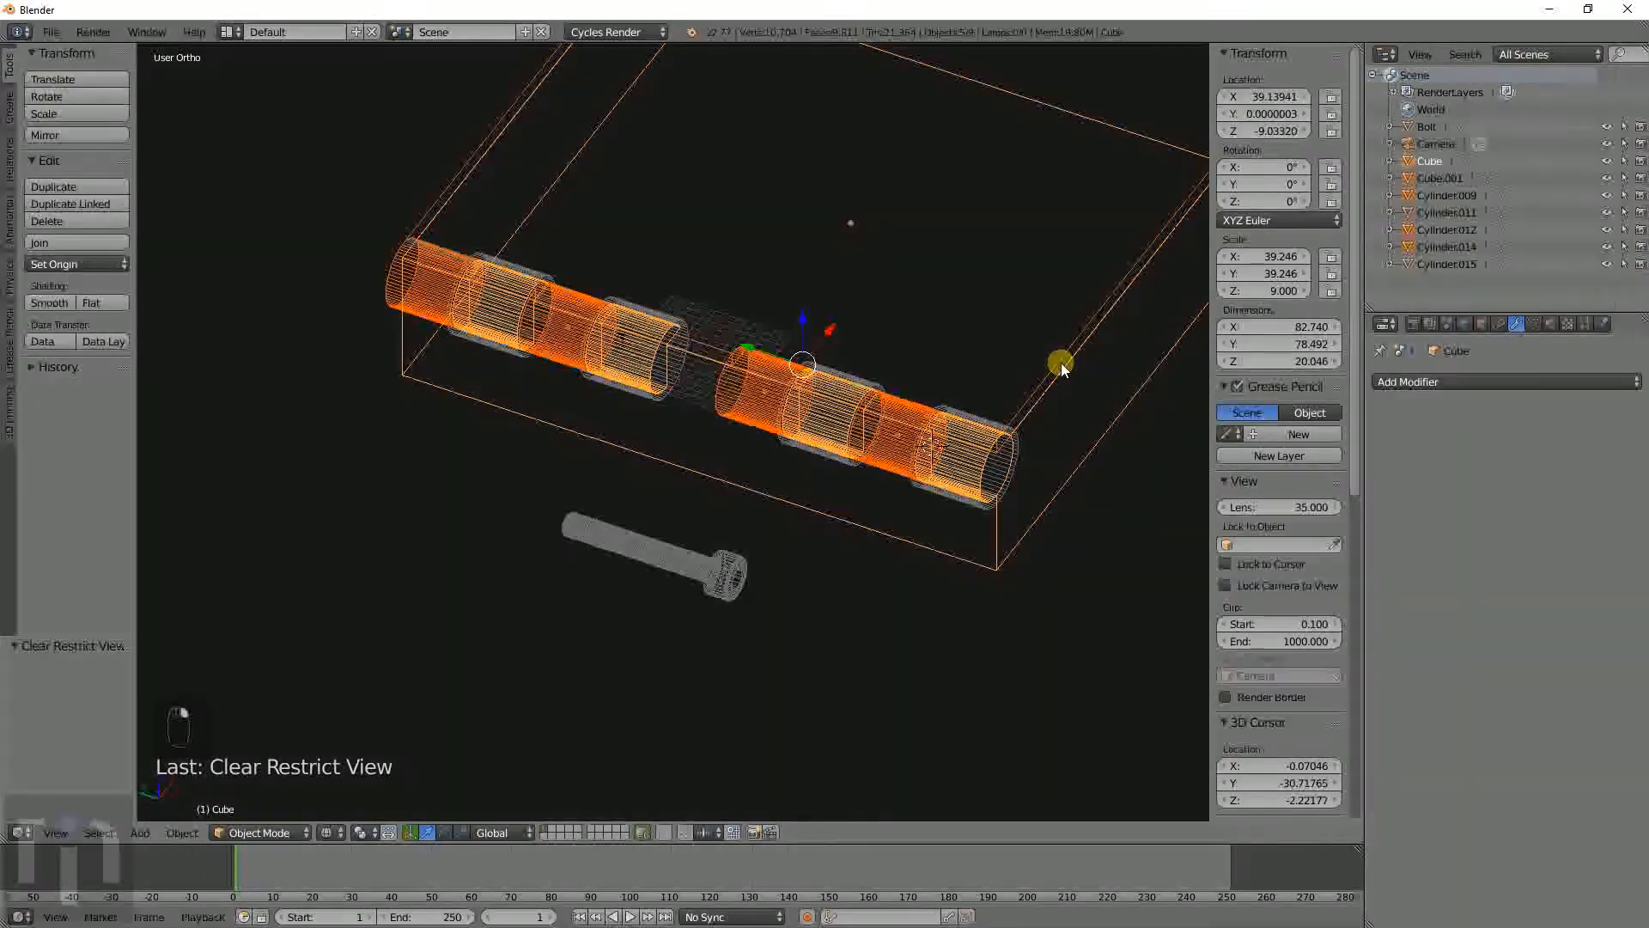
scroll(992, 445, up, 5)
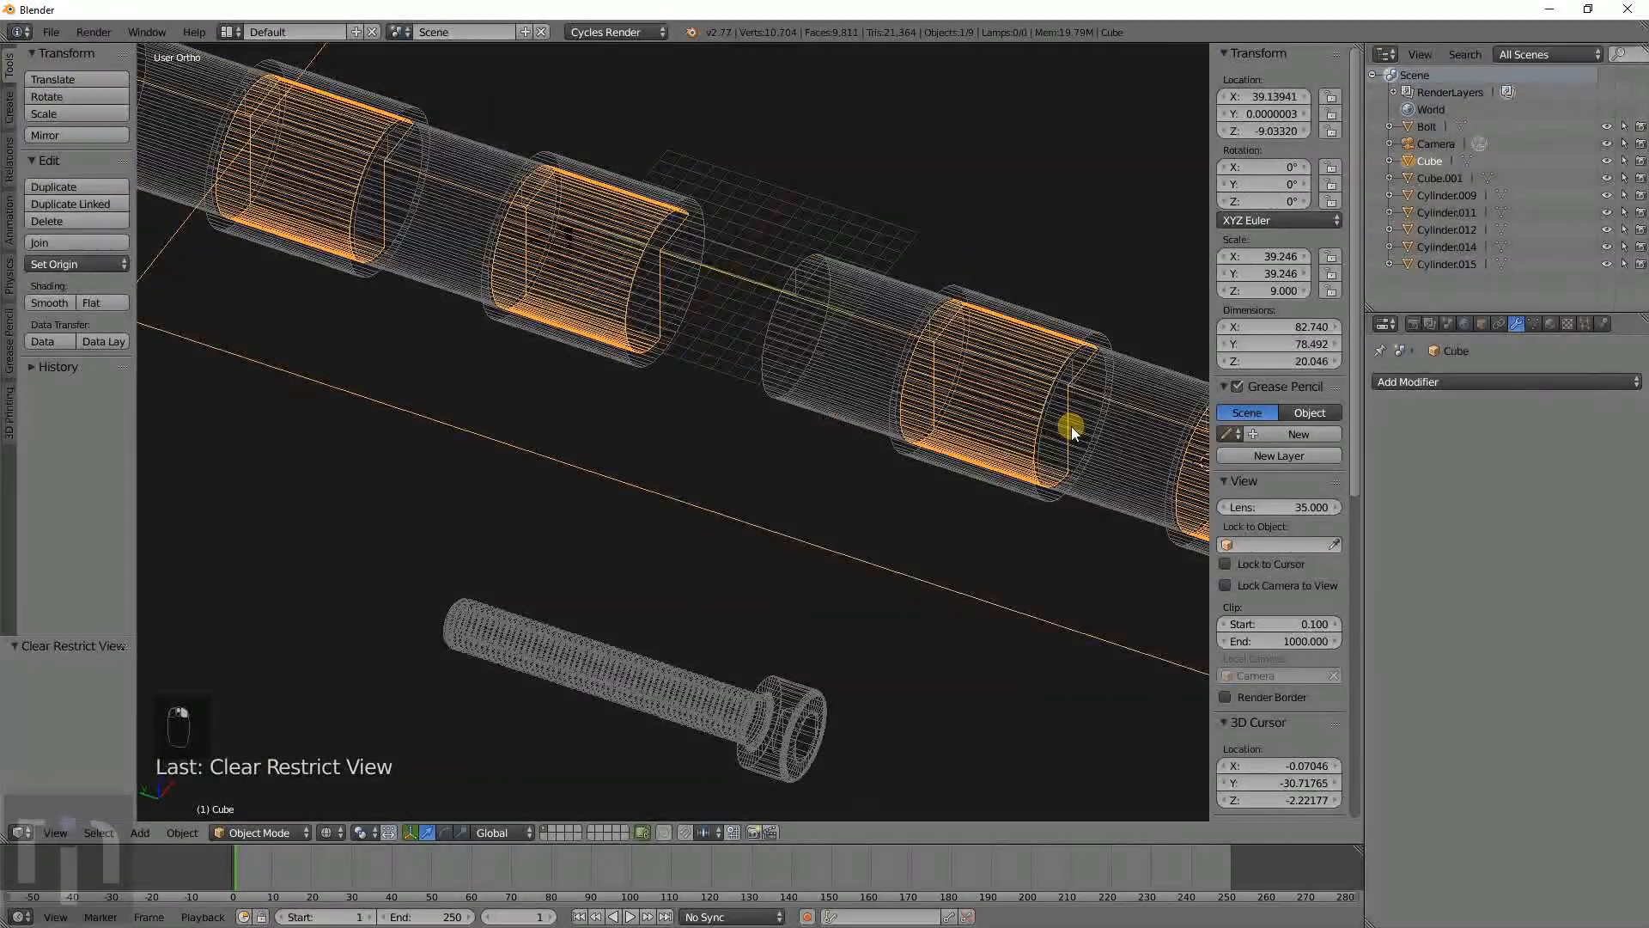
scroll(1070, 426, down, 5)
Circle-select all the duplicate cylinders around the hinge axis in the front view, leaving both slabs out of the selection.
key(KP_1)
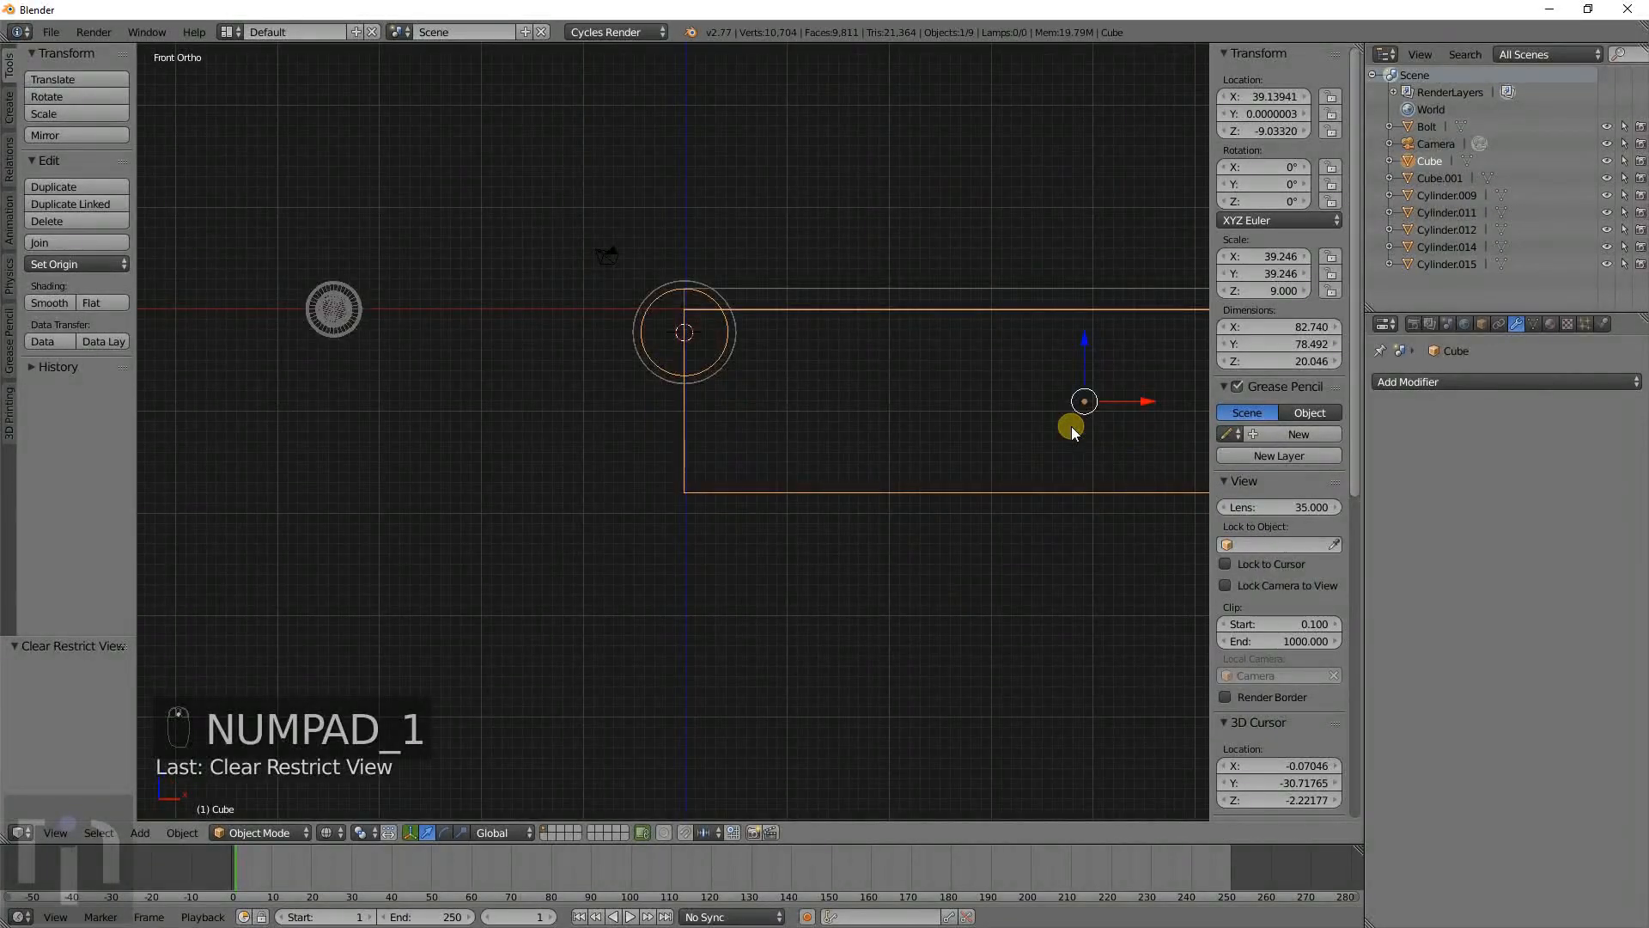
scroll(1070, 426, up, 4)
key(a)
key(a)
key(c)
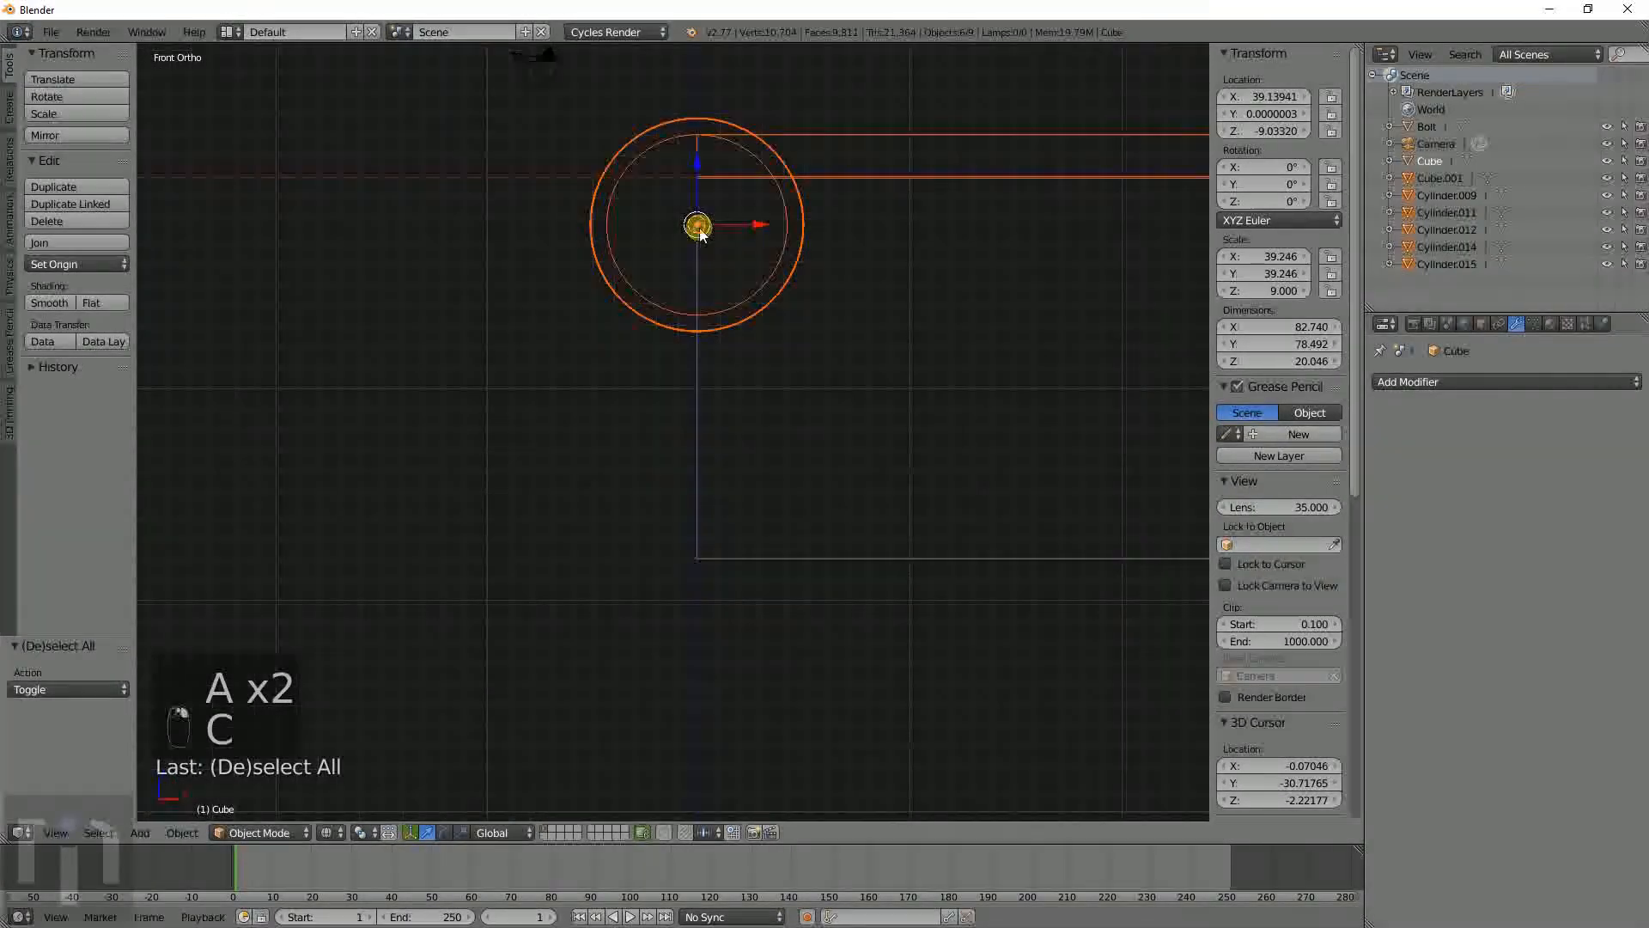
scroll(774, 232, down, 2)
shift+right_click(795, 219)
shift+right_click(795, 220)
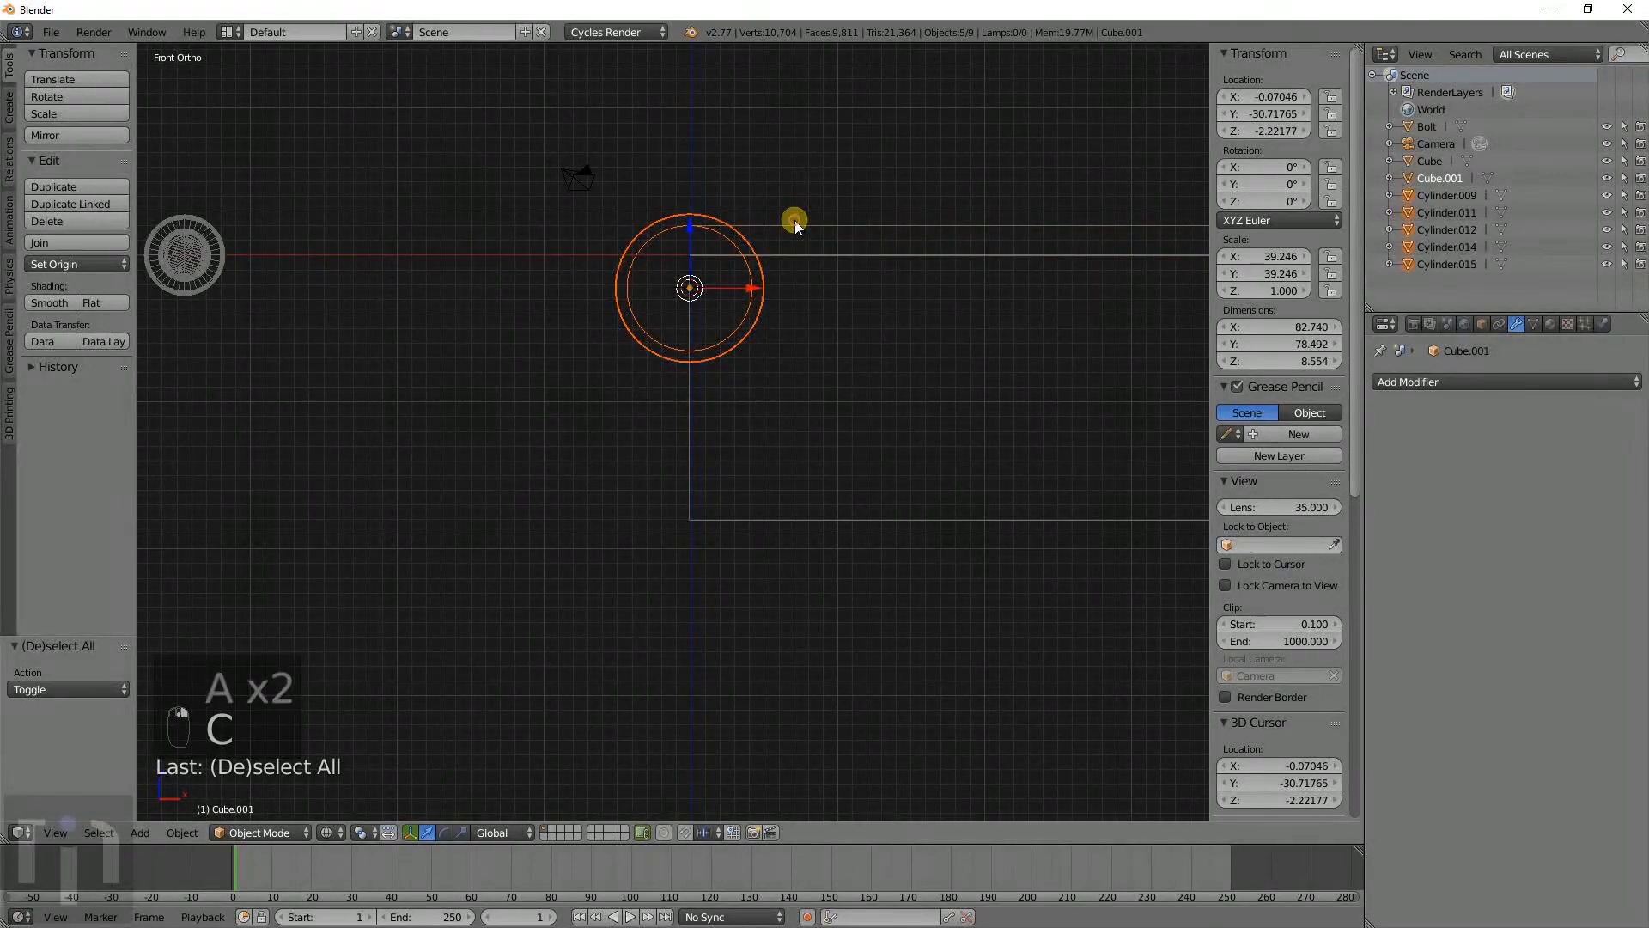
Add a cylinder centred on the hinge axis in the front view and rotate it 90° about X.
middle_drag(770, 278, 735, 286)
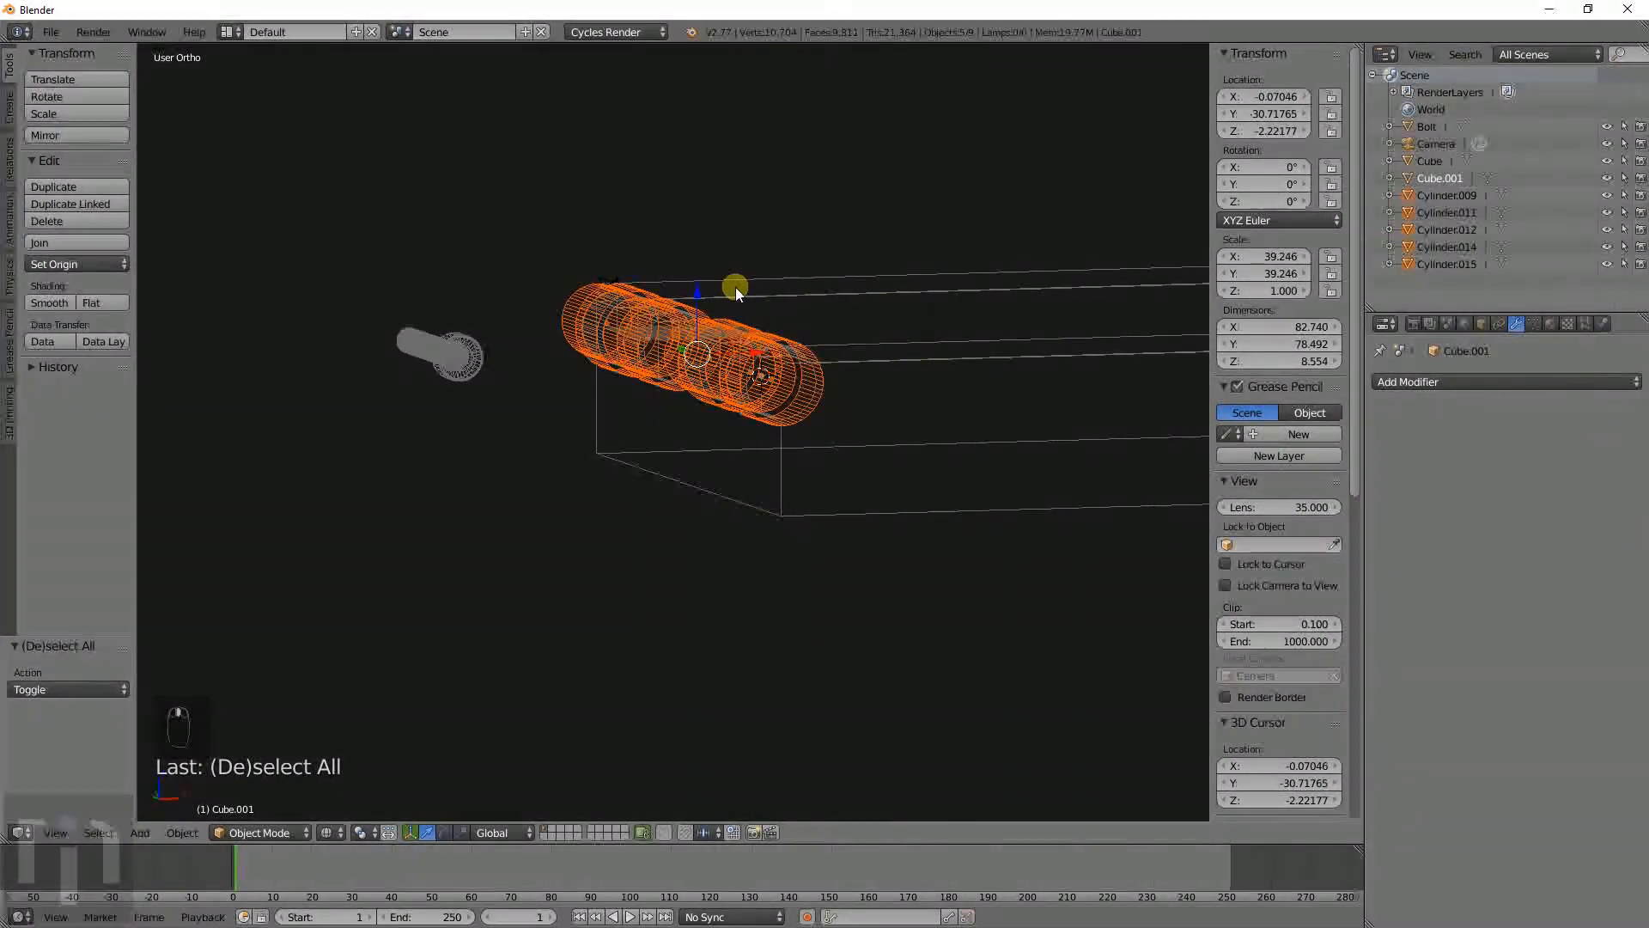
key(KP_1)
scroll(735, 287, up, 4)
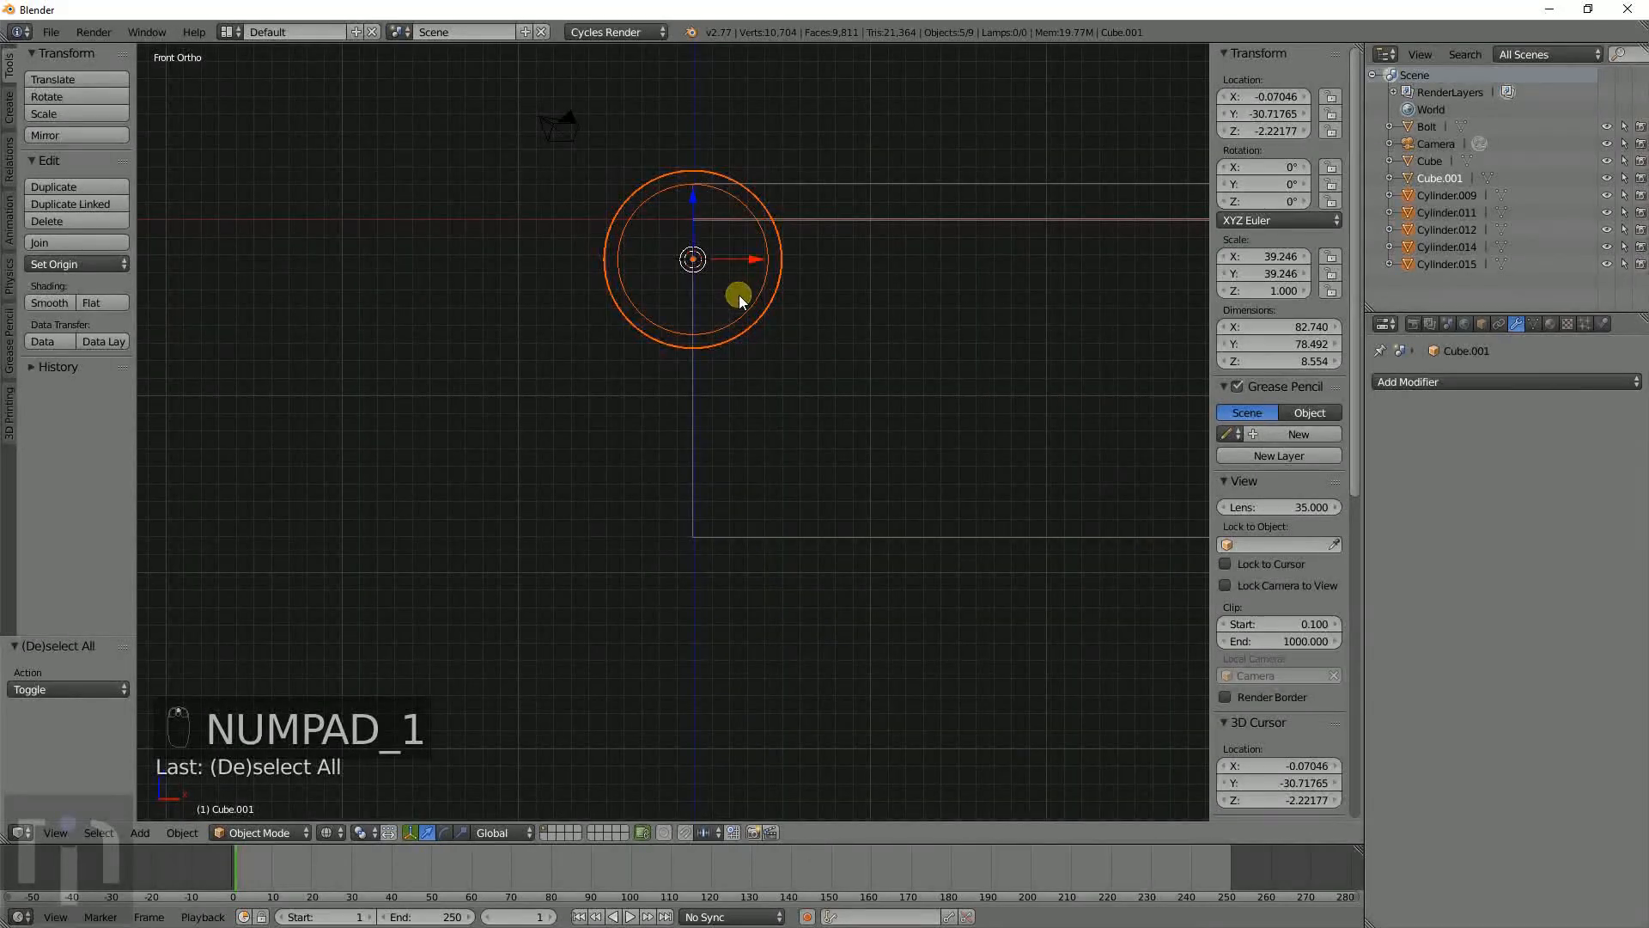
key(shift+a)
mouse_move(740, 298)
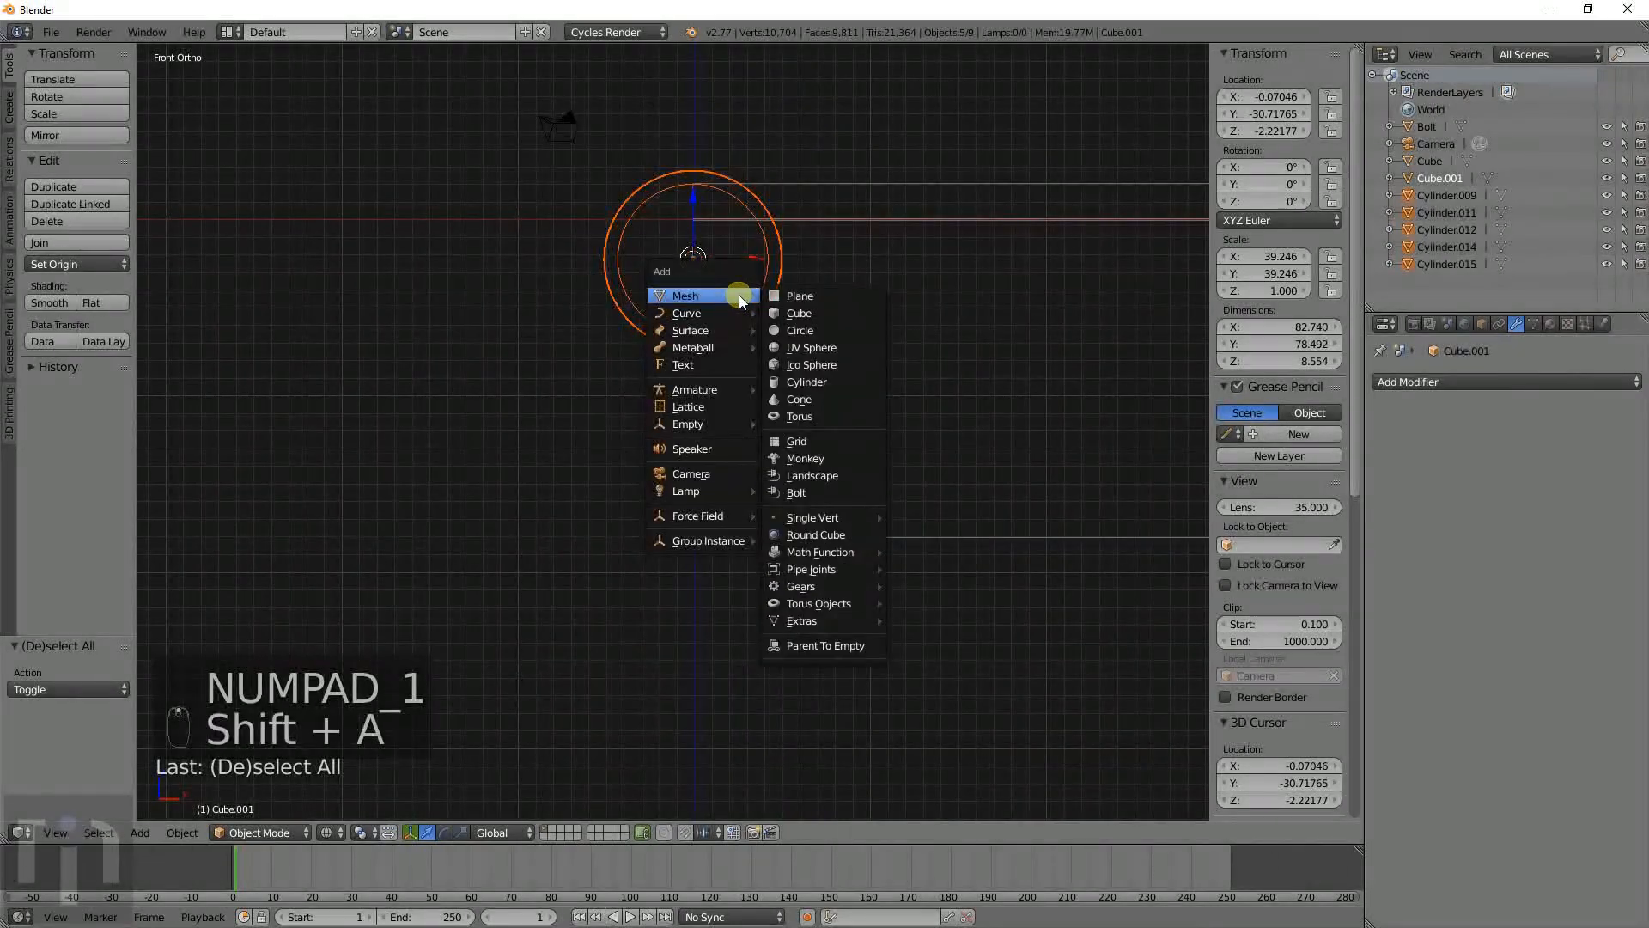
click(808, 386)
key(r)
key(x)
key(9)
key(0)
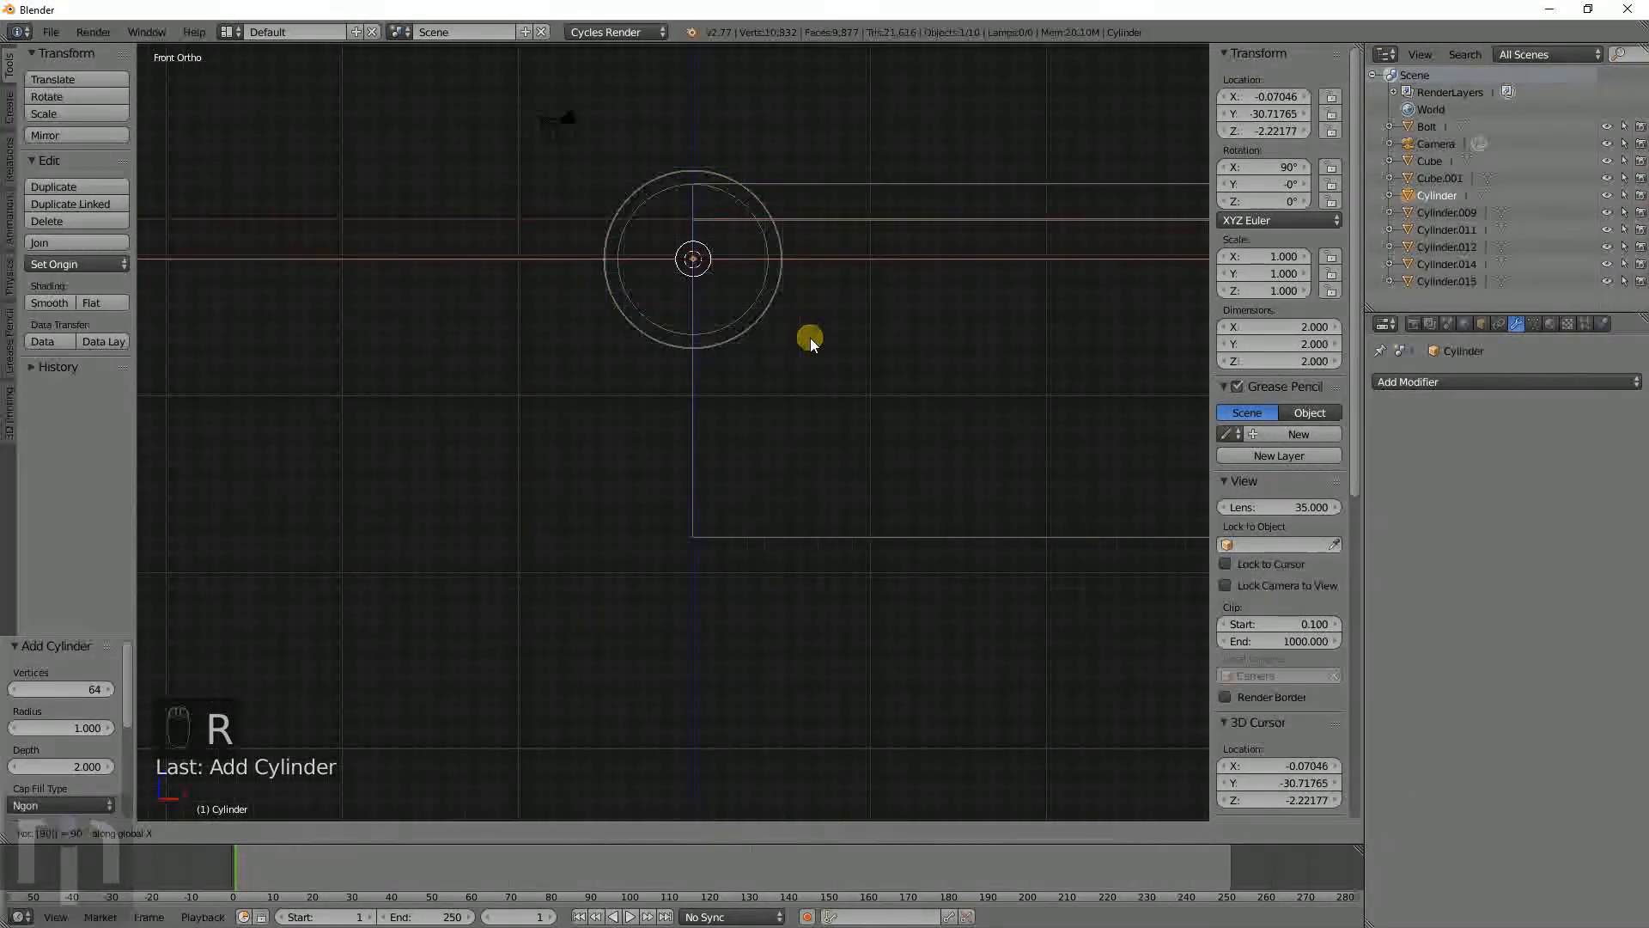
key(Return)
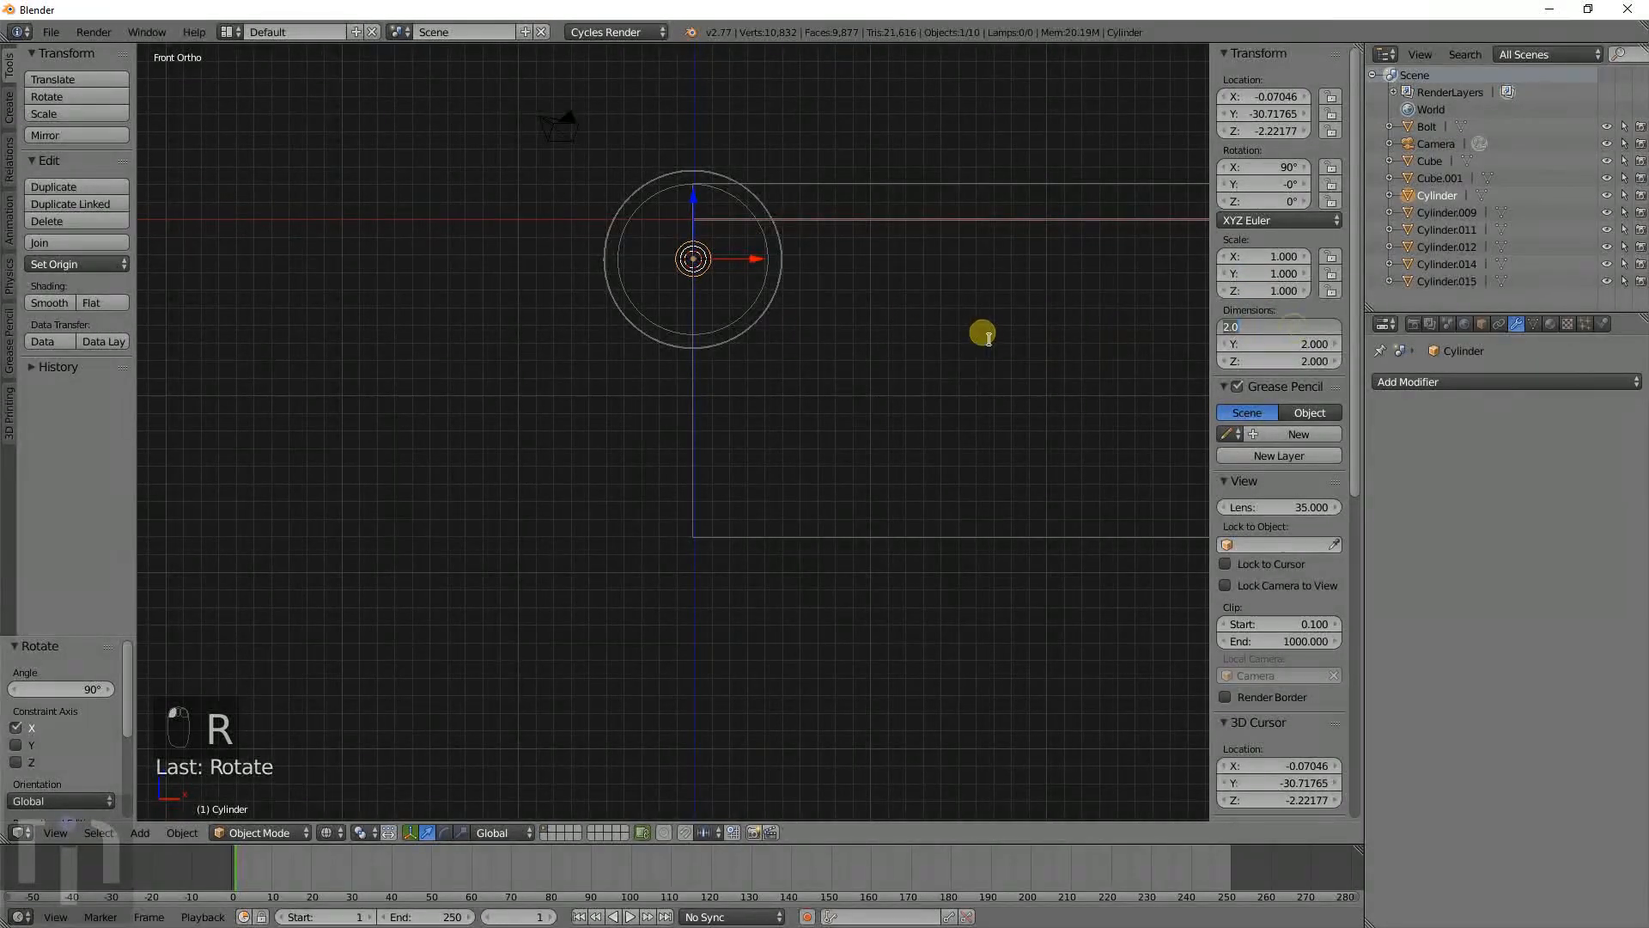
Set the new cylinder's dimensions to 3.25 in X, 3.25 in Y and 150 in Z.
key(Tab)
text(3)
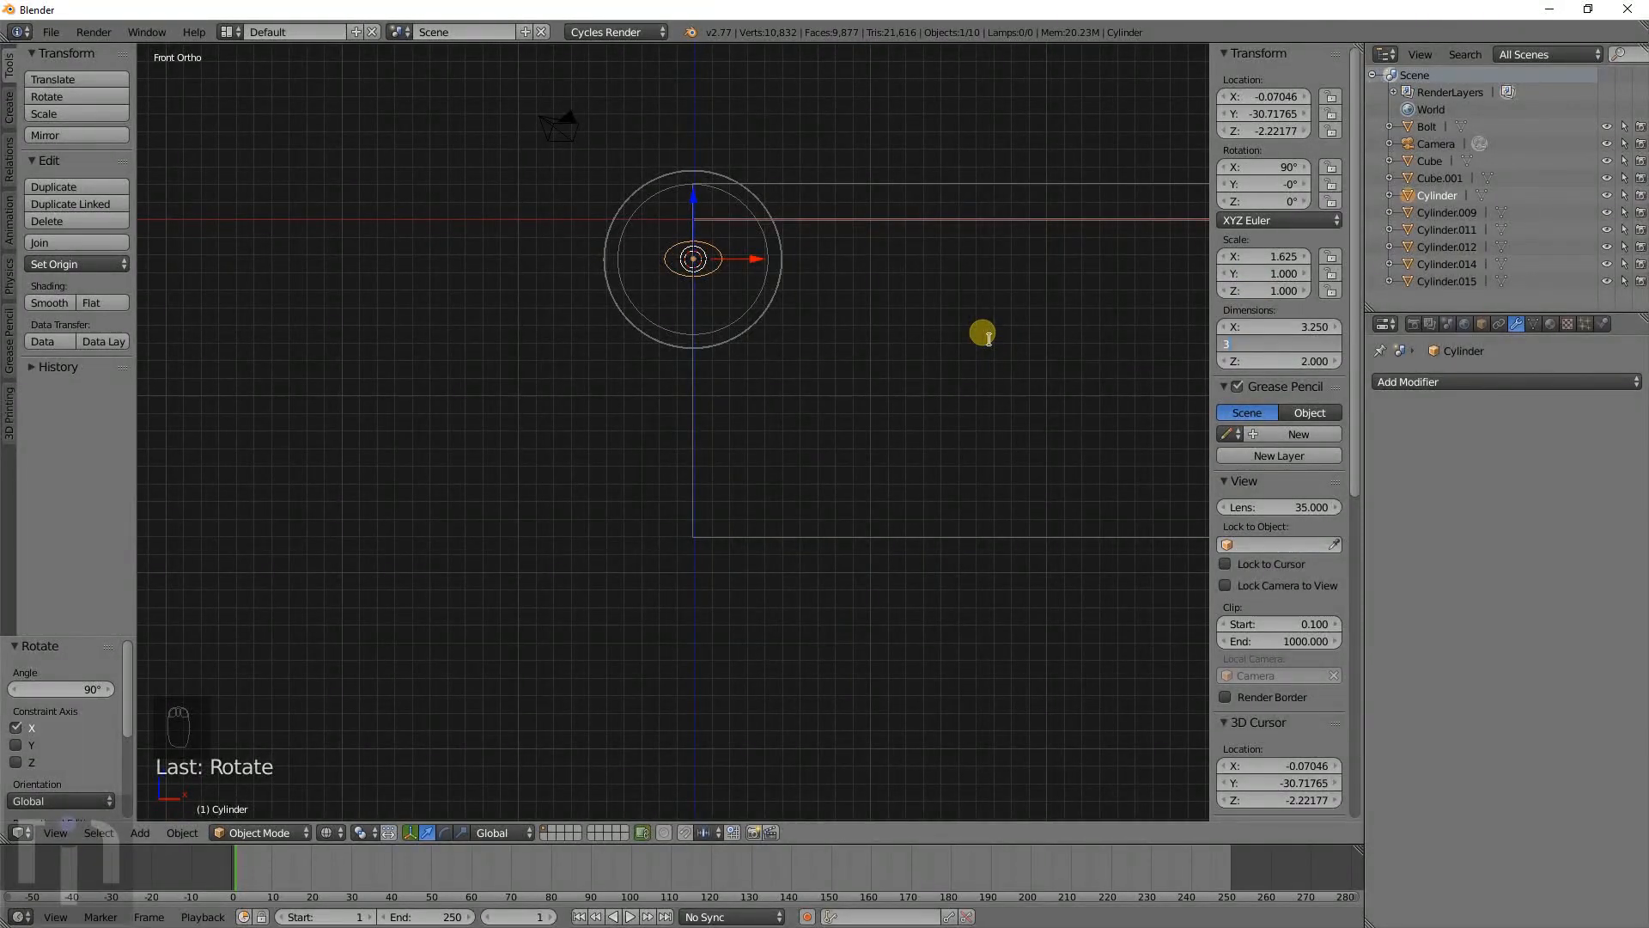
text(.25)
key(Tab)
text(2.0)
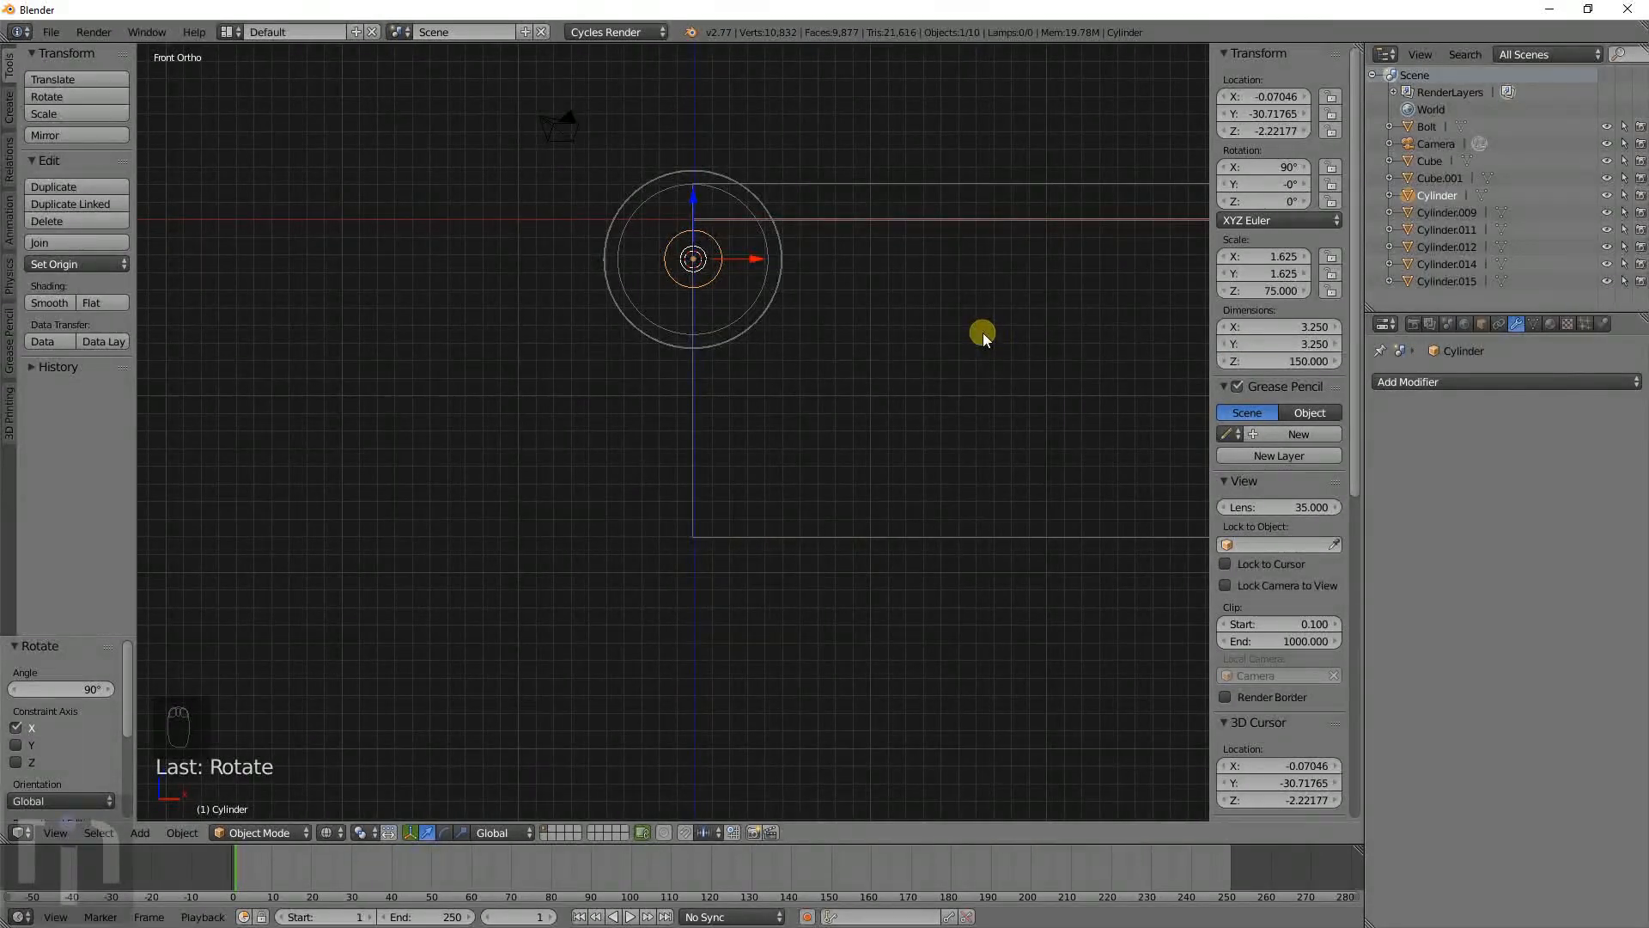
Move the long cylinder about 25.7 units along Y so it runs through all the knuckles, and show the model shaded.
scroll(250, 276, down, 5)
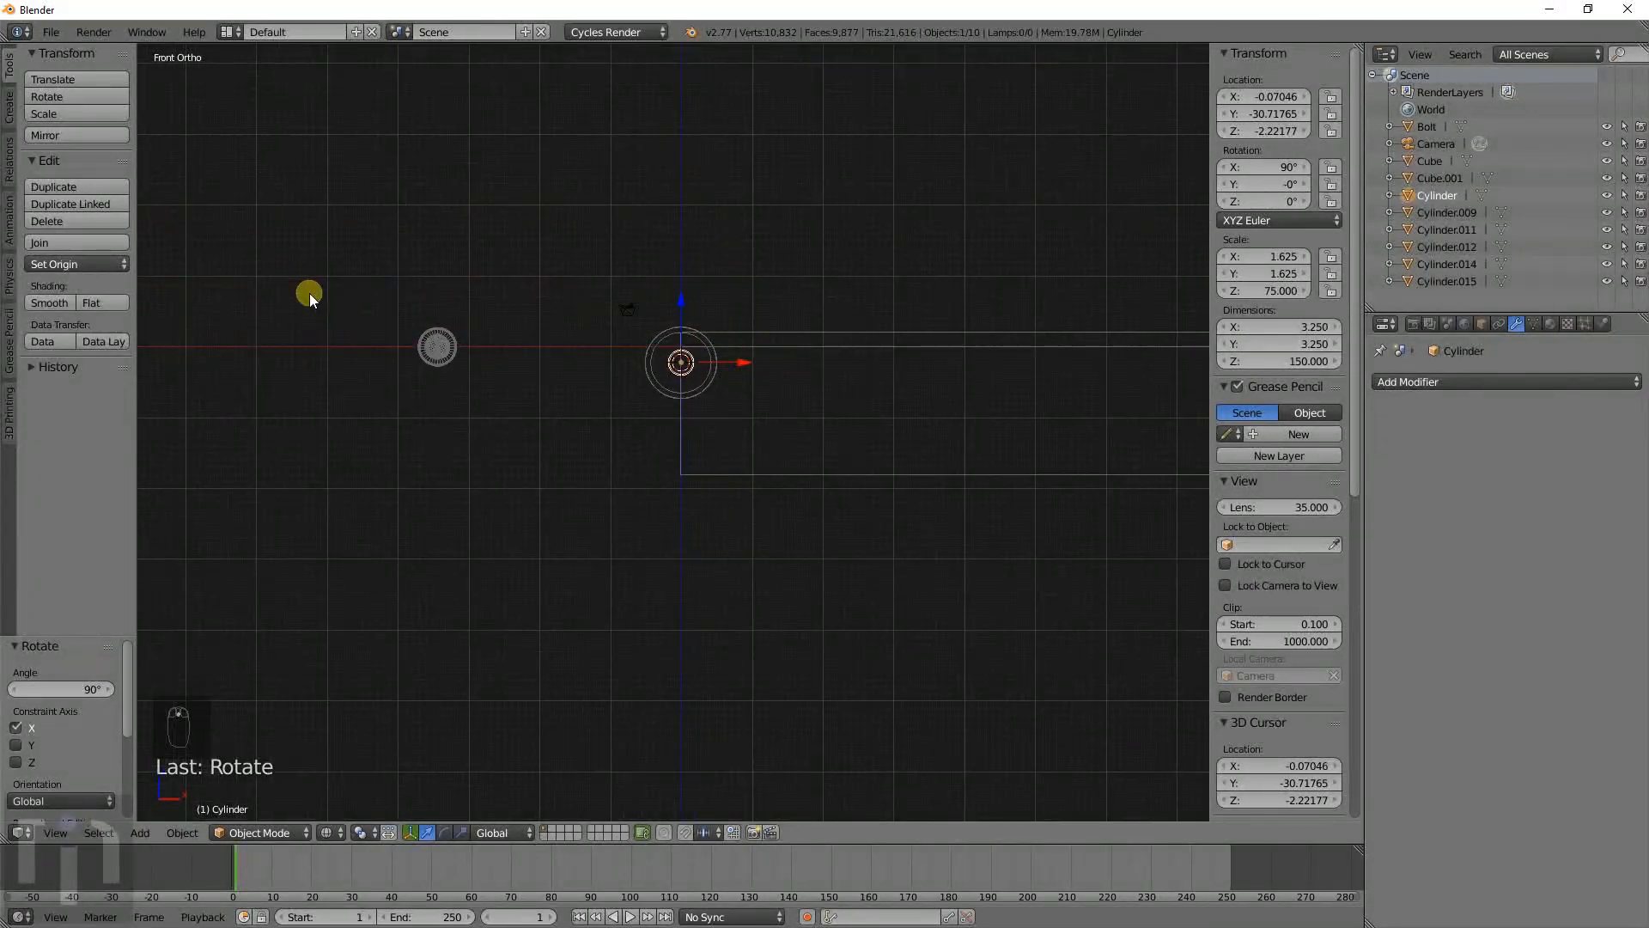
mouse_move(575, 369)
middle_down()
mouse_move(750, 417)
mouse_move(878, 367)
mouse_move(885, 420)
mouse_move(784, 434)
mouse_move(735, 482)
mouse_move(780, 378)
mouse_move(796, 395)
middle_up()
key(g)
click(884, 391)
scroll(891, 398, up, 3)
scroll(863, 414, down, 3)
key(z)
scroll(735, 482, up, 3)
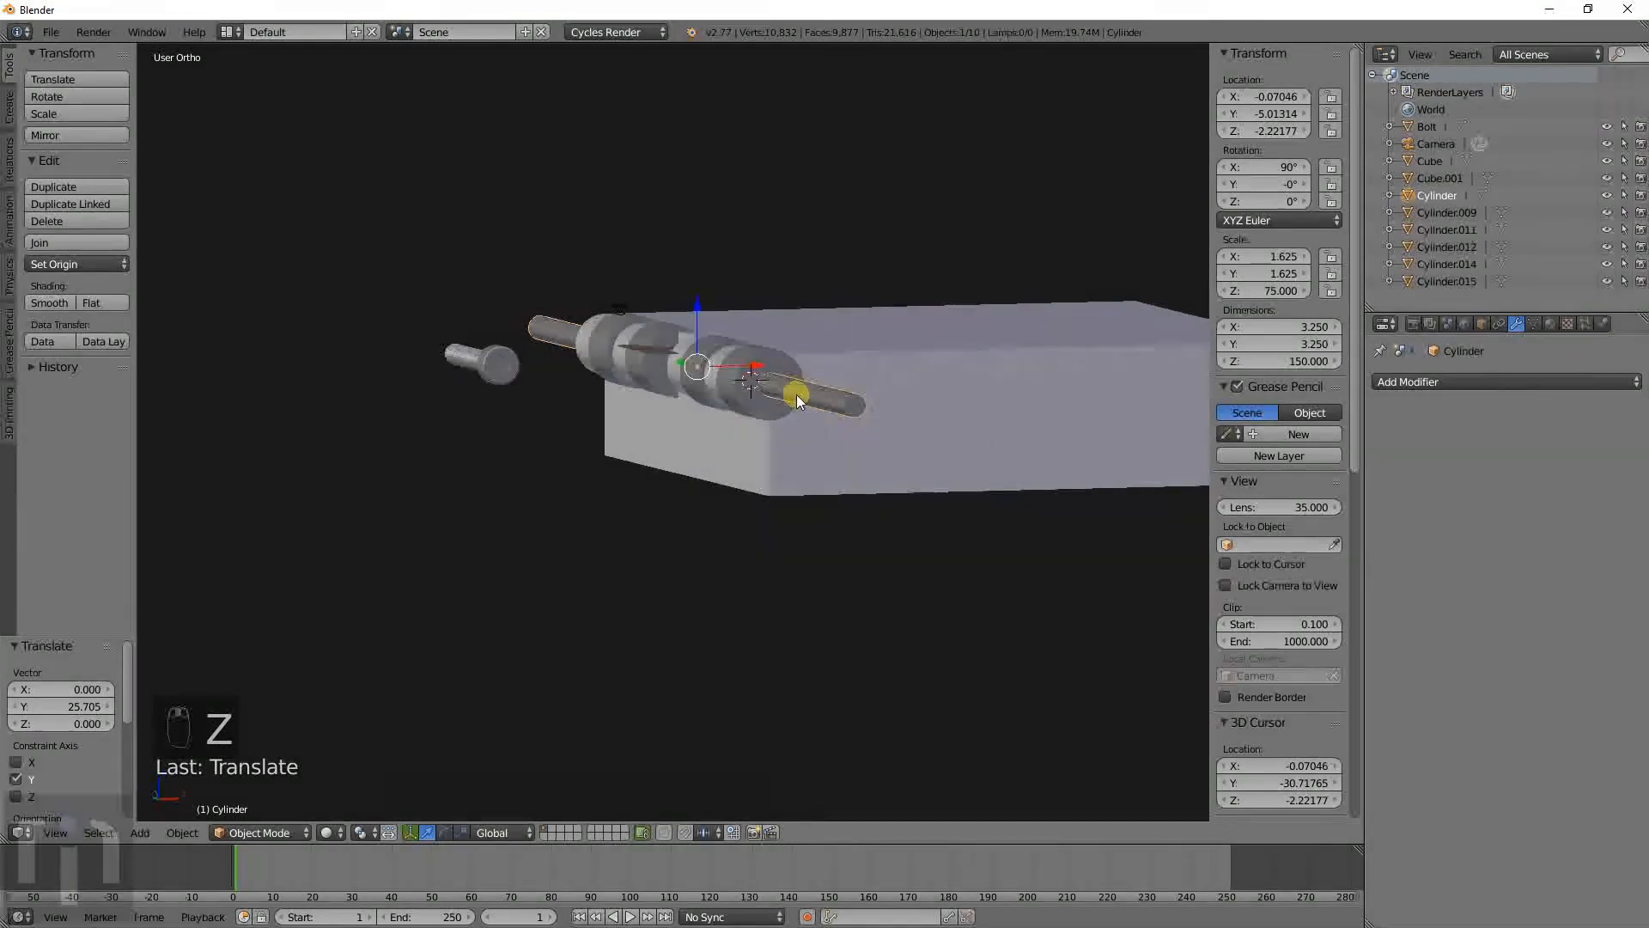
scroll(797, 395, up, 3)
Cut the pin hole through the lower slab's knuckles with an applied Boolean Difference modifier using the long cylinder.
right_click(987, 304)
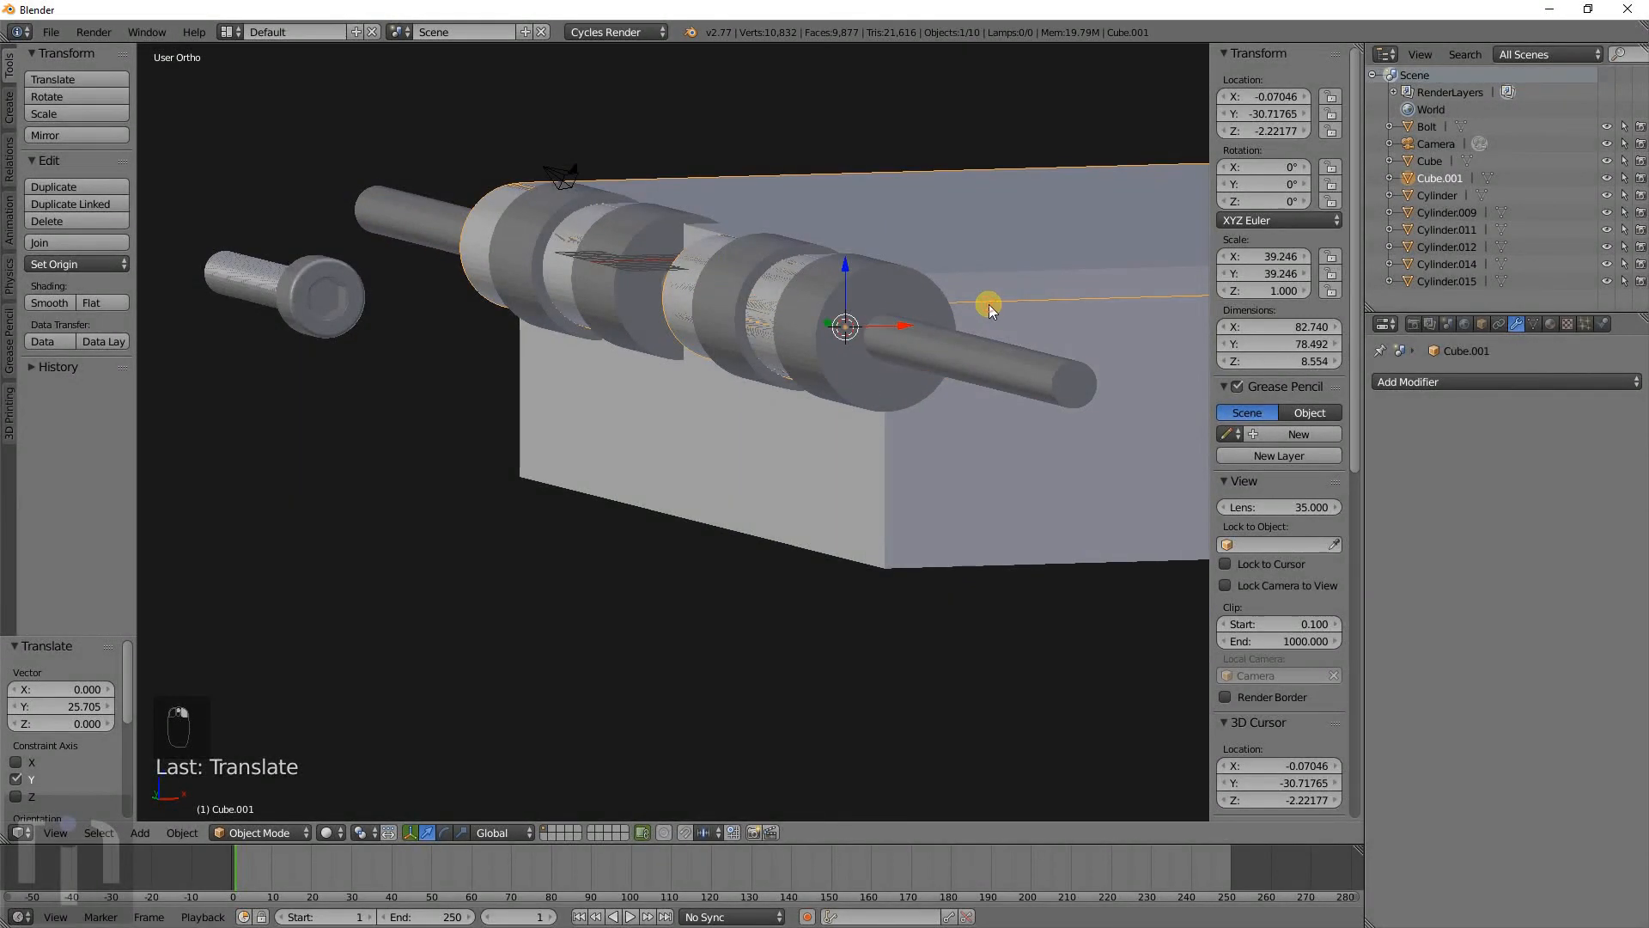
middle_drag(987, 304, 961, 349)
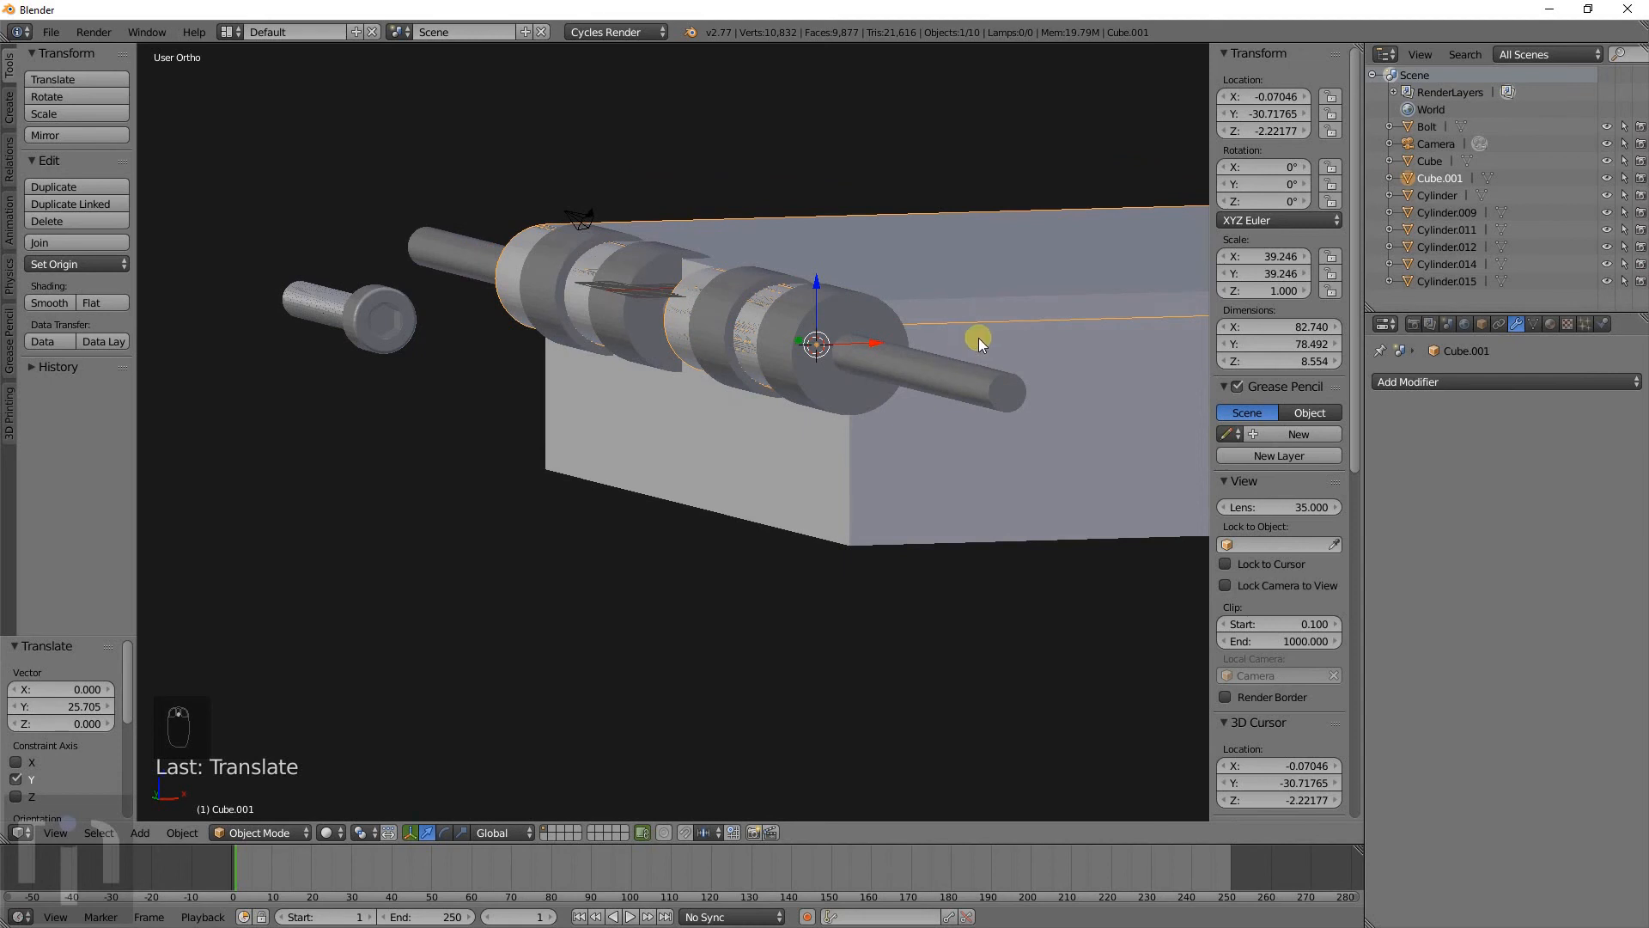
right_click(948, 340)
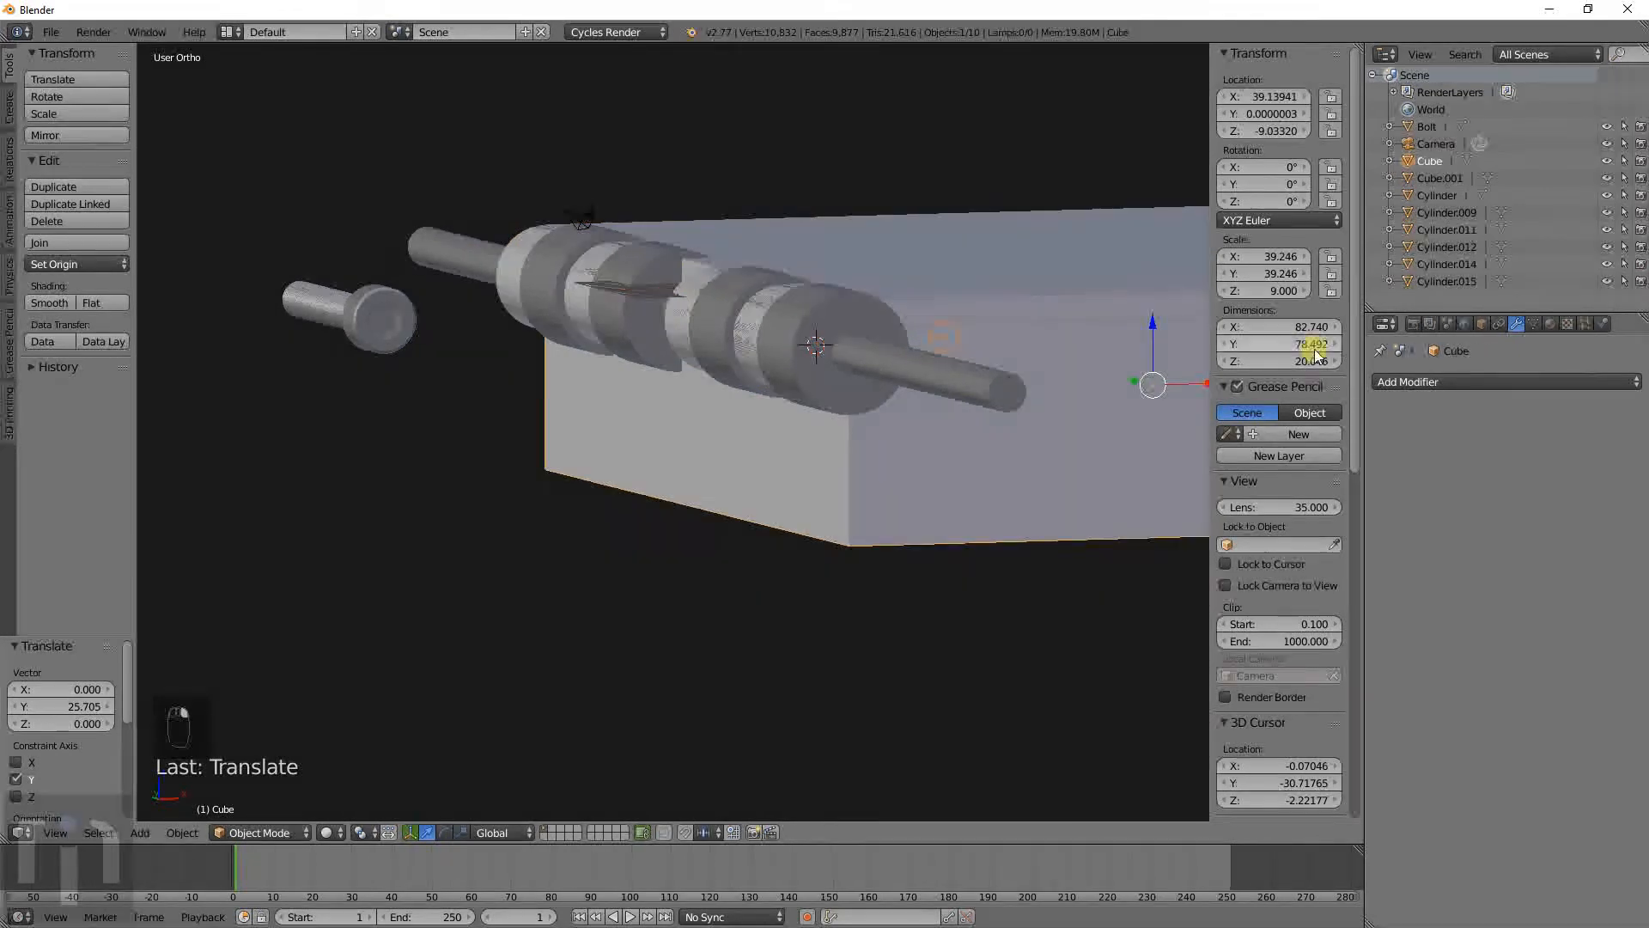
right_click(908, 371)
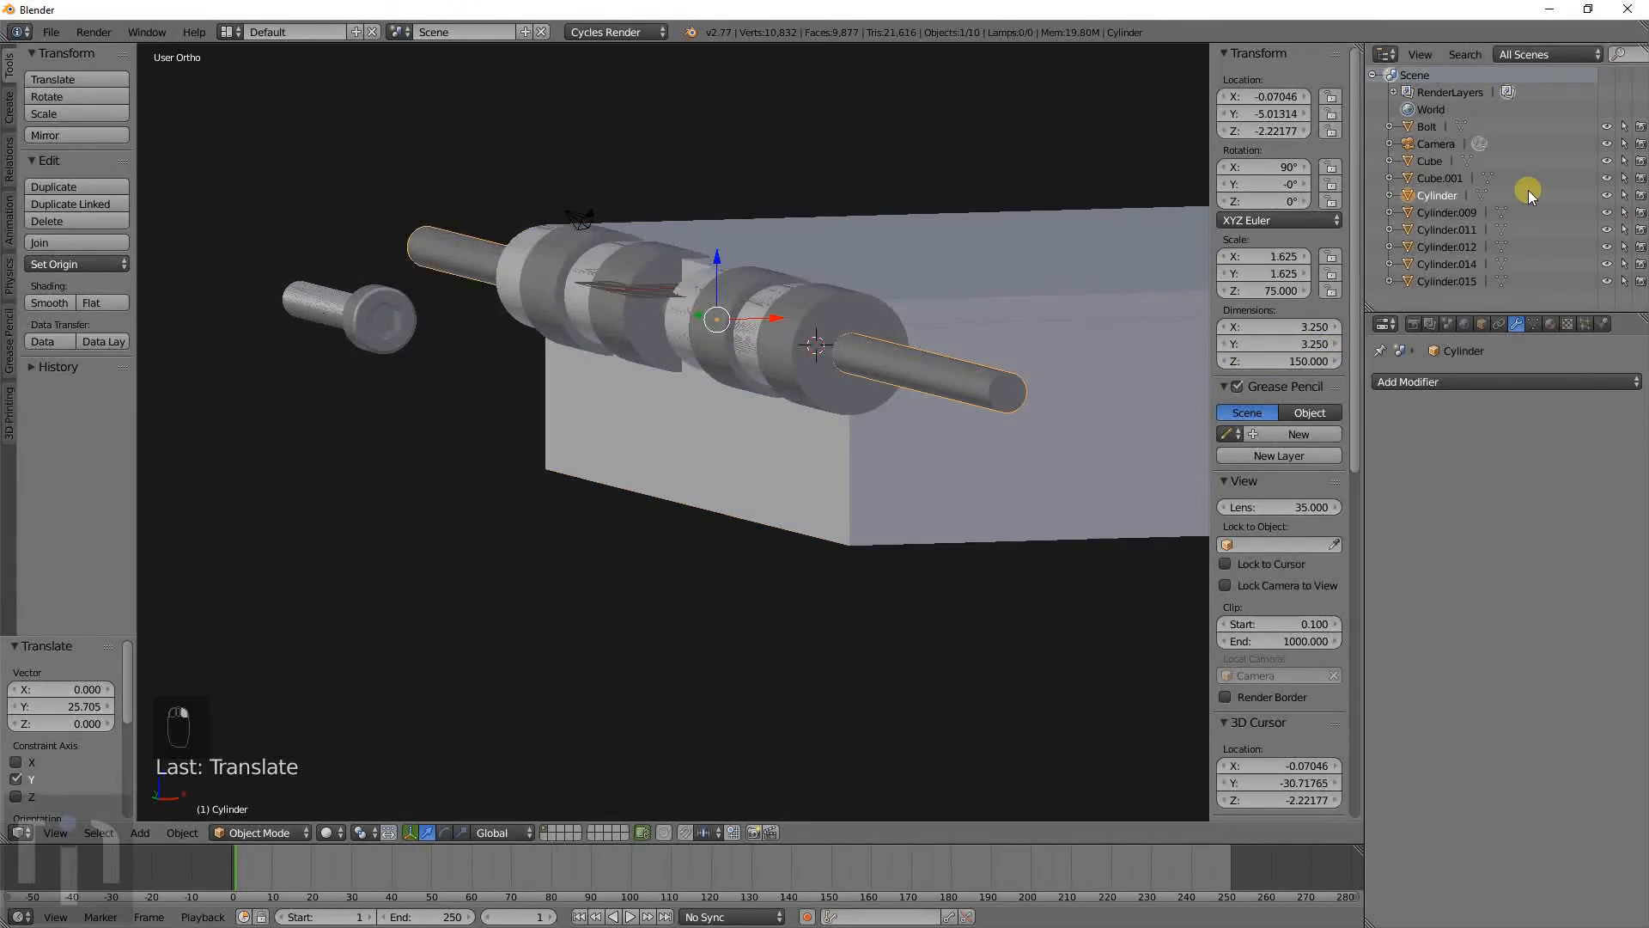
right_click(1058, 358)
click(1448, 382)
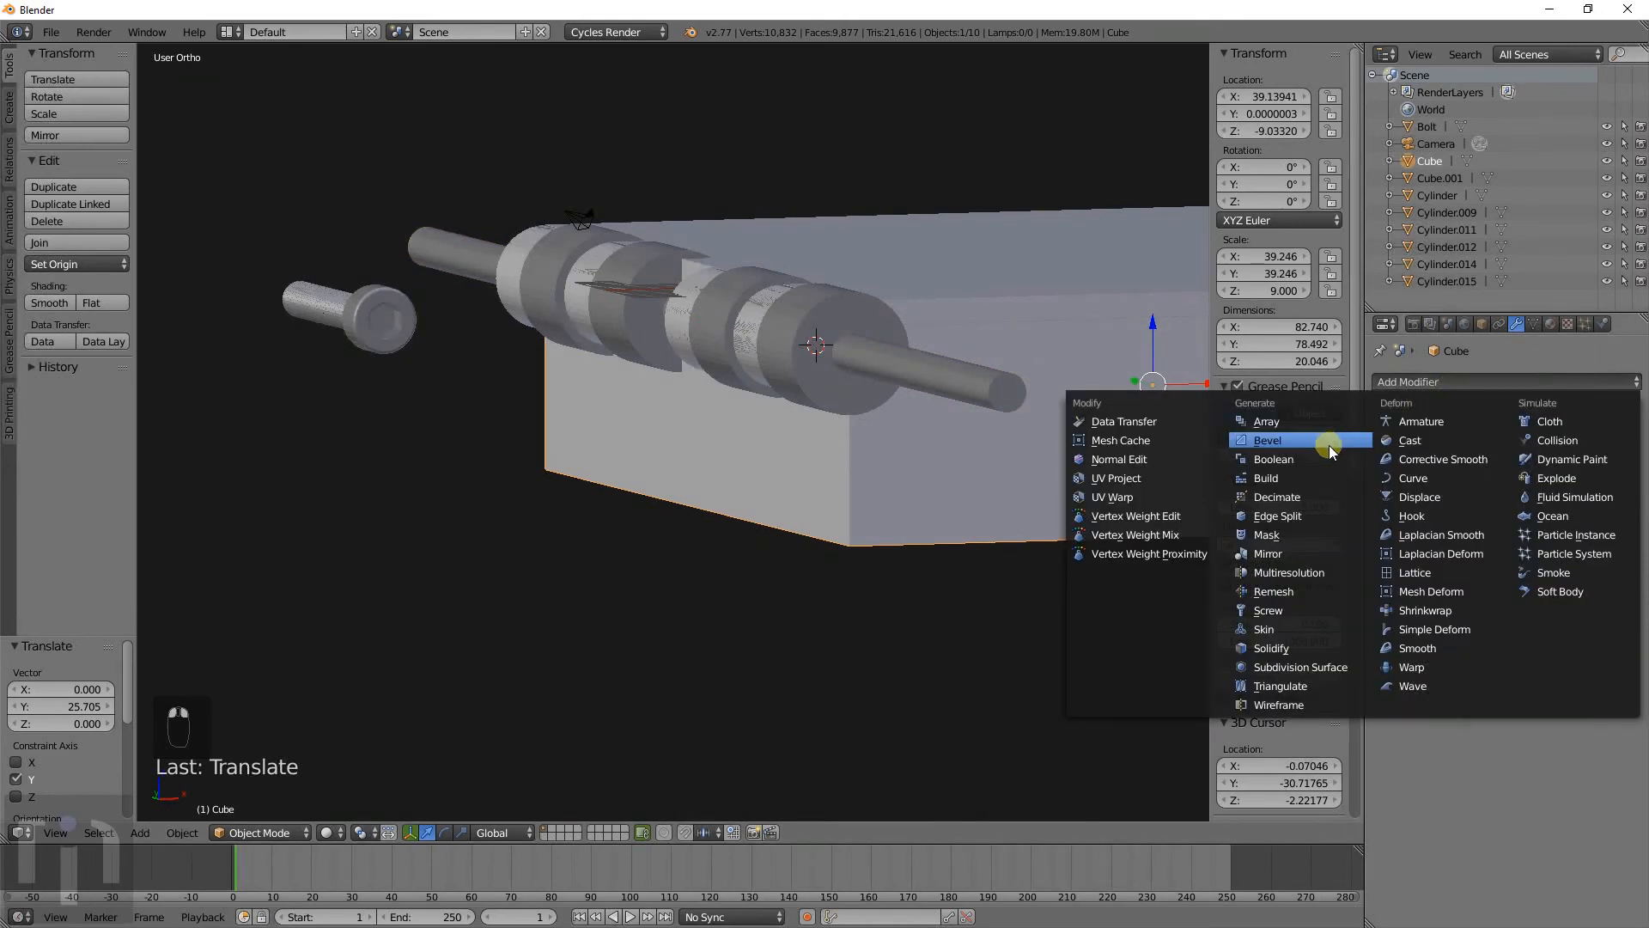
click(1299, 464)
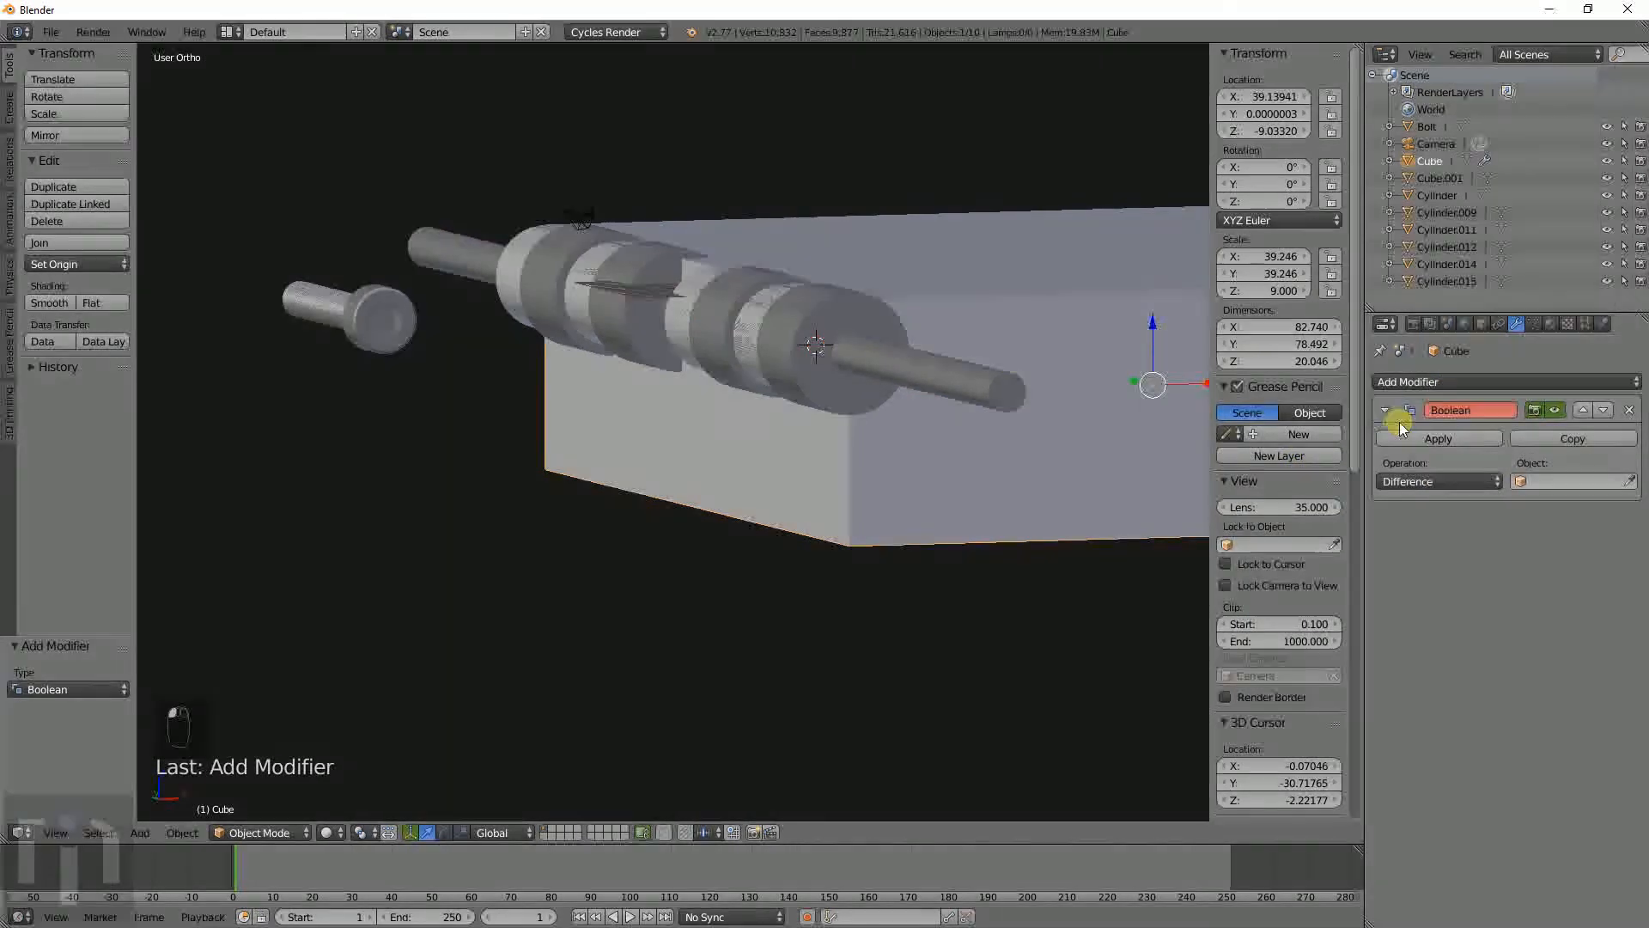
click(1556, 482)
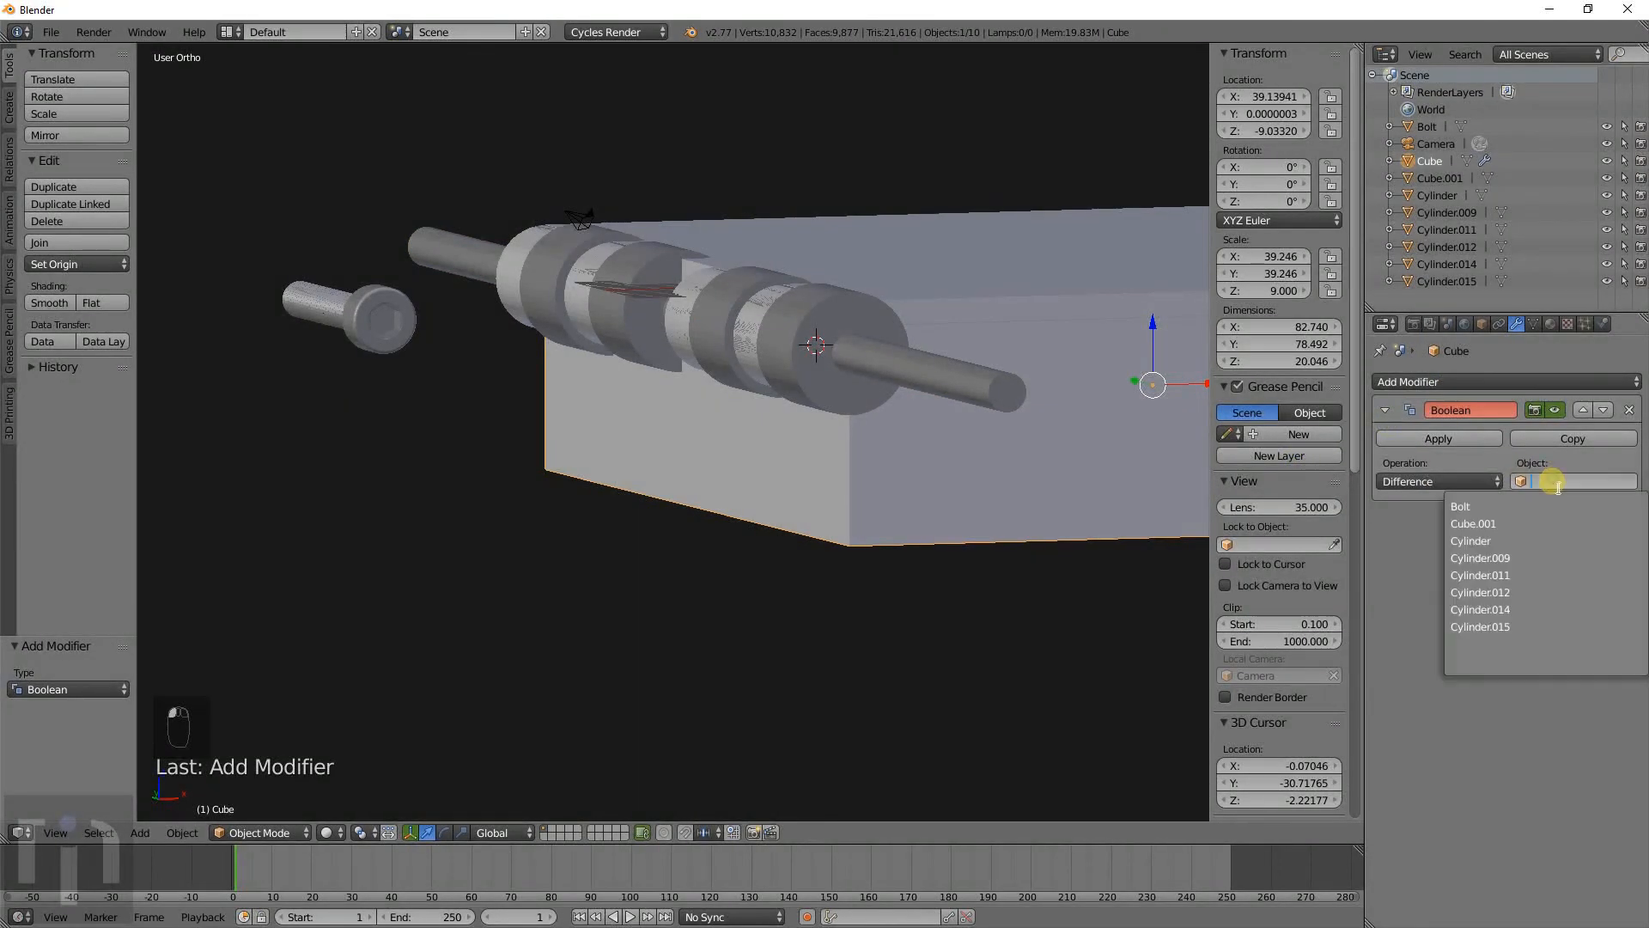
click(1509, 544)
key(z)
mouse_move(983, 435)
middle_down()
mouse_move(934, 485)
mouse_move(845, 441)
mouse_move(846, 471)
mouse_move(950, 455)
mouse_move(962, 472)
mouse_move(1030, 446)
mouse_move(1075, 467)
mouse_move(960, 449)
middle_up()
click(1417, 445)
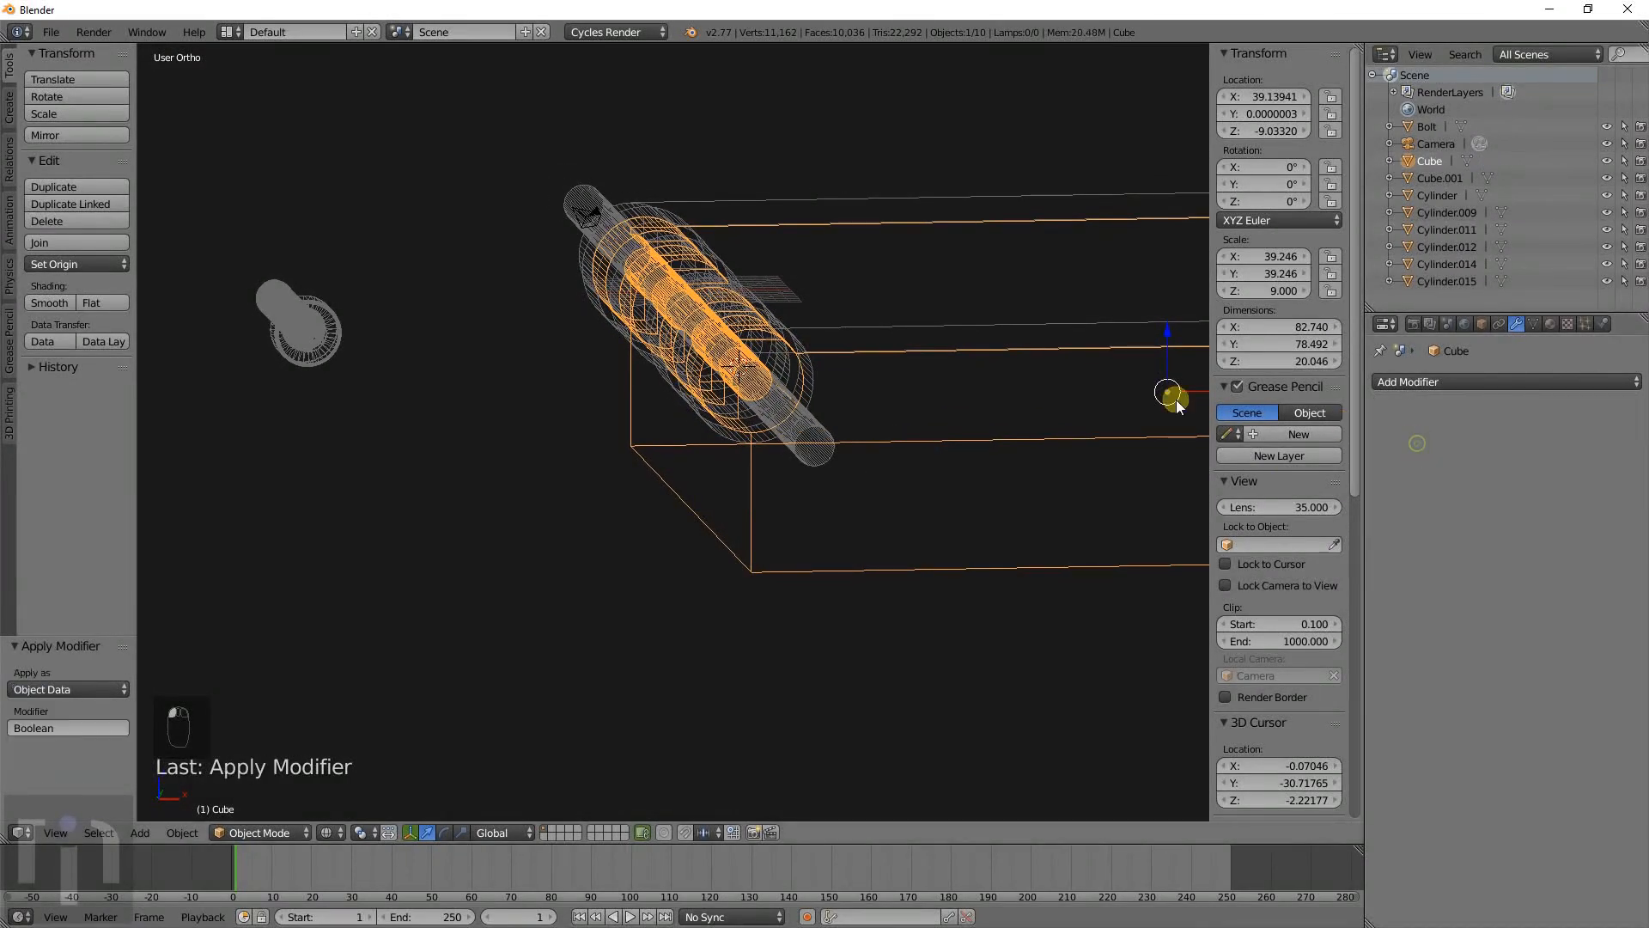
Cut the pin hole through the upper slab's knuckles by subtracting the long cylinder with an applied Boolean Difference modifier.
right_click(876, 314)
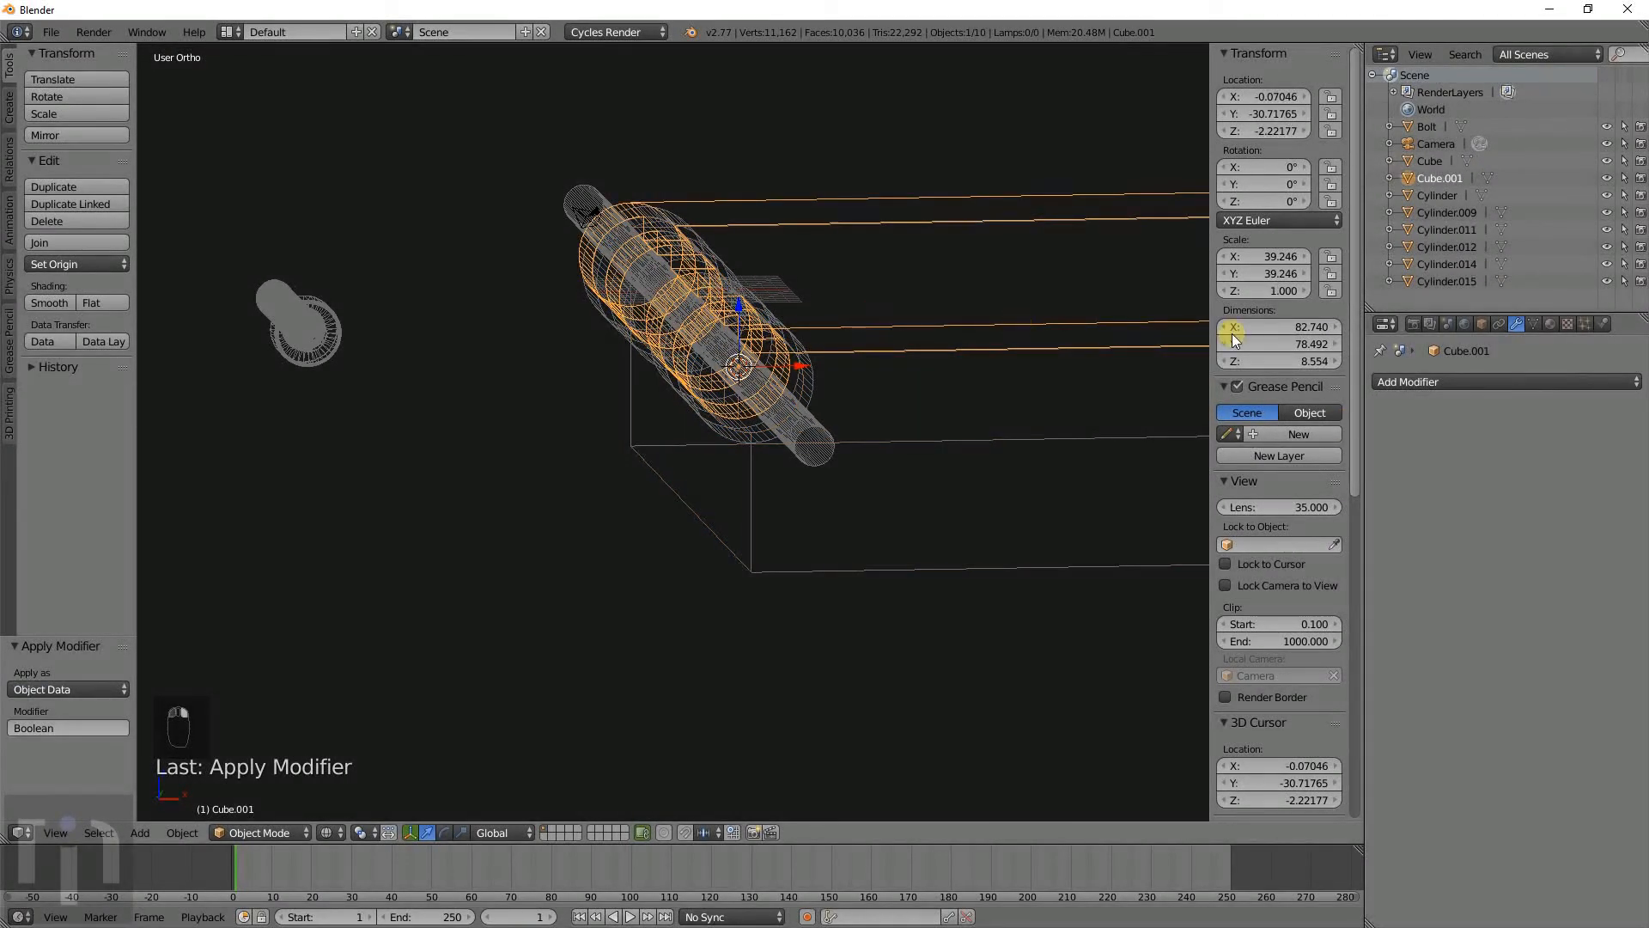
click(1485, 381)
click(1297, 461)
click(1425, 480)
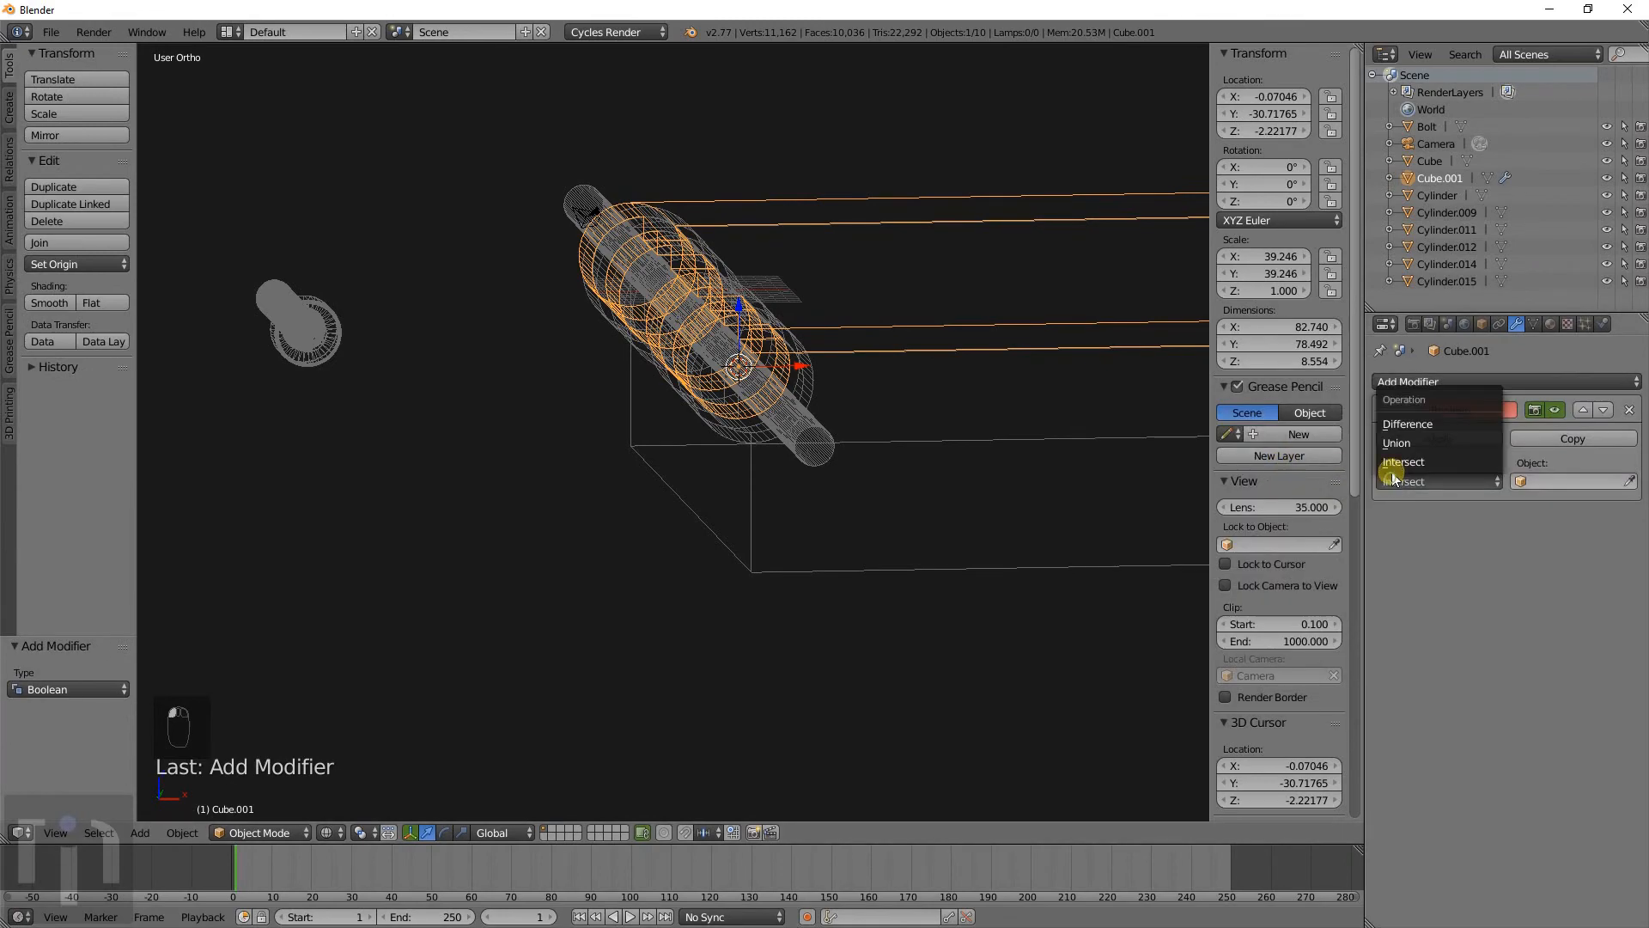
click(1400, 424)
click(1546, 480)
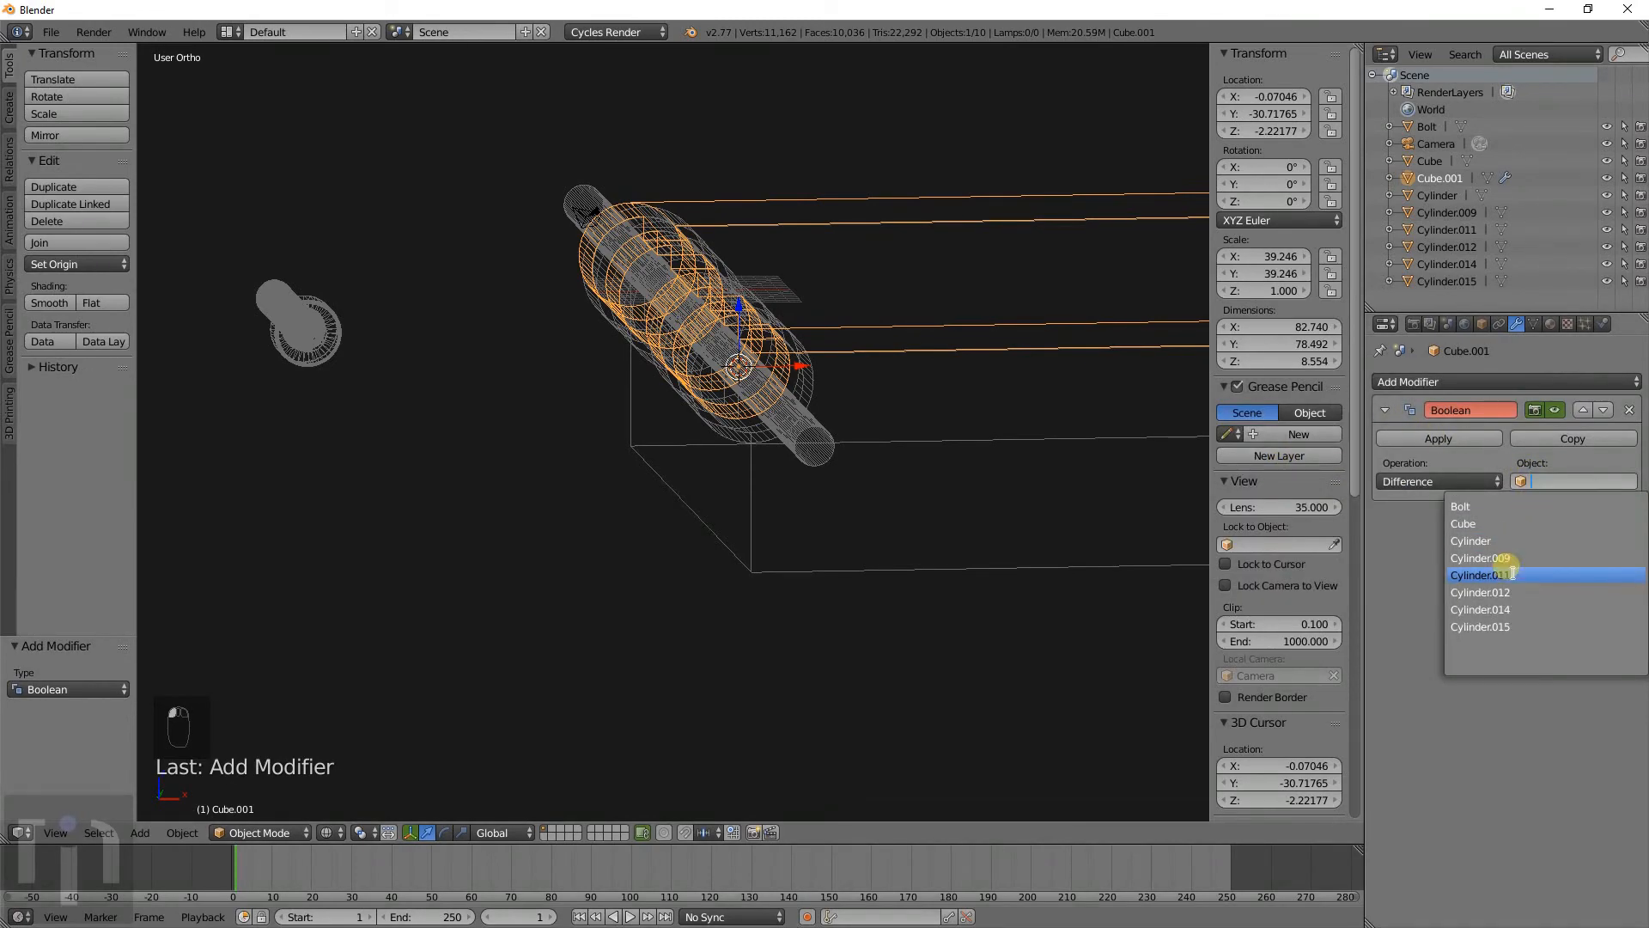
click(1505, 541)
middle_drag(825, 467, 882, 499)
click(1438, 438)
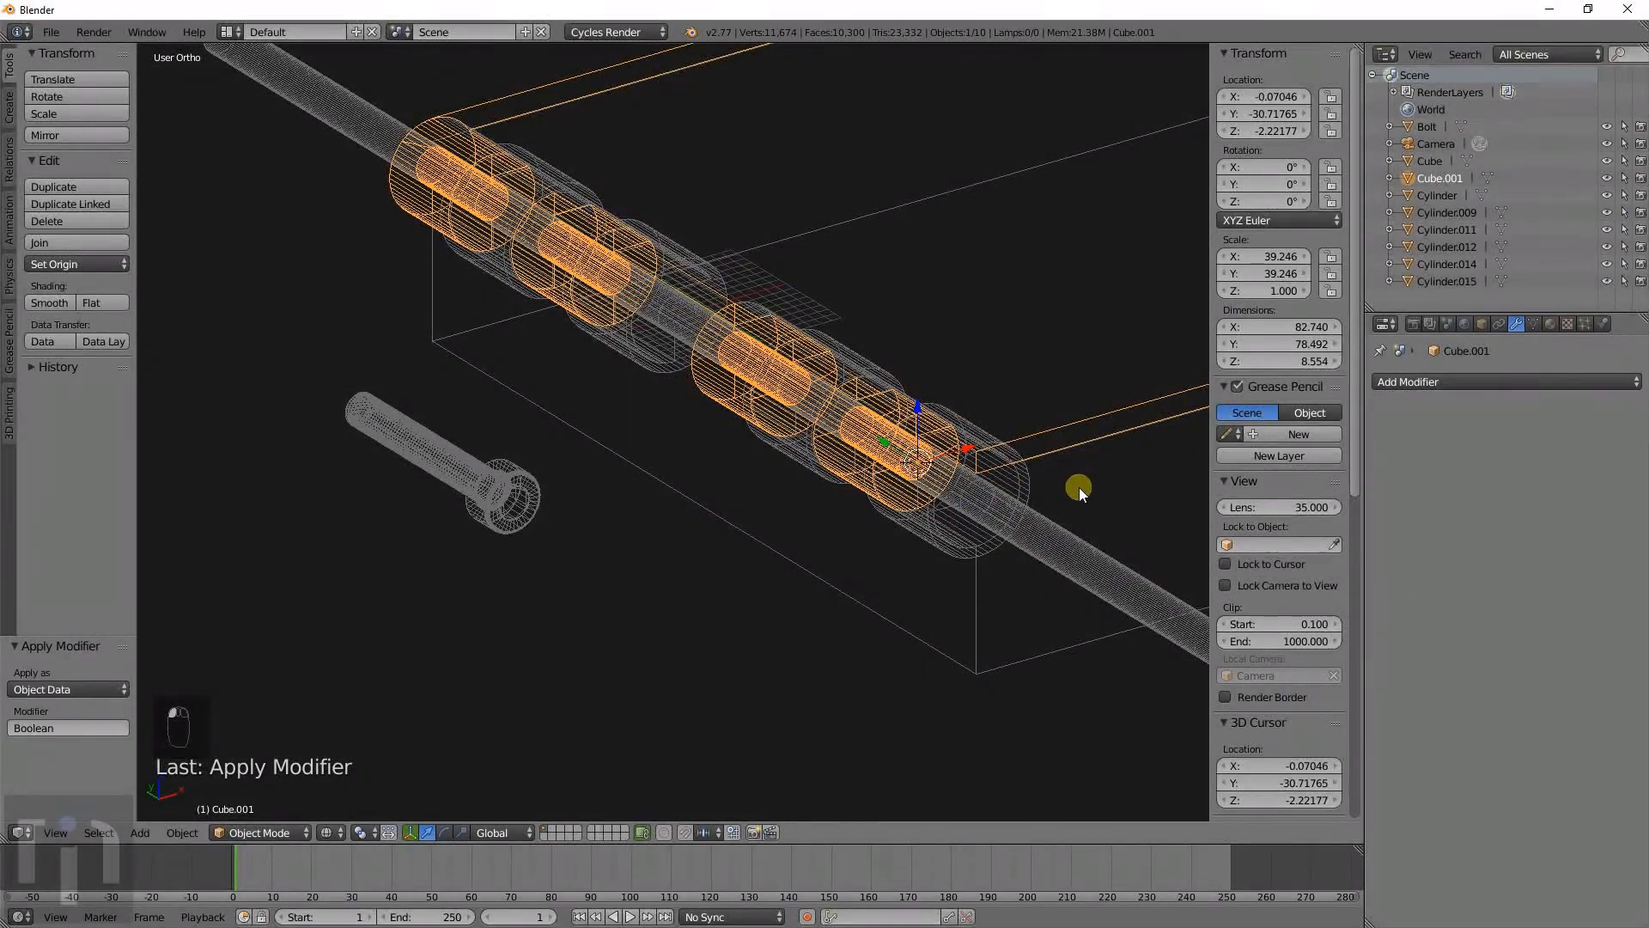
Delete the long pin cylinder and show the model shaded.
right_click(1060, 541)
key(x)
click(1061, 550)
key(z)
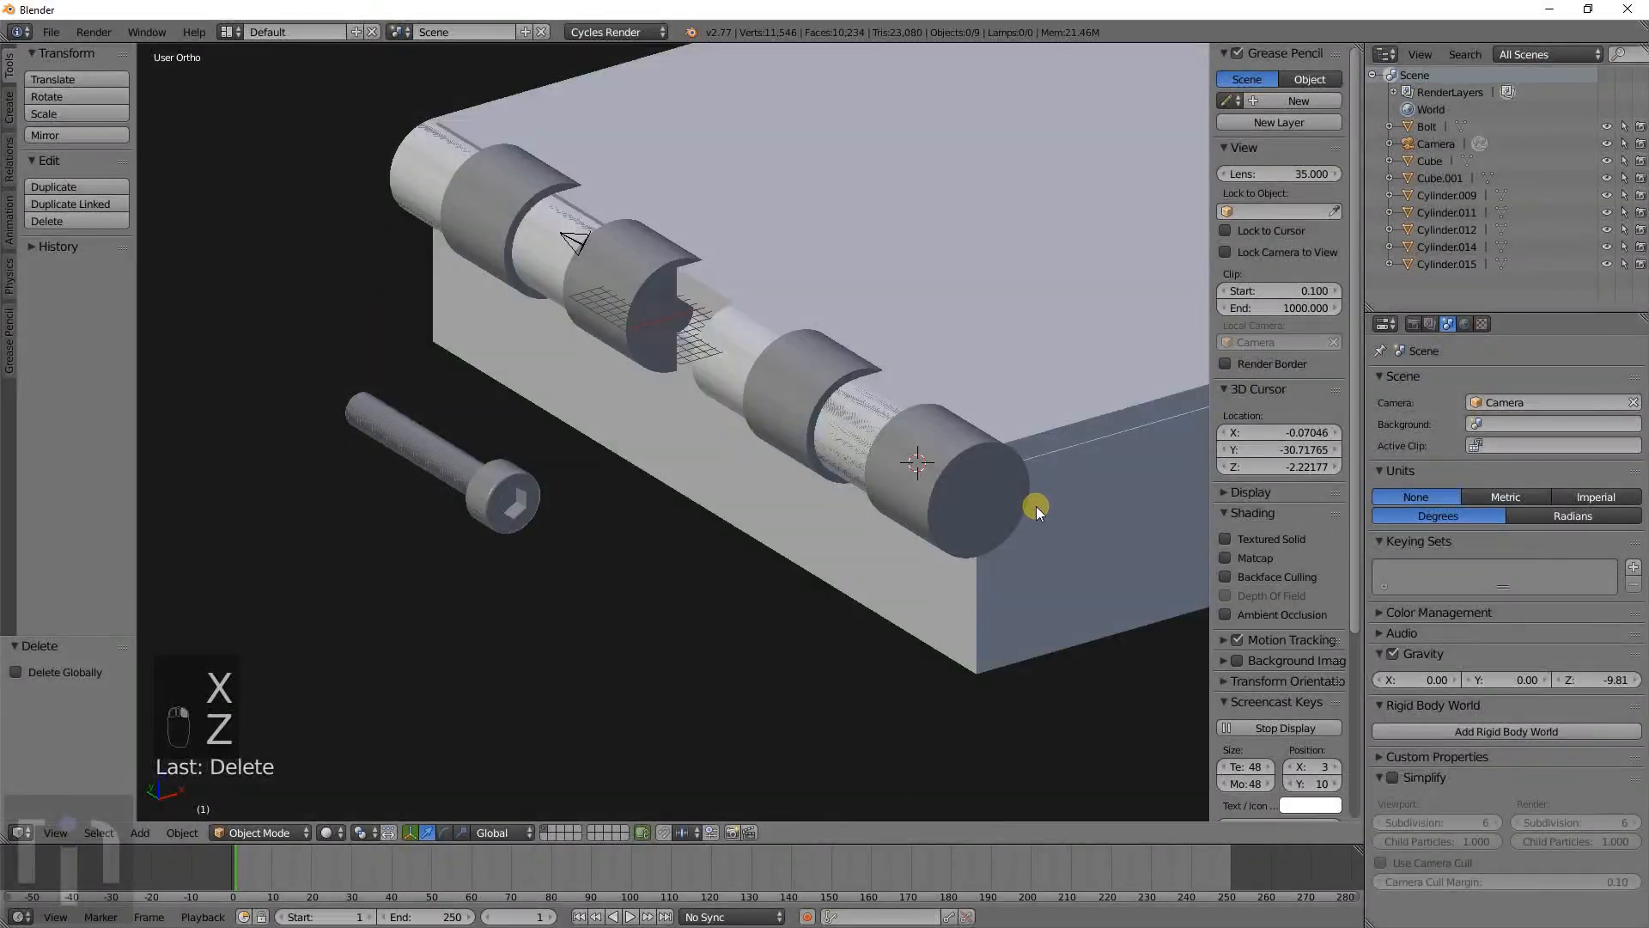
Try rotating the upper slab about the Y axis to test the hinge.
right_click(1039, 438)
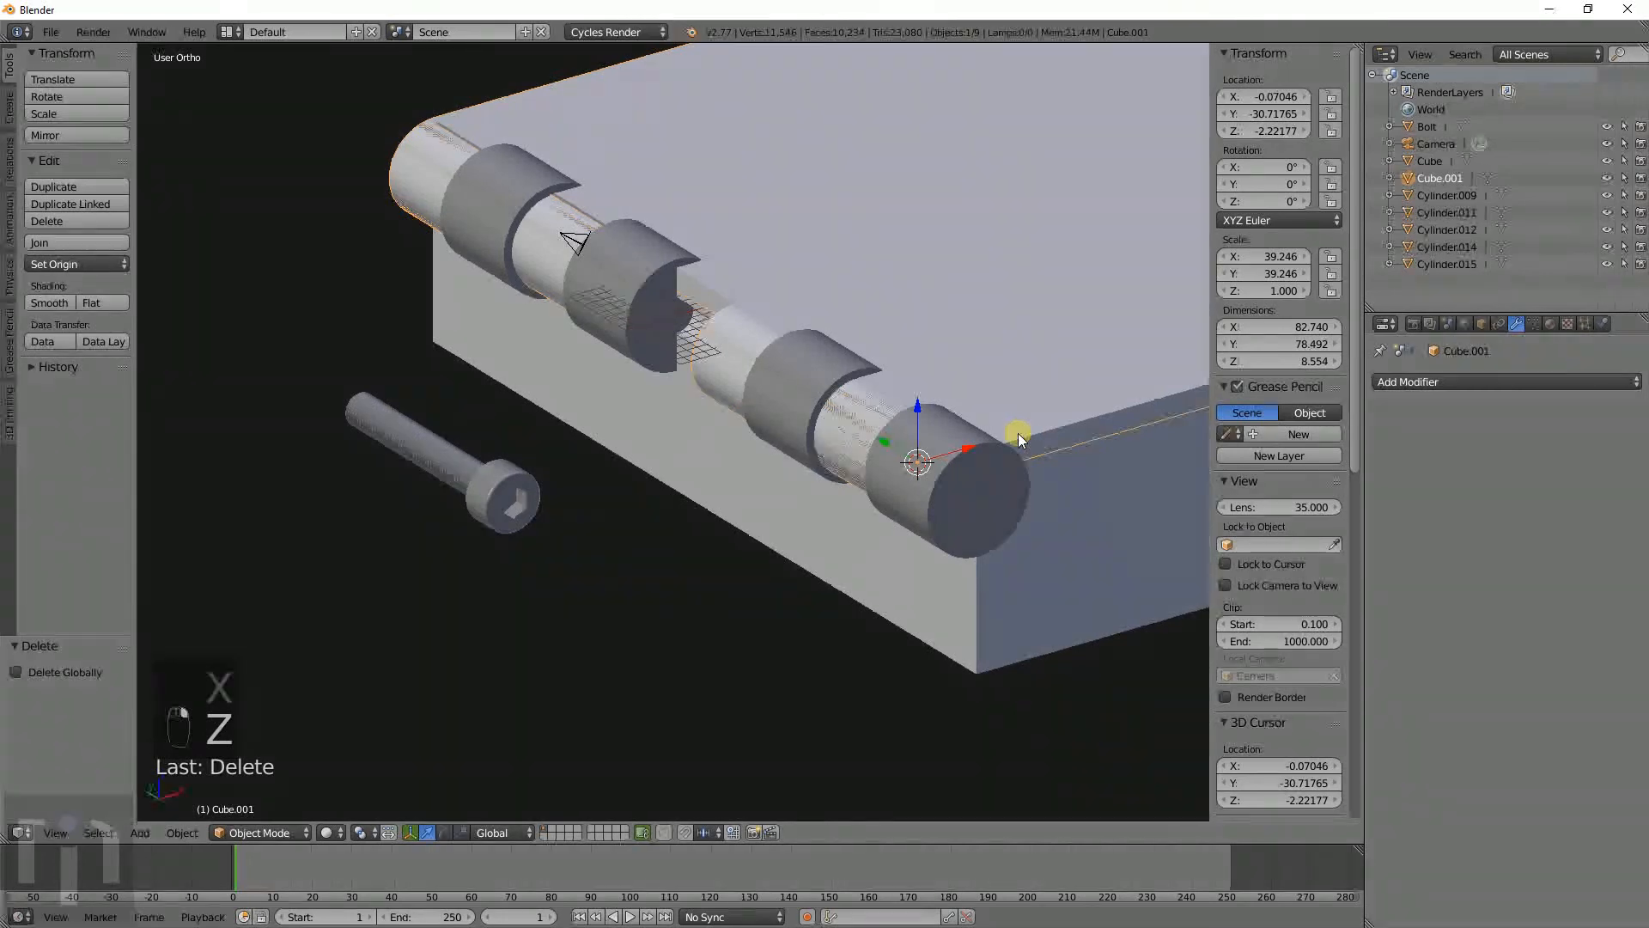
middle_drag(994, 517, 934, 486)
key(r)
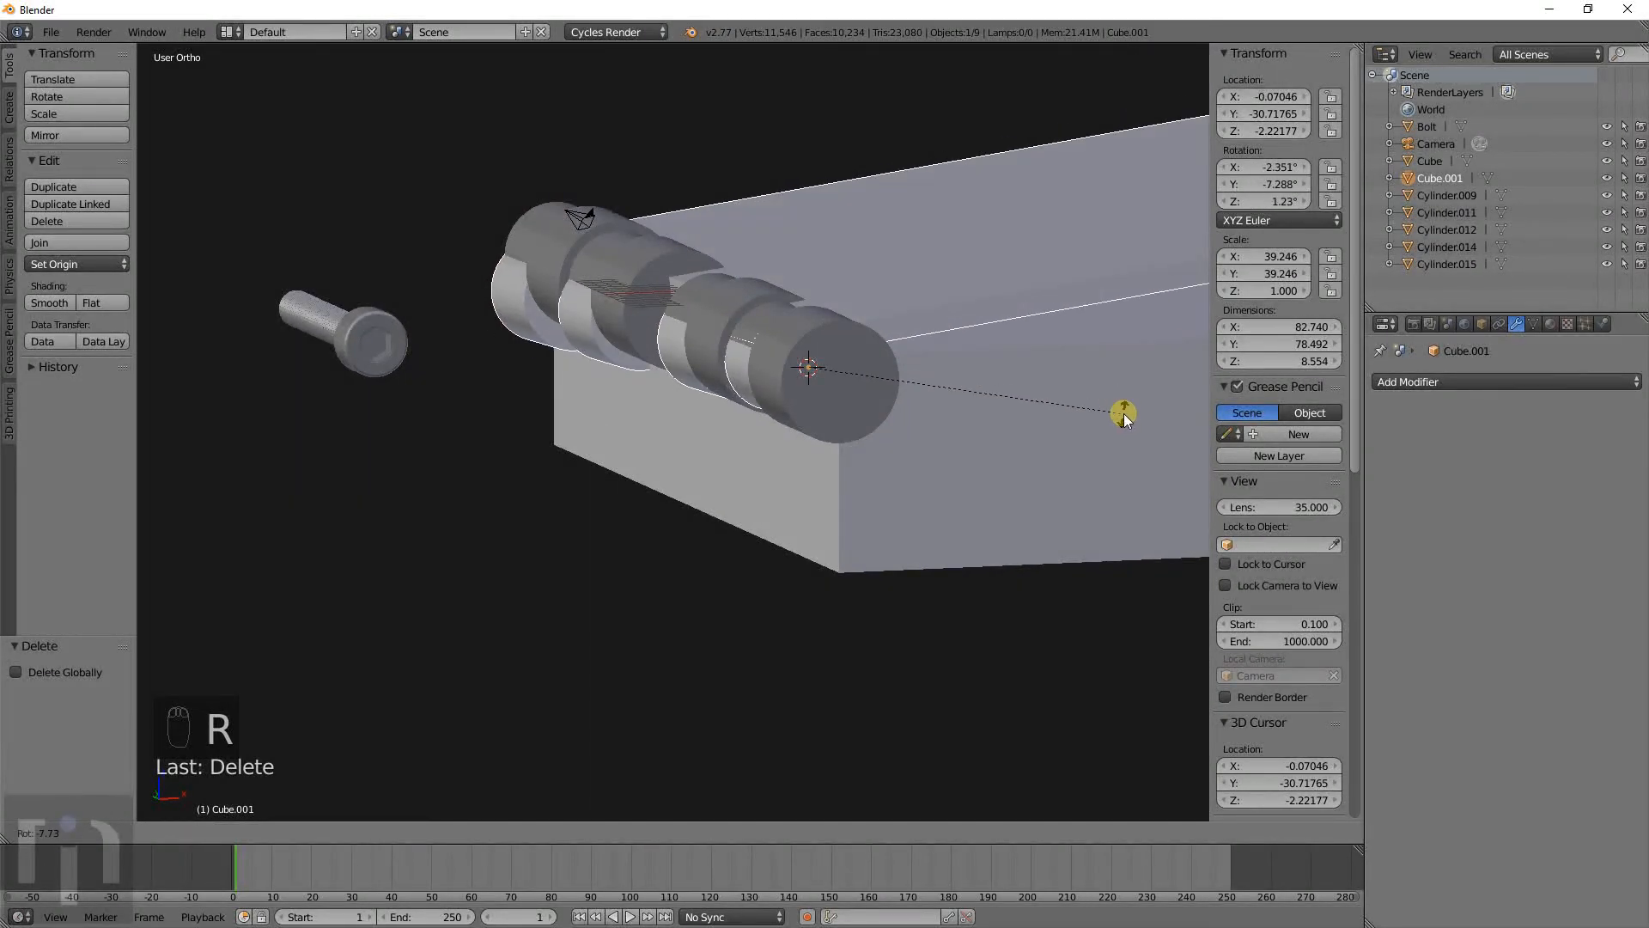
key(y)
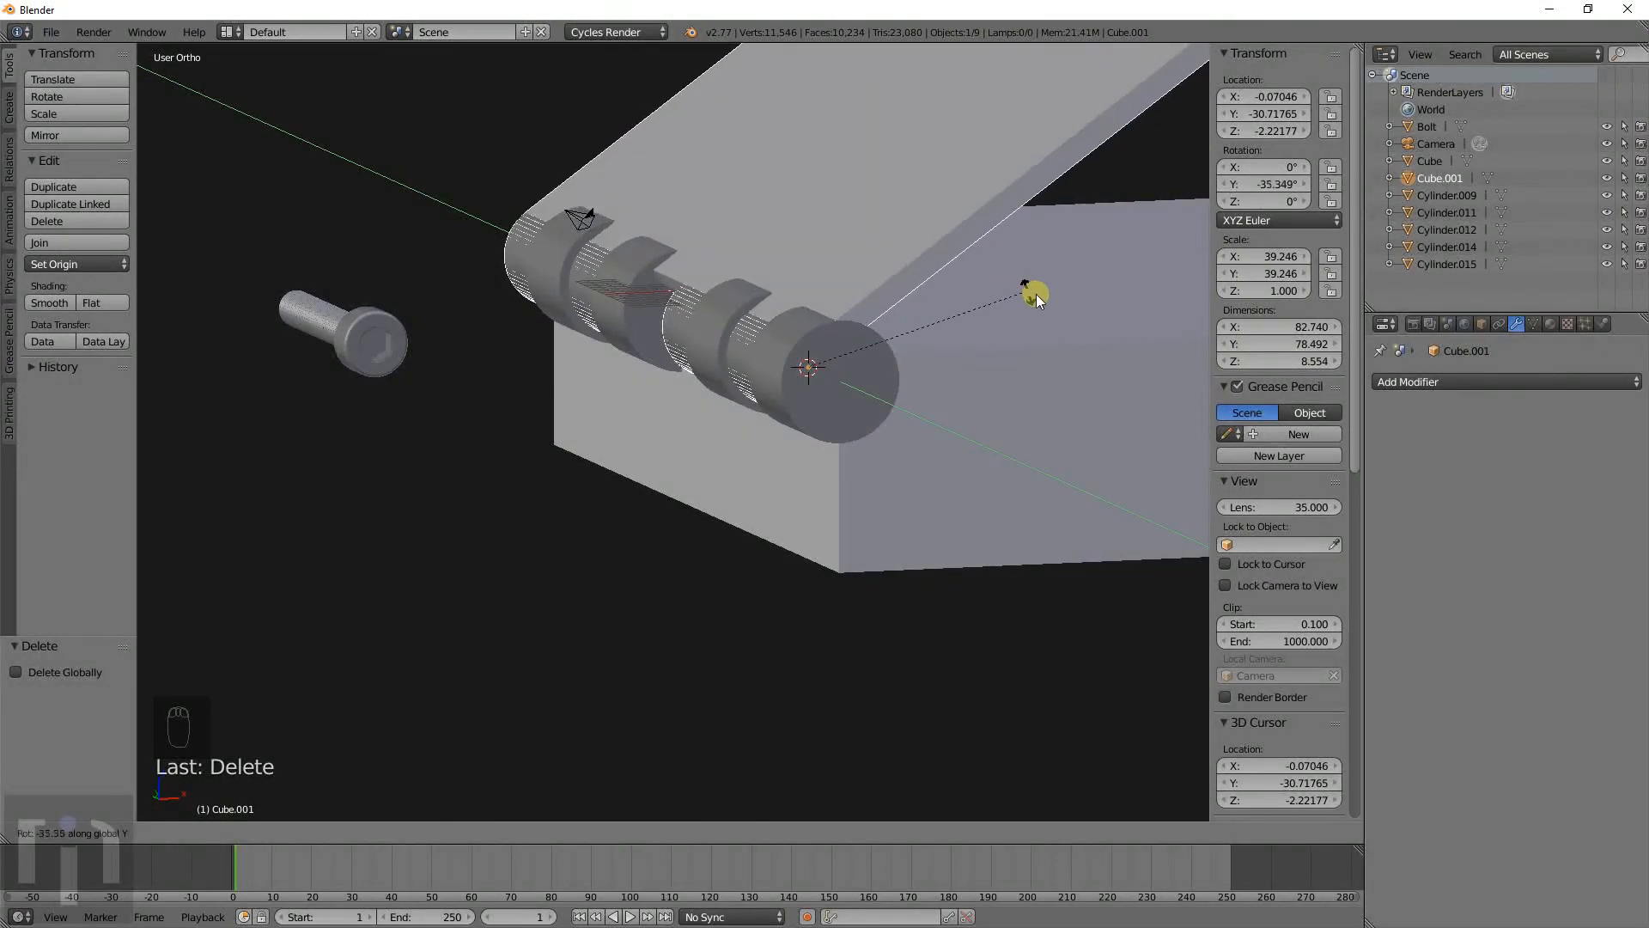
key(Escape)
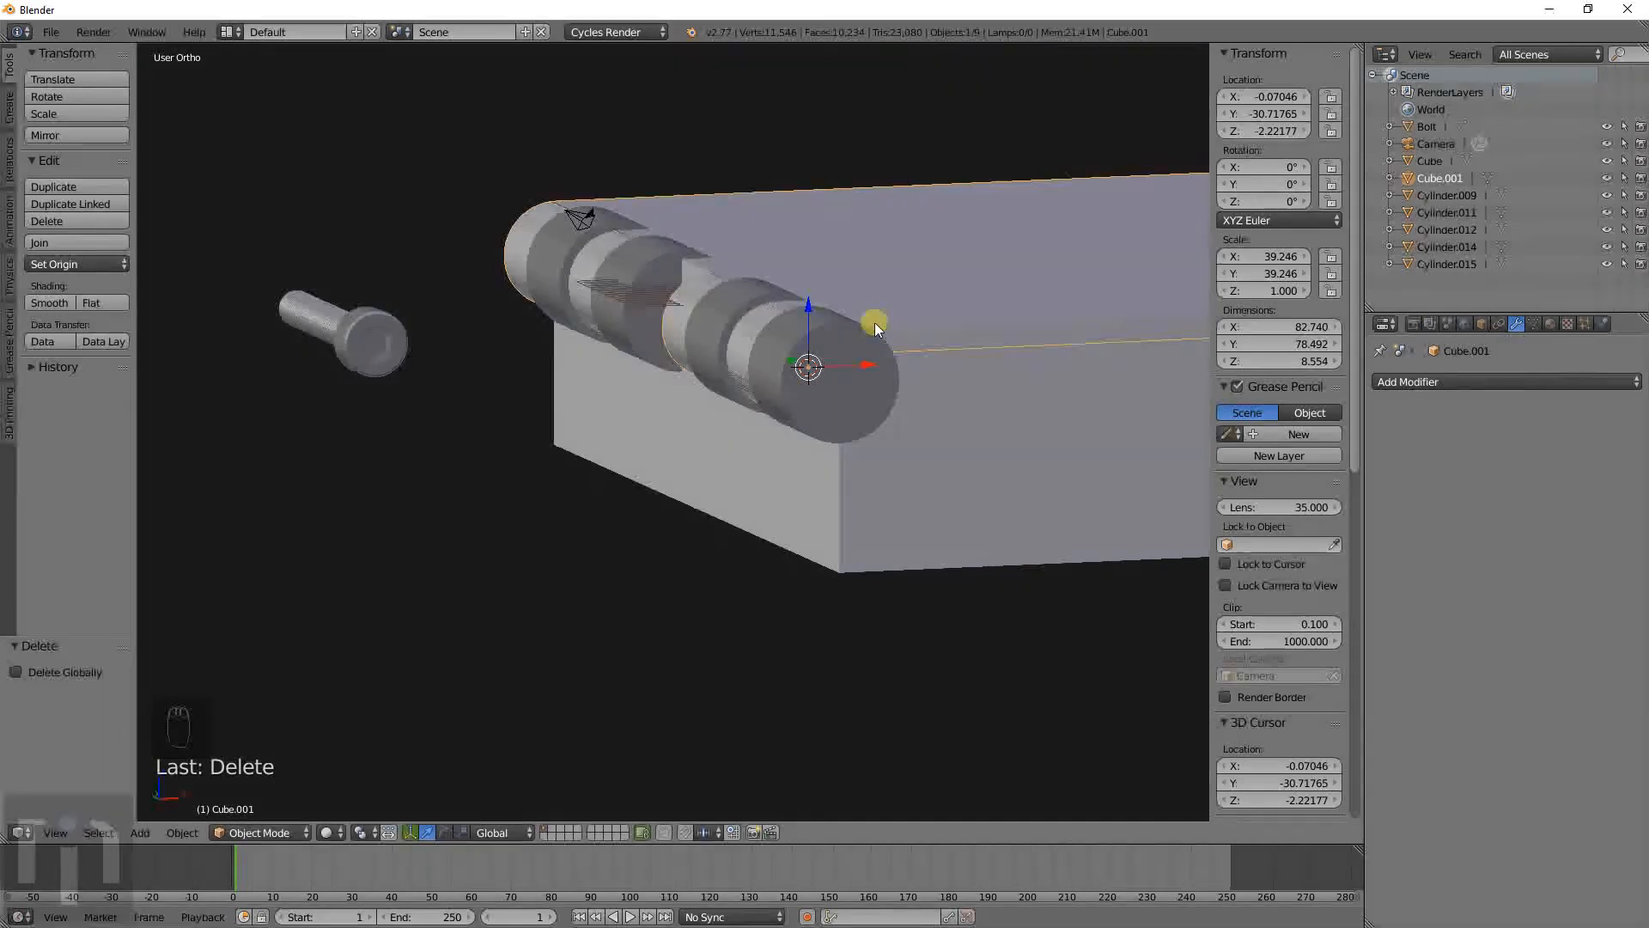
Subtract the joined enlarged cylinders (Cylinder.015) from the upper slab with a Boolean Difference modifier and apply it.
middle_drag(879, 330, 932, 369)
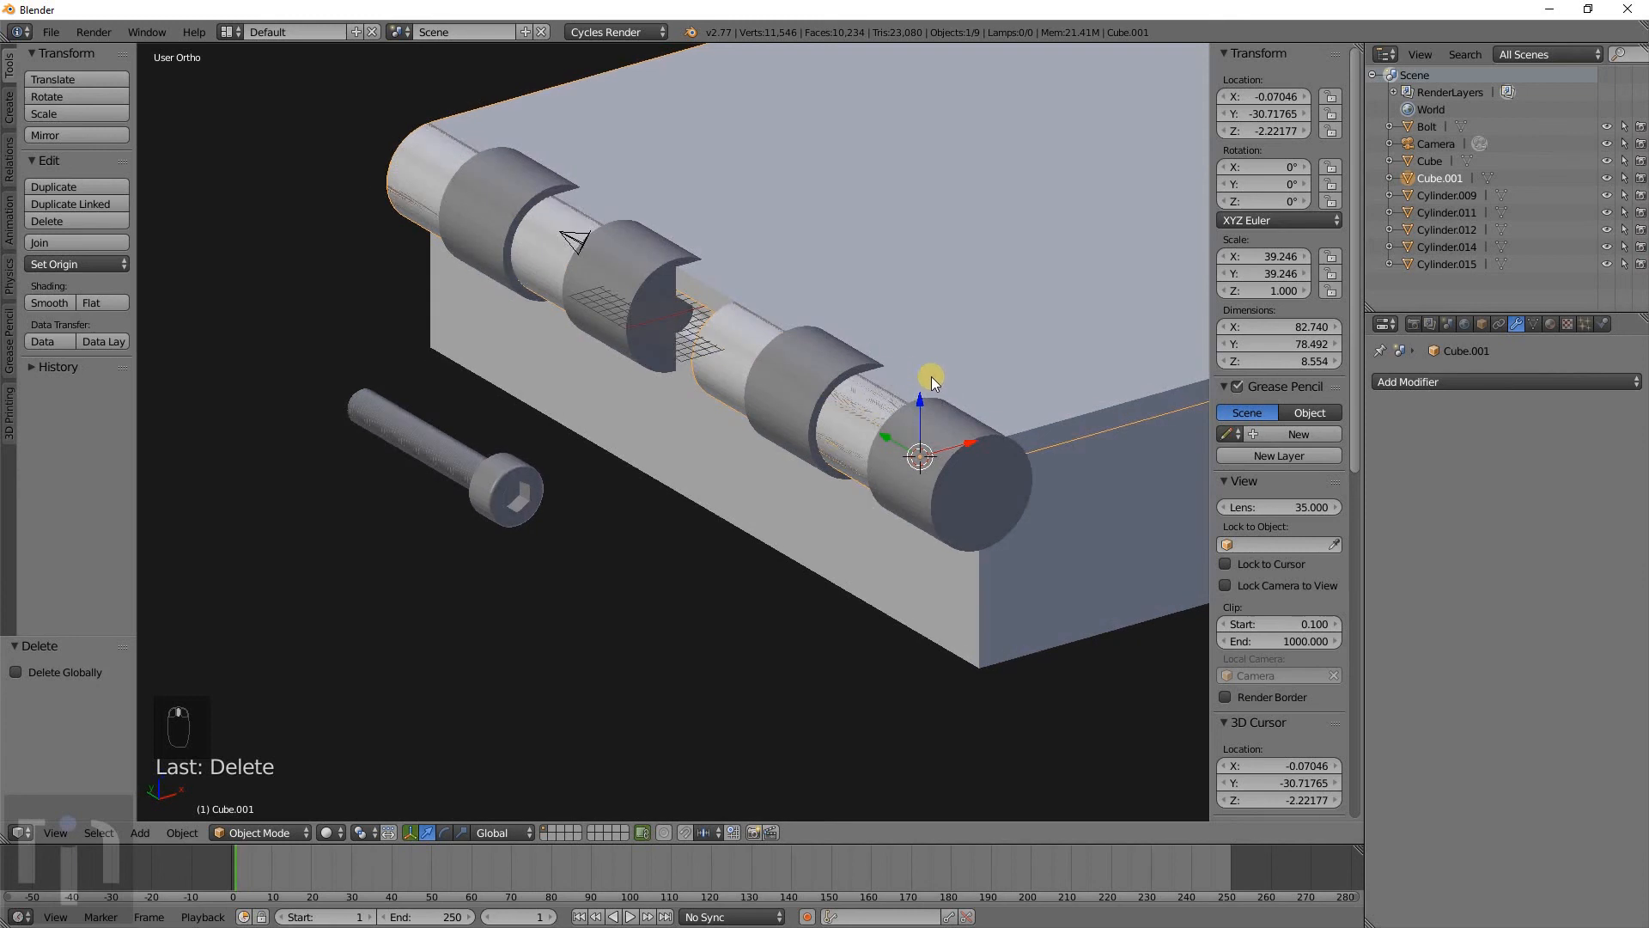
right_click(967, 434)
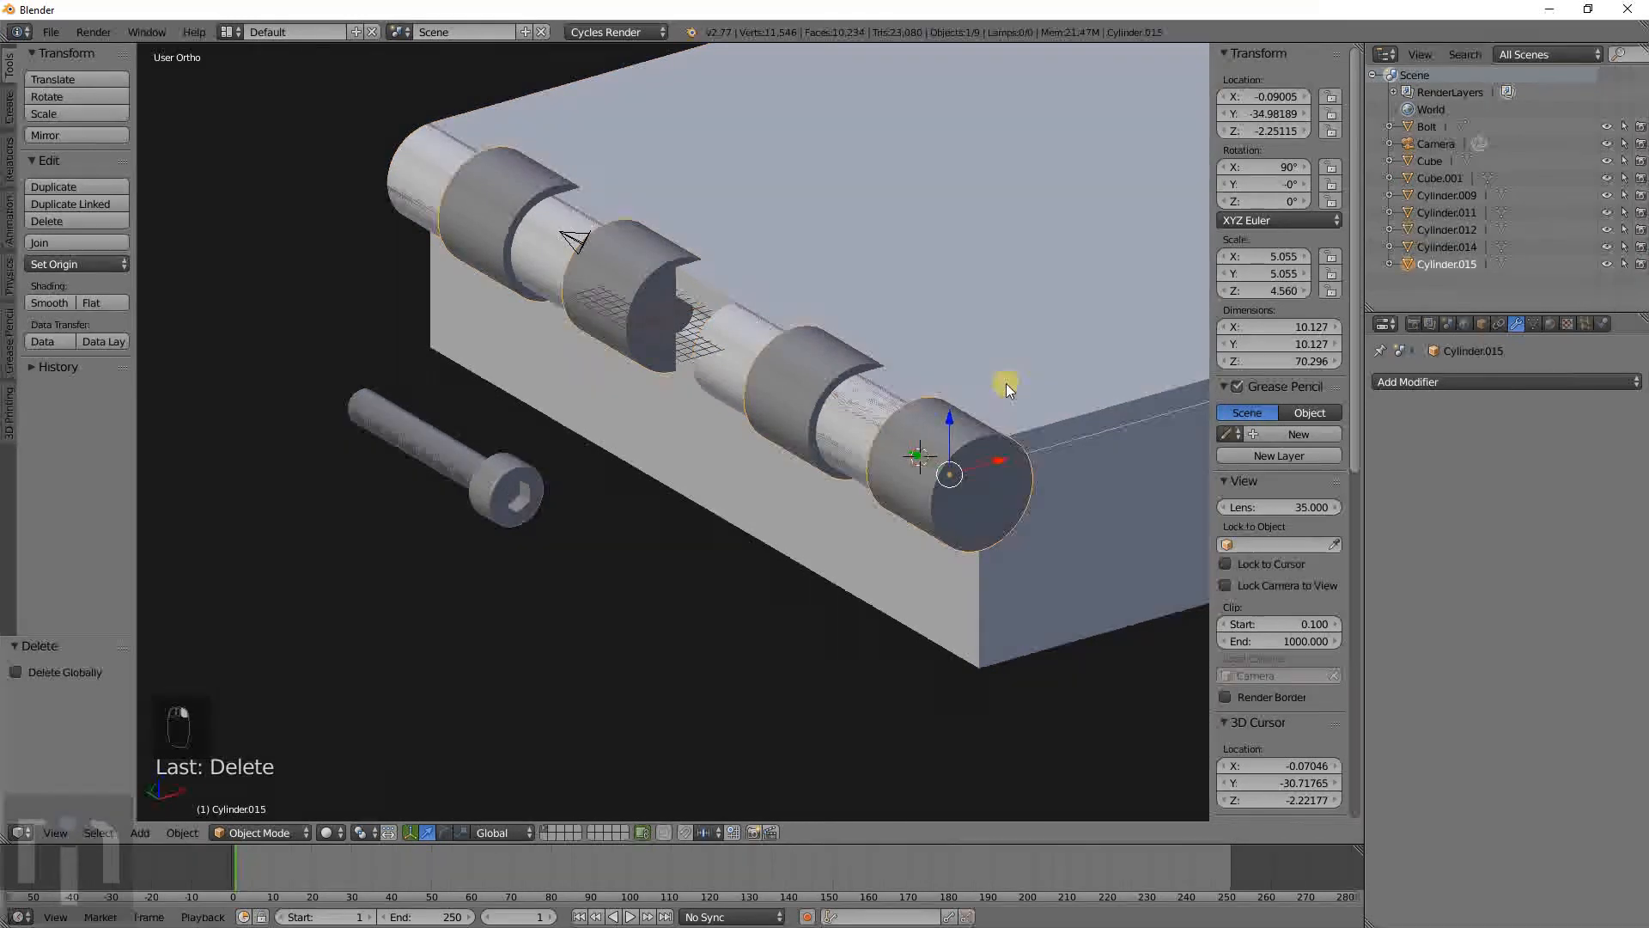
middle_drag(1033, 362, 992, 409)
right_click(992, 411)
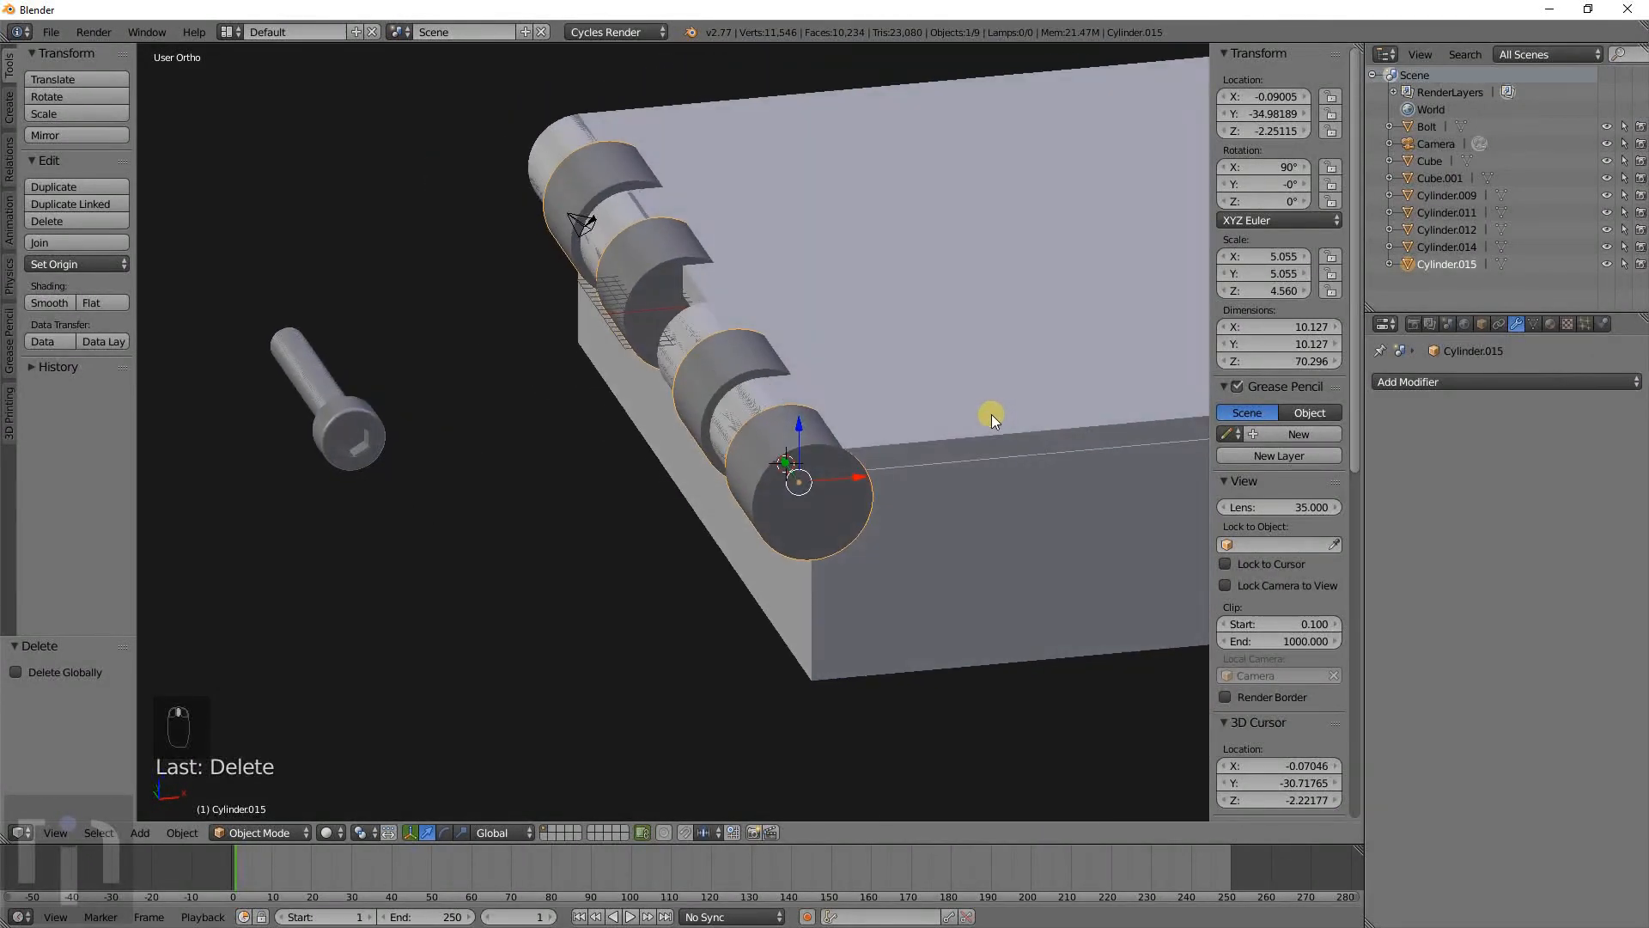
click(1429, 383)
click(1271, 441)
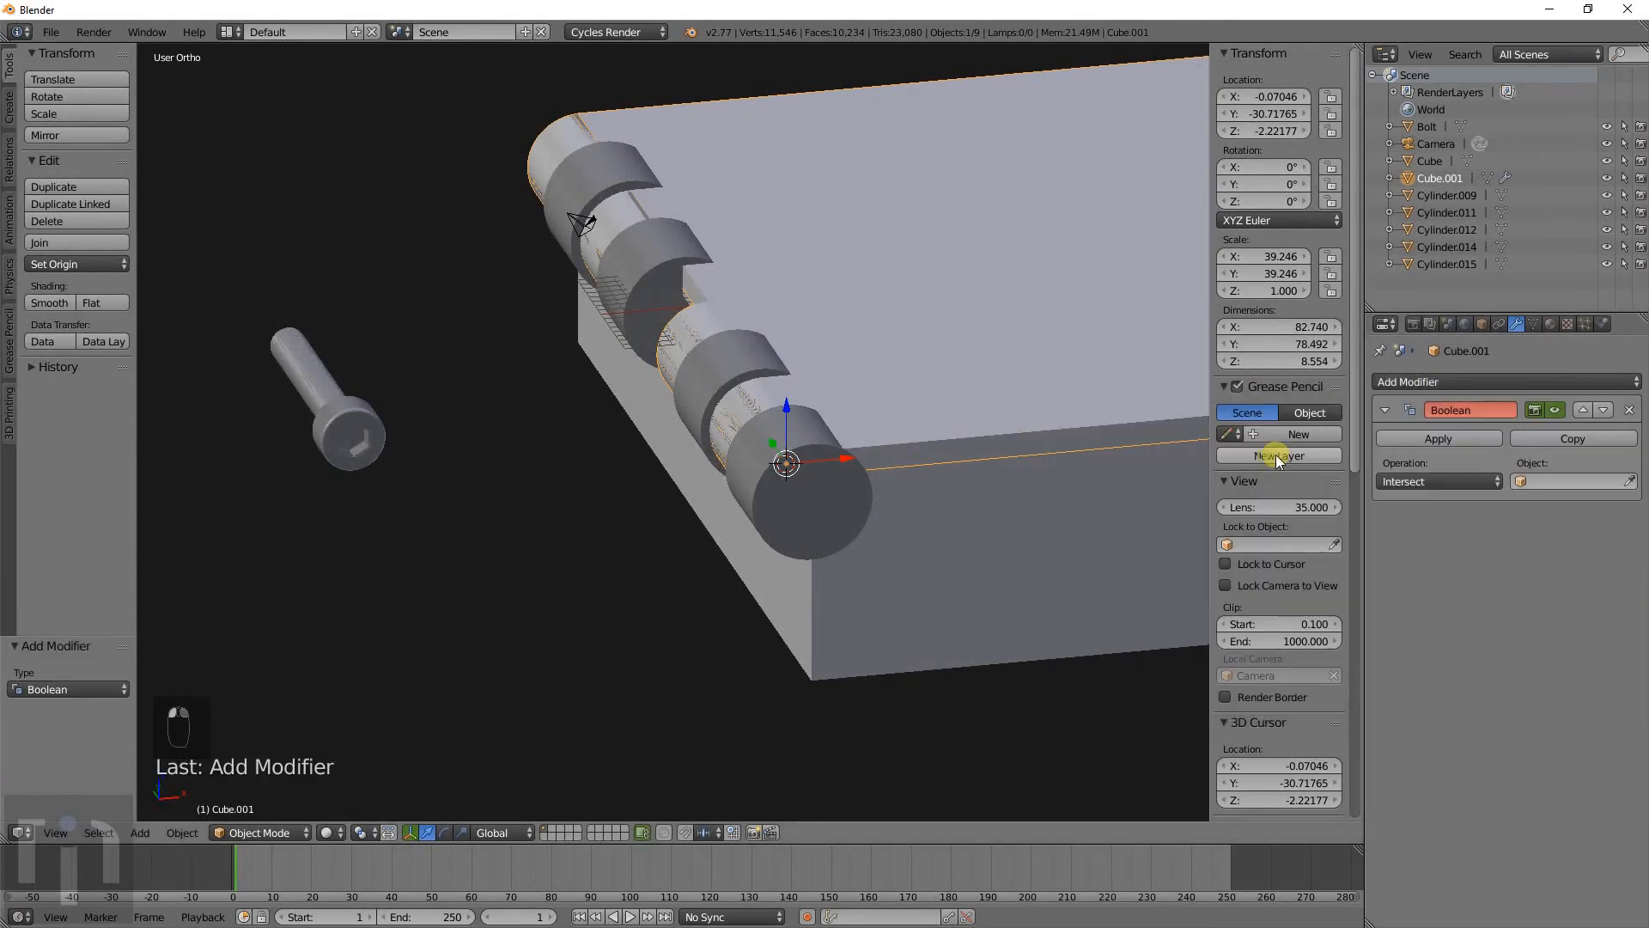
click(1422, 478)
click(1415, 424)
click(1557, 479)
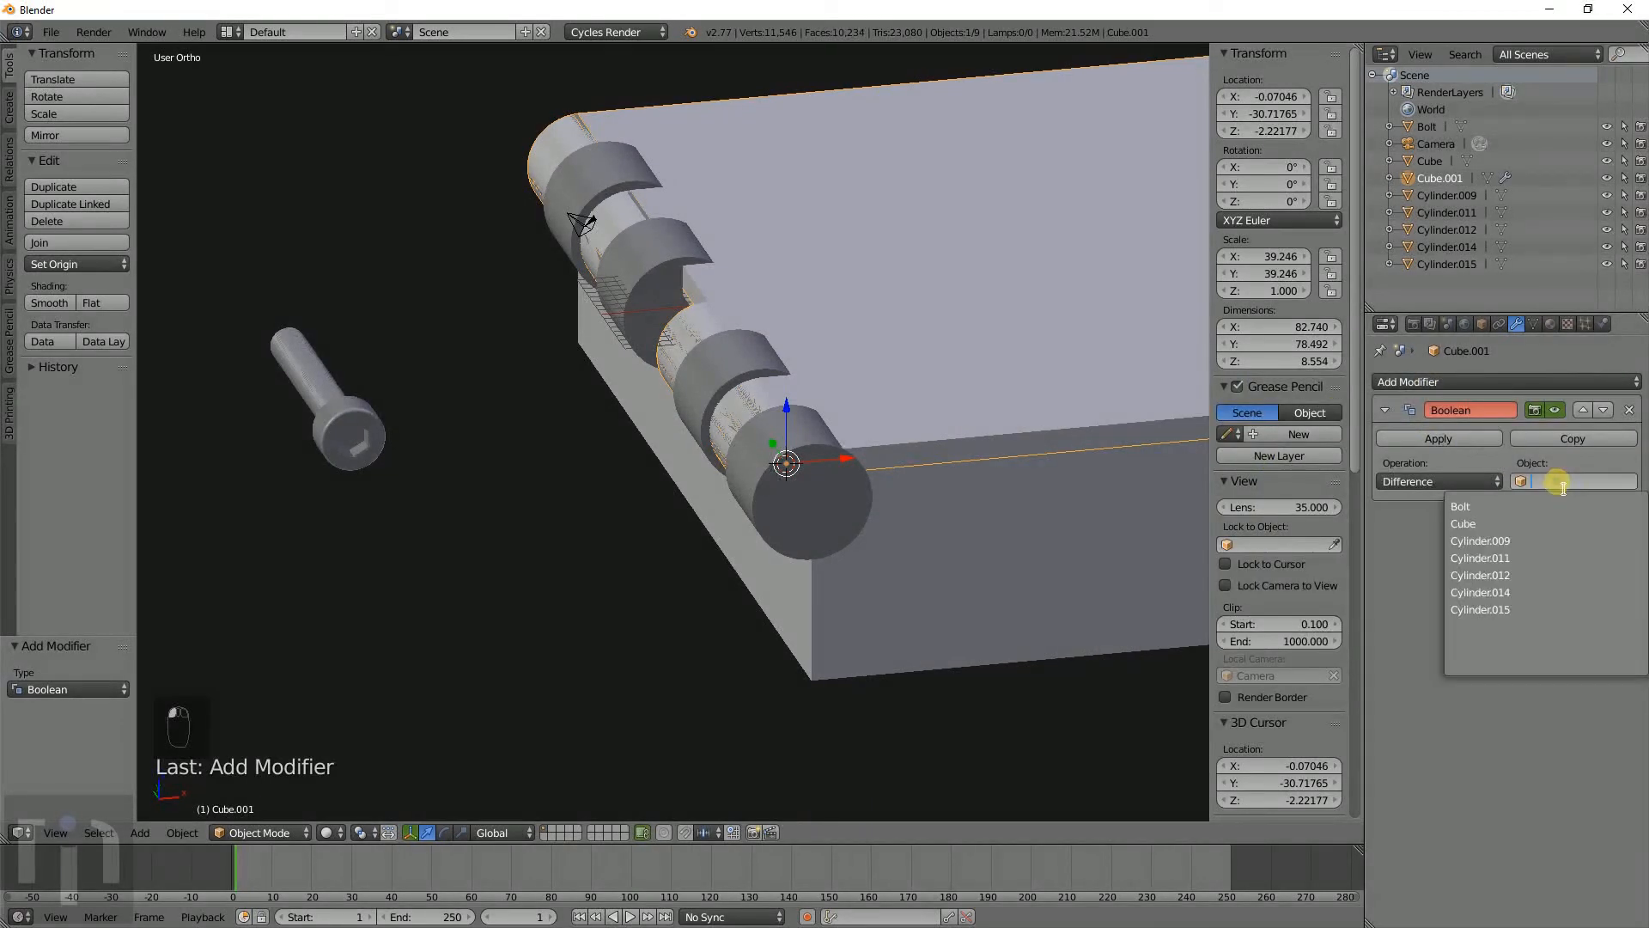
click(1488, 609)
key(z)
middle_drag(884, 407, 921, 435)
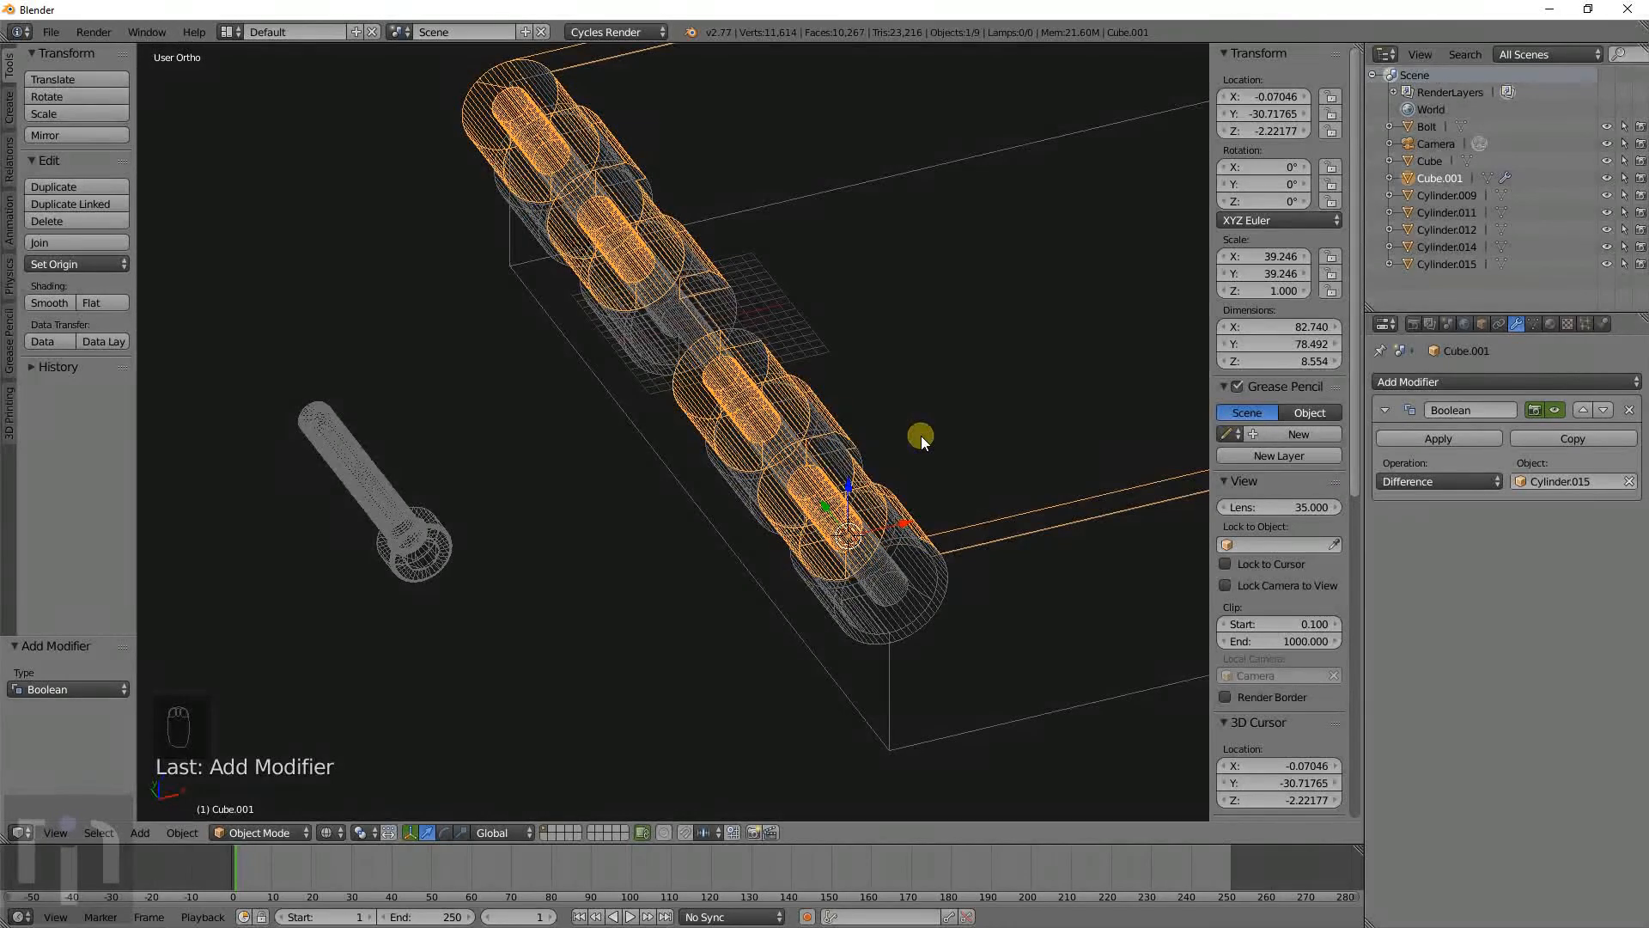
click(1420, 439)
Delete the joined enlarged cylinders (Cylinder.015) in the shaded view and inspect the clearance gaps around the knuckles.
key(z)
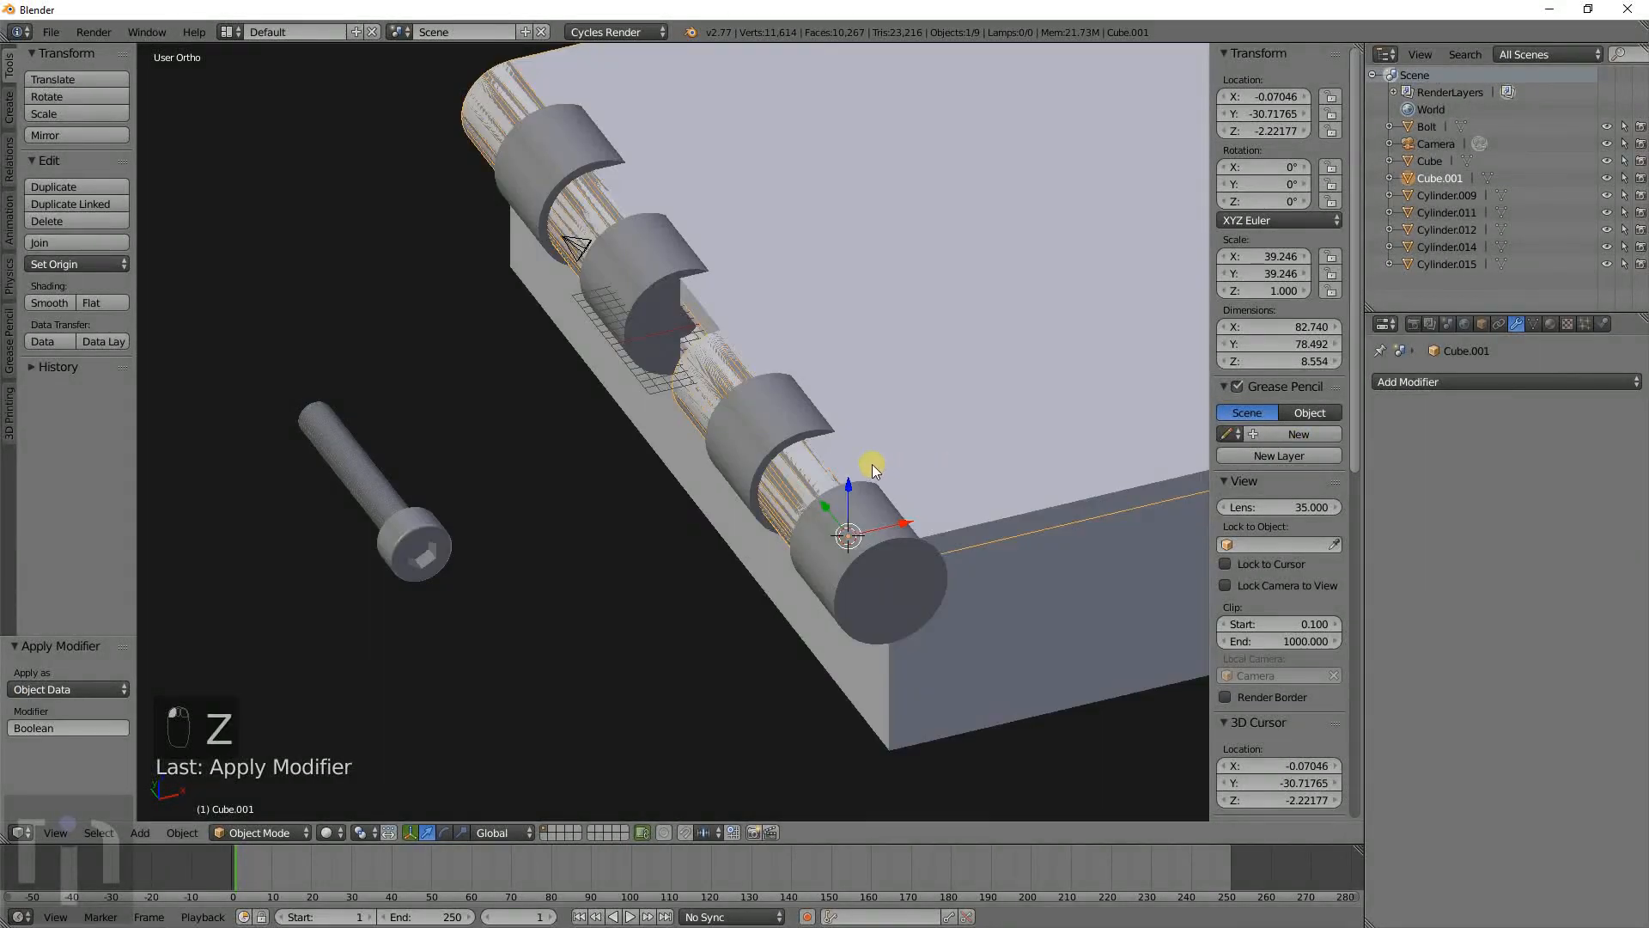
right_click(787, 429)
click(786, 425)
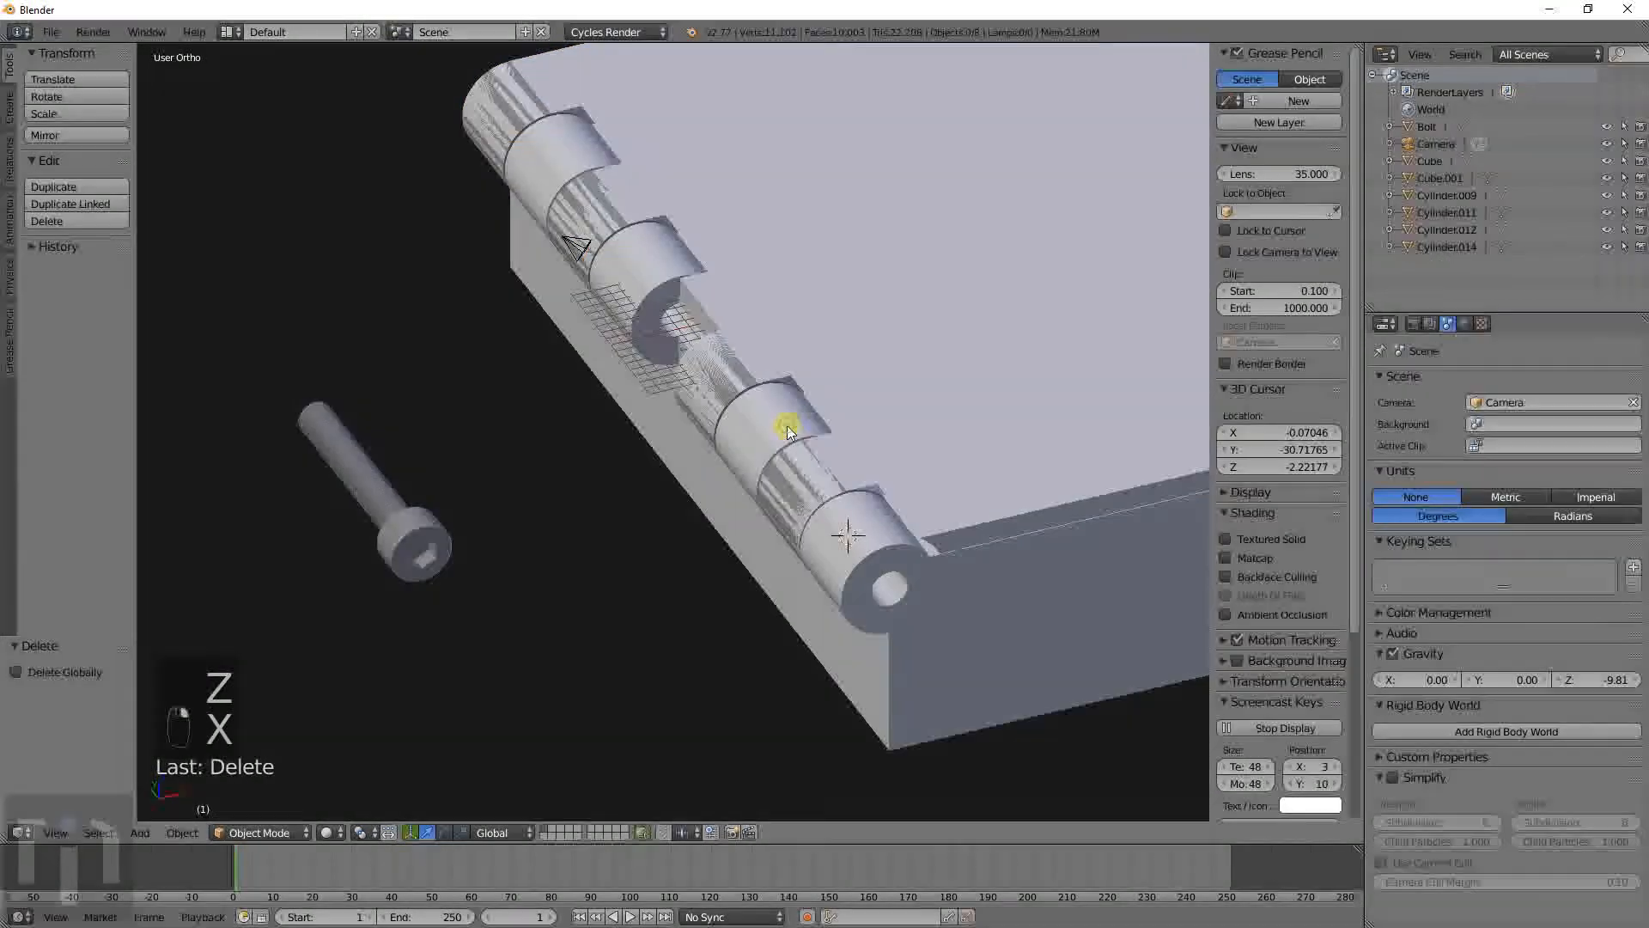
middle_drag(859, 429, 756, 446)
scroll(1108, 391, up, 4)
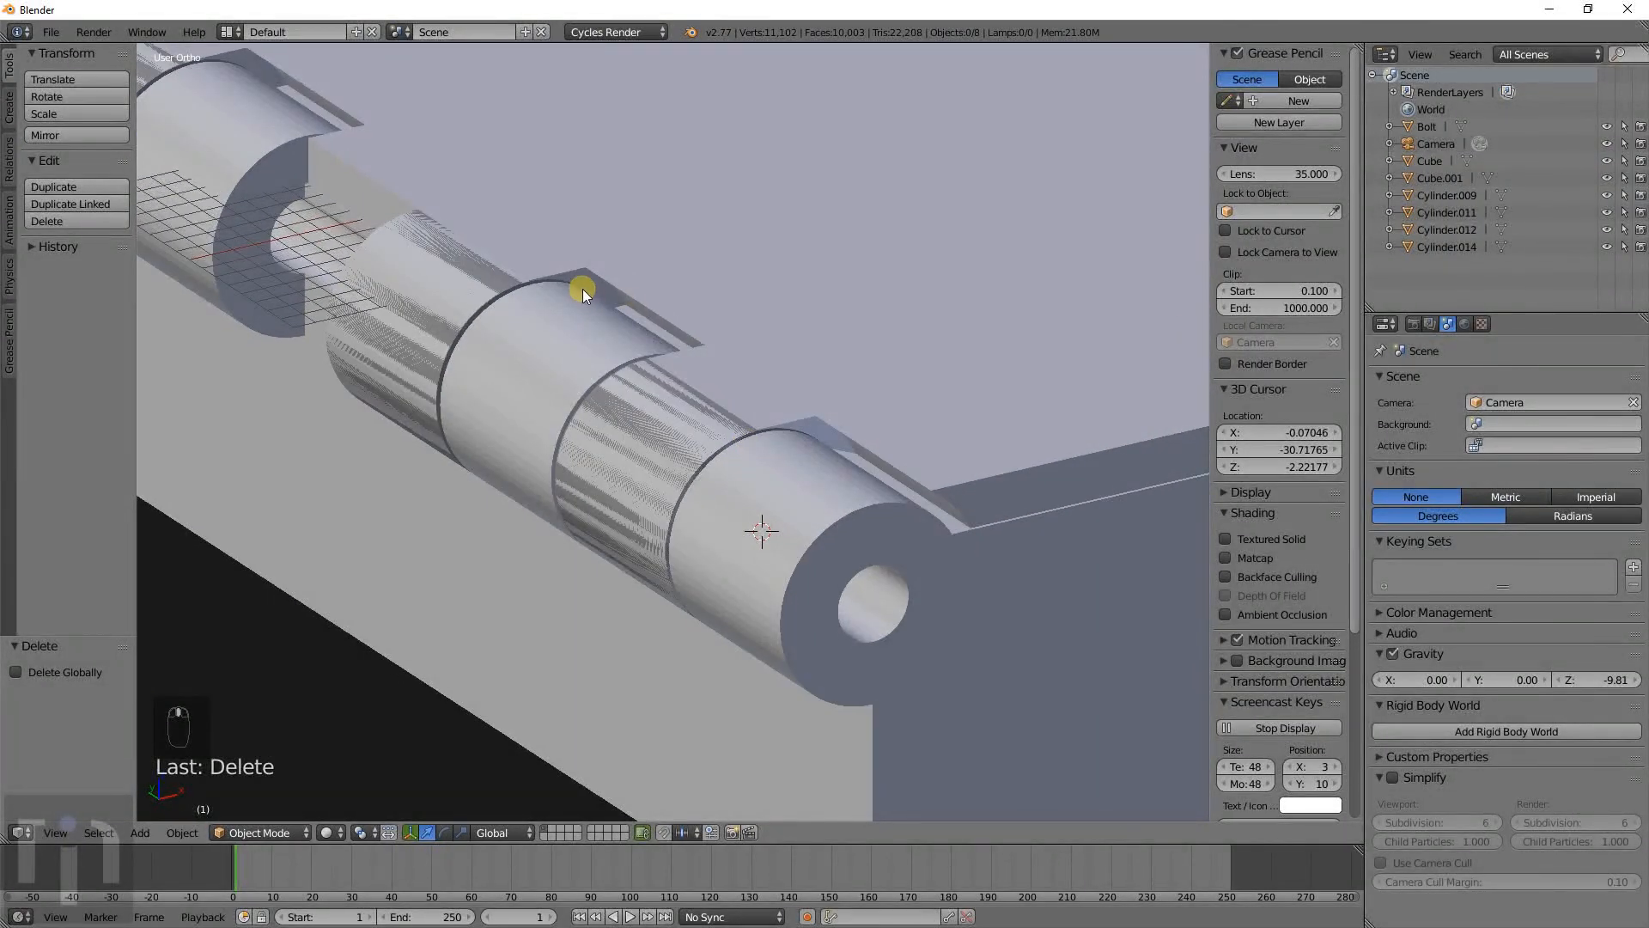
Try rotating the upper slab (Cube.001) about the Y axis to check that the cleared knuckles swing freely.
scroll(909, 481, down, 3)
middle_drag(953, 467, 886, 442)
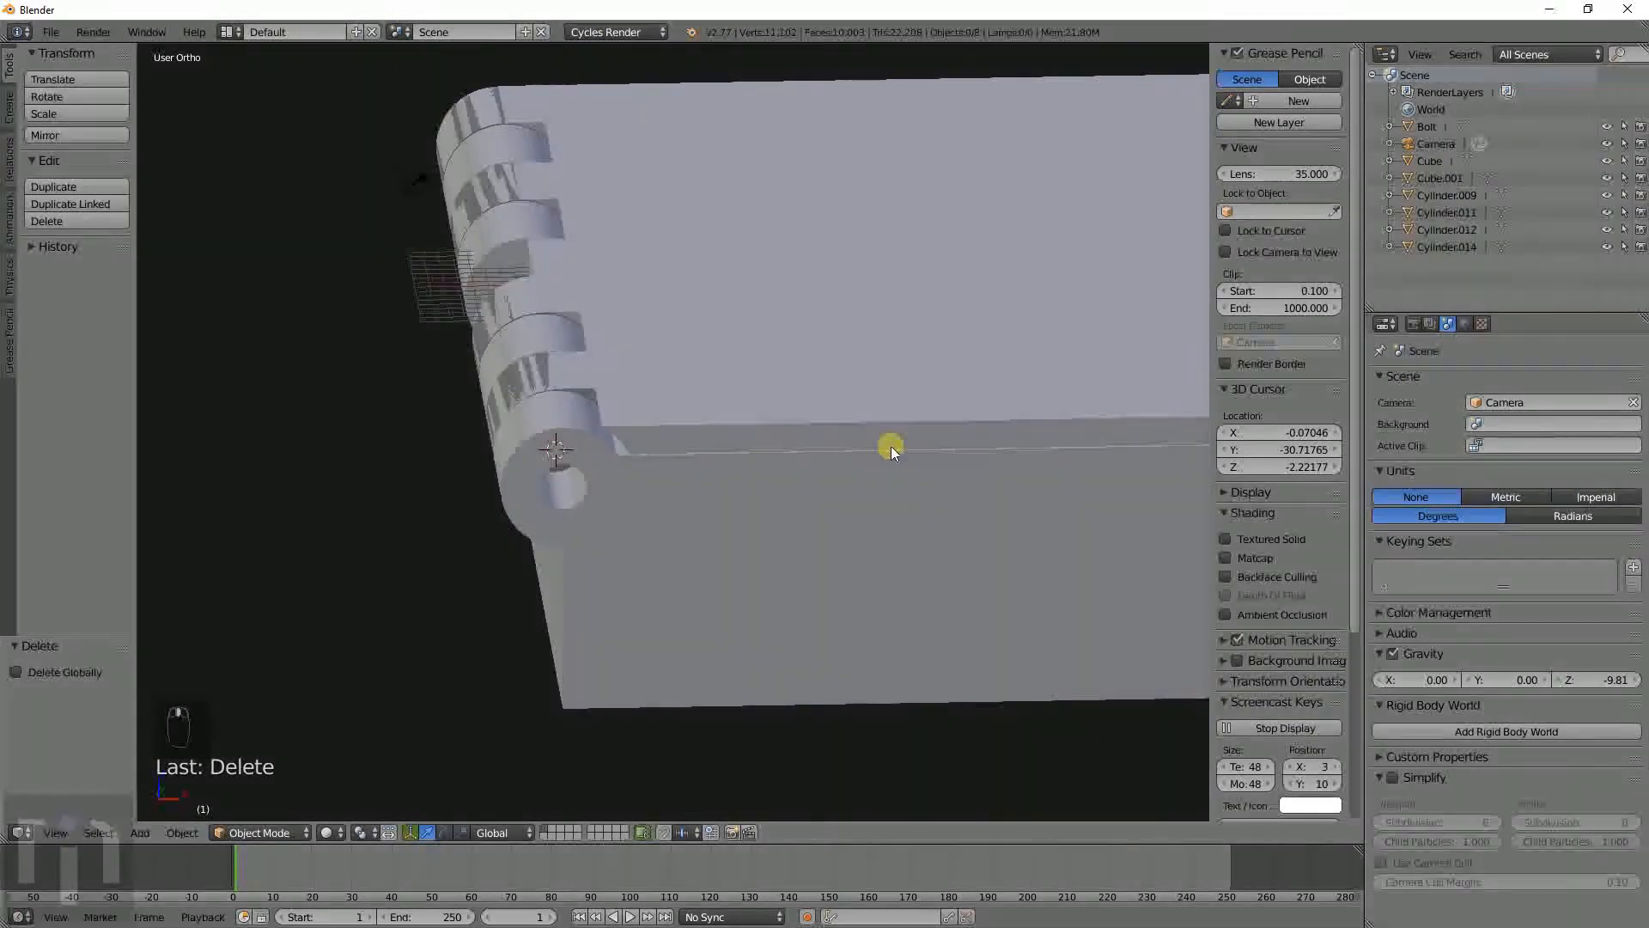
right_click(886, 405)
key(r)
key(y)
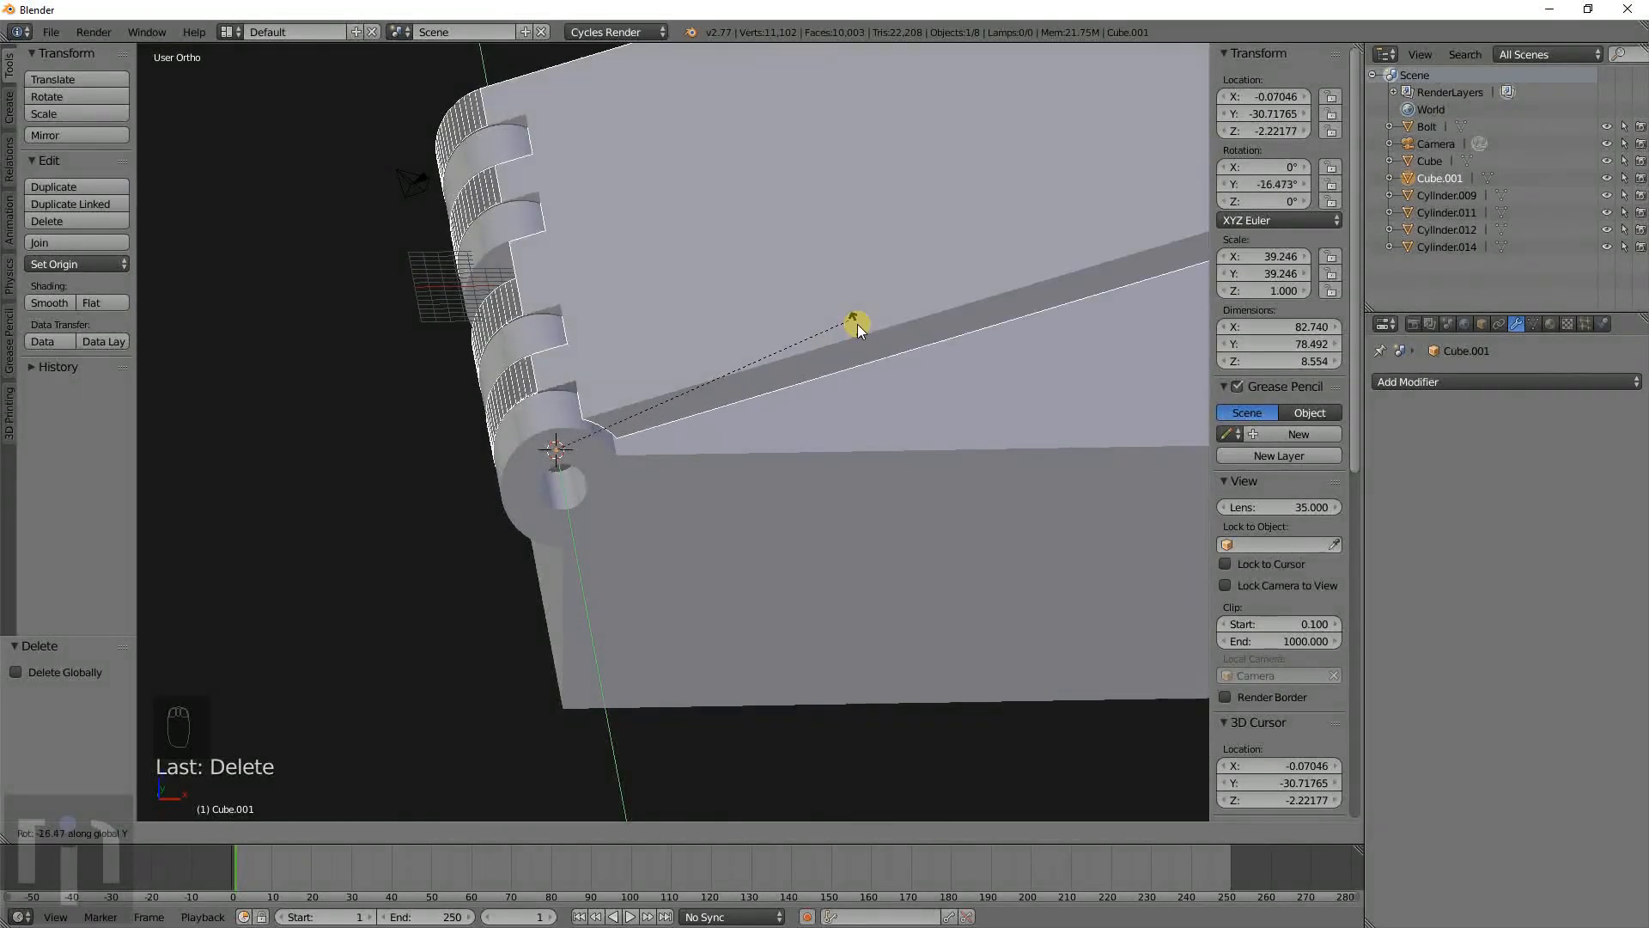
right_click(887, 354)
Show the hinge in wireframe from the top and open the upper slab (Cube.001) for mesh editing at its end knuckle.
mouse_move(924, 369)
middle_down()
mouse_move(747, 482)
mouse_move(894, 472)
middle_up()
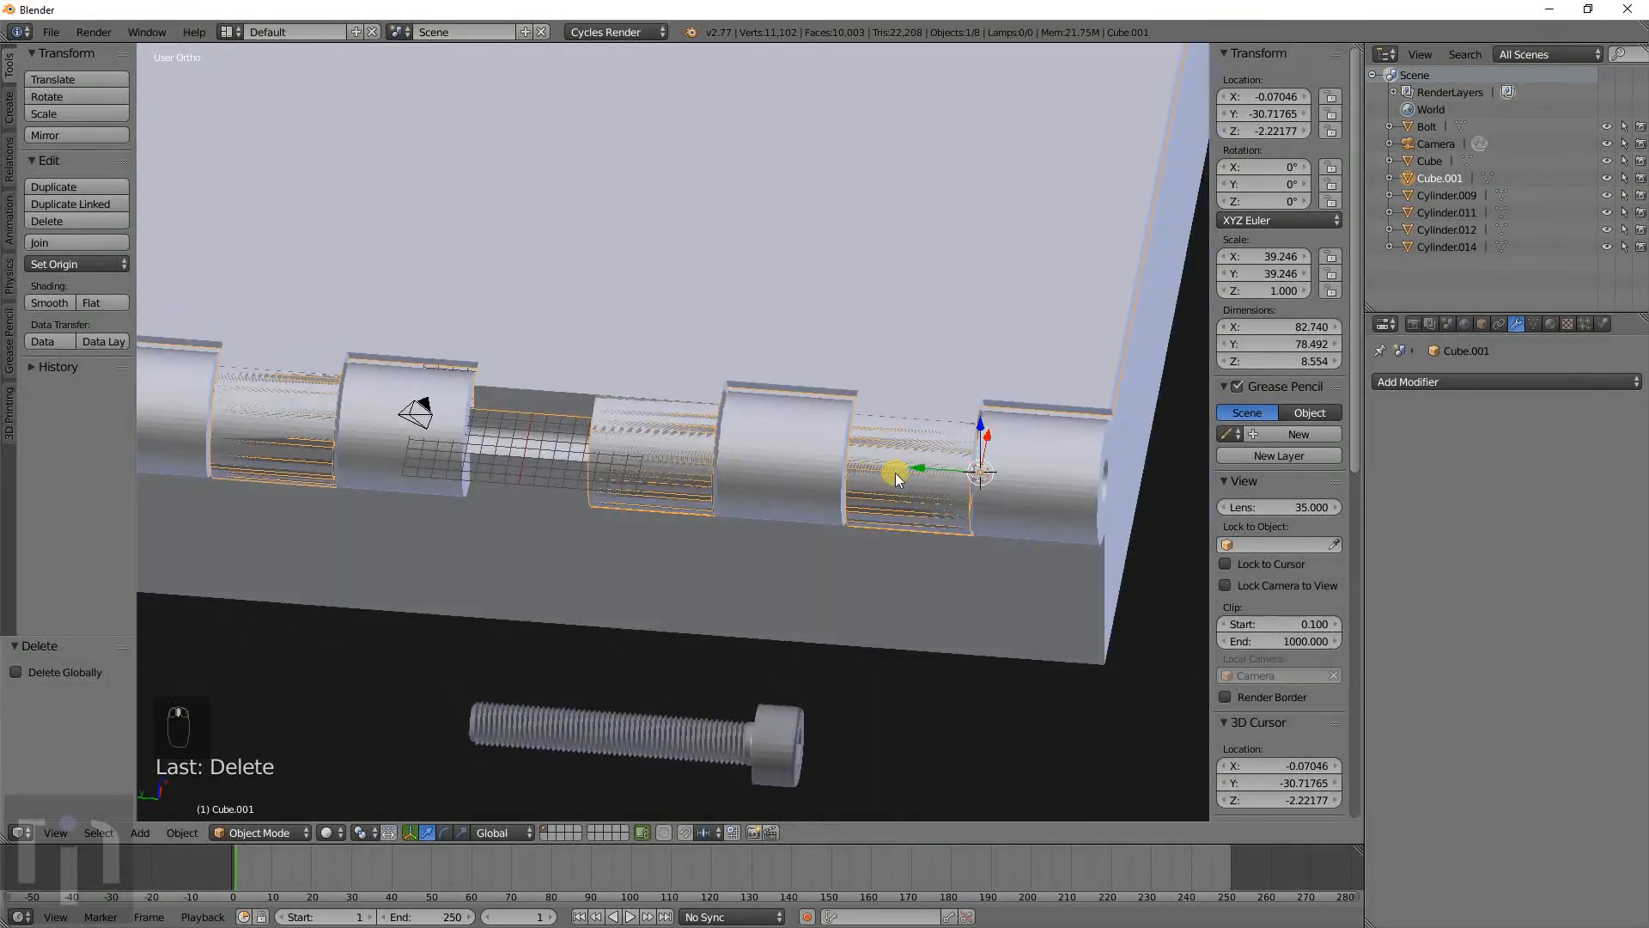
key(z)
middle_drag(1012, 498, 1038, 491)
scroll(1019, 436, up, 3)
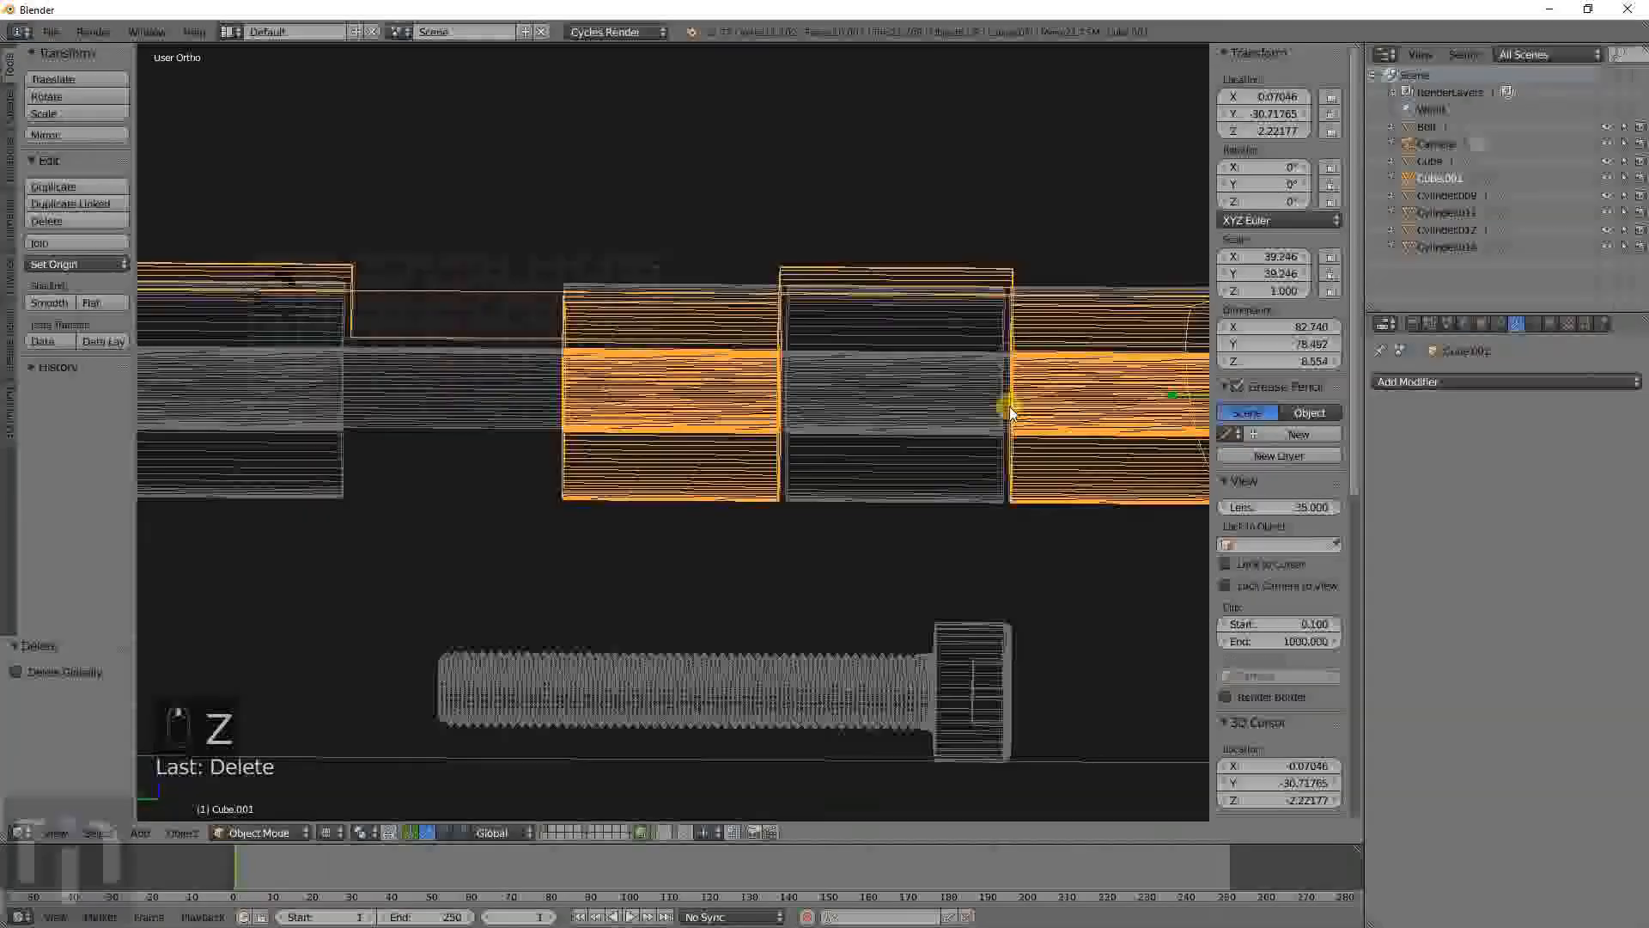
shift+middle_drag(1008, 405, 568, 390)
key(KP_7)
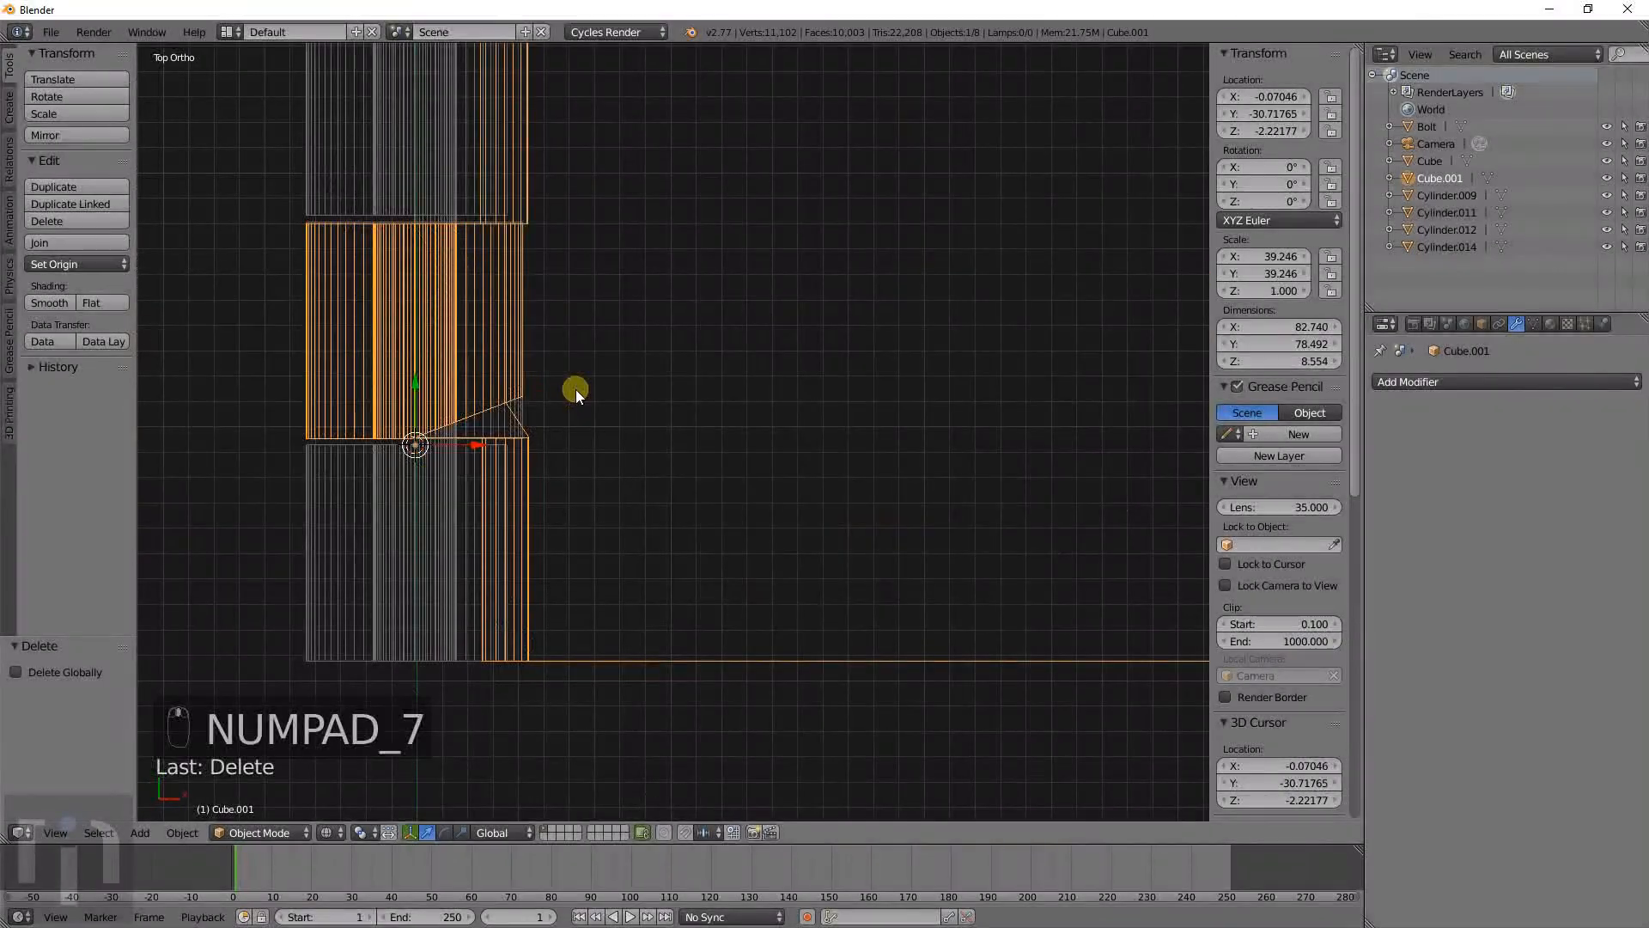
scroll(578, 391, up, 5)
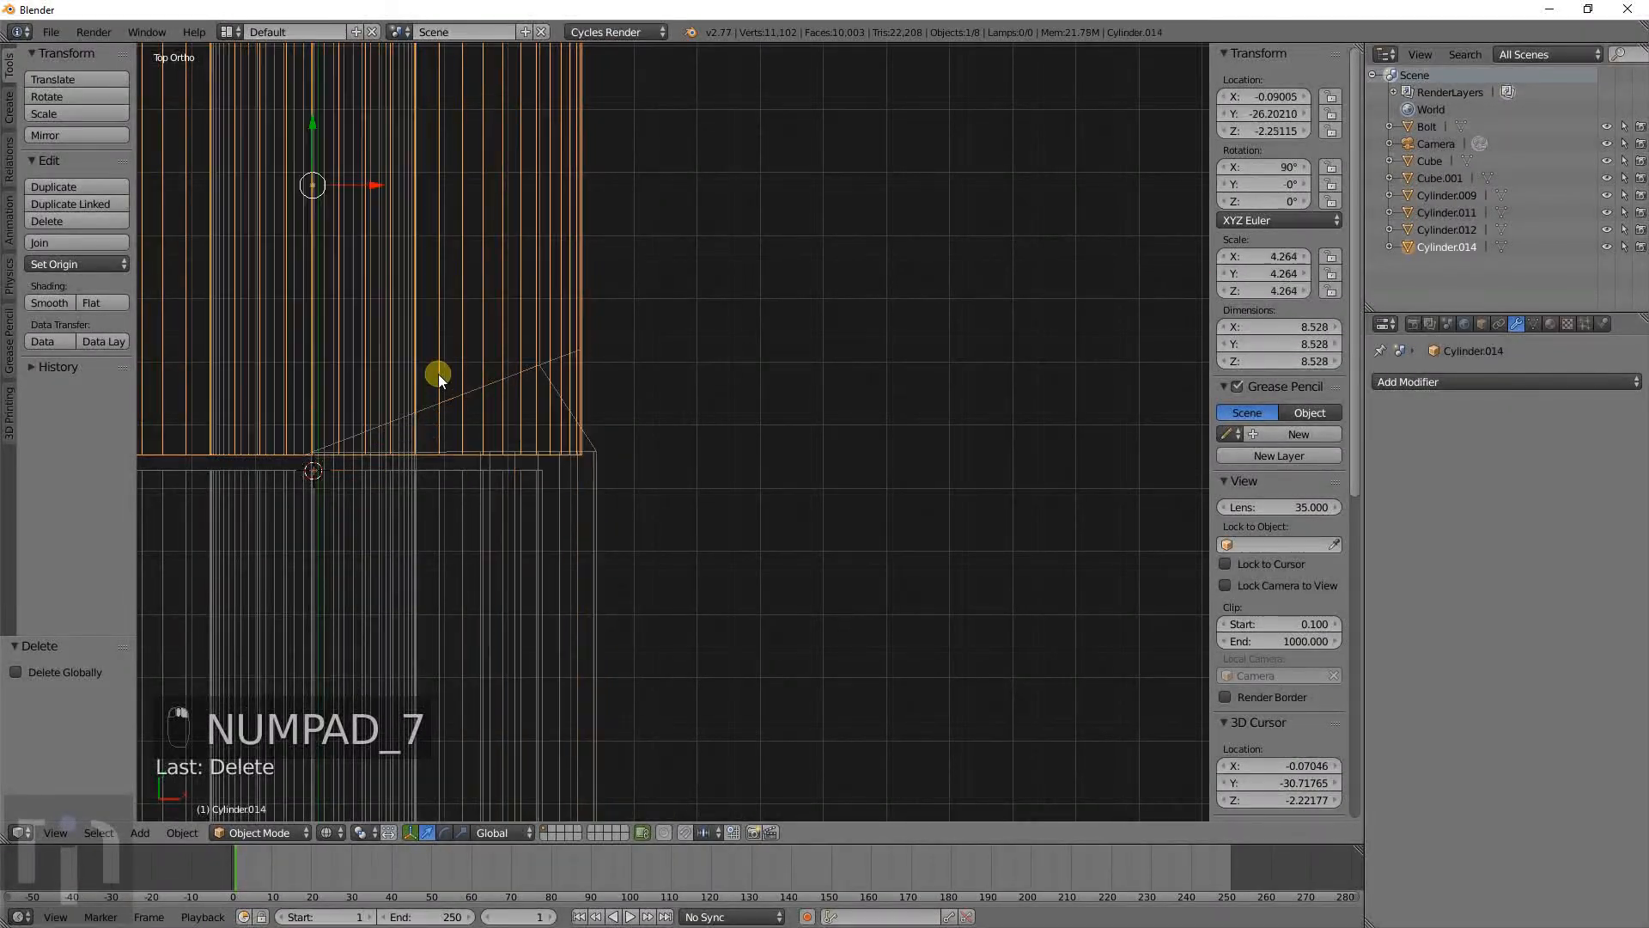
key(Tab)
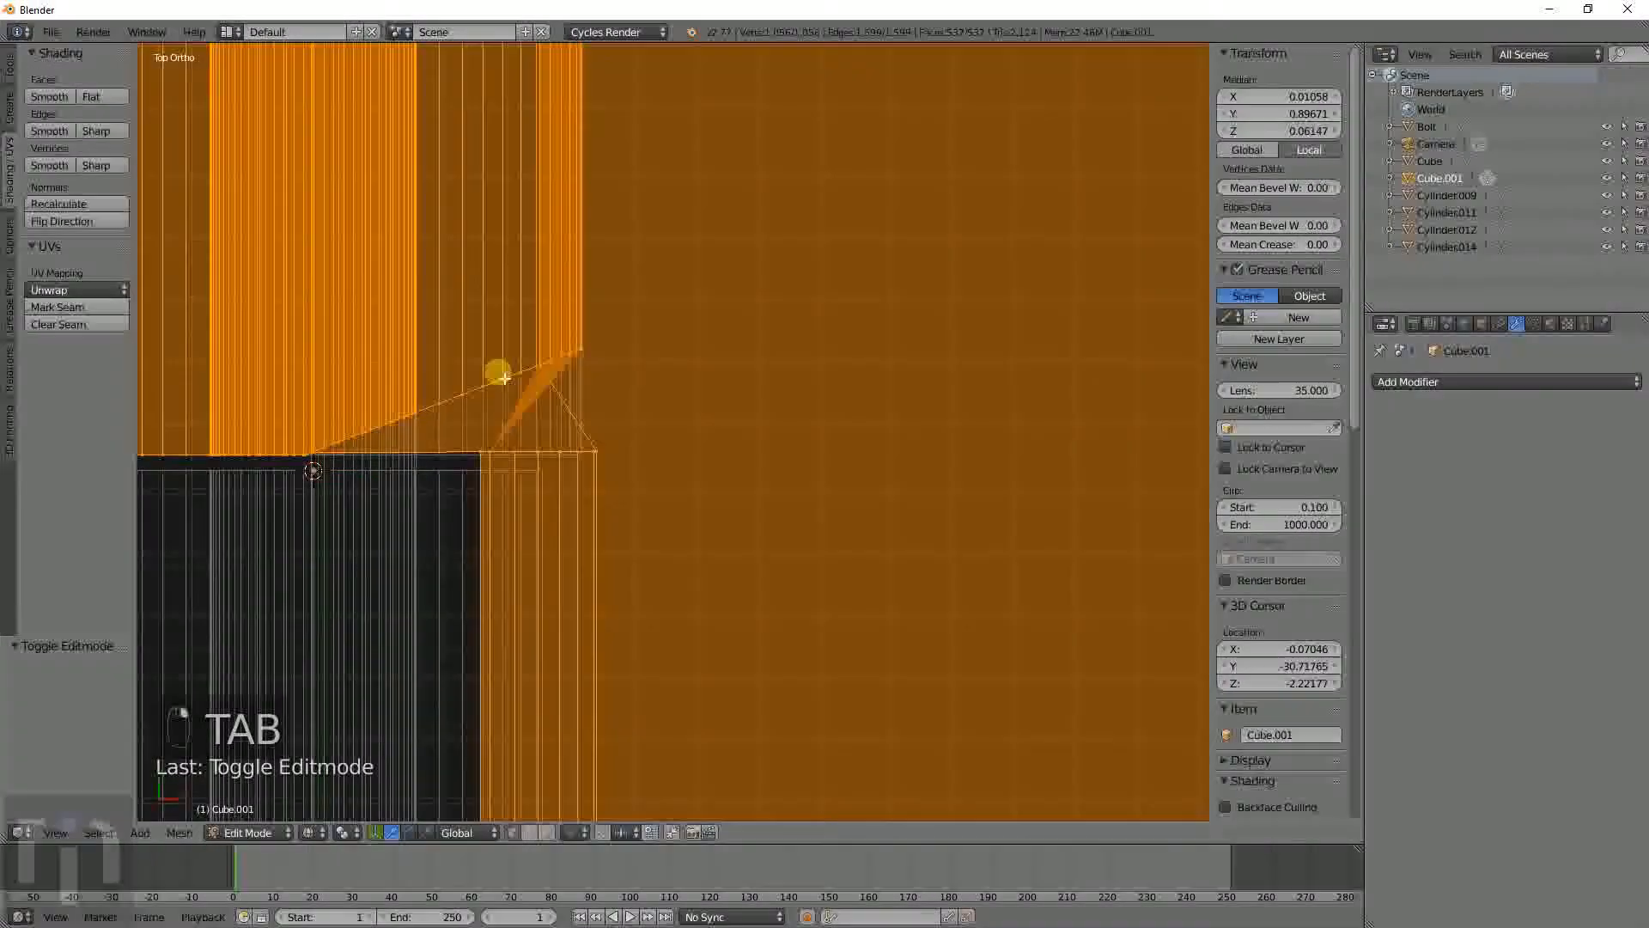
Select only the slanted-edge vertices of the upper slab's end knuckle and flatten them with a Y scale of 0.
key(a)
key(a)
key(b)
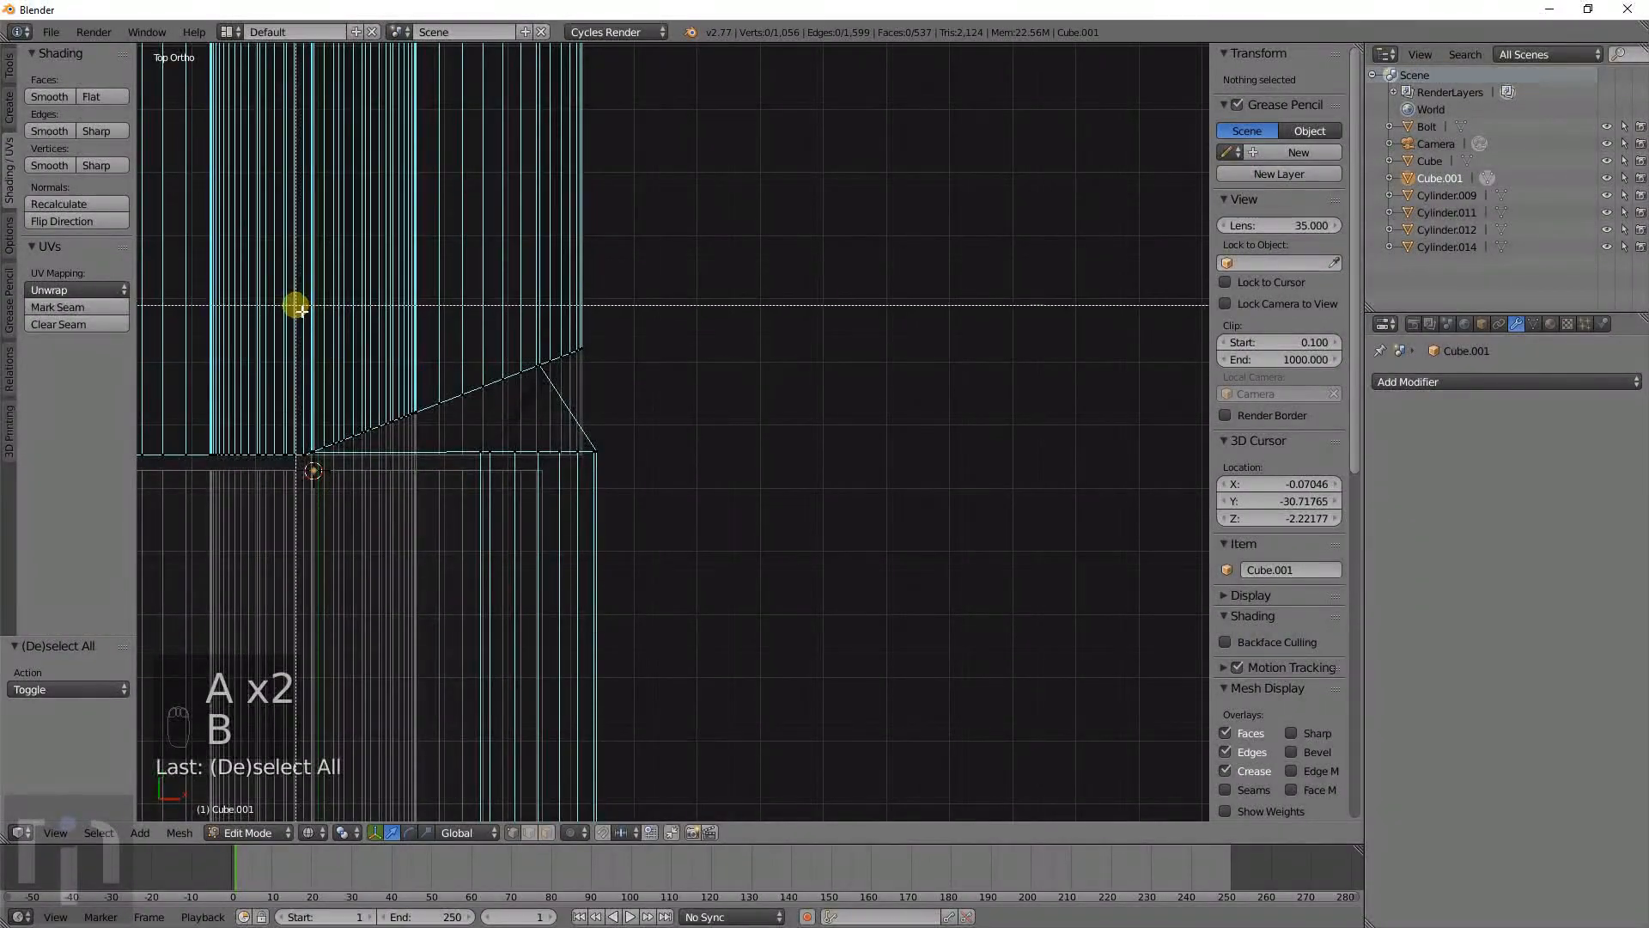
drag(295, 307, 649, 446)
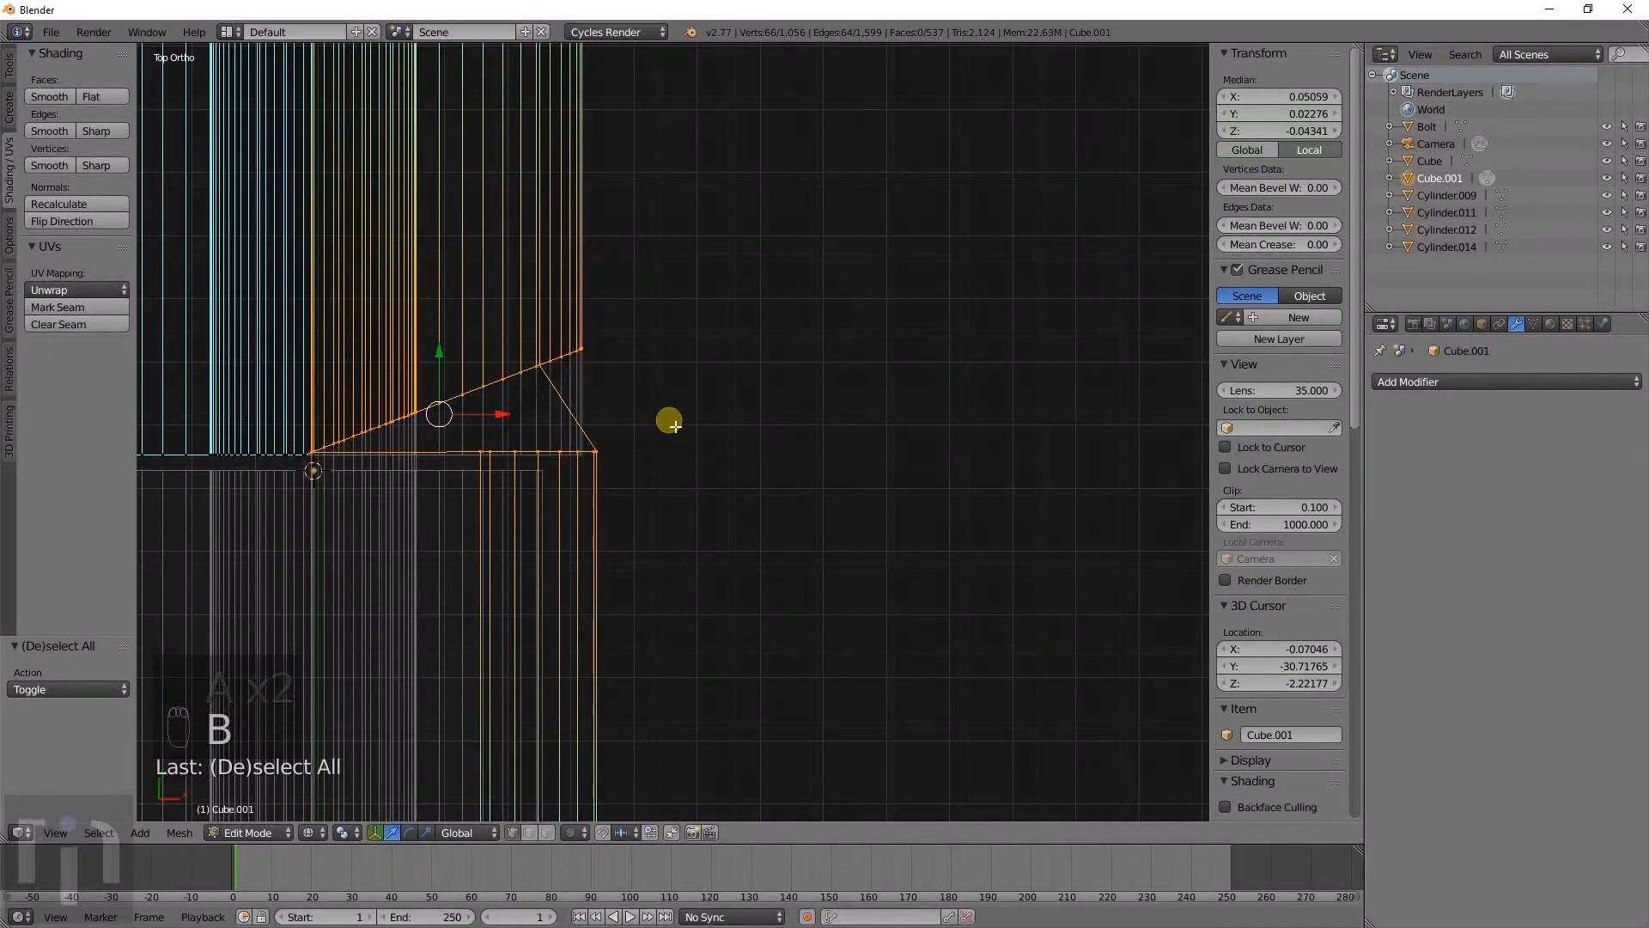
key(c)
middle_drag(622, 473, 430, 470)
key(s)
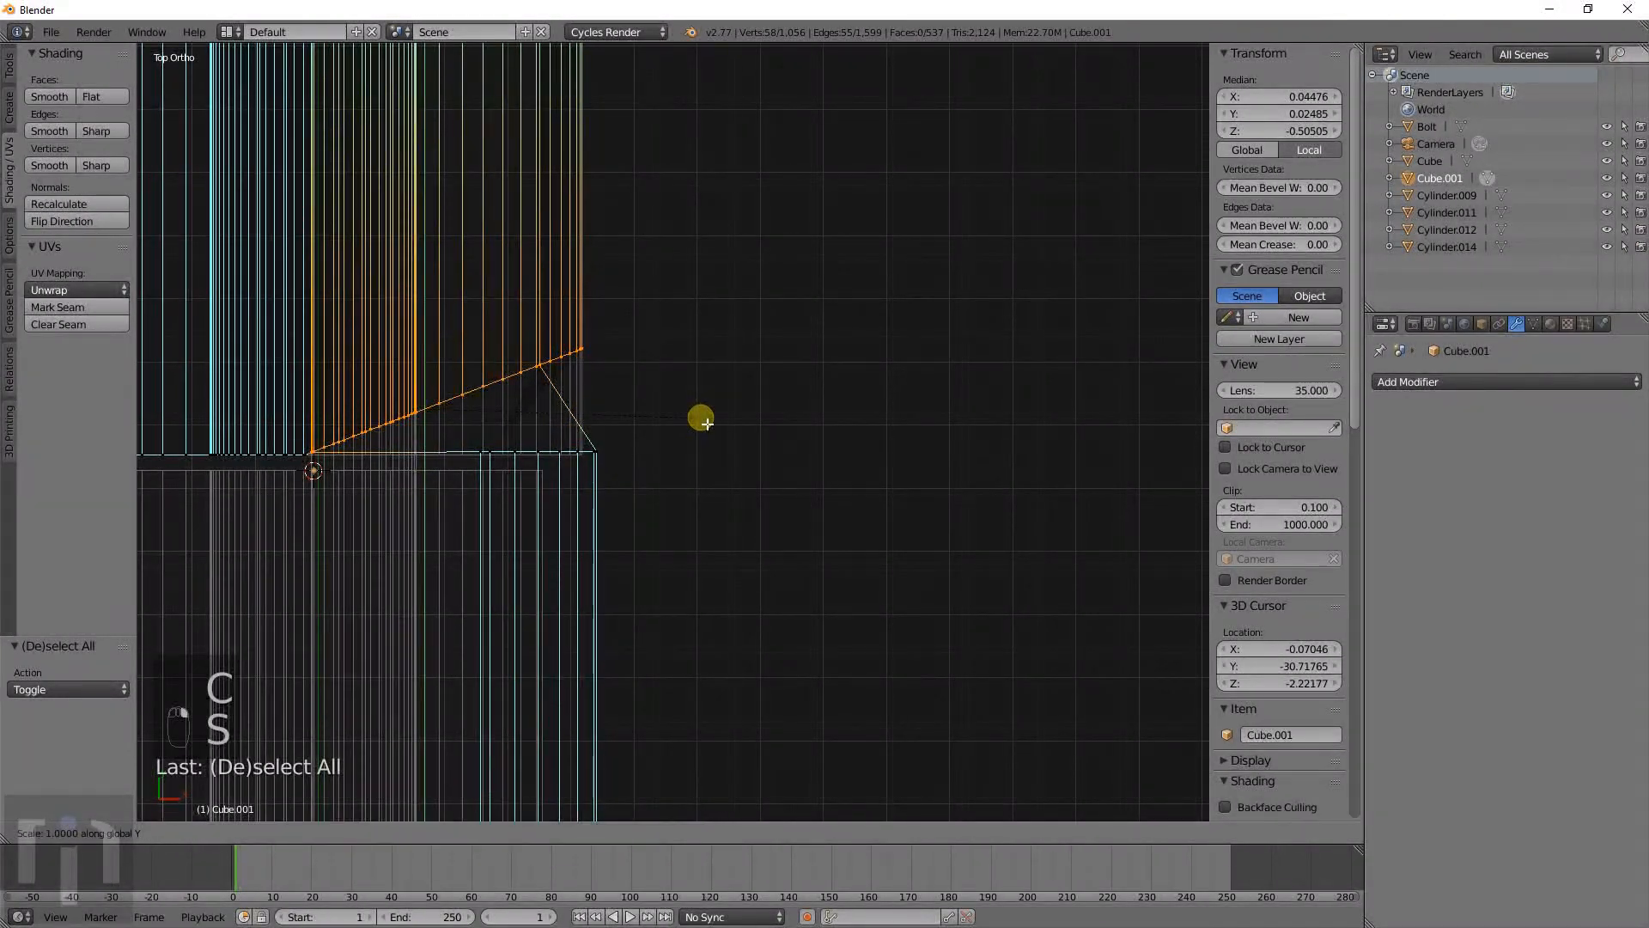
key(0)
key(Return)
Move the flattened vertices -0.72 along Y in line with the rest of the knuckle face, and return to shaded Object Mode.
shift+middle_drag(414, 443, 678, 418)
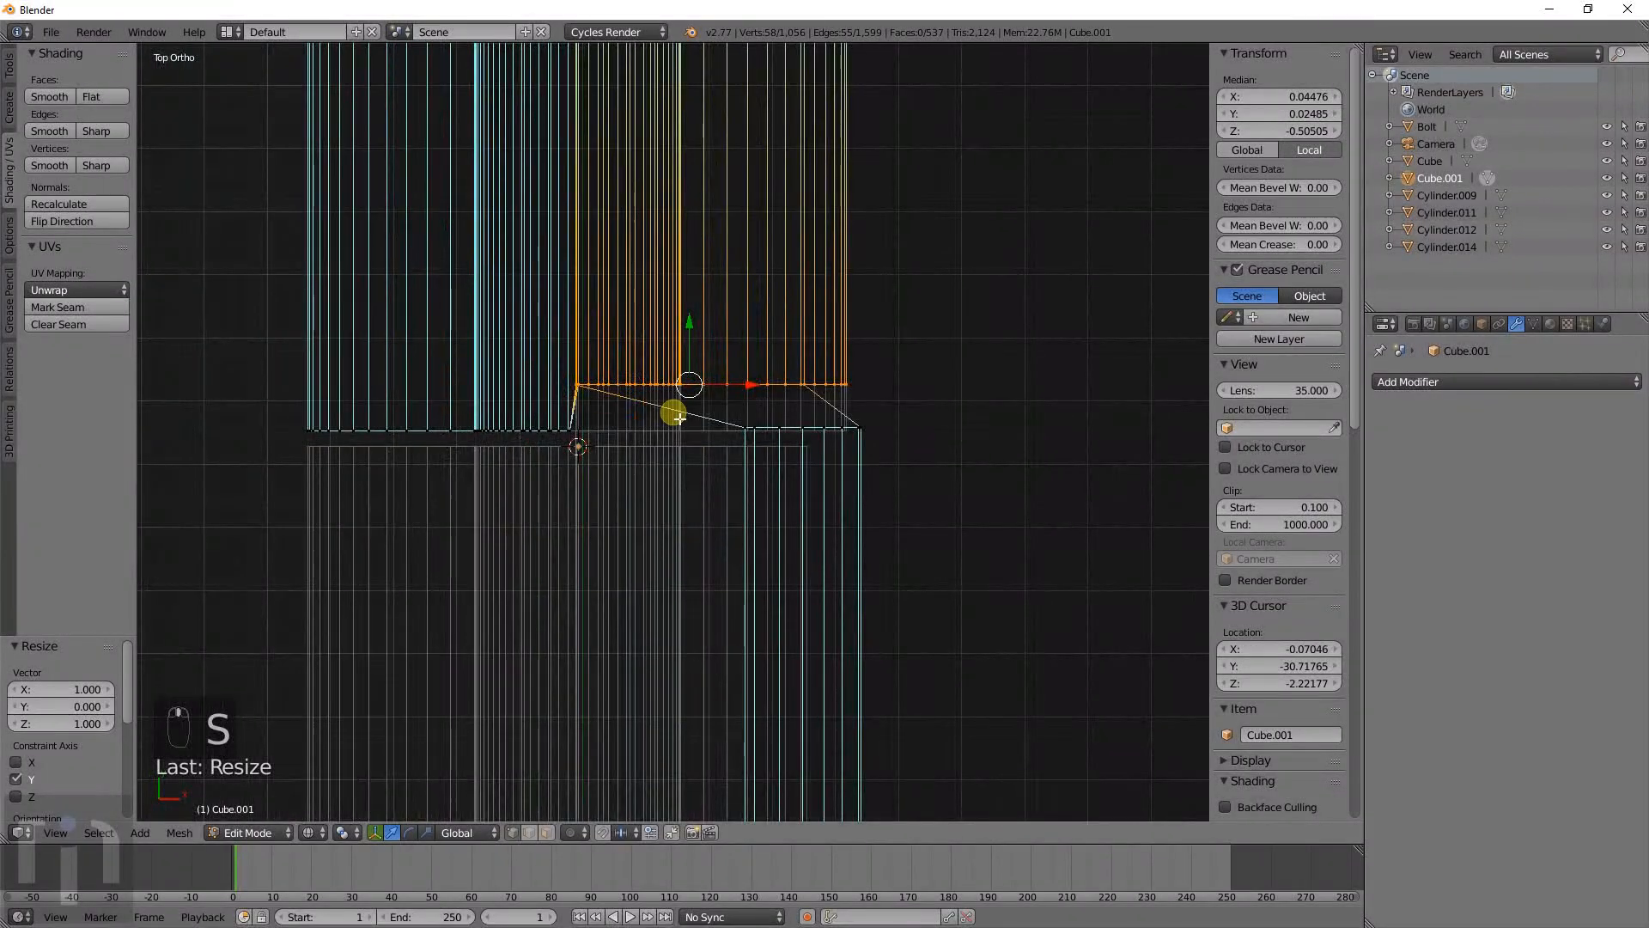
scroll(679, 418, up, 5)
key(g)
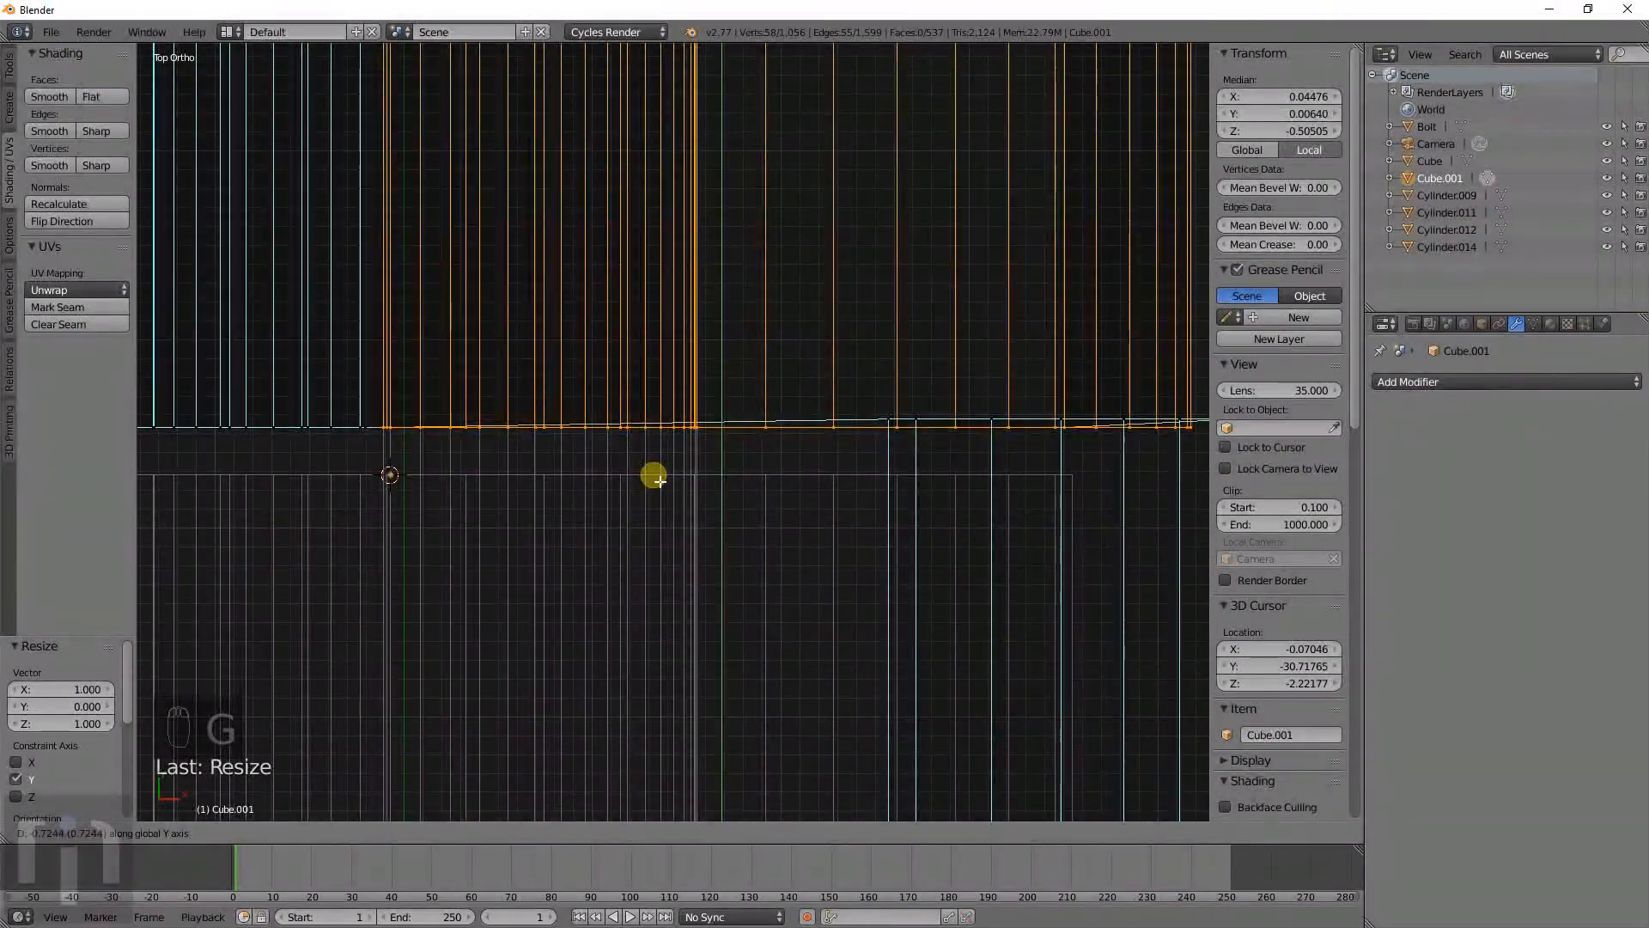
click(653, 478)
scroll(835, 436, down, 6)
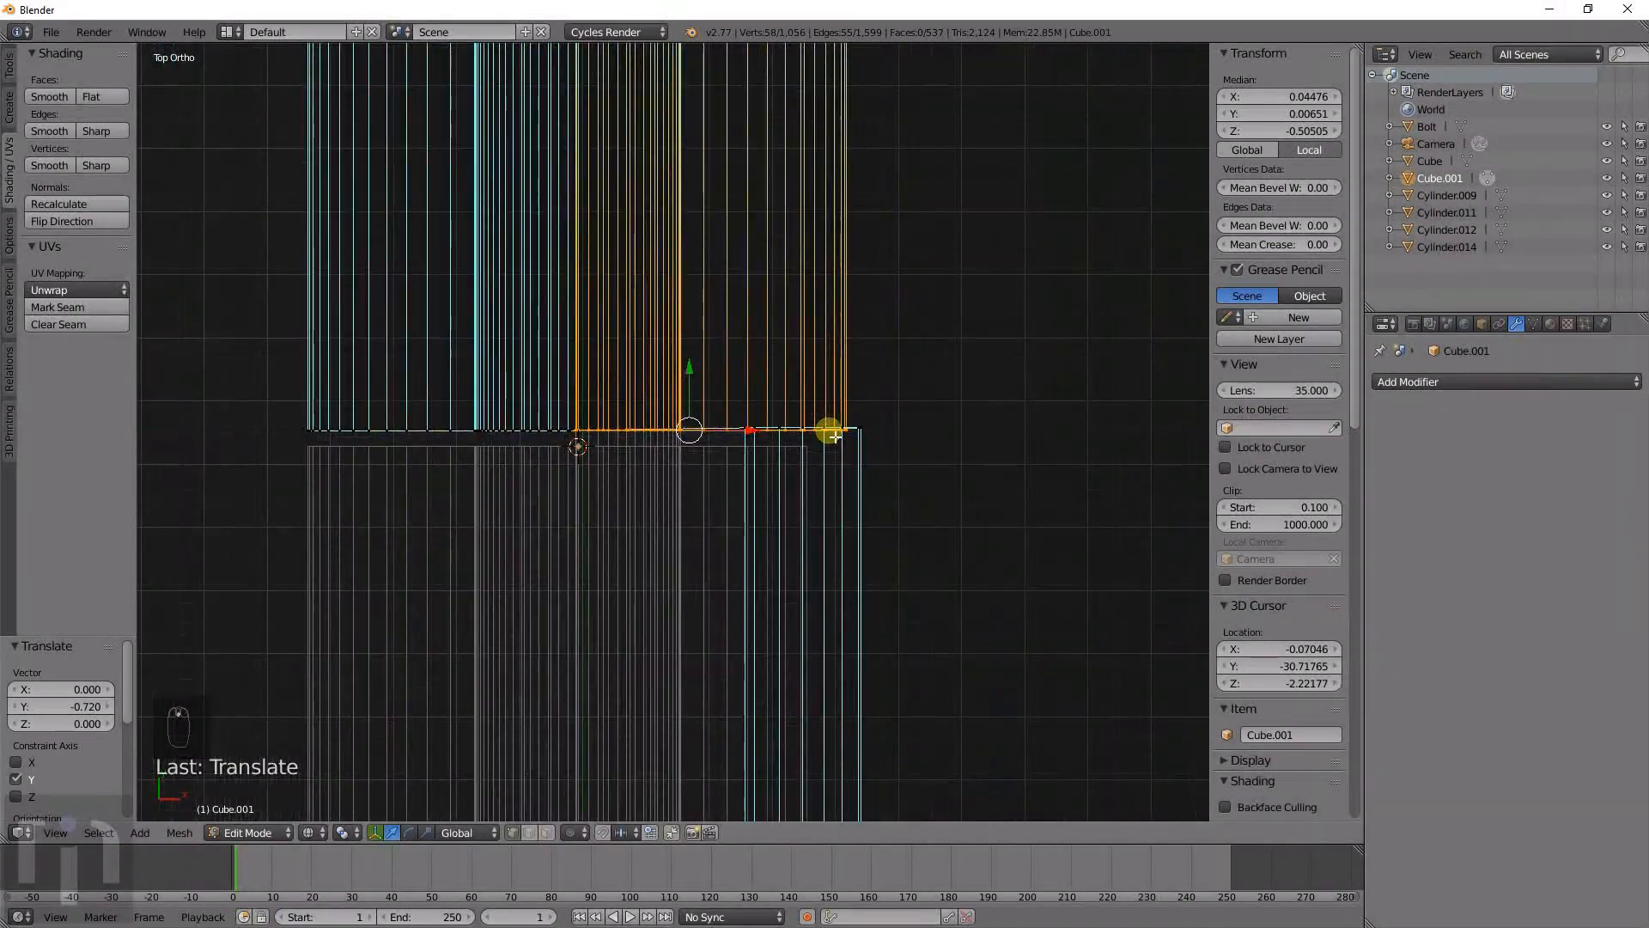
scroll(807, 435, down, 4)
key(Tab)
middle_drag(718, 491, 697, 365)
key(z)
Try swinging the upper slab open about the Y axis after the knuckle edge repair.
scroll(605, 490, down, 6)
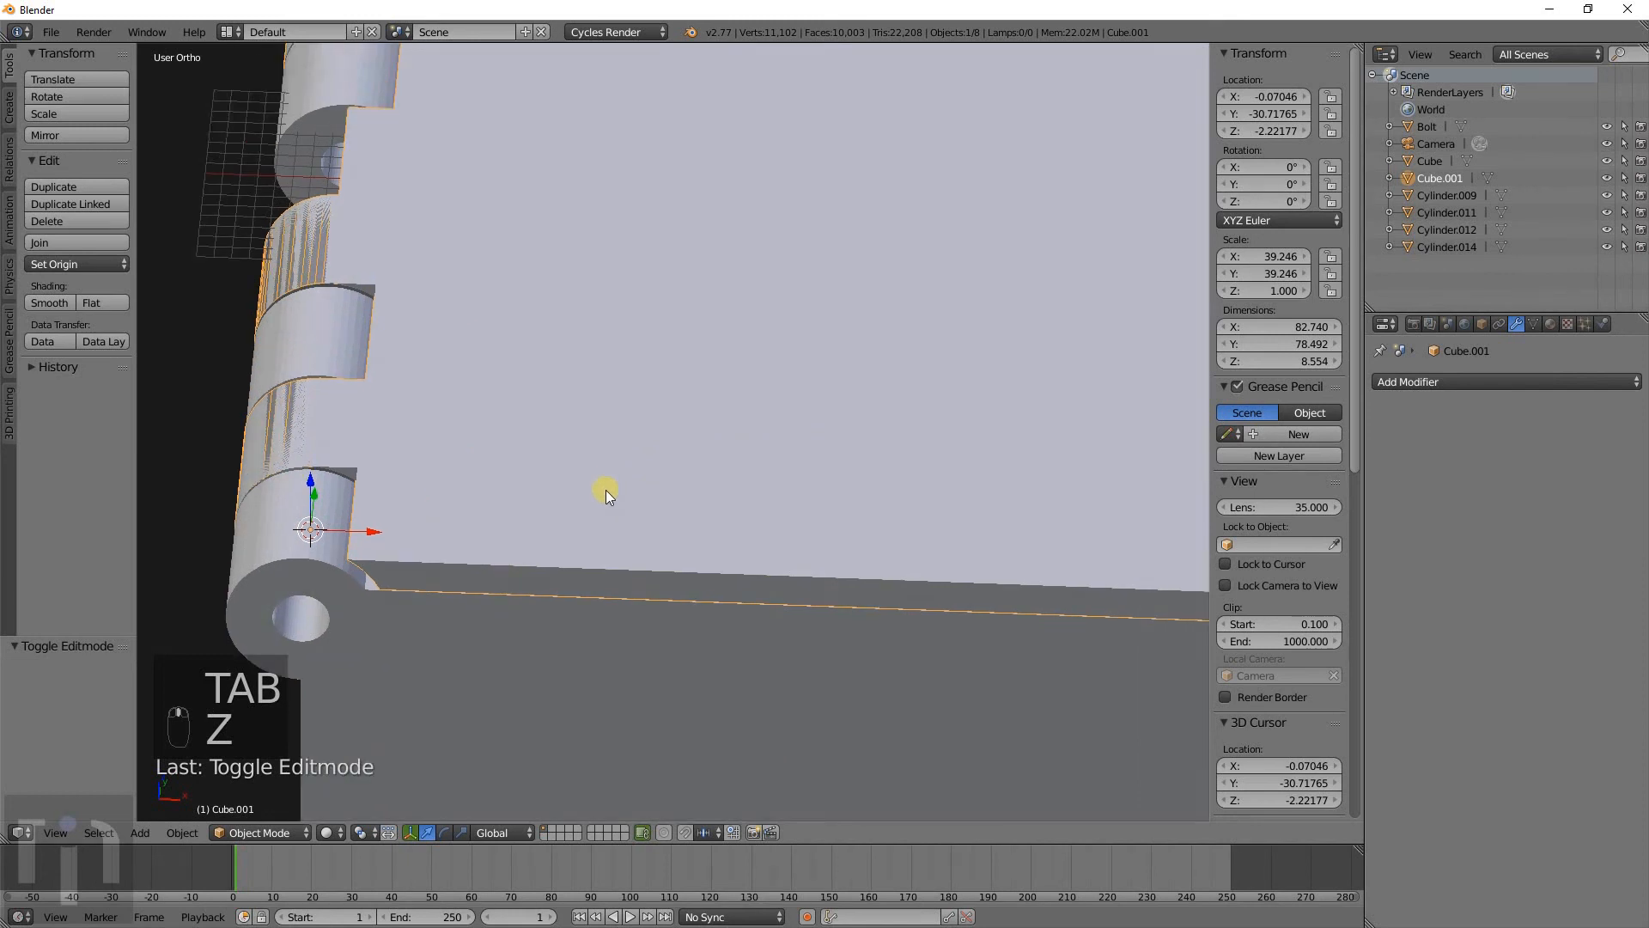
key(r)
key(y)
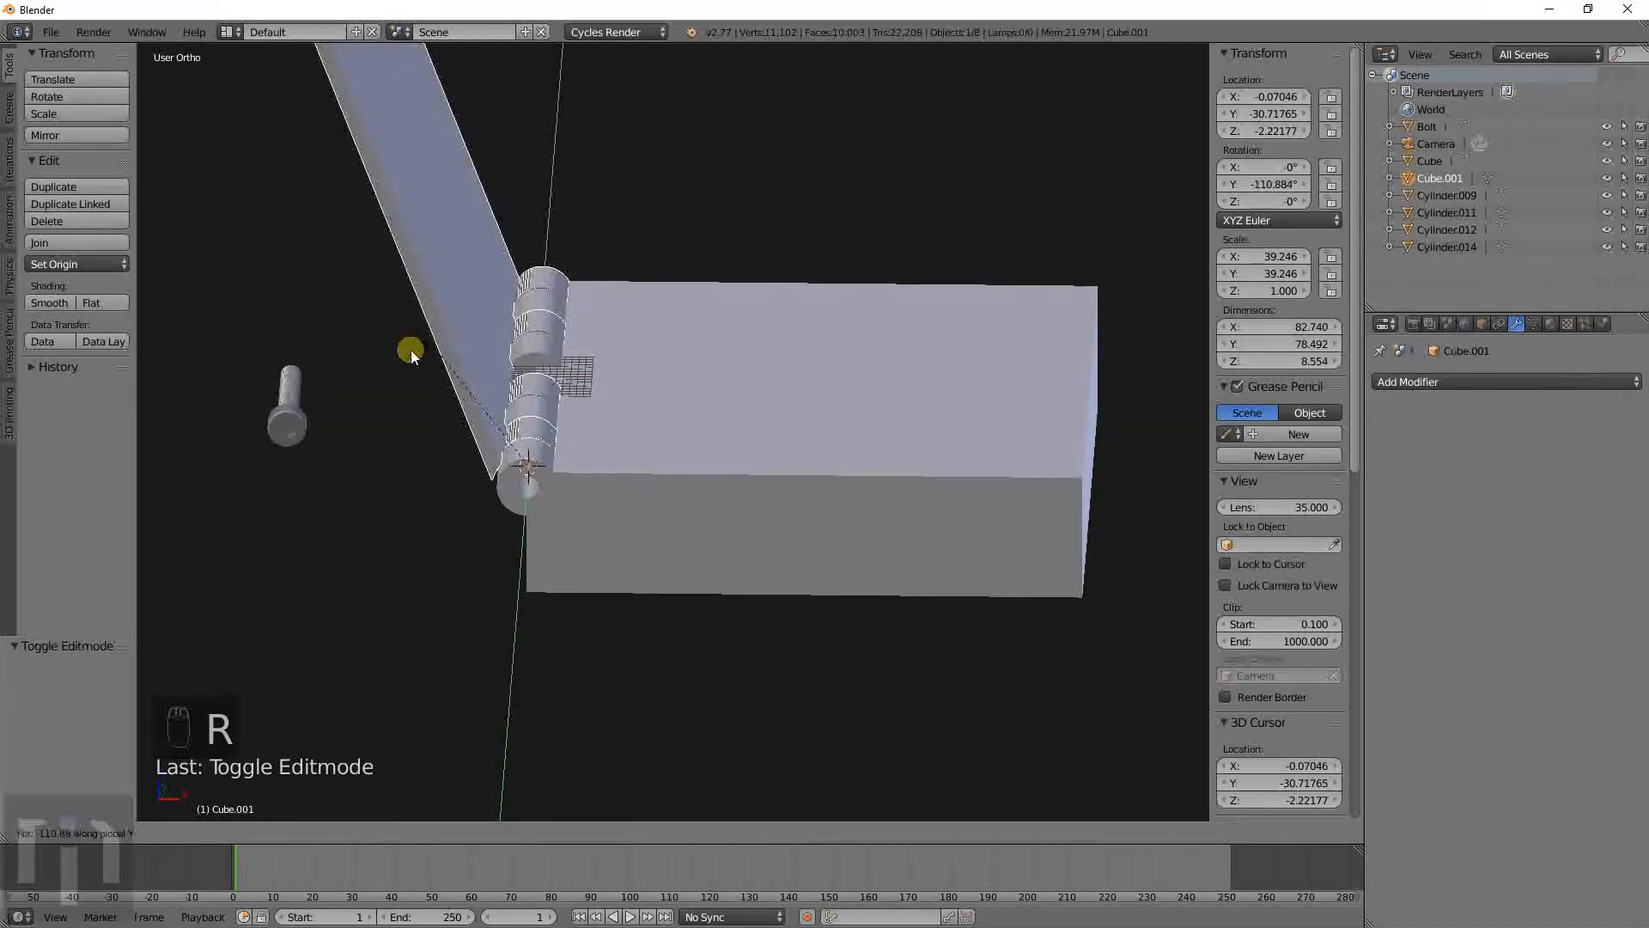
right_click(411, 348)
Inspect the overlapping cylinders along the knuckle row and show the hinge in wireframe from the top.
middle_drag(411, 349, 692, 379)
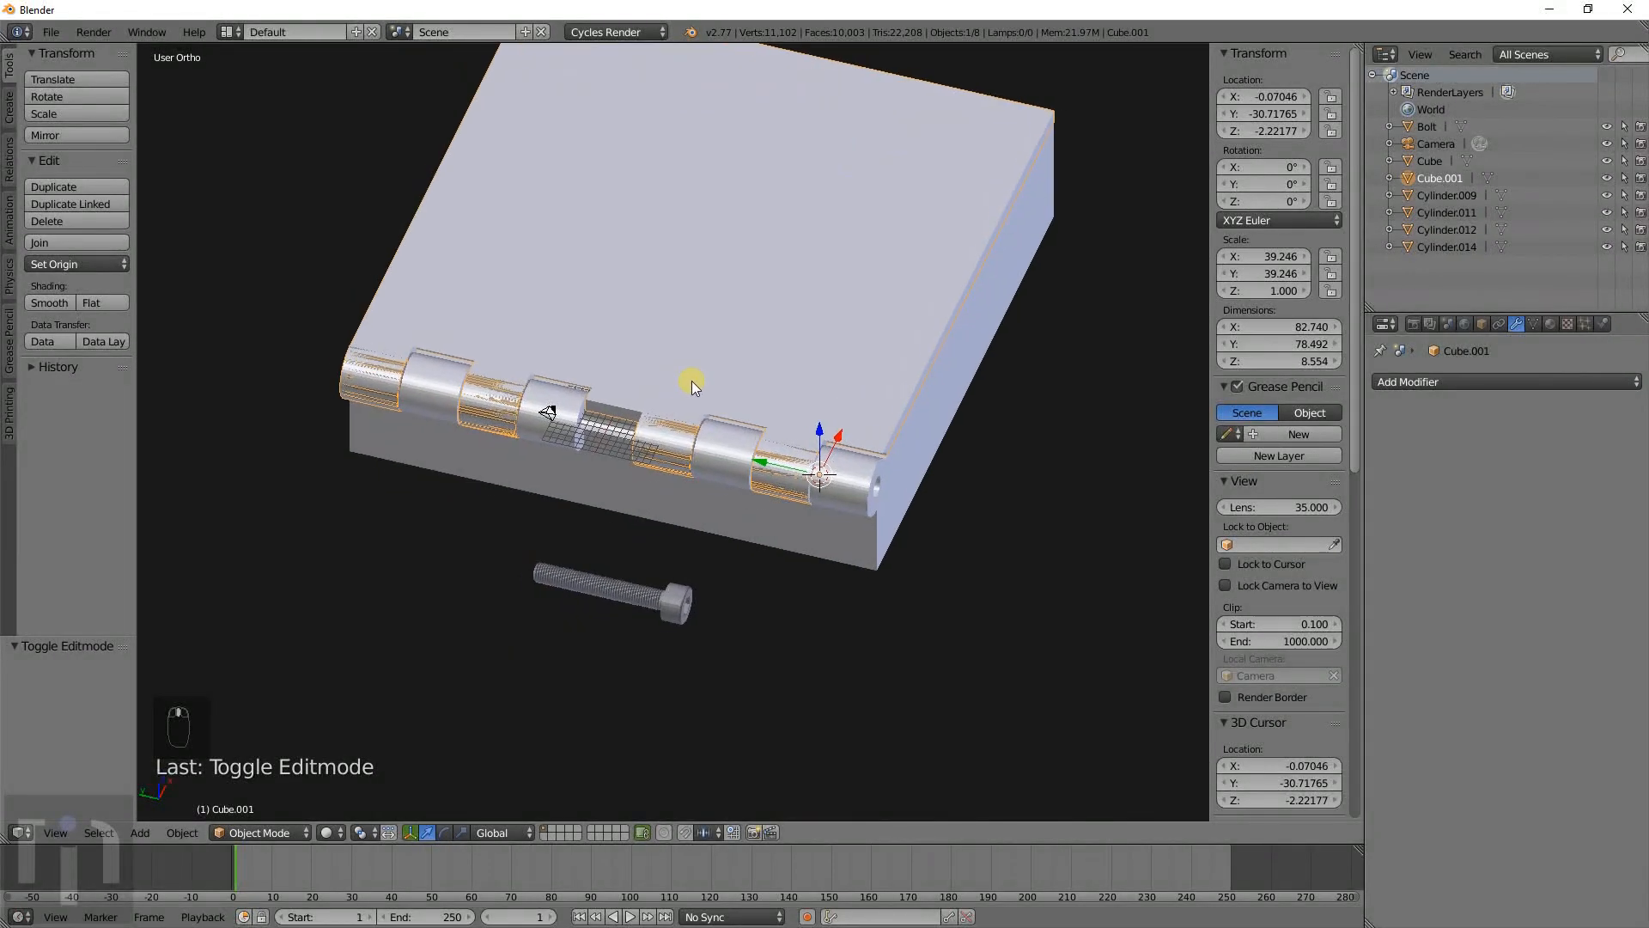
scroll(718, 412, up, 5)
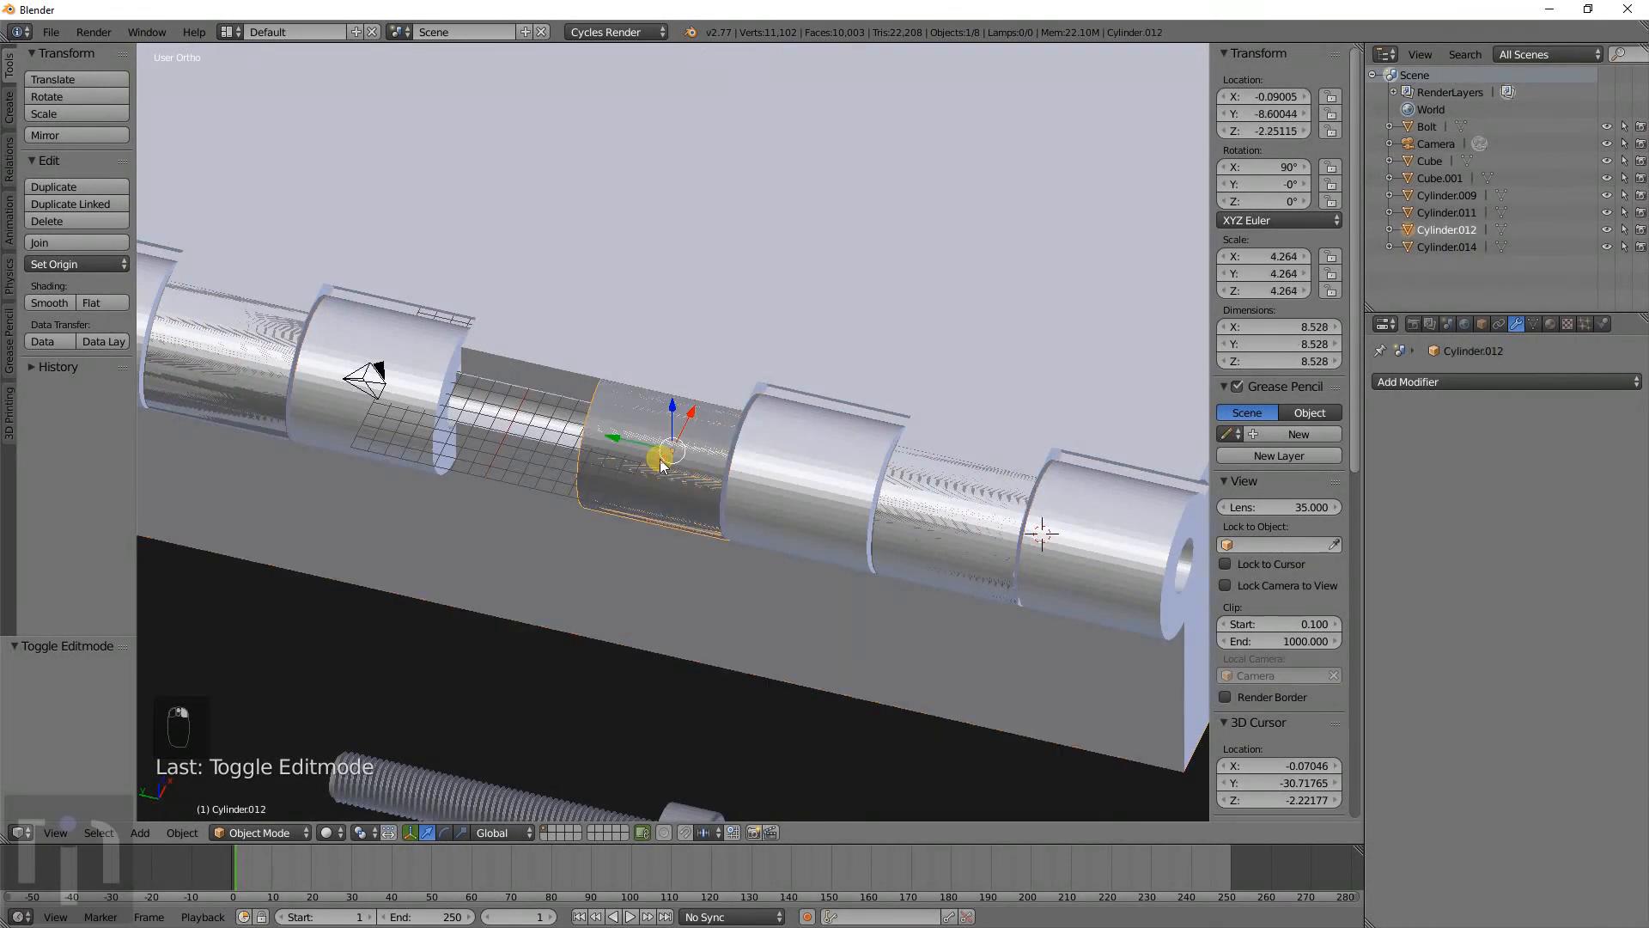
right_click(976, 515)
right_click(975, 515)
right_click(976, 516)
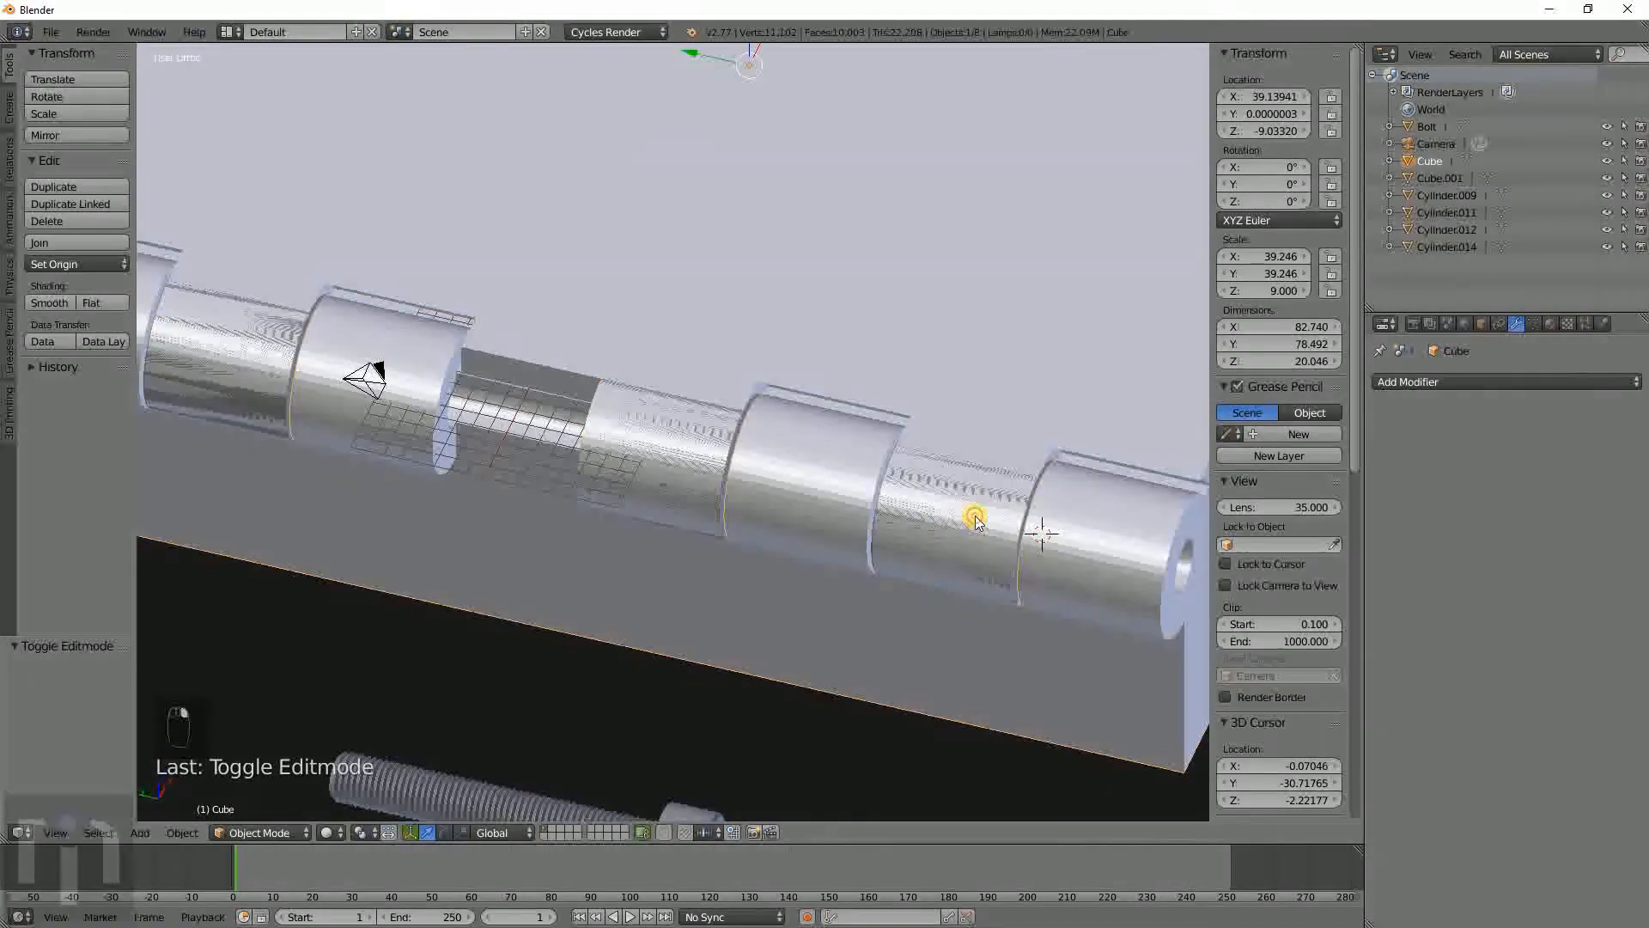
key(KP_7)
key(z)
scroll(776, 112, up, 3)
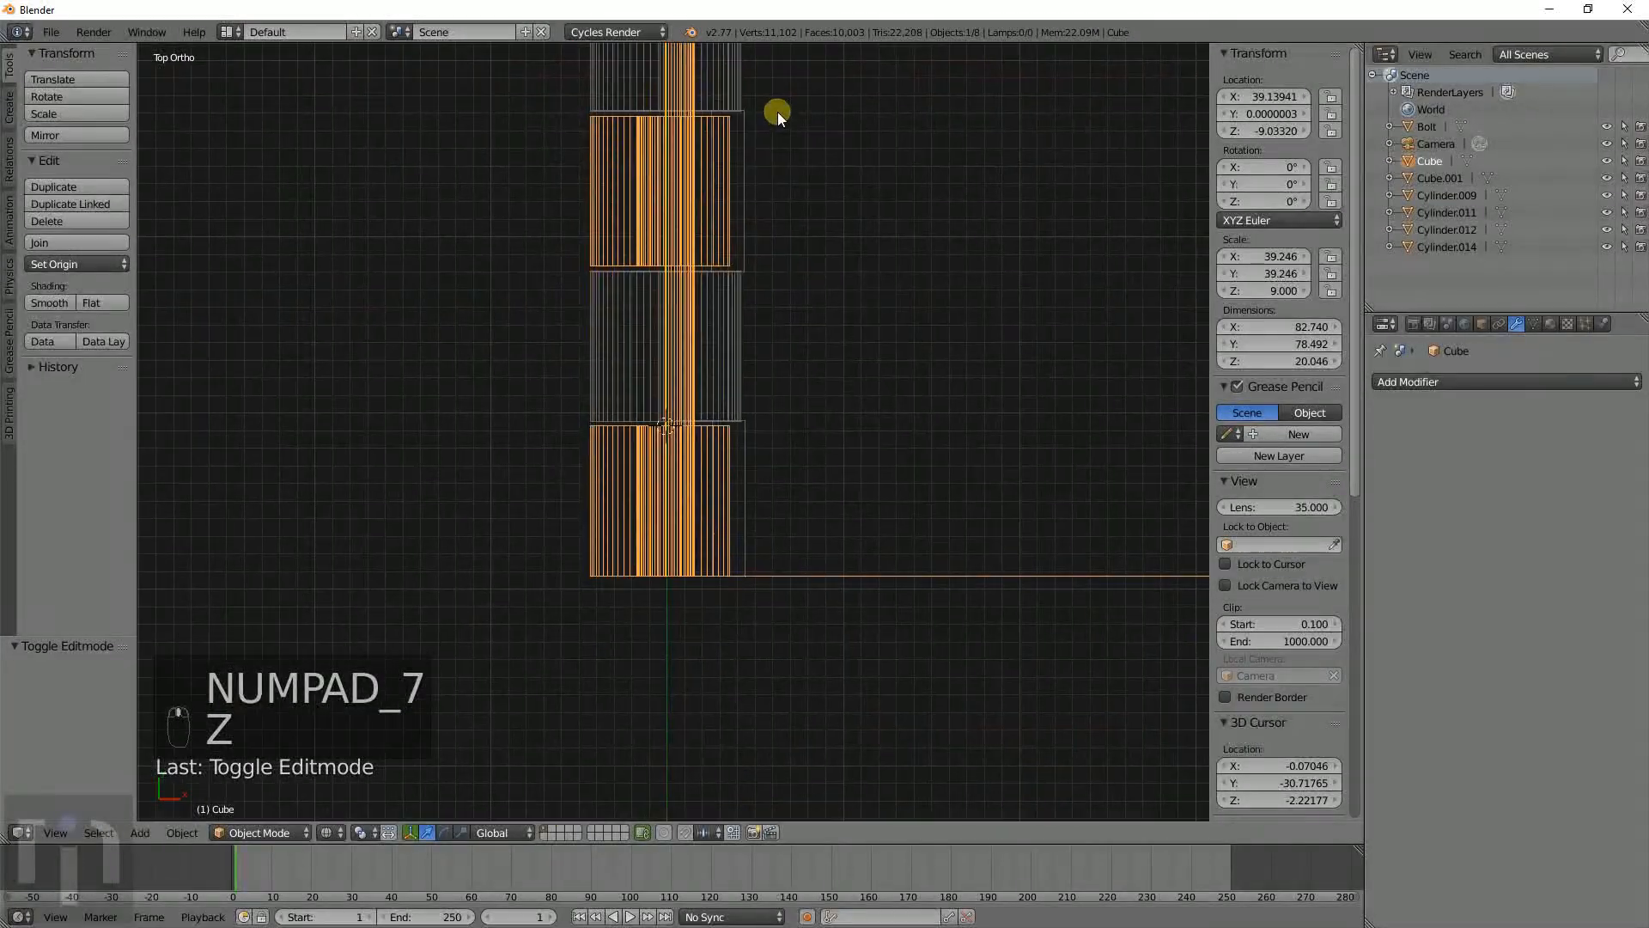
Scale the cylinder Cylinder.014 up uniformly by about 1.068.
right_click(621, 302)
scroll(805, 223, up, 2)
shift+middle_drag(806, 223, 816, 355)
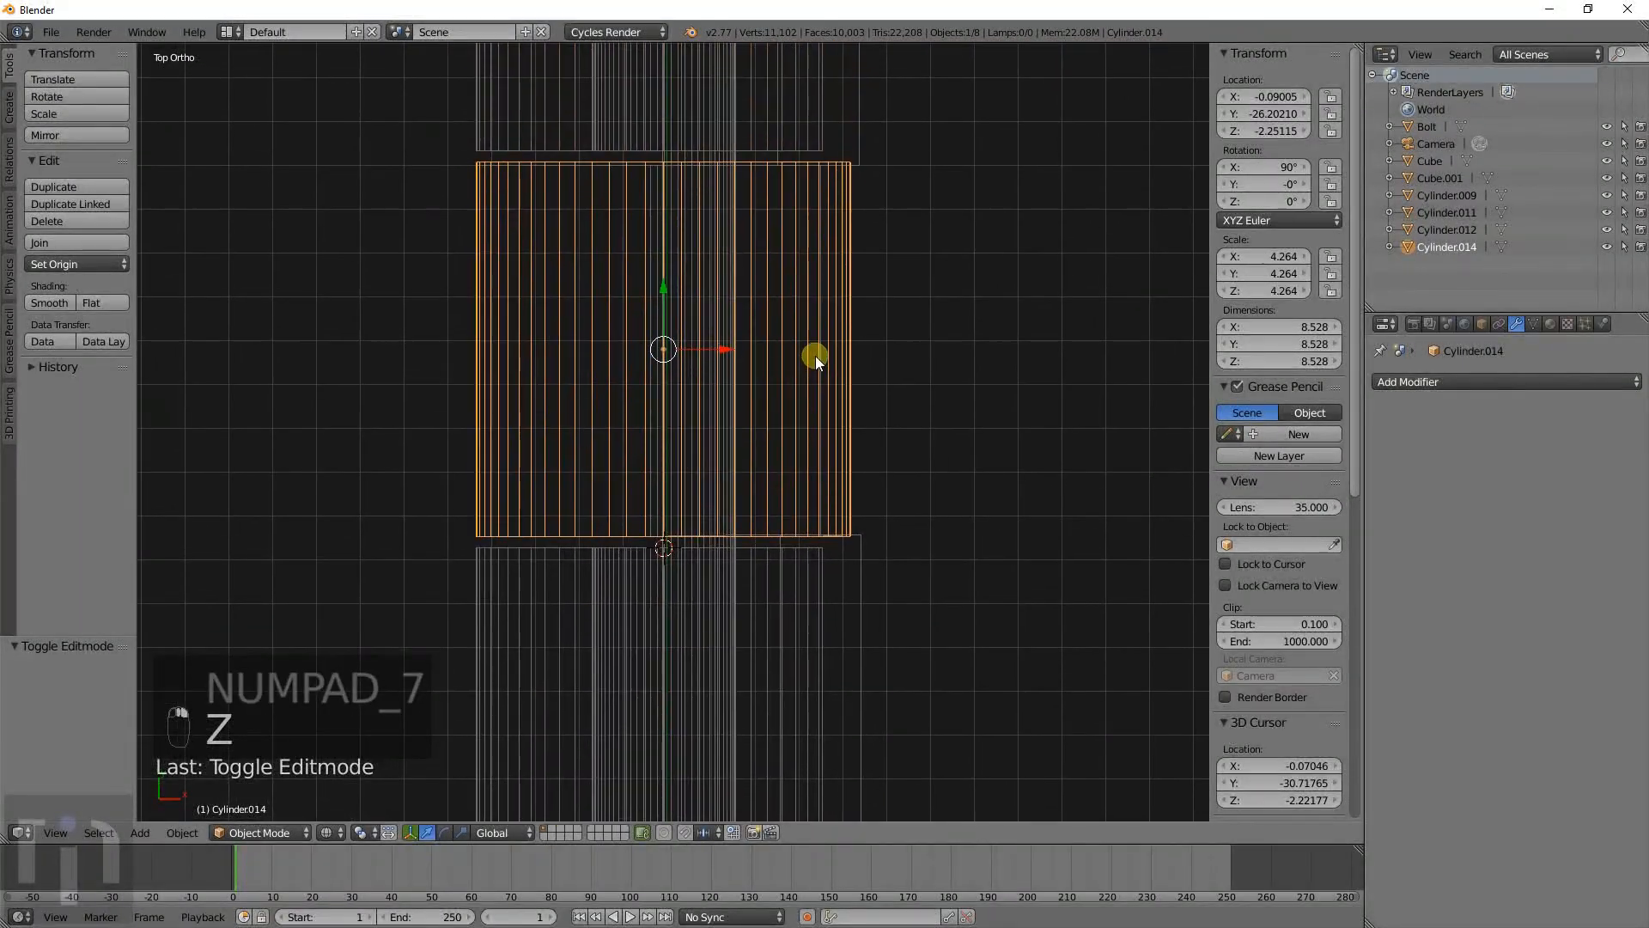
scroll(827, 369, down, 2)
scroll(821, 352, up, 1)
shift+scroll(811, 349, up, 2)
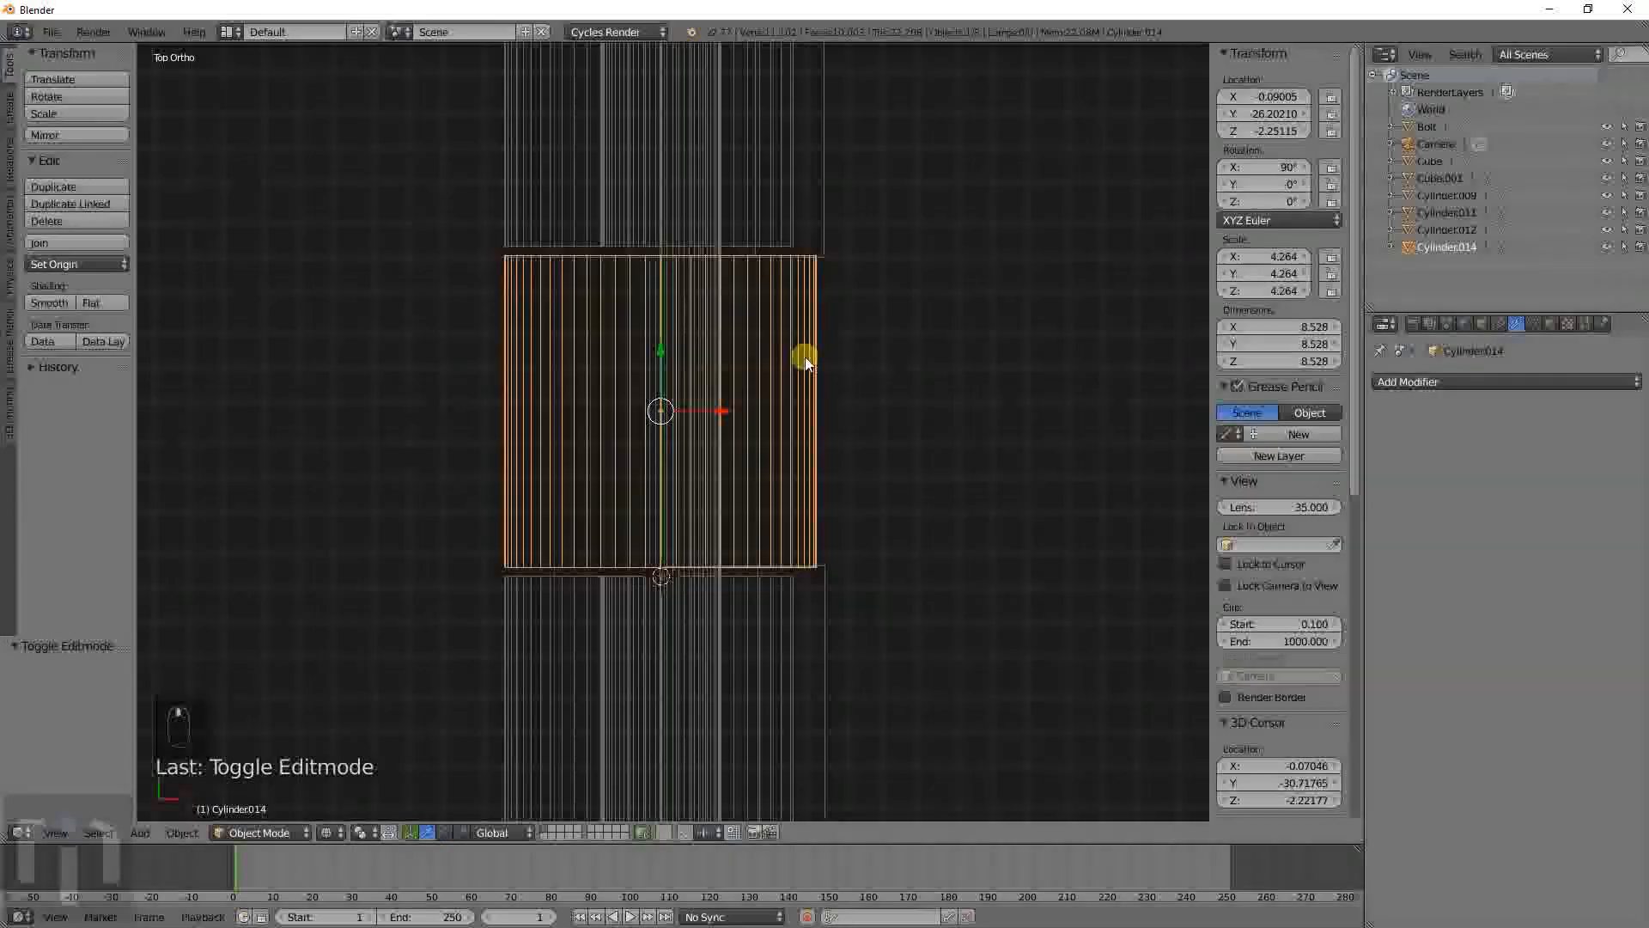
key(s)
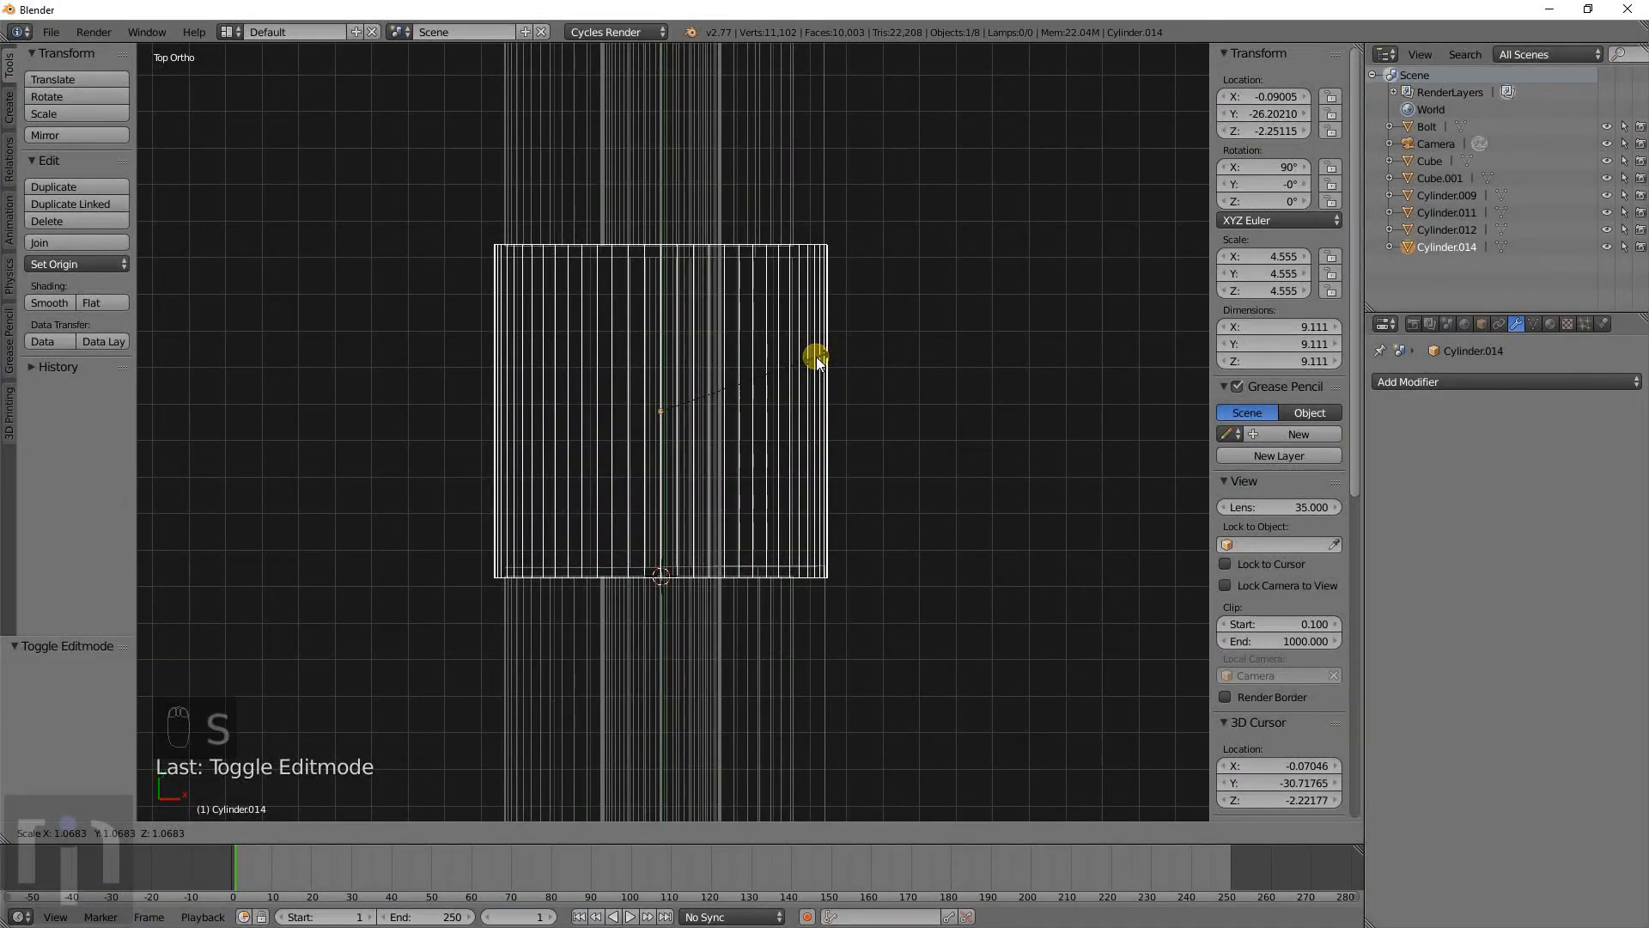
click(817, 360)
Widen Cylinder.014 by about 1.113 in X and Z only, keeping its length along Y.
shift+scroll(713, 317, up, 2)
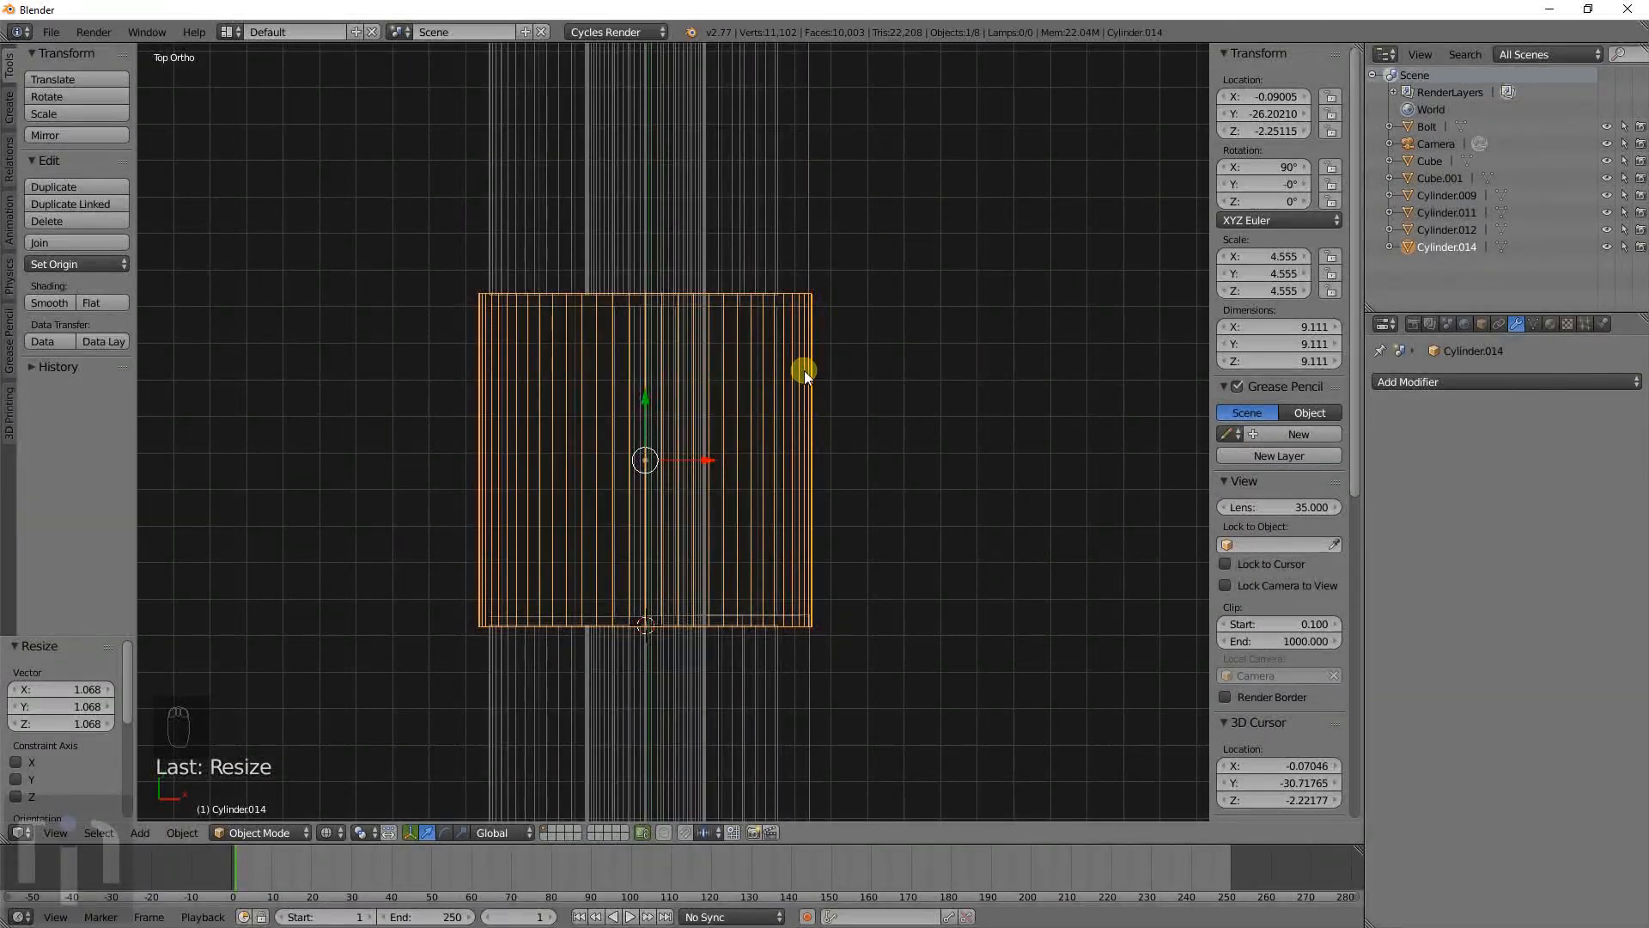
scroll(803, 370, up, 2)
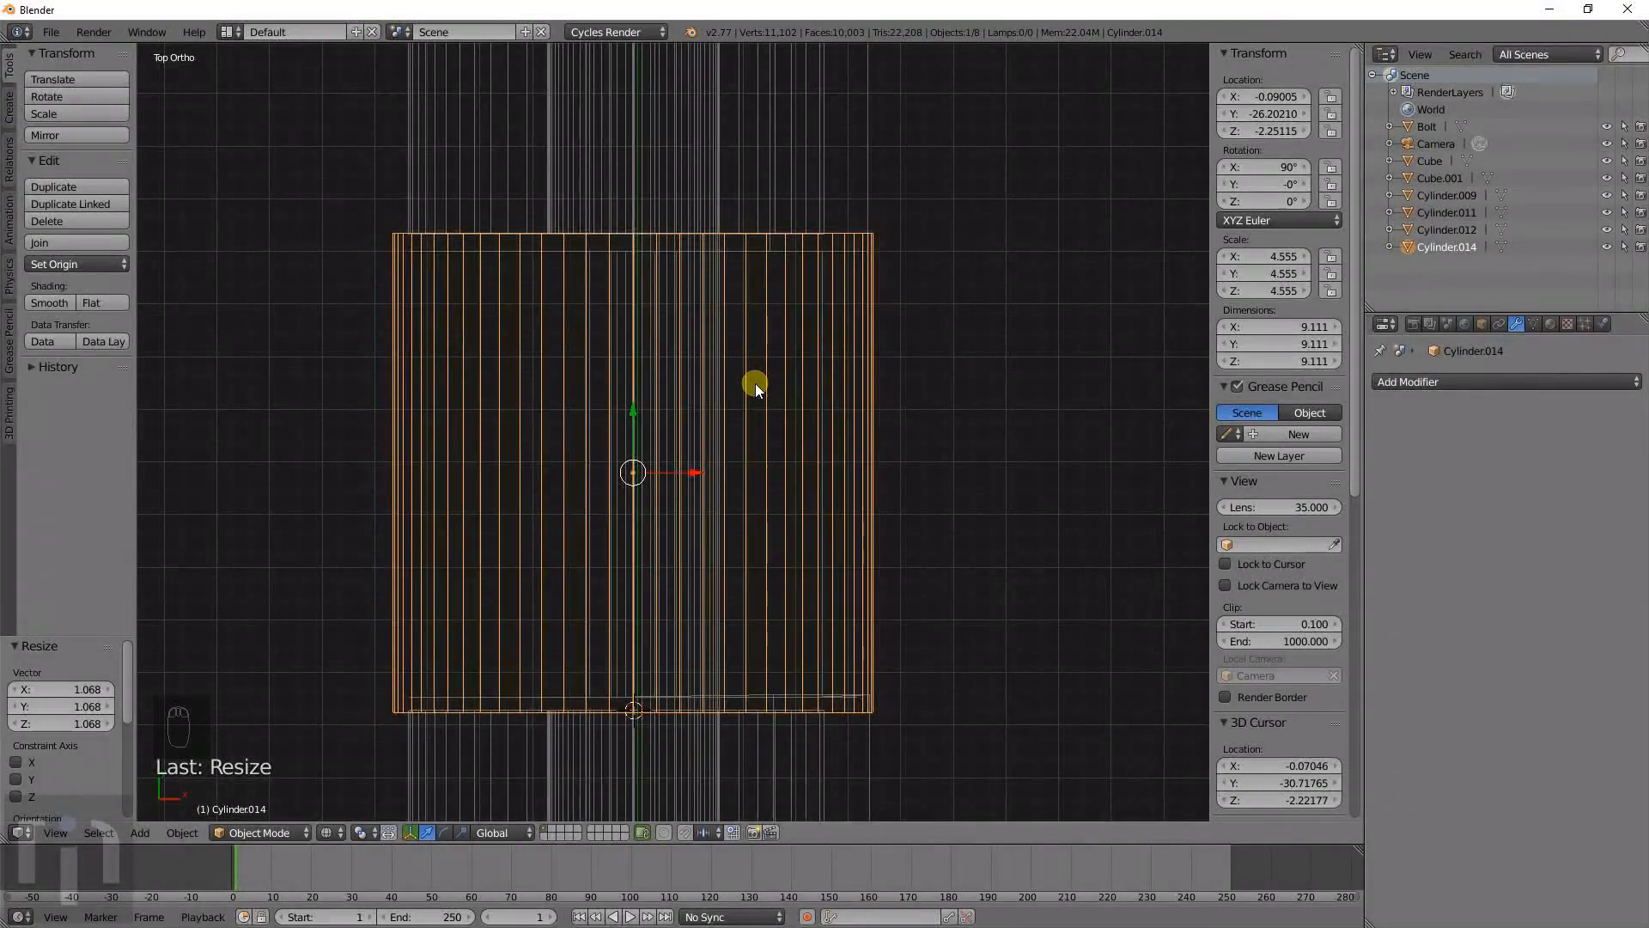
key(s)
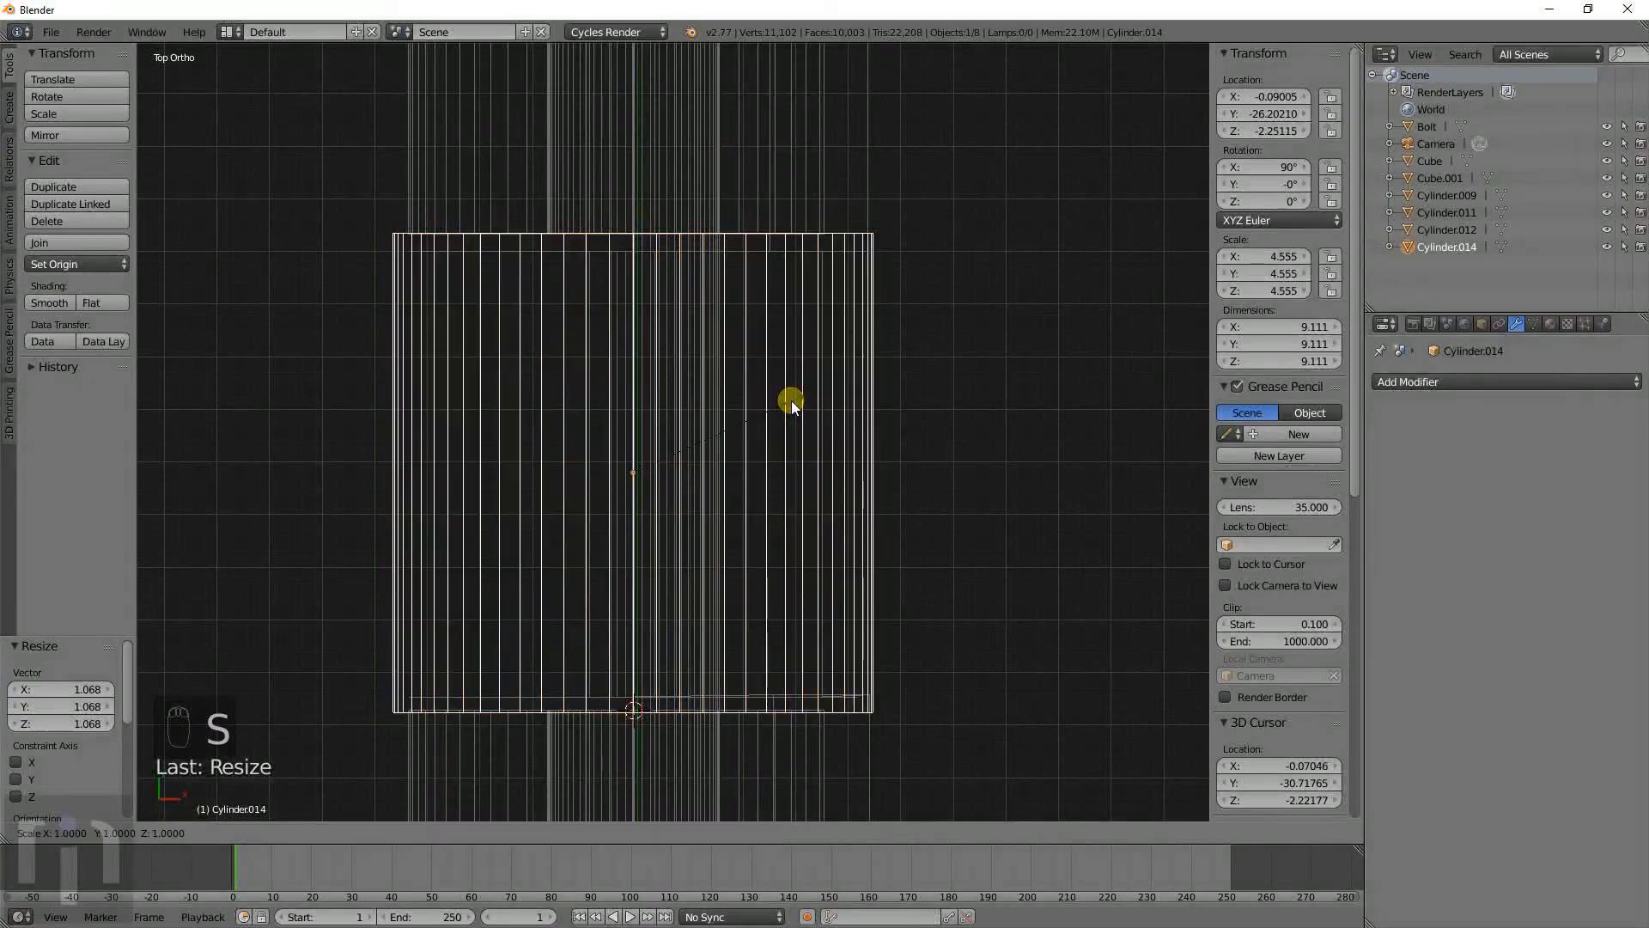
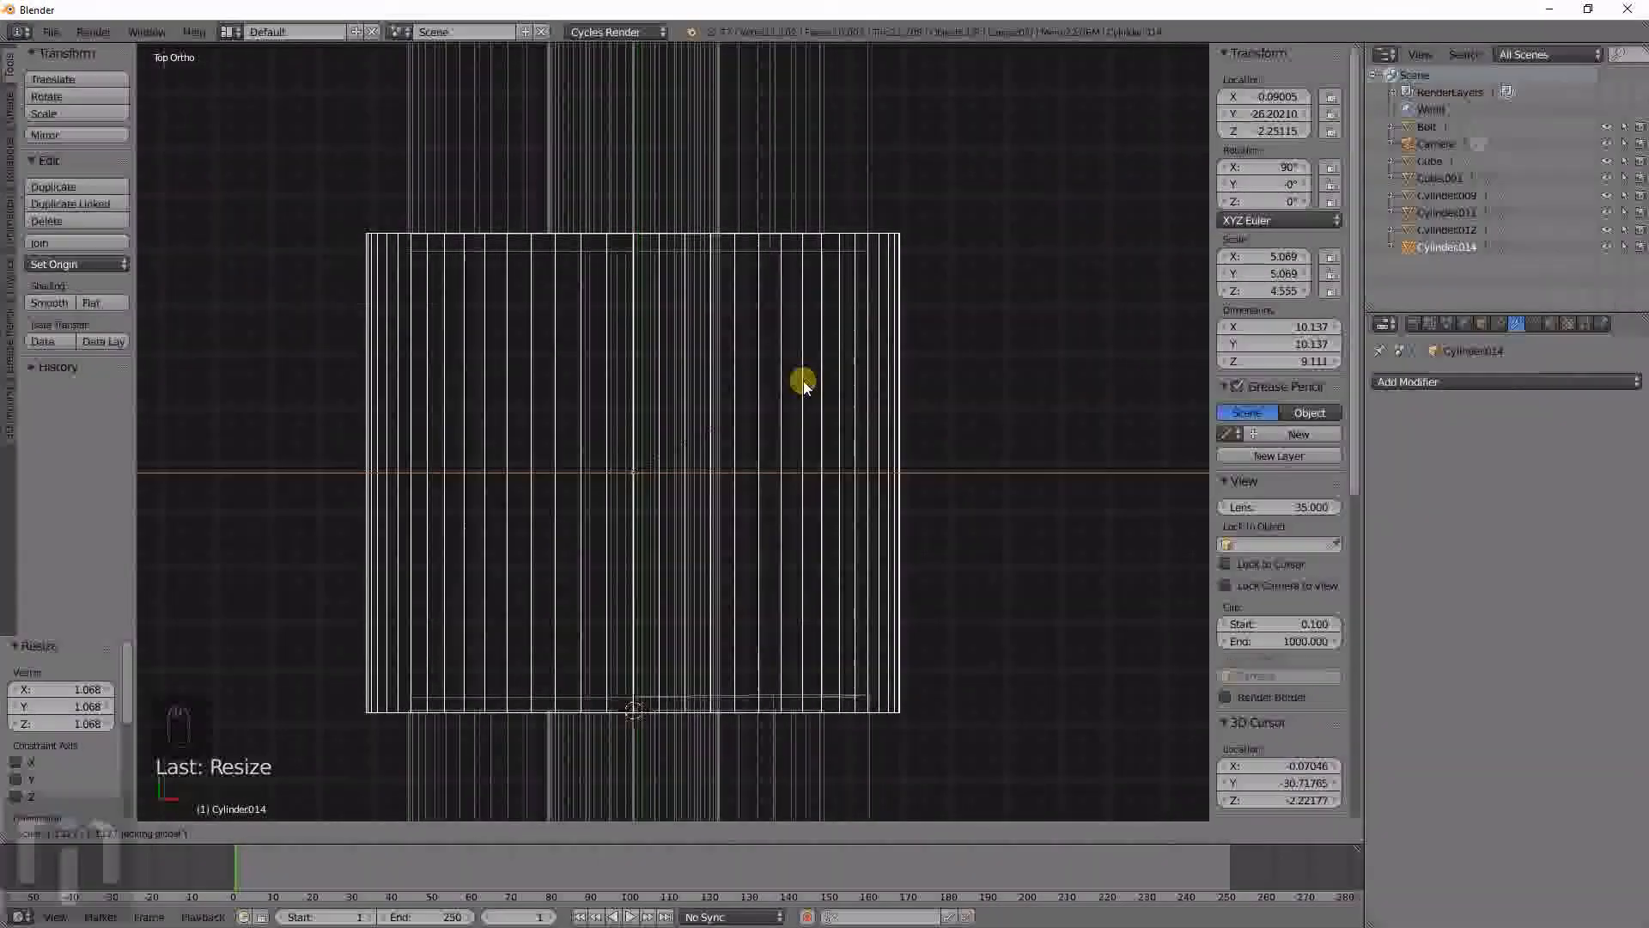
click(799, 383)
Scale Cylinder.012 up uniformly by about 1.069 and widen it by about 1.115 in X and Z only.
scroll(791, 280, down, 4)
shift+middle_drag(784, 272, 736, 571)
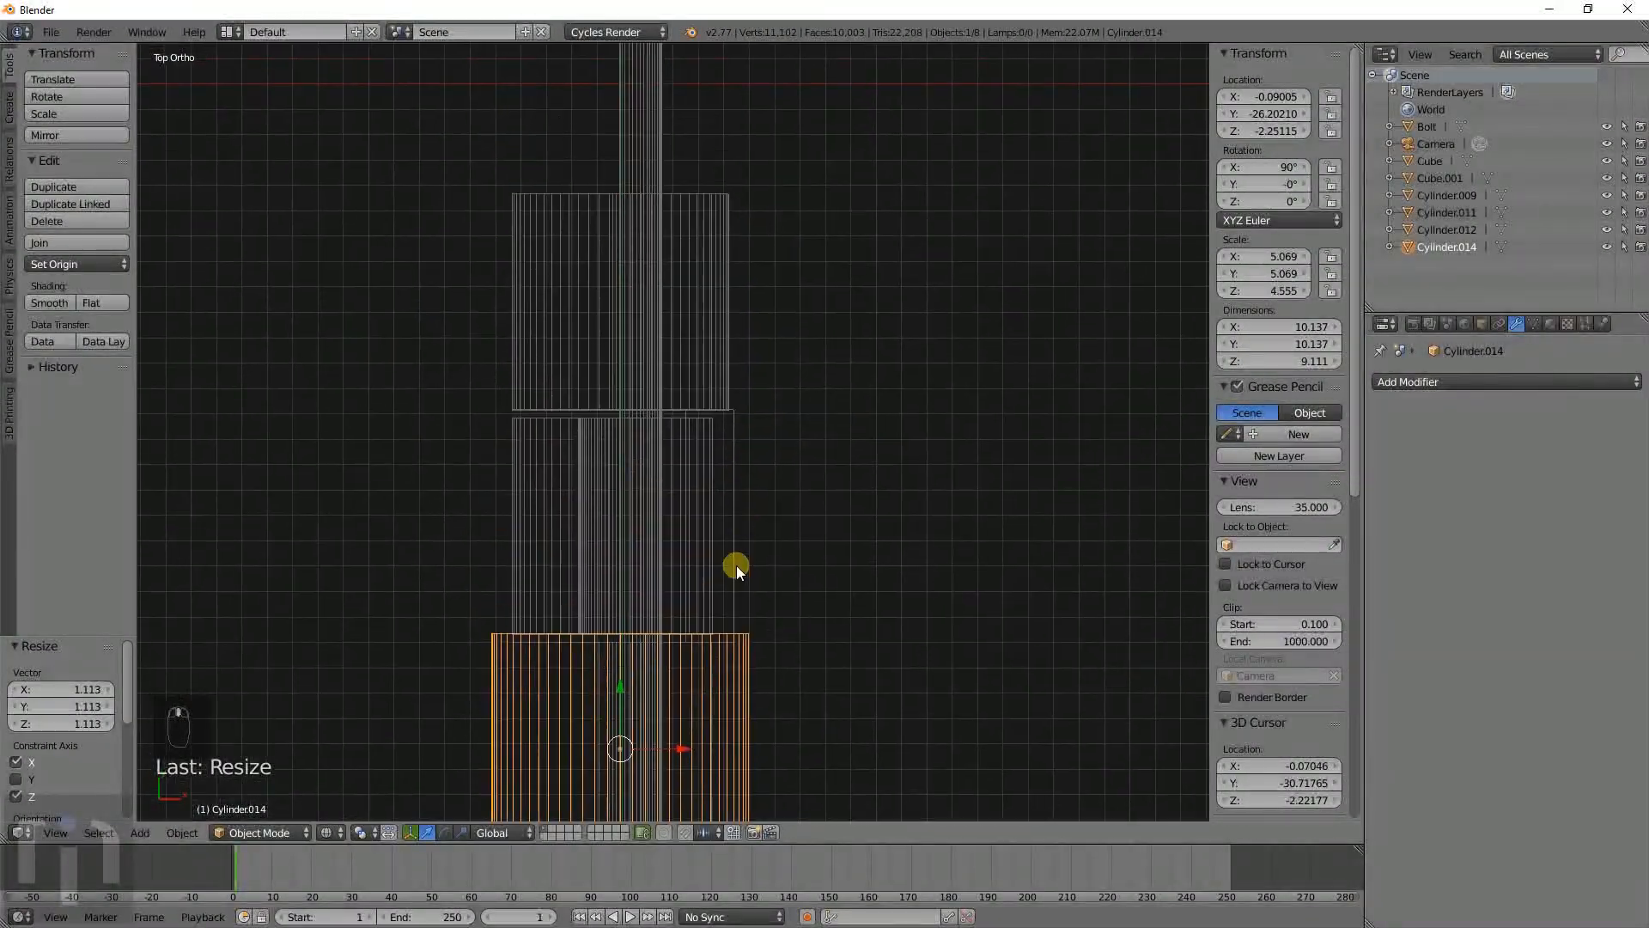
right_click(688, 359)
scroll(695, 369, up, 4)
key(s)
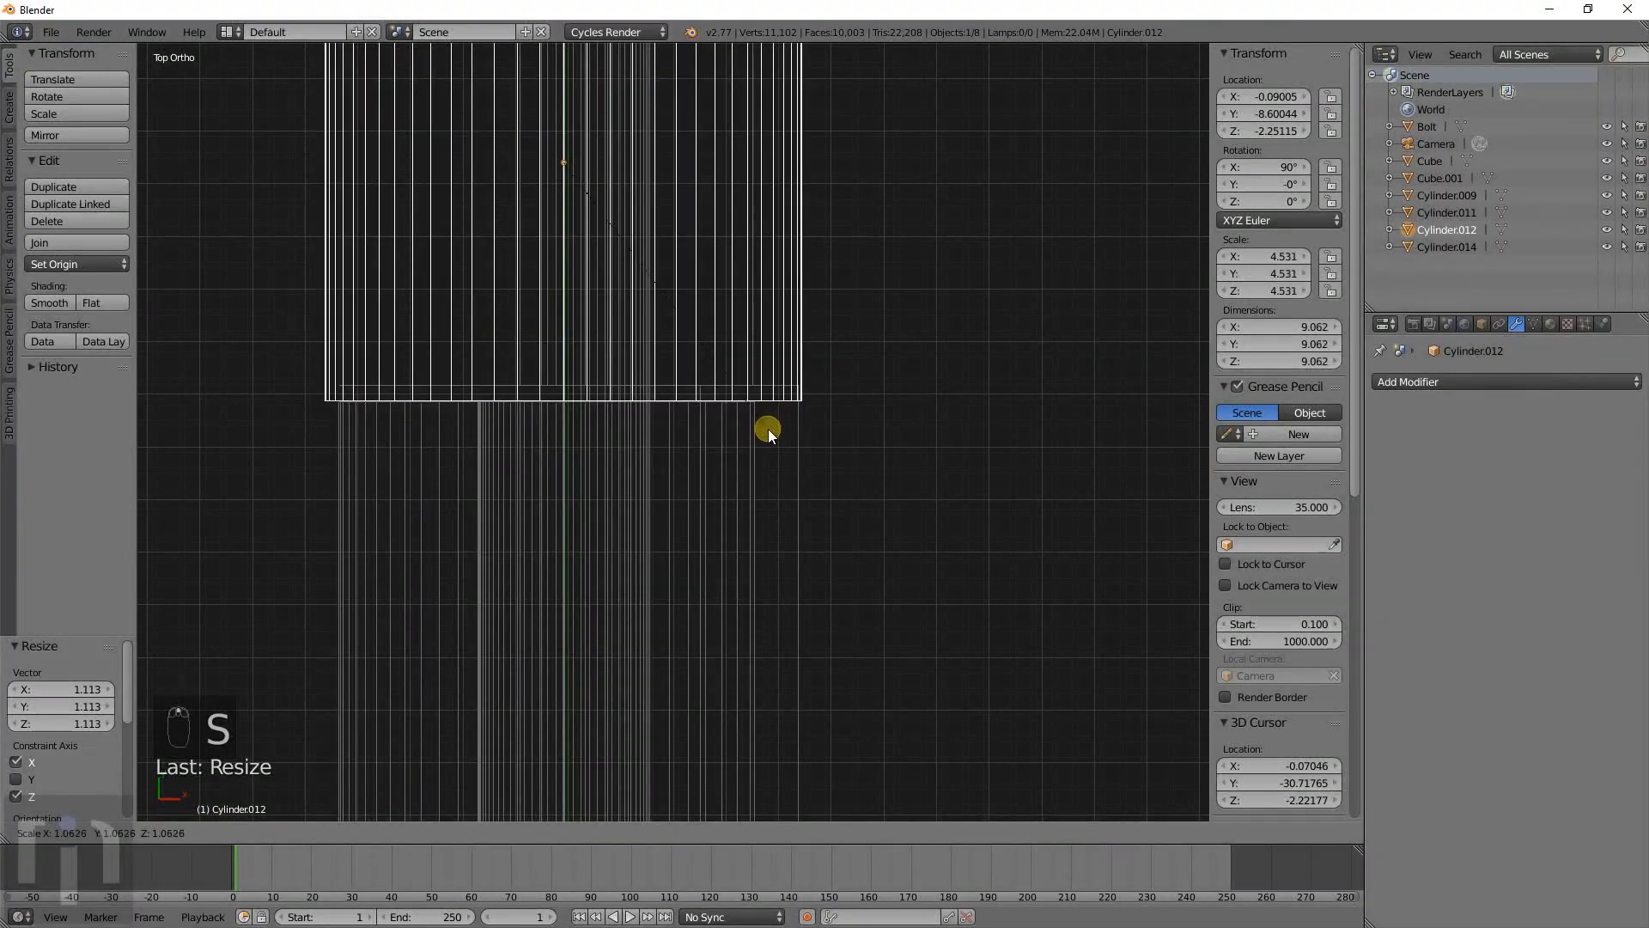
click(768, 431)
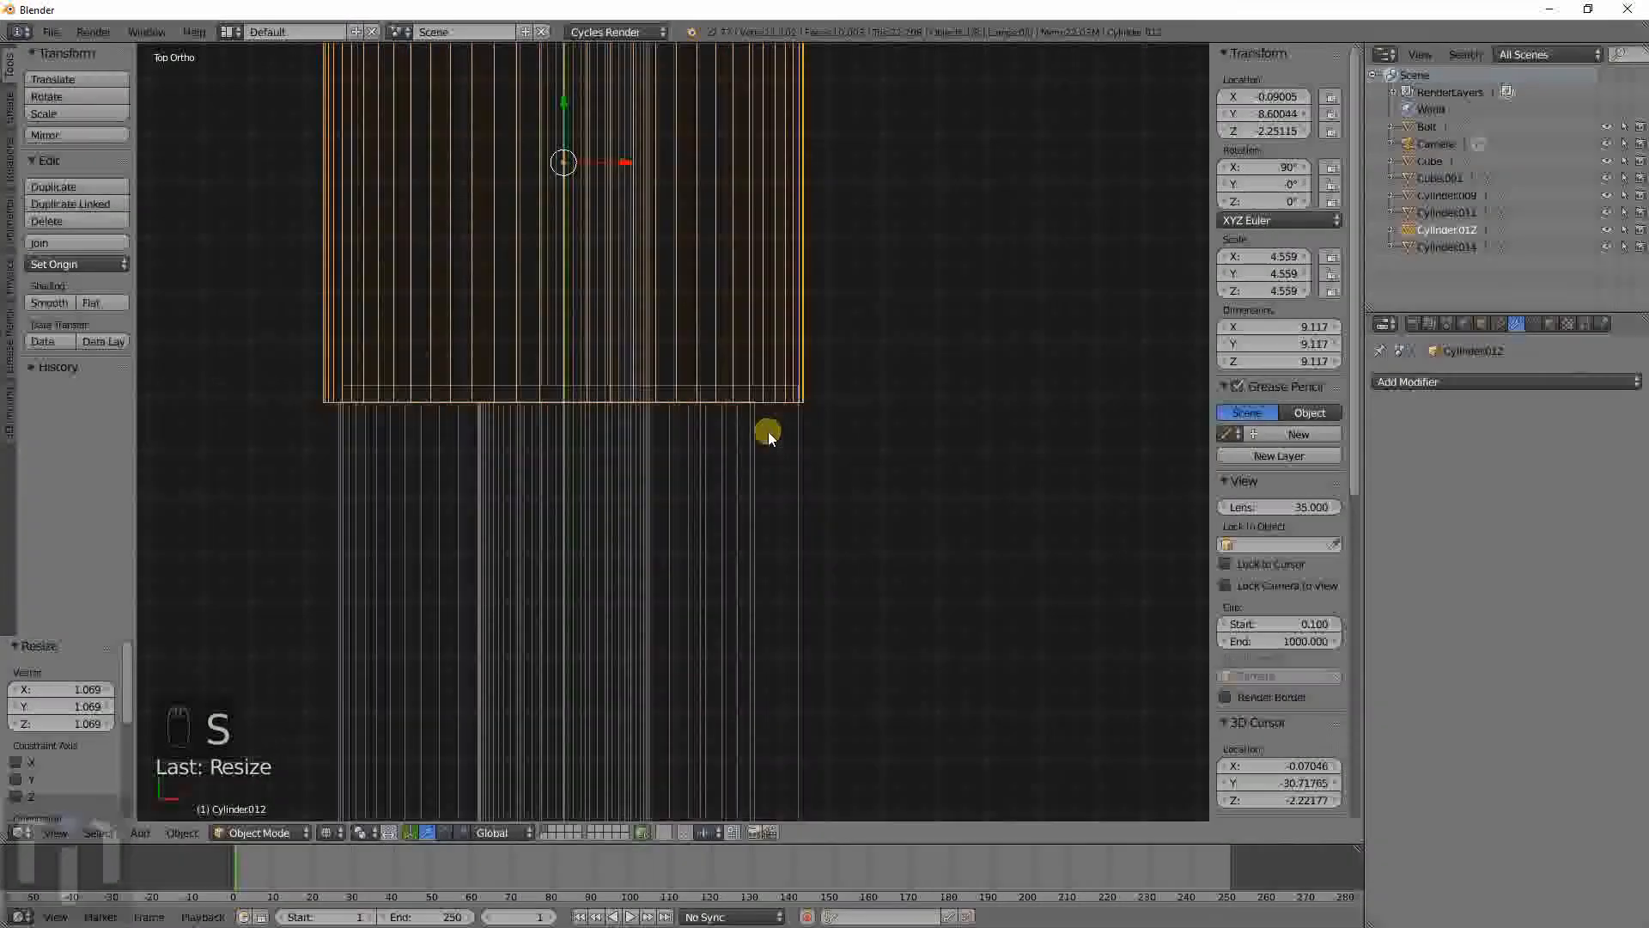
key(s)
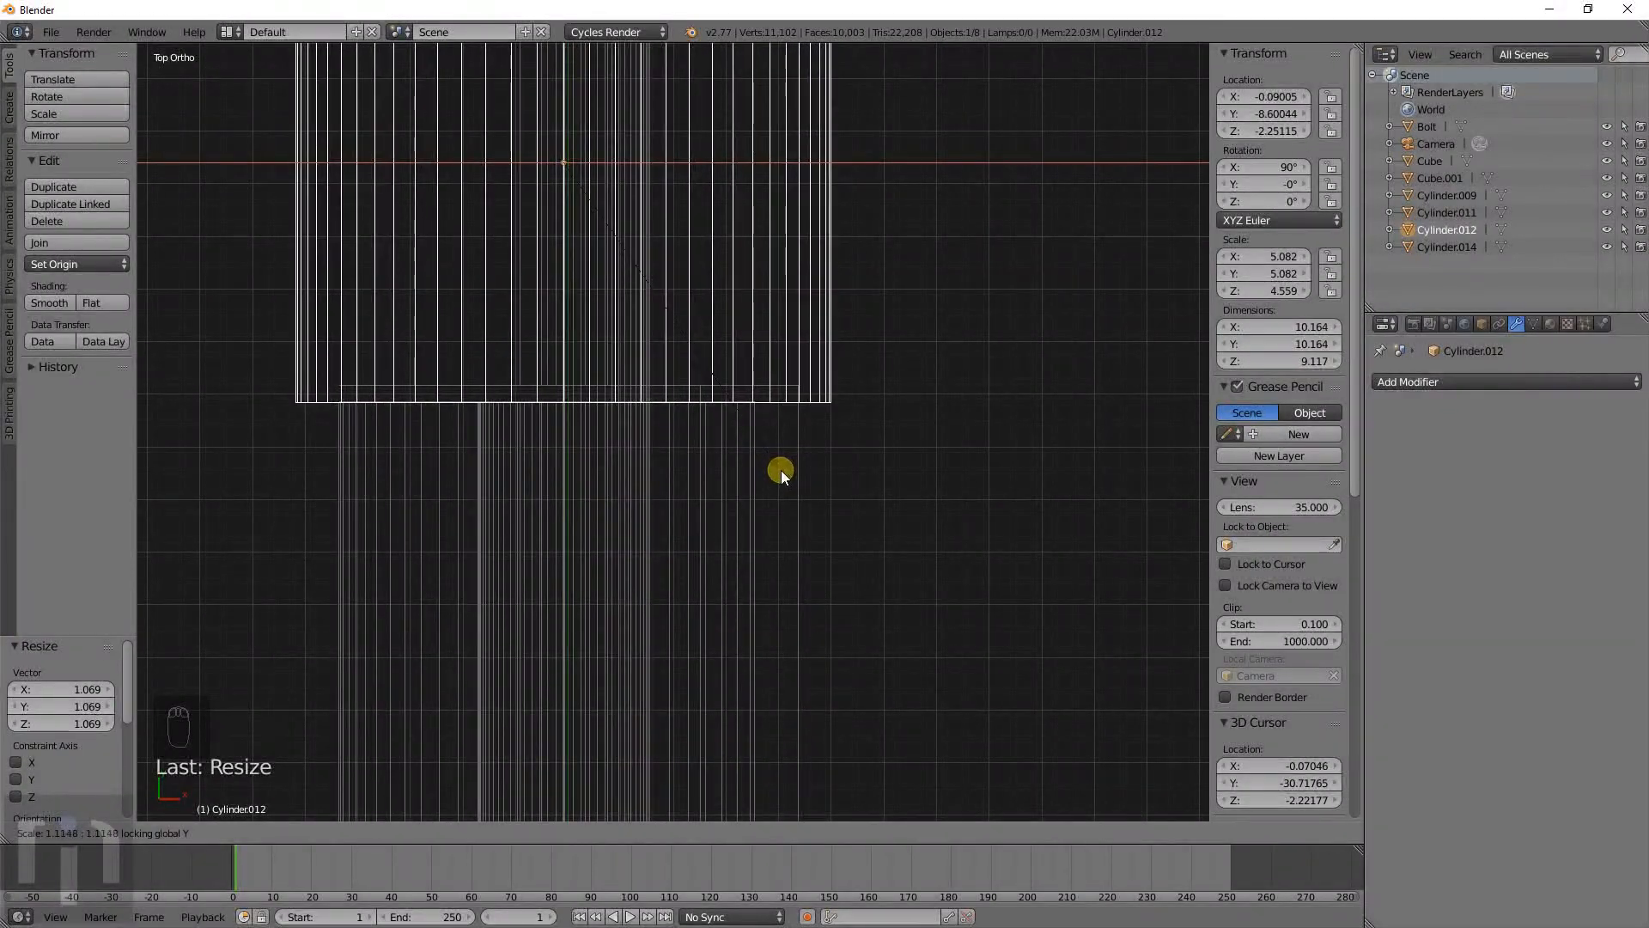
click(761, 384)
Scale Cylinder.009 up uniformly by about 1.064 and widen it by about 1.117 in X and Z only.
scroll(716, 235, down, 3)
shift+scroll(687, 390, up, 5)
shift+scroll(688, 390, up, 3)
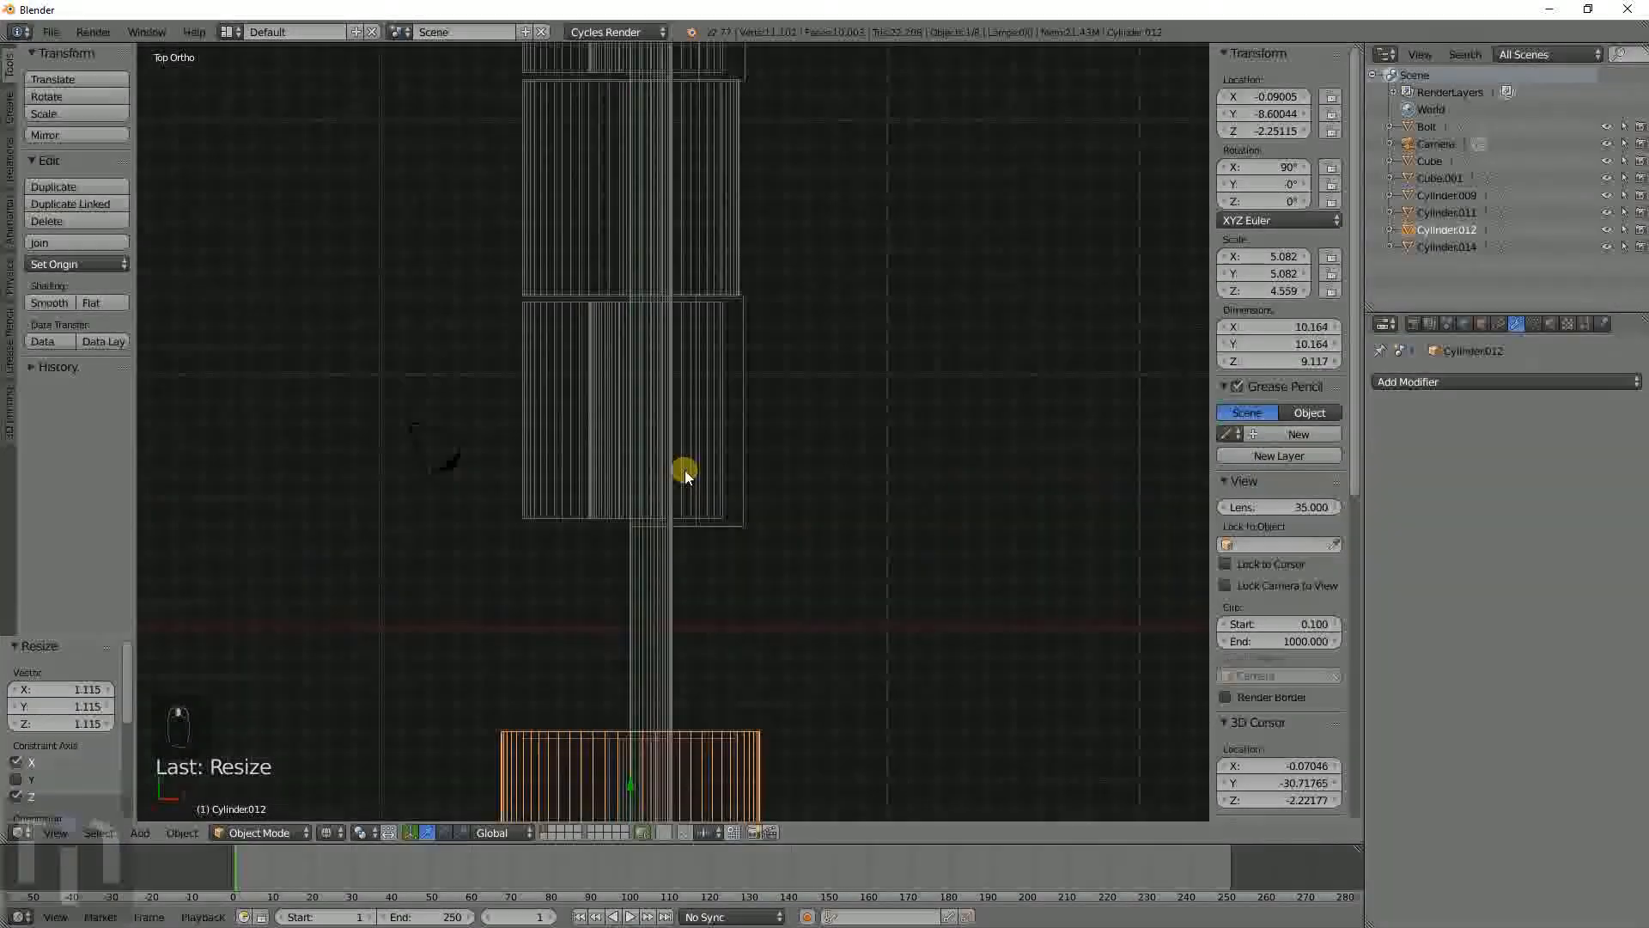
right_click(706, 258)
scroll(718, 265, up, 4)
shift+scroll(670, 522, up, 3)
key(s)
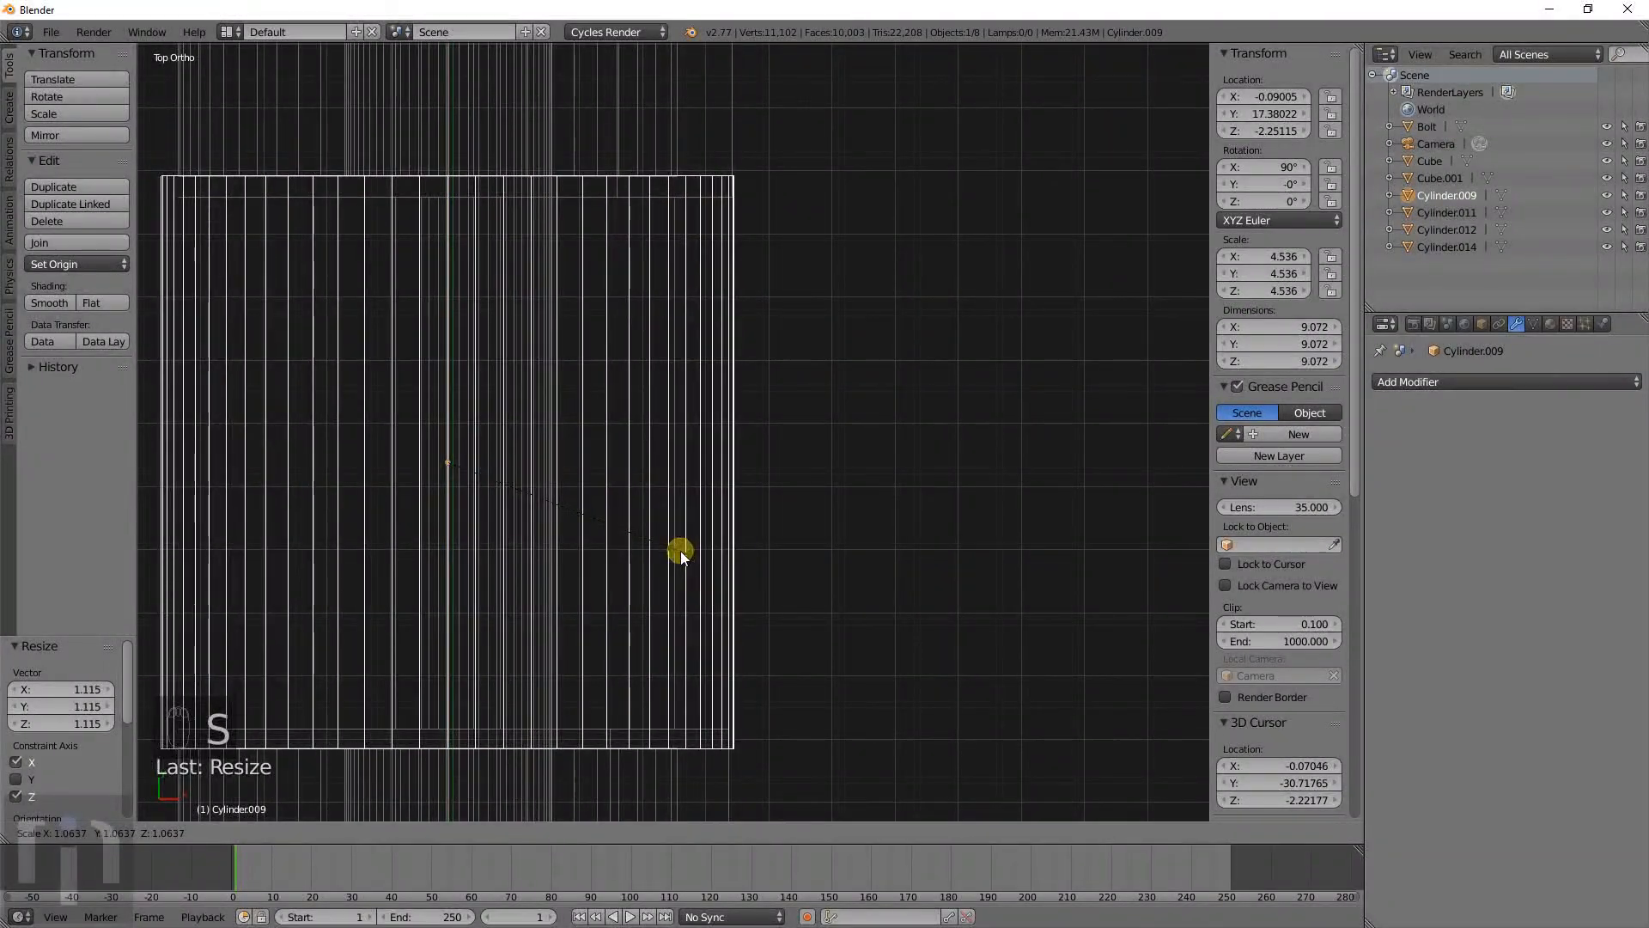
click(682, 555)
key(s)
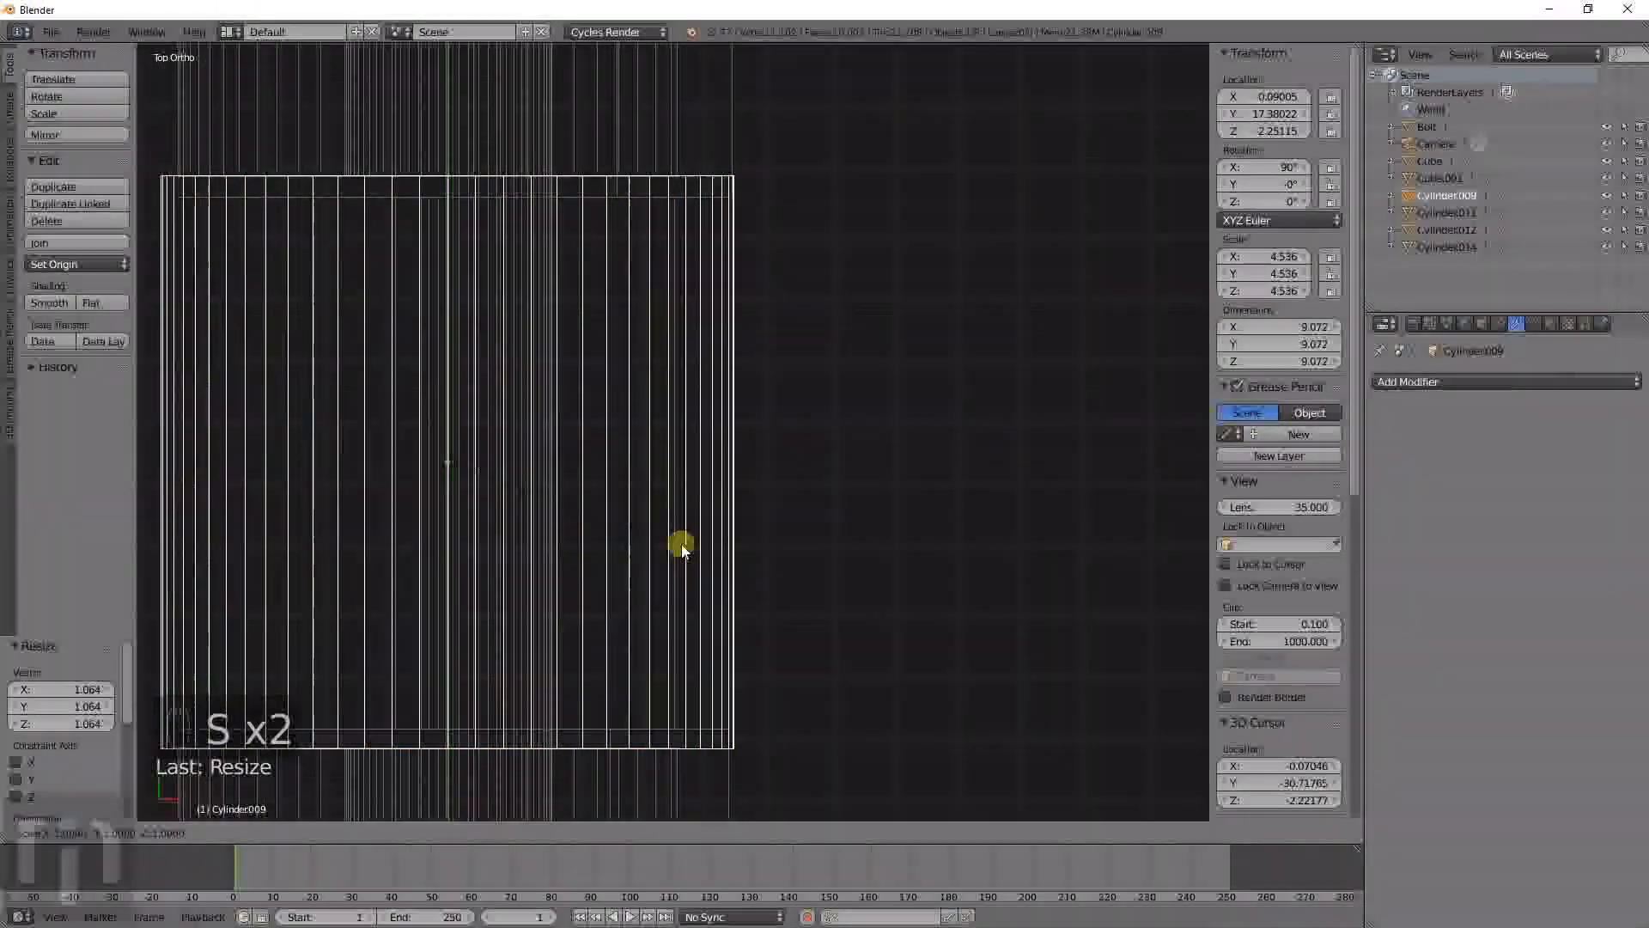
key(shift+y)
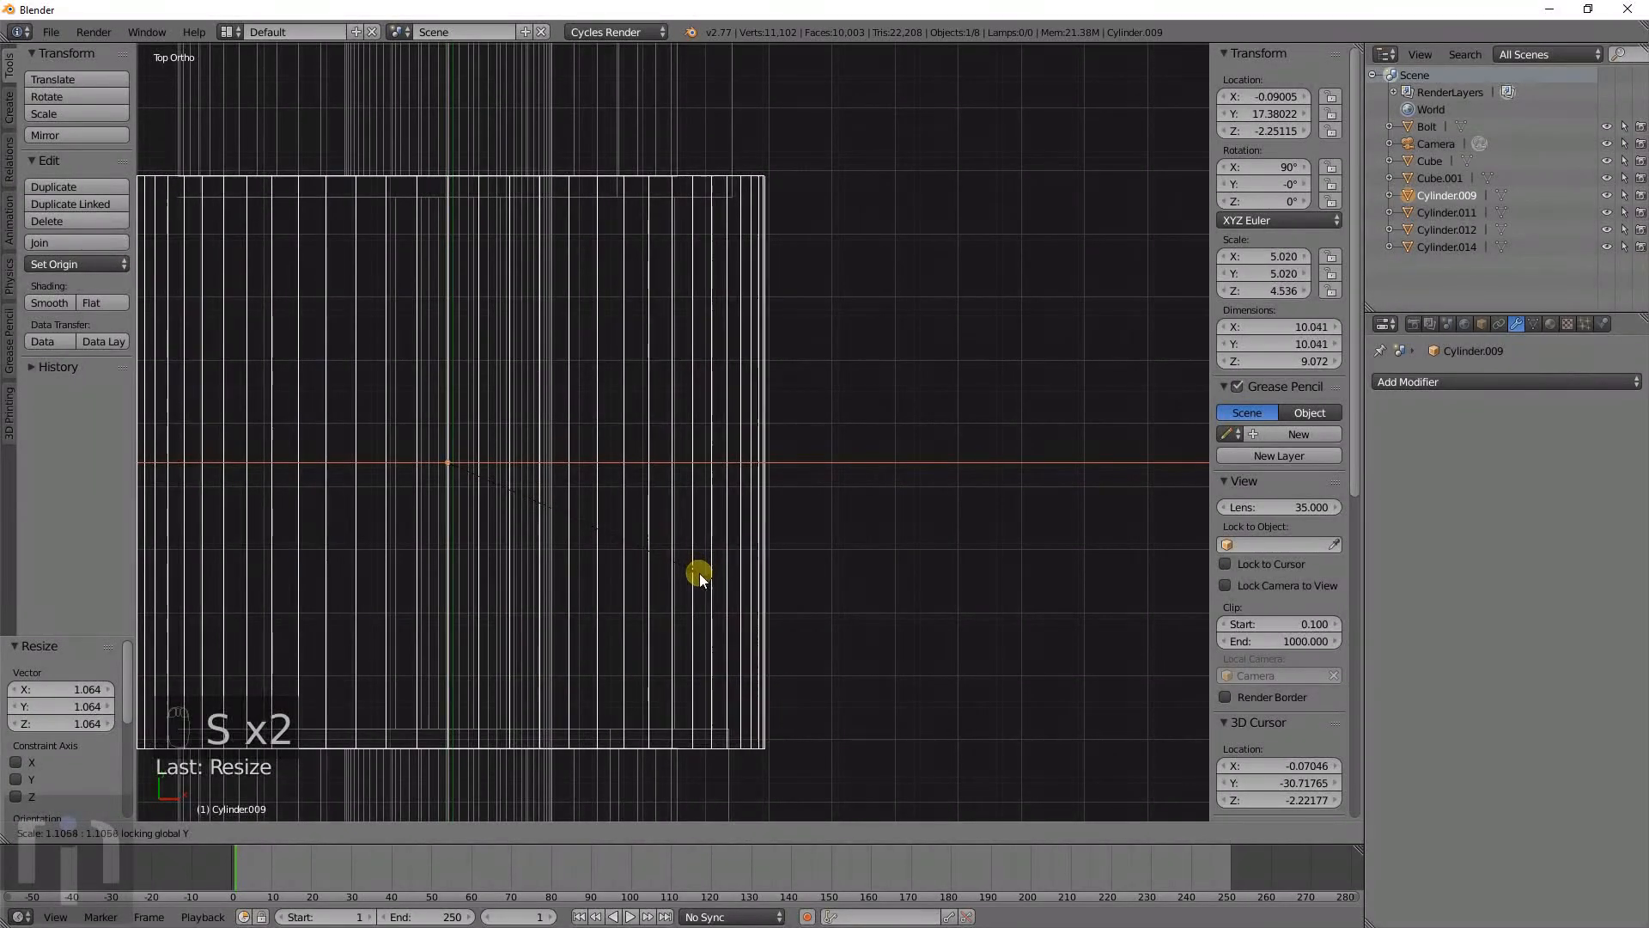
click(699, 574)
Scale Cylinder.011 up uniformly by about 1.072 and widen it by about 1.107 in X and Z only.
scroll(699, 575, down, 4)
shift+middle_drag(651, 383, 674, 613)
right_click(660, 435)
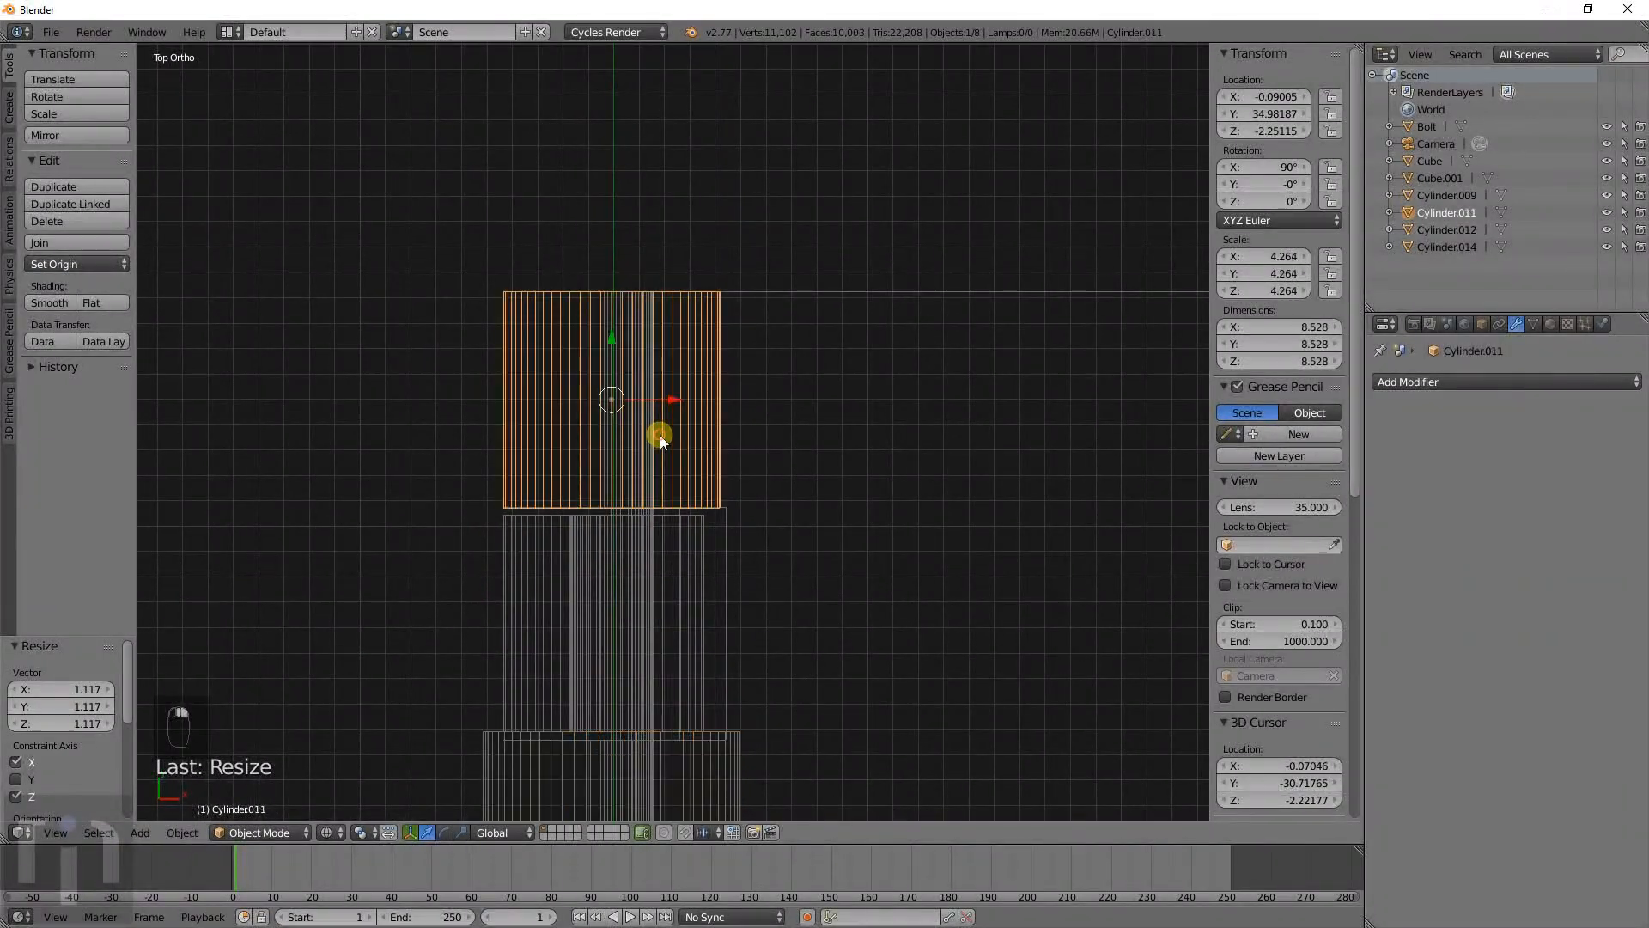
scroll(660, 434, up, 4)
key(s)
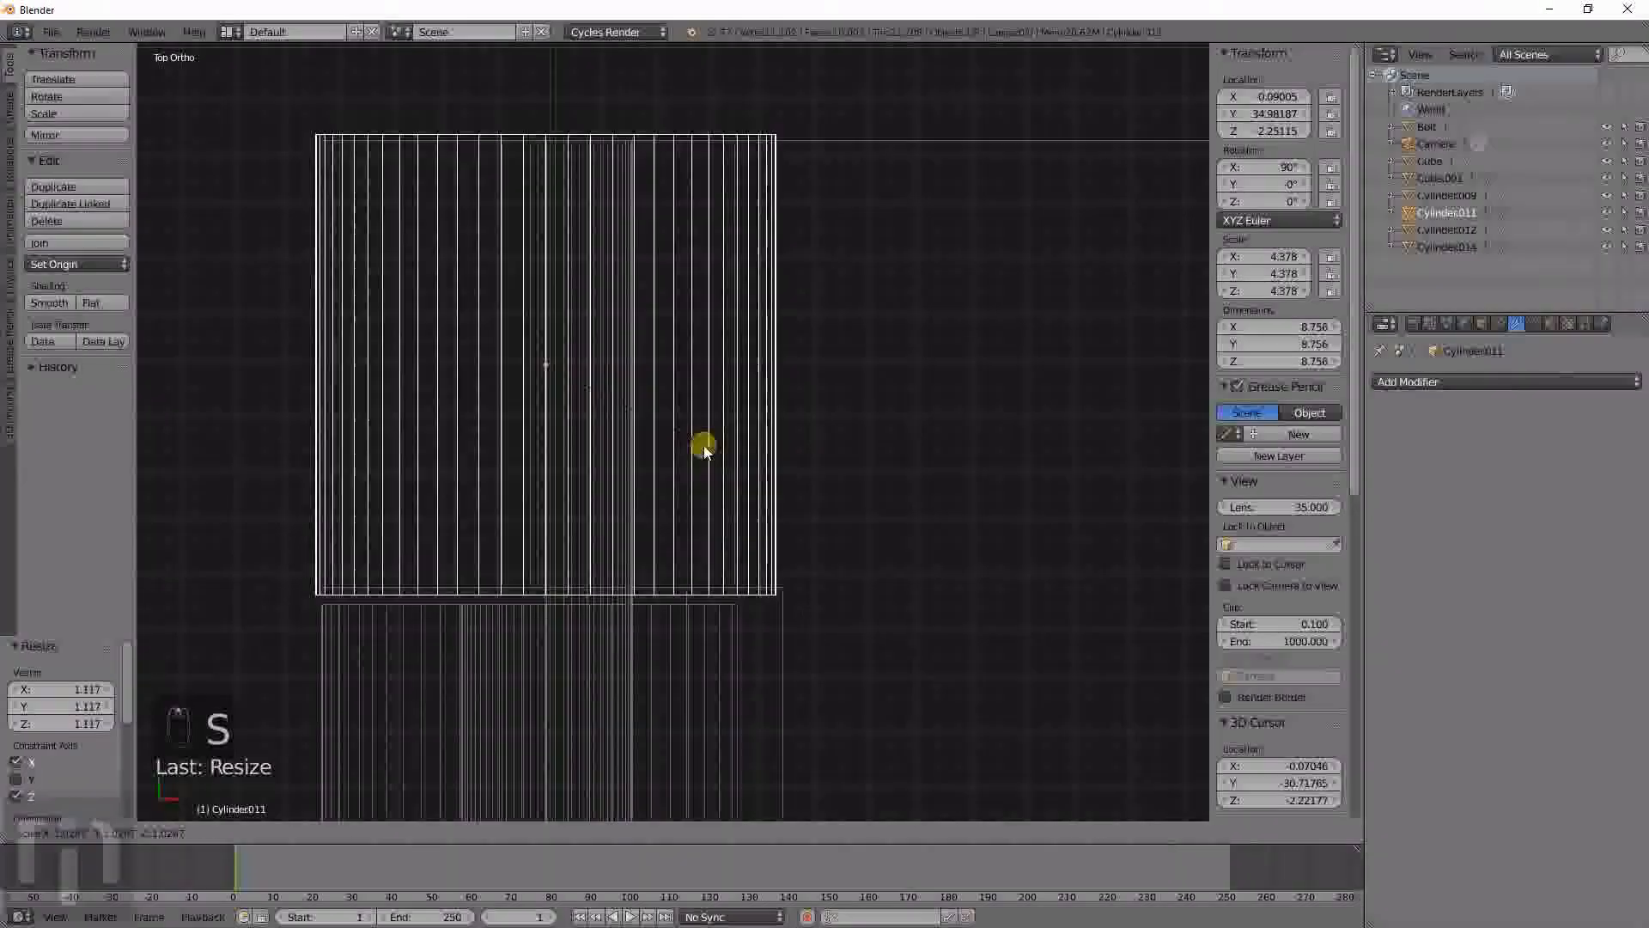
click(713, 488)
key(s)
key(shift+y)
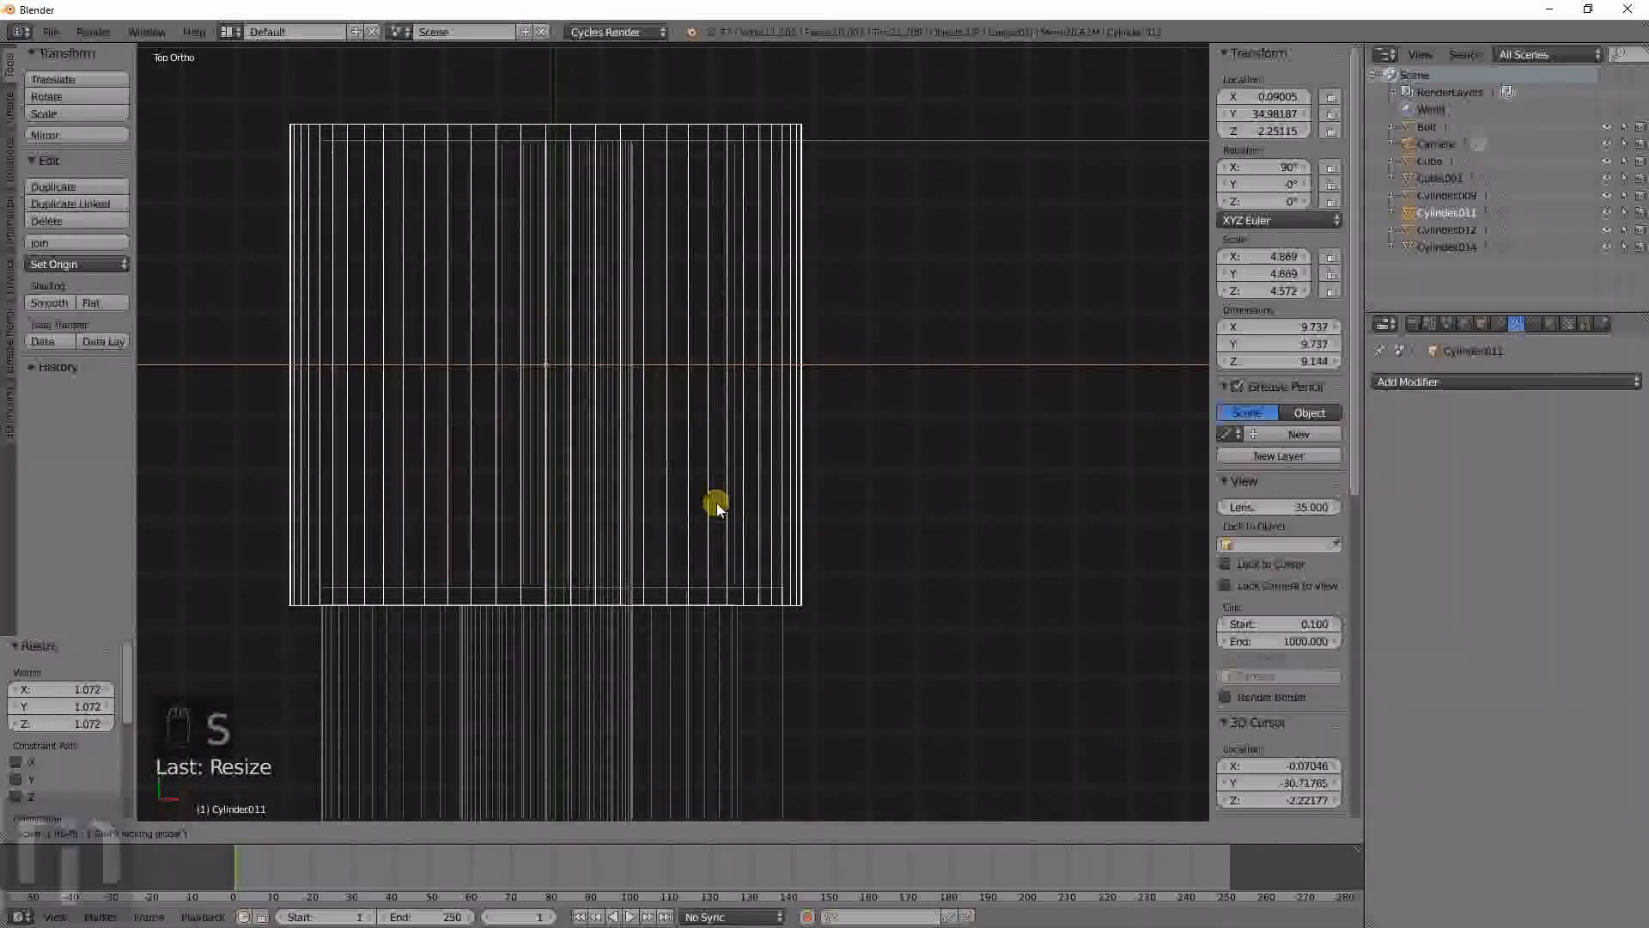
click(719, 513)
Join the four enlarged cylinders Cylinder.011, Cylinder.009, Cylinder.012 and Cylinder.014 into one object, with Cylinder.014 active.
scroll(718, 514, down, 6)
scroll(716, 514, down, 4)
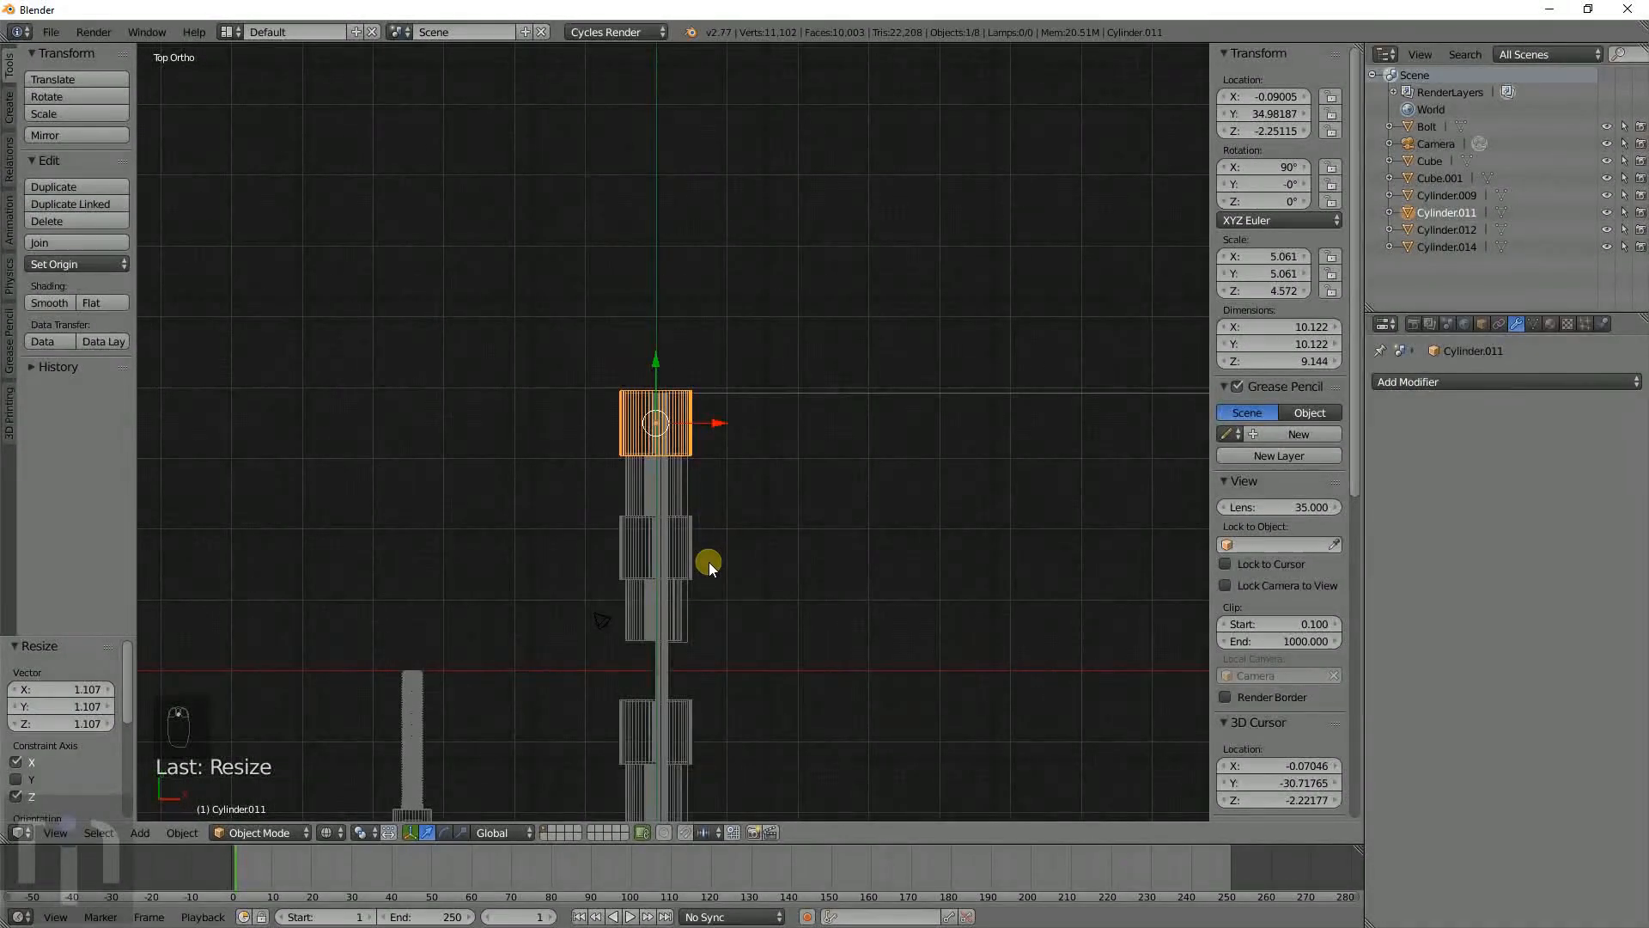
shift+middle_drag(708, 562, 695, 376)
scroll(695, 372, up, 3)
shift+right_click(584, 335)
scroll(606, 409, down, 3)
shift+middle_drag(643, 481, 632, 309)
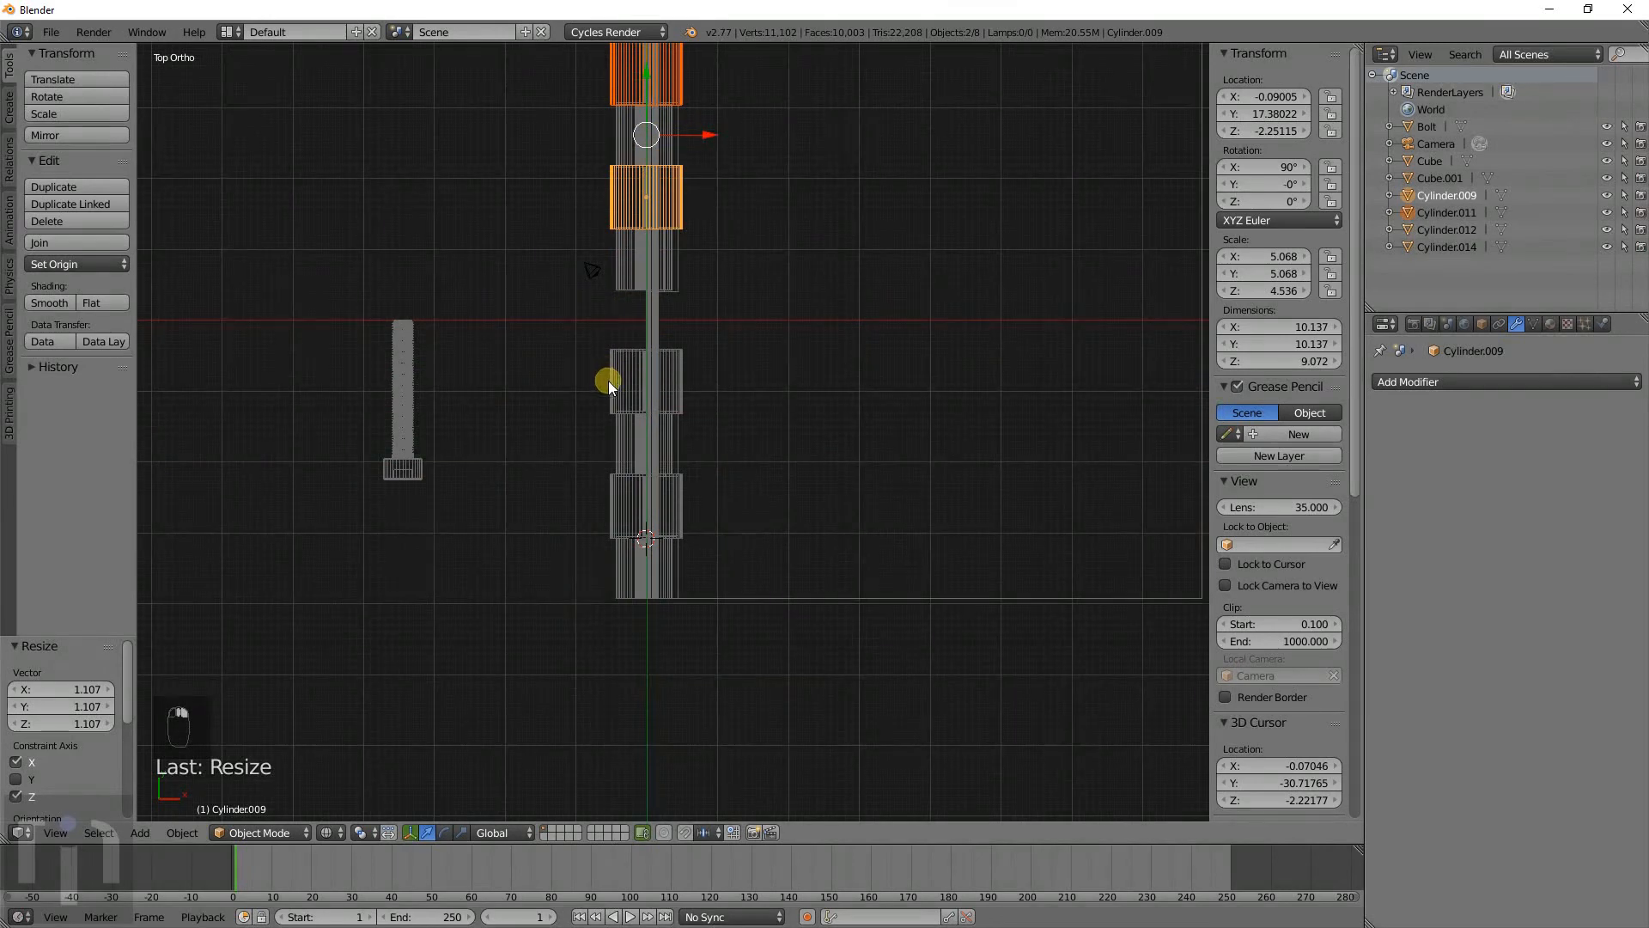
shift+right_click(614, 502)
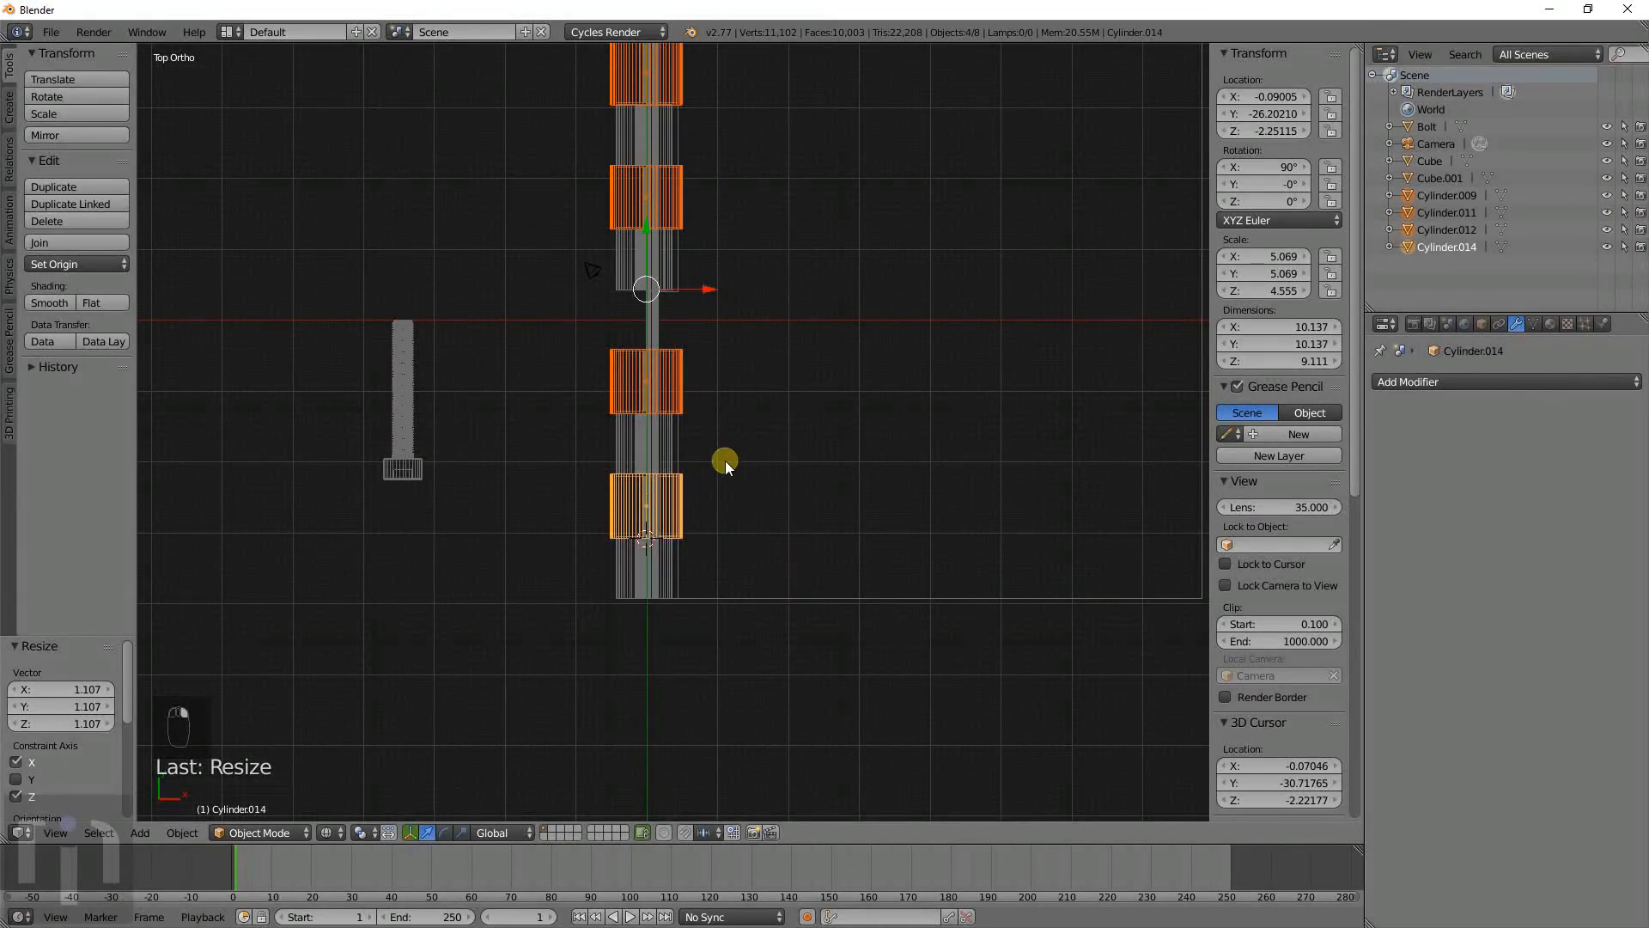
key(KP_1)
mouse_move(648, 457)
middle_down()
mouse_move(710, 430)
mouse_move(797, 503)
middle_up()
scroll(832, 455, up, 2)
key(z)
middle_drag(905, 539, 878, 518)
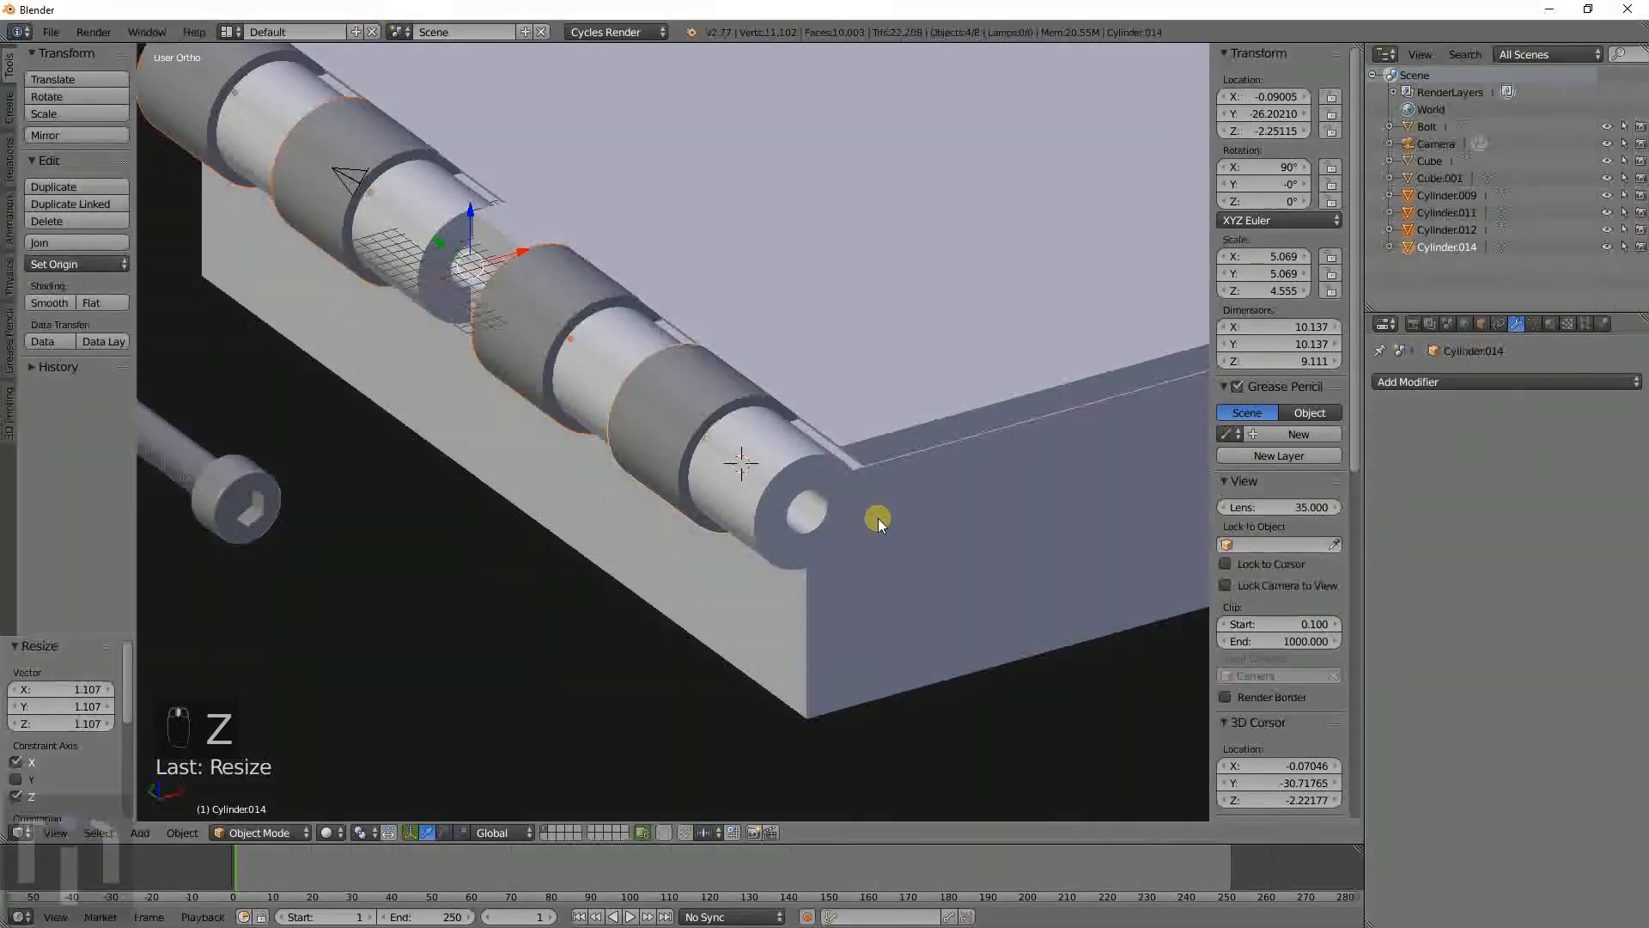
key(ctrl+j)
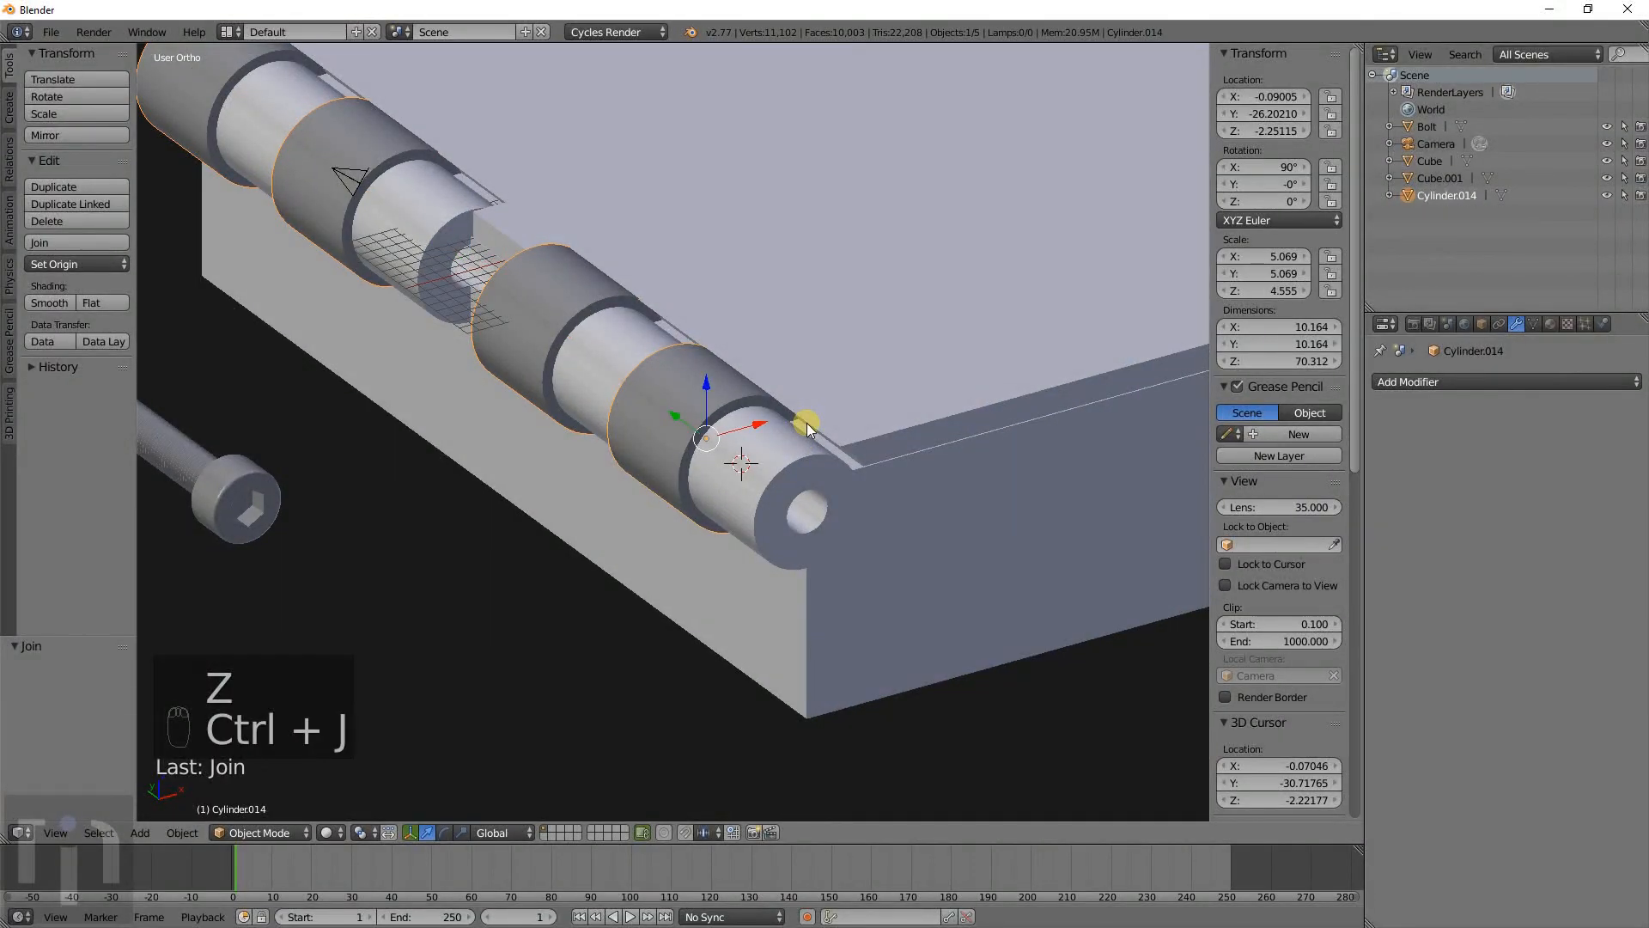
Cut the joined Cylinder.014 out of the bottom slab Cube with an applied Boolean modifier set to Difference.
right_click(951, 502)
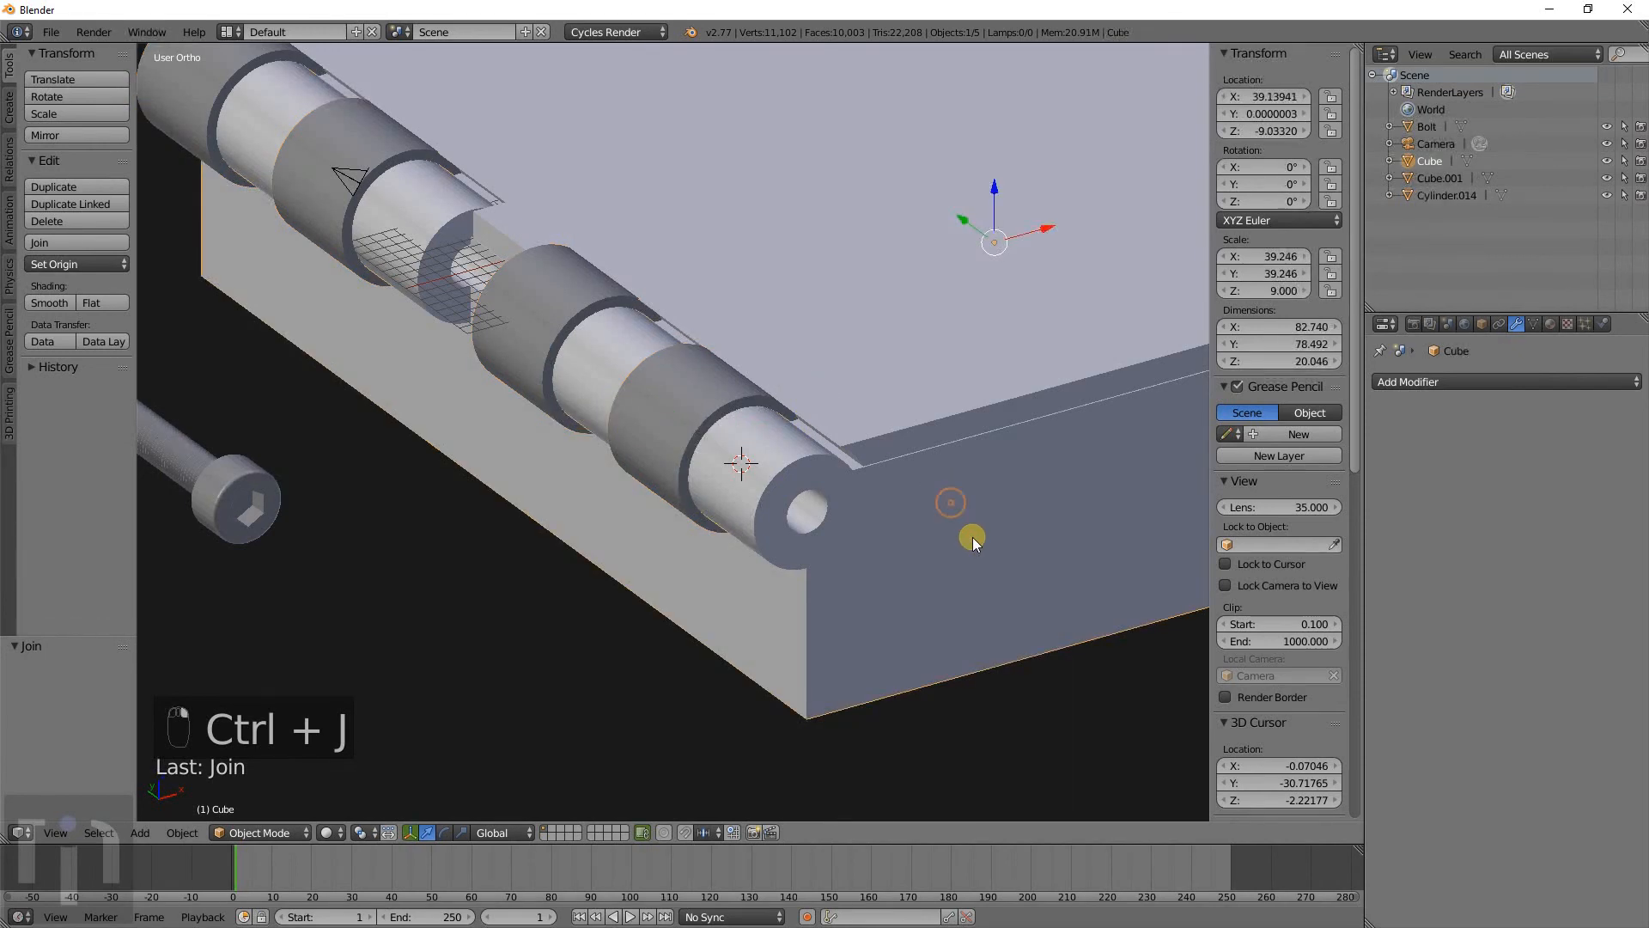
middle_drag(972, 538, 1031, 515)
click(1509, 381)
click(1293, 461)
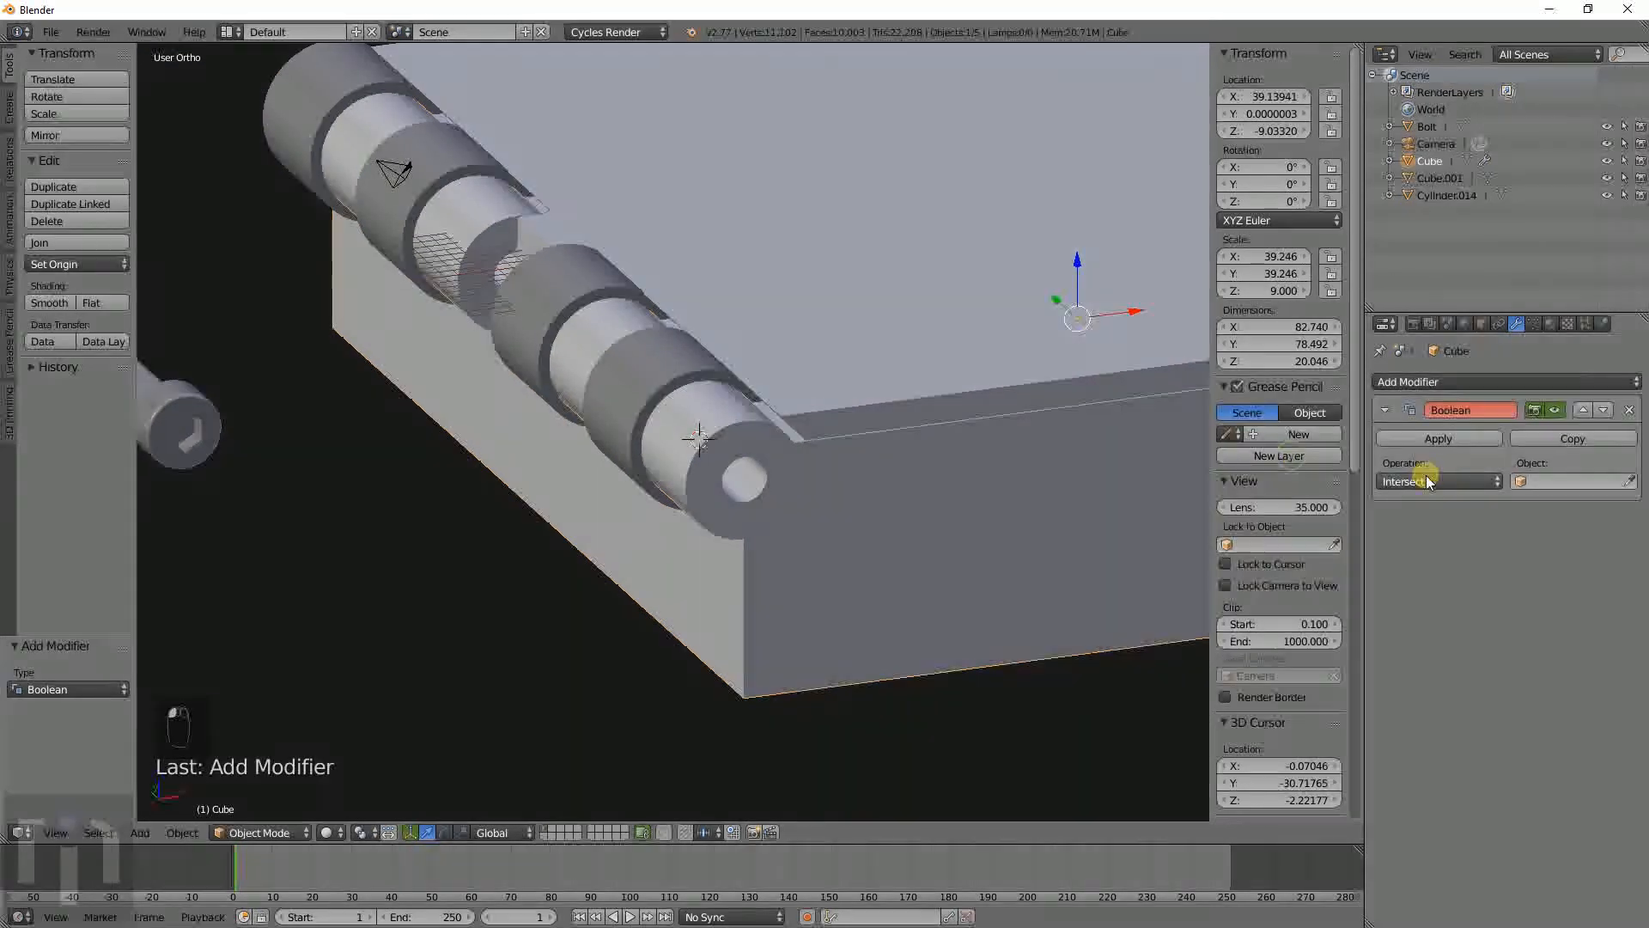
click(1424, 425)
click(1558, 480)
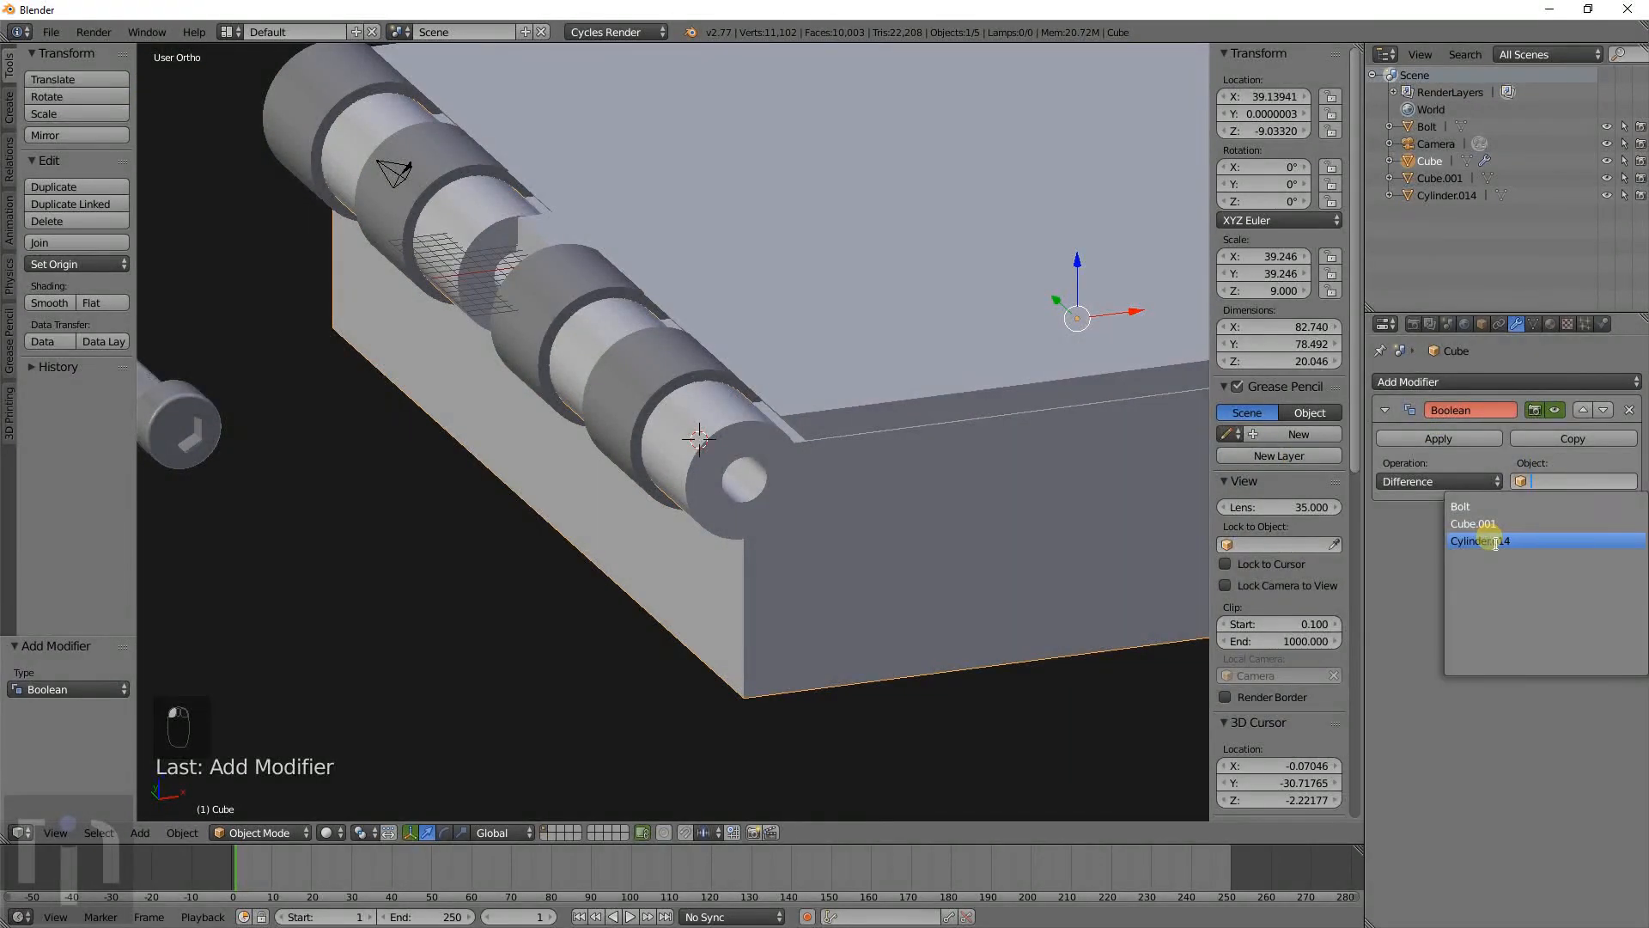
click(1495, 542)
key(z)
mouse_move(883, 424)
middle_down()
mouse_move(987, 478)
mouse_move(939, 545)
mouse_move(867, 445)
middle_up()
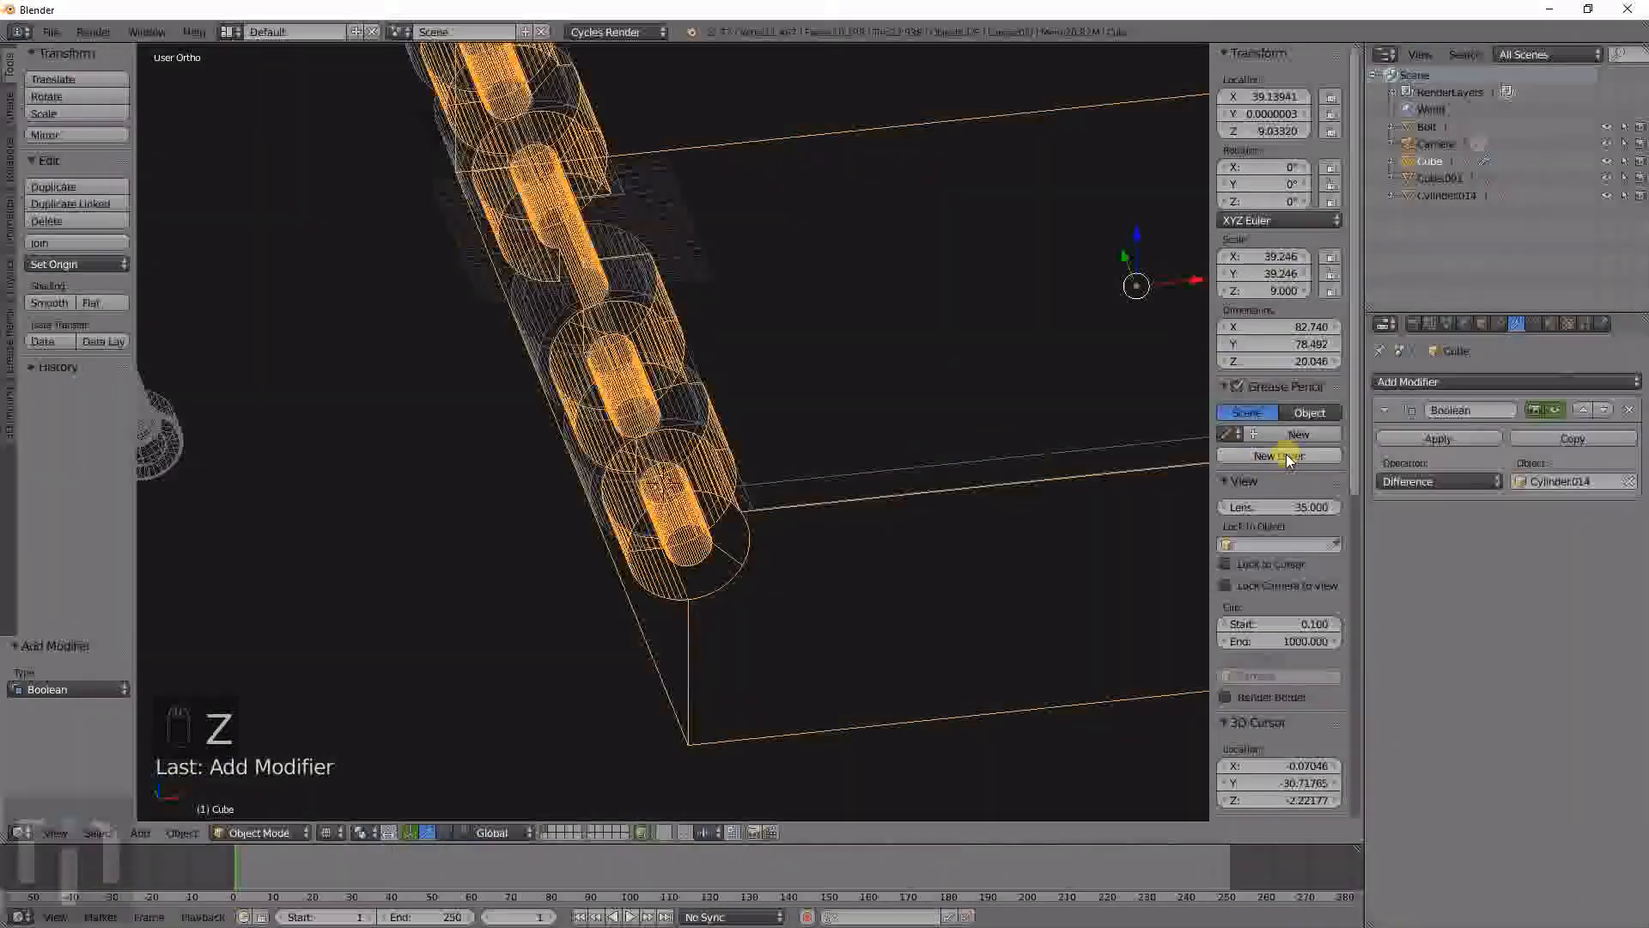
click(1430, 441)
key(z)
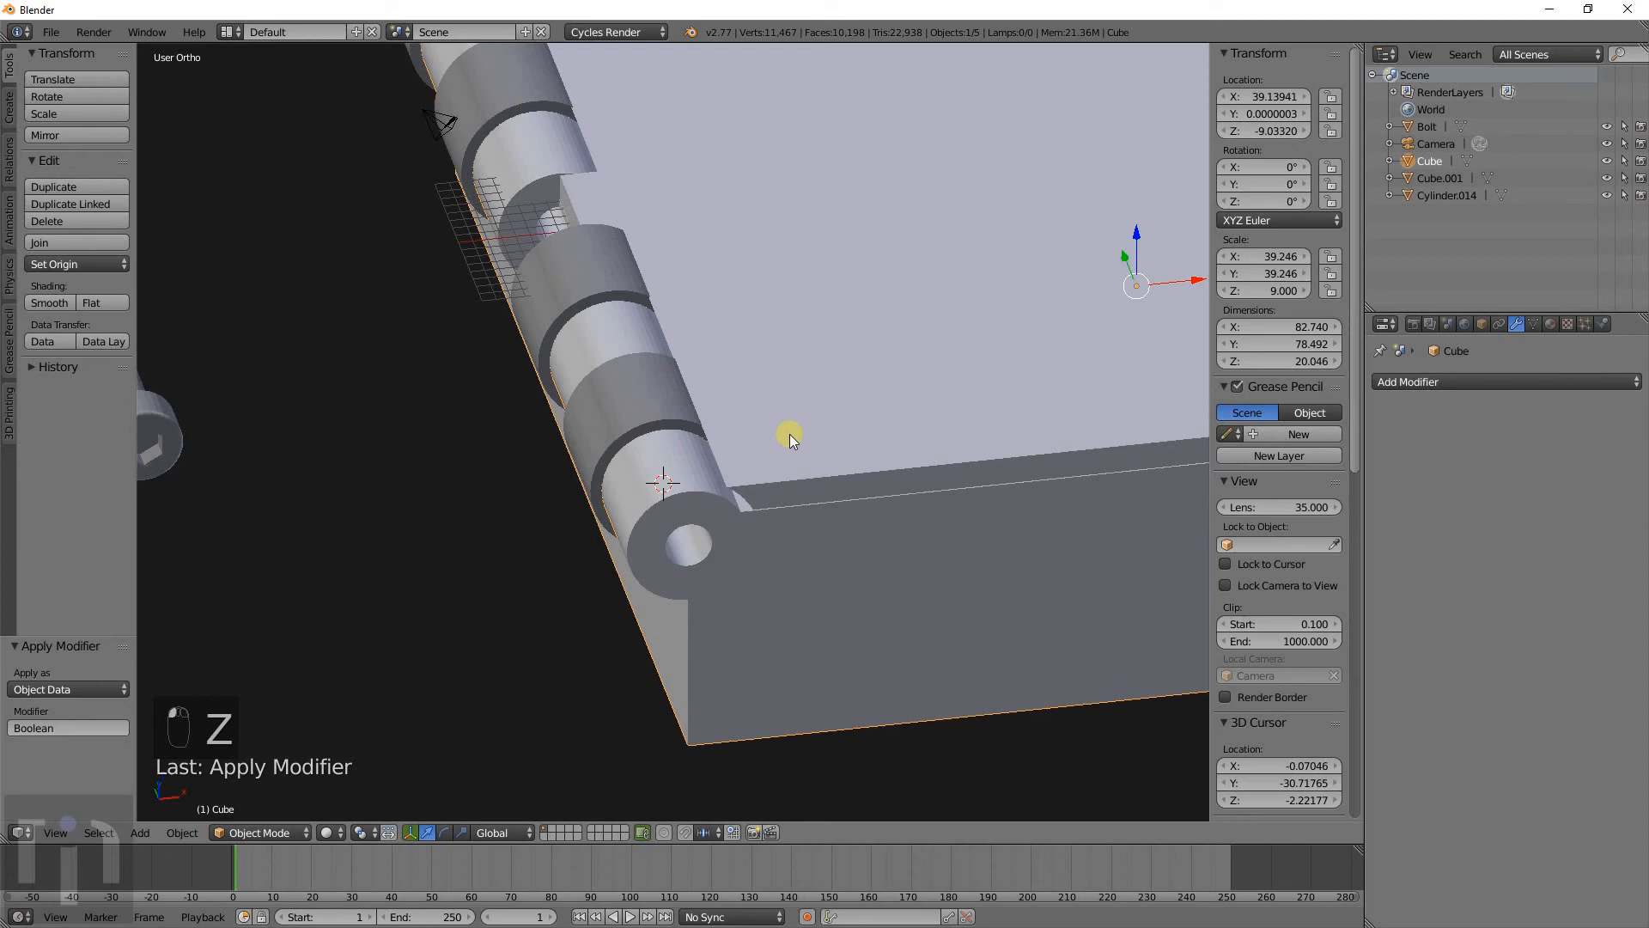
Delete the joined clearance cutter Cylinder.014.
key(x)
click(657, 393)
mouse_move(656, 436)
middle_down()
mouse_move(754, 395)
mouse_move(667, 382)
mouse_move(791, 373)
mouse_move(627, 426)
middle_up()
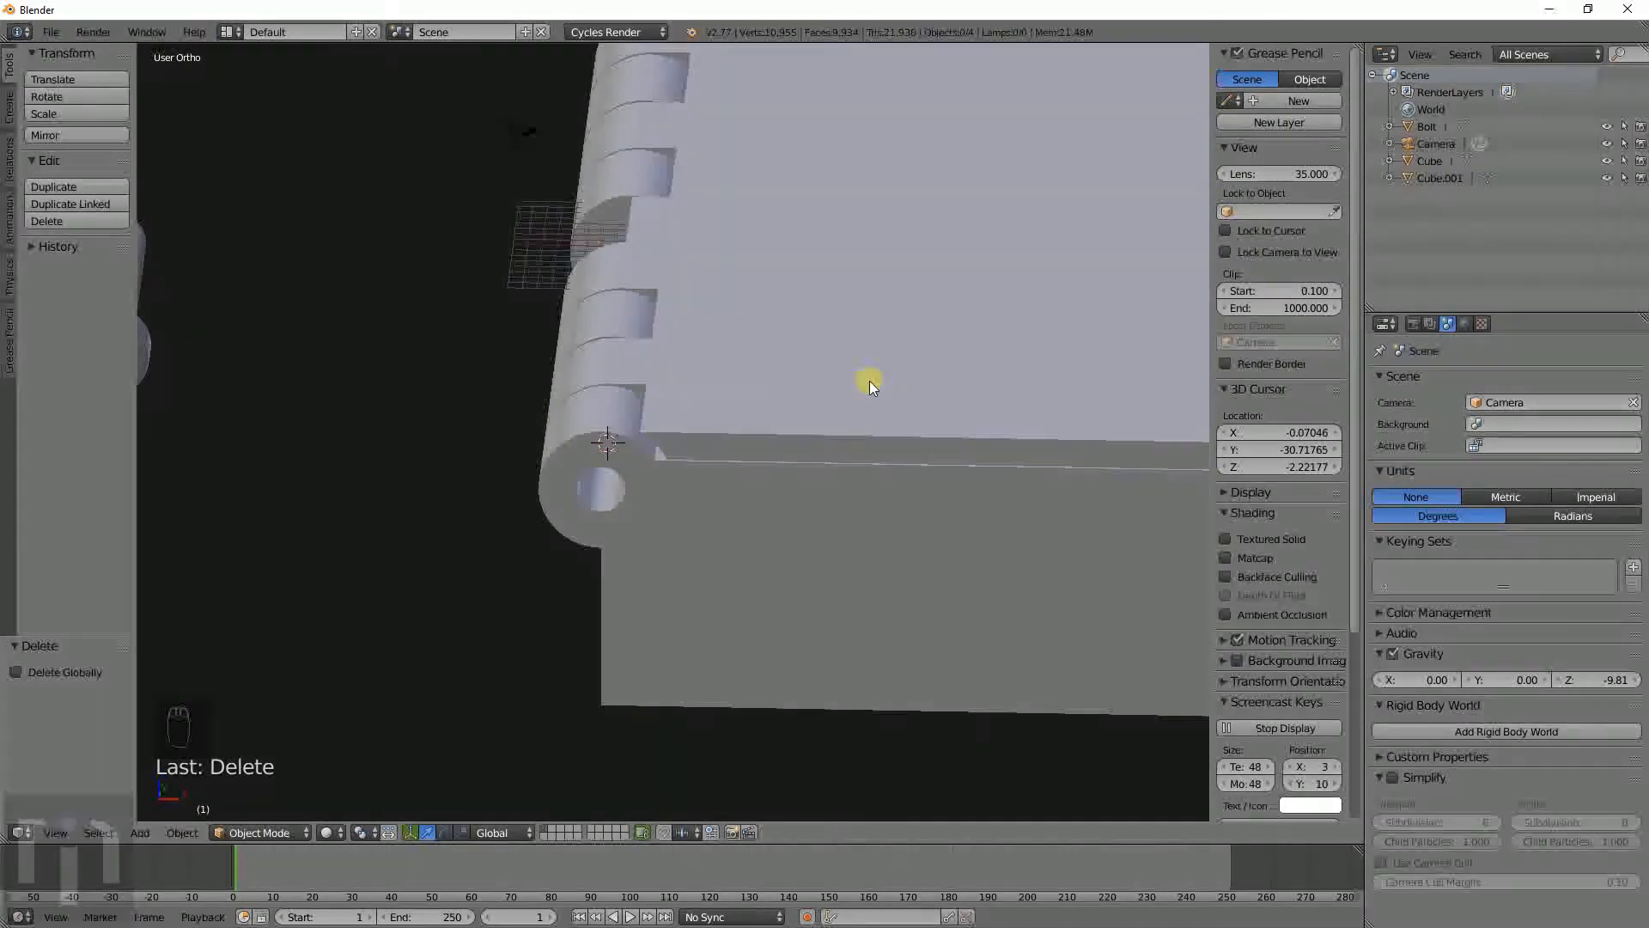
Try lifting the top slab Cube.001 along Z to check the cut recesses and the gaps between the knuckles.
scroll(869, 379, down, 2)
right_click(869, 379)
key(g)
key(z)
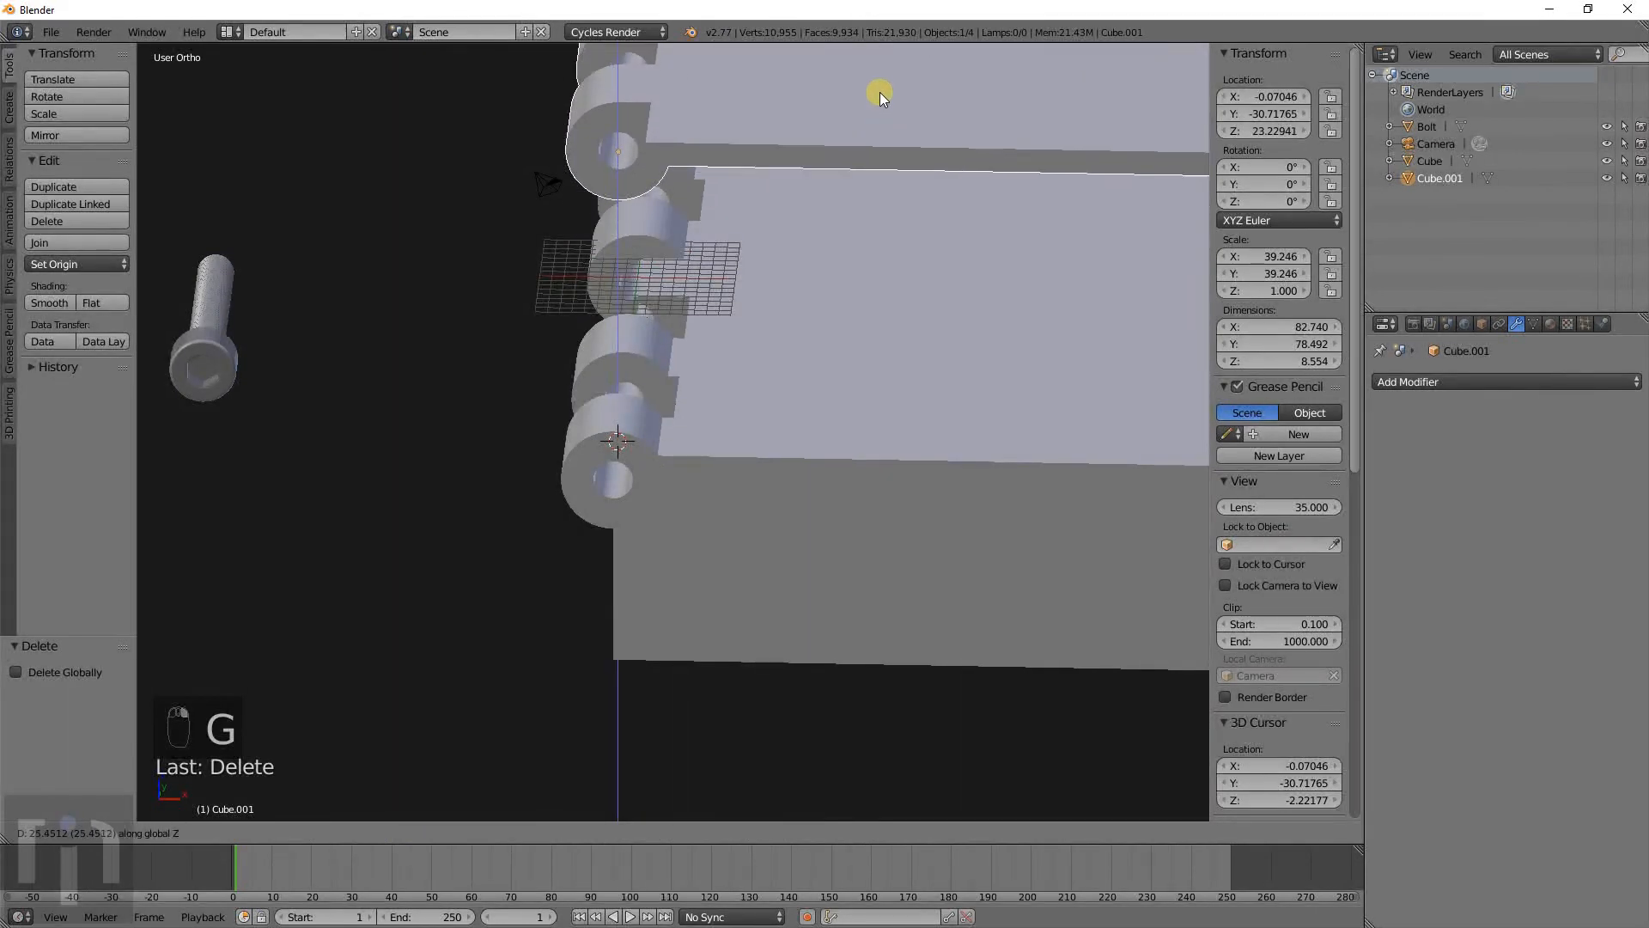
right_click(877, 95)
middle_drag(878, 95, 791, 418)
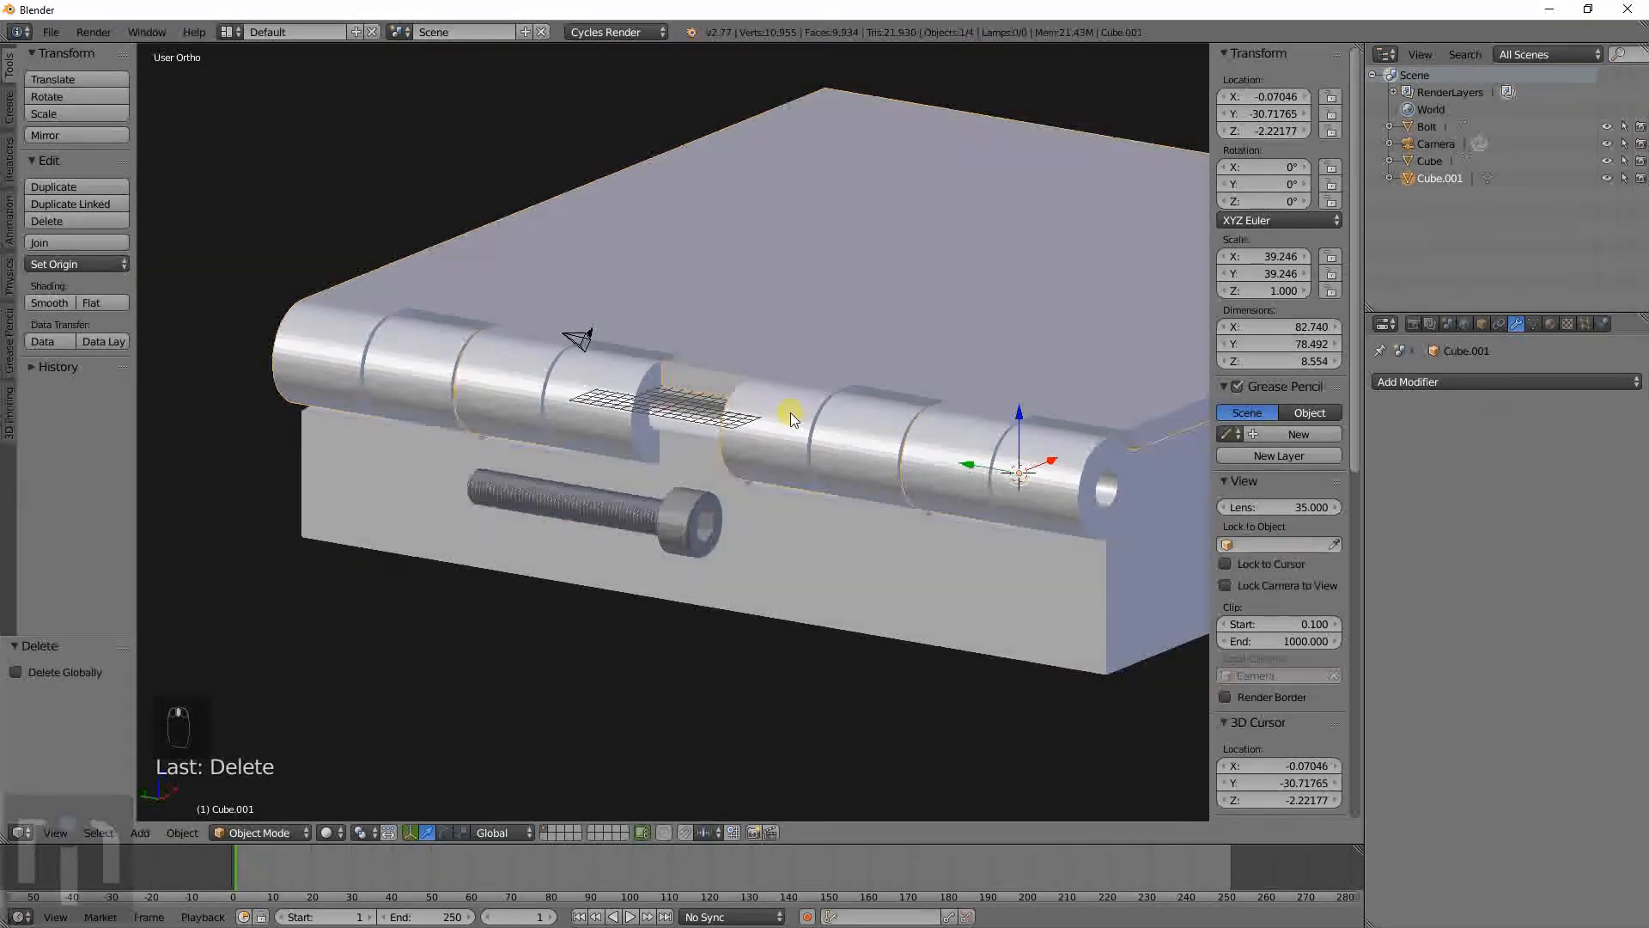
scroll(909, 446, up, 5)
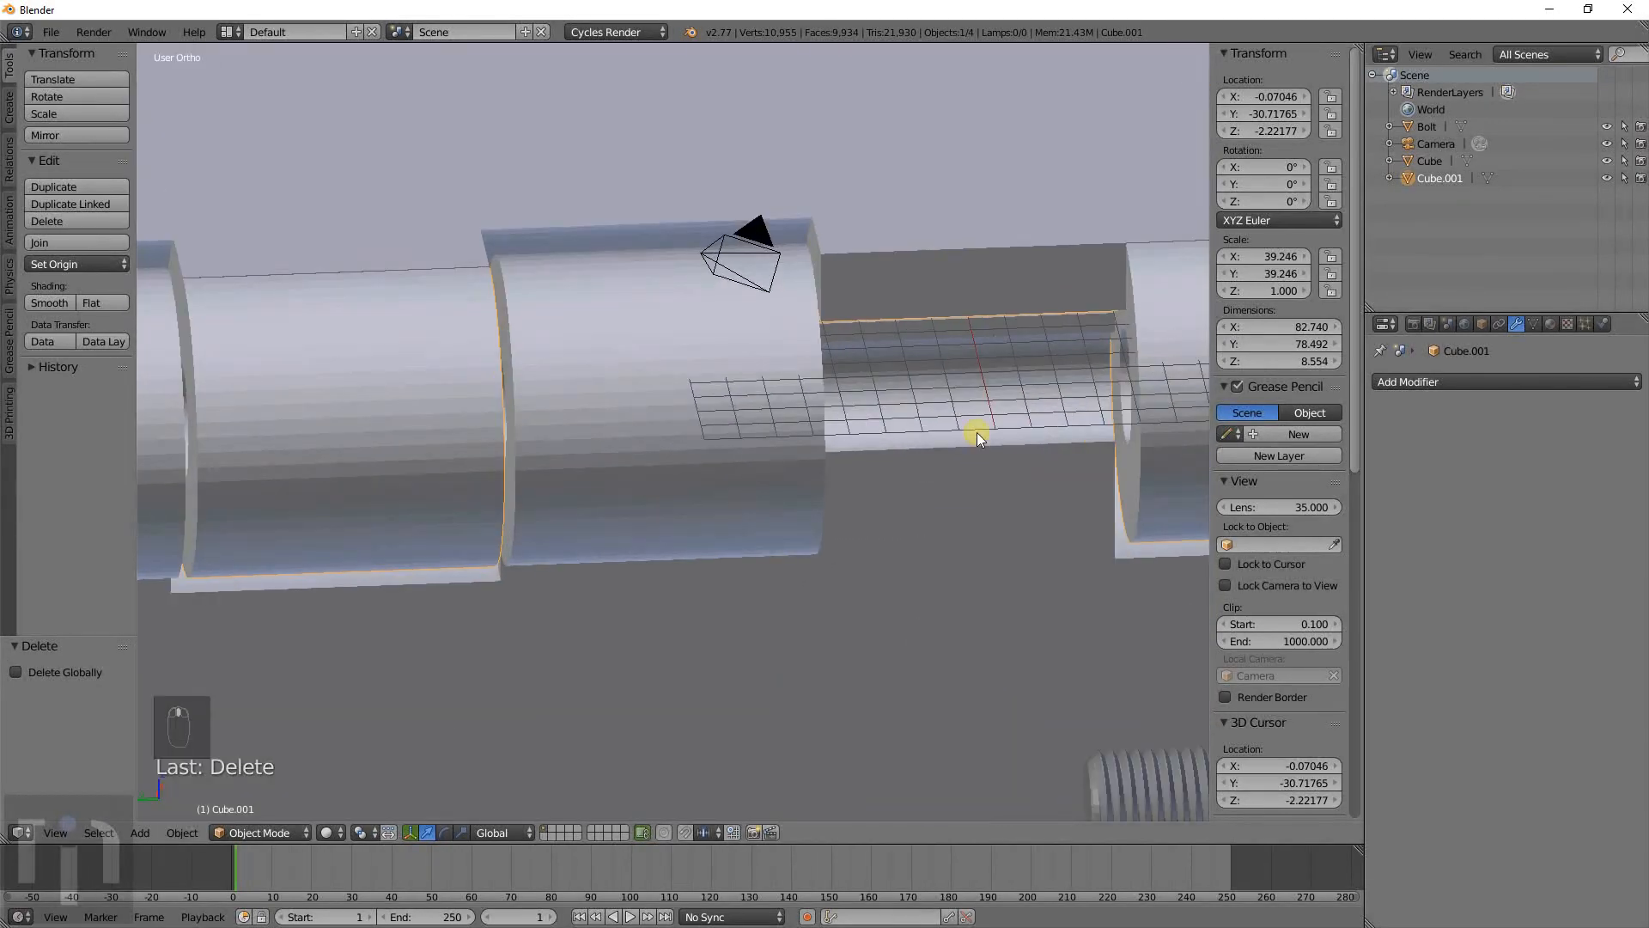
middle_drag(979, 437, 854, 379)
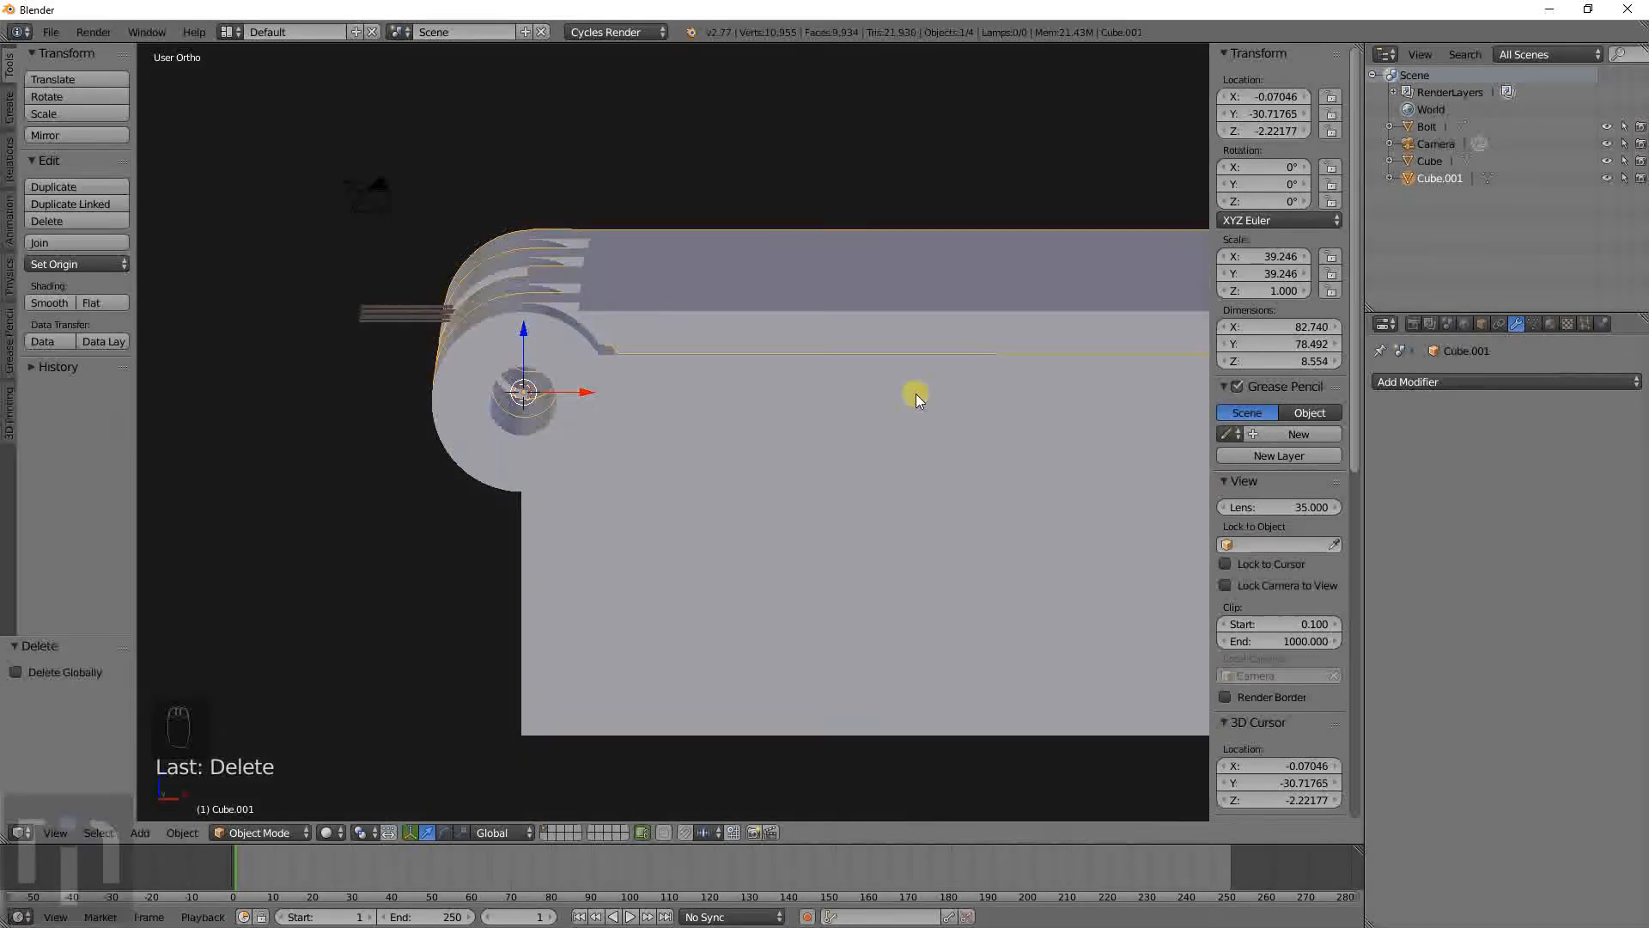
Try swinging the top slab Cube.001 open about the Y axis to check the hinge clearance from both ends.
key(r)
key(x)
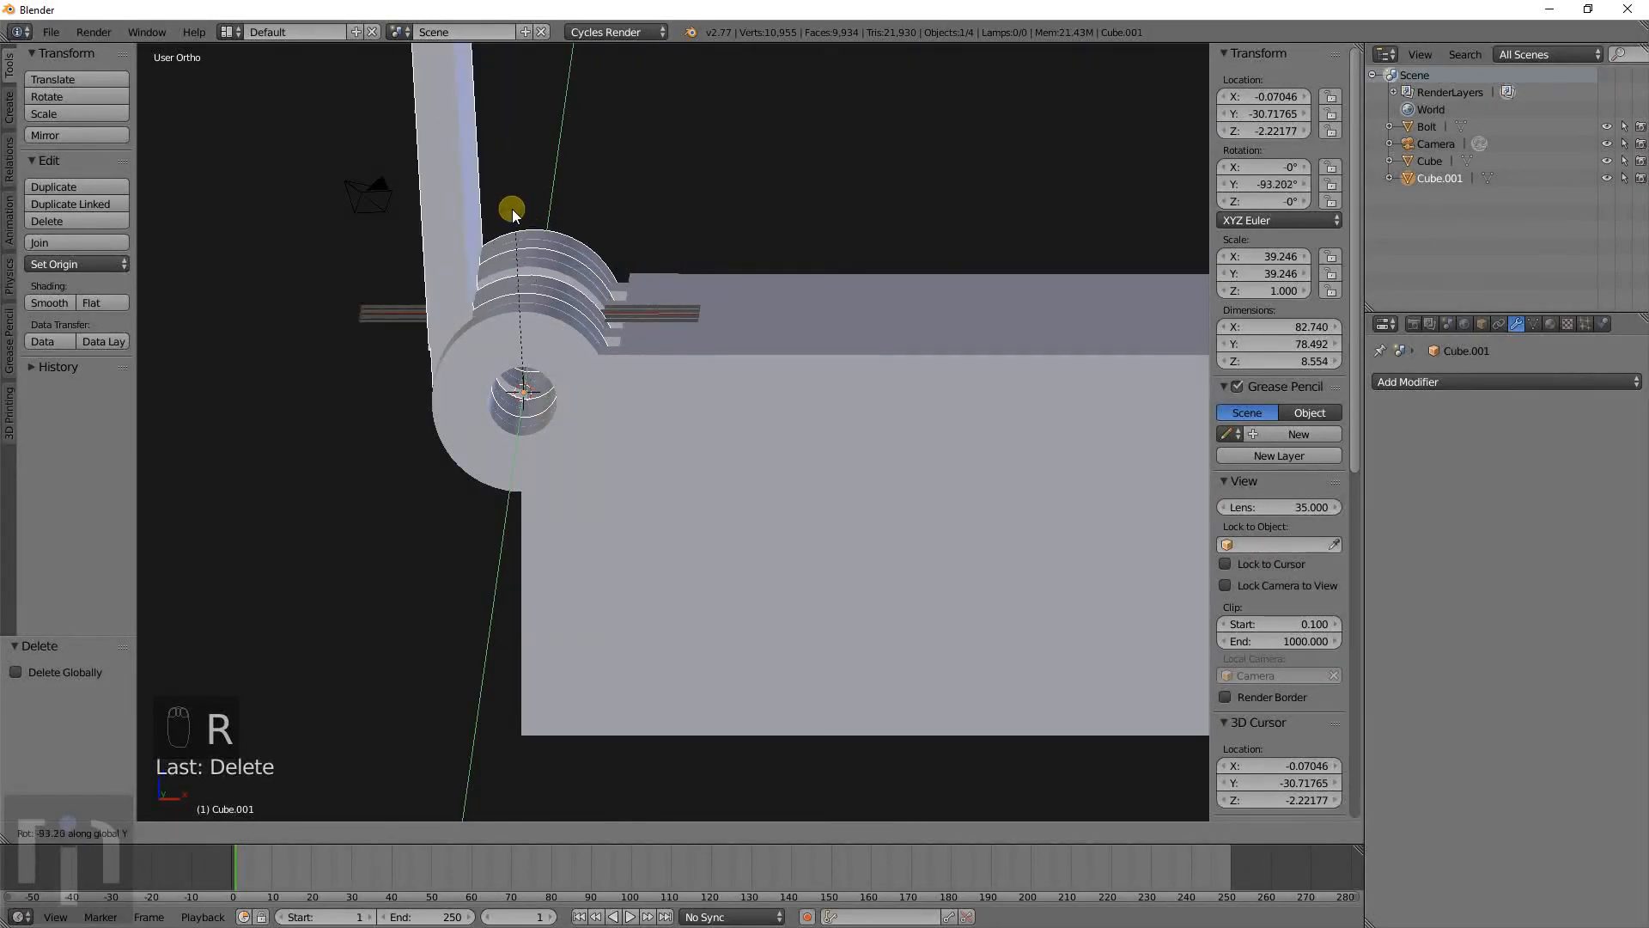
right_click(558, 281)
middle_drag(559, 282, 965, 291)
right_click(965, 290)
key(r)
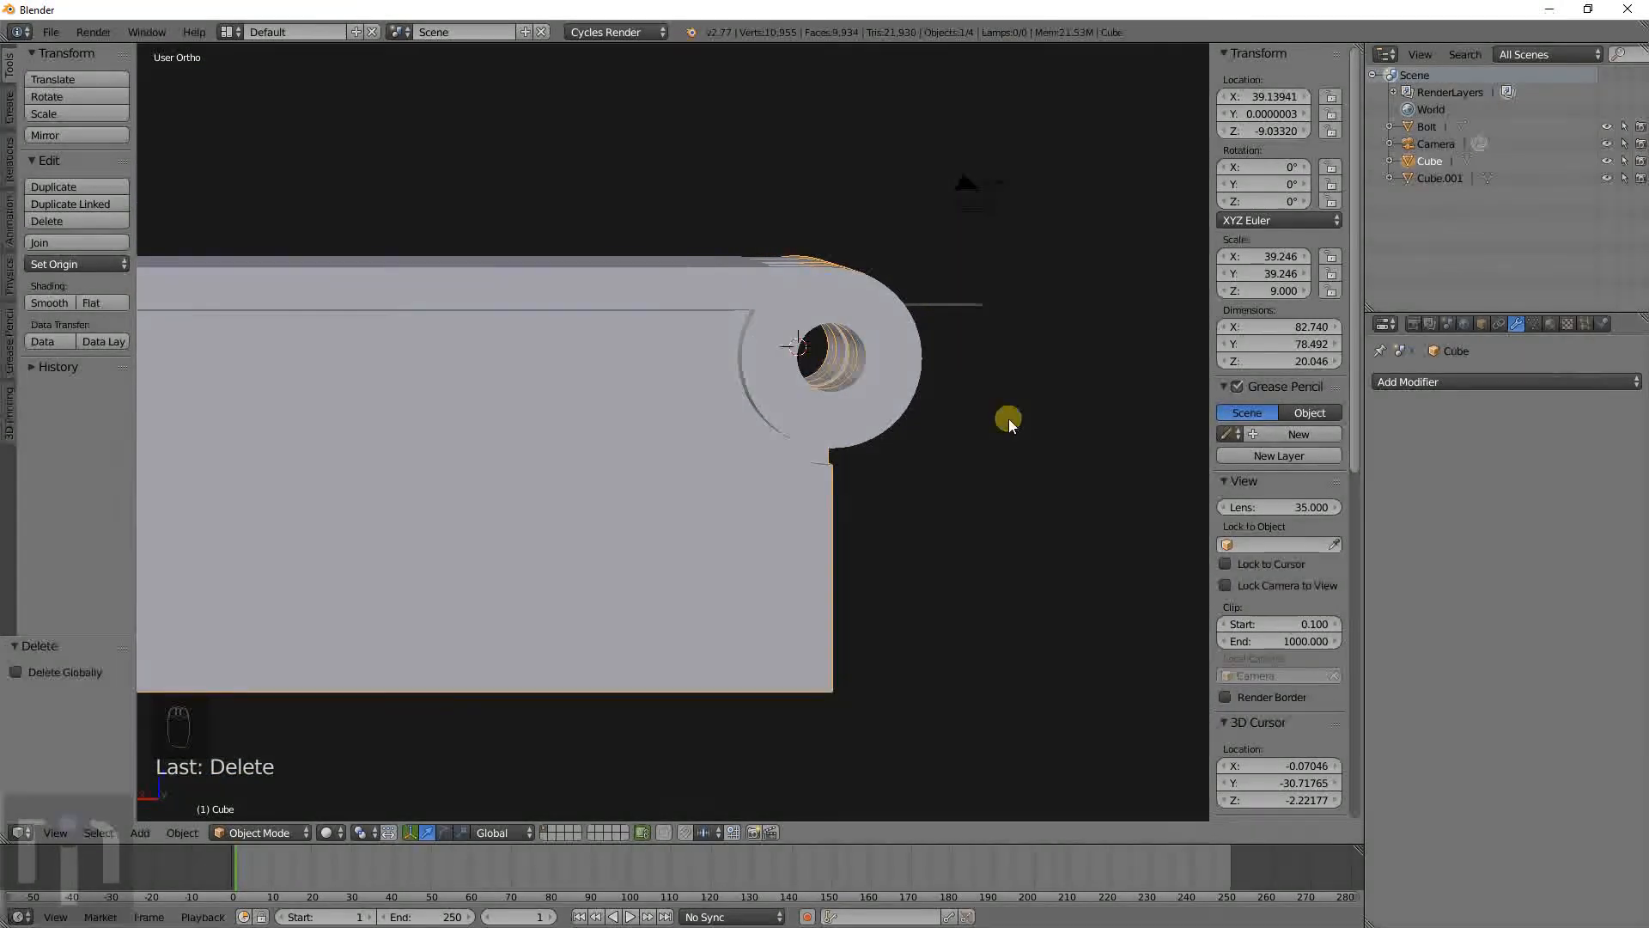
right_click(987, 534)
Try rotating Cube.001 about the hinge centre in front wireframe view to check its clearance against the bottom slab.
key(KP_1)
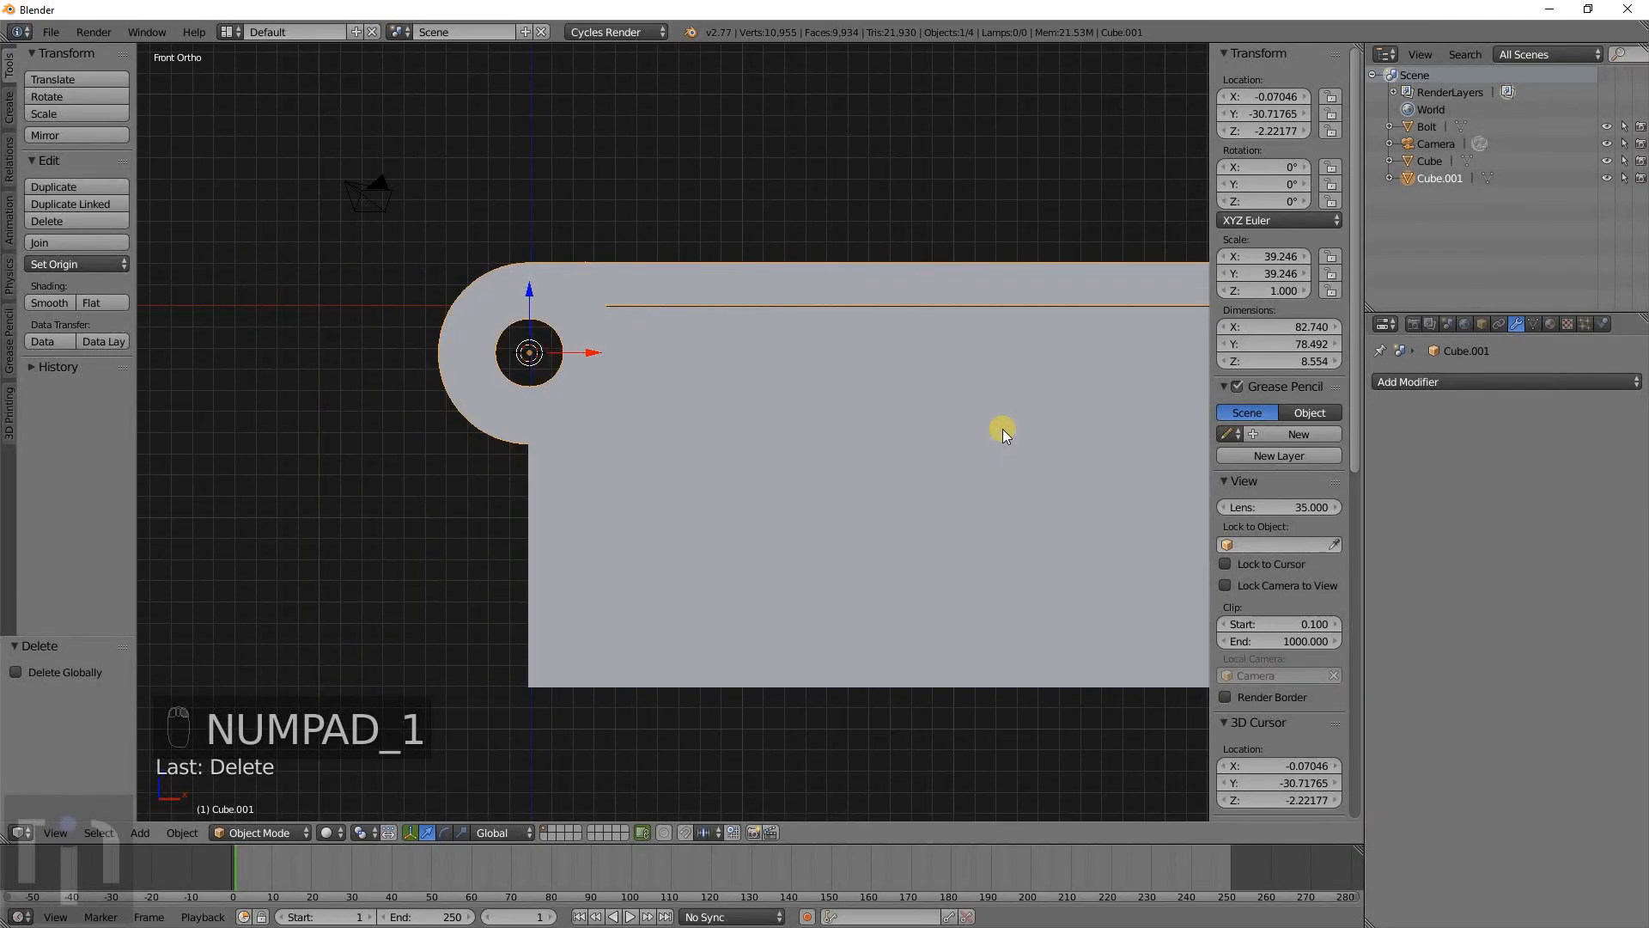
key(z)
shift+middle_drag(887, 341, 929, 479)
scroll(930, 478, up, 5)
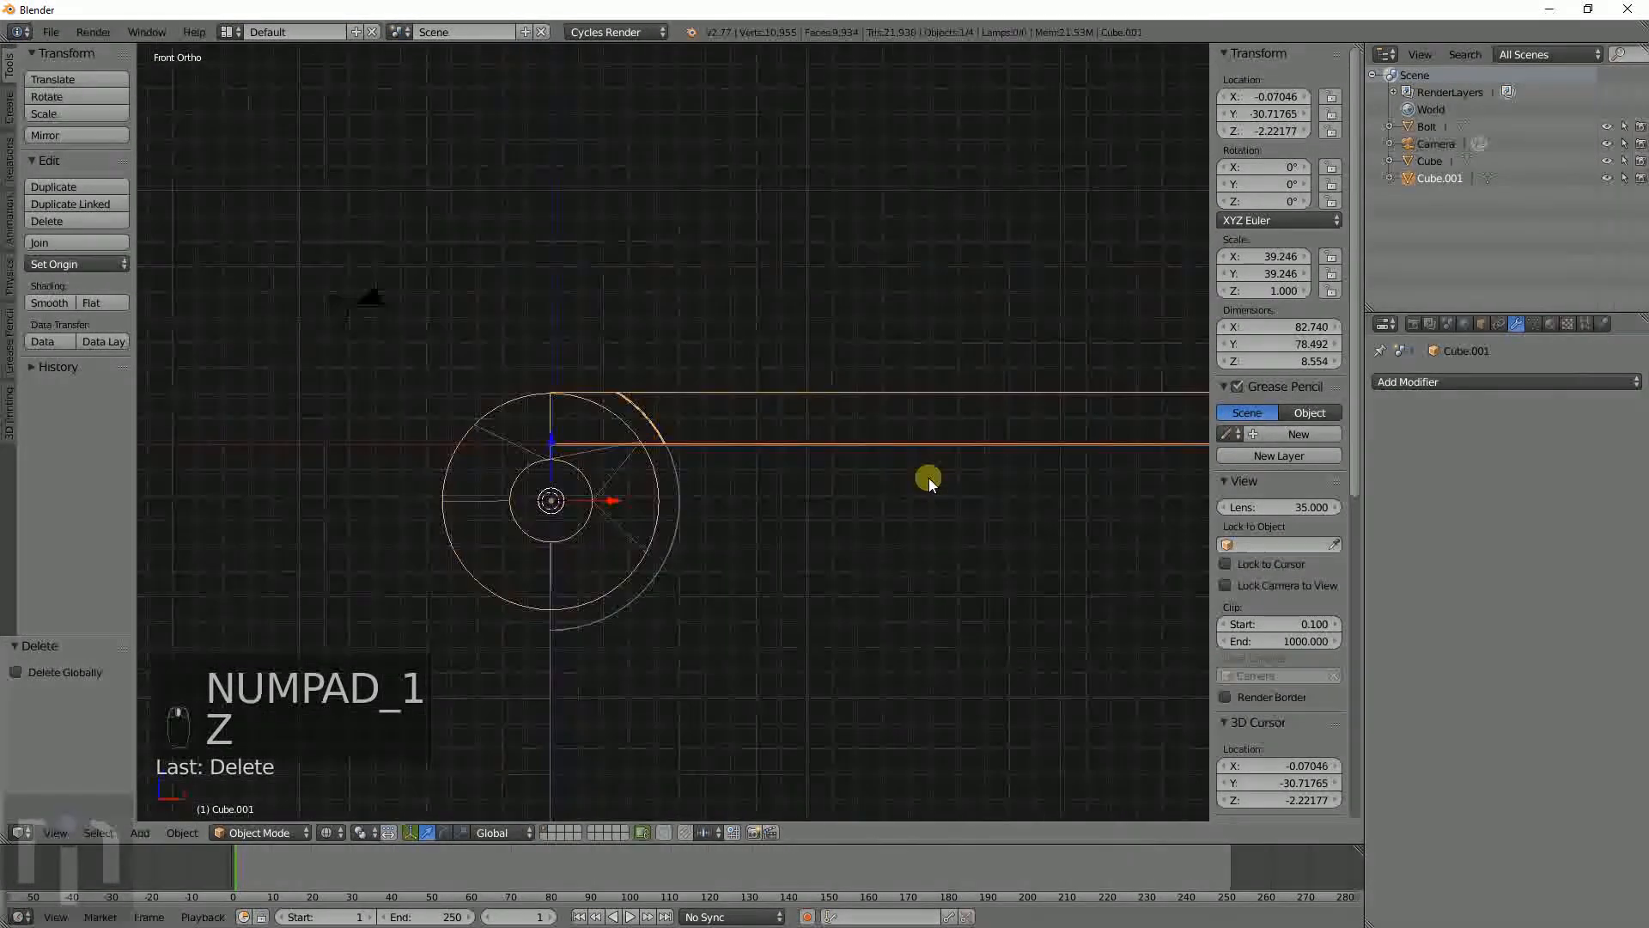
key(r)
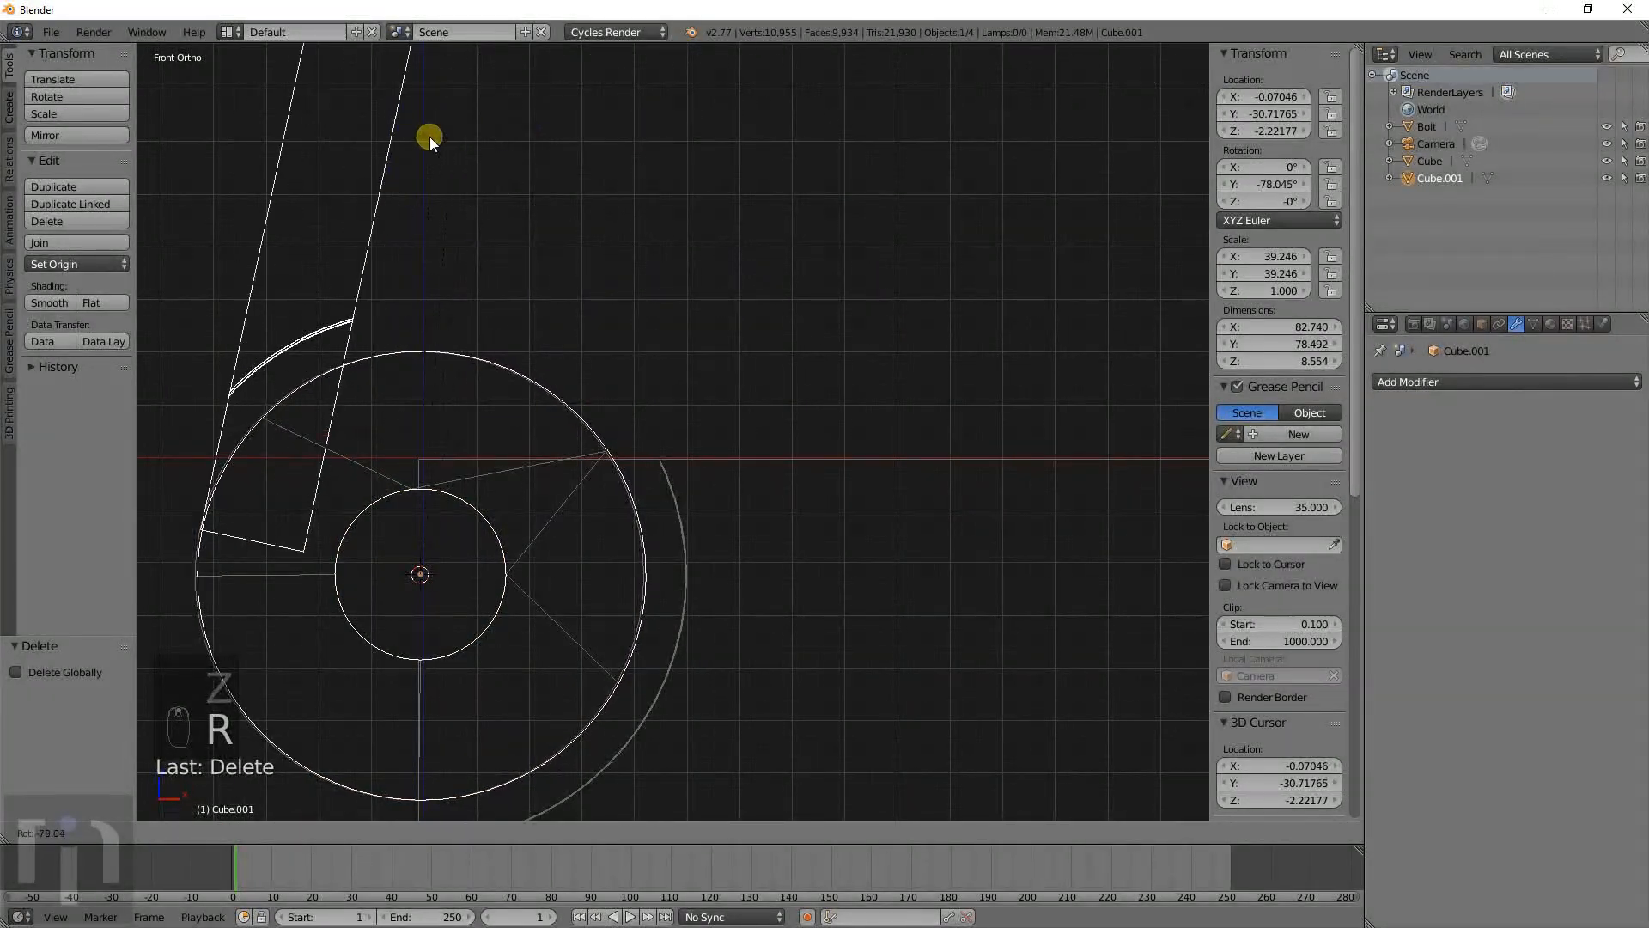
right_click(909, 402)
scroll(903, 399, down, 3)
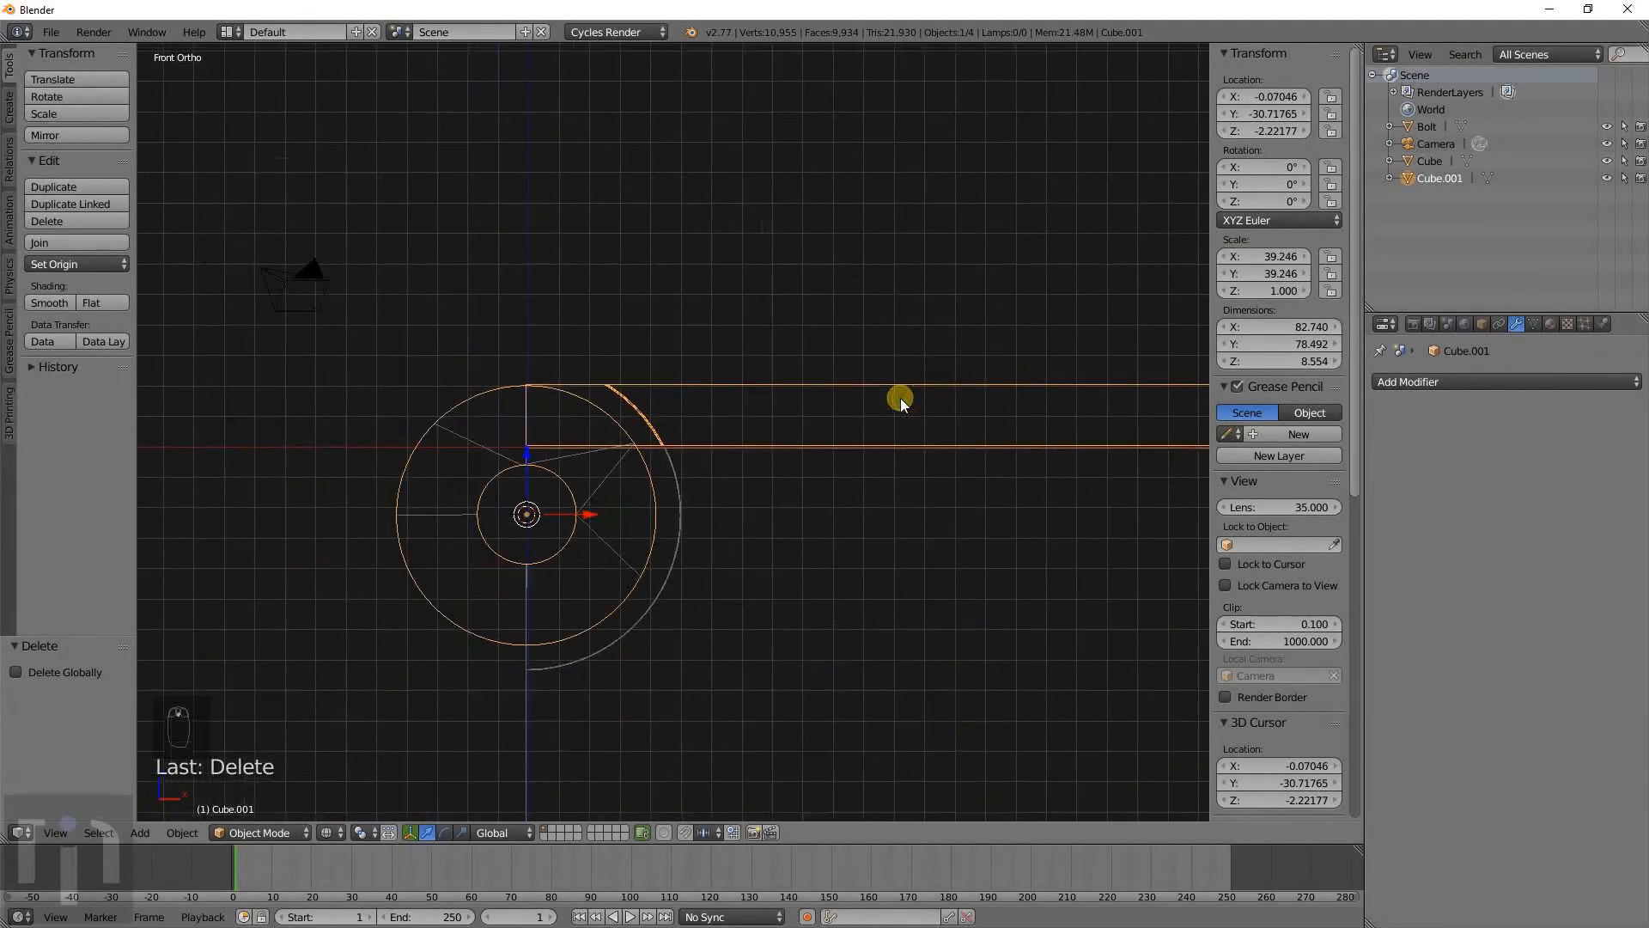
mouse_move(902, 399)
middle_down()
mouse_move(854, 481)
mouse_move(1078, 364)
mouse_move(1122, 390)
mouse_move(1030, 392)
mouse_move(1020, 446)
mouse_move(1079, 453)
mouse_move(1137, 427)
mouse_move(143, 397)
mouse_move(1115, 427)
mouse_move(987, 434)
middle_up()
key(z)
scroll(854, 481, down, 3)
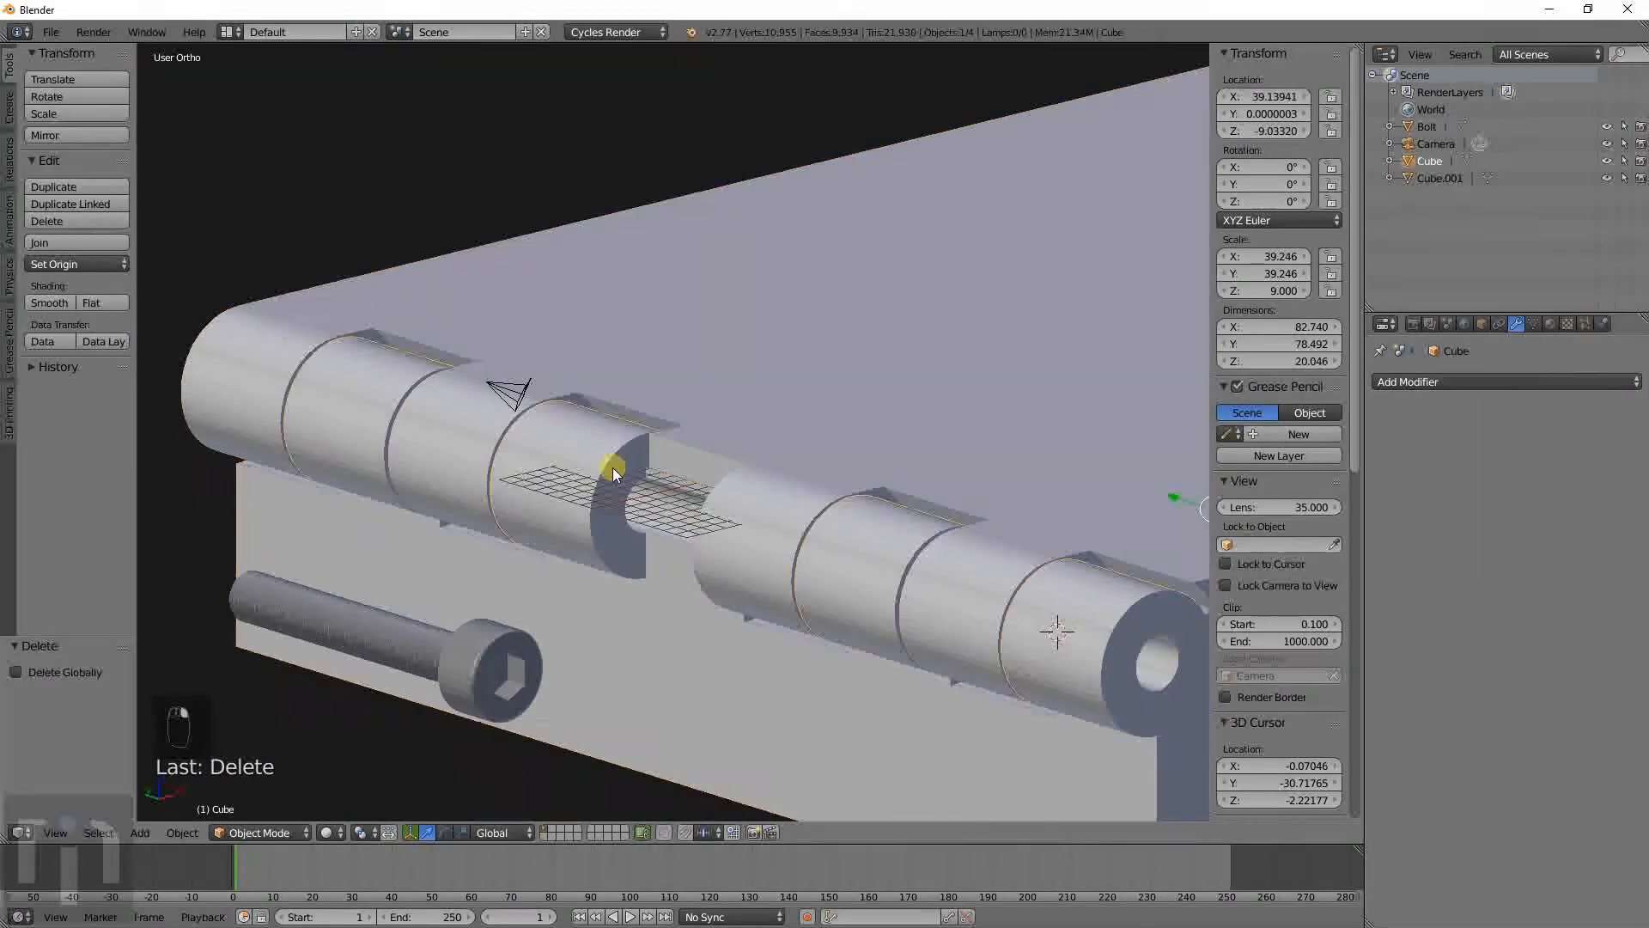
Try lowering the bottom slab Cube along Z to inspect the separated knuckles, and undo the move.
key(g)
right_click(678, 325)
key(g)
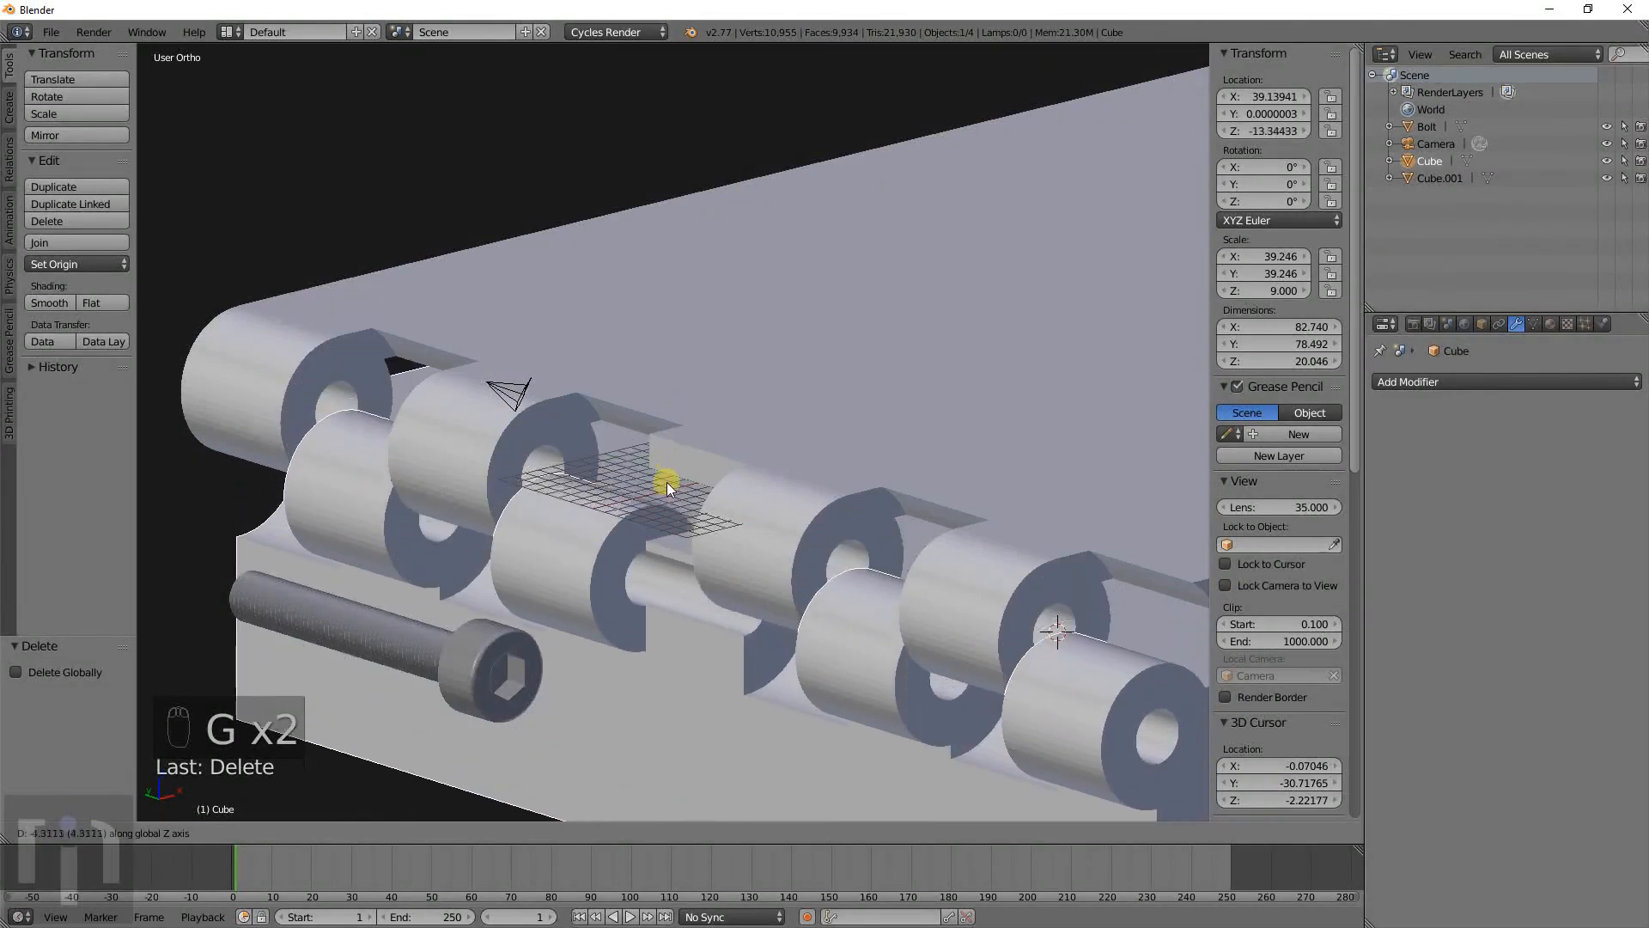
click(655, 574)
middle_drag(654, 575, 638, 523)
scroll(772, 572, up, 4)
key(ctrl+z)
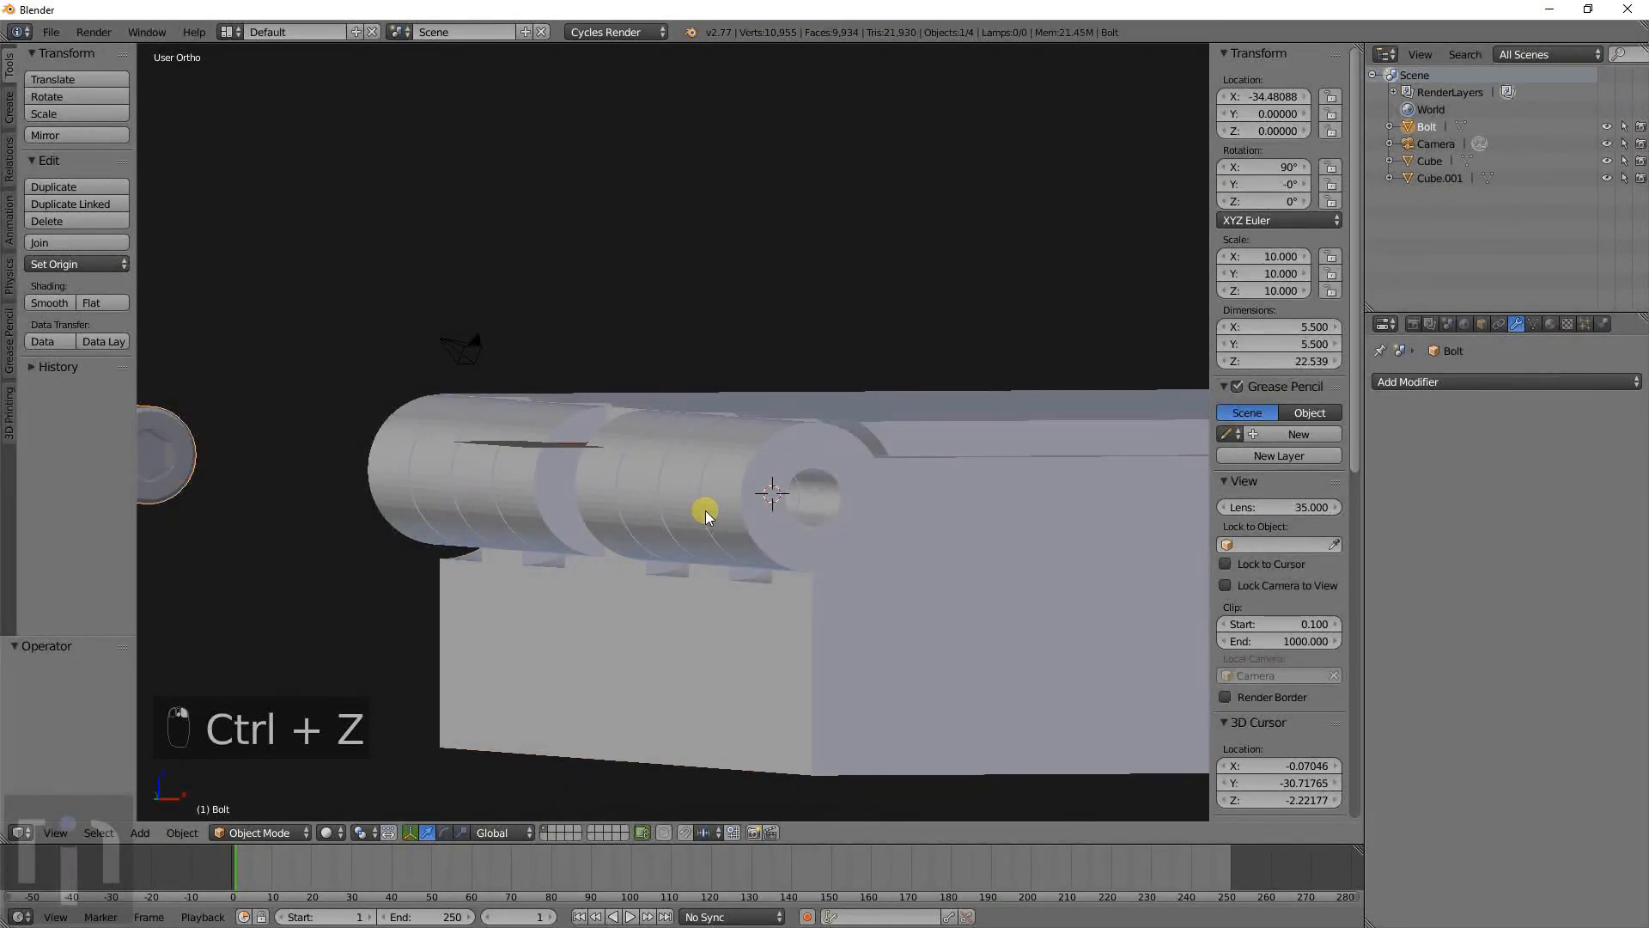
Move the bolt about 34.568 in X and -2.426 in Z in front view, lining it up with the pin hole.
key(KP_1)
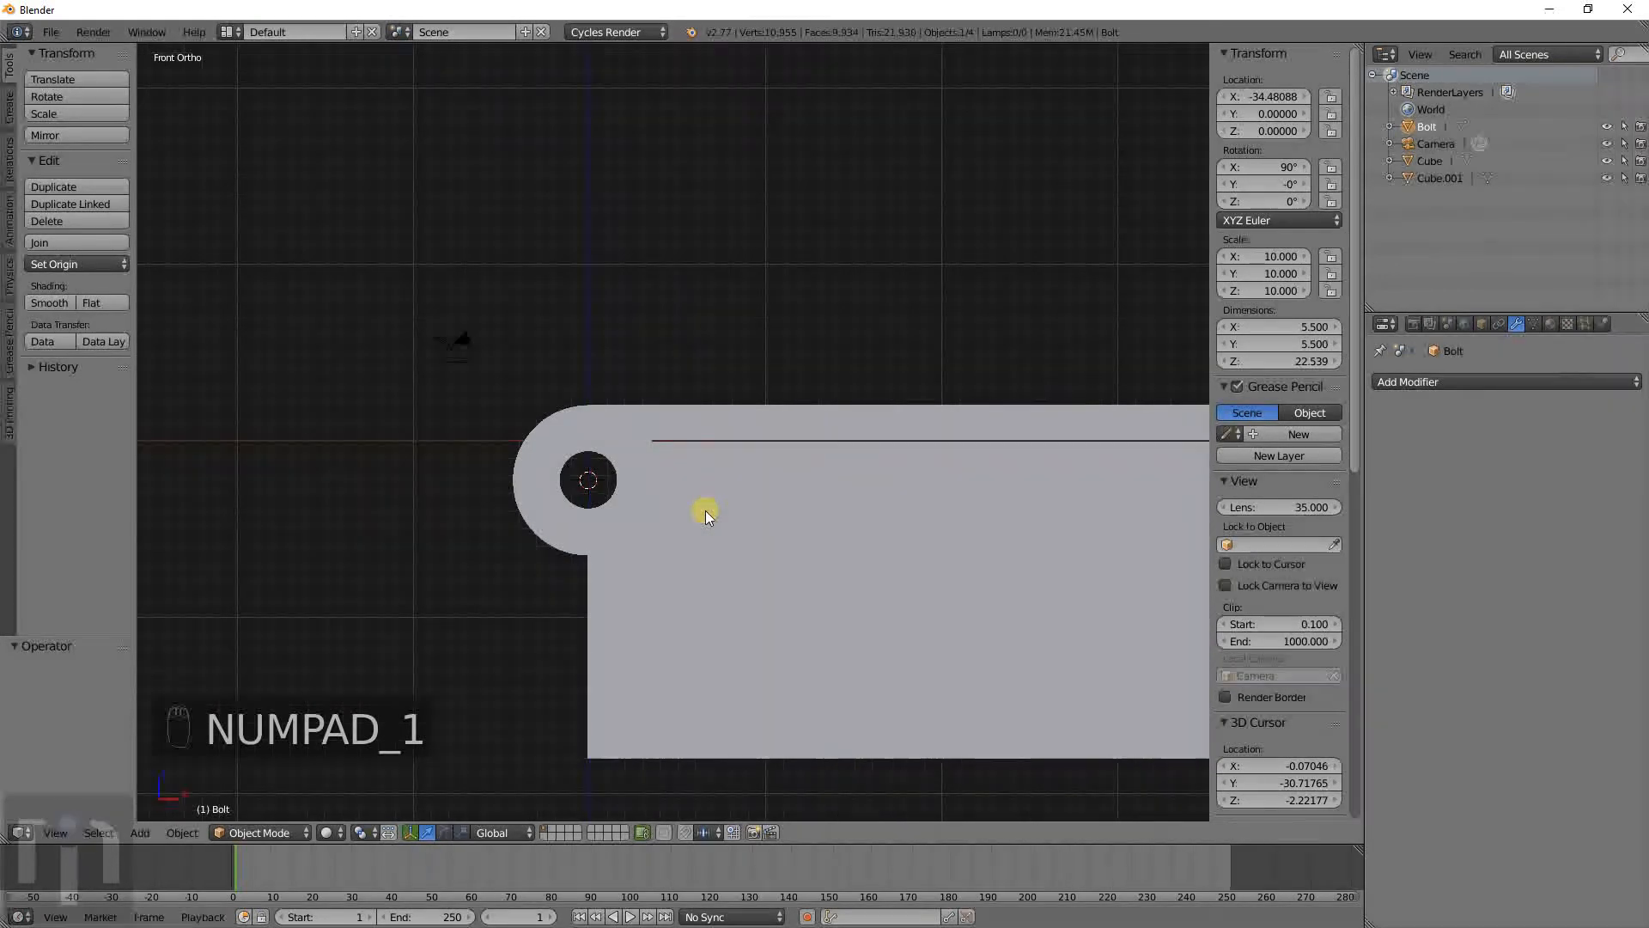
scroll(705, 510, down, 3)
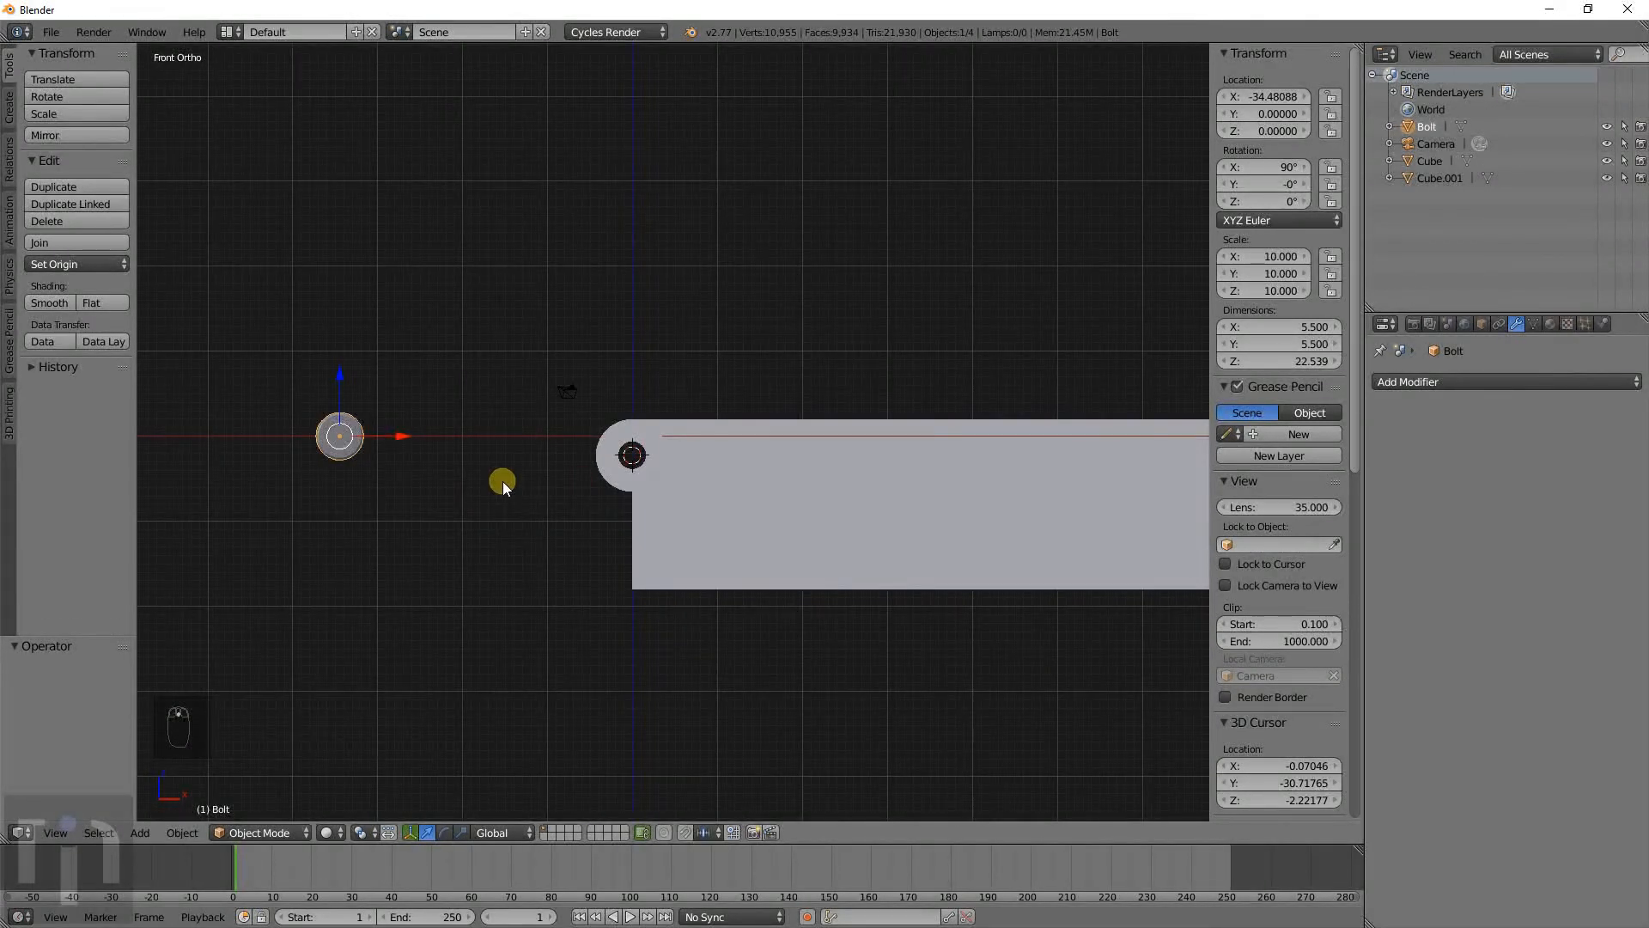
key(g)
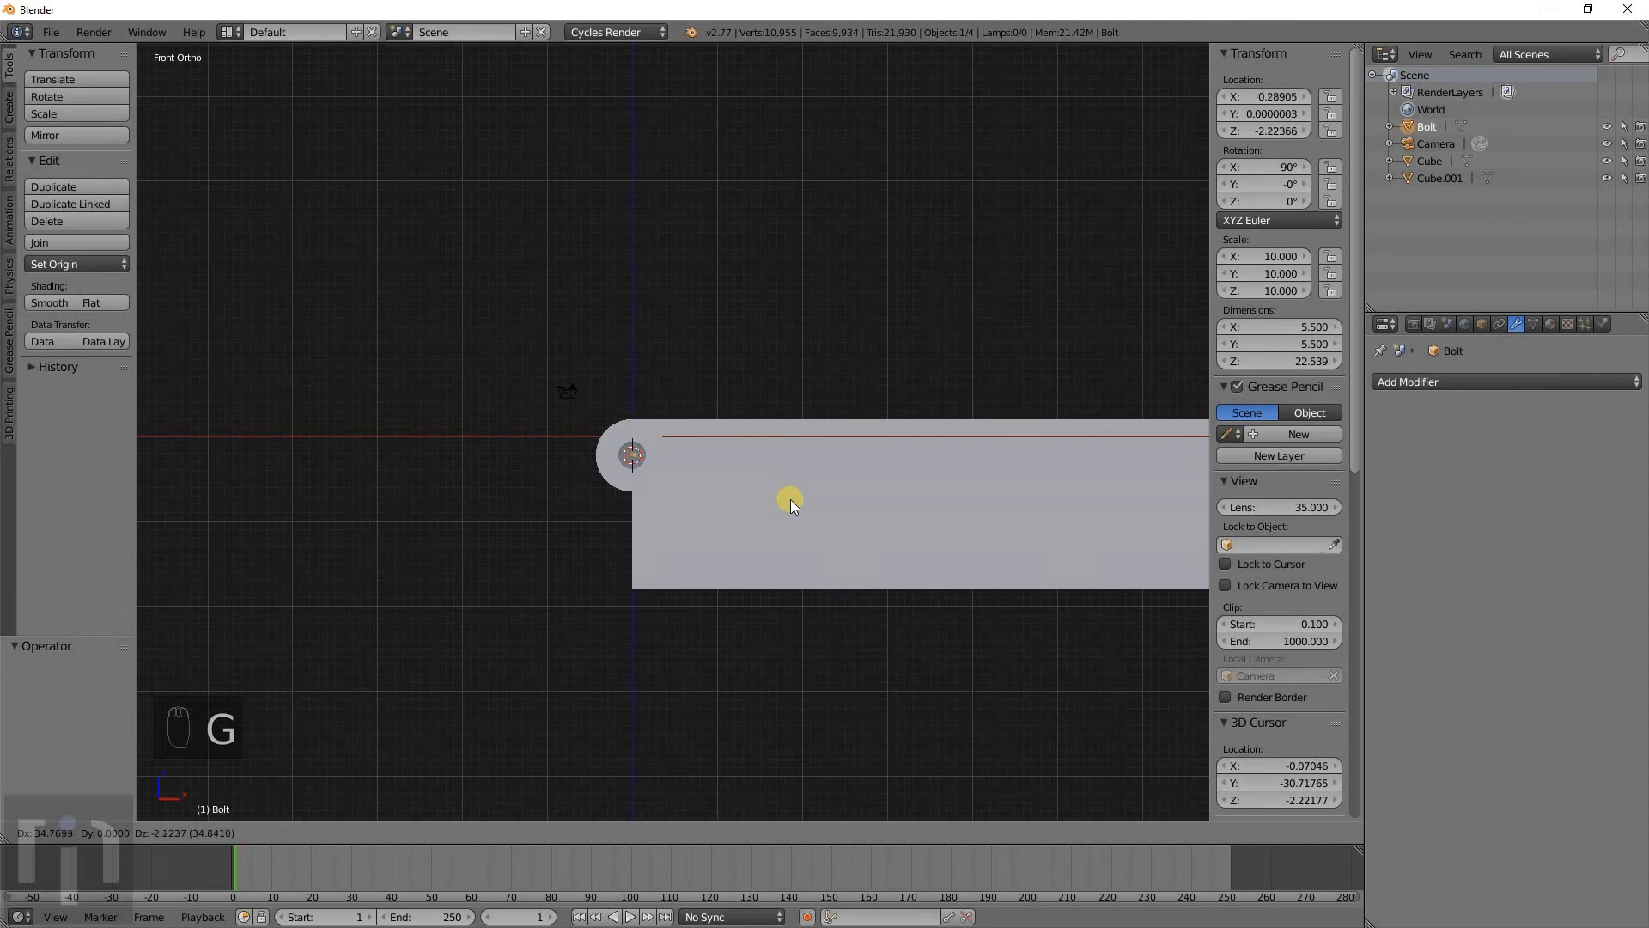
click(788, 502)
scroll(645, 481, up, 5)
key(z)
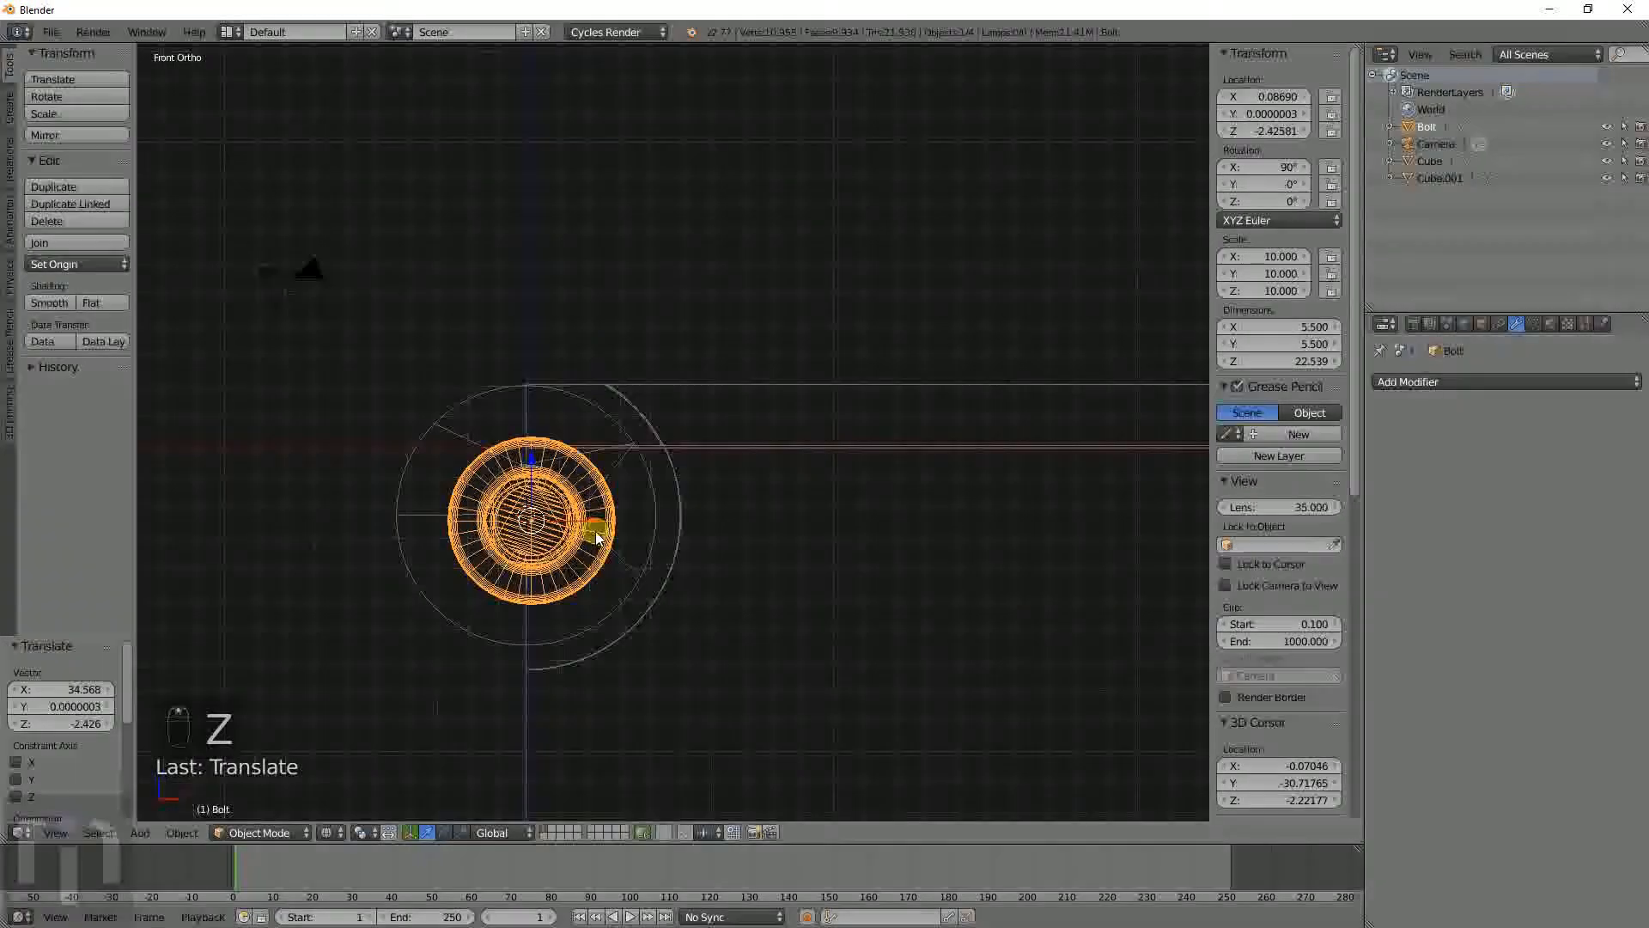
shift+middle_drag(595, 531, 806, 454)
Select the pin-hole geometry of the bottom slab Cube in Edit Mode, starting from an empty selection in front wireframe view.
right_click(806, 453)
key(a)
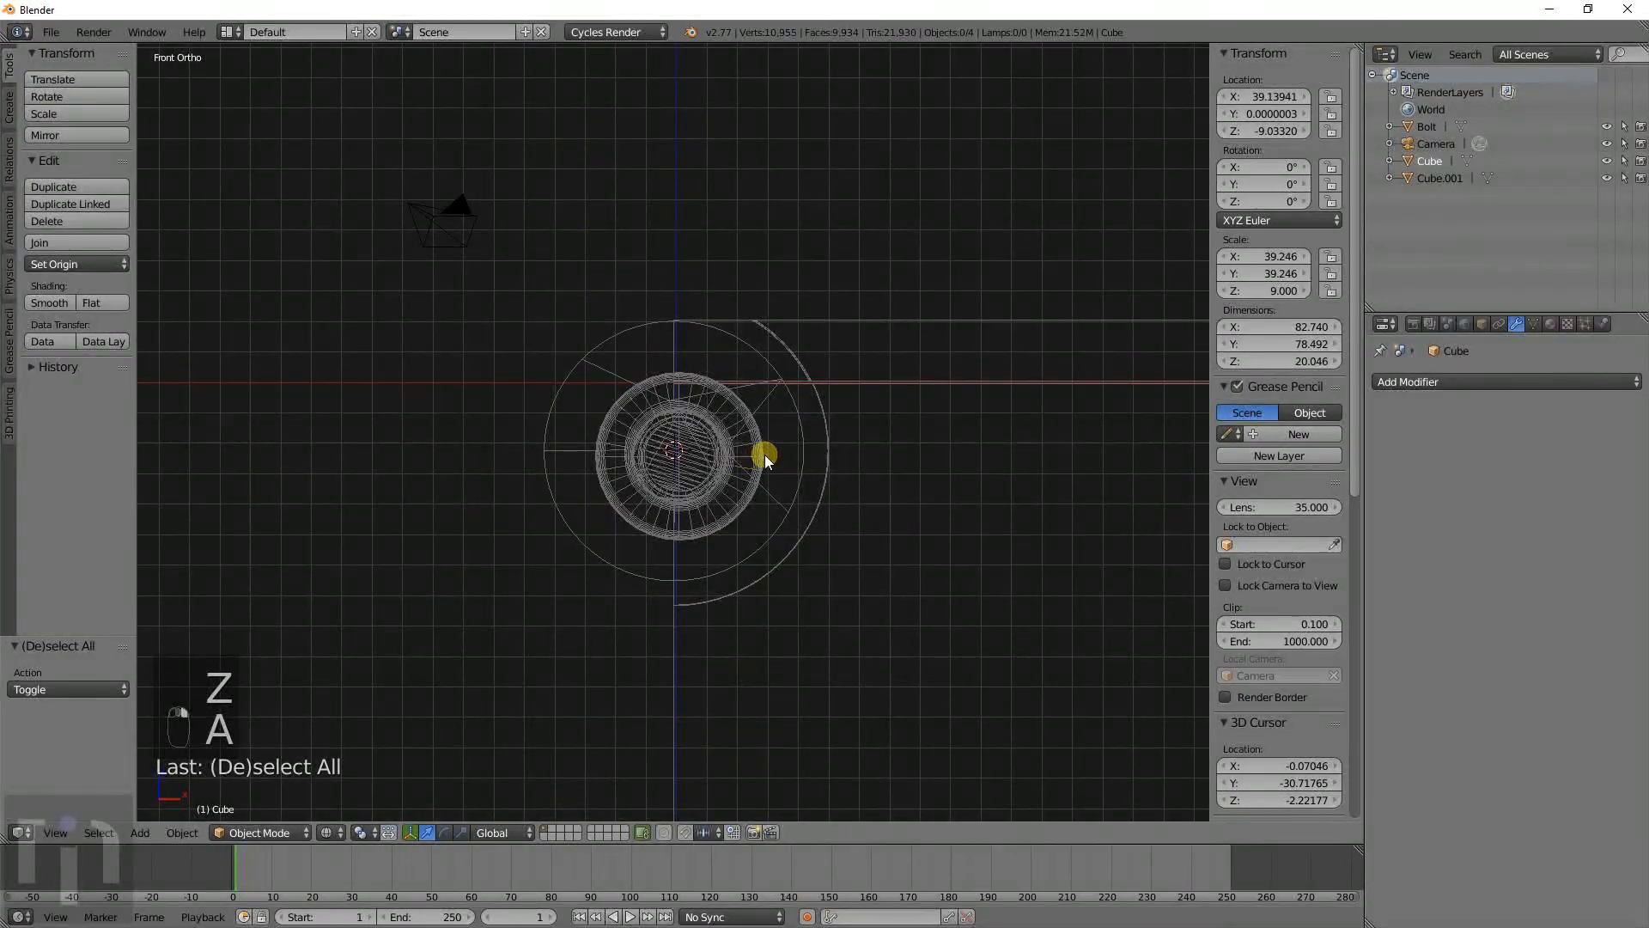
key(a)
right_click(790, 442)
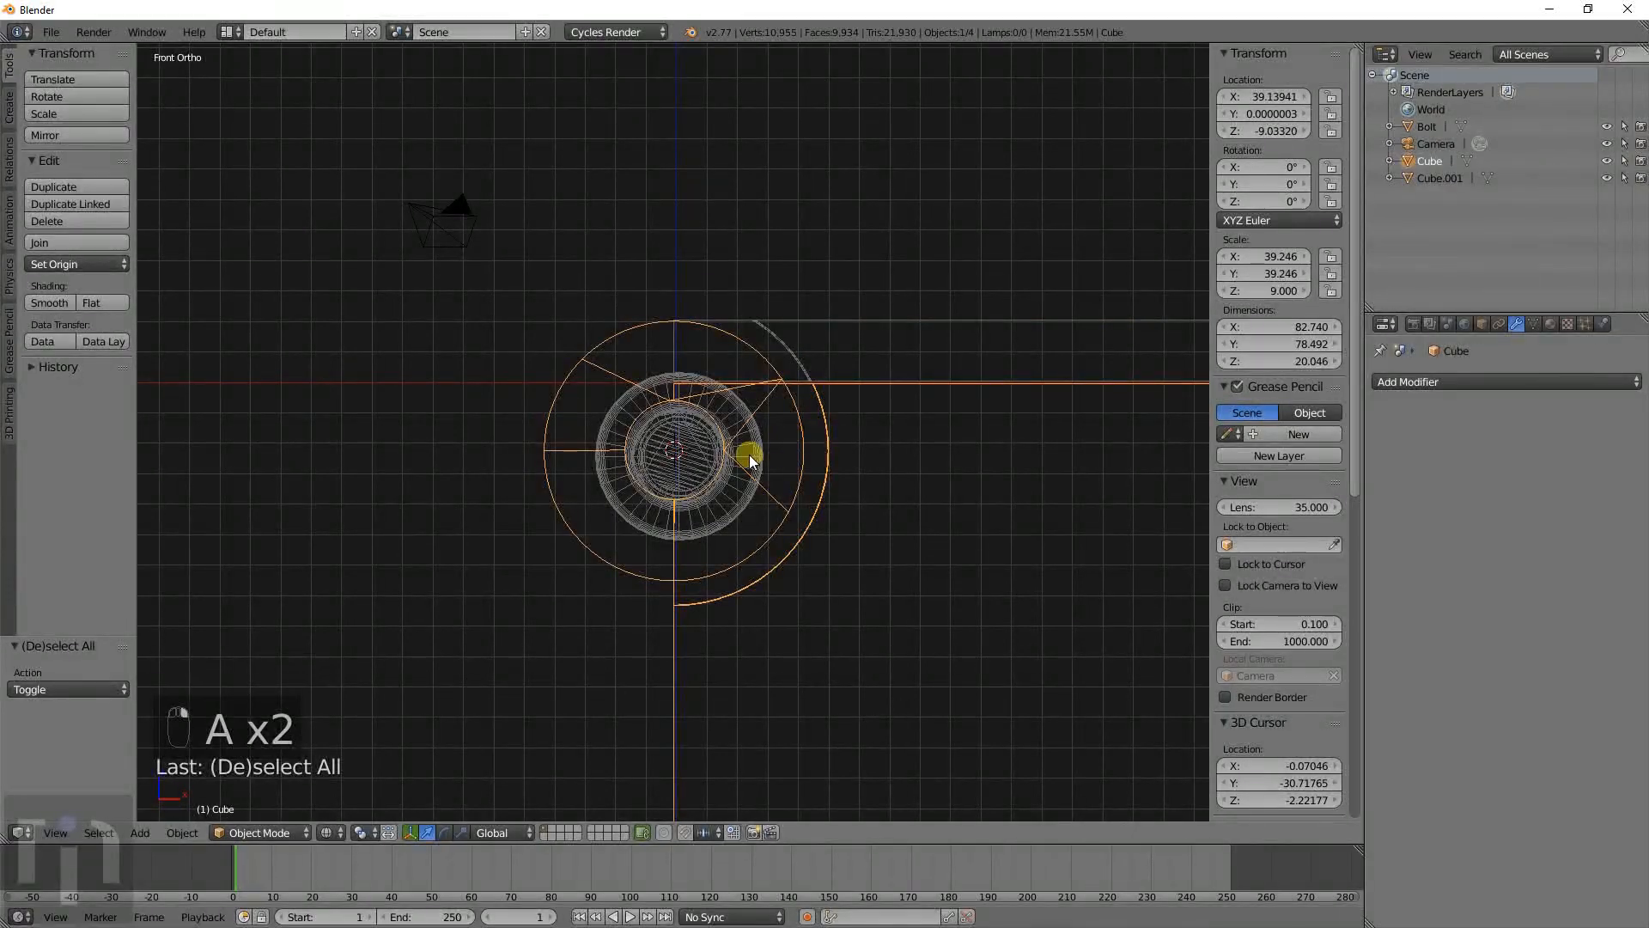
scroll(749, 460, up, 4)
key(Tab)
key(a)
key(a)
key(c)
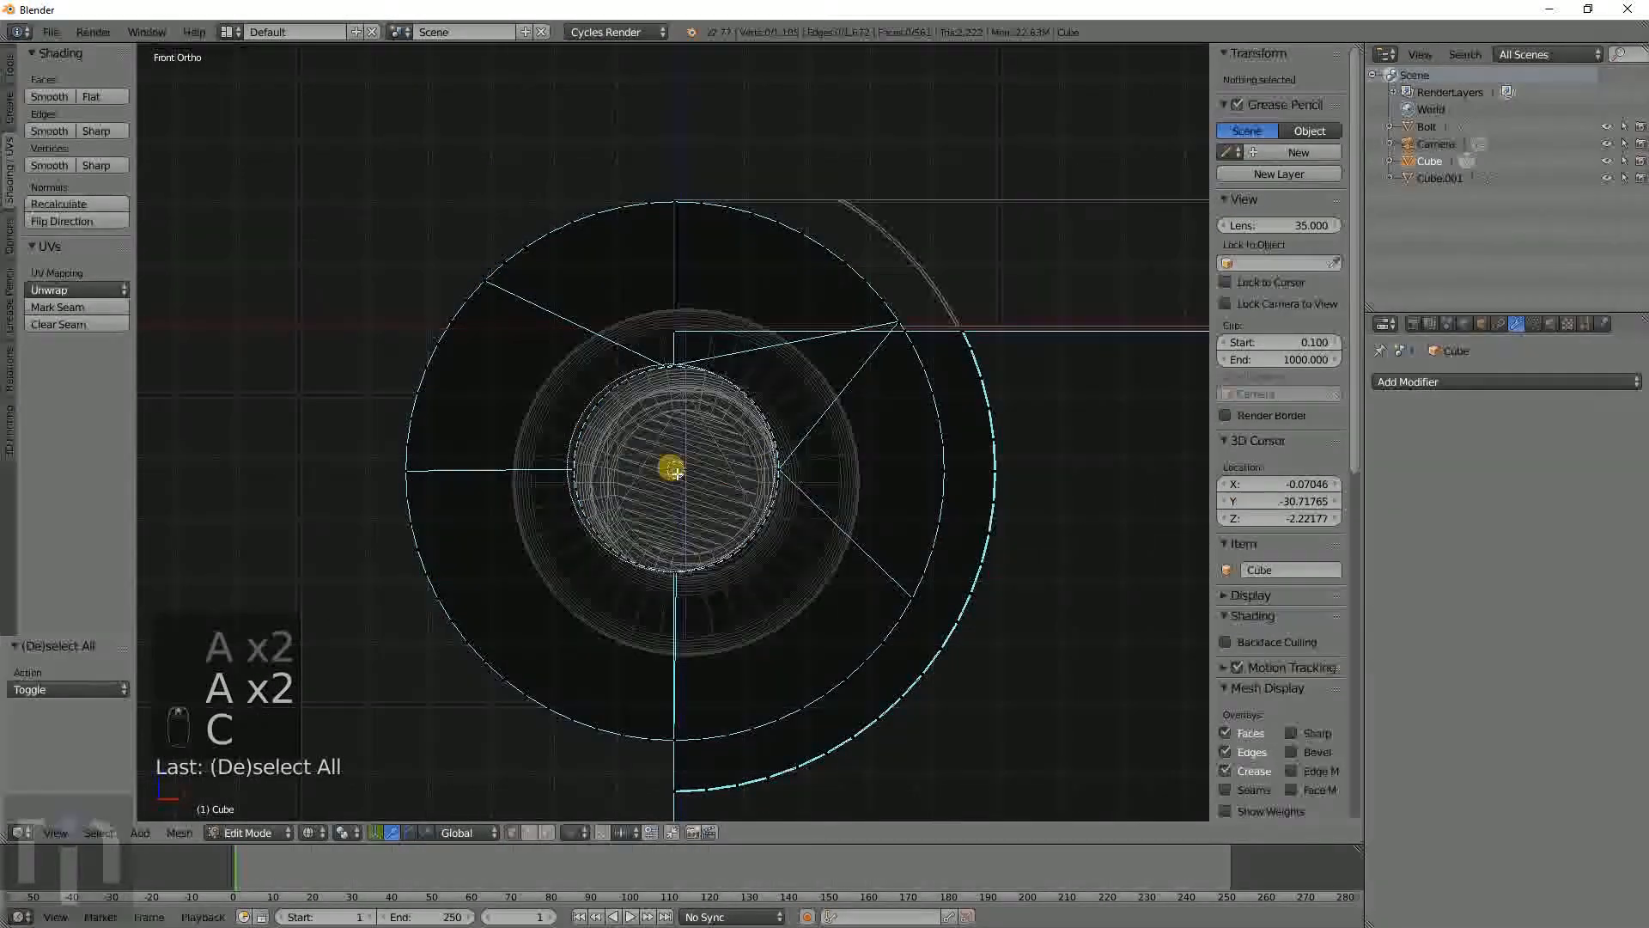
click(679, 474)
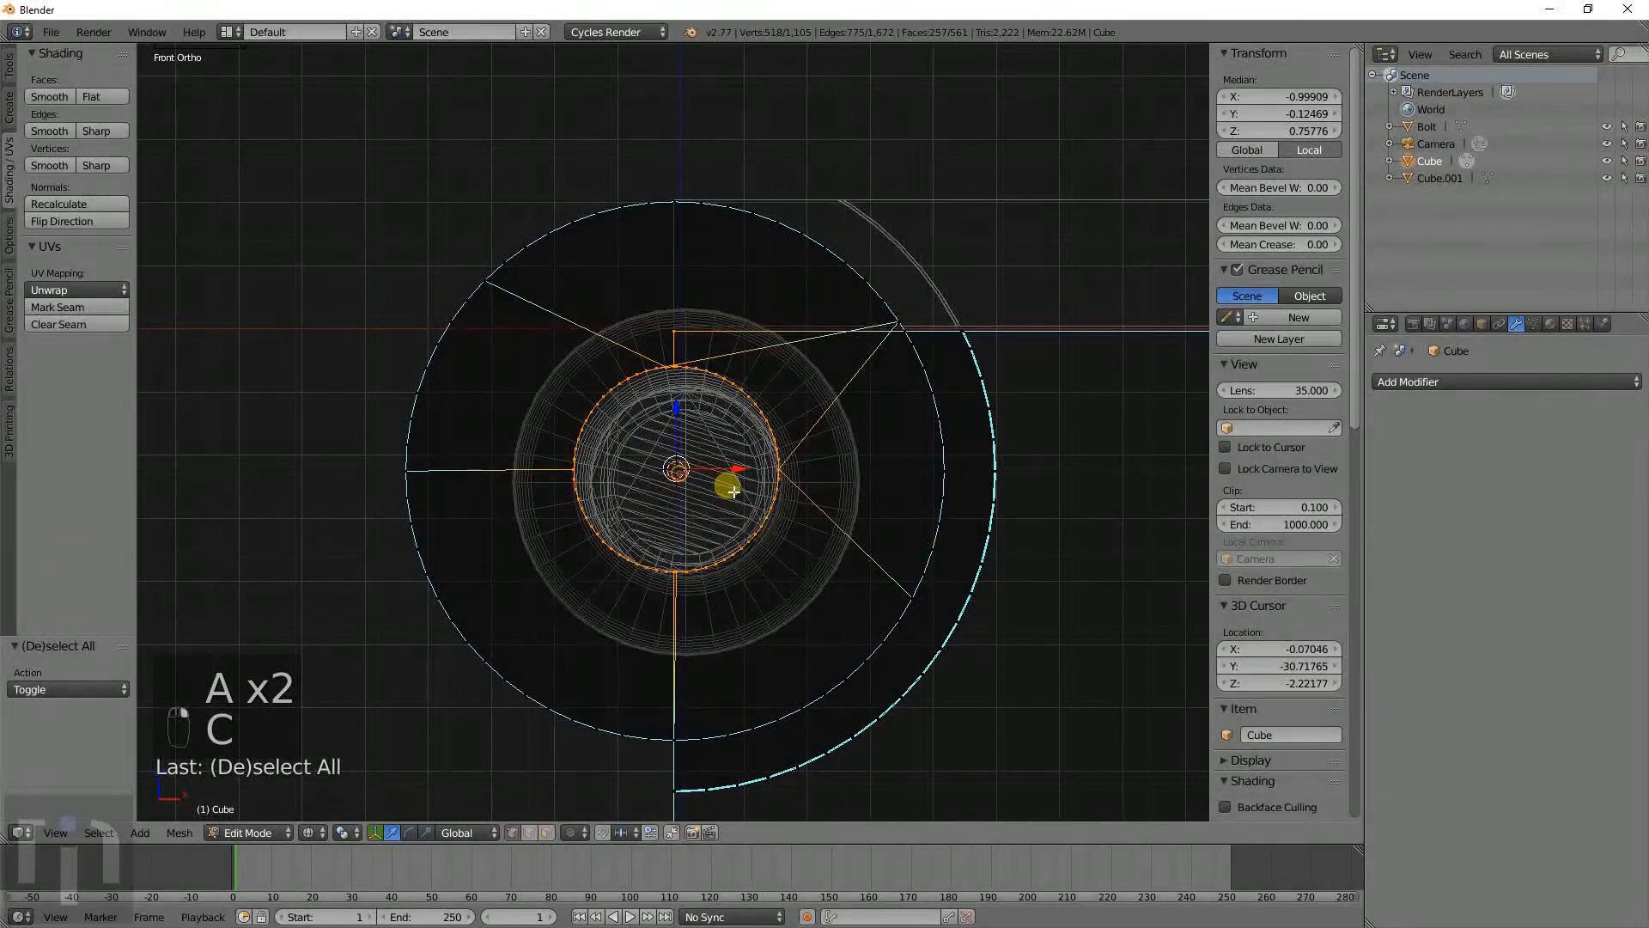
scroll(725, 481, up, 1)
Snap the 3D cursor to the selected pin-hole geometry, then snap the Bolt object to the cursor.
key(shift+s)
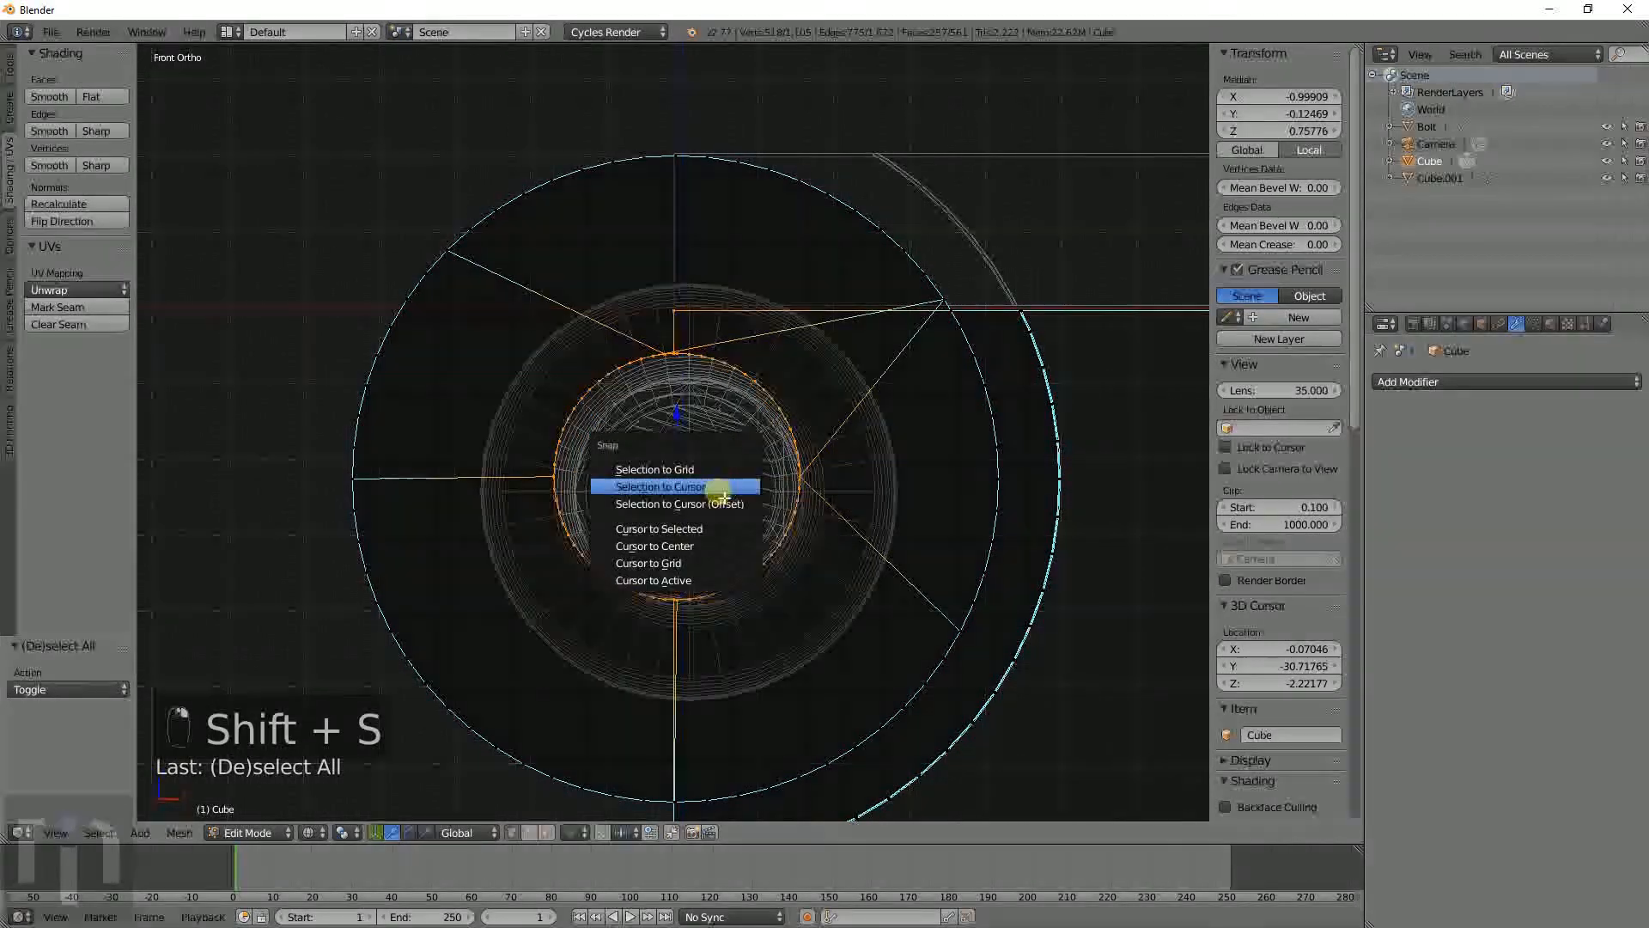
click(704, 536)
key(Tab)
right_click(761, 466)
key(shift+s)
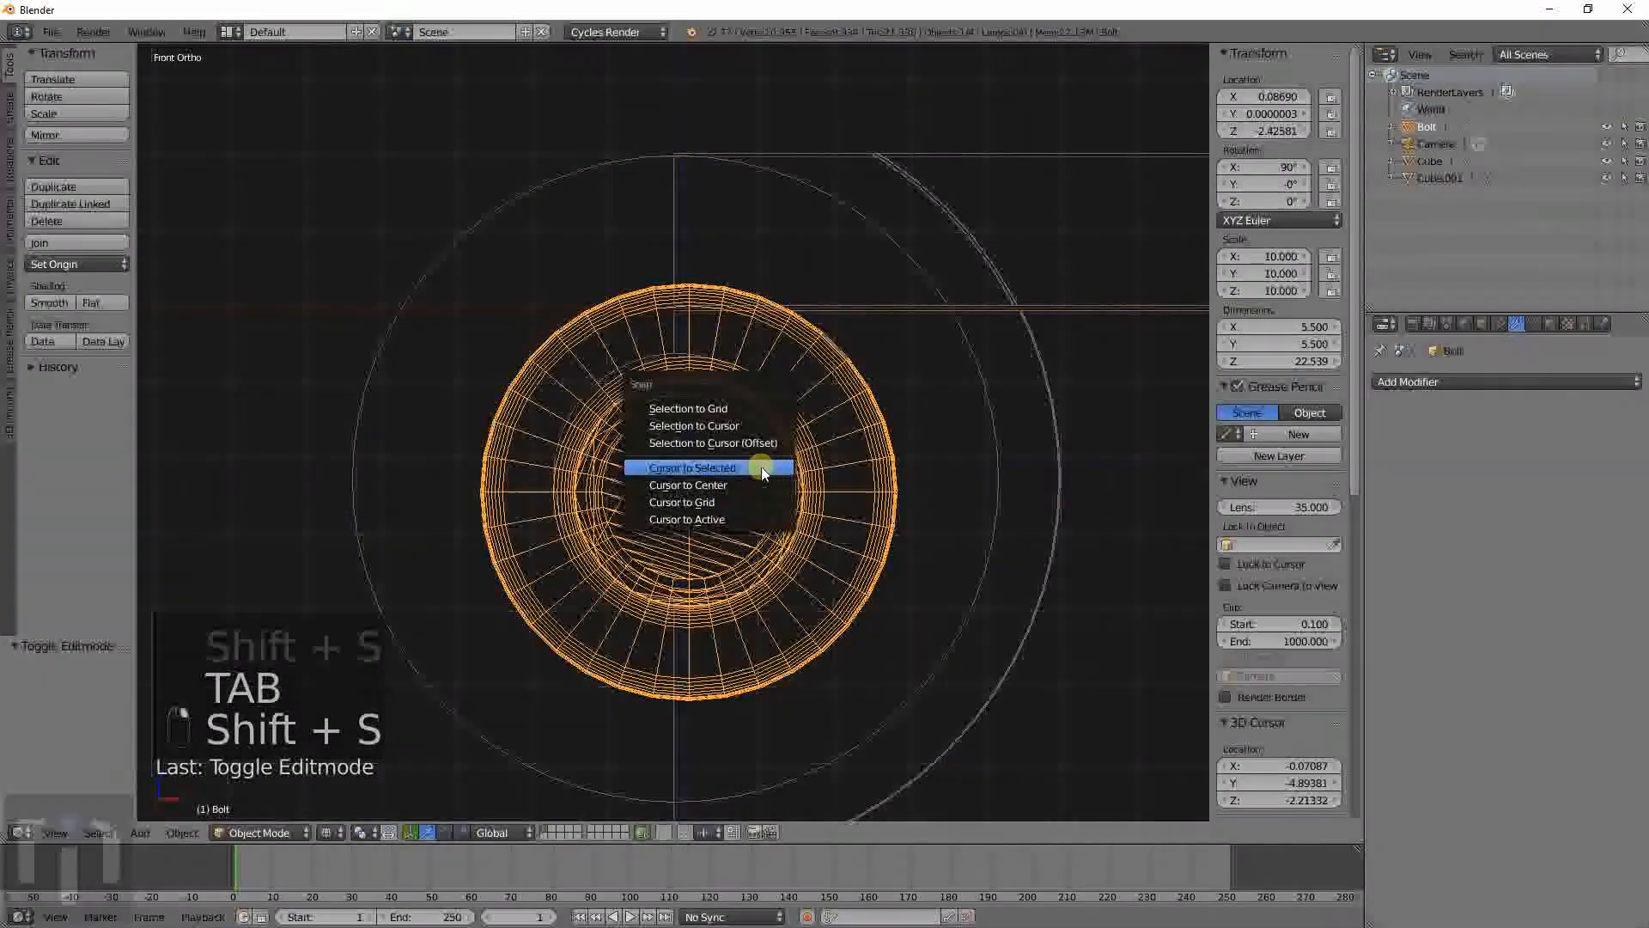
click(732, 427)
Move the bolt about -15.246 along Y in top view so its head sits just outside the end knuckle.
scroll(730, 507, down, 3)
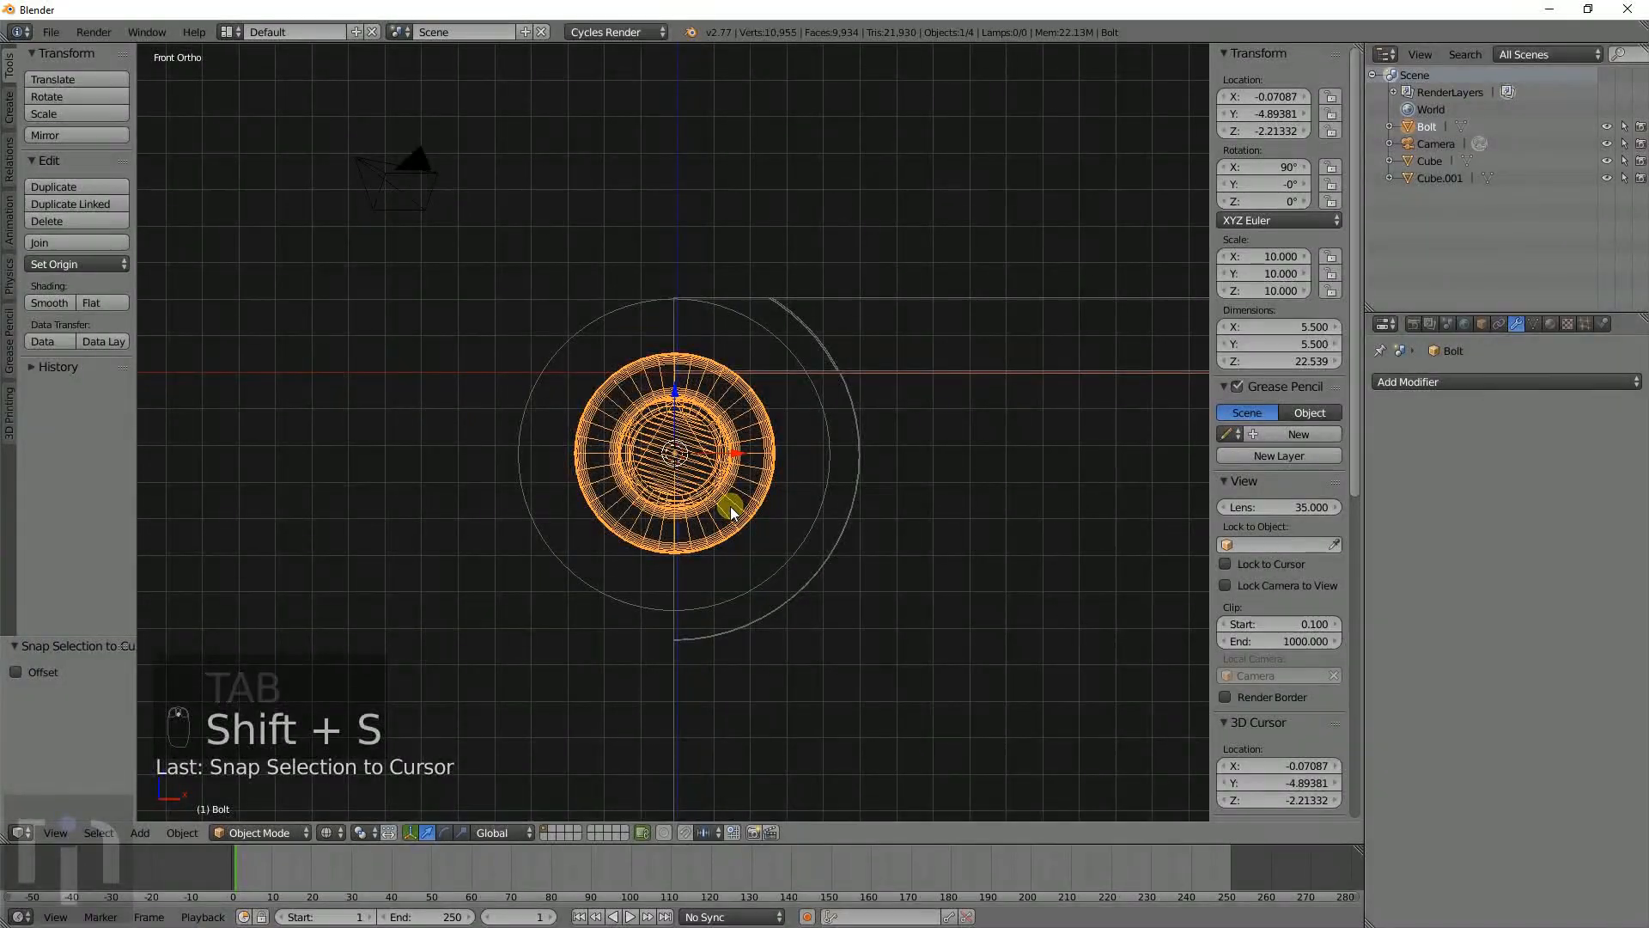
middle_drag(730, 507, 794, 501)
key(KP_7)
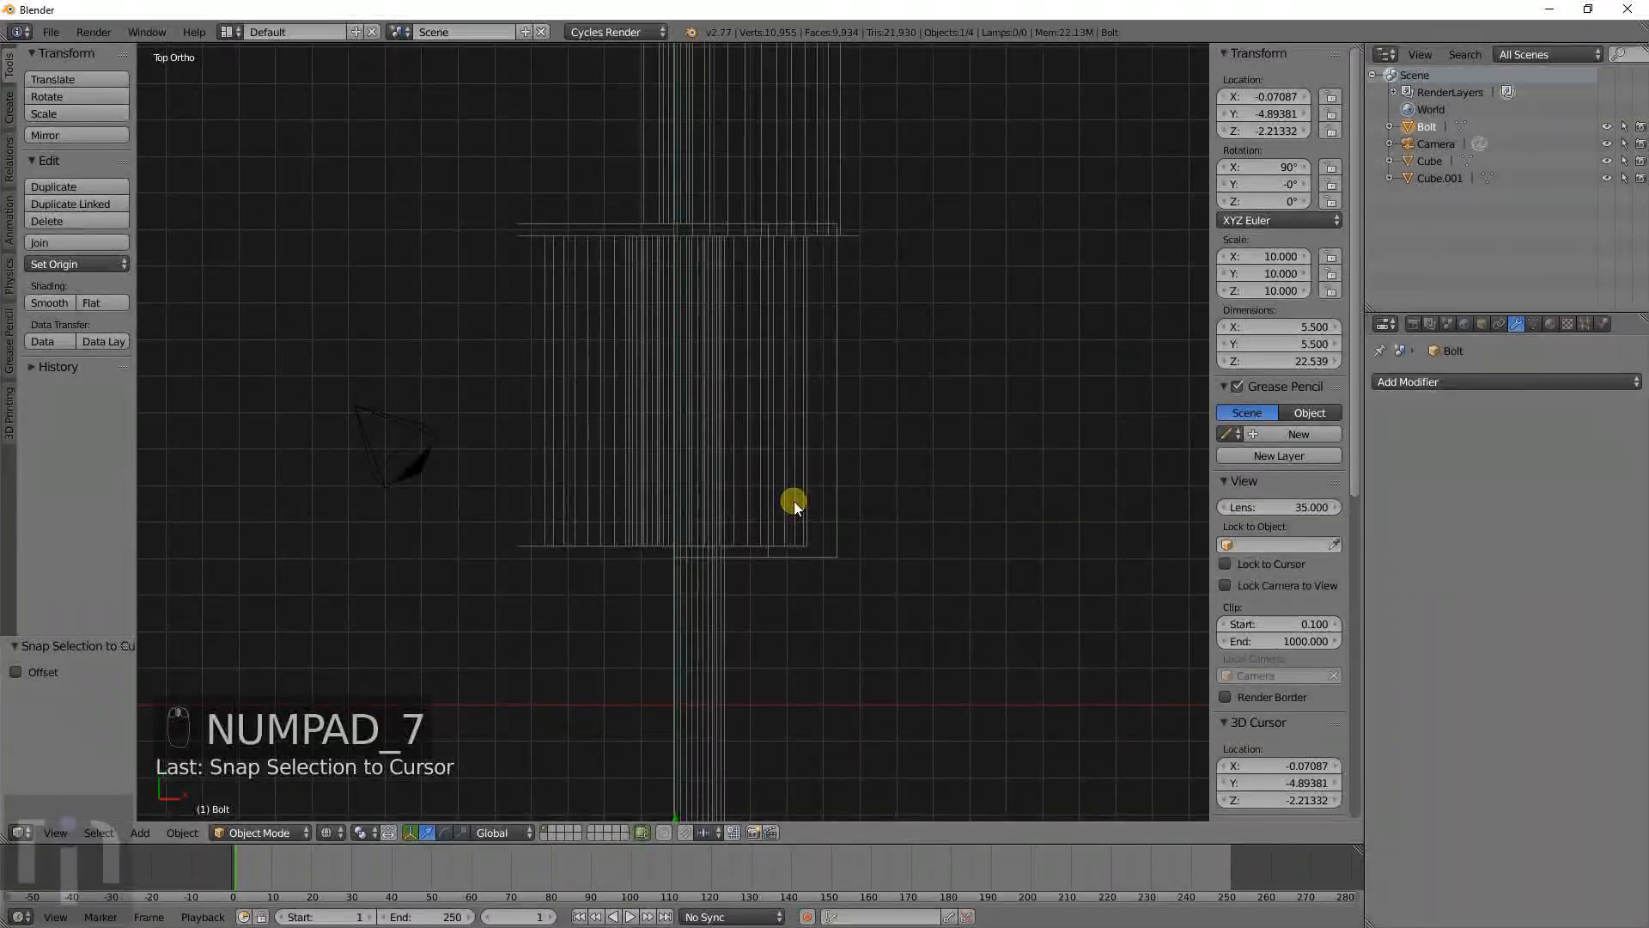
scroll(651, 457, down, 6)
shift+middle_drag(674, 518, 676, 232)
key(g)
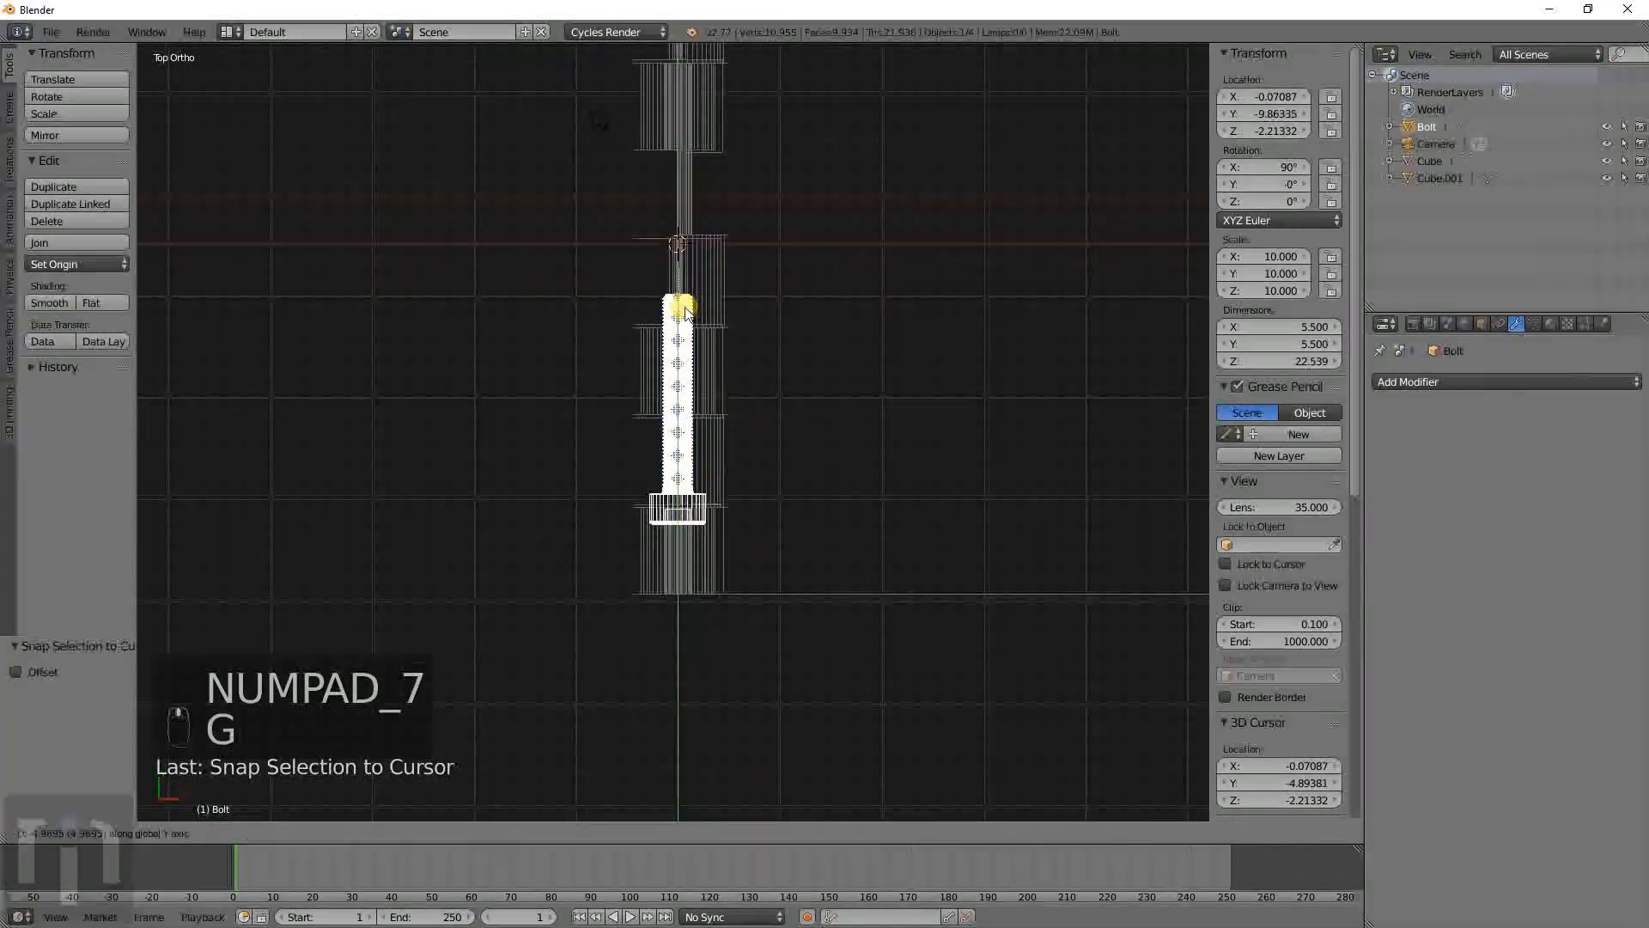
click(682, 413)
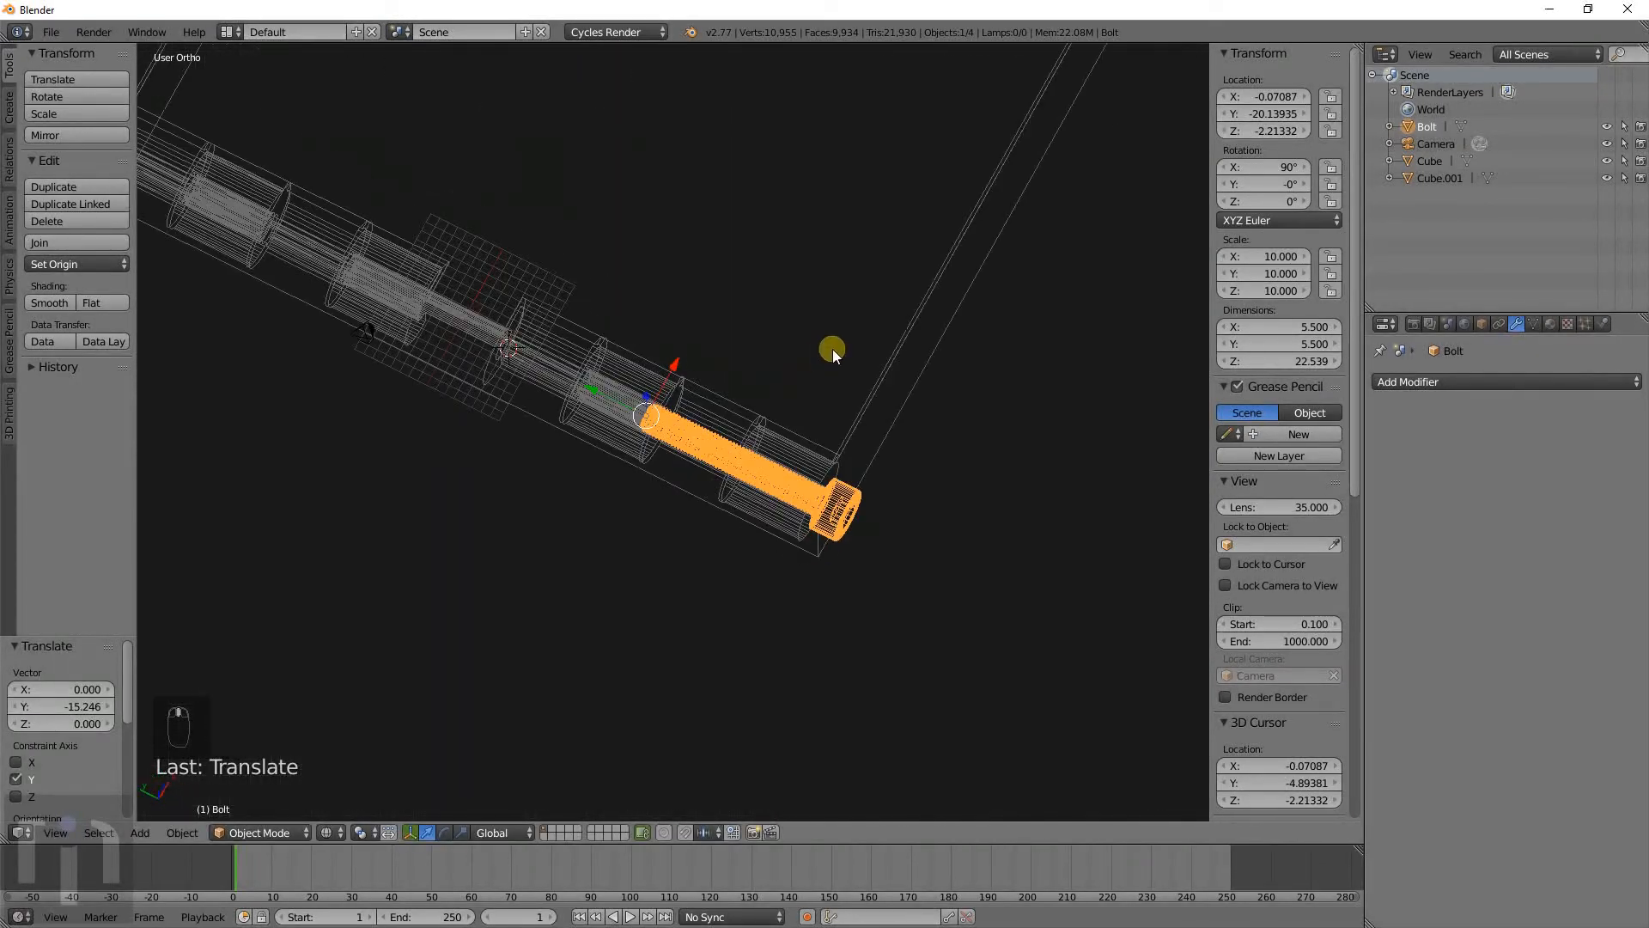
Add a cylinder mesh at the 3D cursor as a cutter for the bolt head's recess.
middle_drag(832, 348, 785, 425)
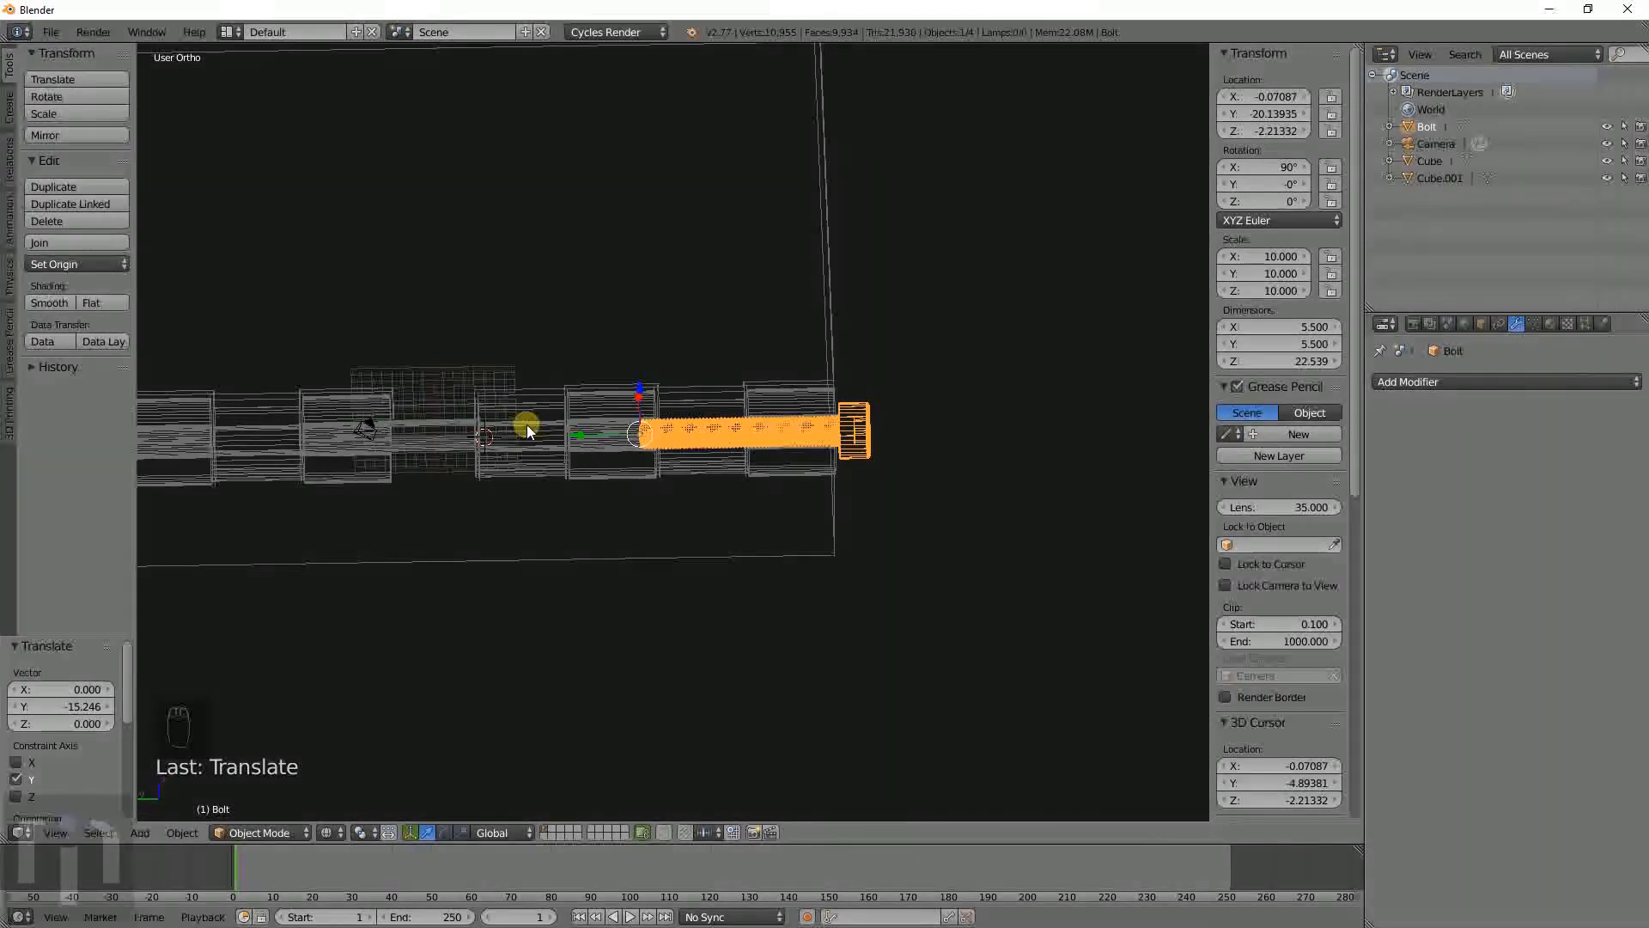
key(z)
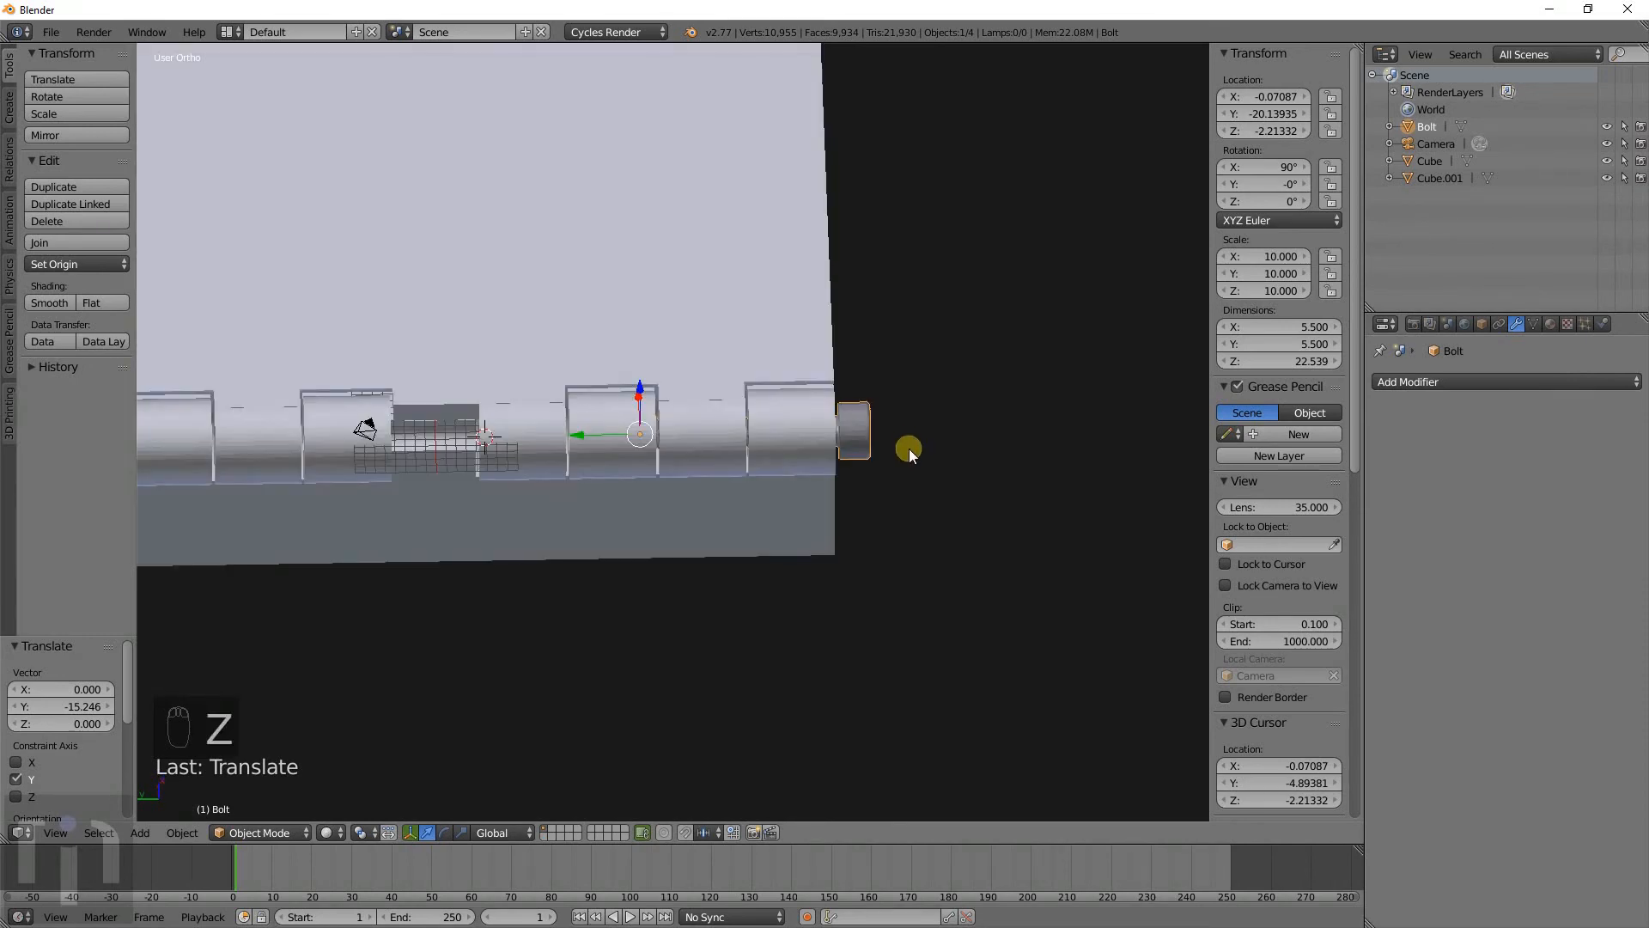
mouse_move(905, 450)
middle_down()
mouse_move(857, 364)
mouse_move(462, 483)
mouse_move(591, 414)
mouse_move(734, 387)
middle_up()
scroll(776, 470, up, 5)
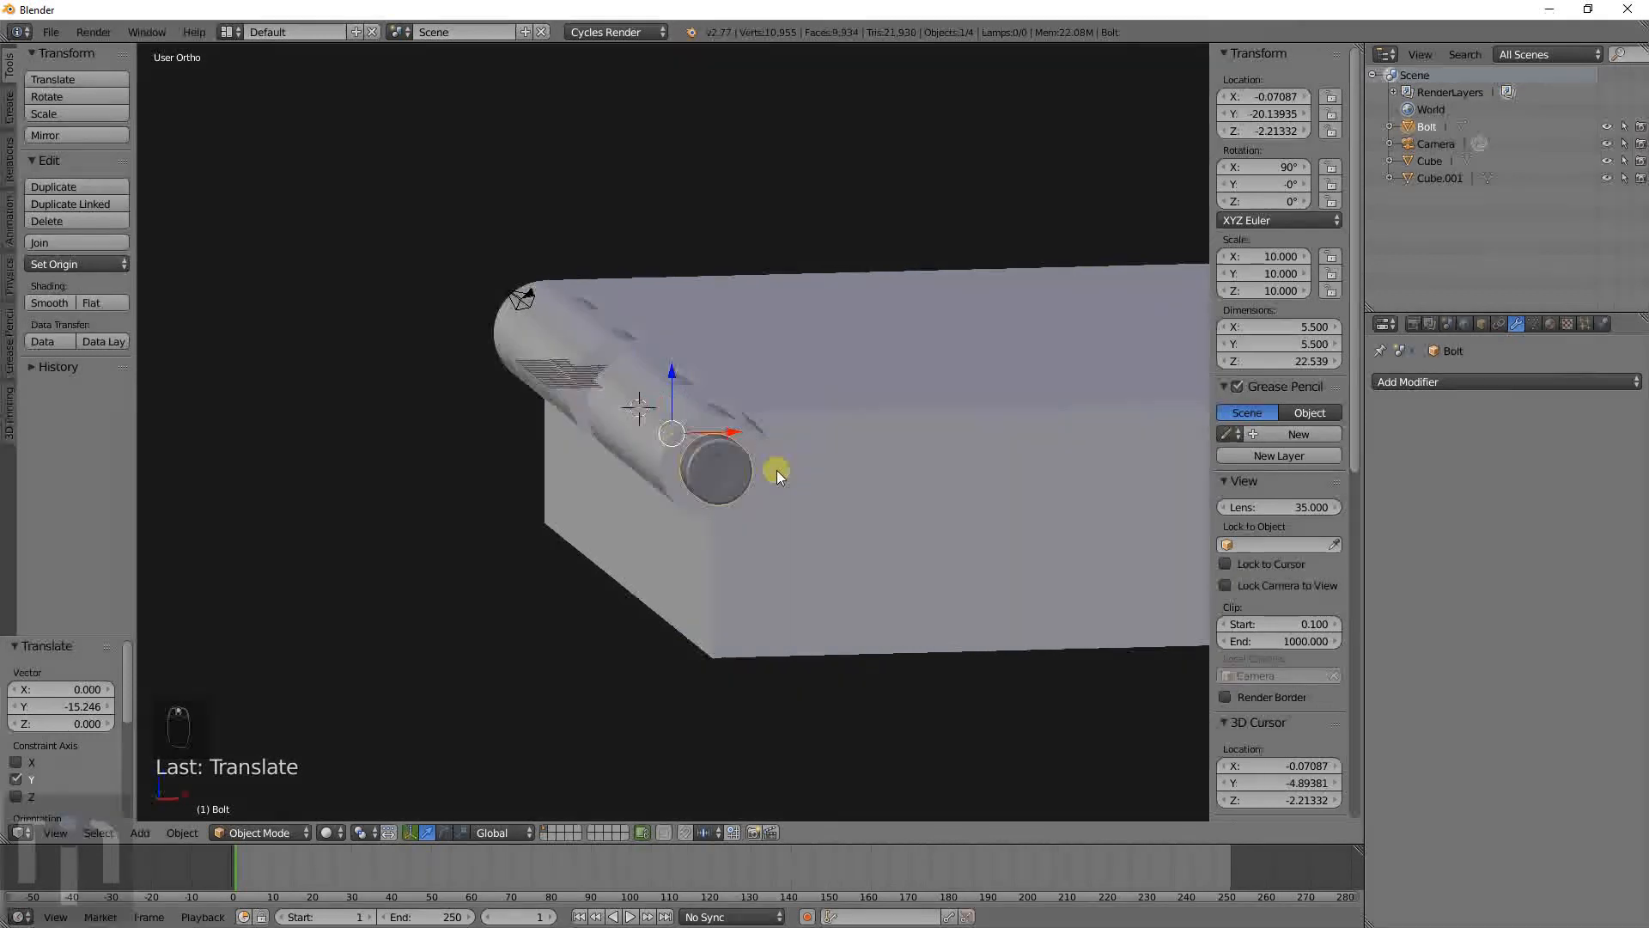
right_click(801, 482)
right_click(801, 481)
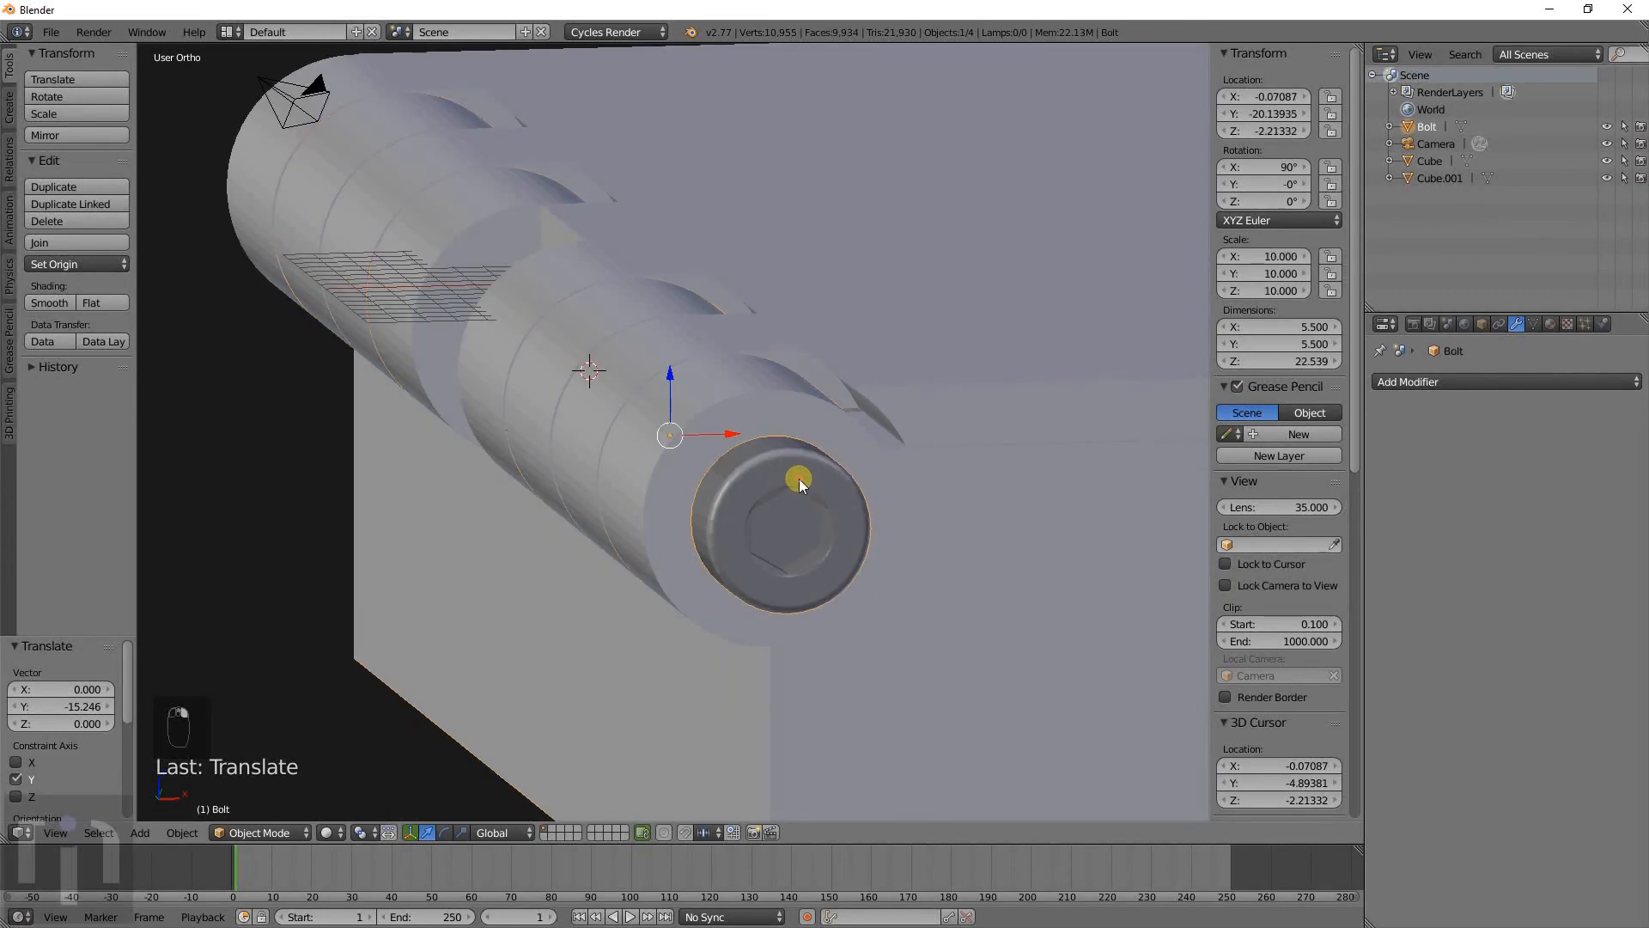
key(shift+a)
mouse_move(801, 496)
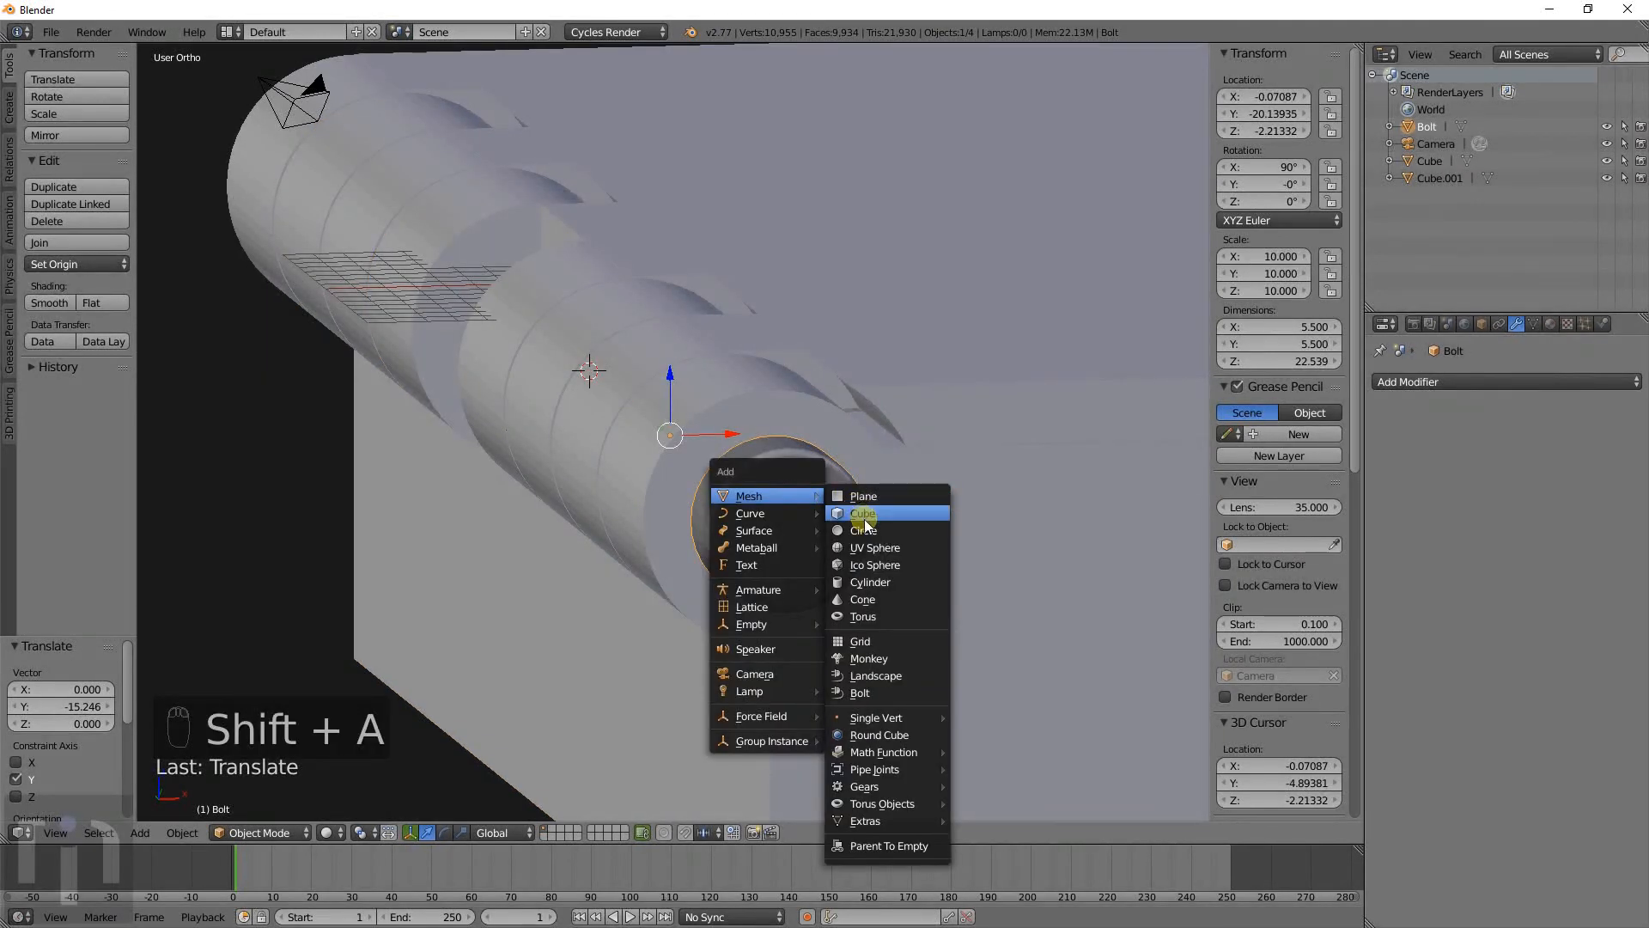
click(876, 584)
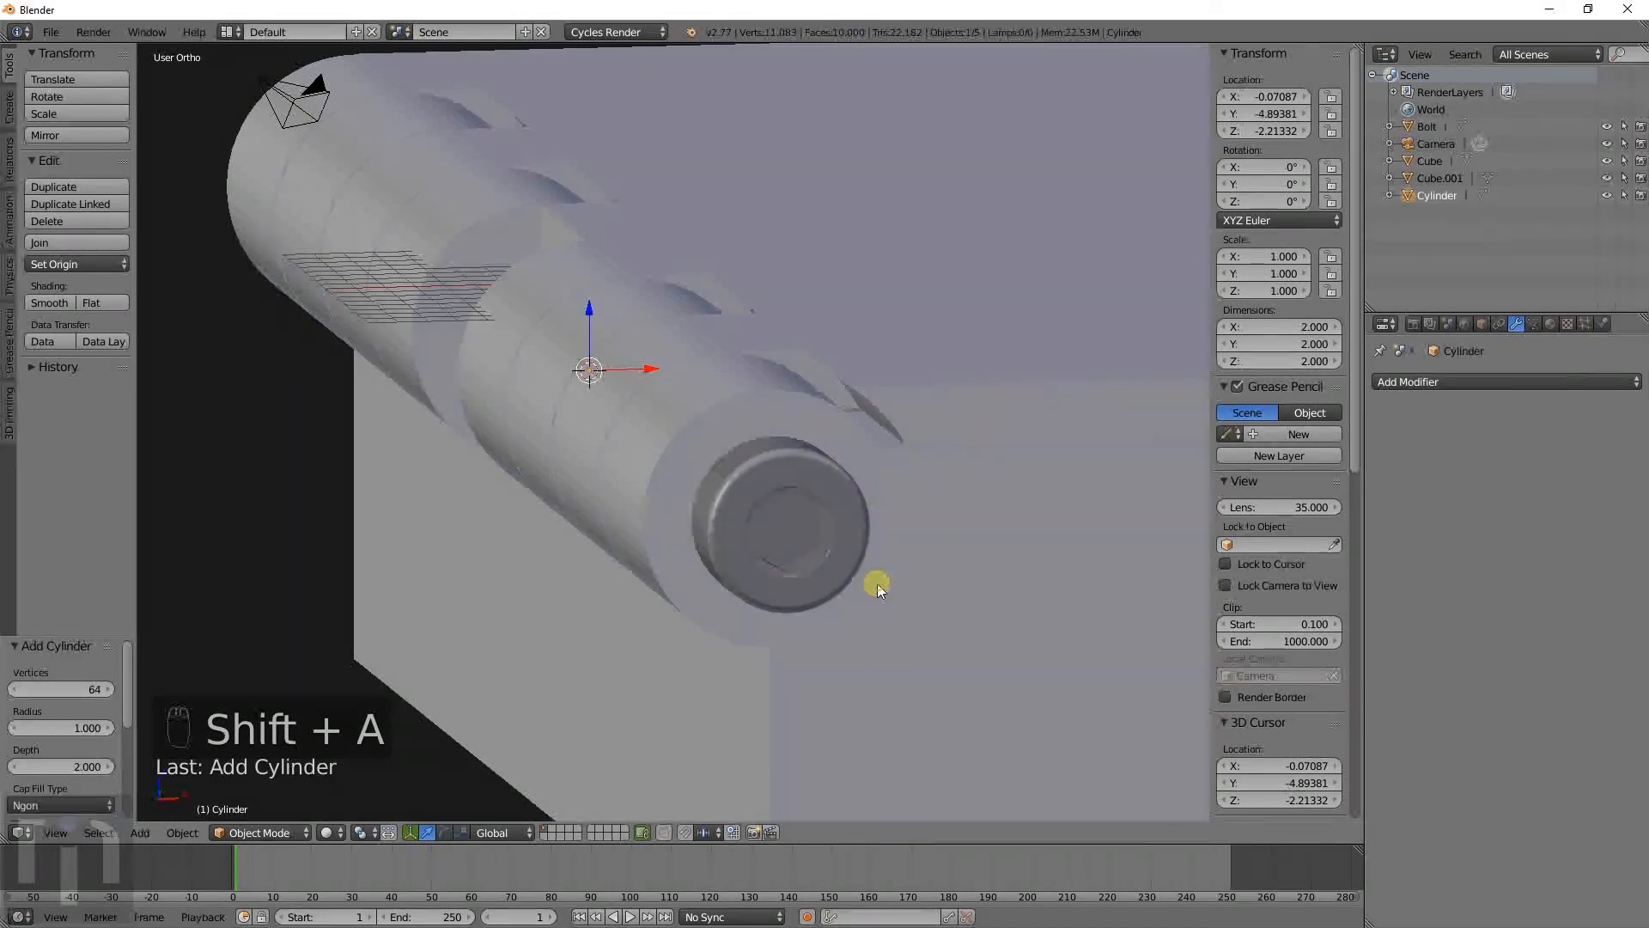
Rotate the new cylinder 90° about the X axis so it lies along the hinge axis.
key(KP_7)
key(z)
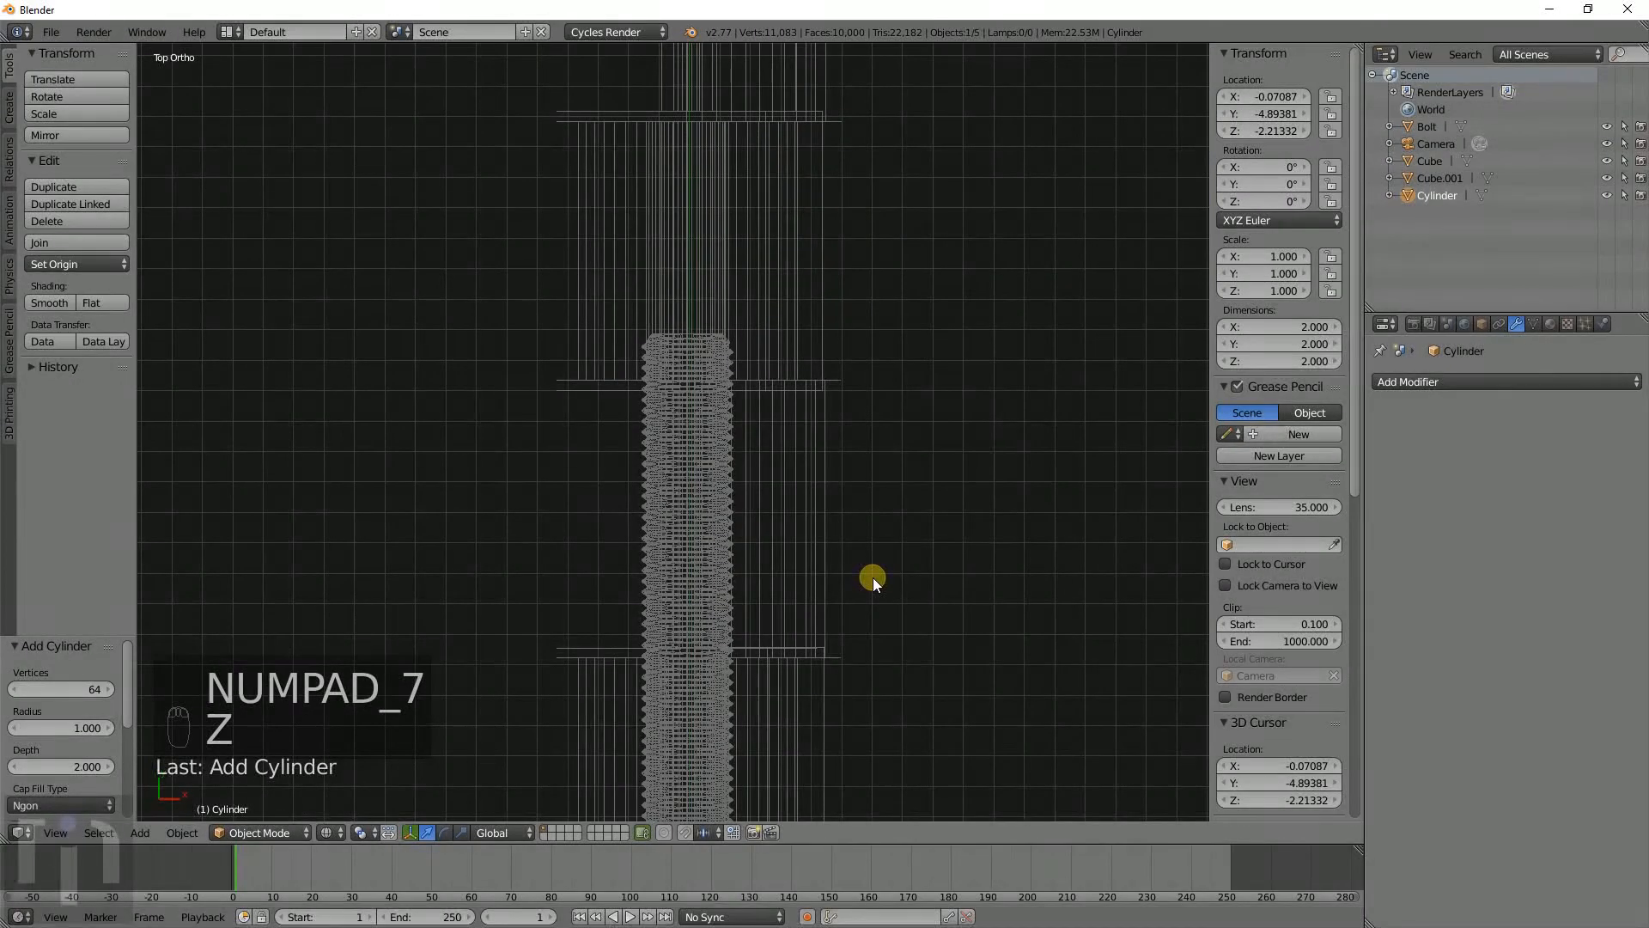
scroll(872, 577, down, 6)
text(rx)
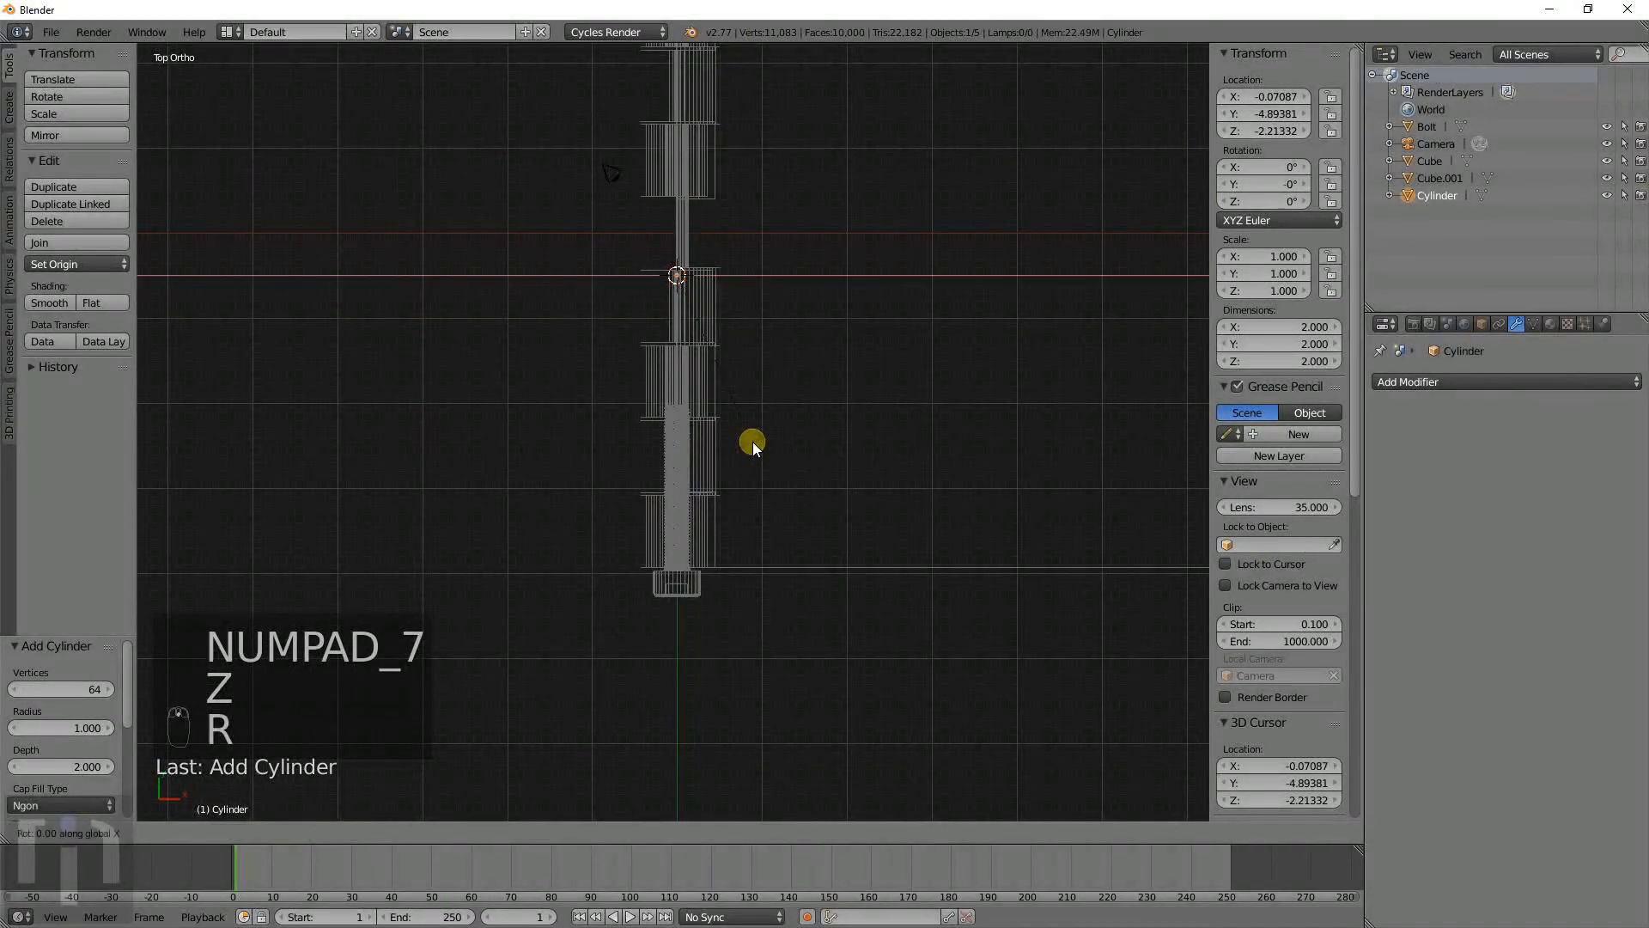
text(90)
key(Return)
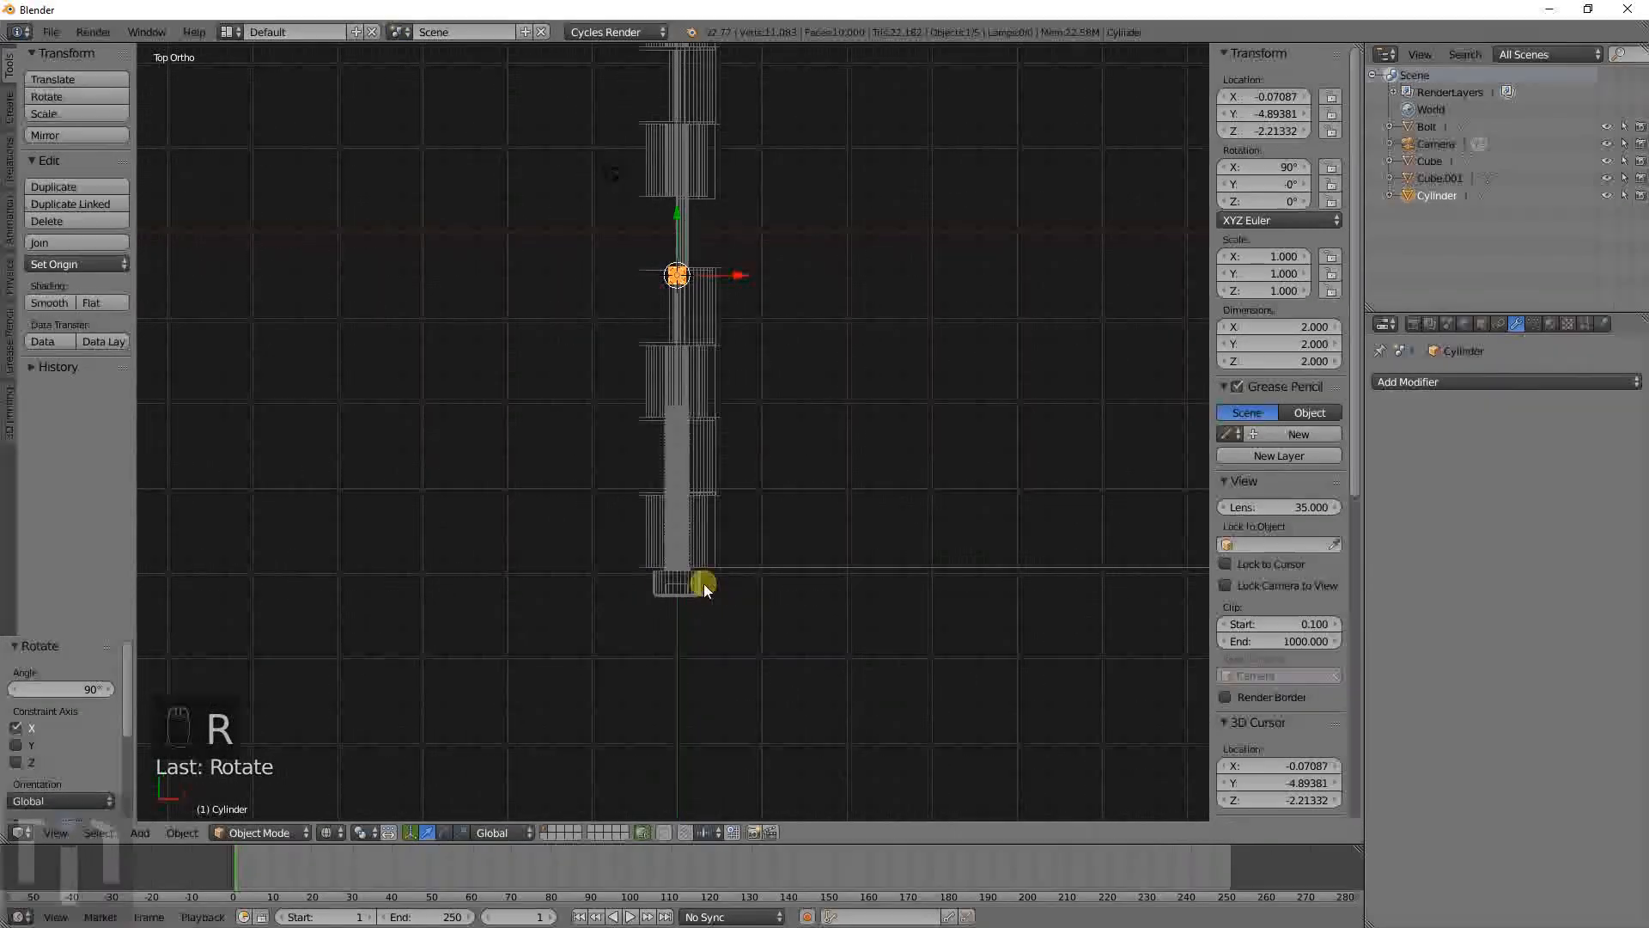
Move the cylinder about -36.387 along Y onto the bolt head and scale it by about 2.857, slightly wider than the head.
shift+scroll(728, 309, down, 3)
key(g)
key(y)
click(740, 537)
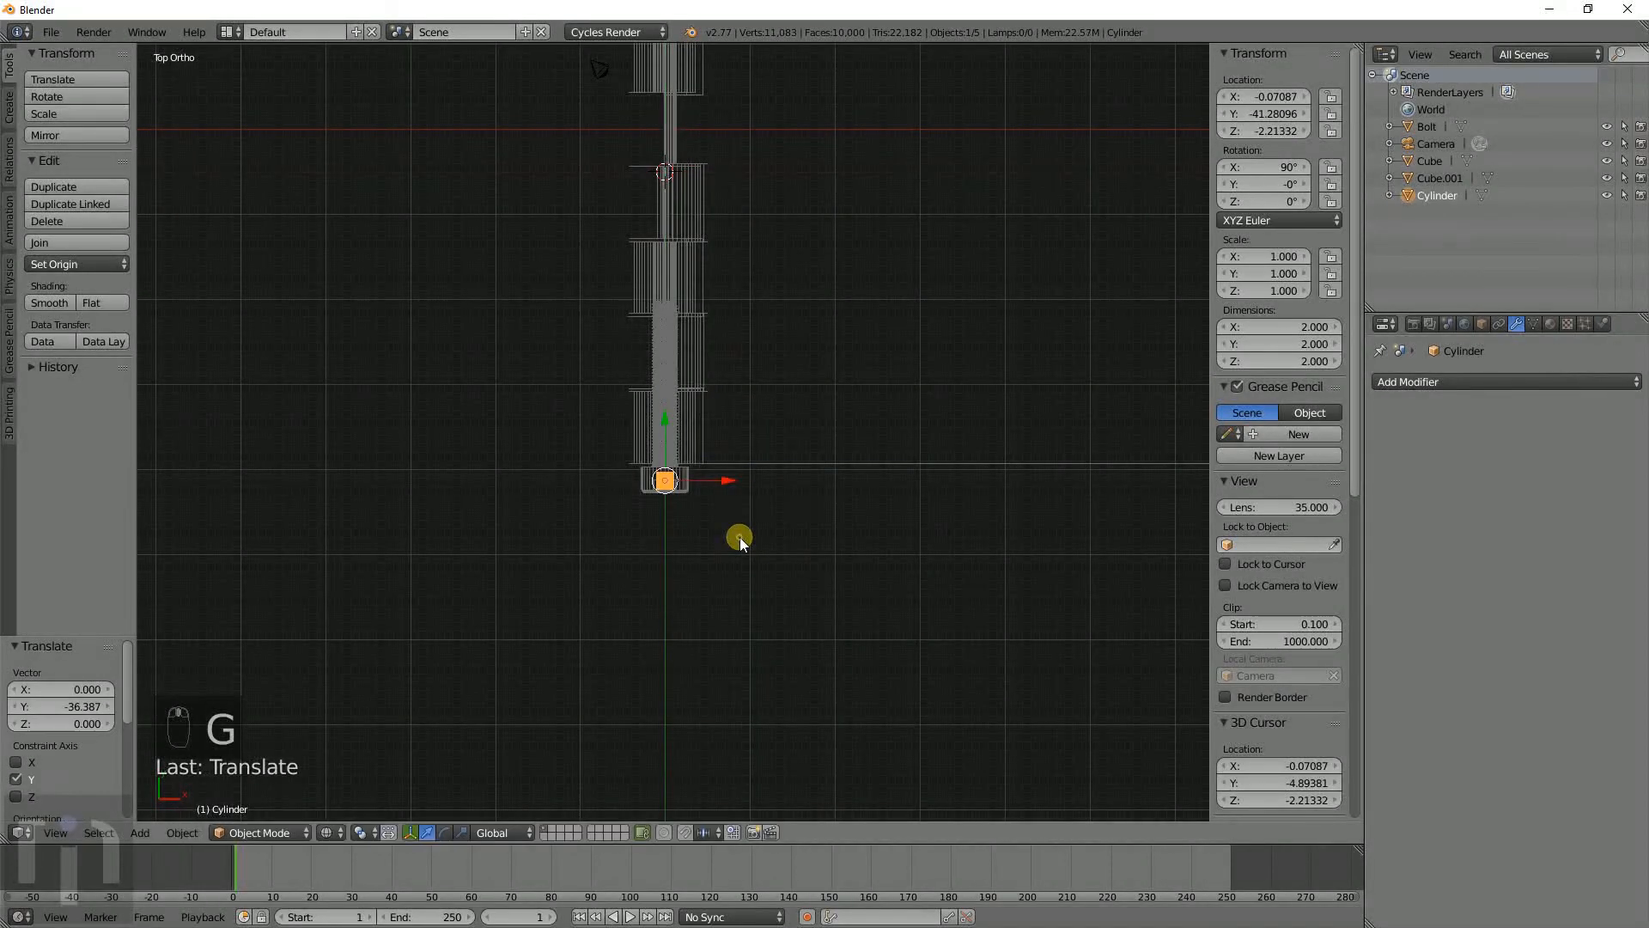
scroll(739, 538, up, 6)
key(s)
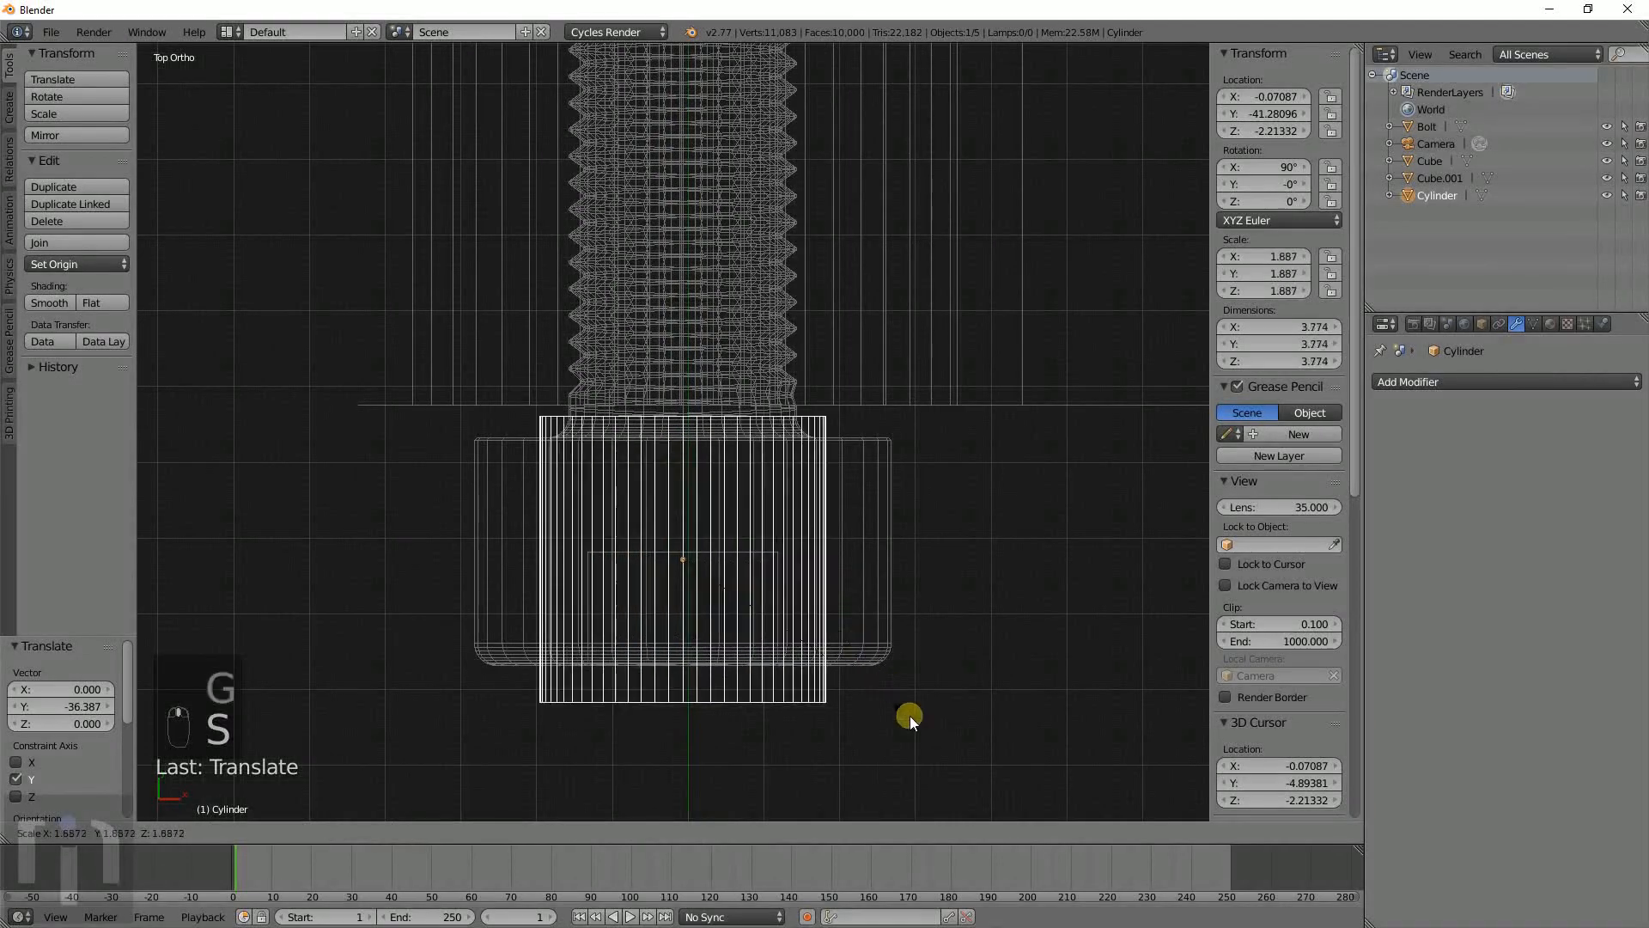
click(1006, 802)
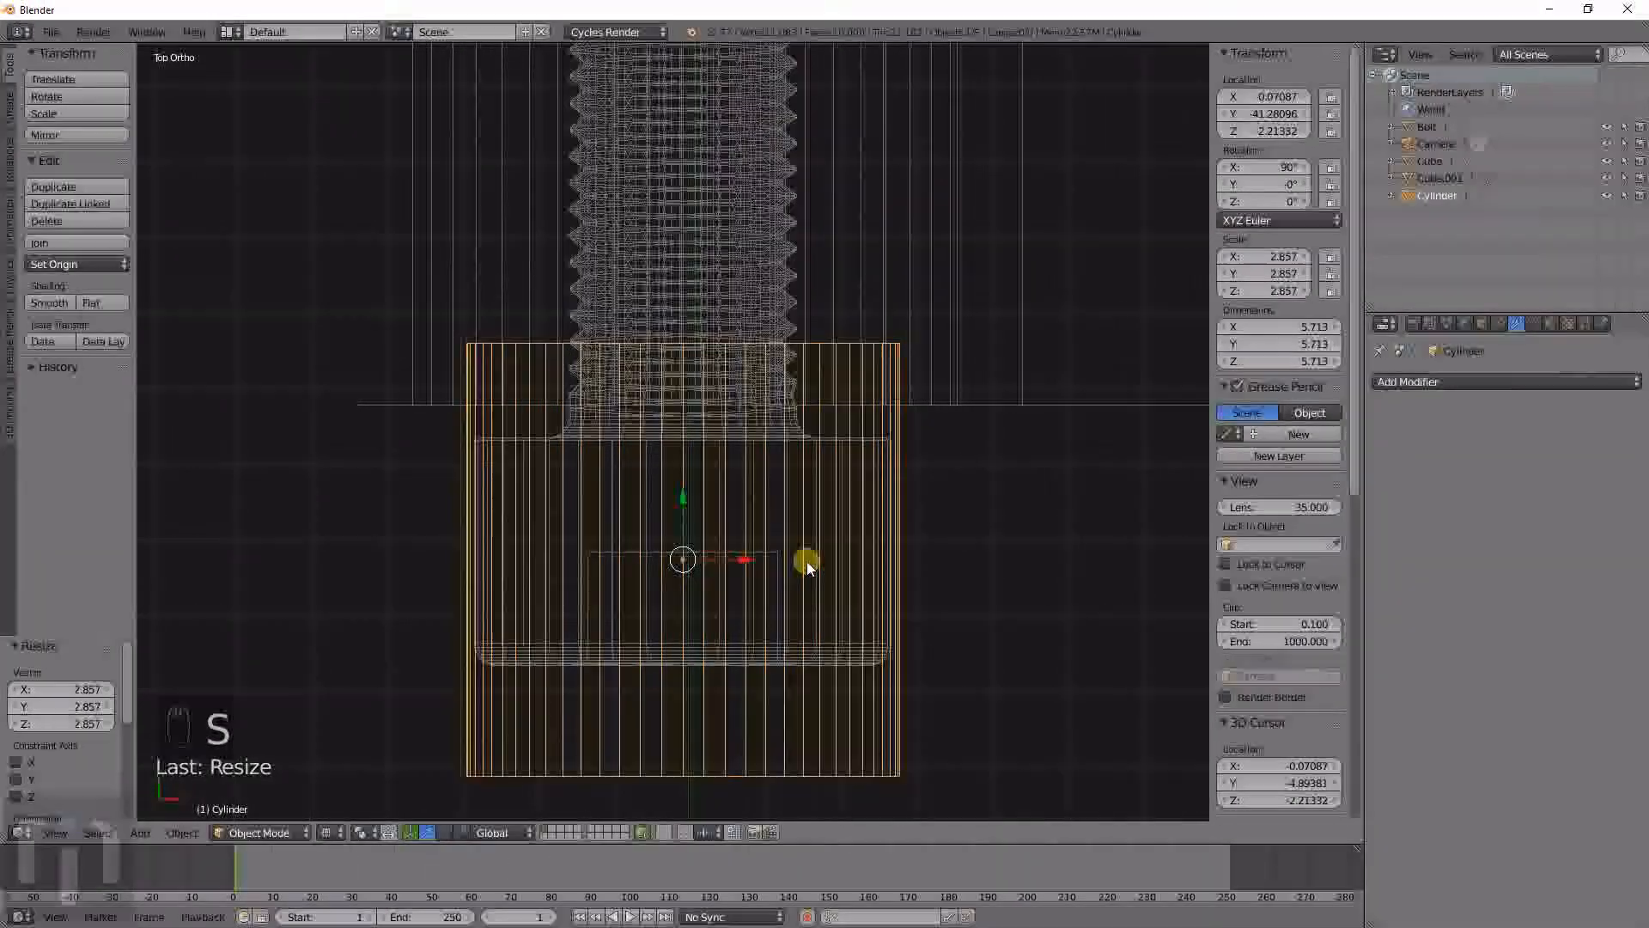
Move the cylinder about 3.514 and the bolt about 3.548 along Y, sinking the bolt head into the end knuckle.
key(g)
key(y)
click(797, 293)
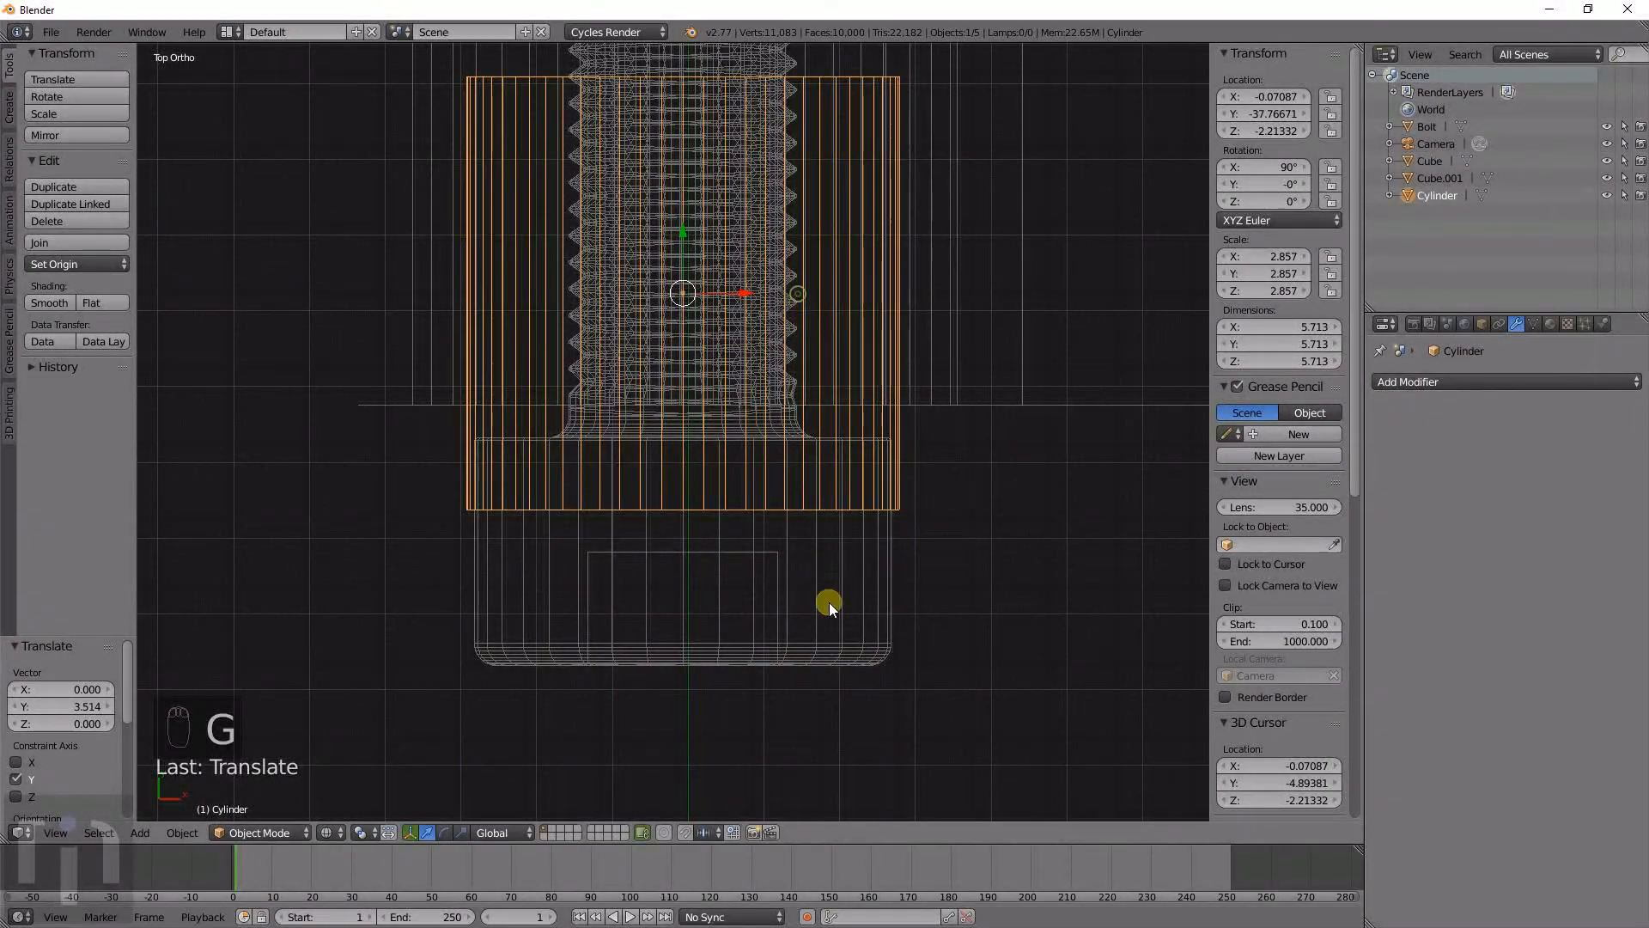
right_click(830, 606)
key(g)
key(y)
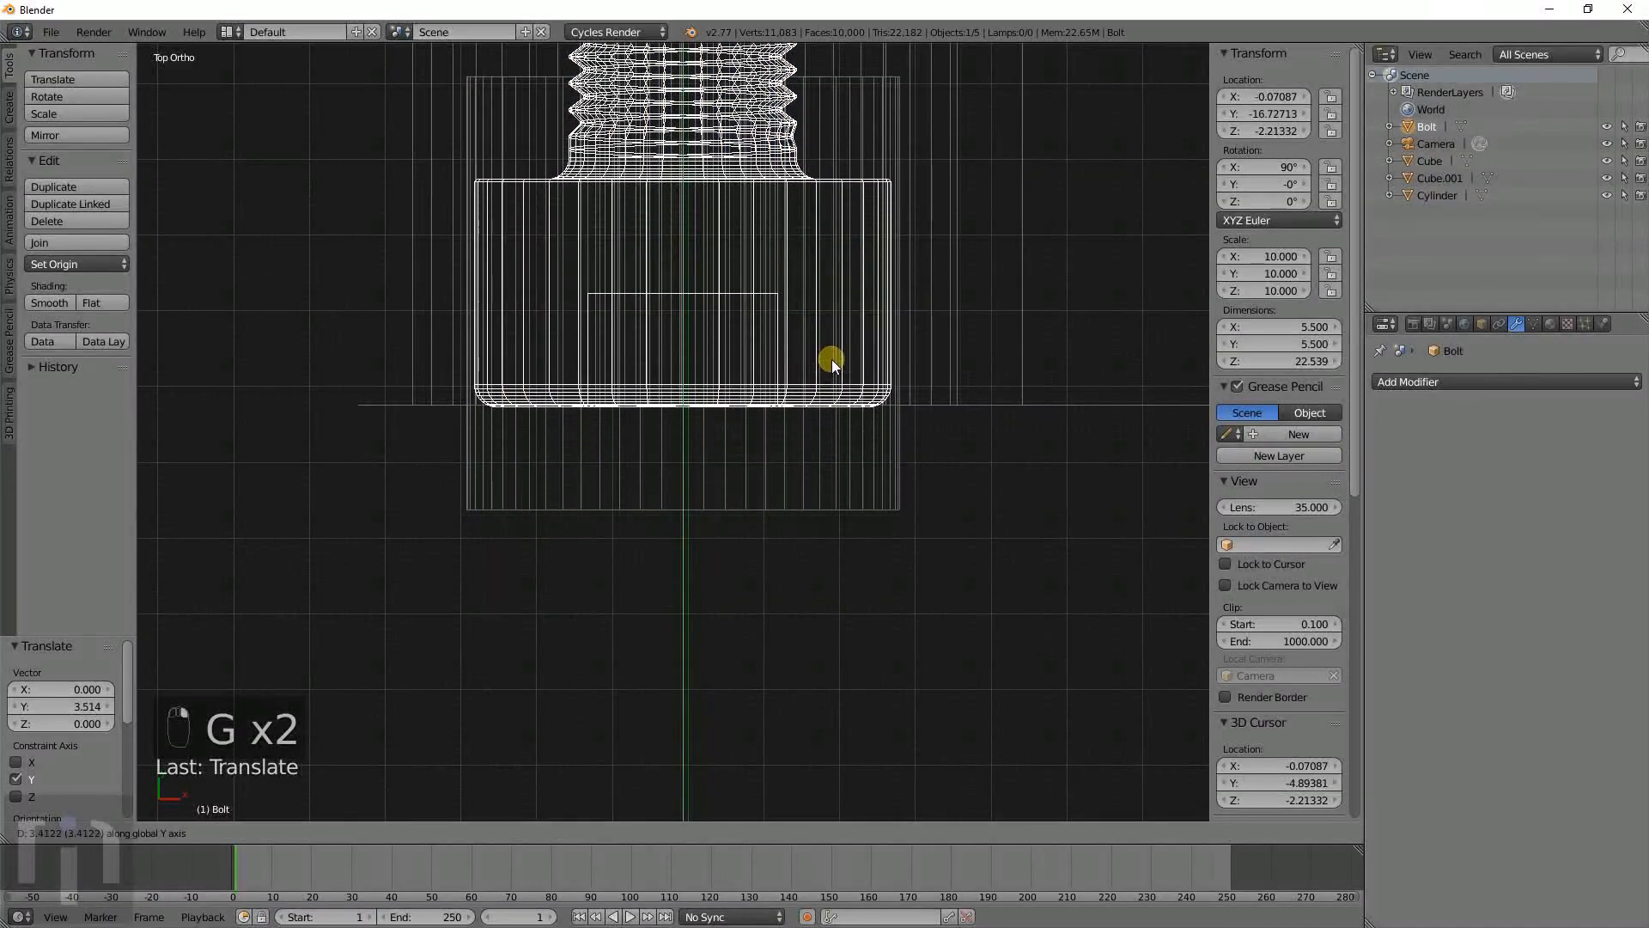
click(836, 348)
Move the cylinder about -1.054 along Y so its inner end lies just beyond the underside of the bolt head.
shift+middle_drag(837, 349, 828, 503)
right_click(865, 591)
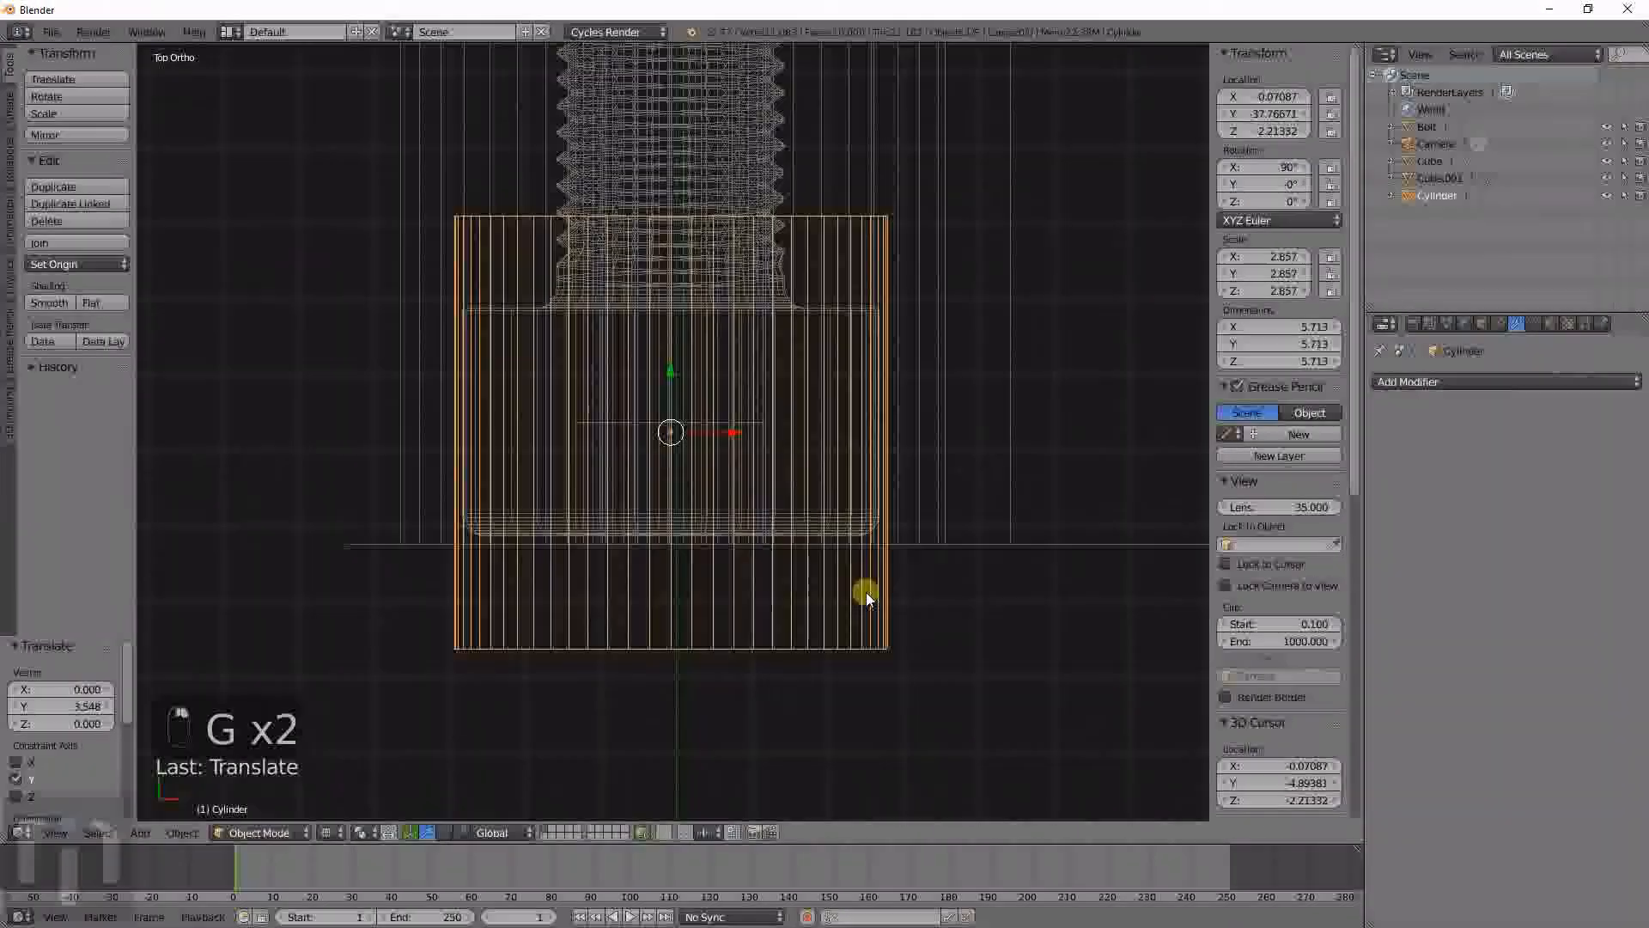
key(g)
key(y)
click(864, 663)
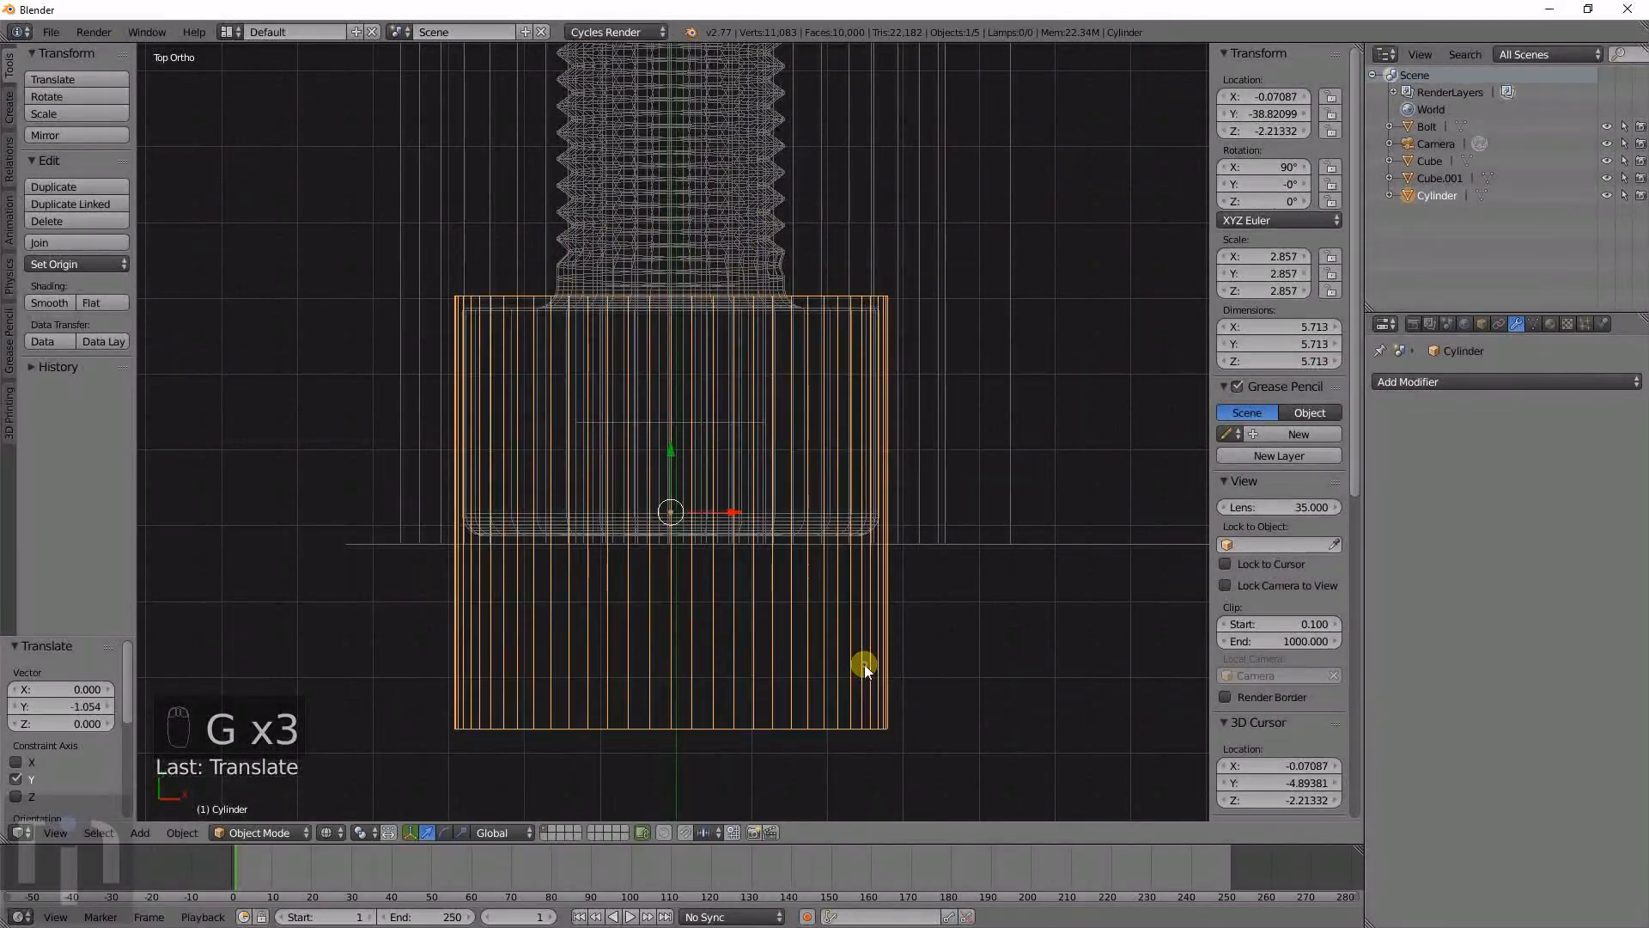
Add a Boolean modifier to the bottom slab Cube, set to Difference with Cylinder as the object.
scroll(662, 475, down, 4)
middle_drag(662, 475, 843, 352)
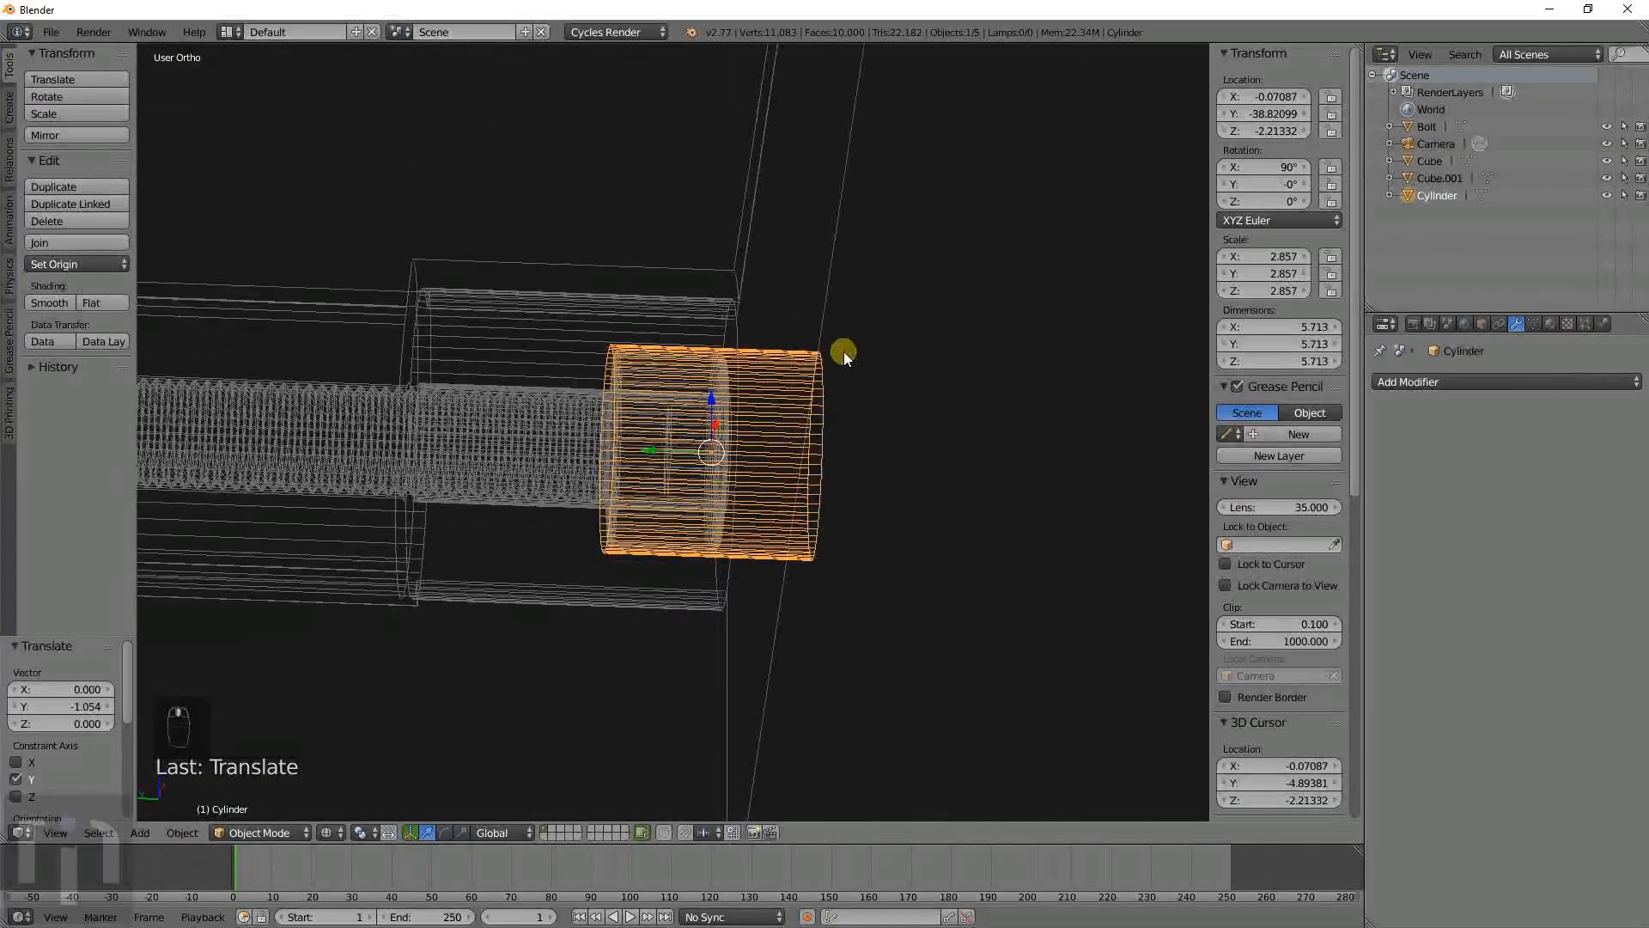
key(z)
right_click(694, 351)
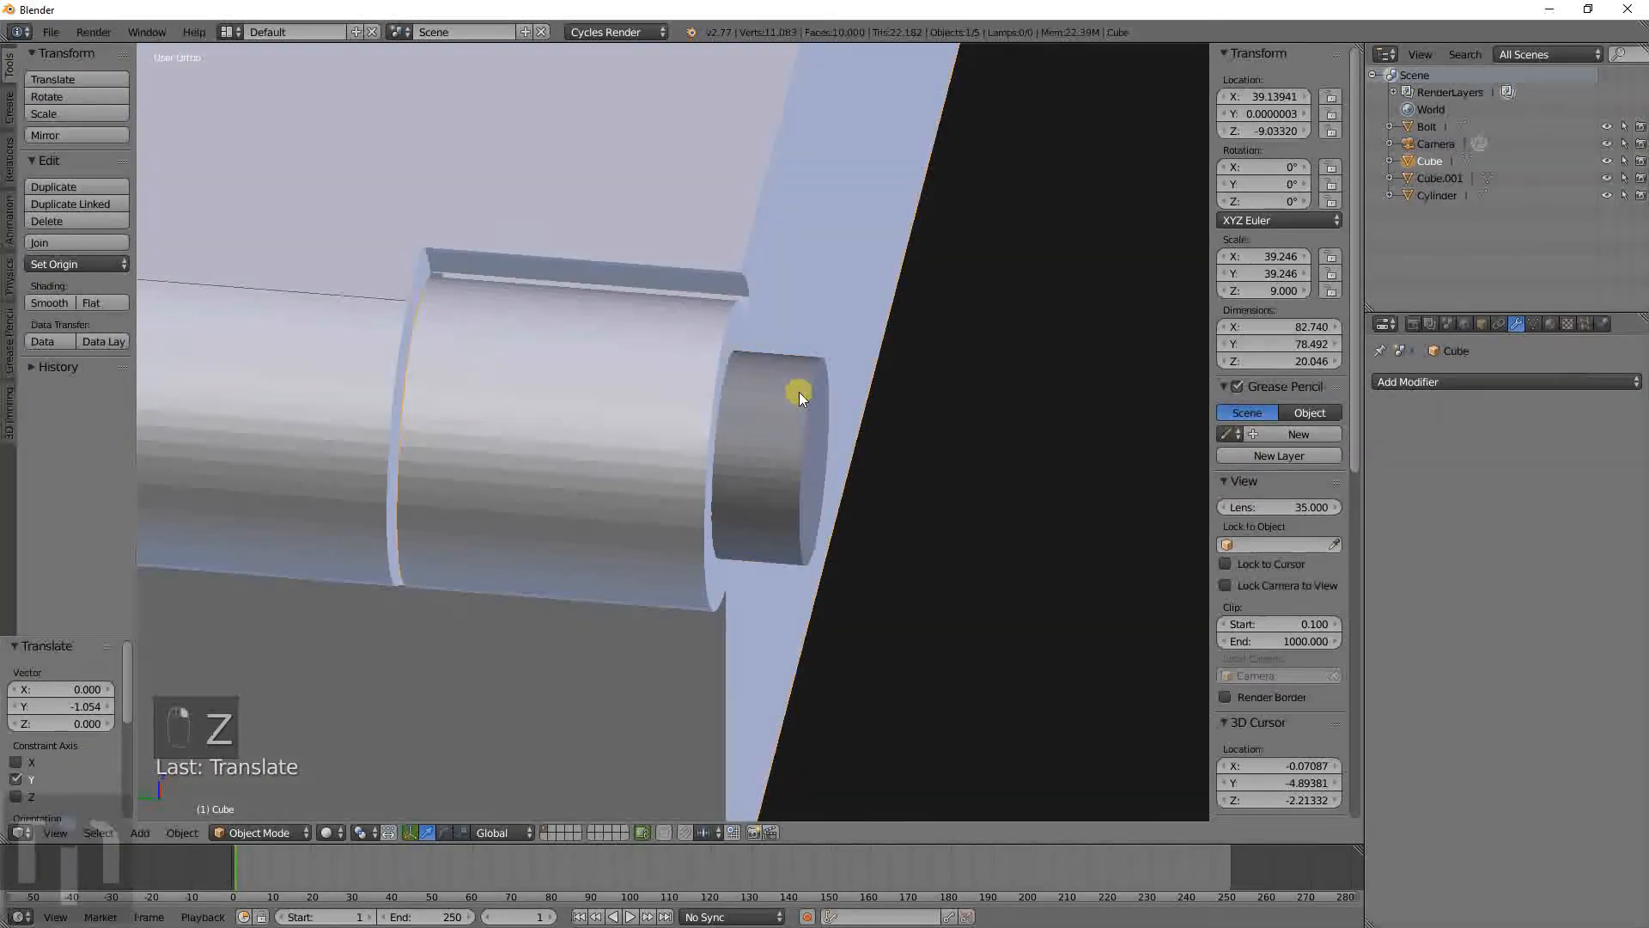
middle_drag(838, 388, 823, 368)
scroll(864, 366, up, 3)
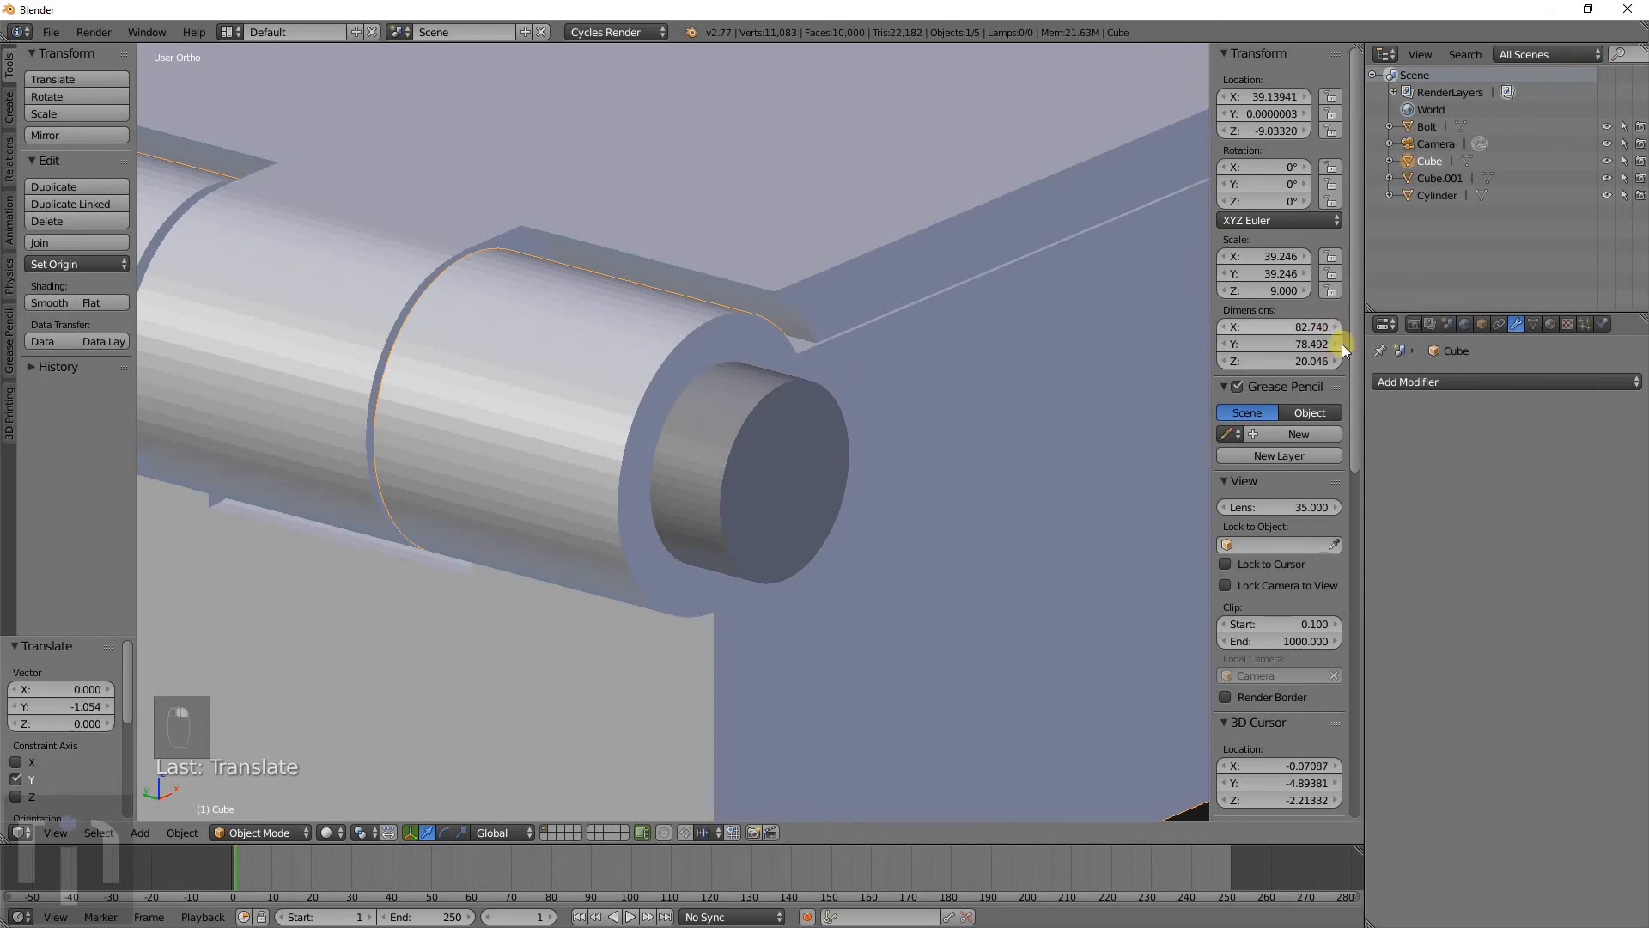
click(1394, 379)
click(1301, 465)
click(1417, 480)
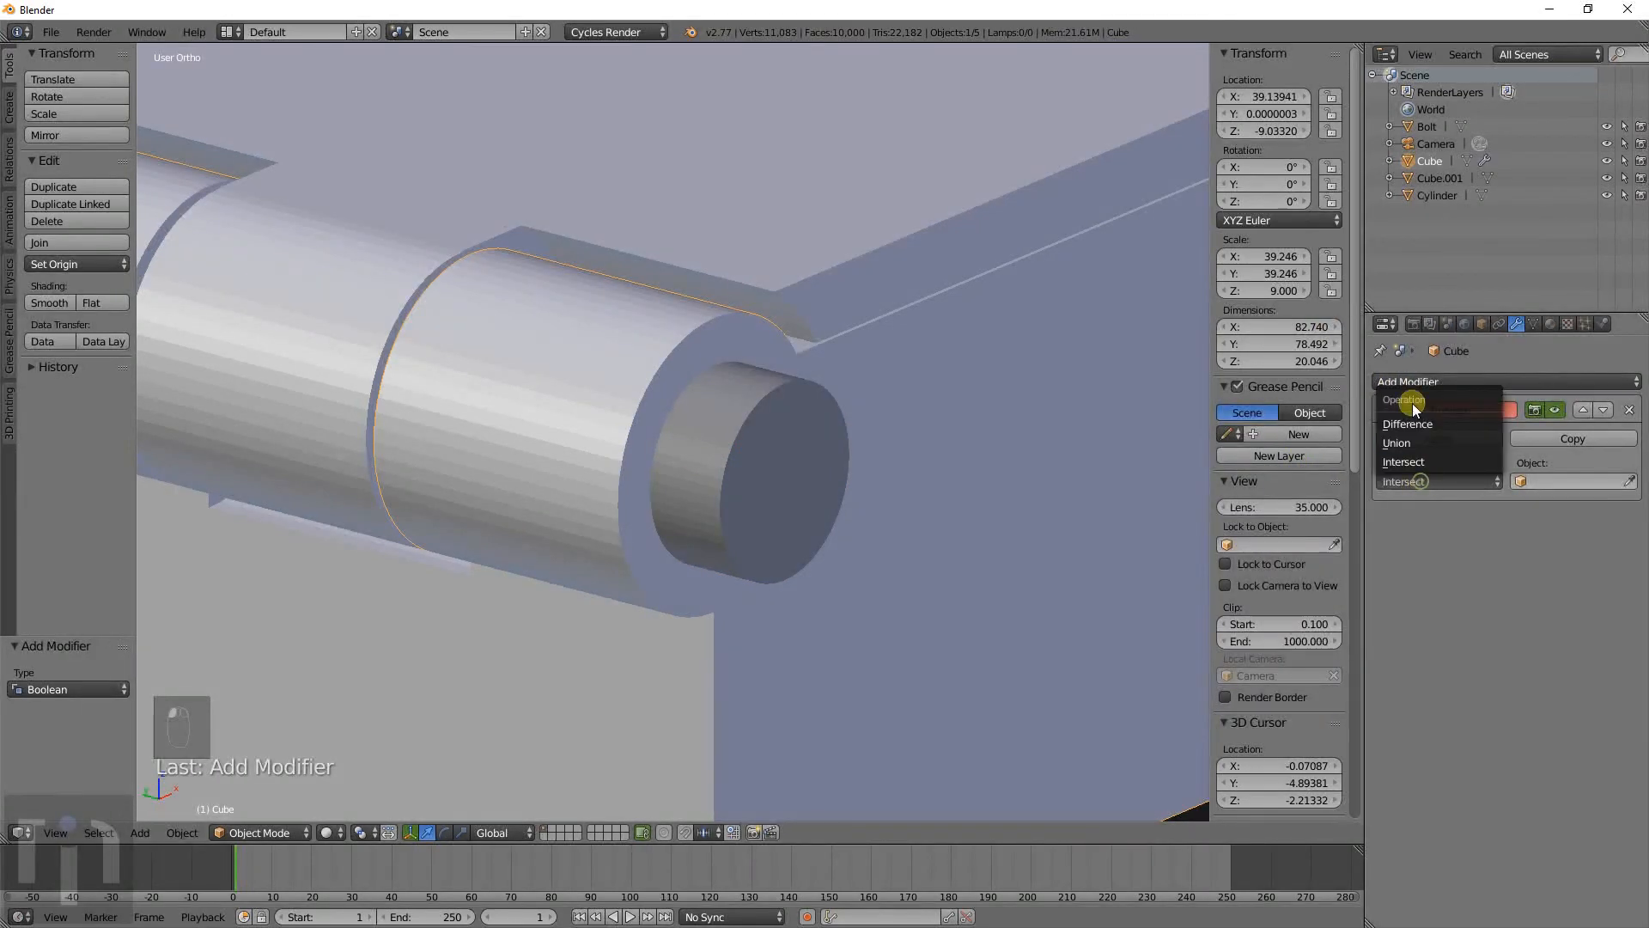
click(1413, 423)
click(1584, 481)
click(1498, 540)
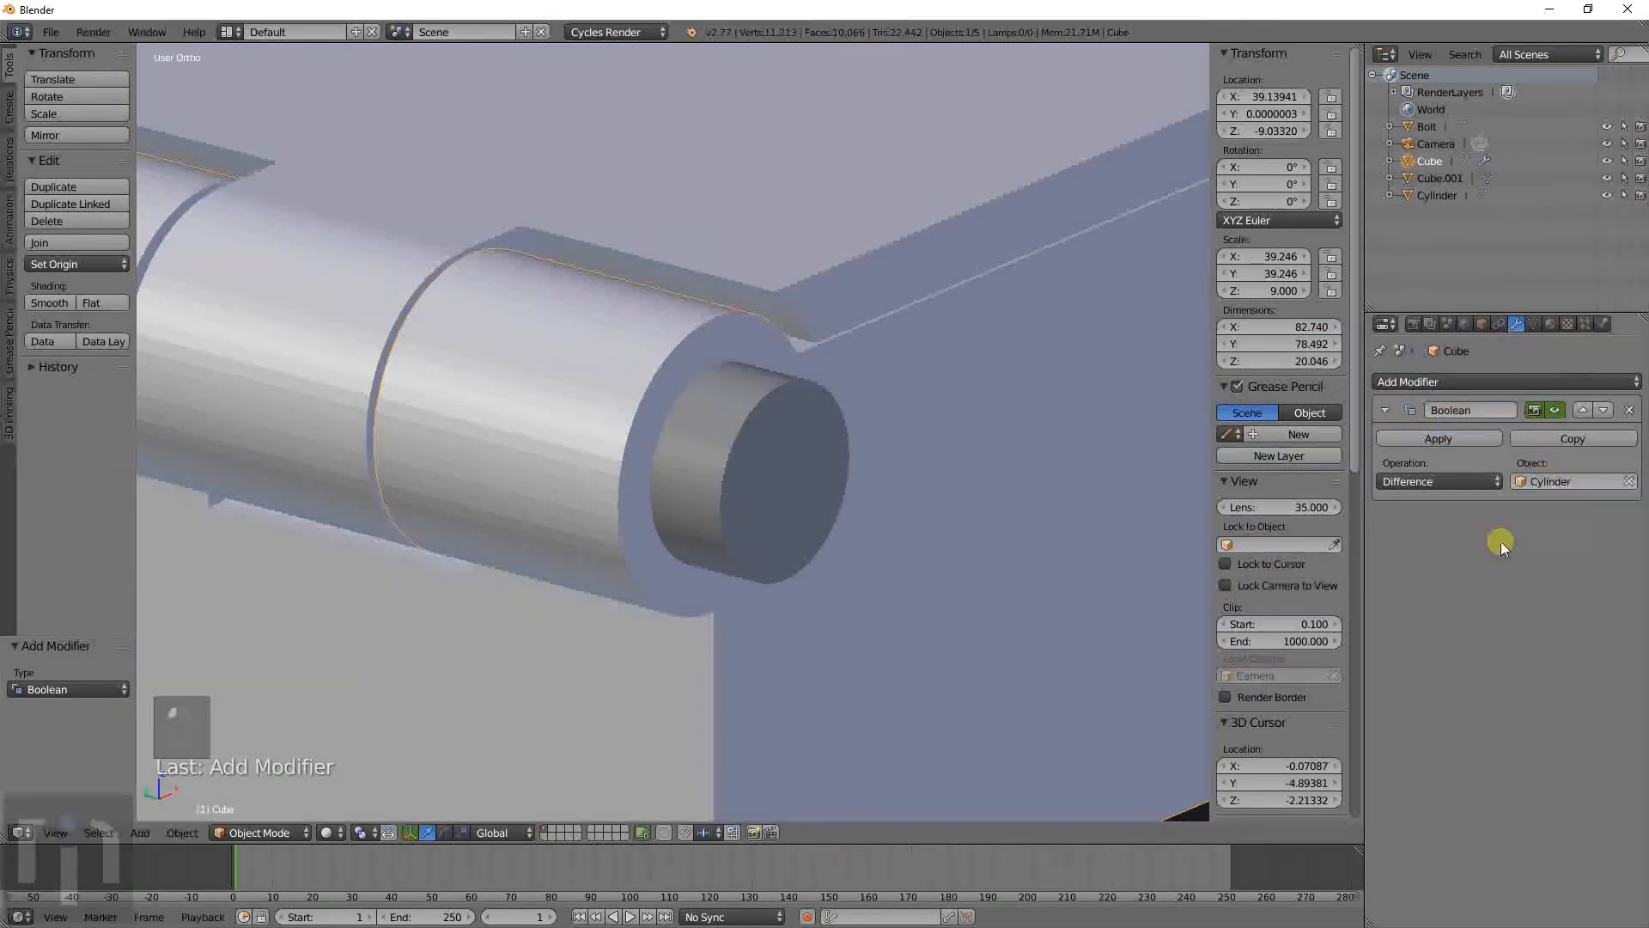
Apply the Boolean modifier on Cube and delete the cutter cylinder.
key(z)
middle_drag(713, 455, 647, 441)
scroll(647, 441, up, 3)
click(1400, 437)
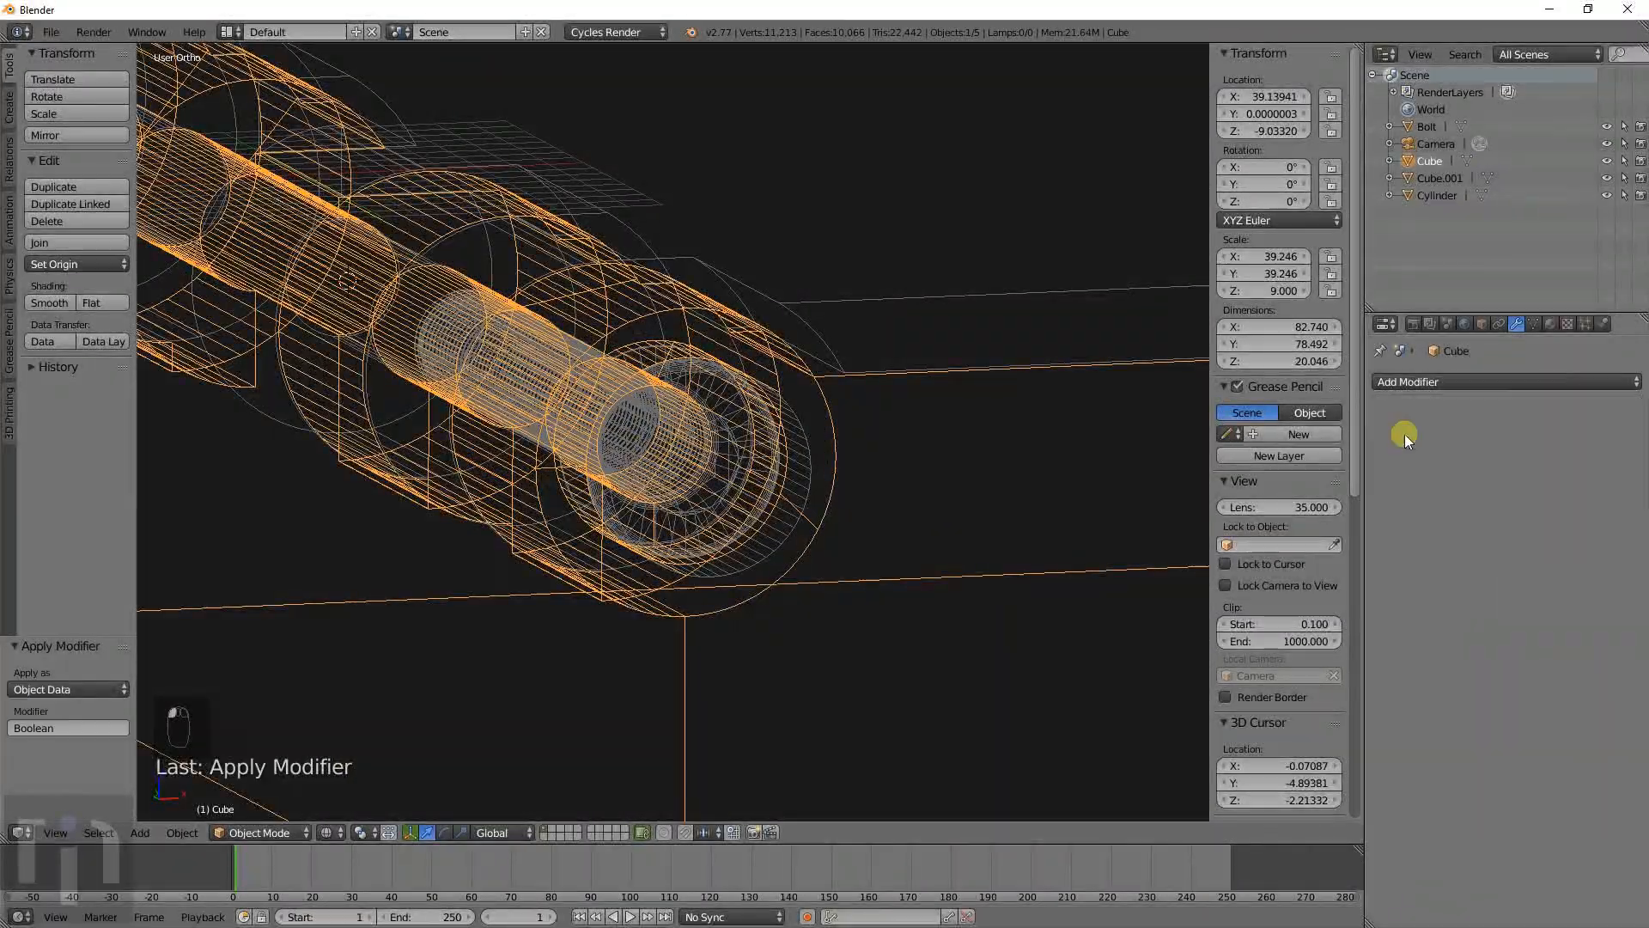
key(z)
right_click(738, 402)
key(x)
click(735, 403)
Inspect the bolt-head recess and the knuckles along the hinge in wireframe and solid shading.
mouse_move(735, 404)
middle_down()
mouse_move(732, 440)
mouse_move(703, 436)
mouse_move(898, 469)
middle_up()
scroll(739, 450, up, 2)
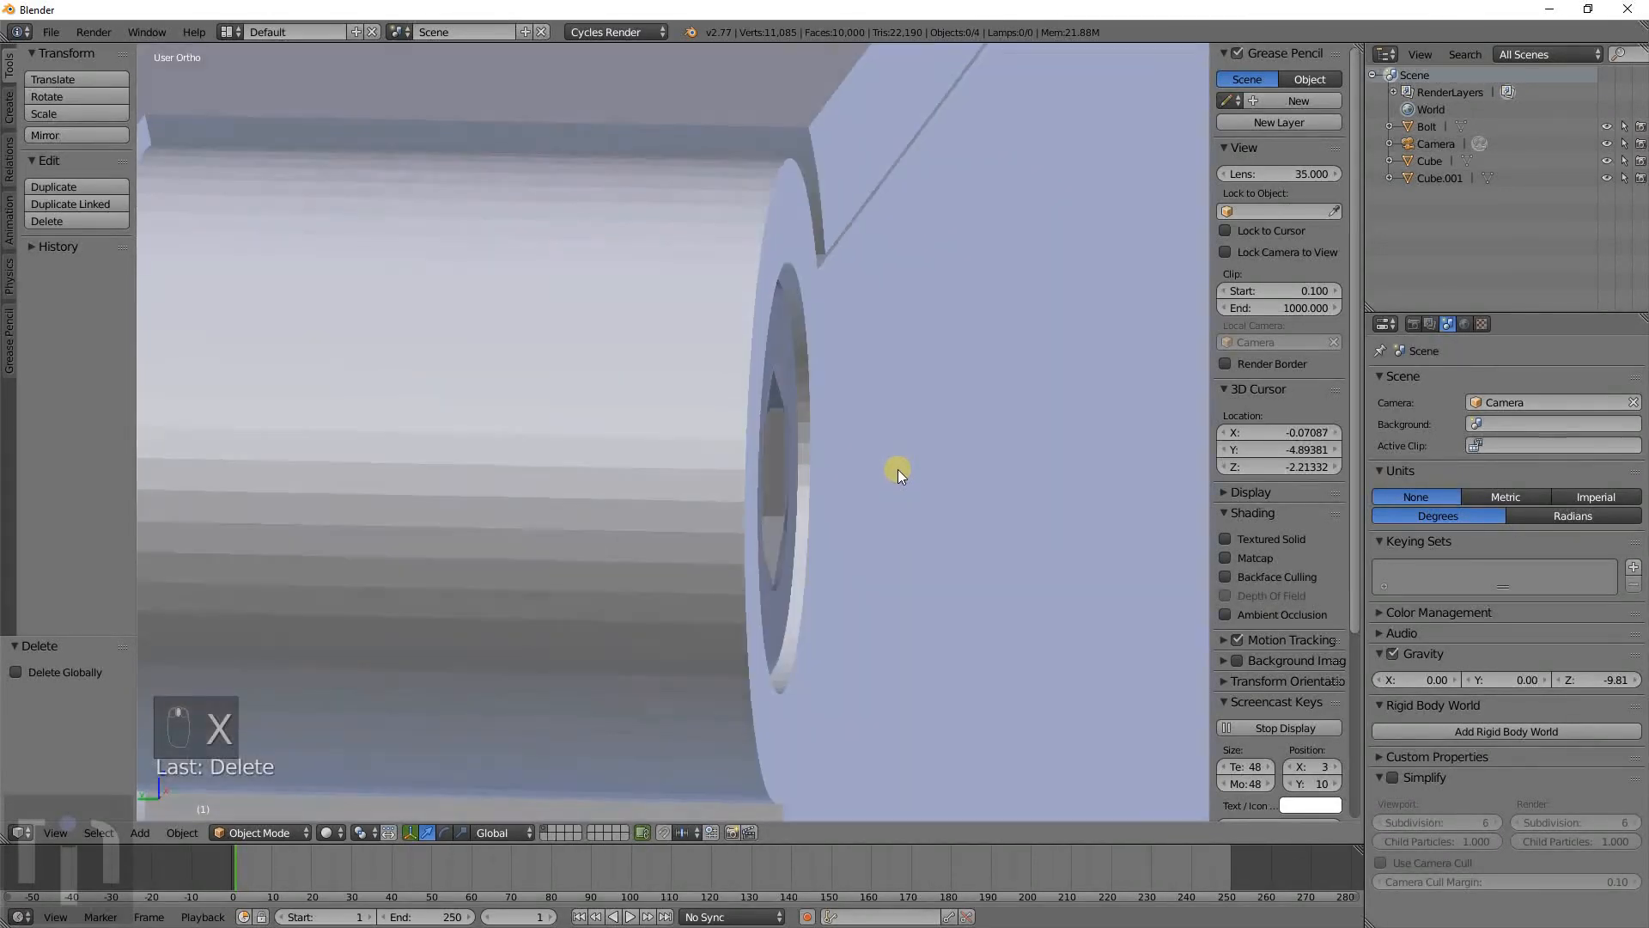
key(z)
mouse_move(872, 527)
middle_down()
mouse_move(817, 578)
mouse_move(781, 648)
mouse_move(685, 467)
mouse_move(662, 478)
mouse_move(743, 378)
mouse_move(900, 464)
middle_up()
key(z)
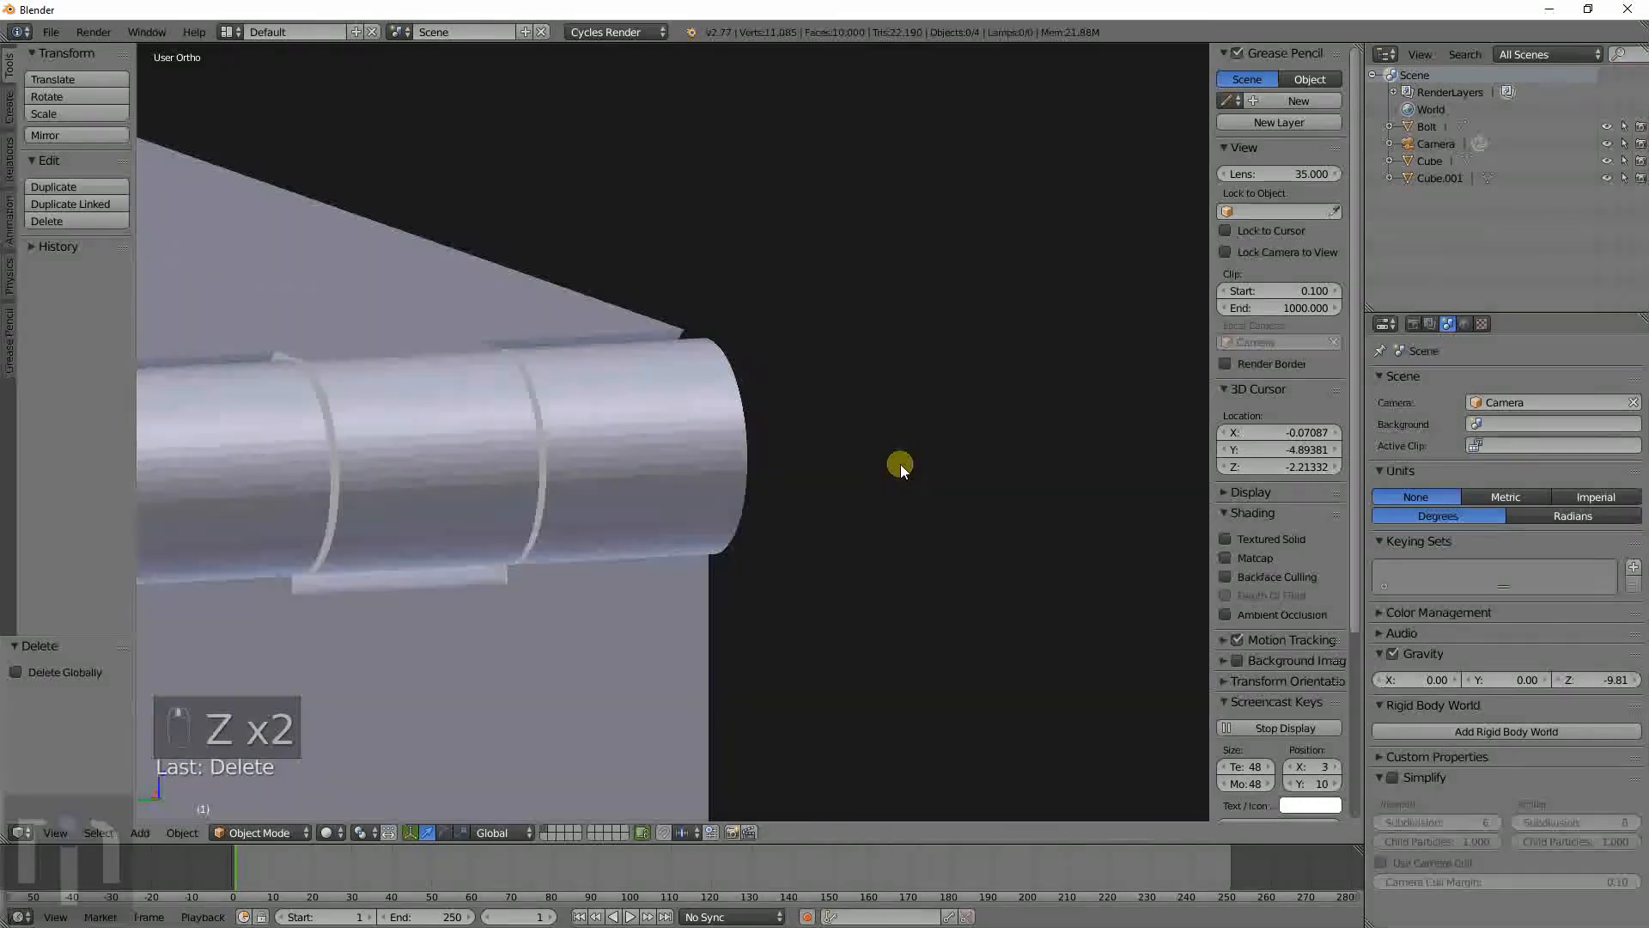
scroll(900, 463, down, 4)
shift+middle_drag(575, 469, 849, 456)
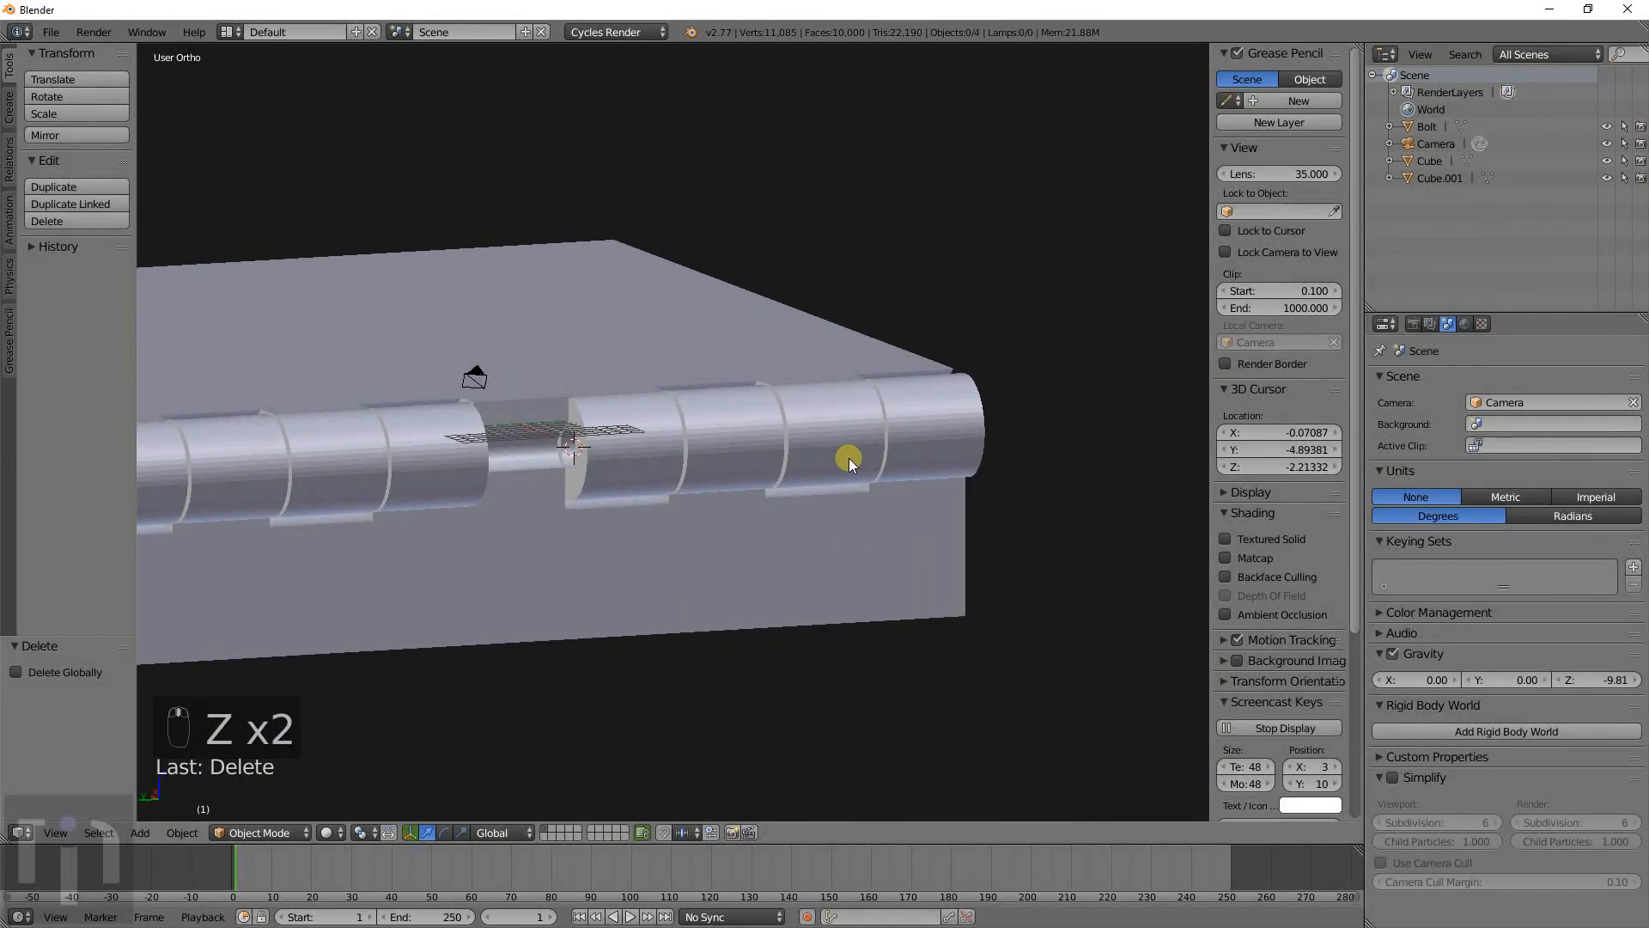
Set the origin of the top slab Cube.001 to the 3D cursor on the hinge axis.
key(KP_7)
key(z)
scroll(672, 450, up, 3)
shift+middle_drag(672, 450, 759, 363)
scroll(785, 390, down, 2)
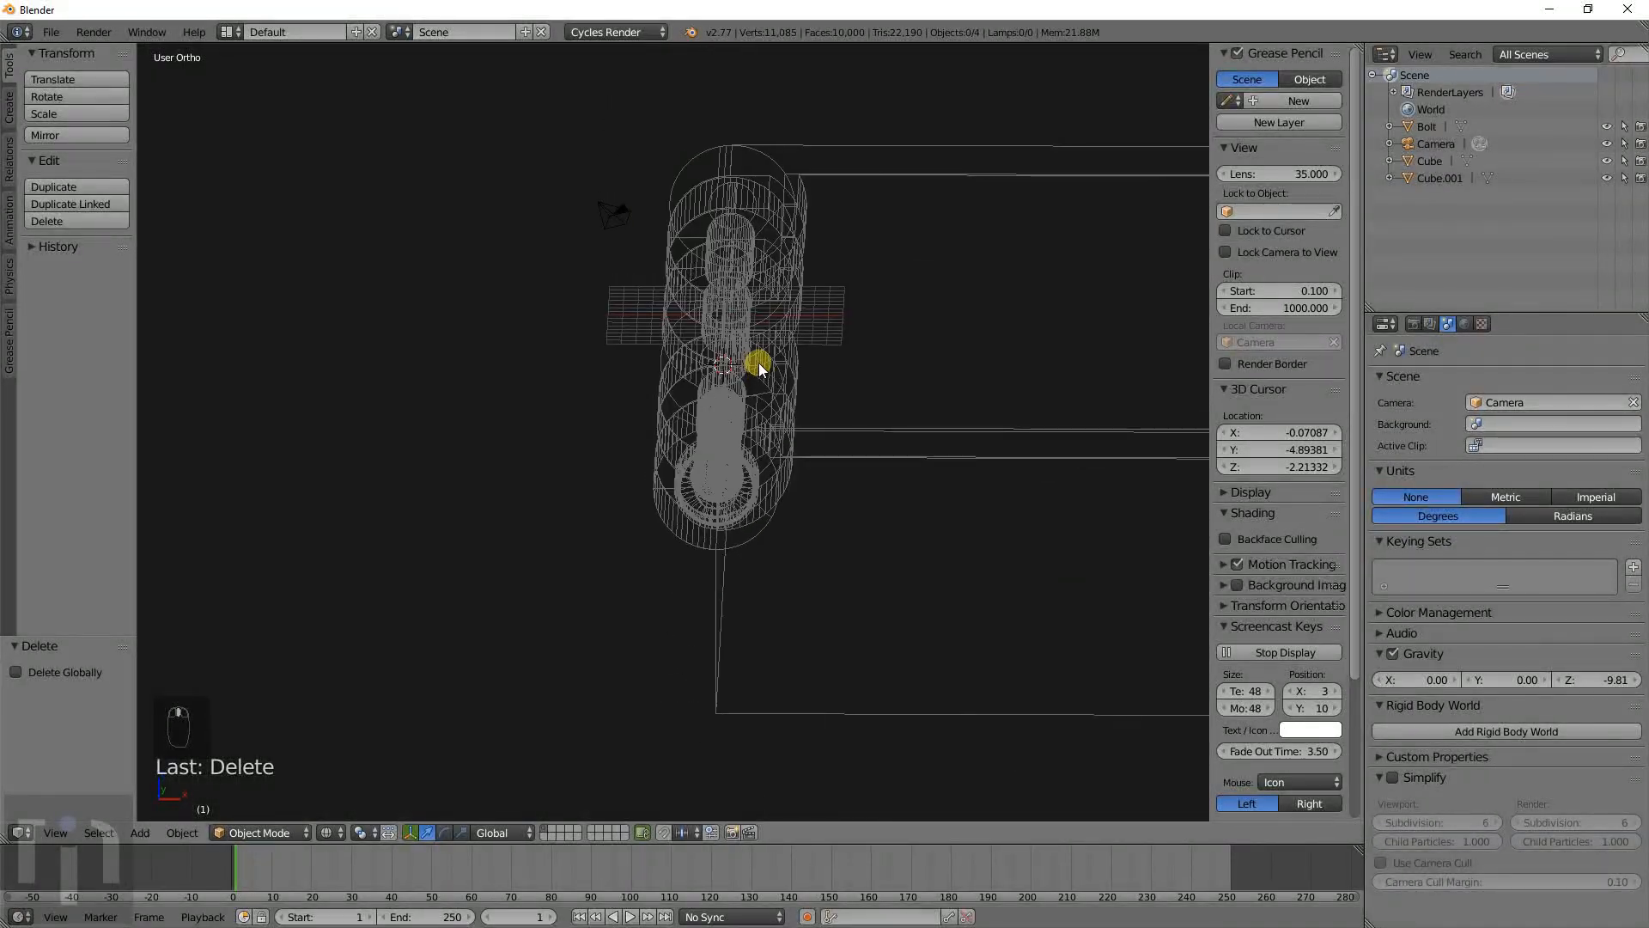
right_click(855, 395)
key(space)
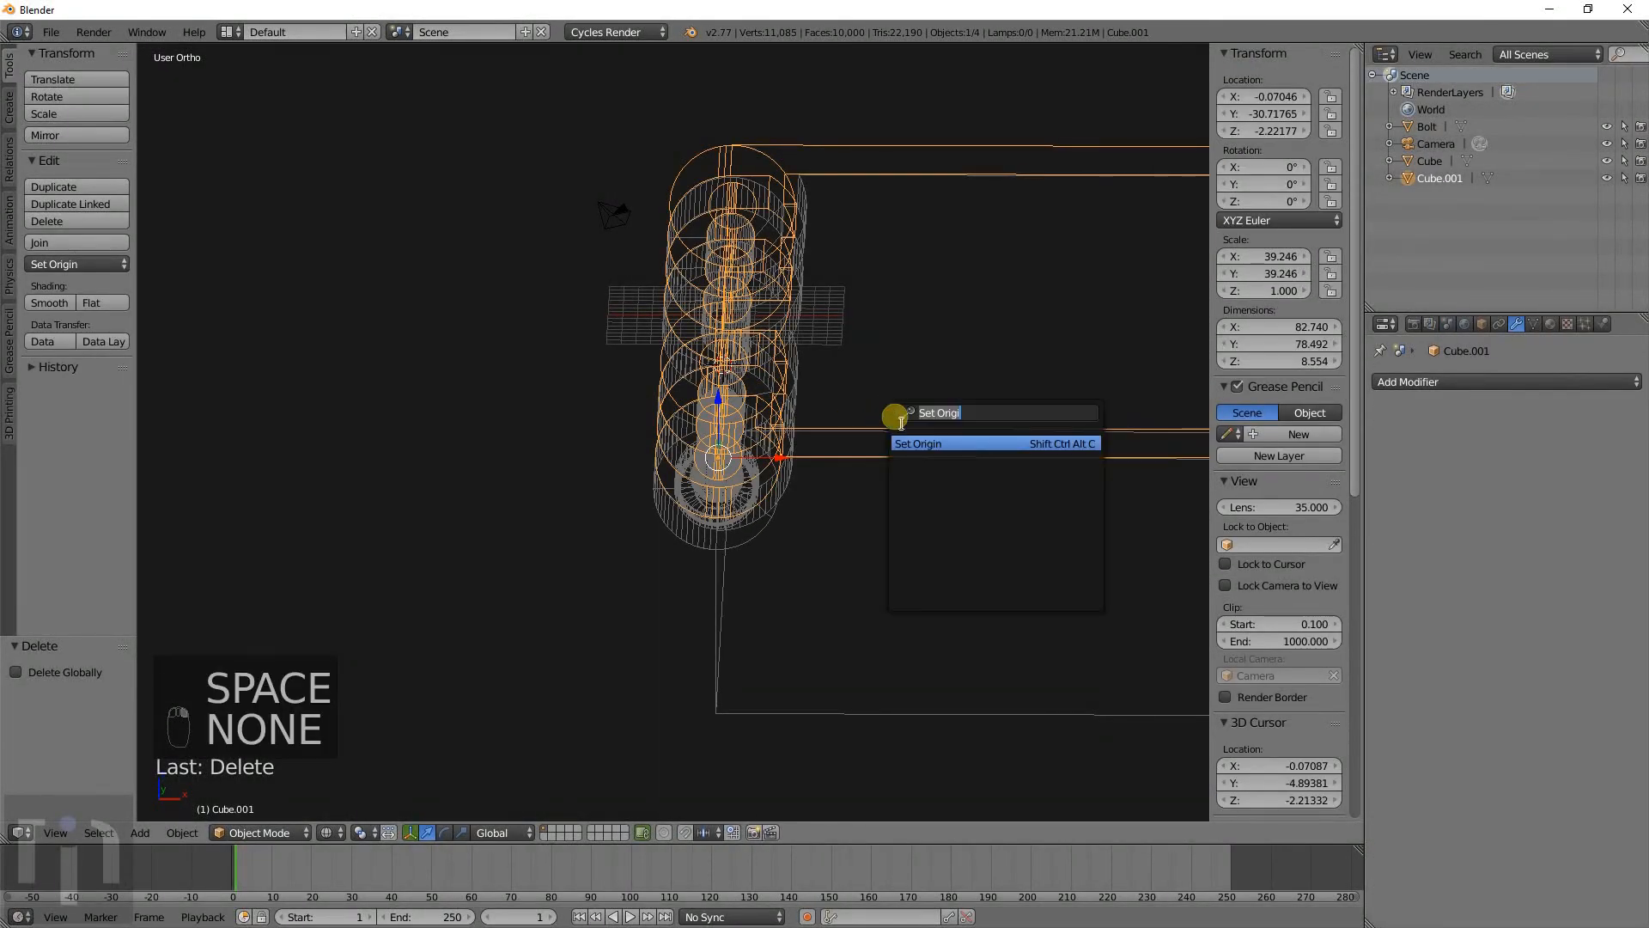
click(908, 444)
click(867, 445)
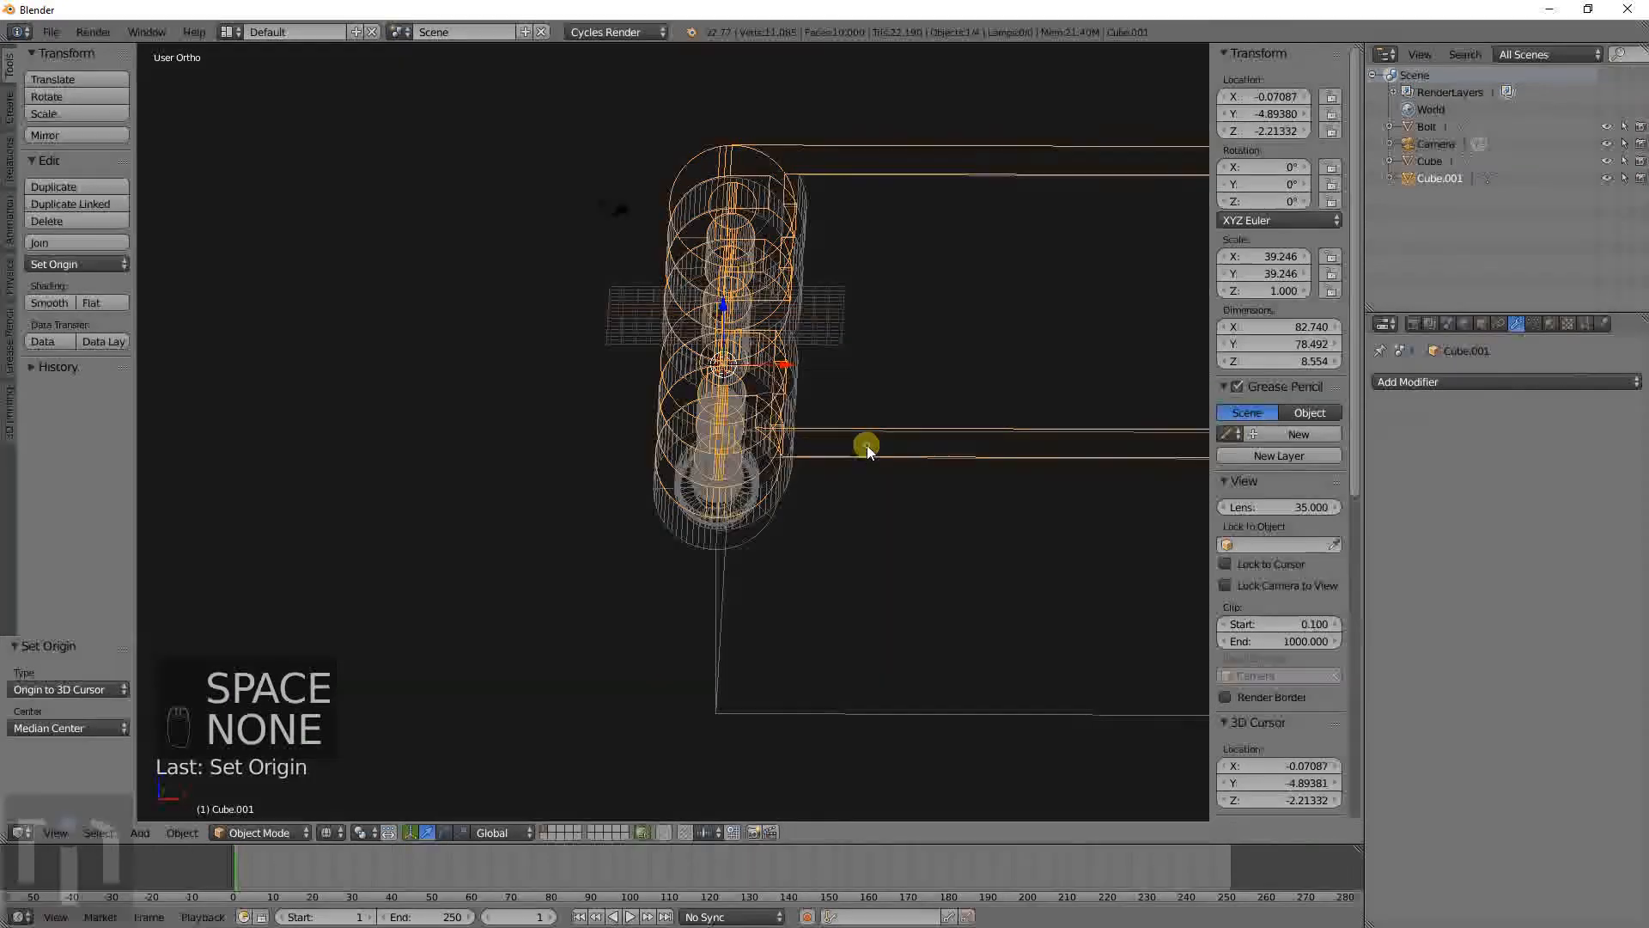
Set the origin of the bottom slab Cube to the 3D cursor on the hinge axis.
right_click(737, 582)
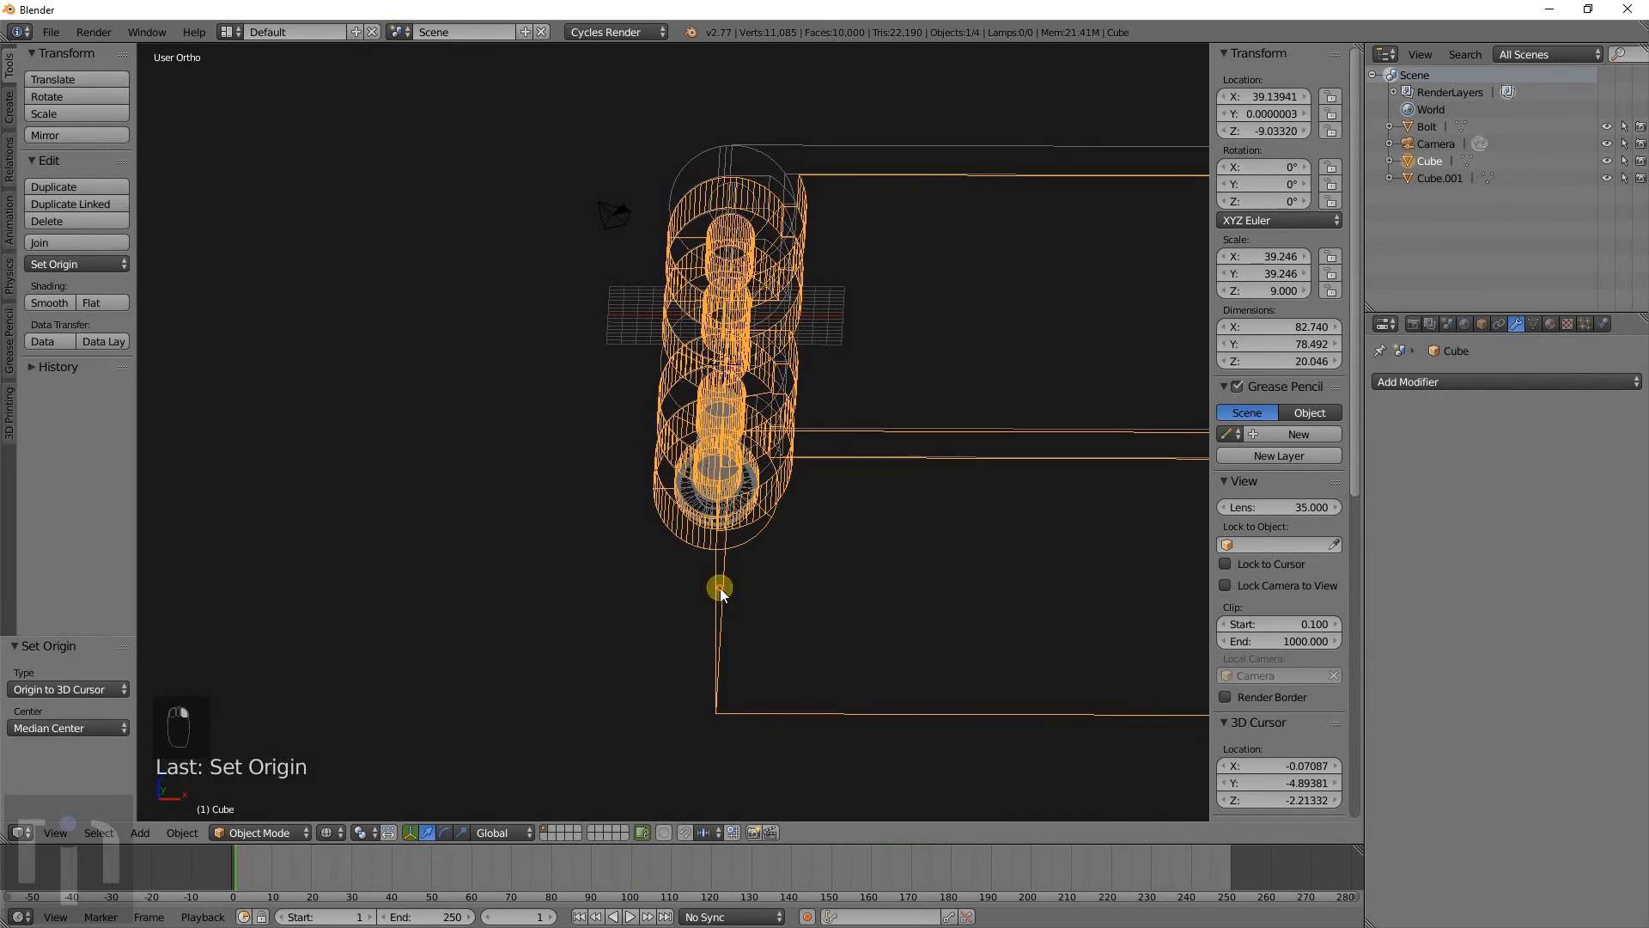
key(space)
click(897, 572)
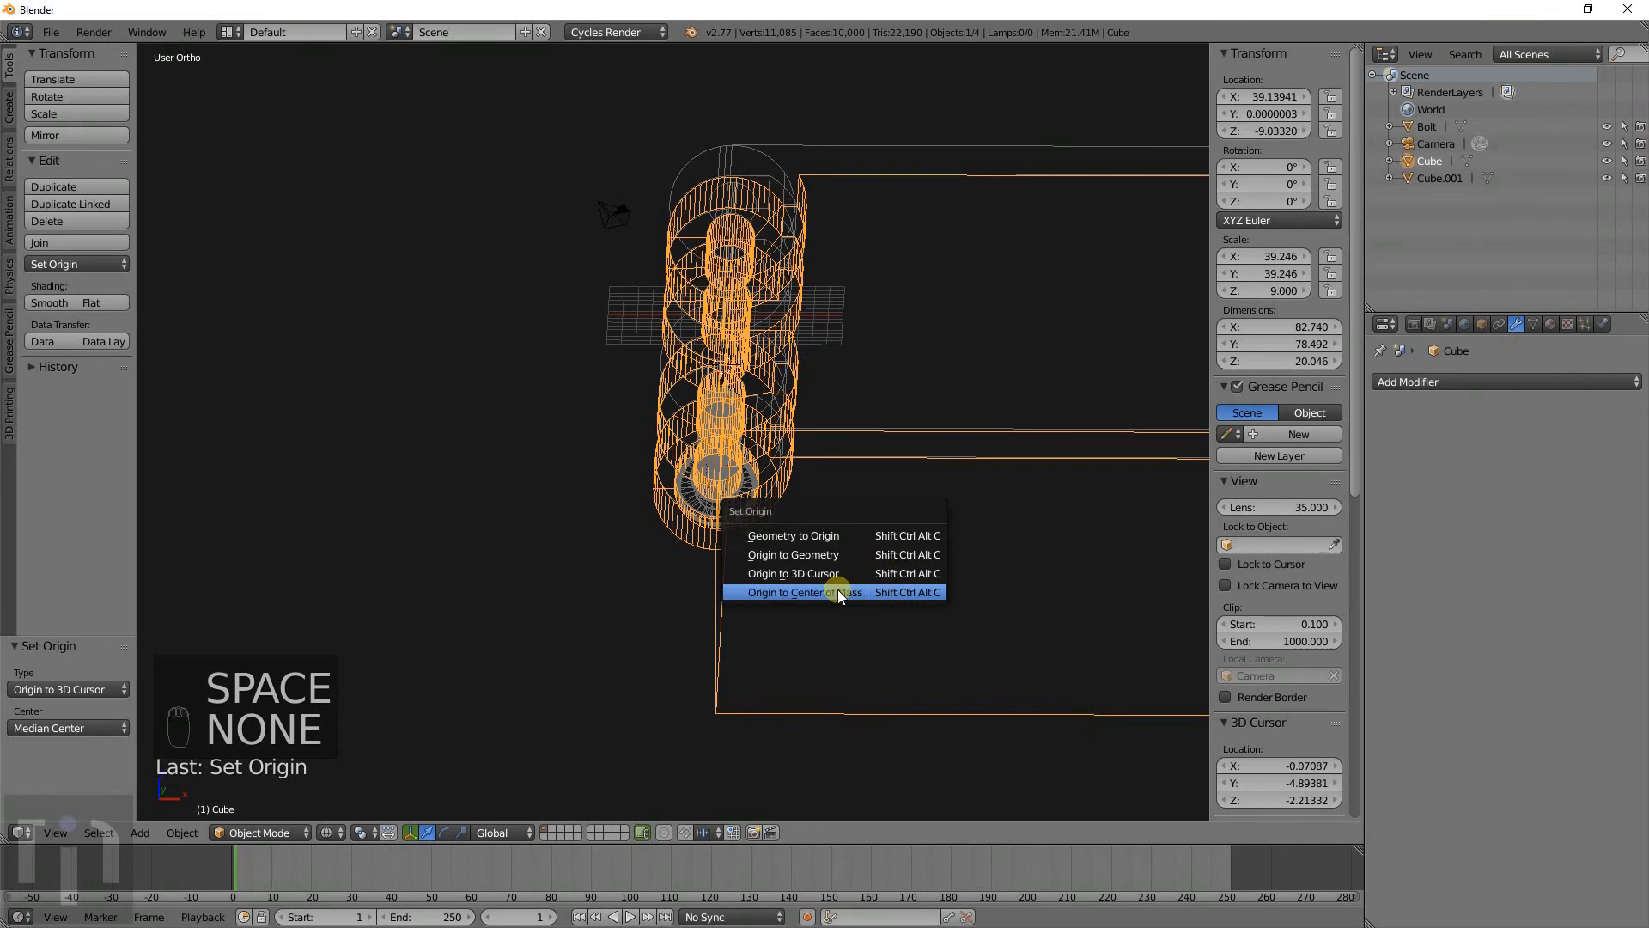
click(842, 573)
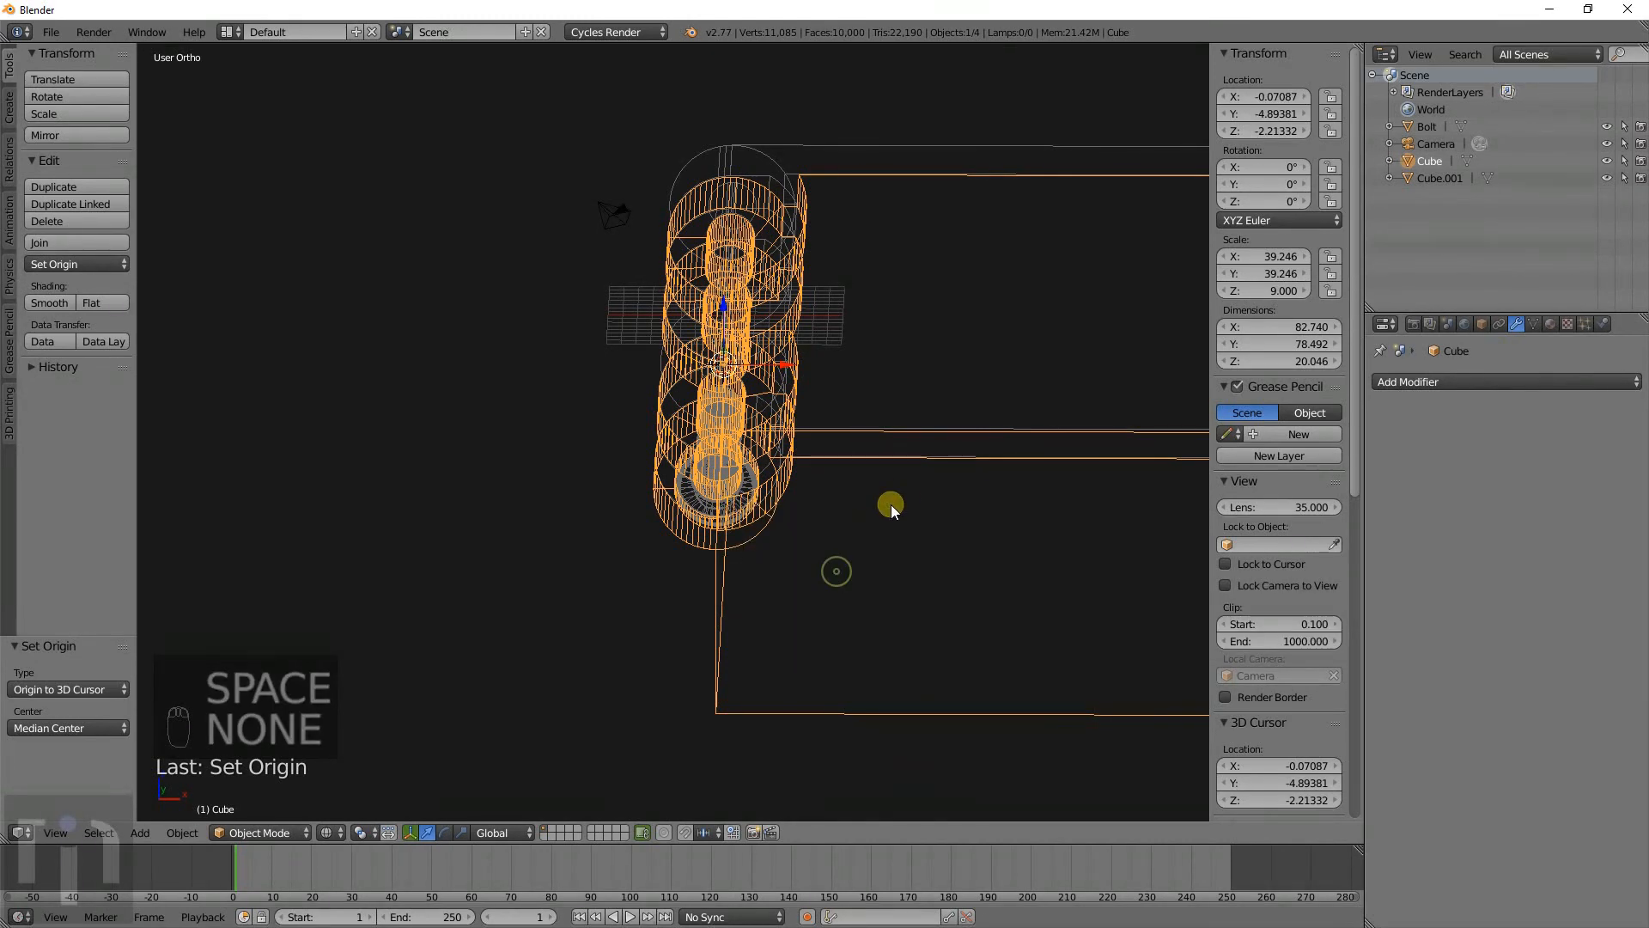
Try swinging the top slab Cube.001 around the hinge axis in wireframe front view, restoring its closed position.
right_click(936, 432)
key(KP_1)
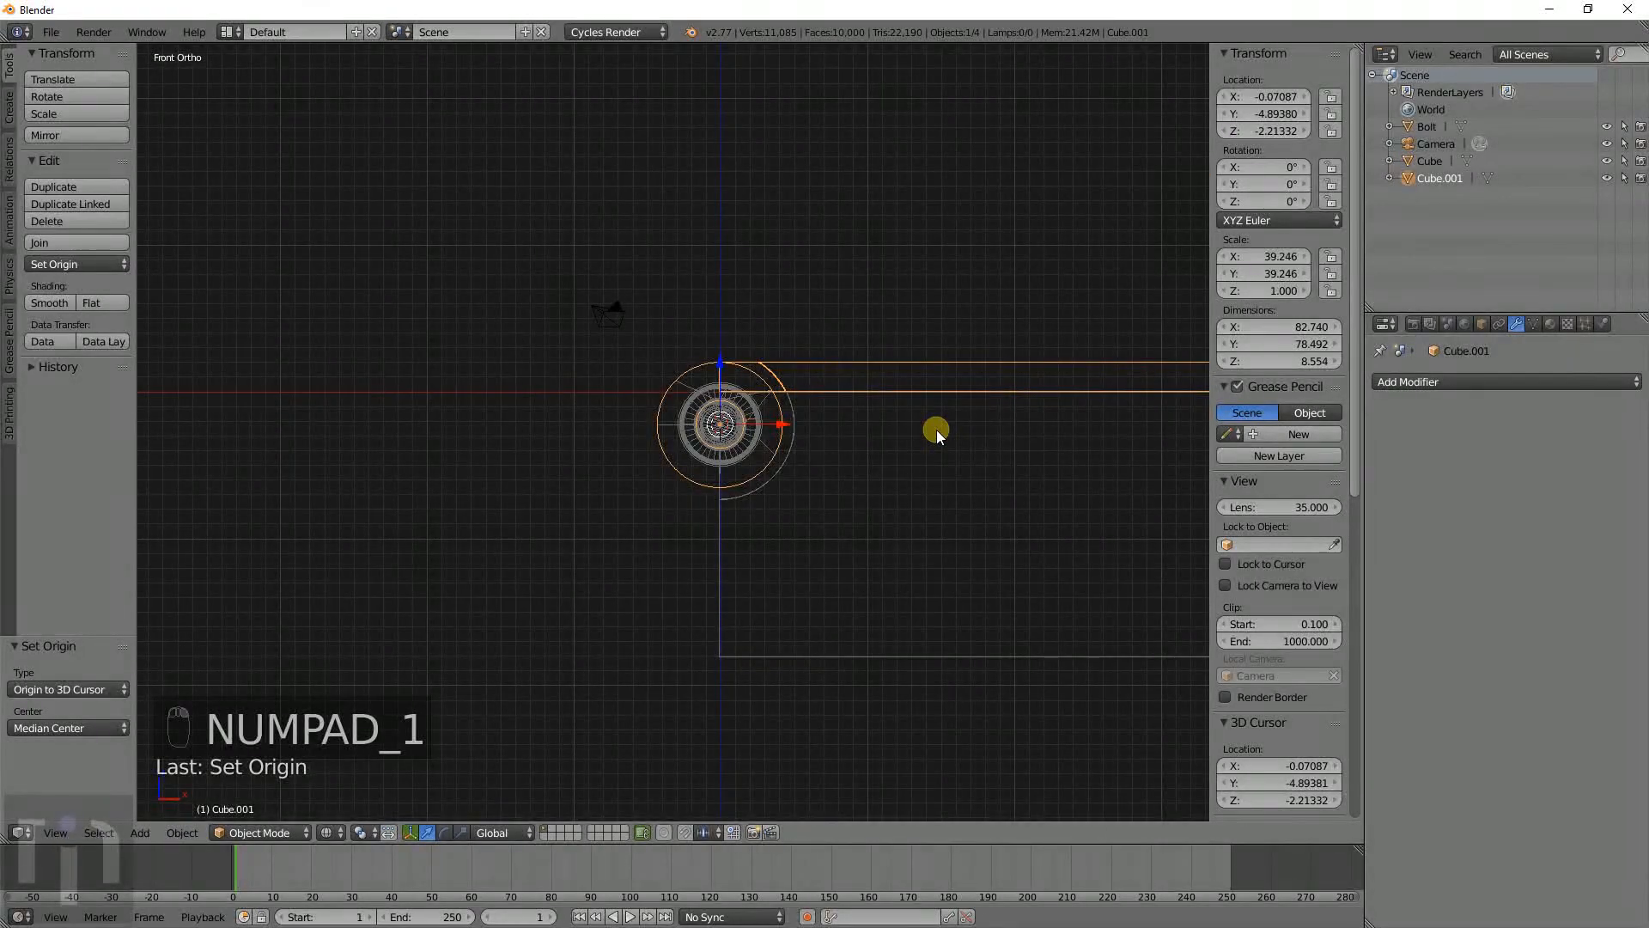
scroll(893, 421, up, 5)
key(r)
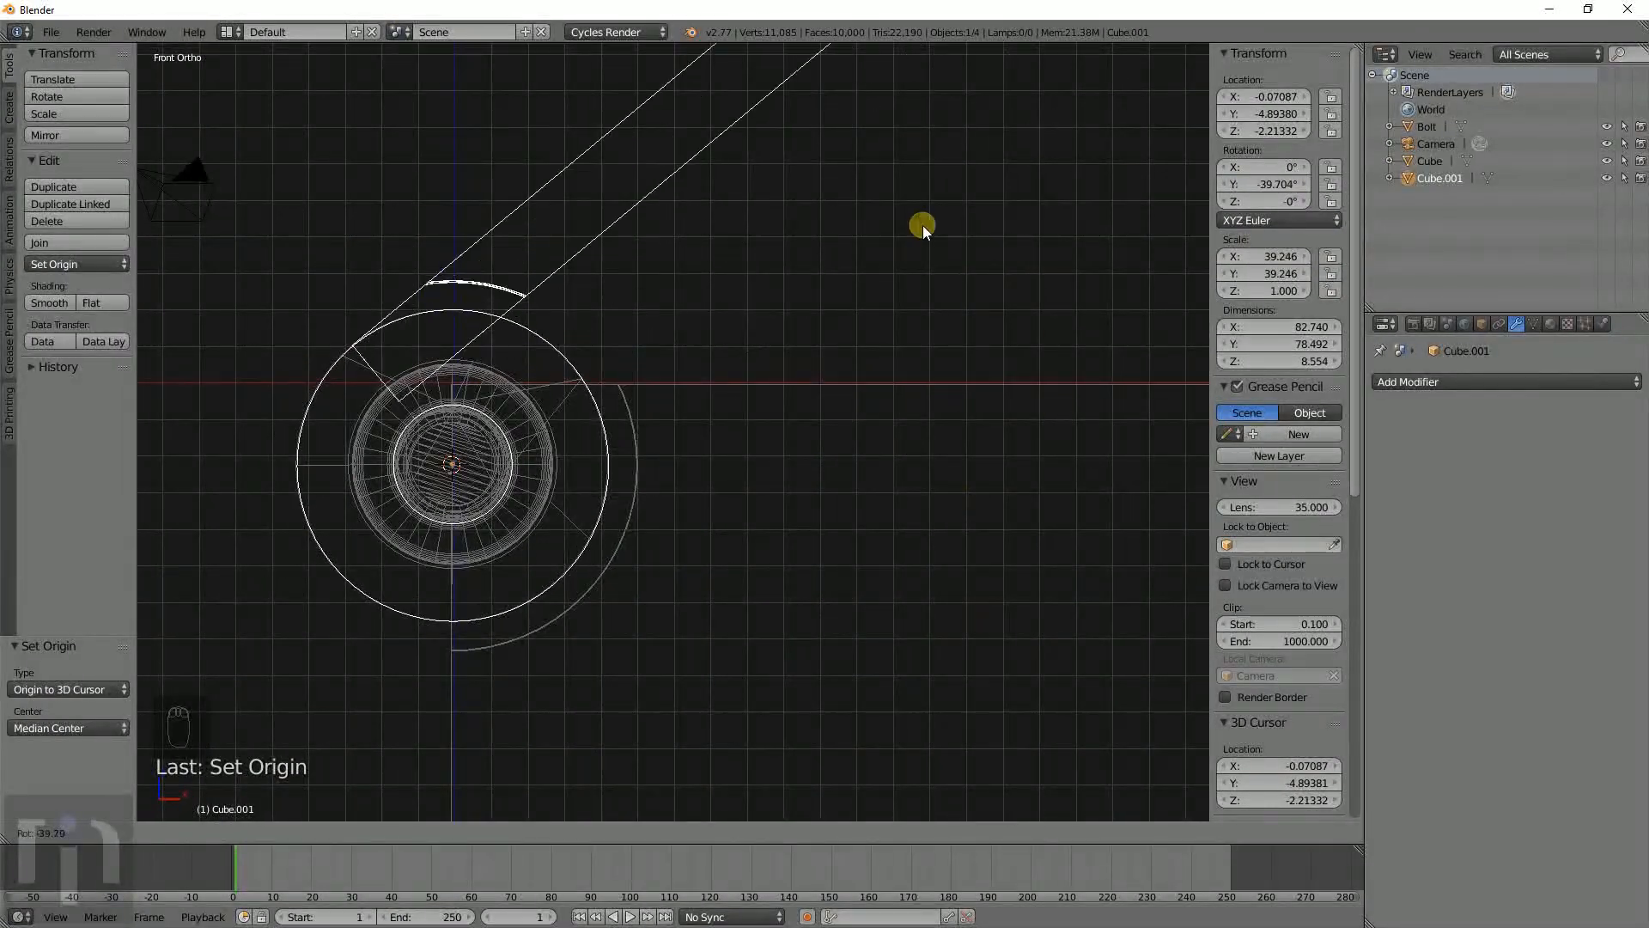
click(773, 471)
Try rotating the bottom slab Cube around the hinge axis in front view and cancel the rotation.
right_click(614, 429)
key(r)
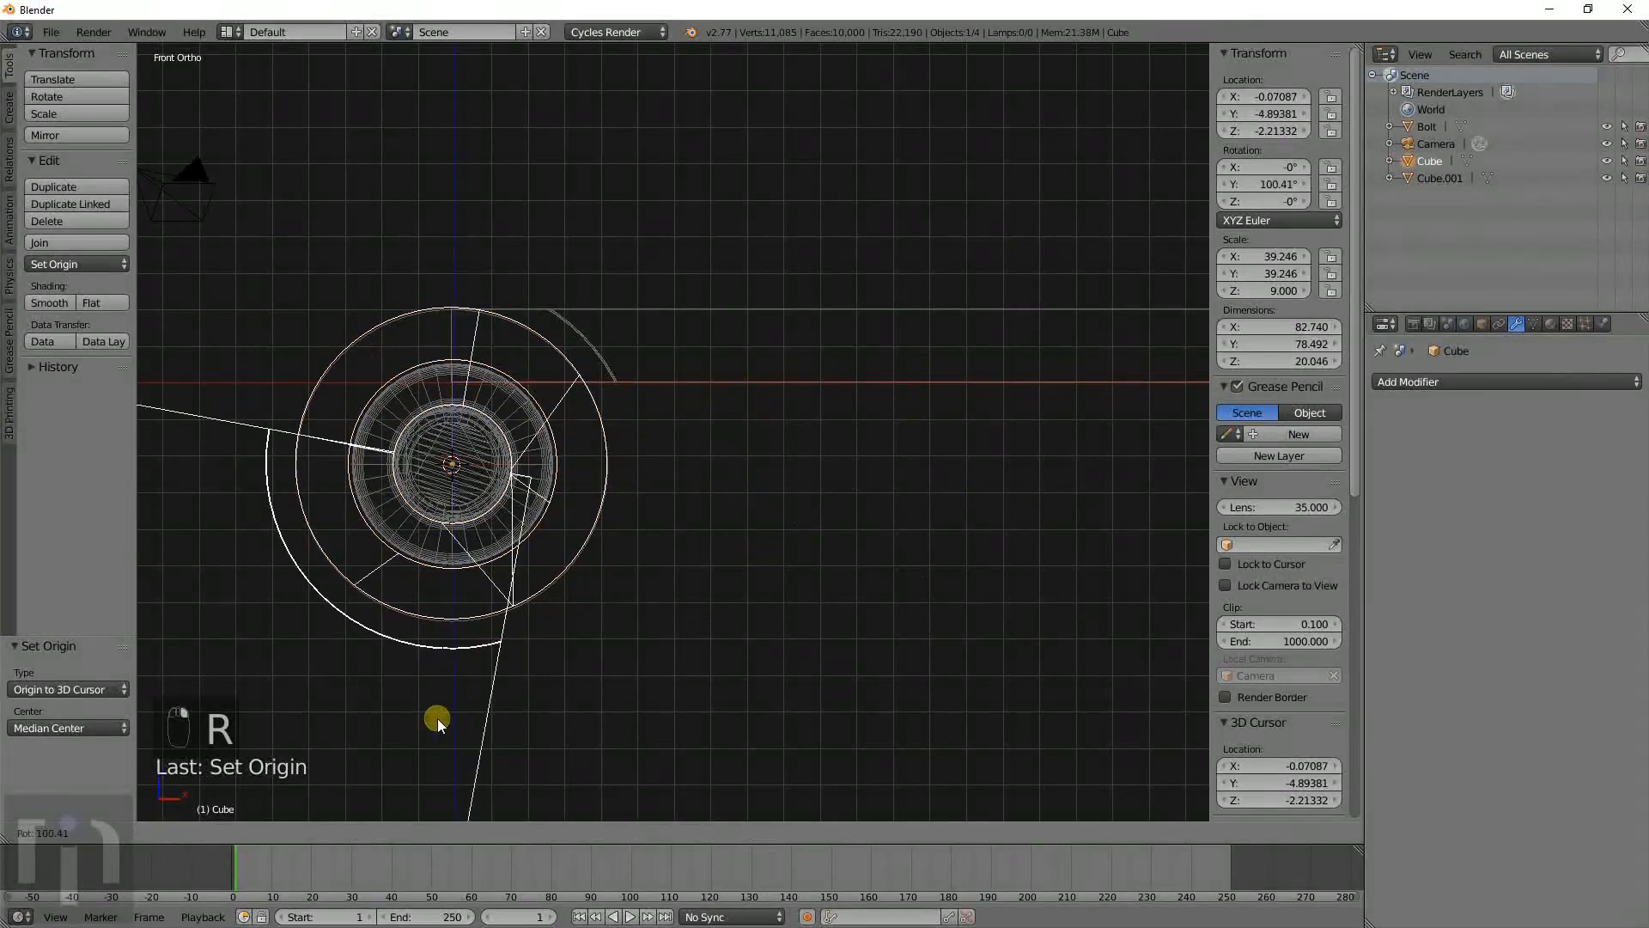
right_click(823, 565)
Test the bottom slab's swing about the global Y axis in solid shading and cancel the rotation.
key(z)
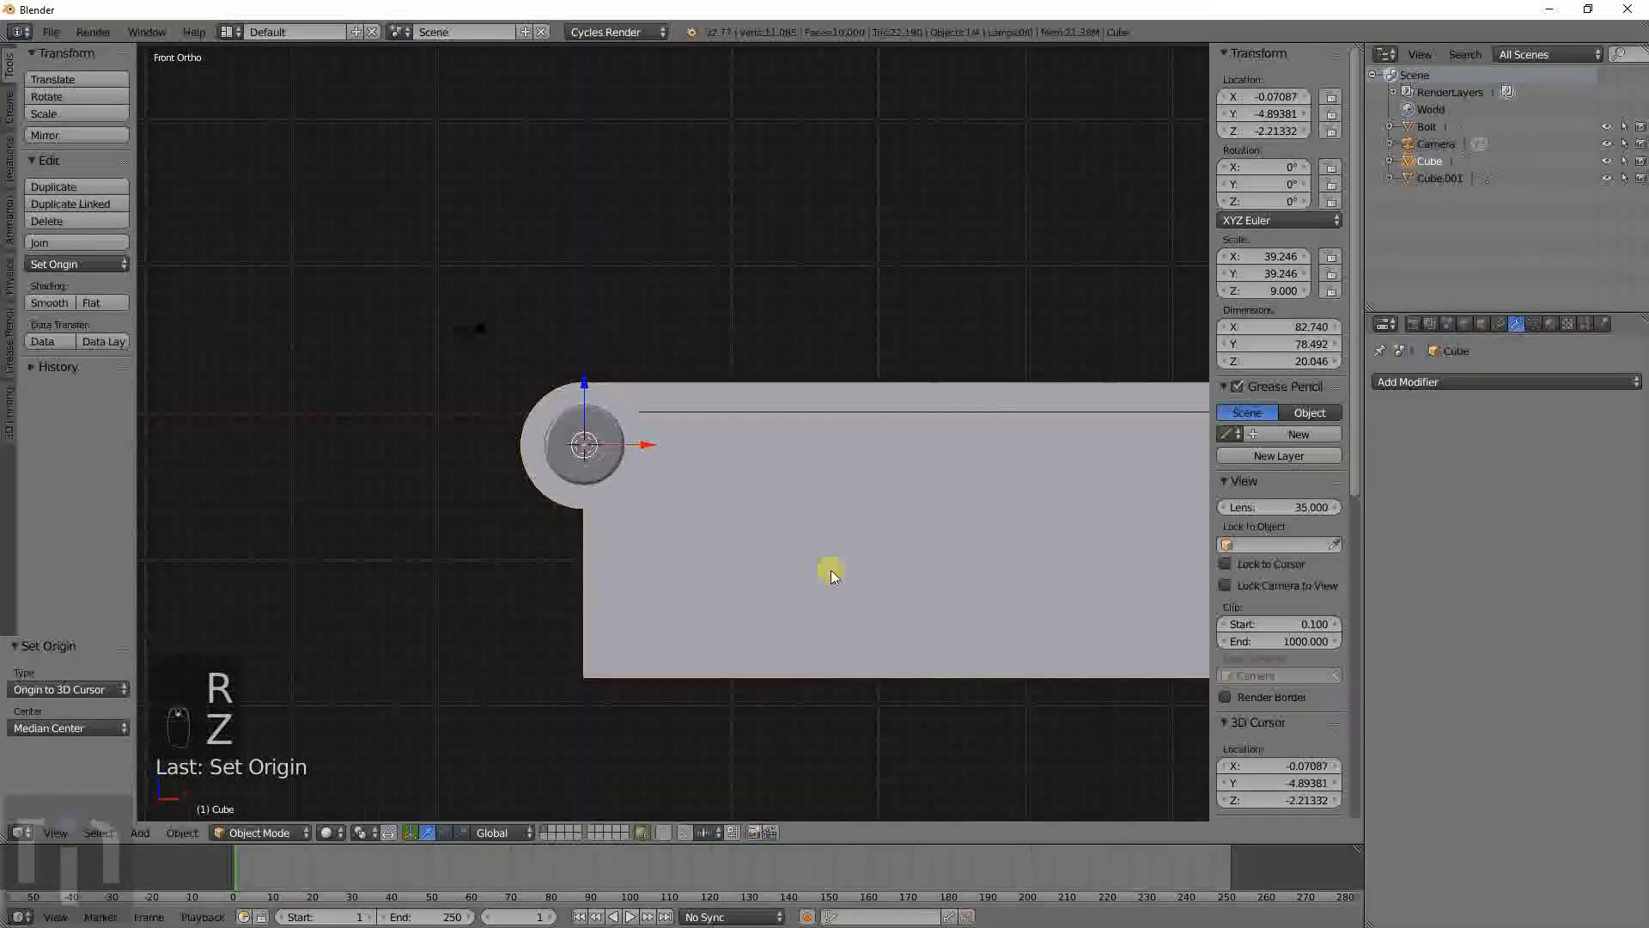
middle_drag(831, 569, 859, 563)
key(r)
key(x)
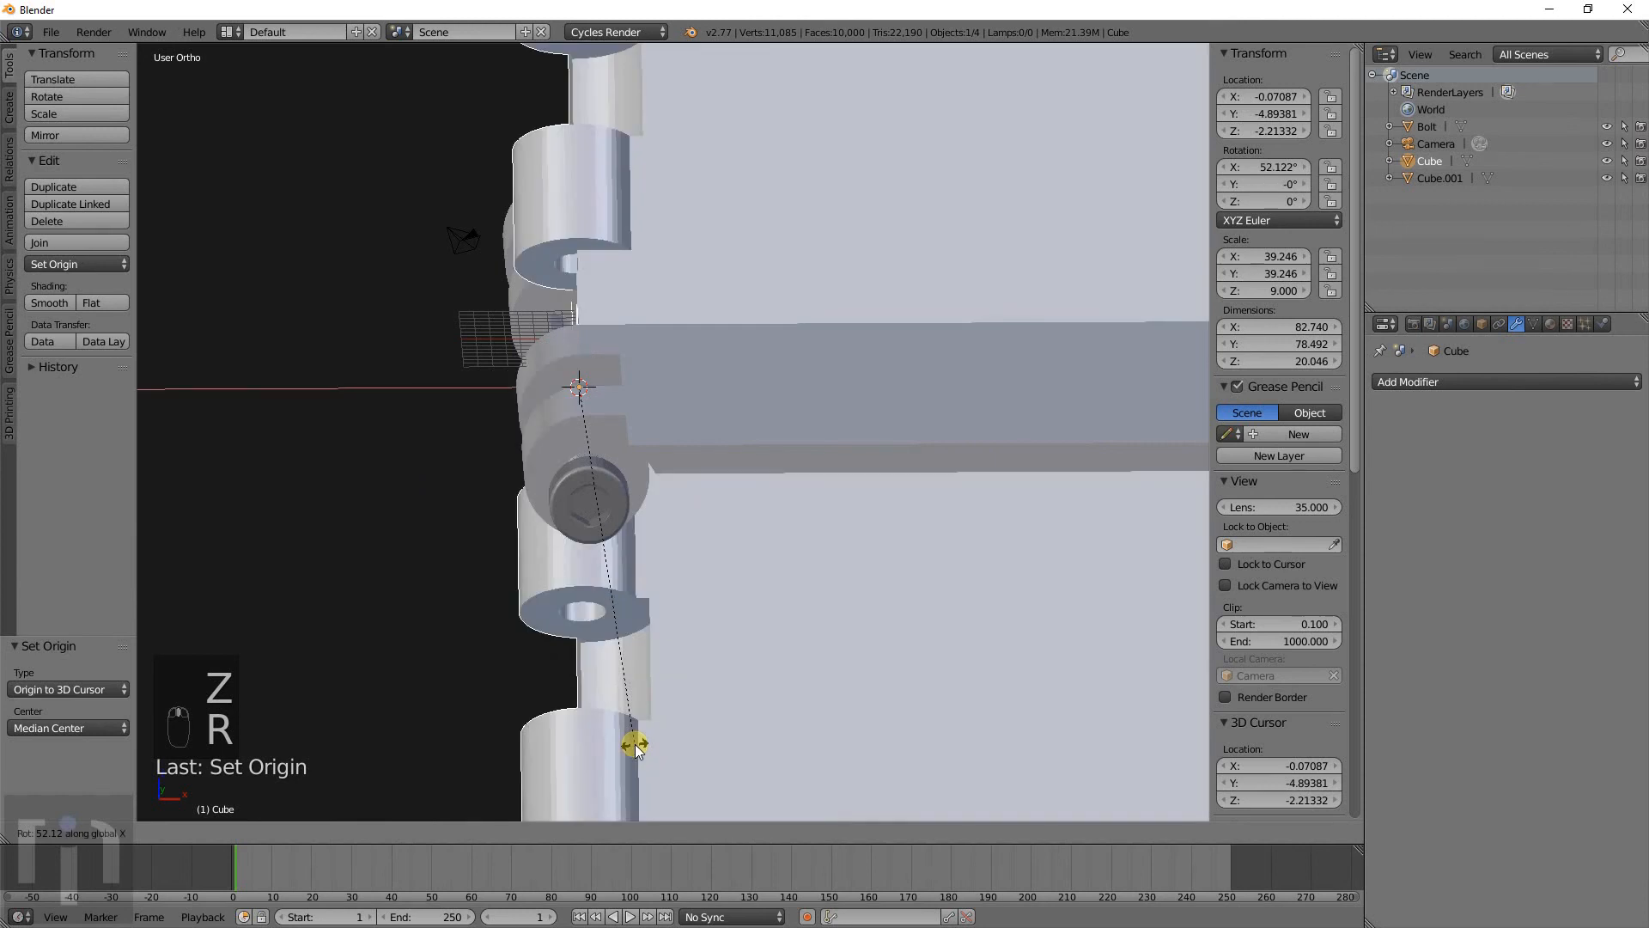
key(y)
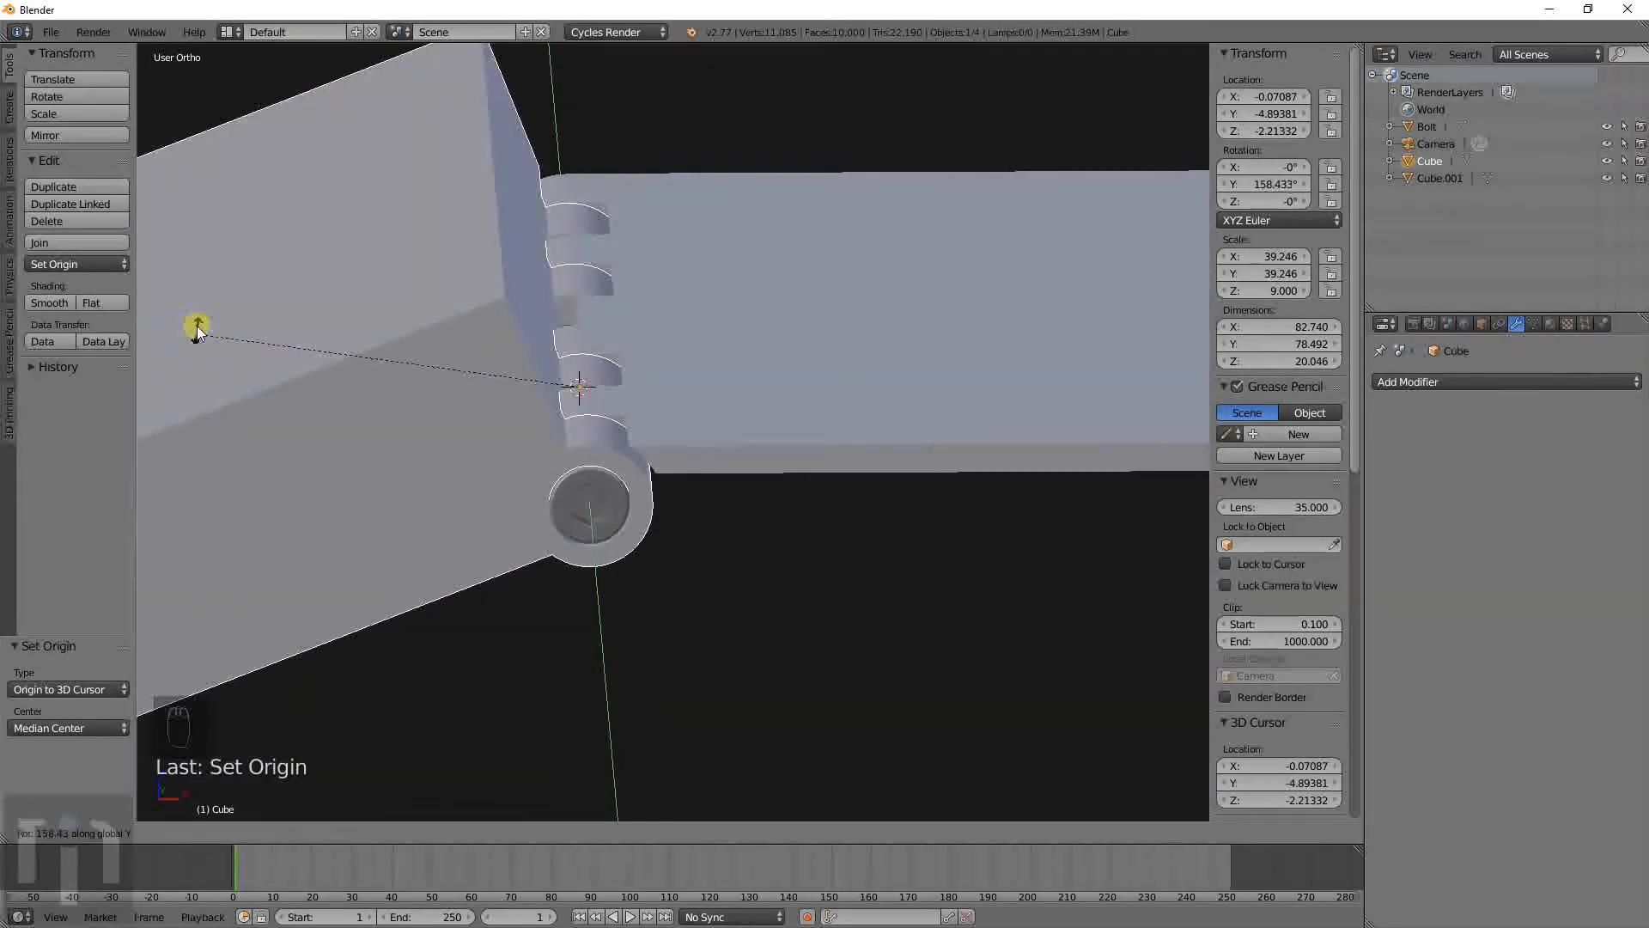
right_click(292, 396)
Rotate the top slab Cube.001 about 1.565° around the global Y axis, and undo that rotation.
right_click(762, 343)
middle_drag(780, 416, 843, 392)
key(r)
key(y)
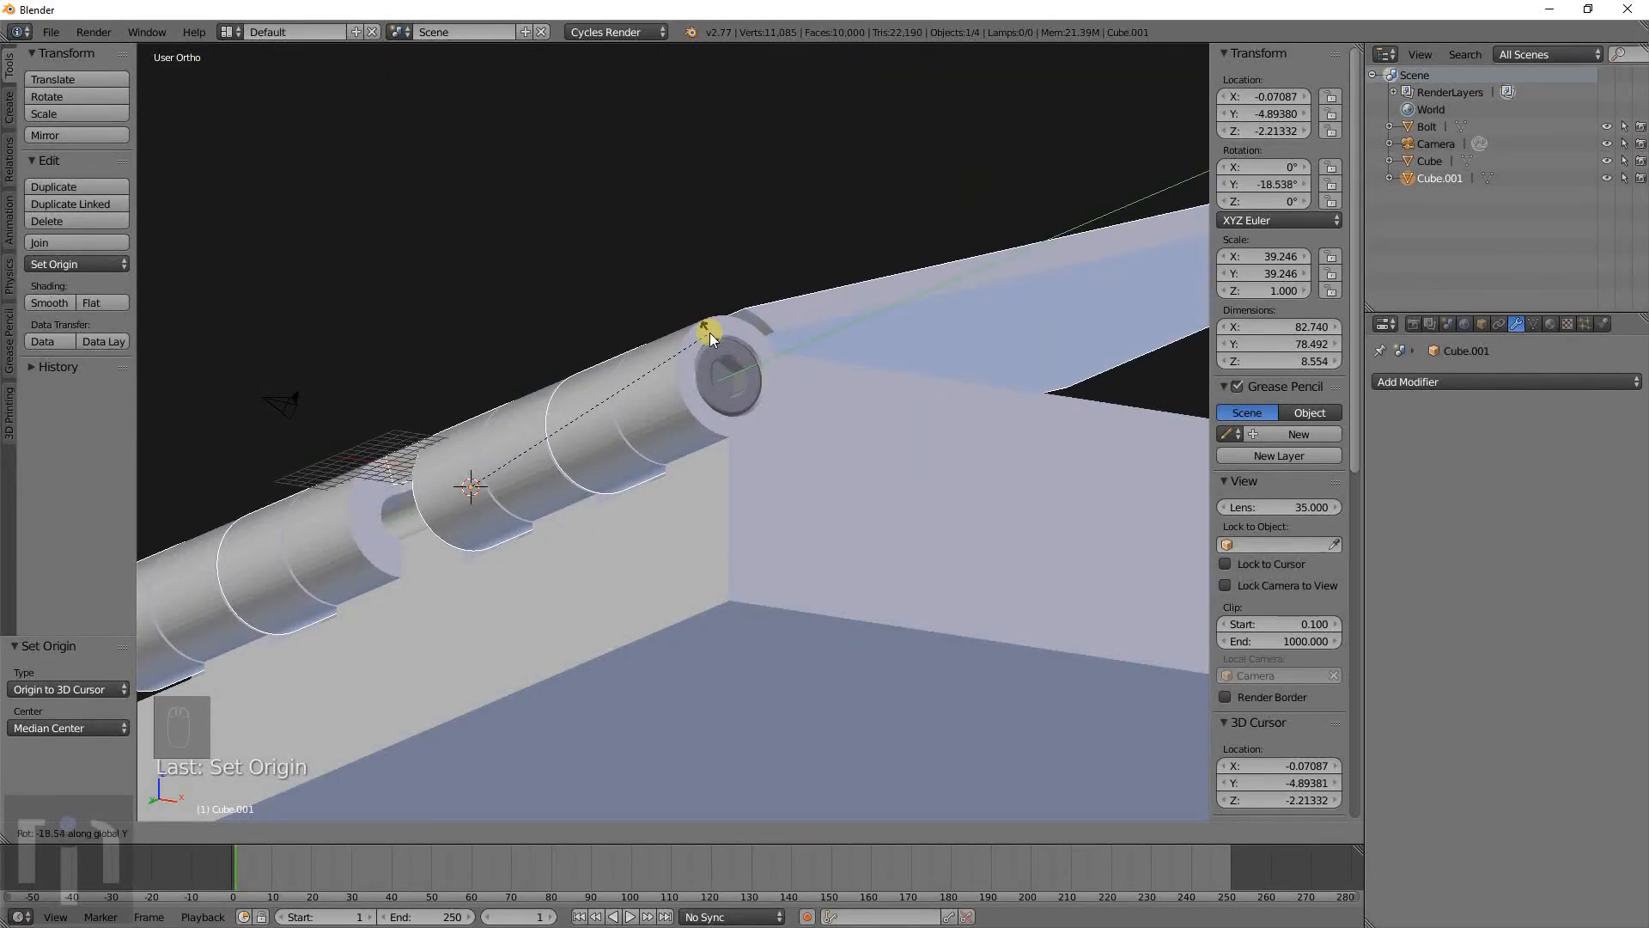
click(715, 431)
scroll(788, 372, down, 5)
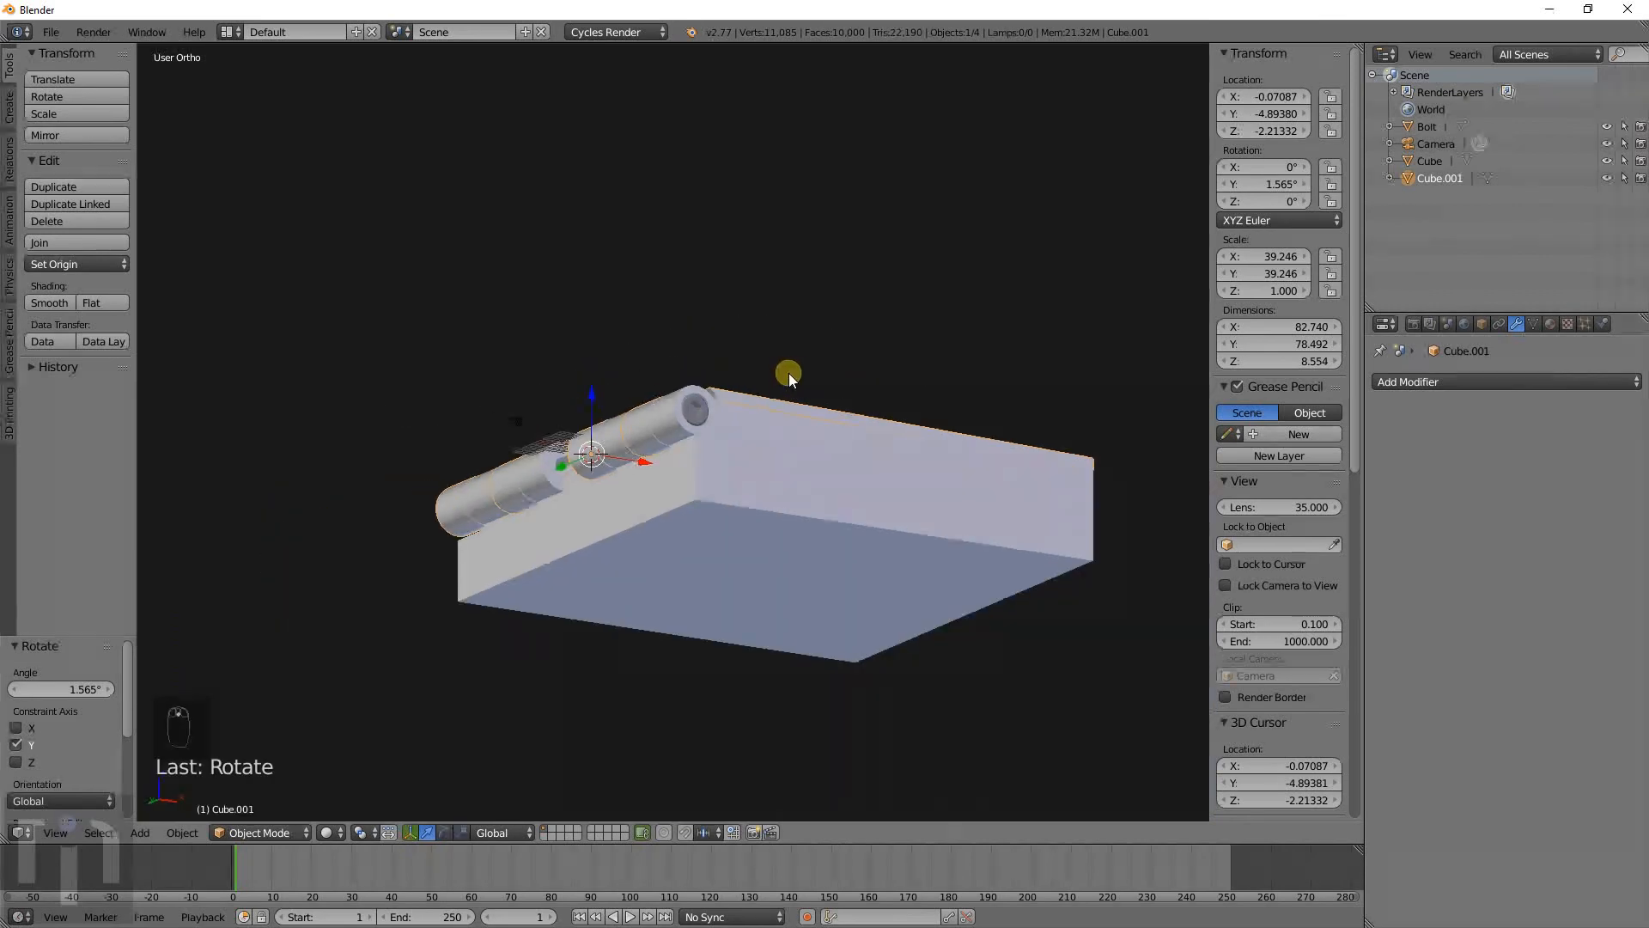
middle_drag(788, 373, 722, 508)
key(ctrl+z)
Inspect the closed hinge from both ends, checking the knuckles, the pin hole and the recessed bolt head in perspective view.
scroll(718, 429, up, 6)
scroll(631, 380, down, 3)
scroll(678, 379, down, 3)
scroll(688, 378, down, 2)
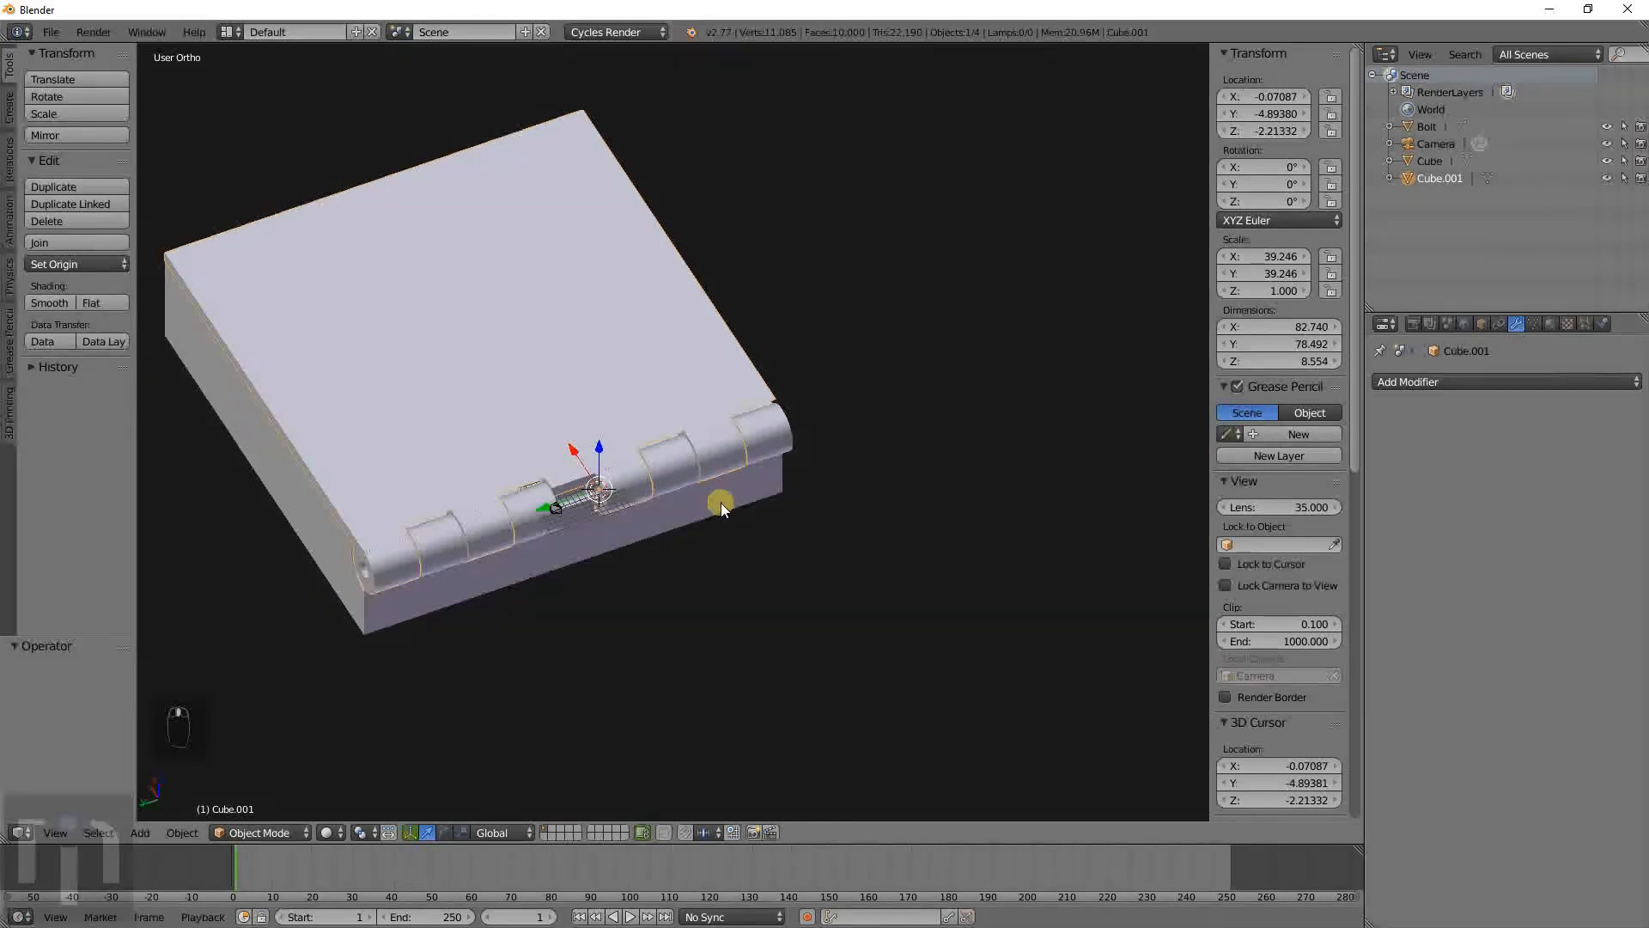
scroll(739, 512, up, 3)
right_click(740, 513)
middle_drag(871, 518, 630, 425)
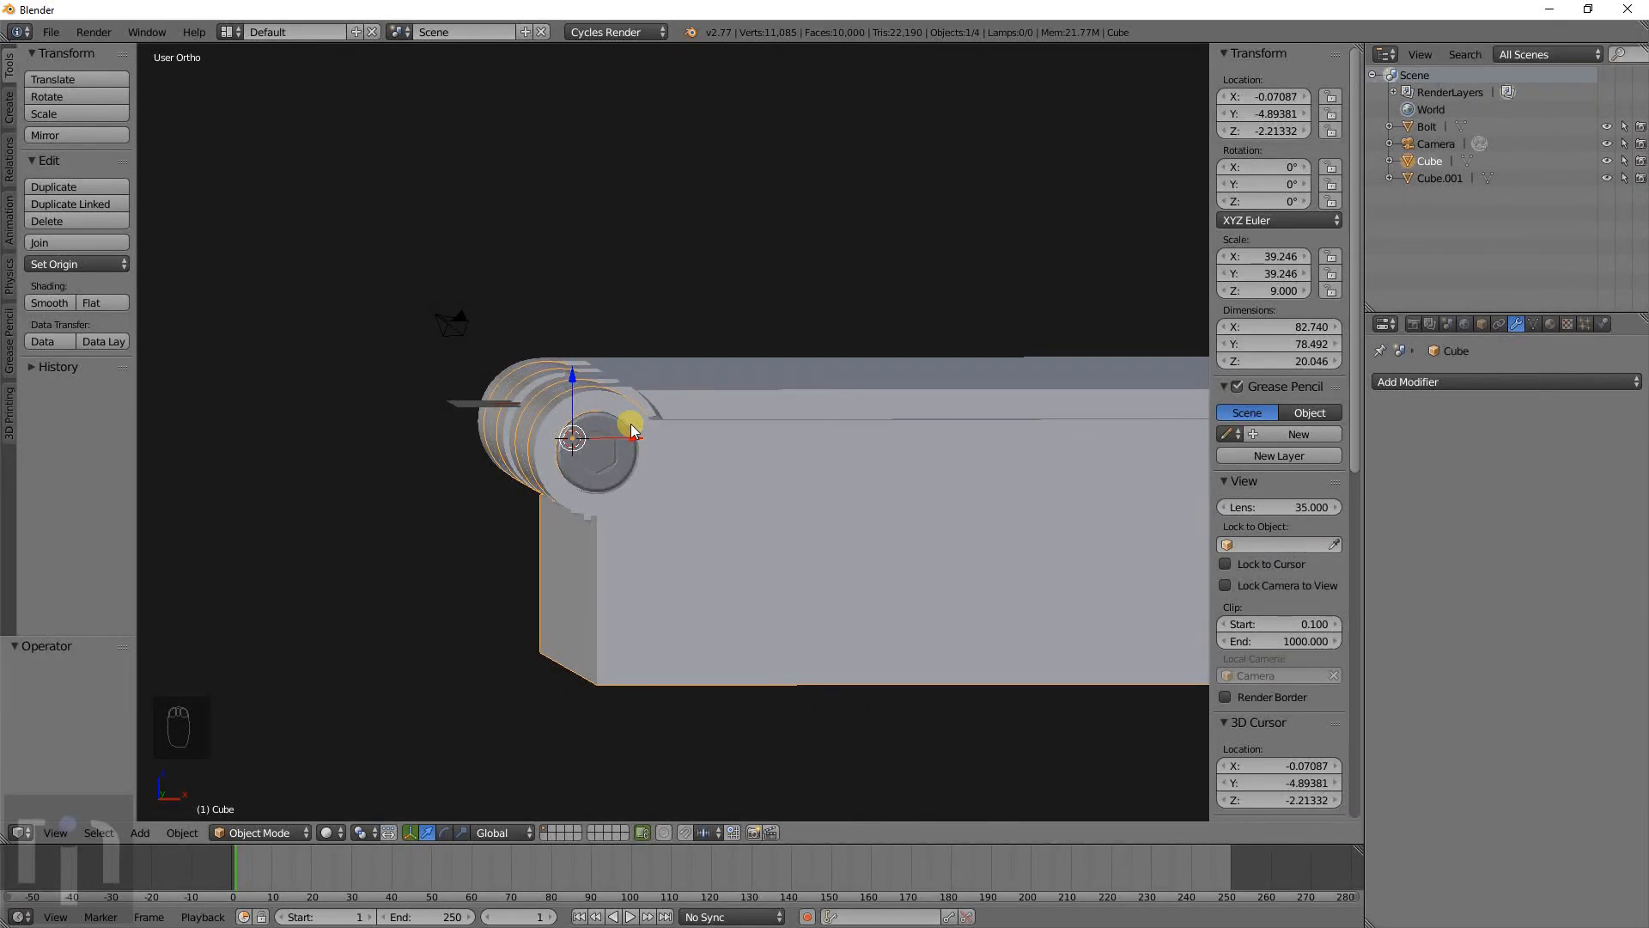
middle_drag(630, 424, 653, 455)
key(KP_5)
scroll(657, 472, up, 4)
right_click(622, 452)
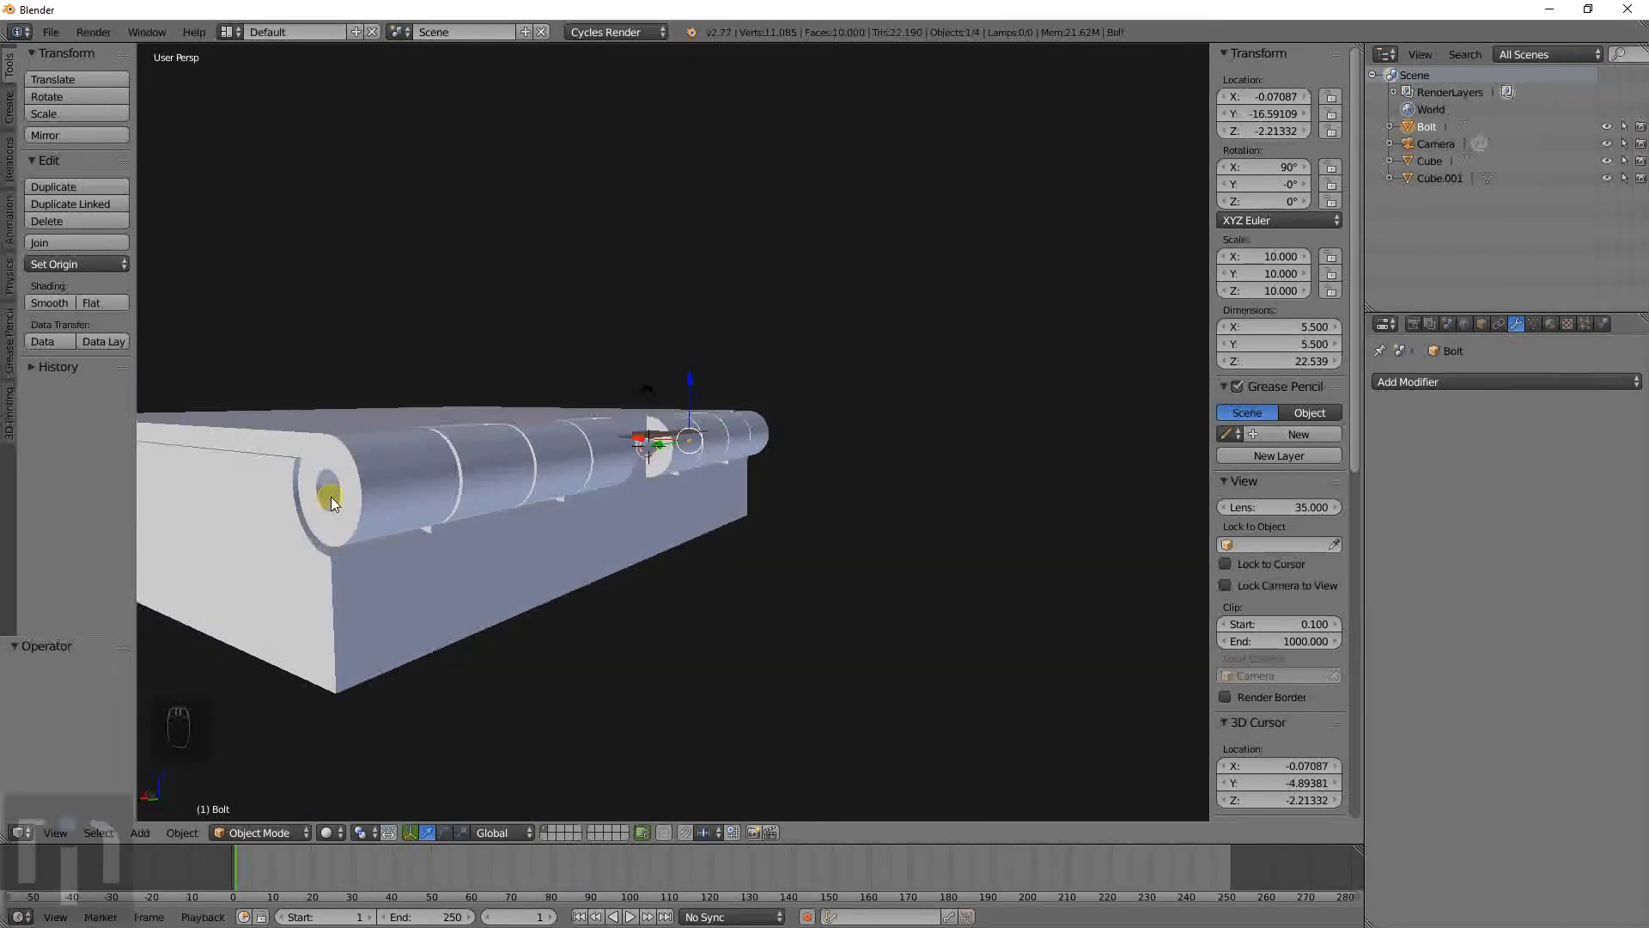
middle_drag(784, 423, 612, 478)
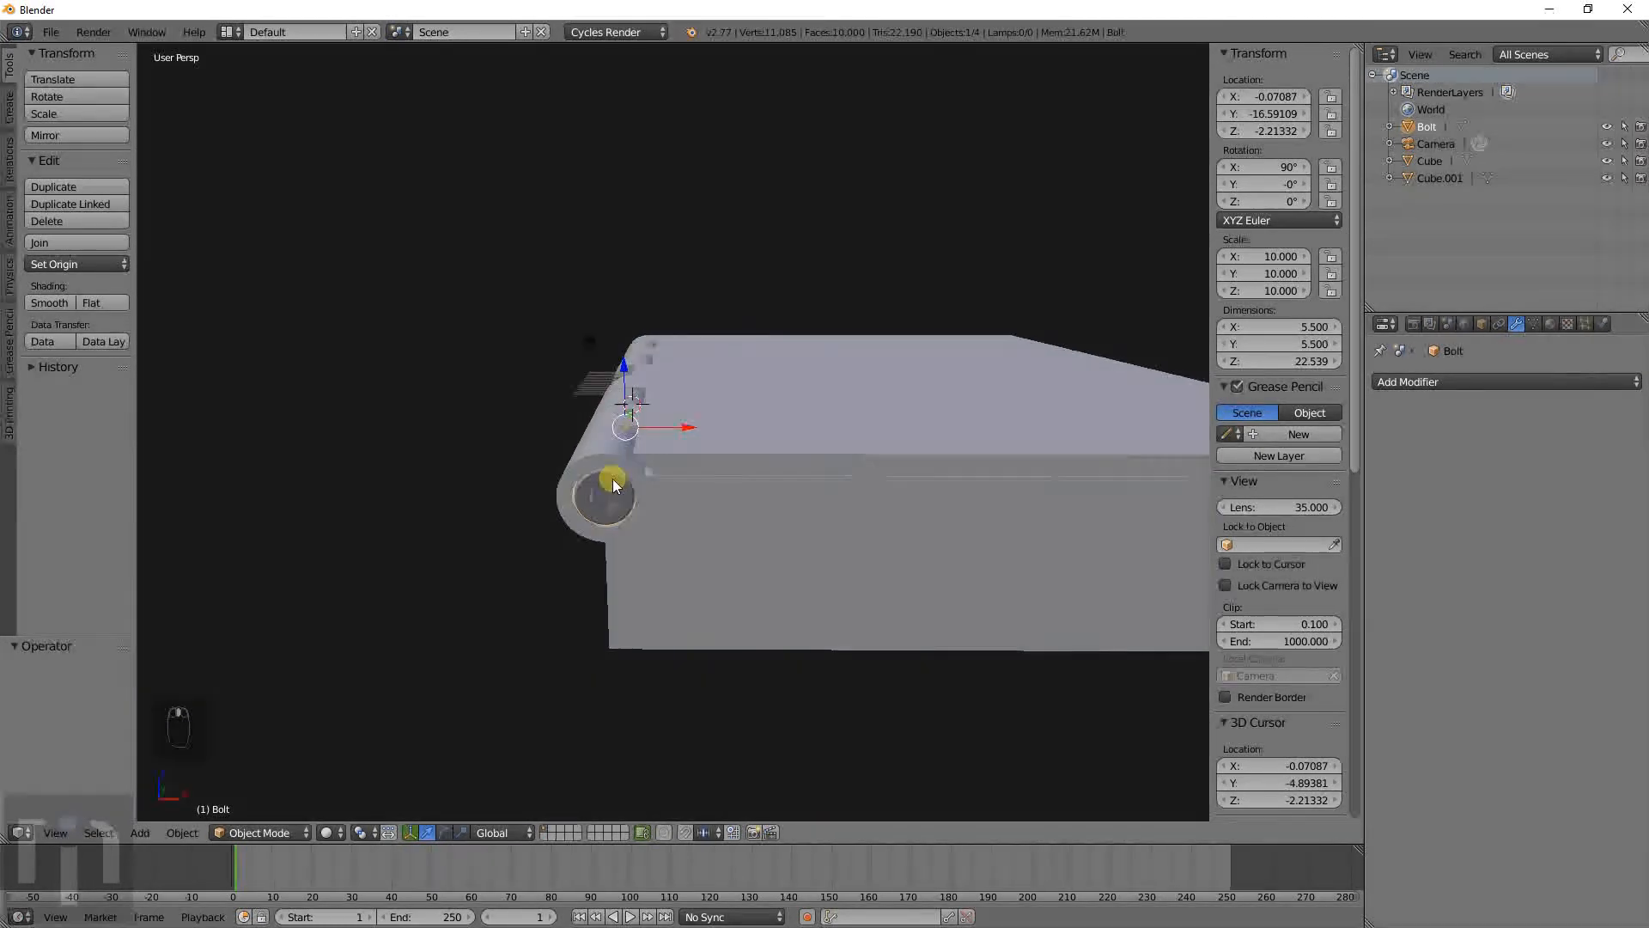
Try opening the top slab Cube.001 like a lid about the global Y axis and cancel the rotation.
right_click(842, 450)
key(r)
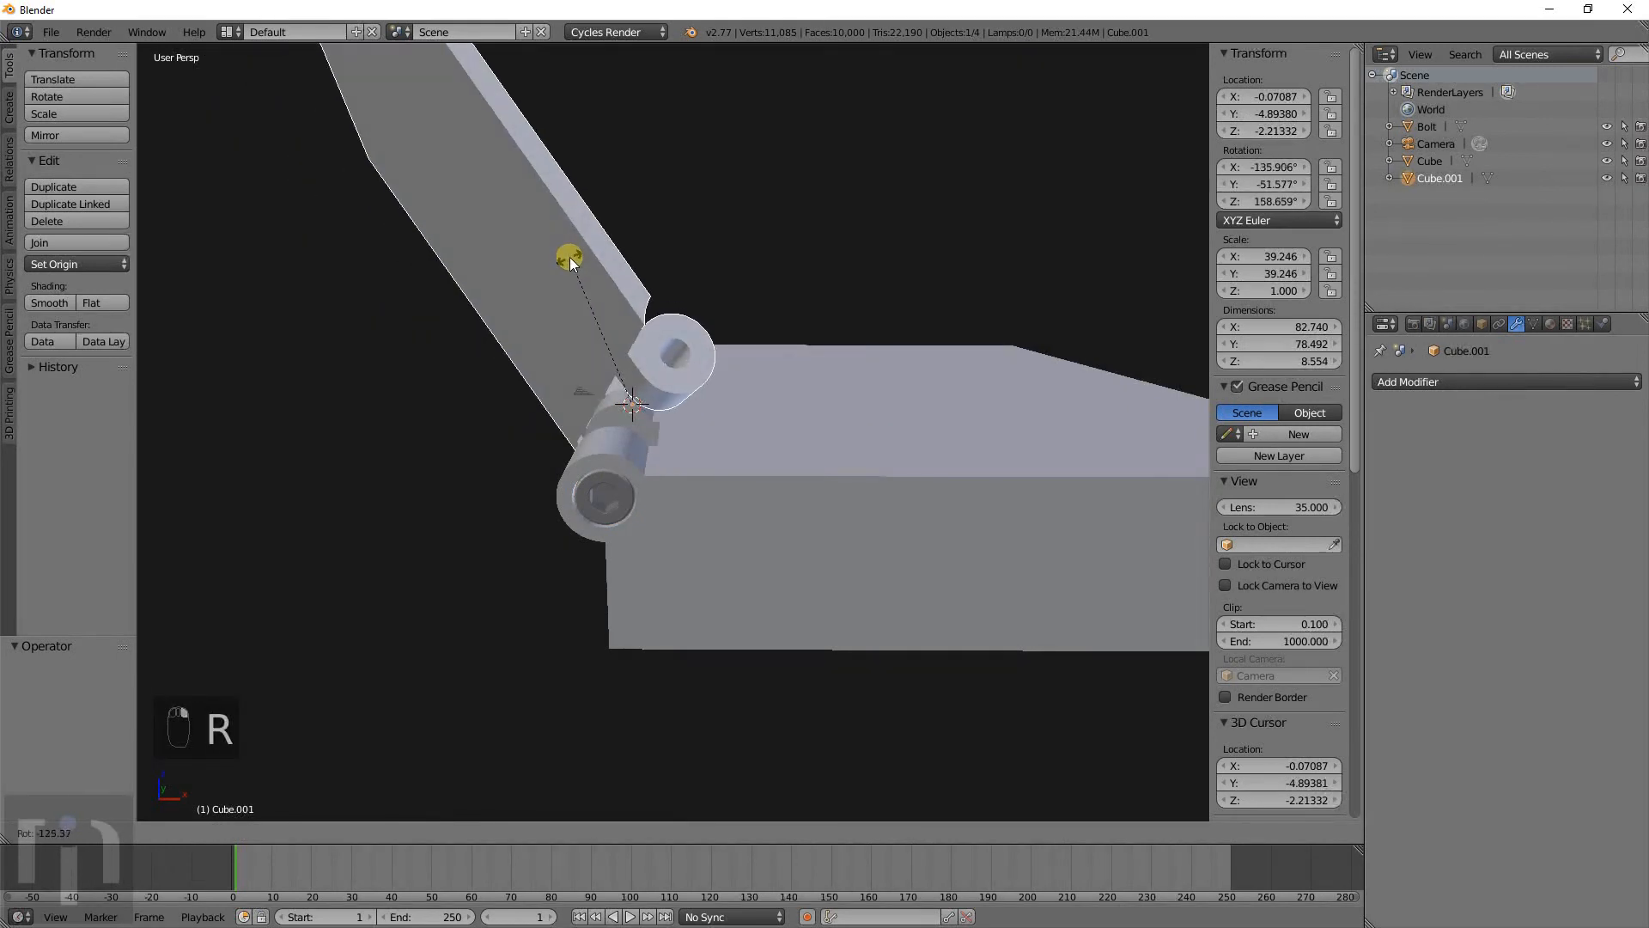
key(y)
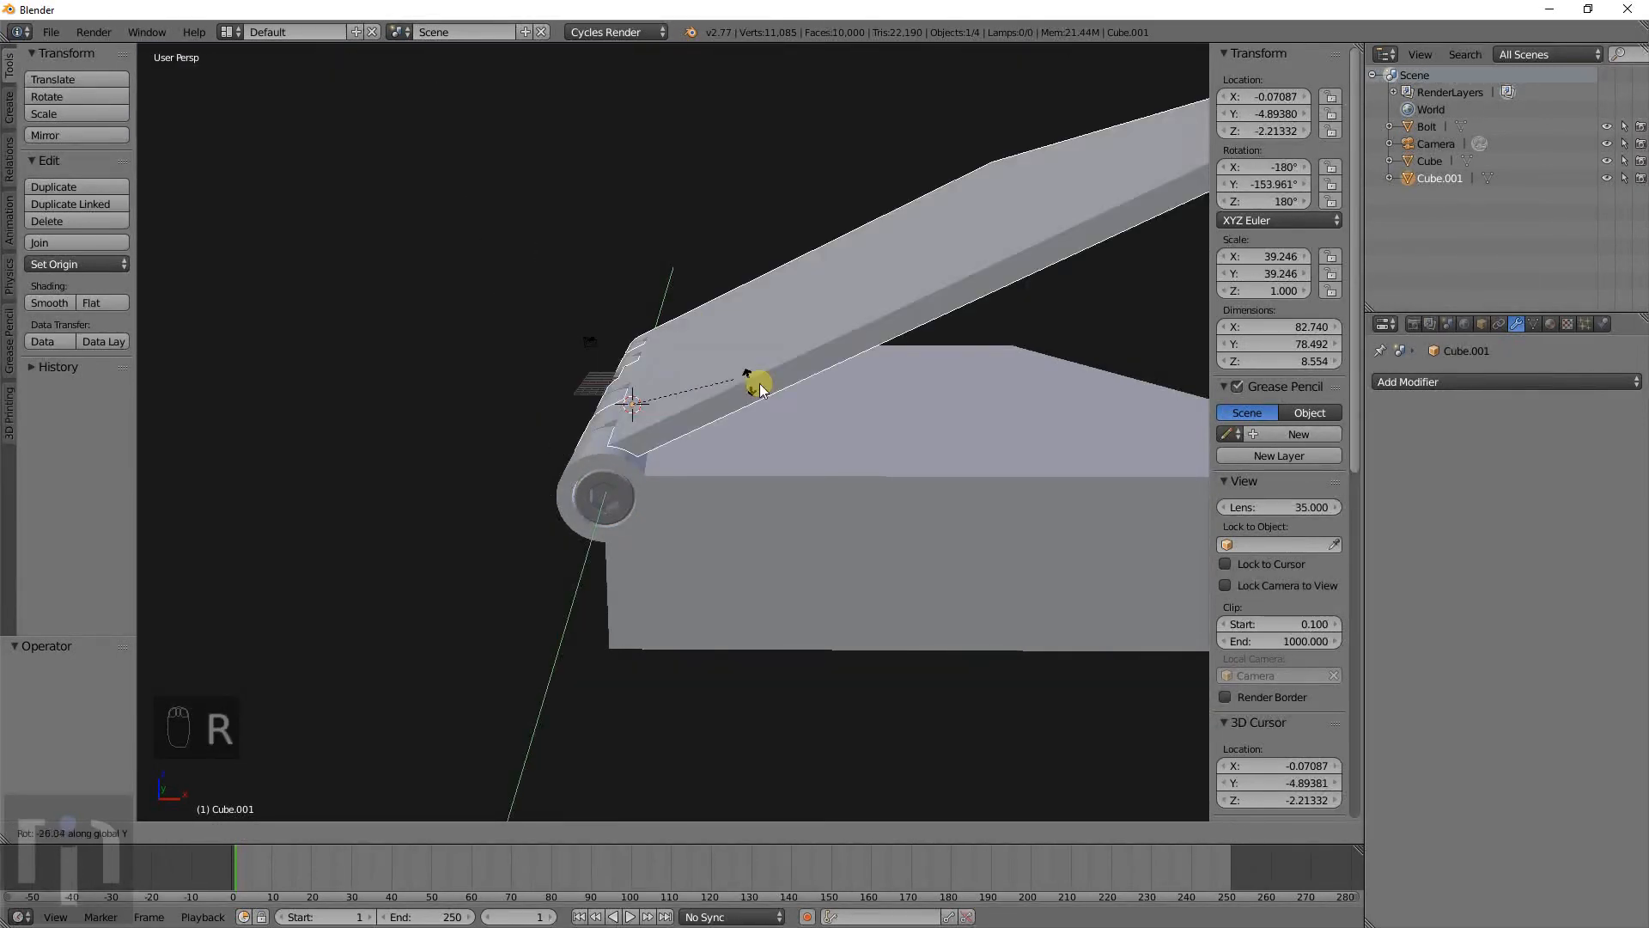
right_click(750, 392)
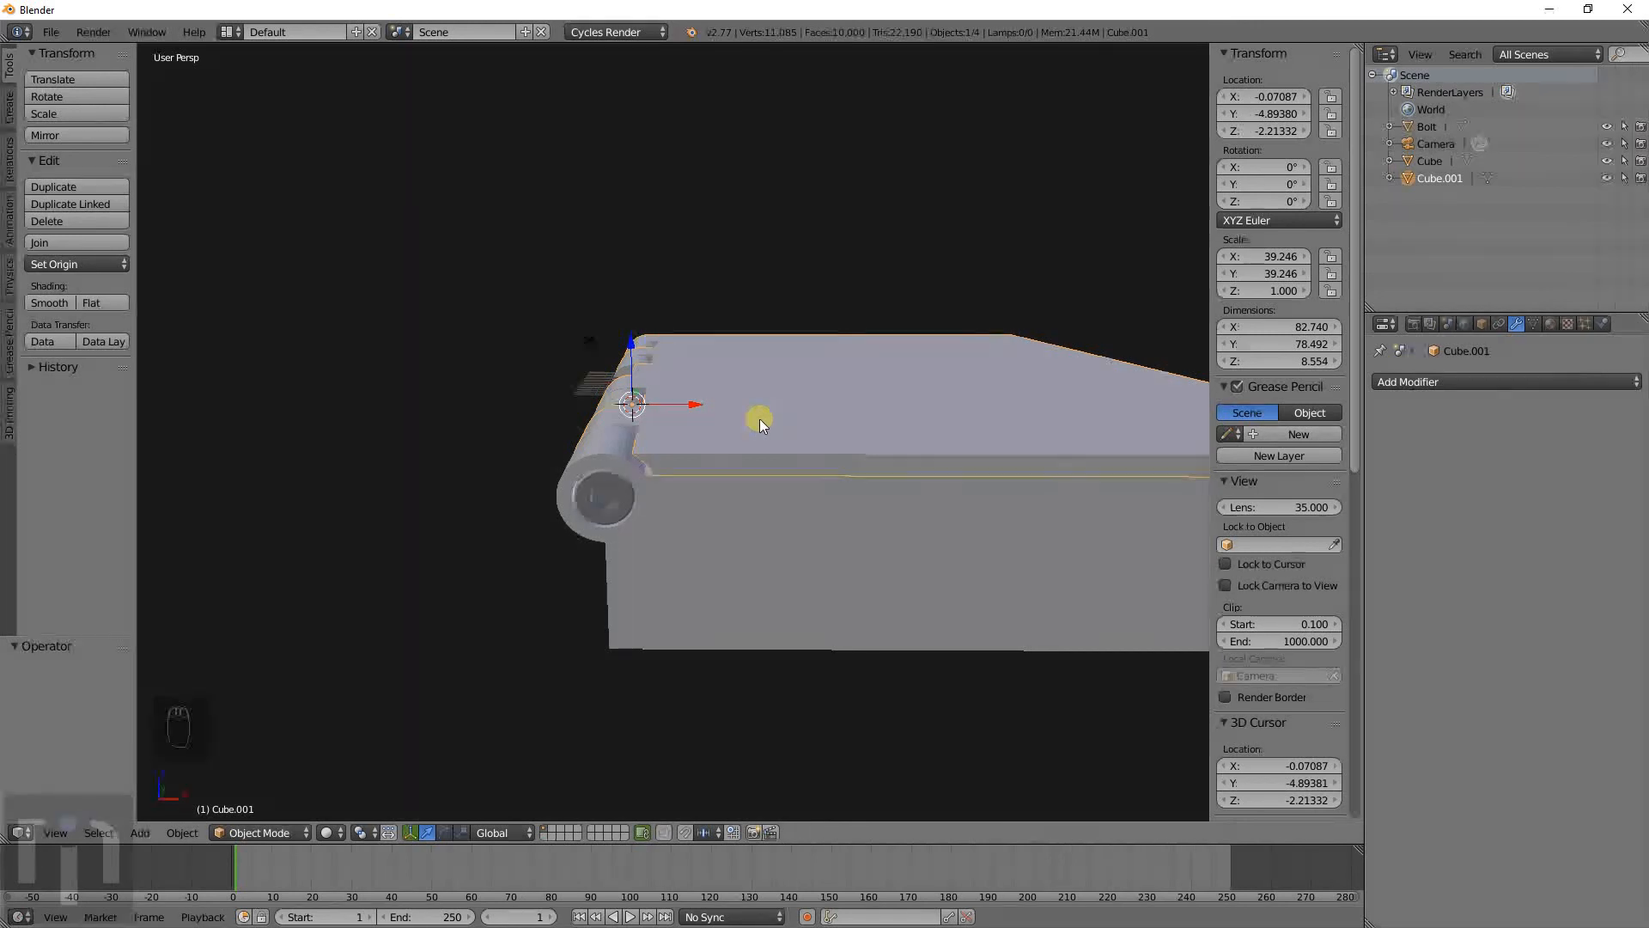